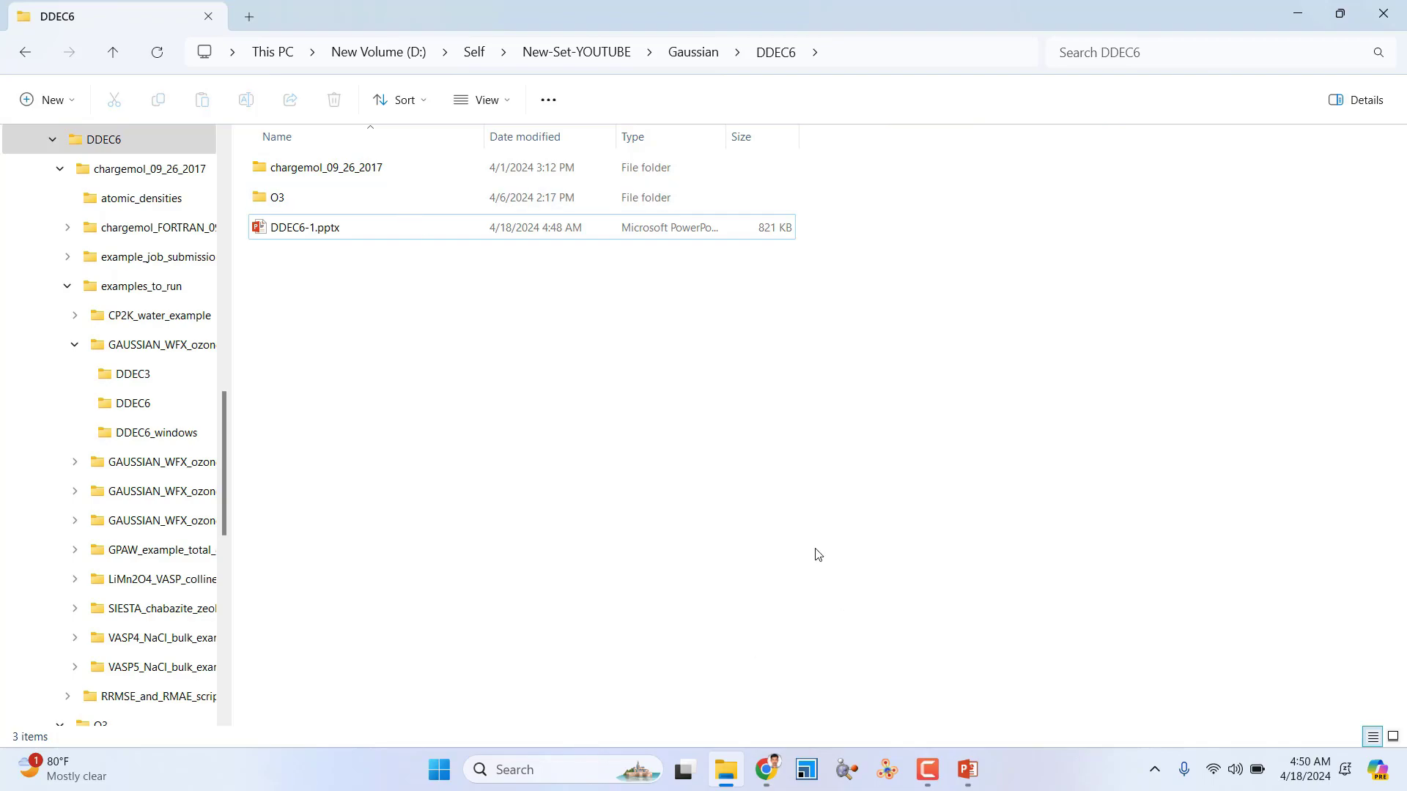
Switch to Chrome and download chargemol_09_26_2017.zip from the Program Computing DDEC Atomic Charges files page on SourceForge.
{"action": "left_click", "coordinate": [766, 769]}
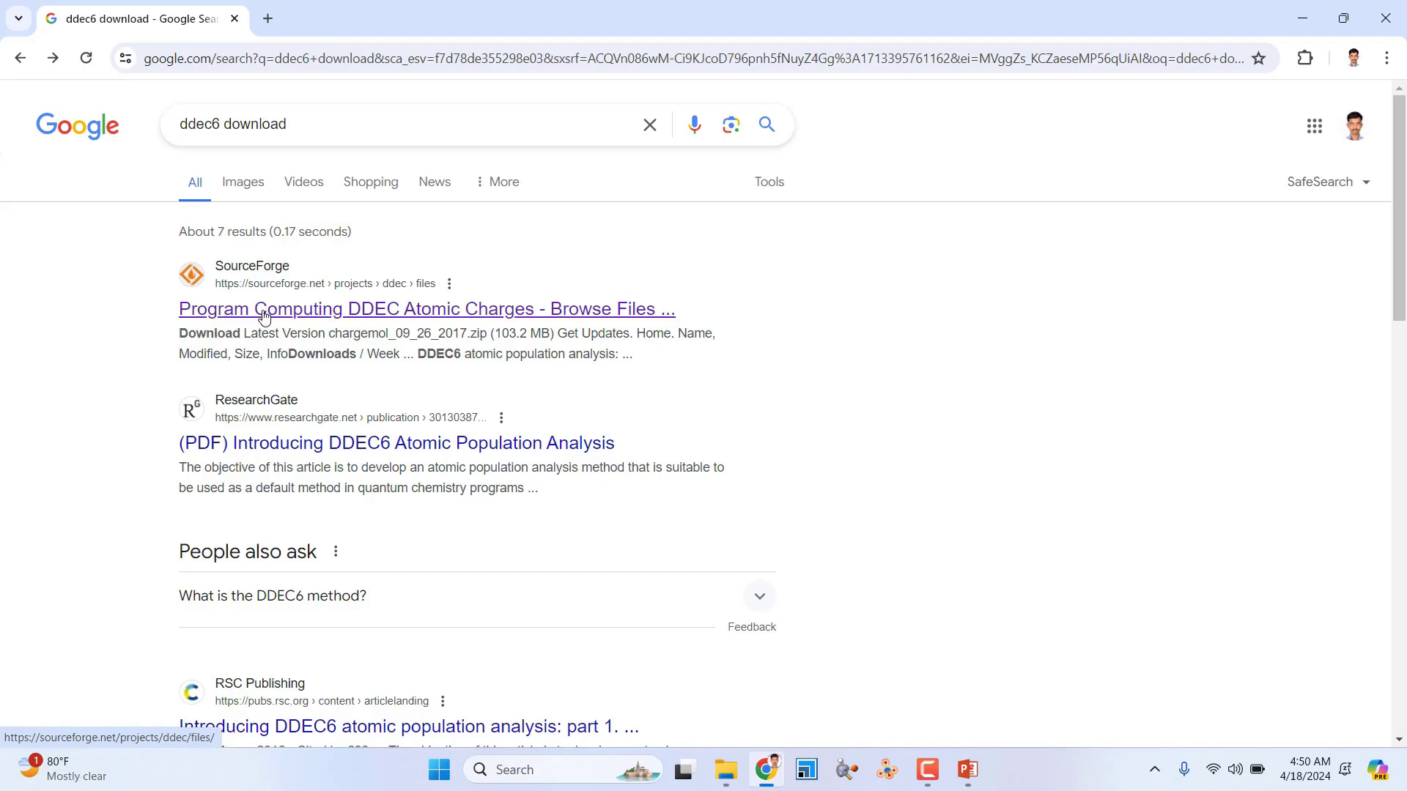
{"action": "left_click", "coordinate": [327, 317]}
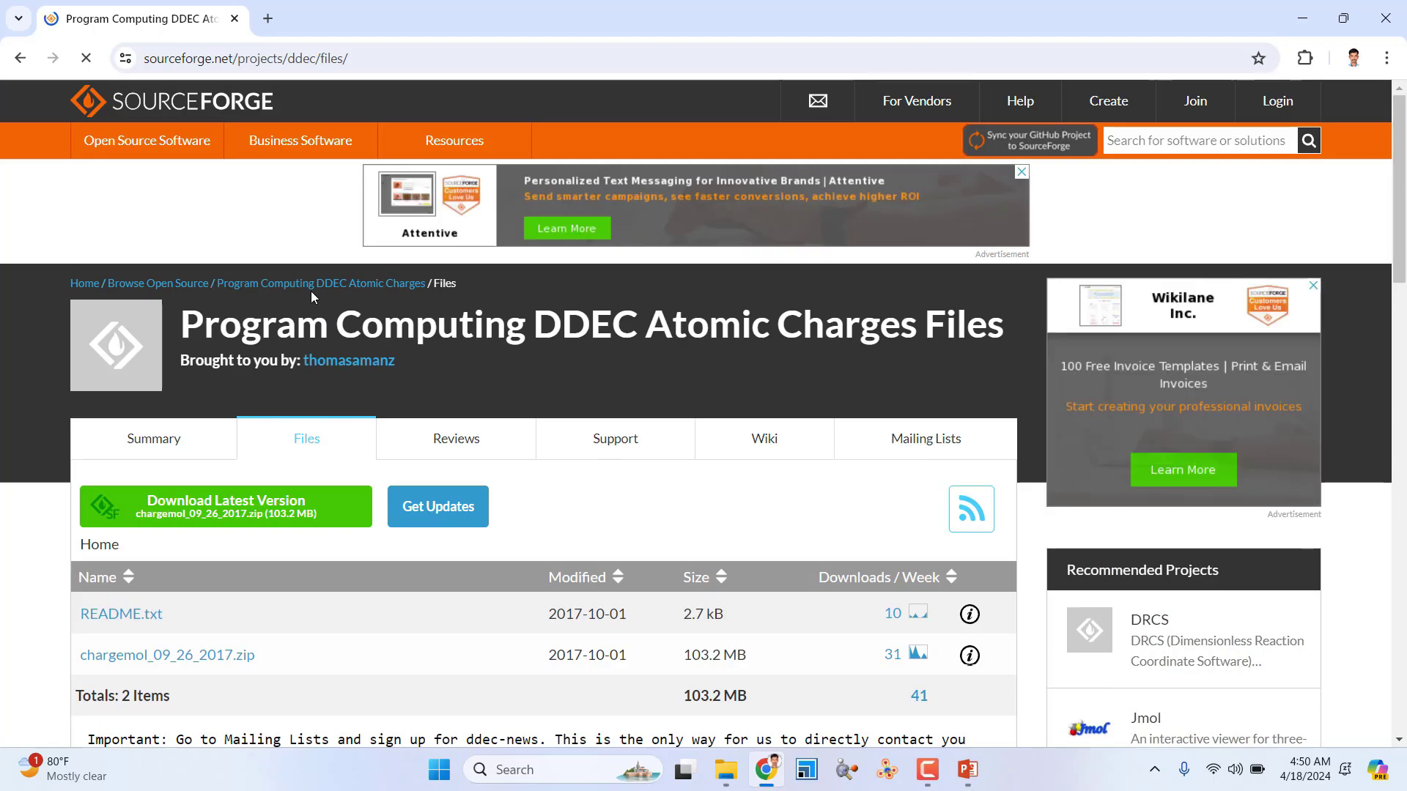
{"action": "scroll", "coordinate": [641, 333], "scroll_direction": "down", "scroll_amount": 3}
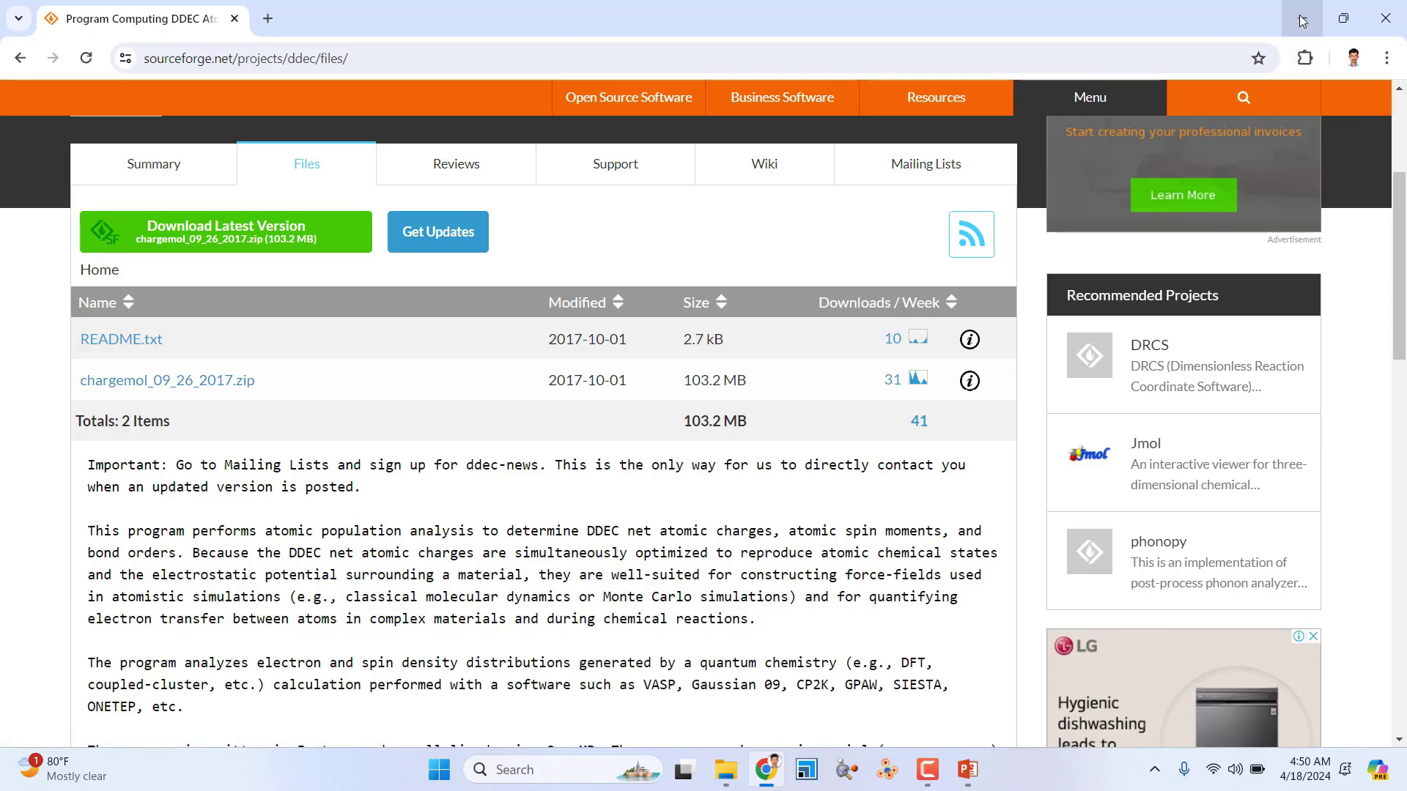
{"action": "left_click", "coordinate": [190, 387]}
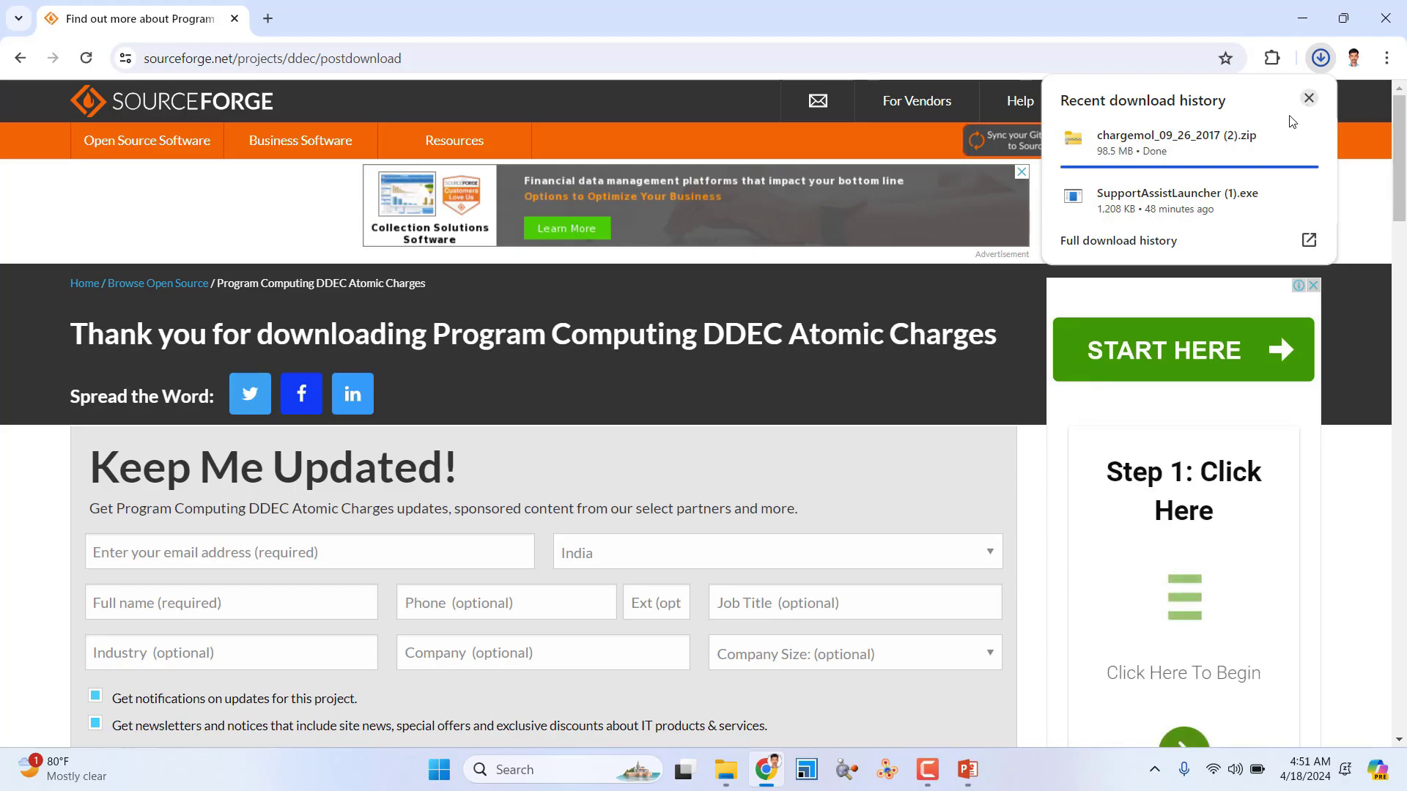
View the contents of the downloaded chargemol archive, close it and return to the DDEC6 folder in File Explorer.
{"action": "left_click", "coordinate": [1209, 144]}
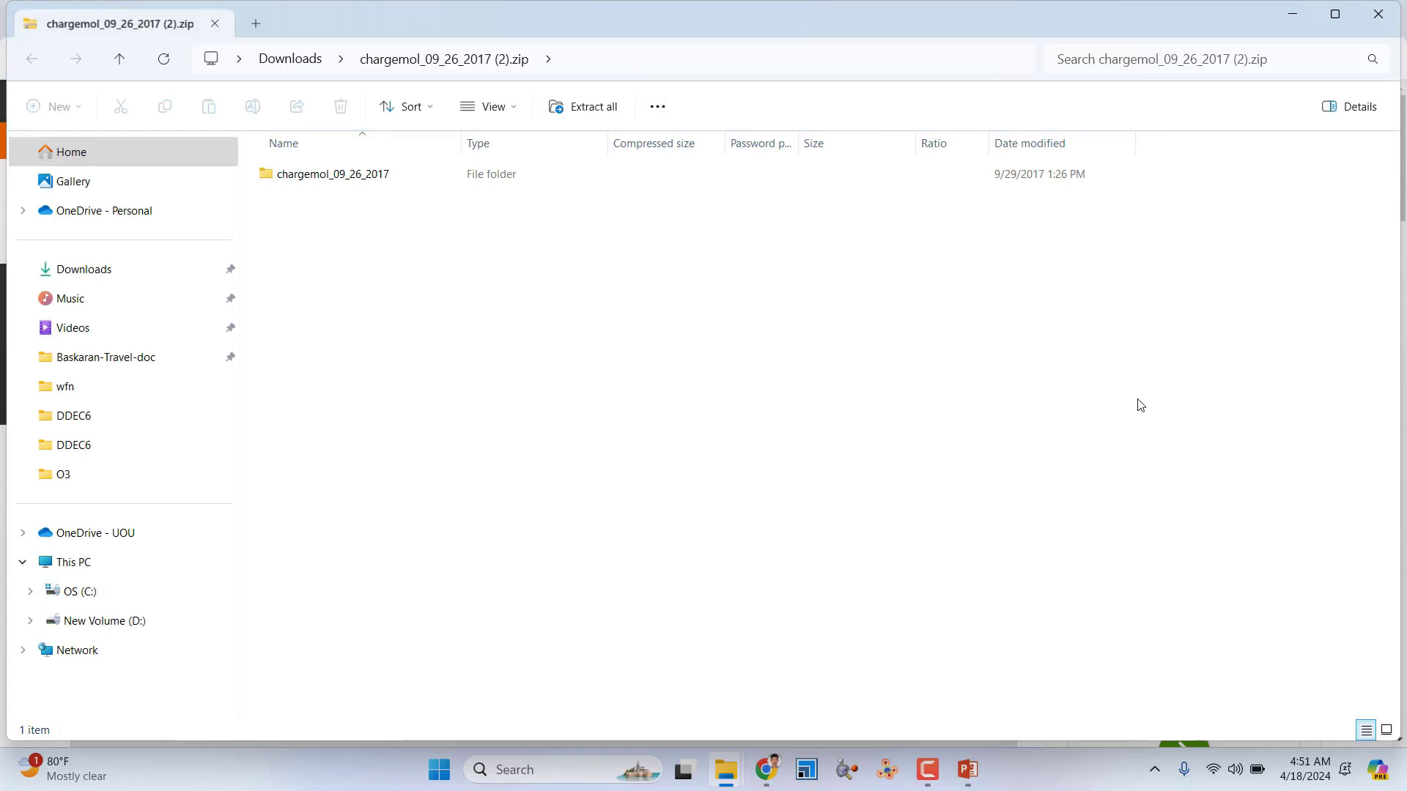
{"action": "left_click", "coordinate": [1386, 19]}
{"action": "left_click", "coordinate": [1302, 18]}
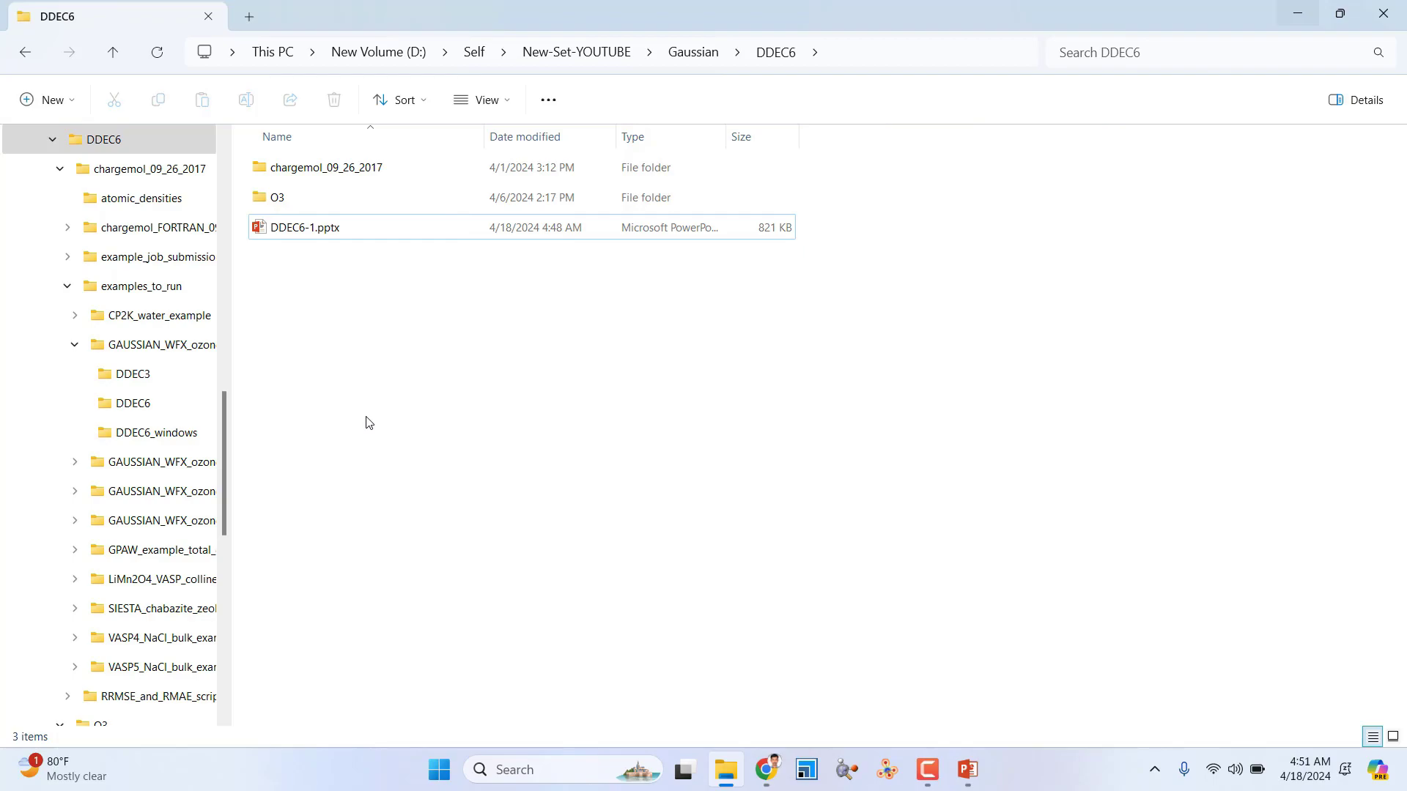
Open the geo-opt folder inside O3\ozone_singlet.
{"action": "double_click", "coordinate": [284, 198]}
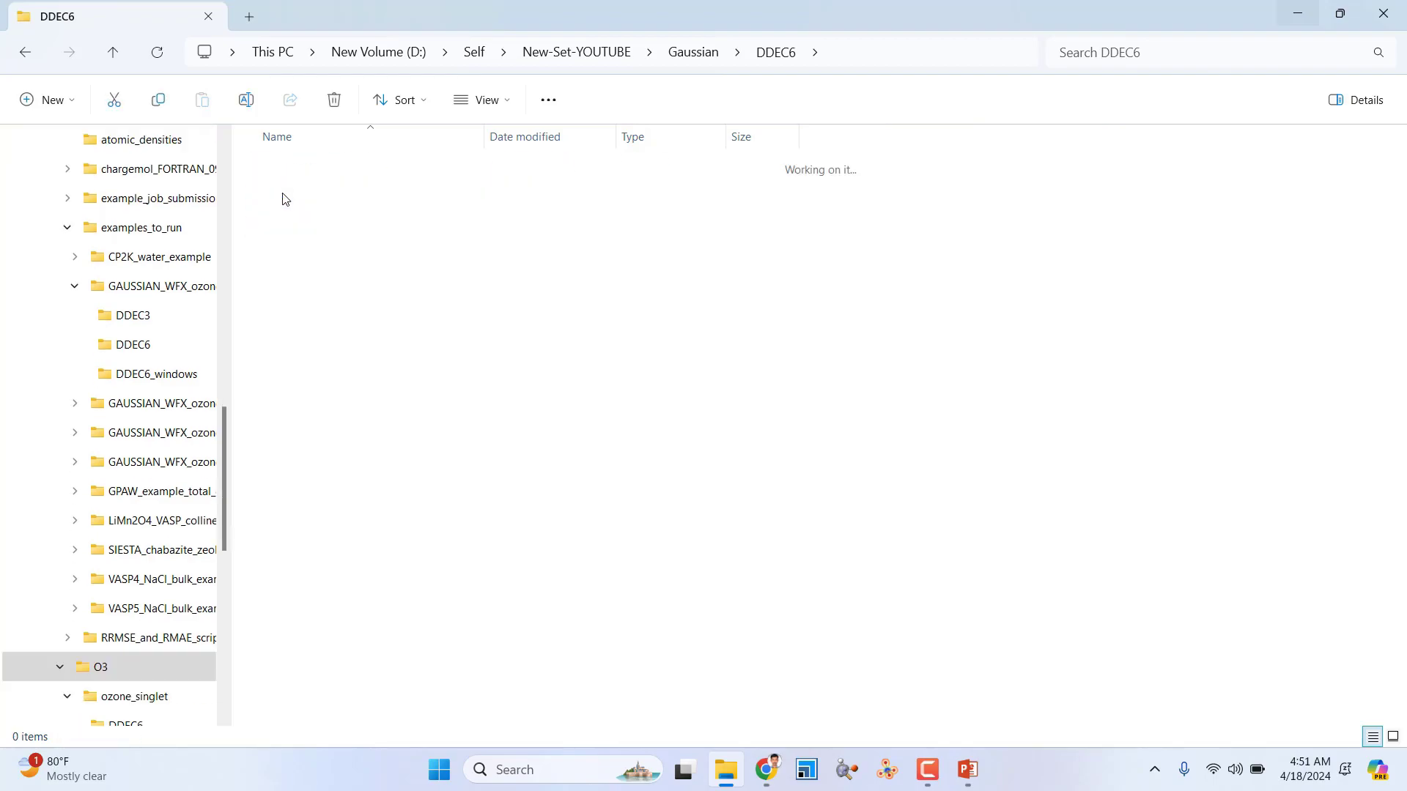
{"action": "mouse_move", "coordinate": [316, 213]}
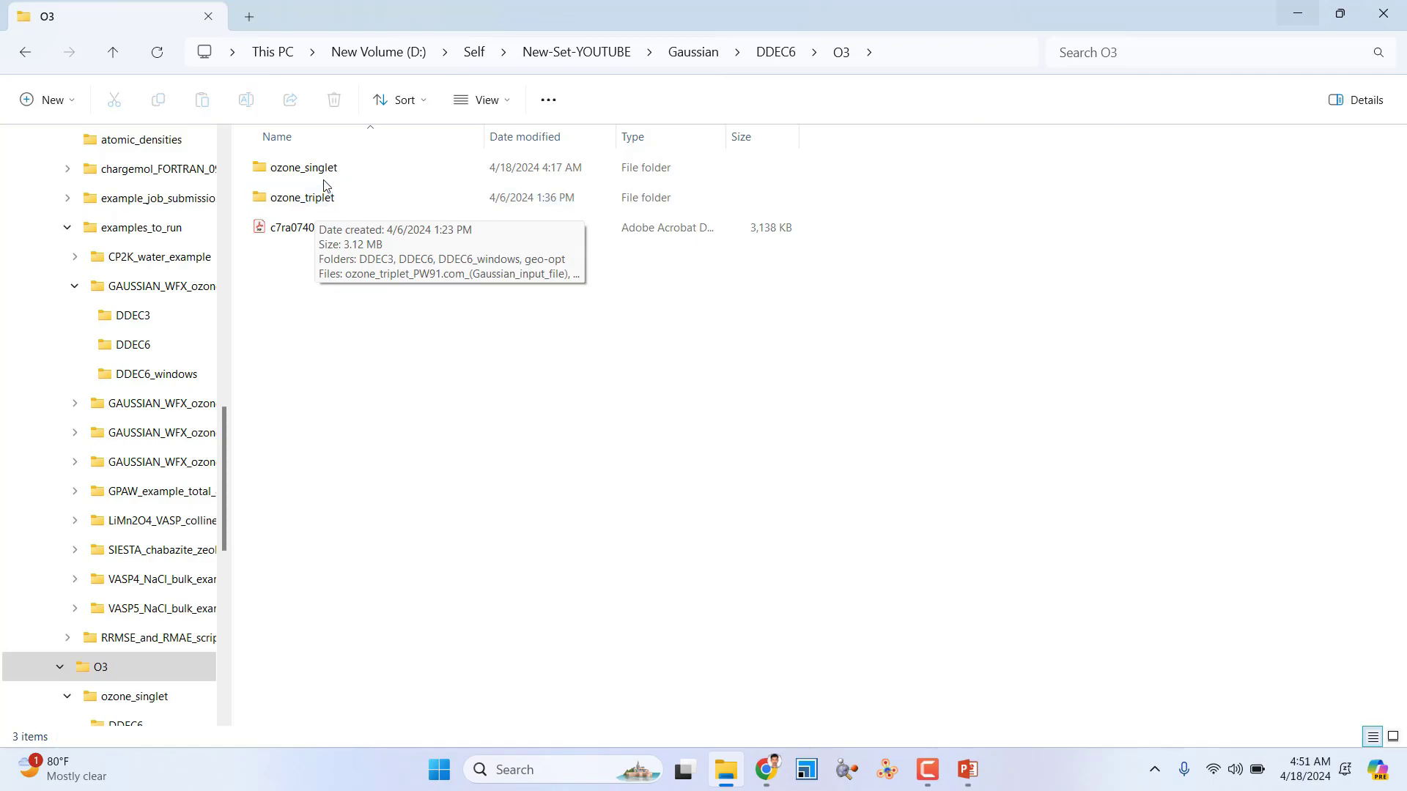
{"action": "mouse_move", "coordinate": [316, 181]}
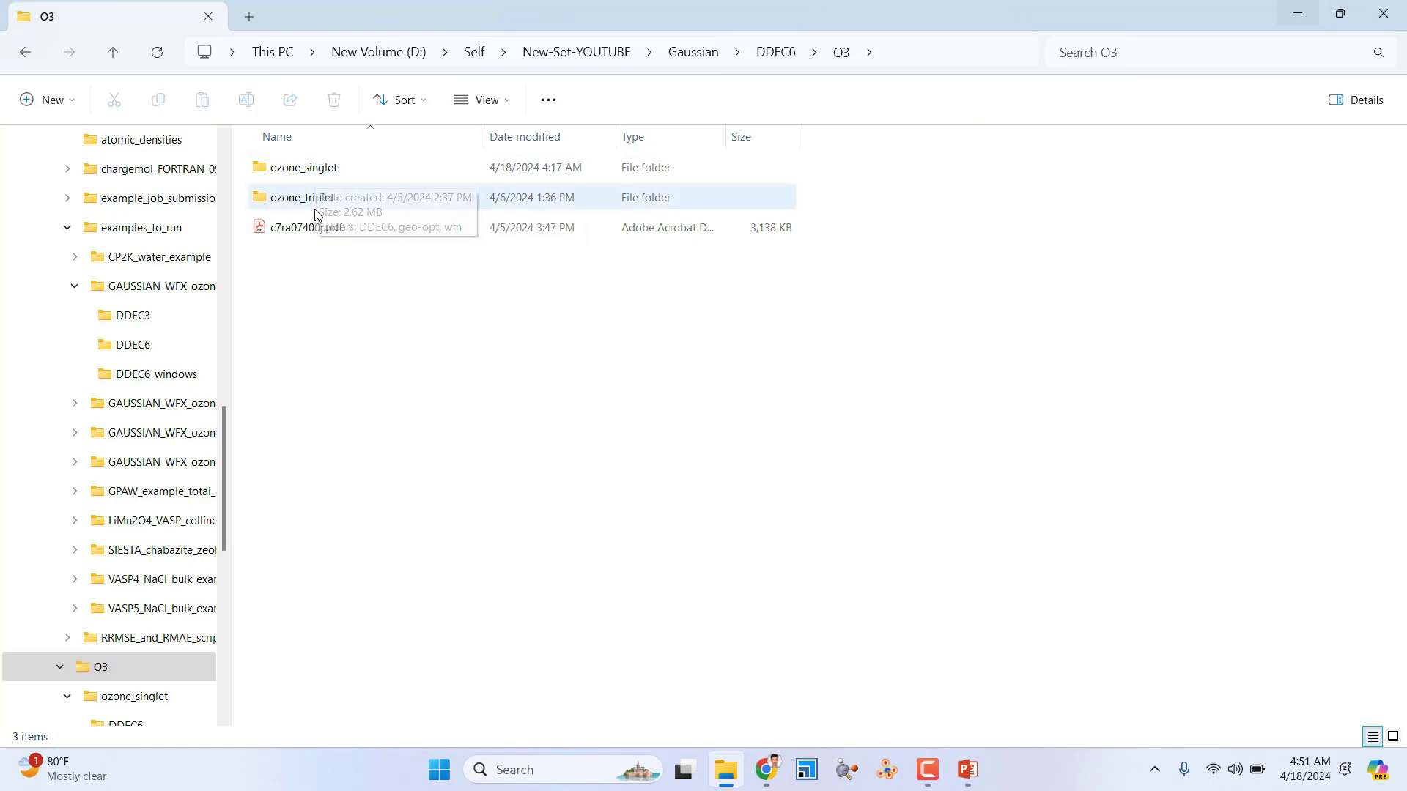
{"action": "double_click", "coordinate": [319, 172]}
{"action": "mouse_move", "coordinate": [328, 170]}
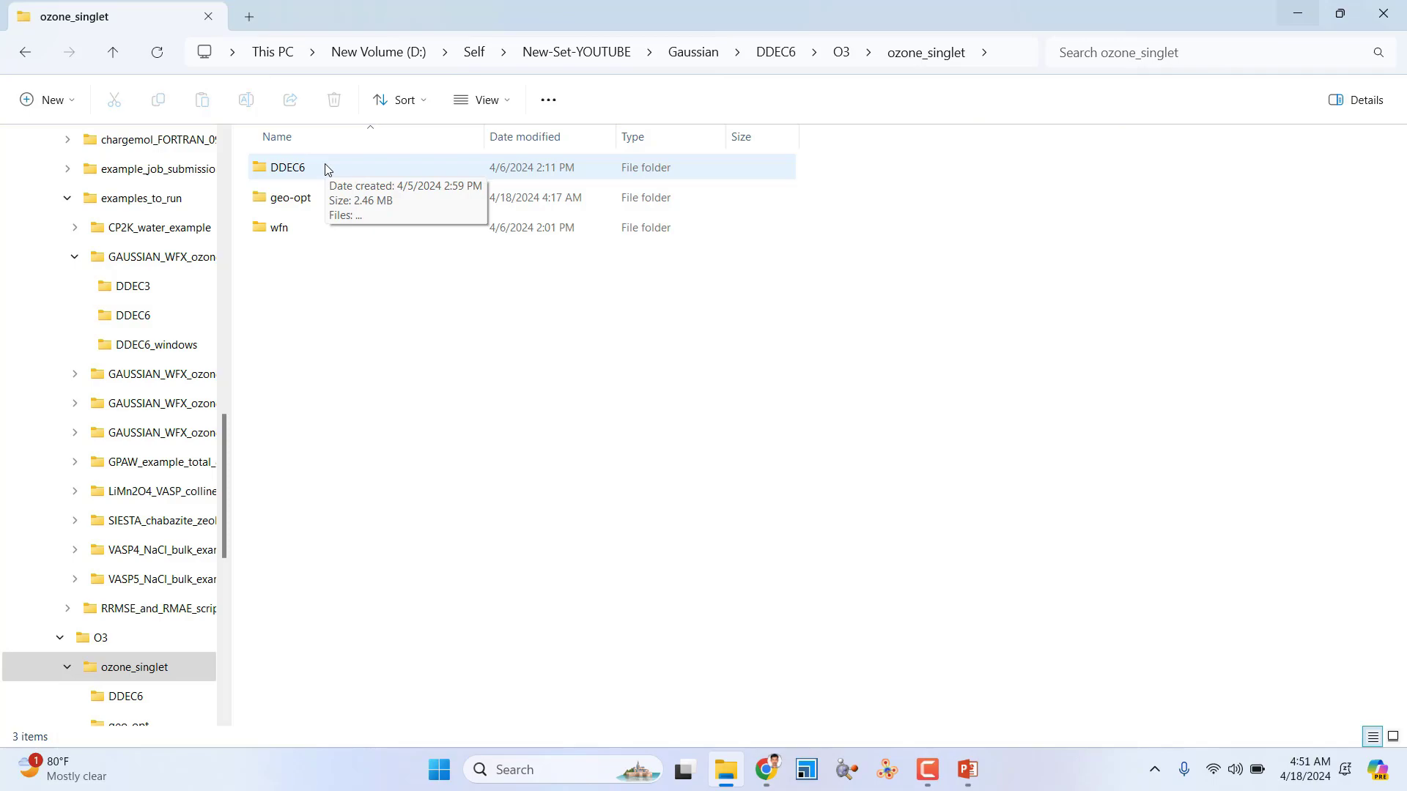
{"action": "double_click", "coordinate": [310, 207]}
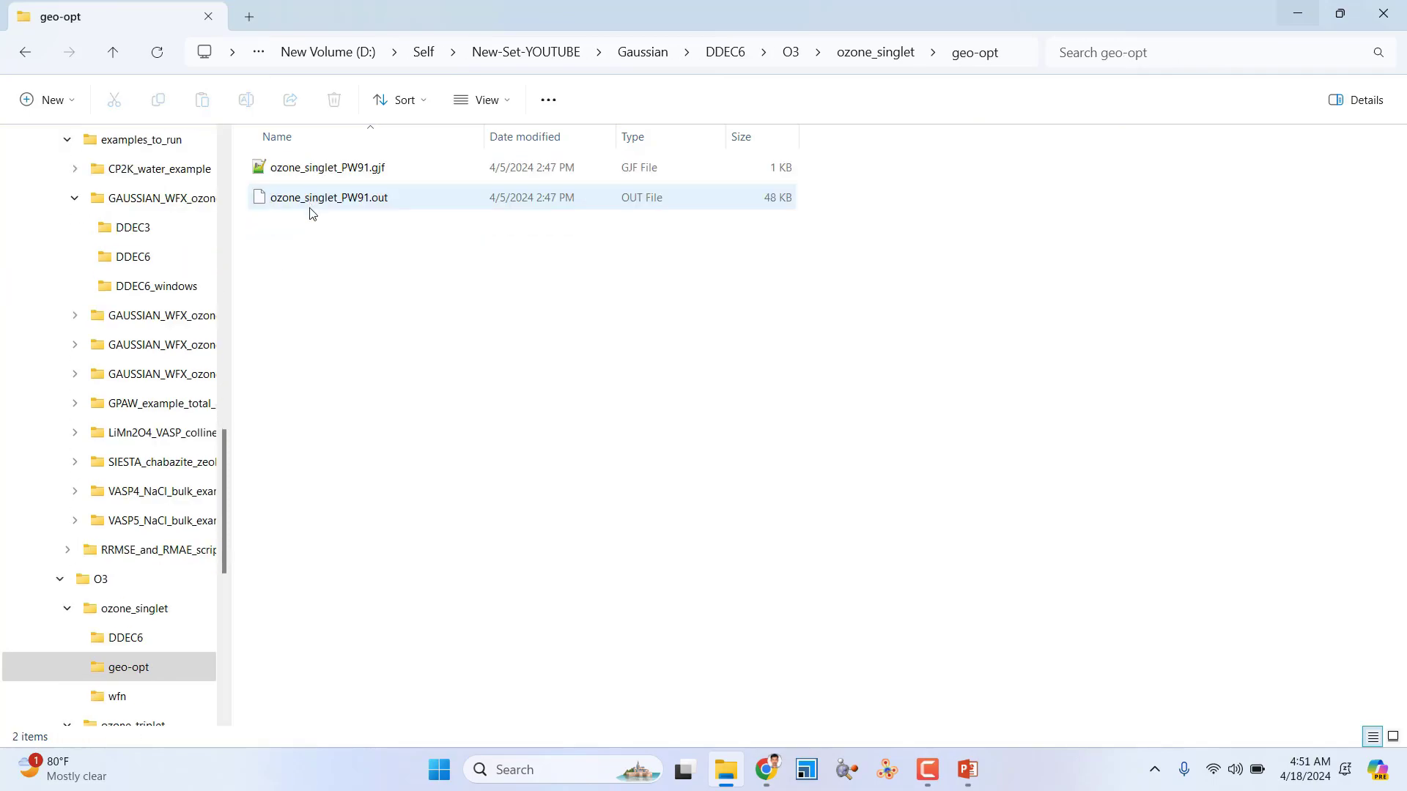
Open the input file ozone_singlet_PW91.gjf for editing in Notepad++.
{"action": "left_click", "coordinate": [352, 170]}
{"action": "right_click", "coordinate": [352, 170]}
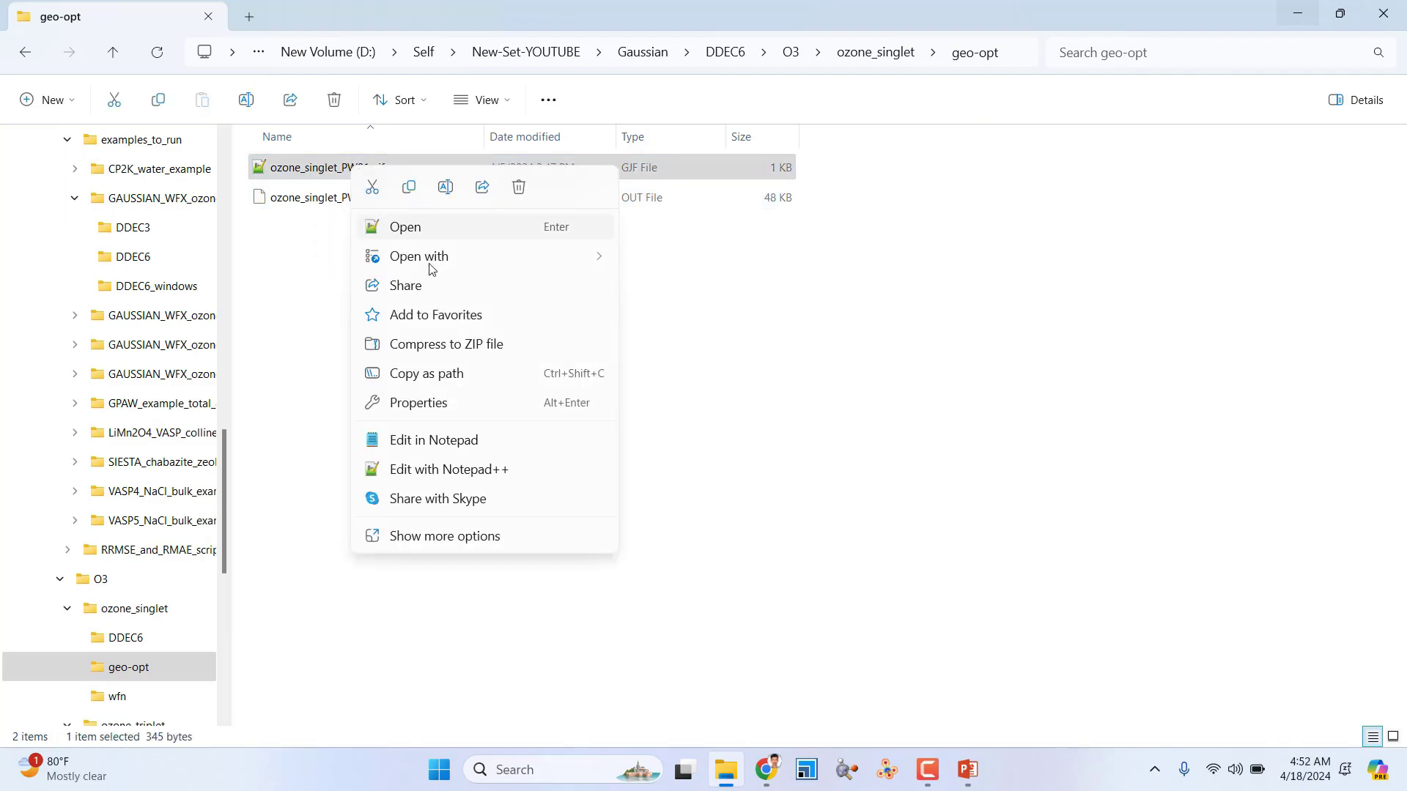
{"action": "left_click", "coordinate": [438, 472]}
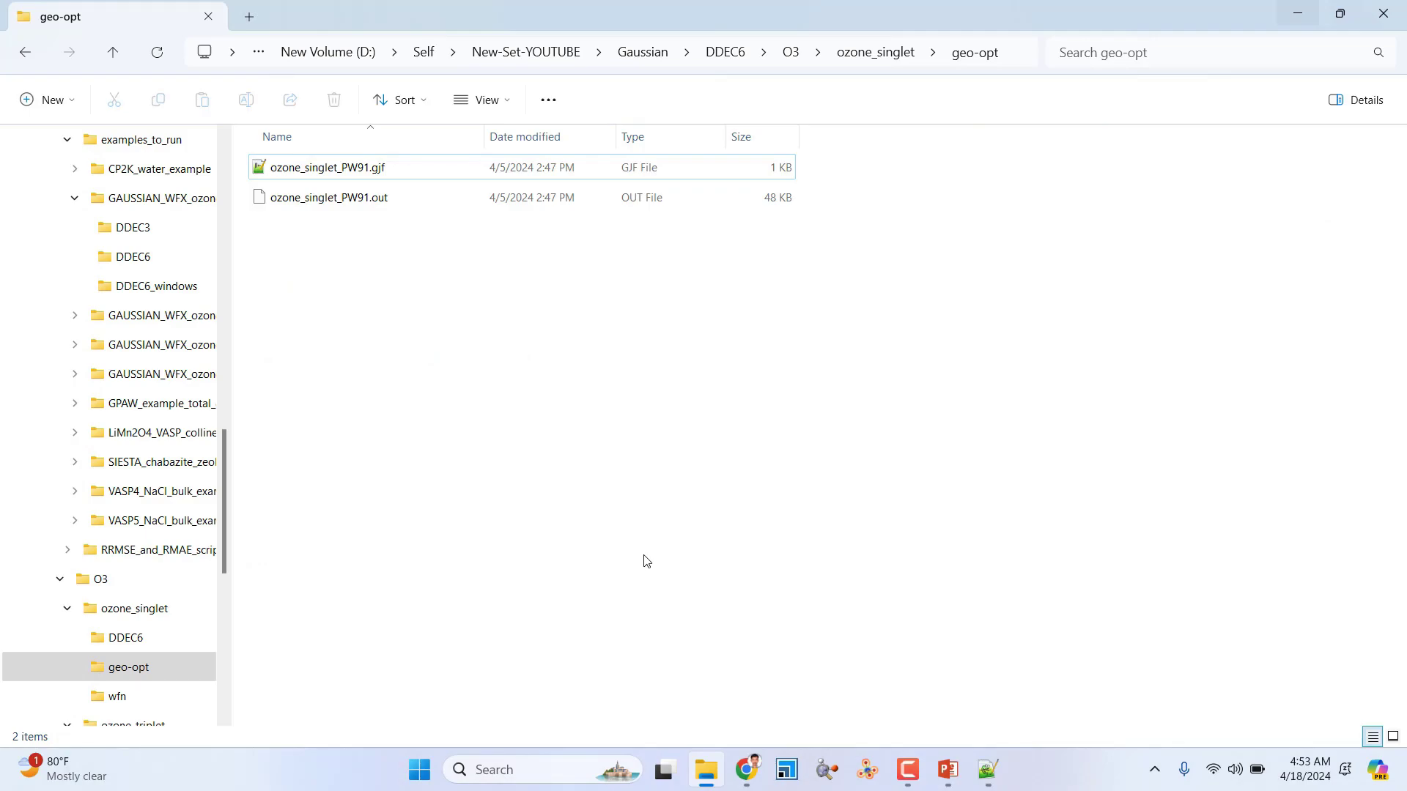
{"action": "left_click", "coordinate": [337, 173]}
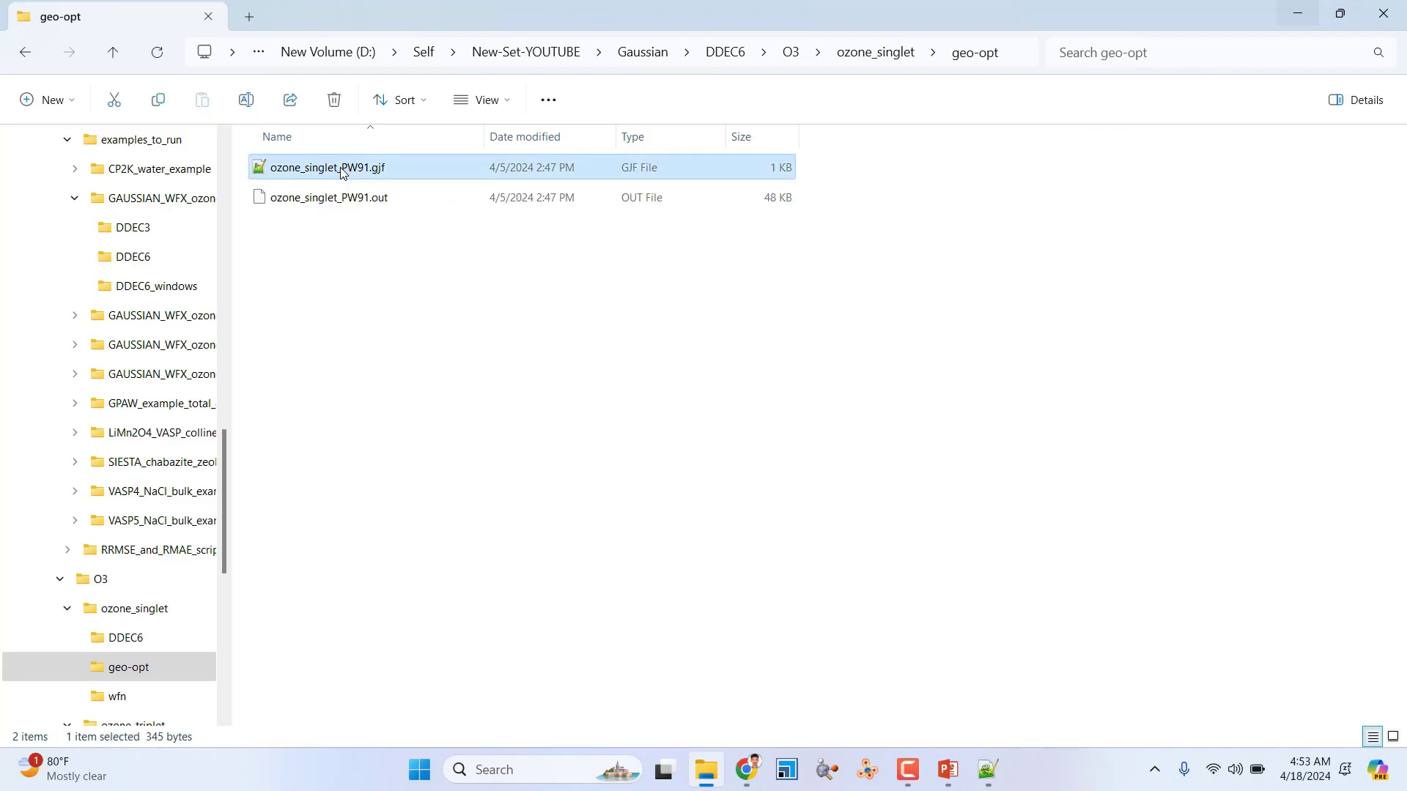
{"action": "right_click", "coordinate": [342, 173]}
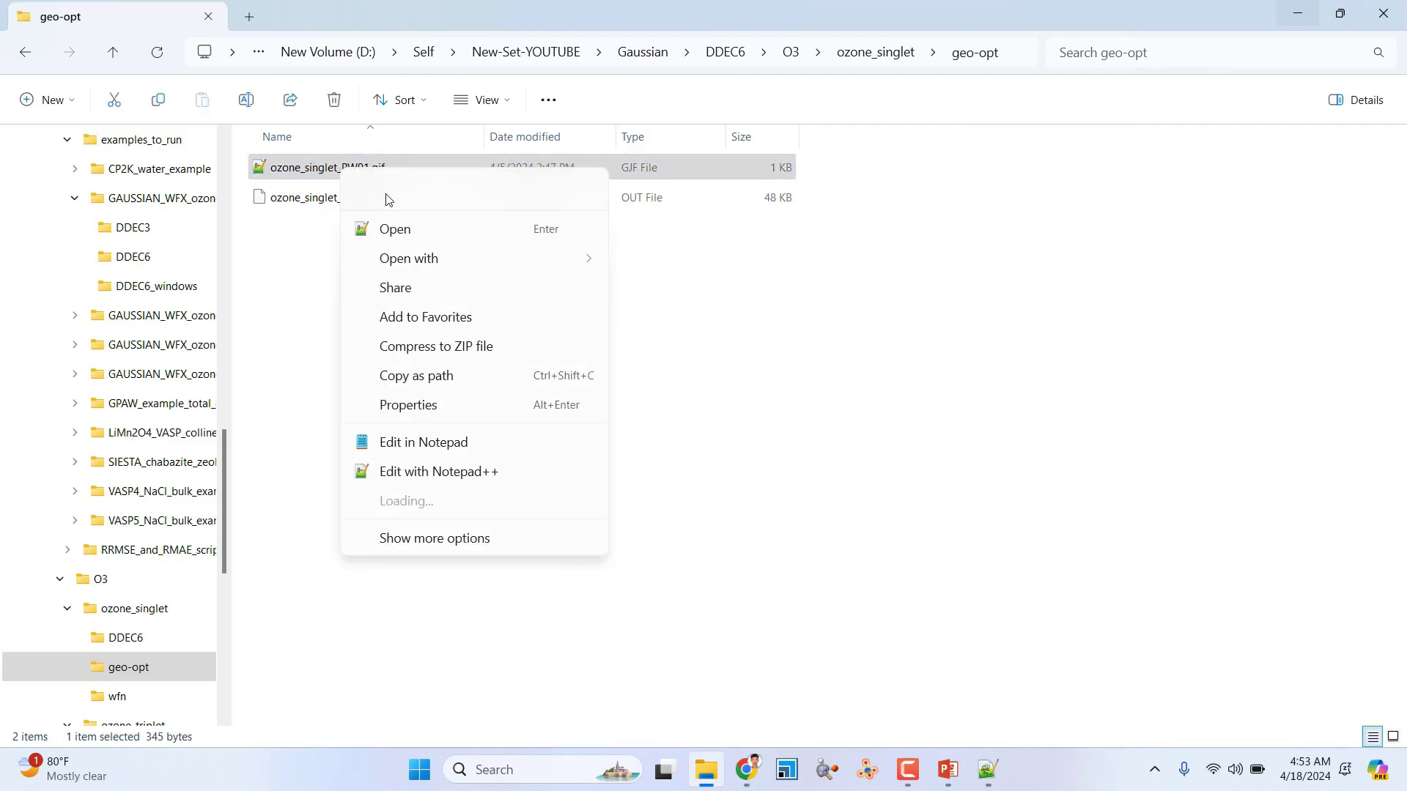
{"action": "left_click", "coordinate": [428, 469]}
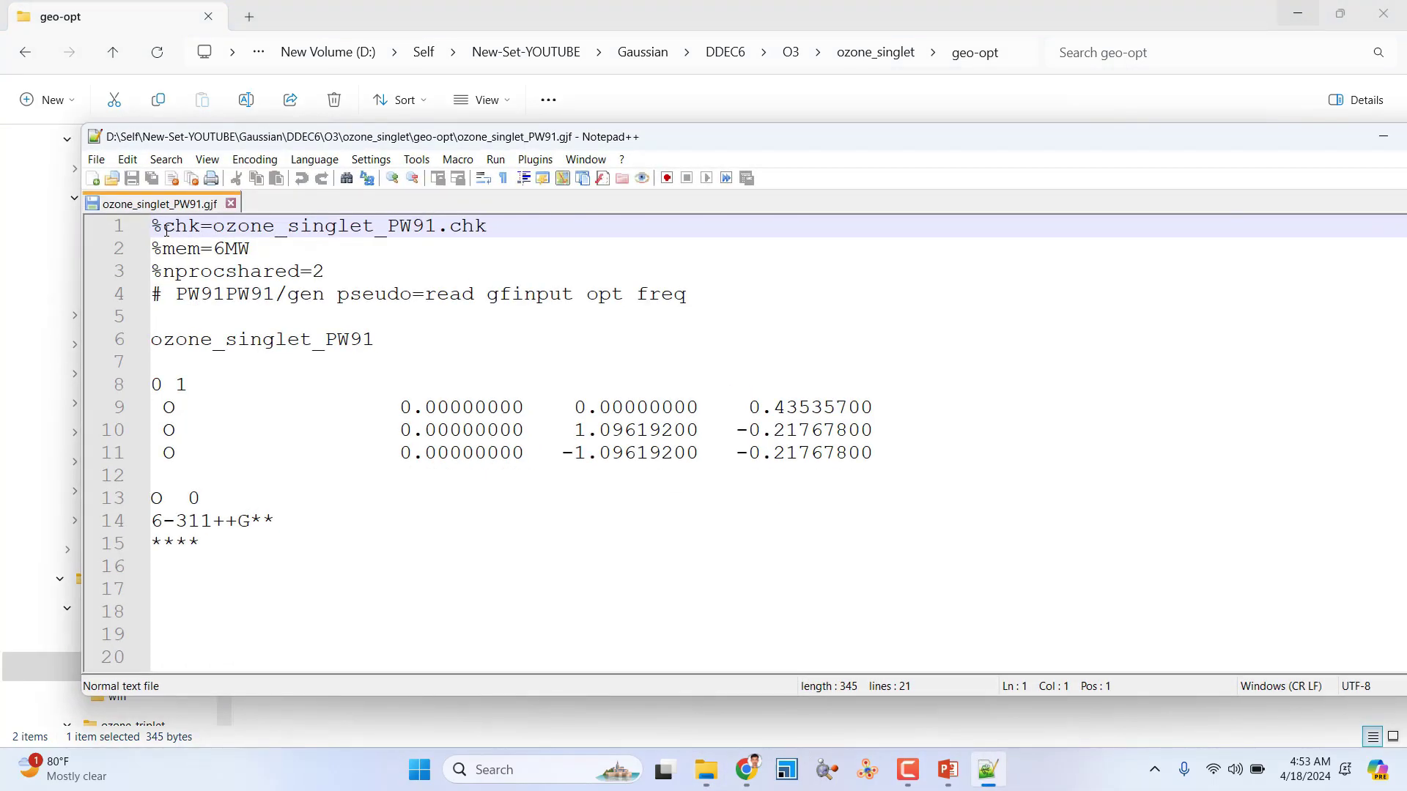
Examine the input file's header: checkpoint name, memory, processor count, route section keywords and title line.
{"action": "left_click_drag", "start_coordinate": [167, 230], "coordinate": [150, 226]}
{"action": "left_click_drag", "start_coordinate": [432, 227], "coordinate": [213, 227]}
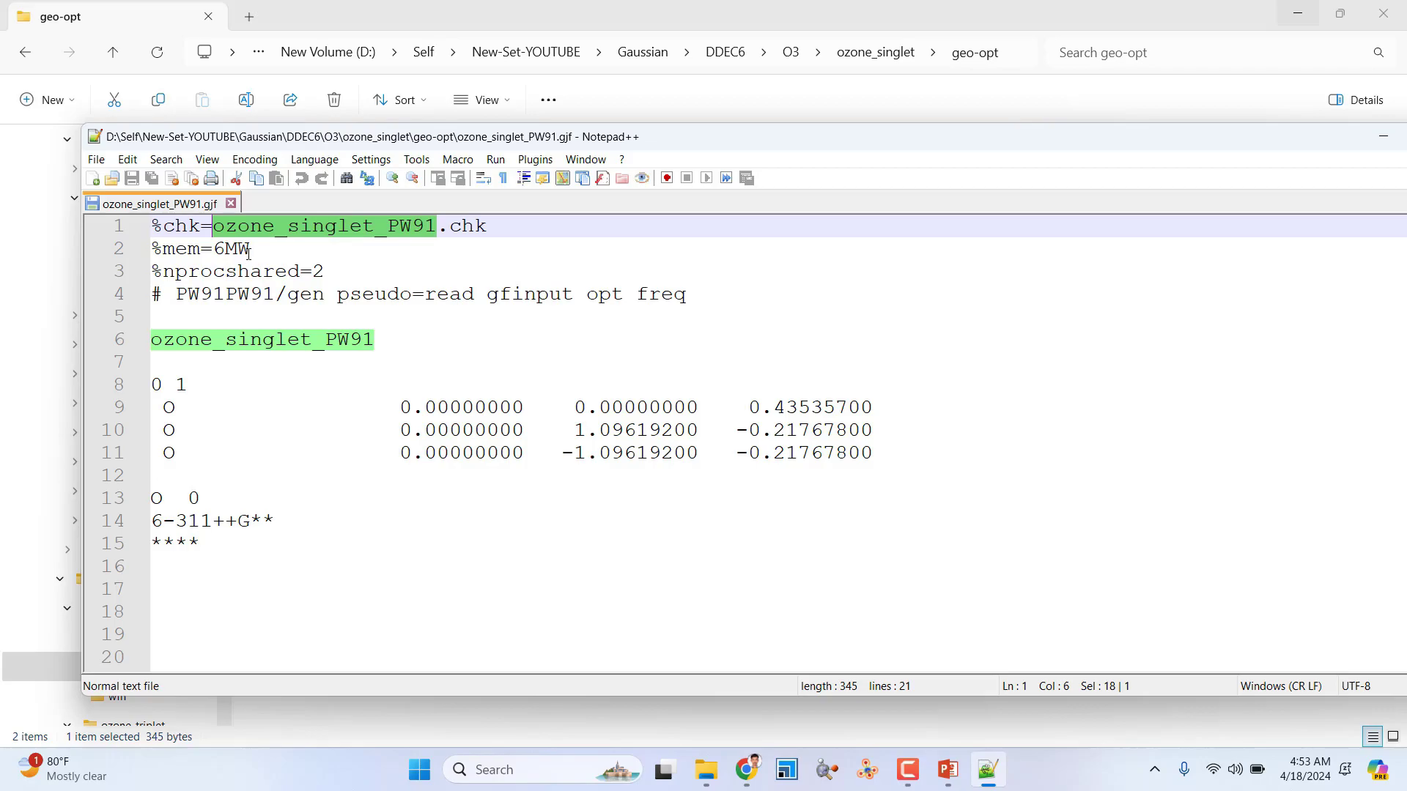
{"action": "left_click_drag", "start_coordinate": [249, 250], "coordinate": [151, 250]}
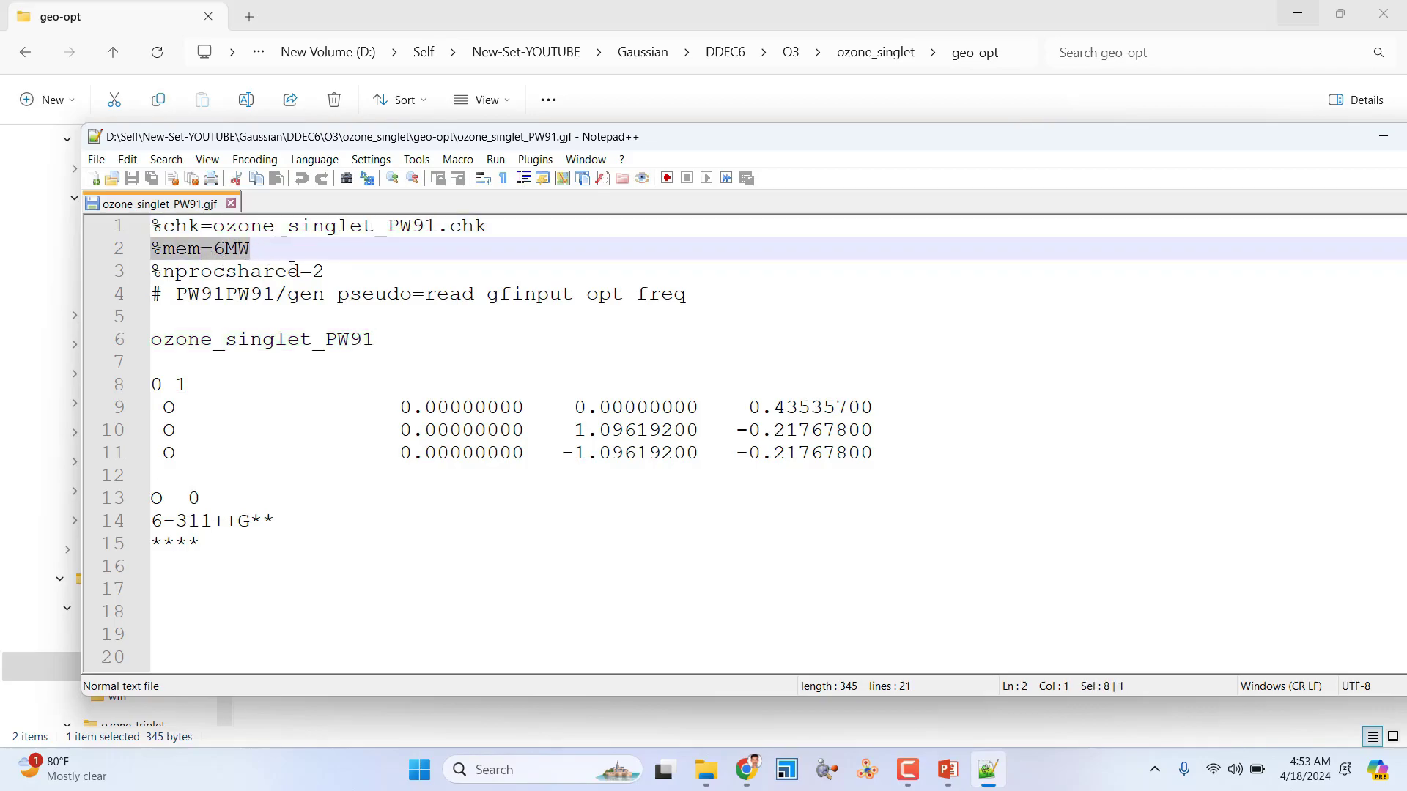
{"action": "left_click_drag", "start_coordinate": [324, 272], "coordinate": [141, 277]}
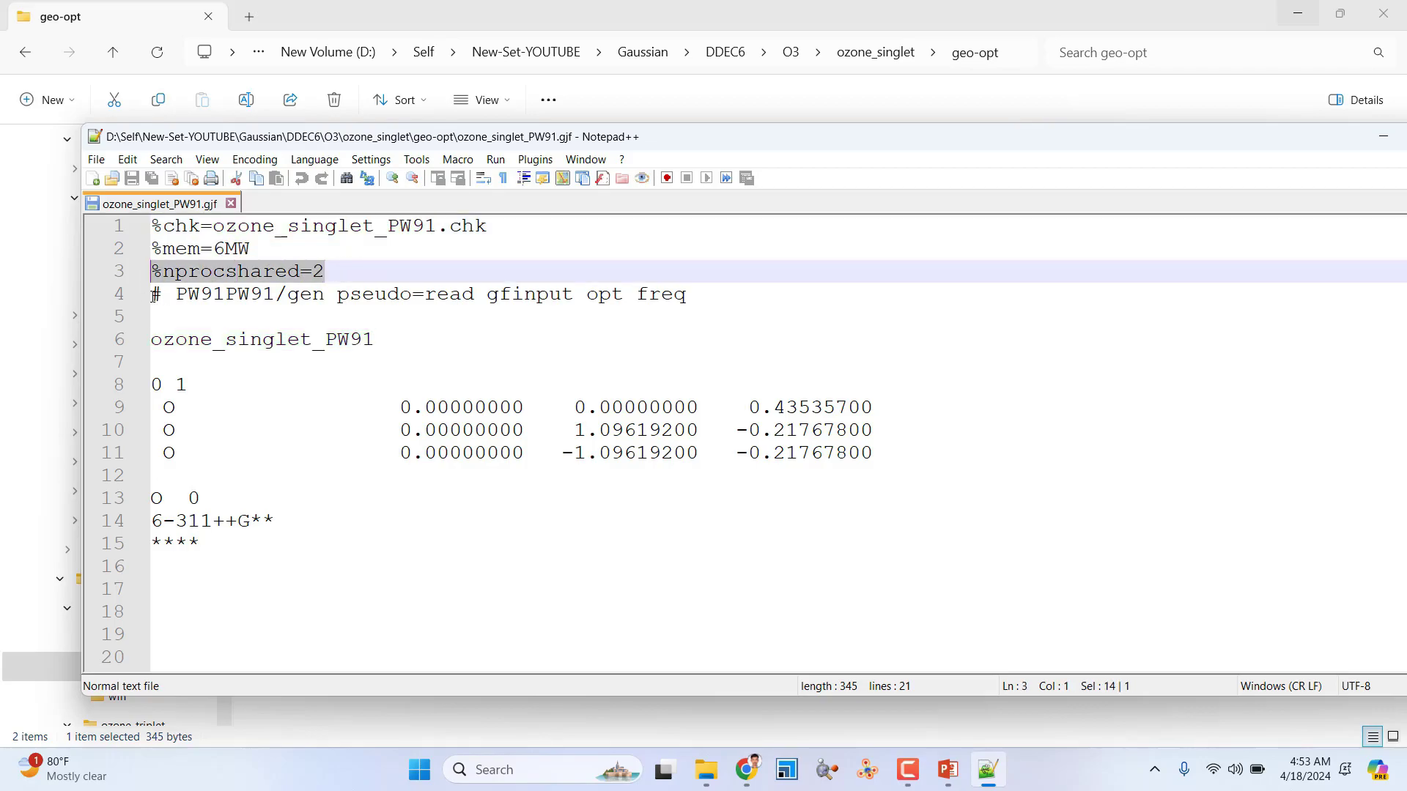
{"action": "left_click_drag", "start_coordinate": [686, 294], "coordinate": [144, 297]}
{"action": "left_click", "coordinate": [159, 297]}
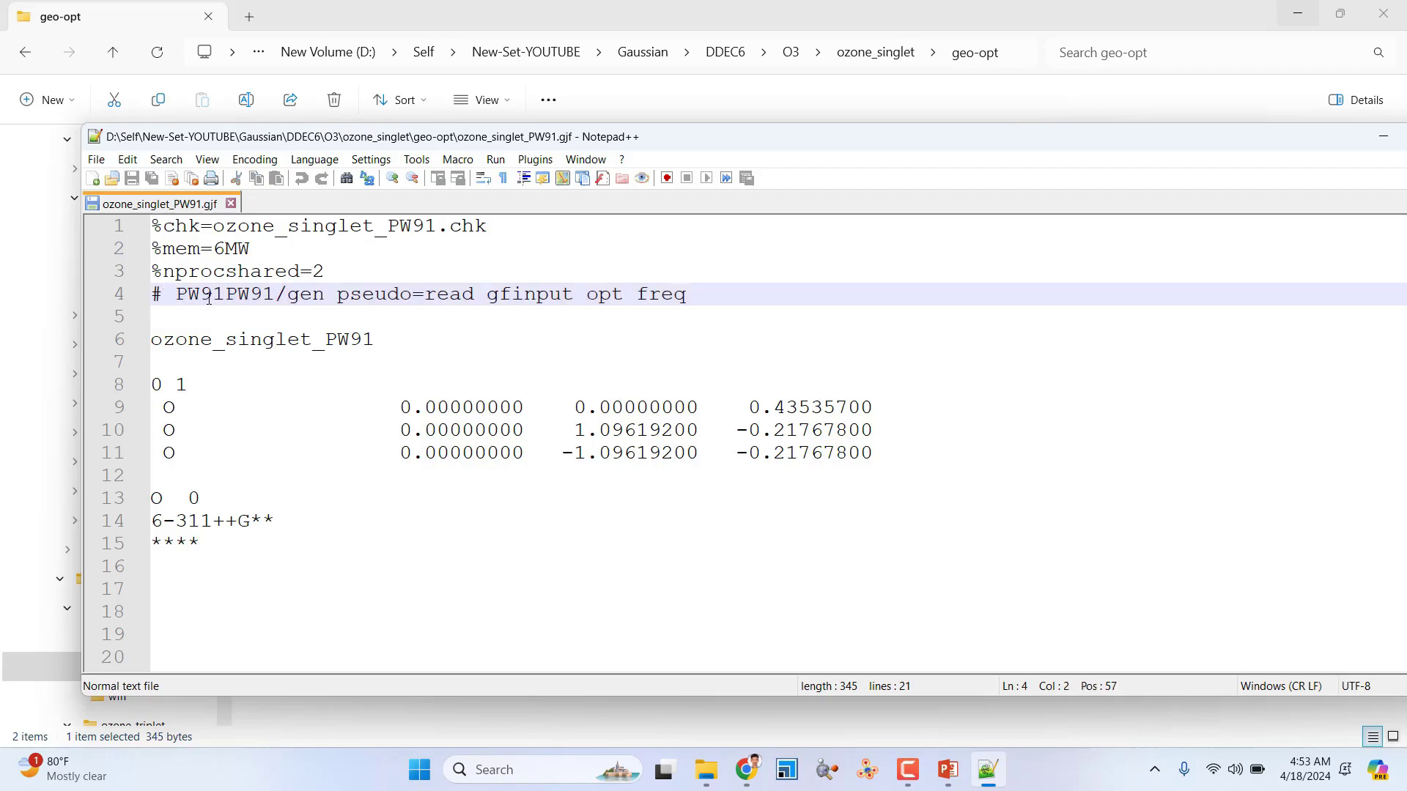
{"action": "left_click_drag", "start_coordinate": [292, 297], "coordinate": [575, 295]}
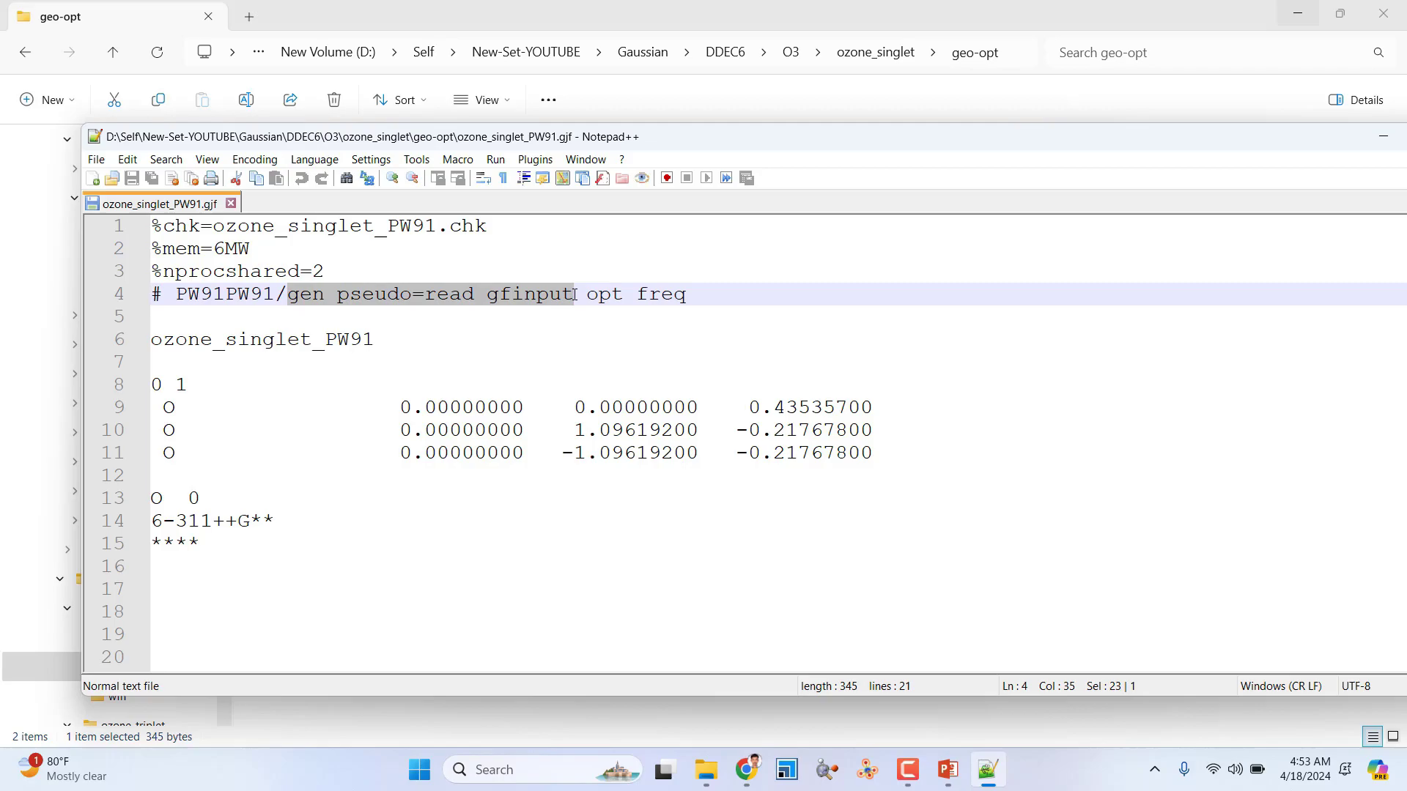
{"action": "left_click_drag", "start_coordinate": [588, 296], "coordinate": [689, 296]}
{"action": "left_click", "coordinate": [175, 318]}
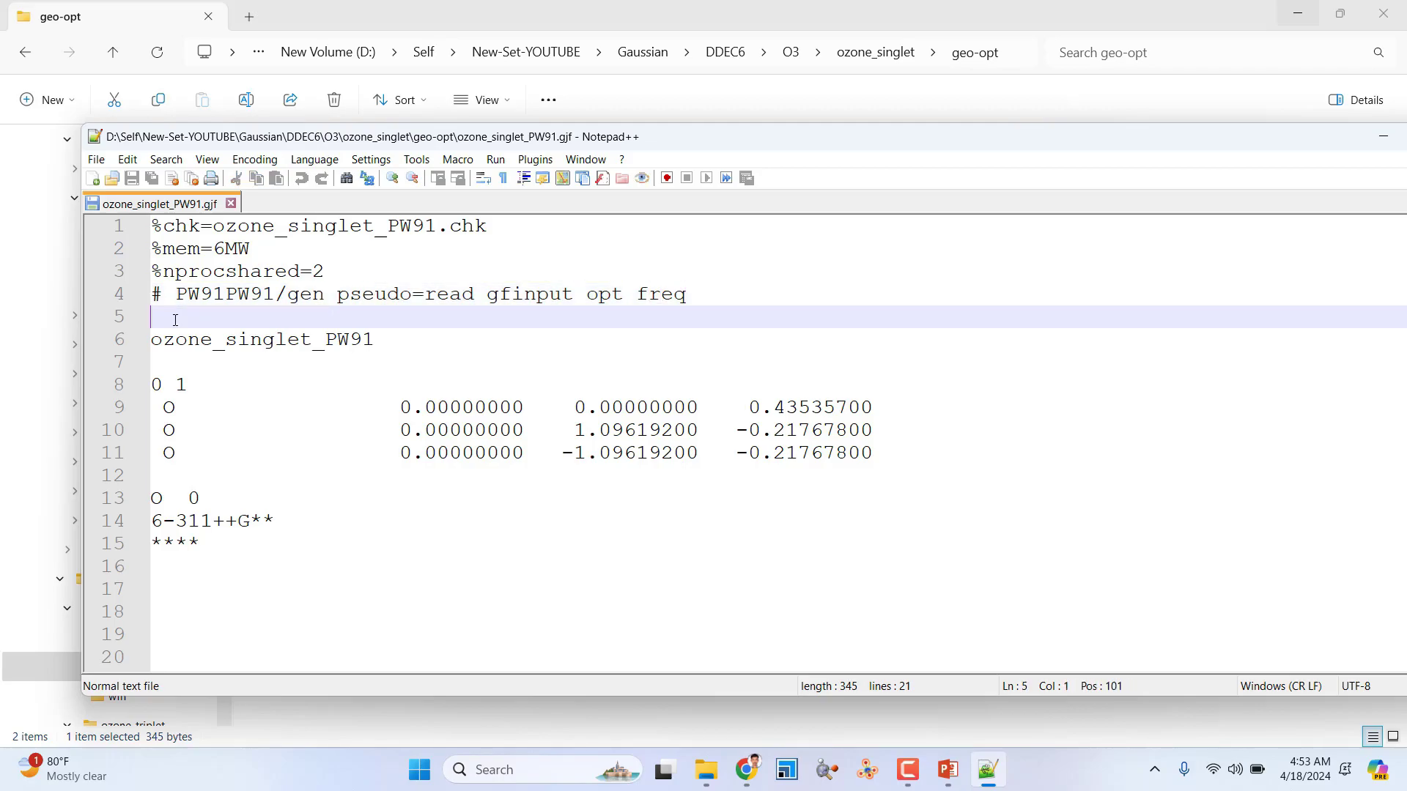
{"action": "left_click_drag", "start_coordinate": [398, 342], "coordinate": [121, 334]}
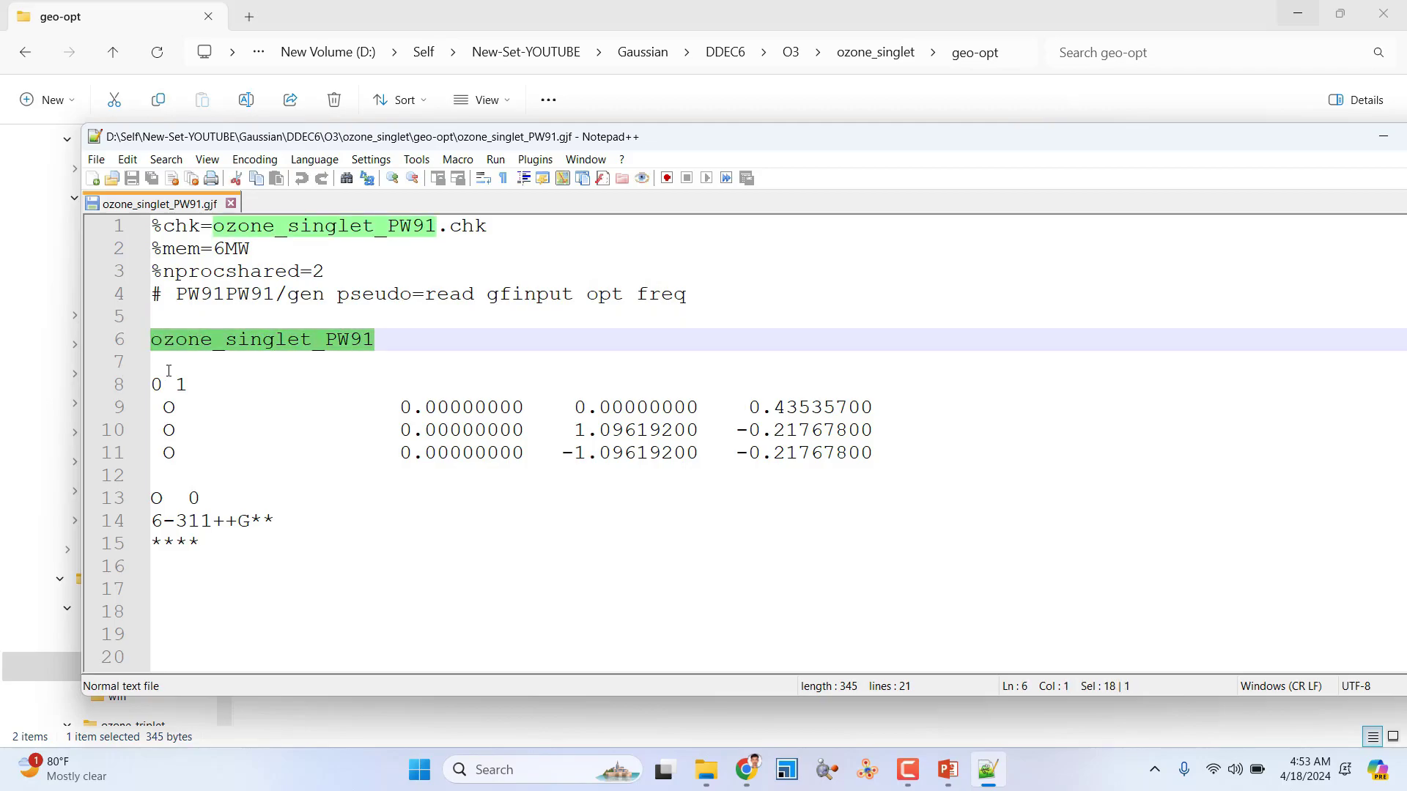
Examine the charge and multiplicity line, the oxygen coordinates and the basis set section of the input file.
{"action": "left_click", "coordinate": [169, 370]}
{"action": "double_click", "coordinate": [155, 384]}
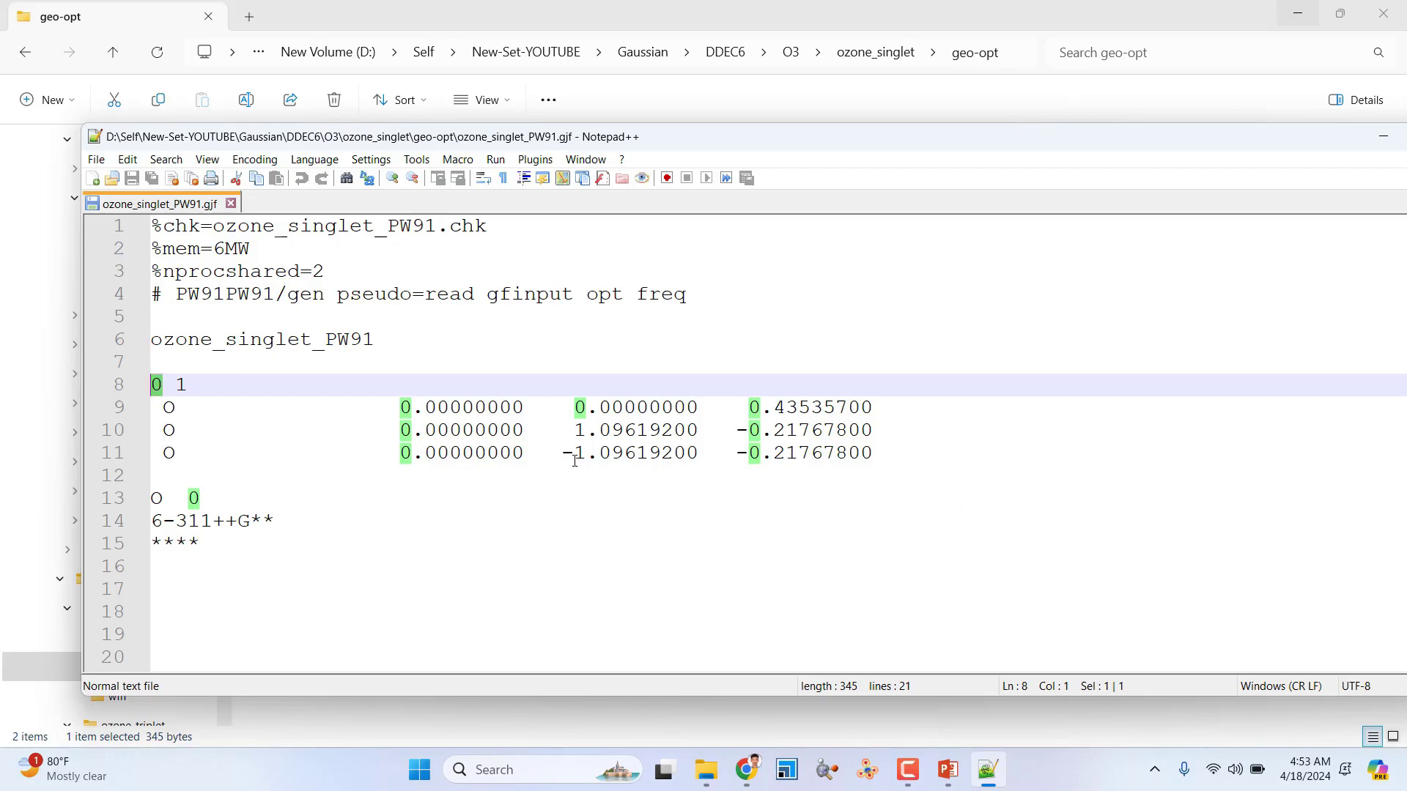
{"action": "left_click", "coordinate": [192, 385]}
{"action": "double_click", "coordinate": [181, 385]}
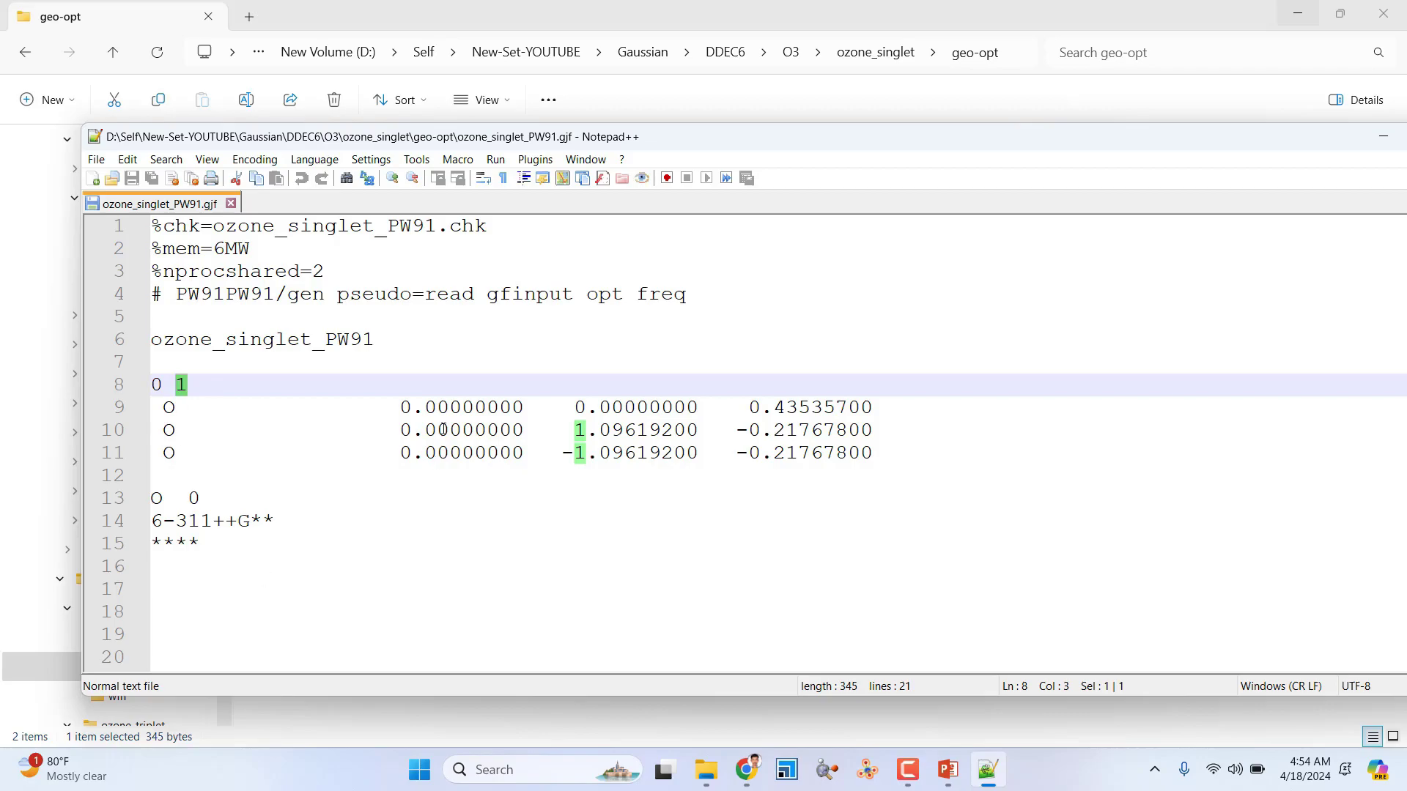
{"action": "left_click", "coordinate": [144, 407]}
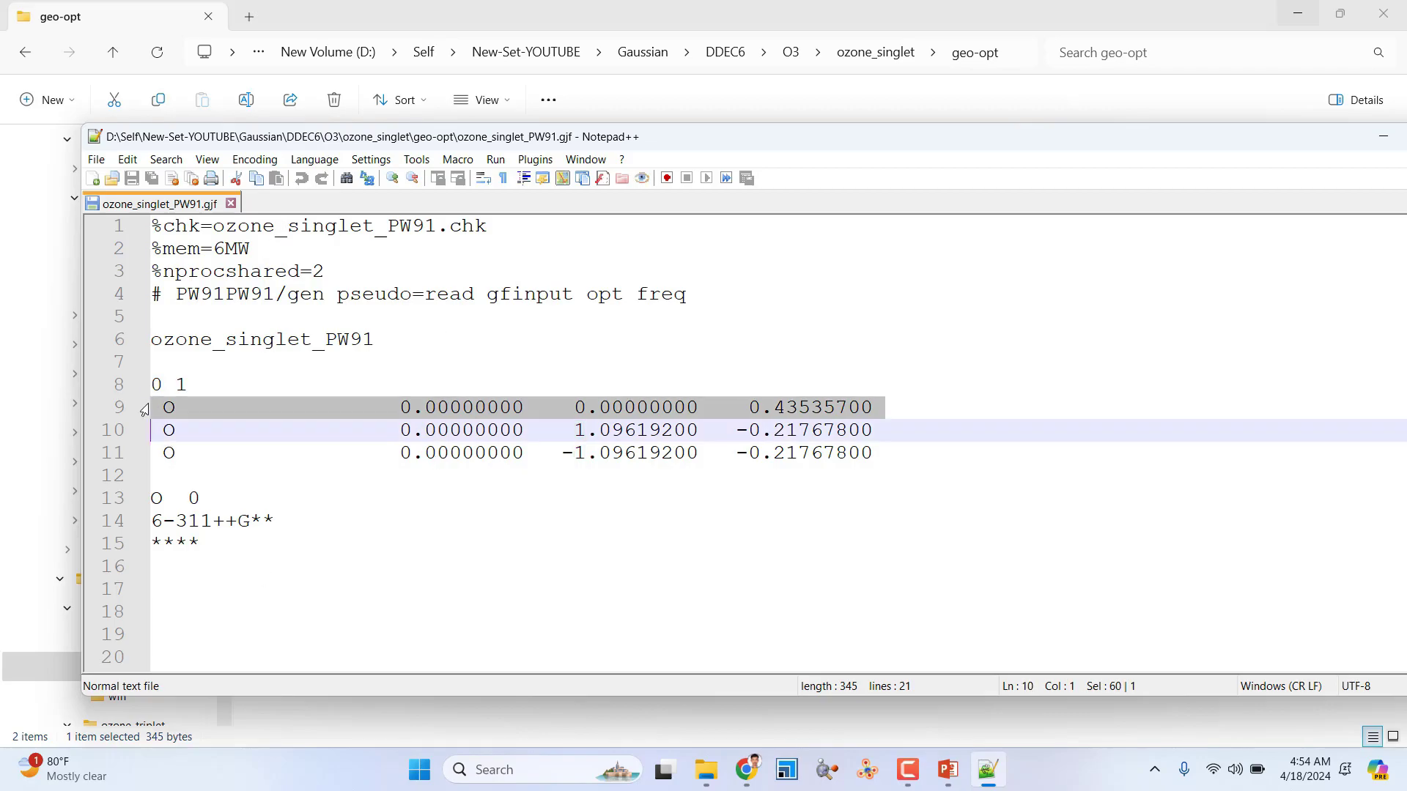
{"action": "left_click_drag", "start_coordinate": [154, 407], "coordinate": [878, 449]}
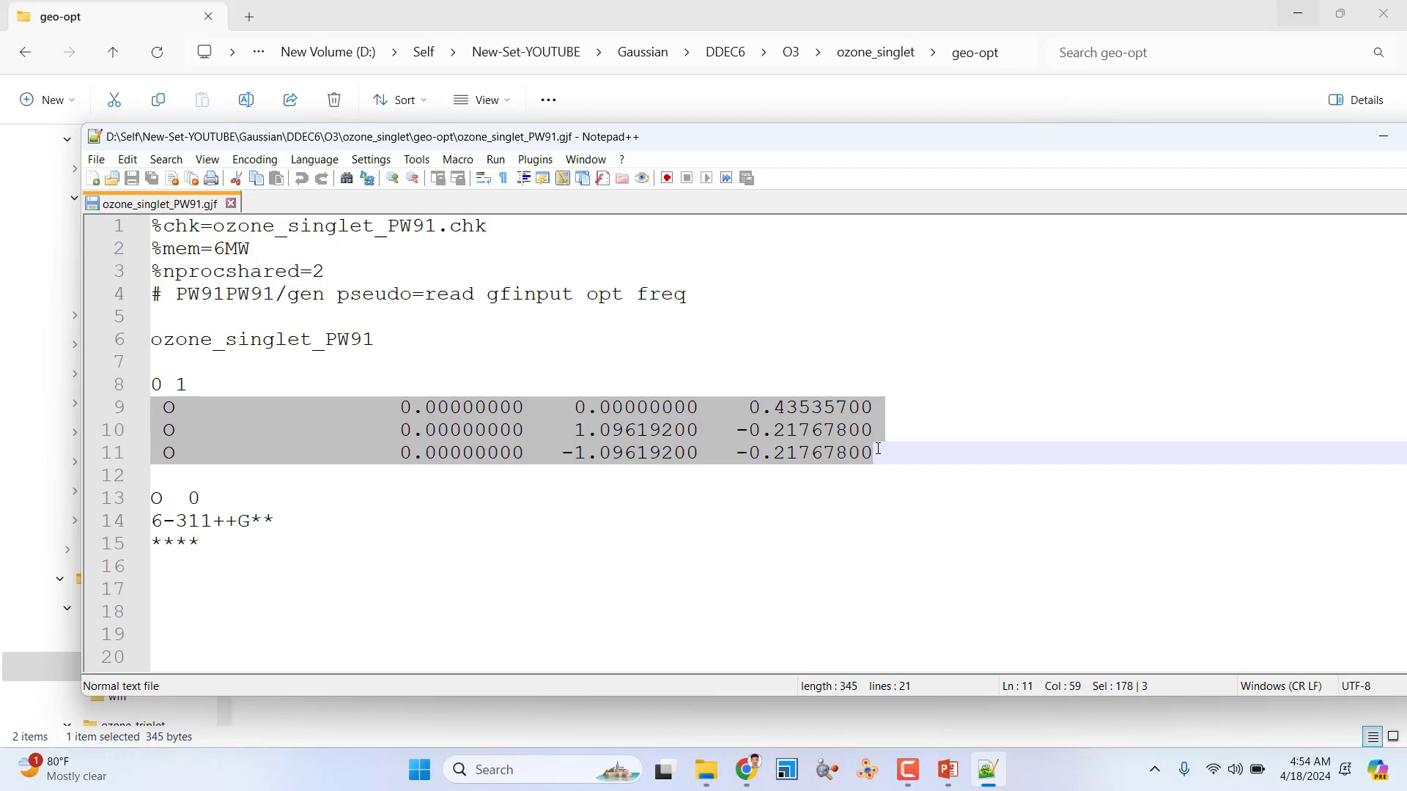
{"action": "left_click", "coordinate": [160, 475]}
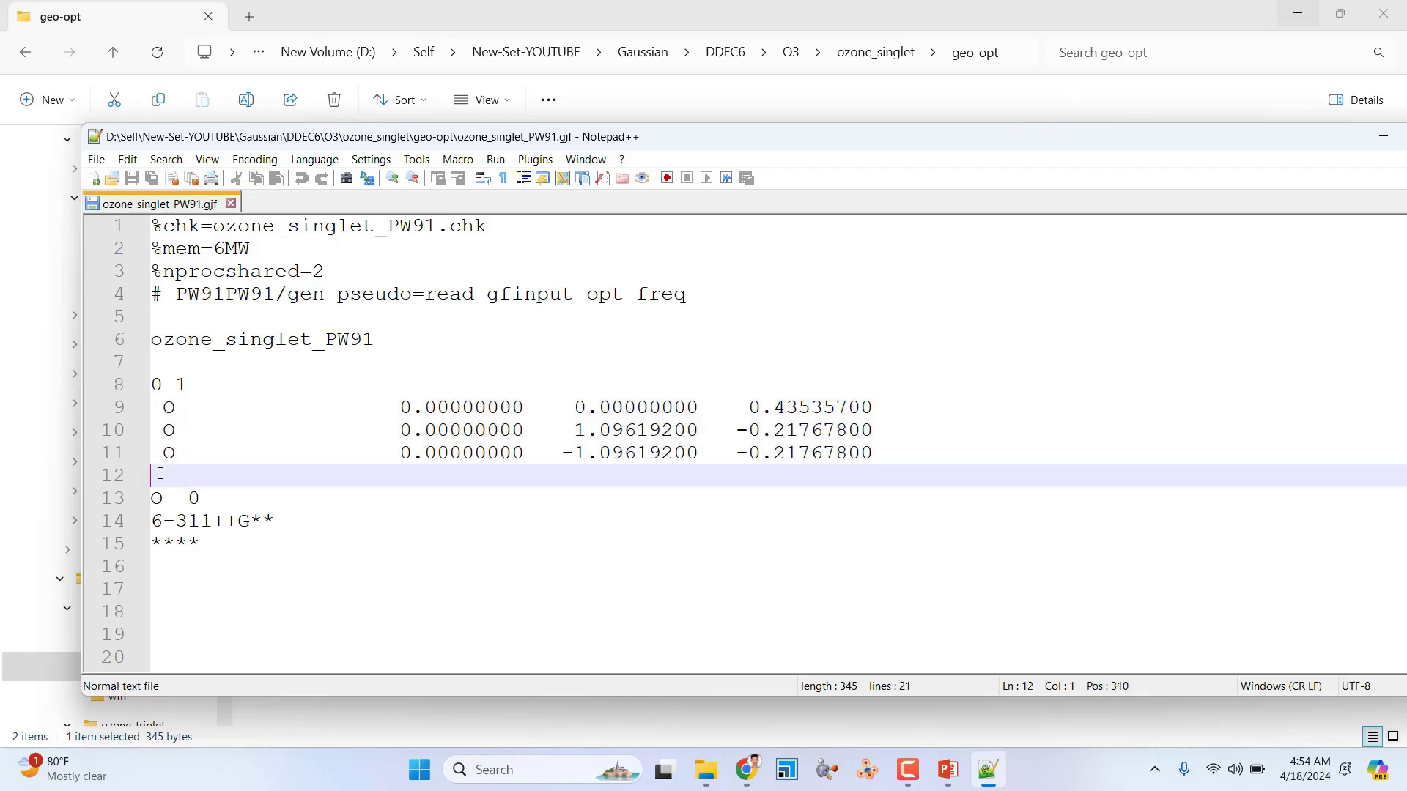
{"action": "double_click", "coordinate": [157, 498]}
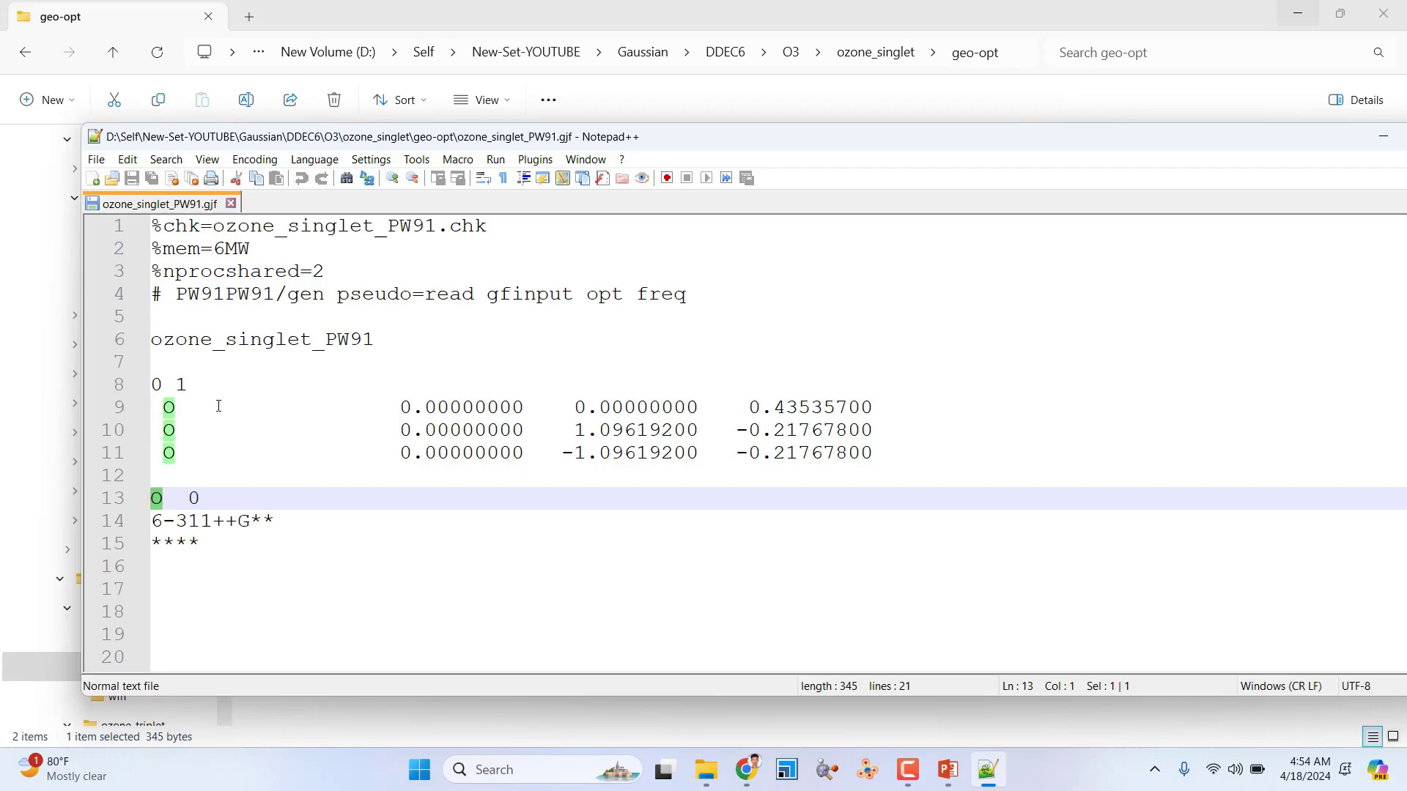
{"action": "left_click", "coordinate": [163, 503]}
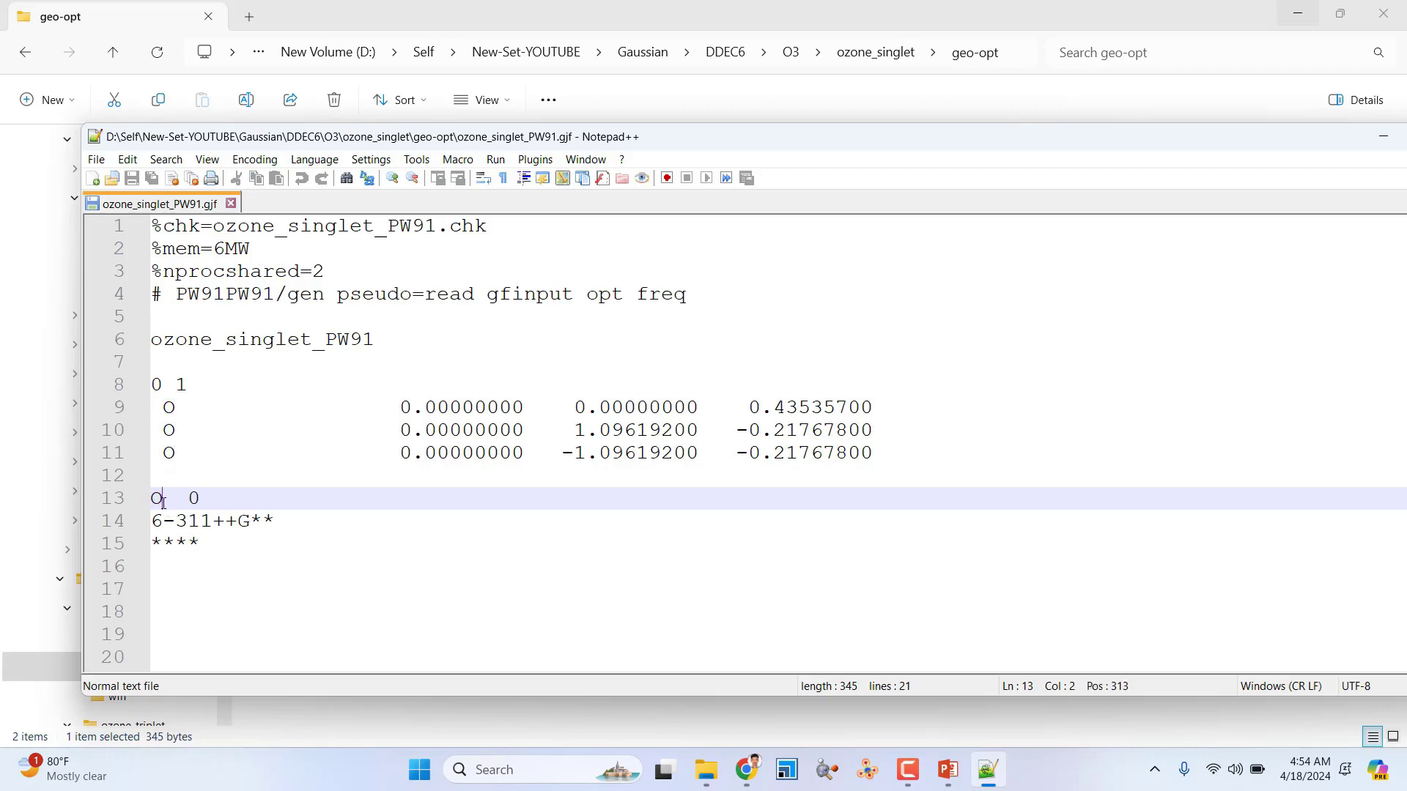
{"action": "double_click", "coordinate": [180, 501]}
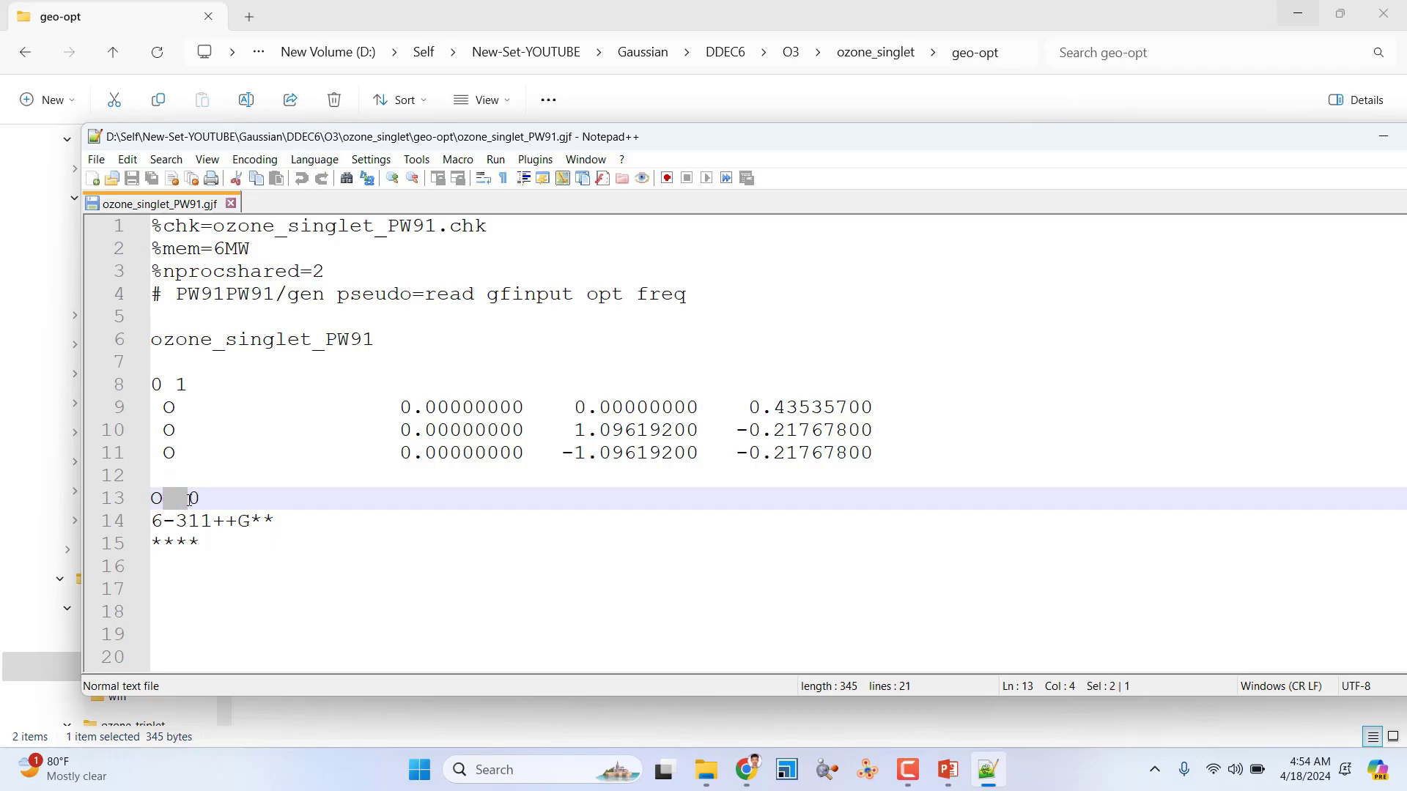
{"action": "key", "text": "End"}
{"action": "left_click_drag", "start_coordinate": [281, 520], "coordinate": [143, 521]}
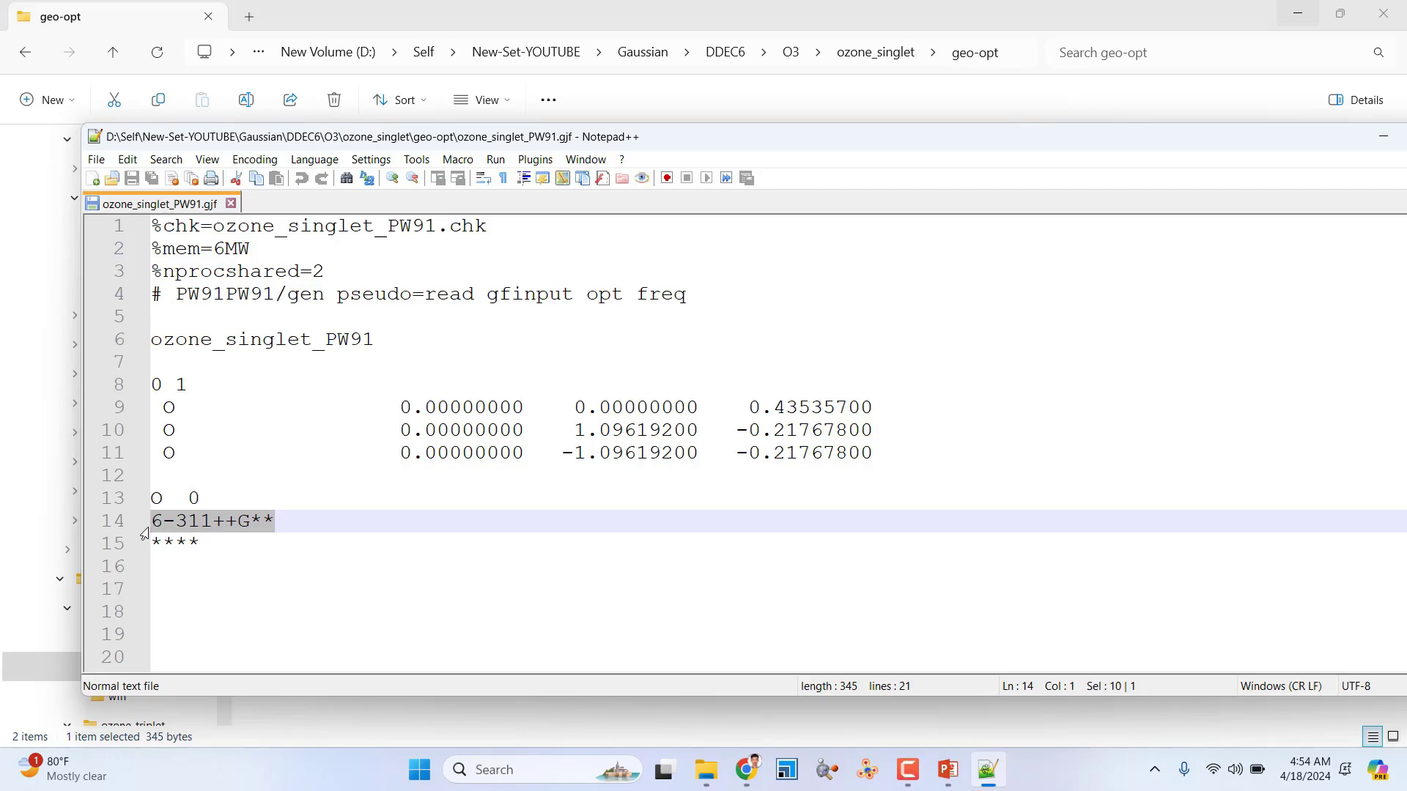
Add three line breaks after the closing **** line of the basis set section and save the input file.
{"action": "left_click", "coordinate": [210, 543]}
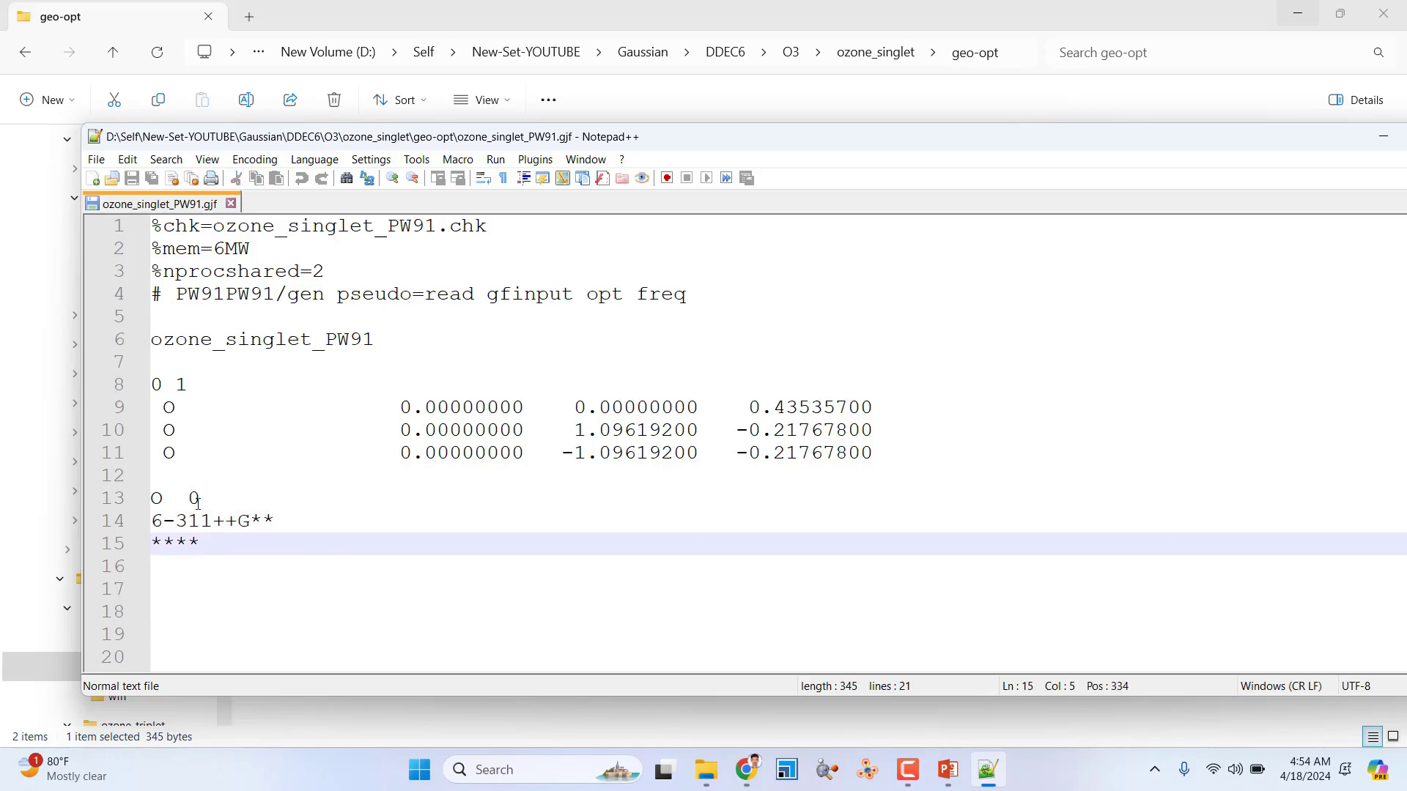
{"action": "key", "text": "Return"}
{"action": "key", "text": "Return"}
{"action": "key", "text": "Return"}
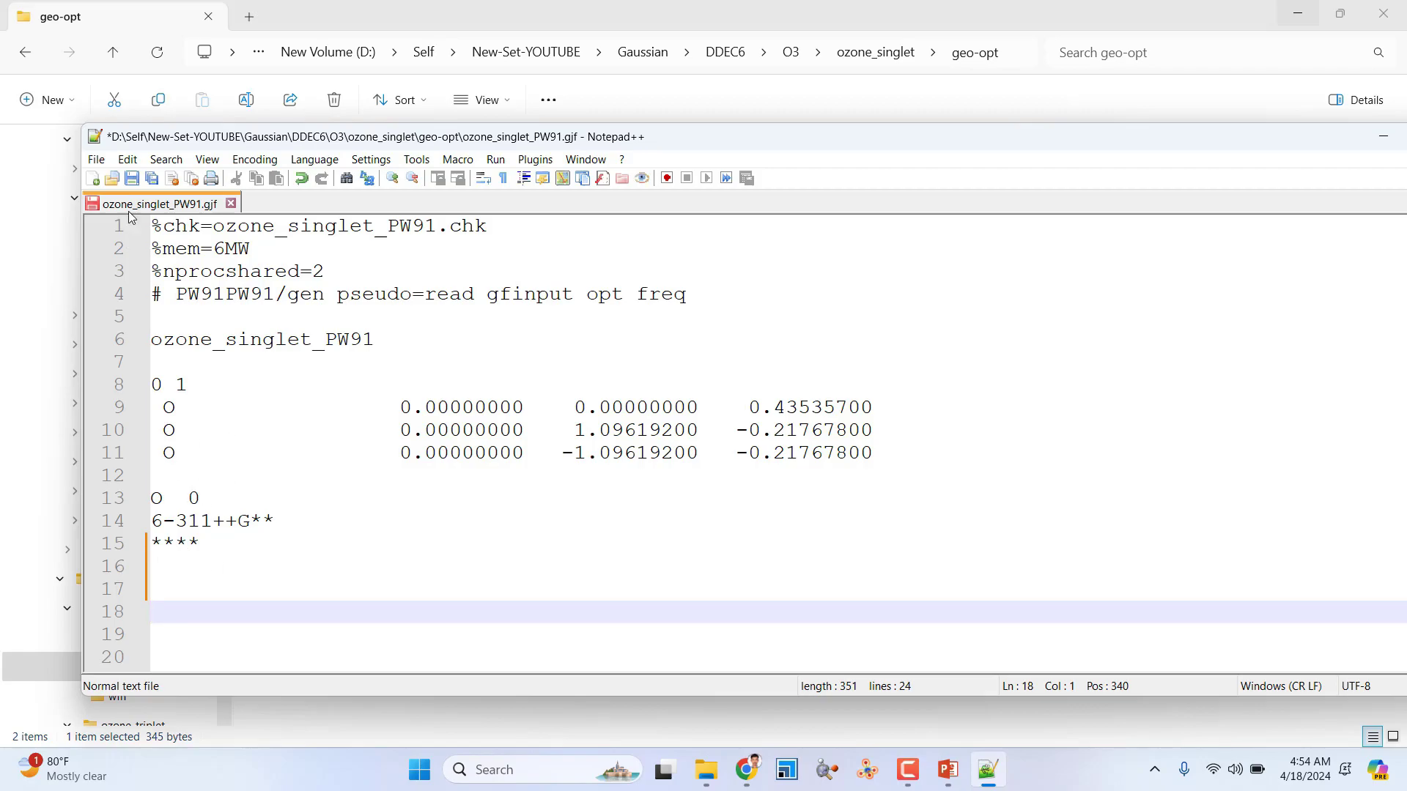
{"action": "left_click", "coordinate": [132, 178]}
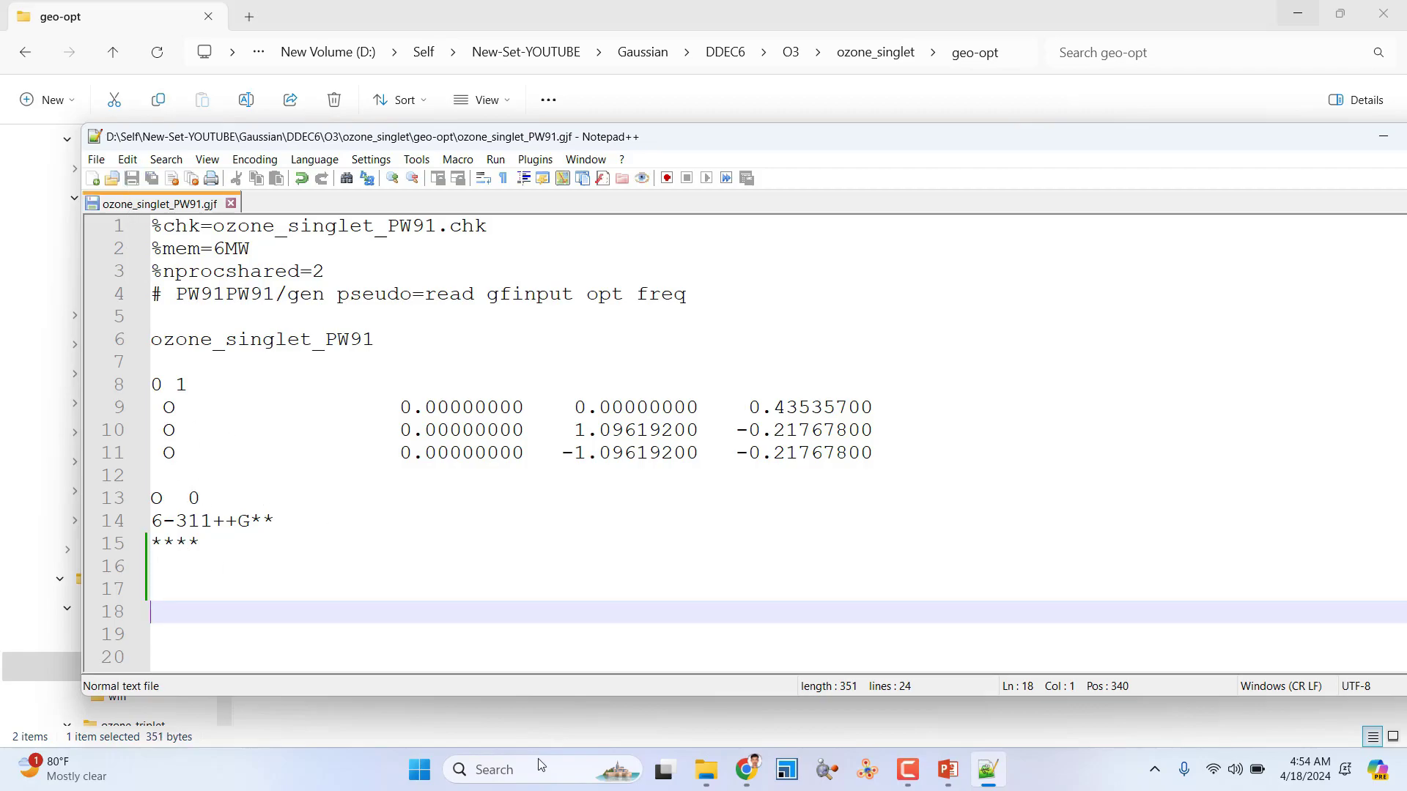
Close the input file in Notepad++, launch GaussView, and dismiss its startup tips and the empty molecule view.
{"action": "left_click", "coordinate": [1382, 138]}
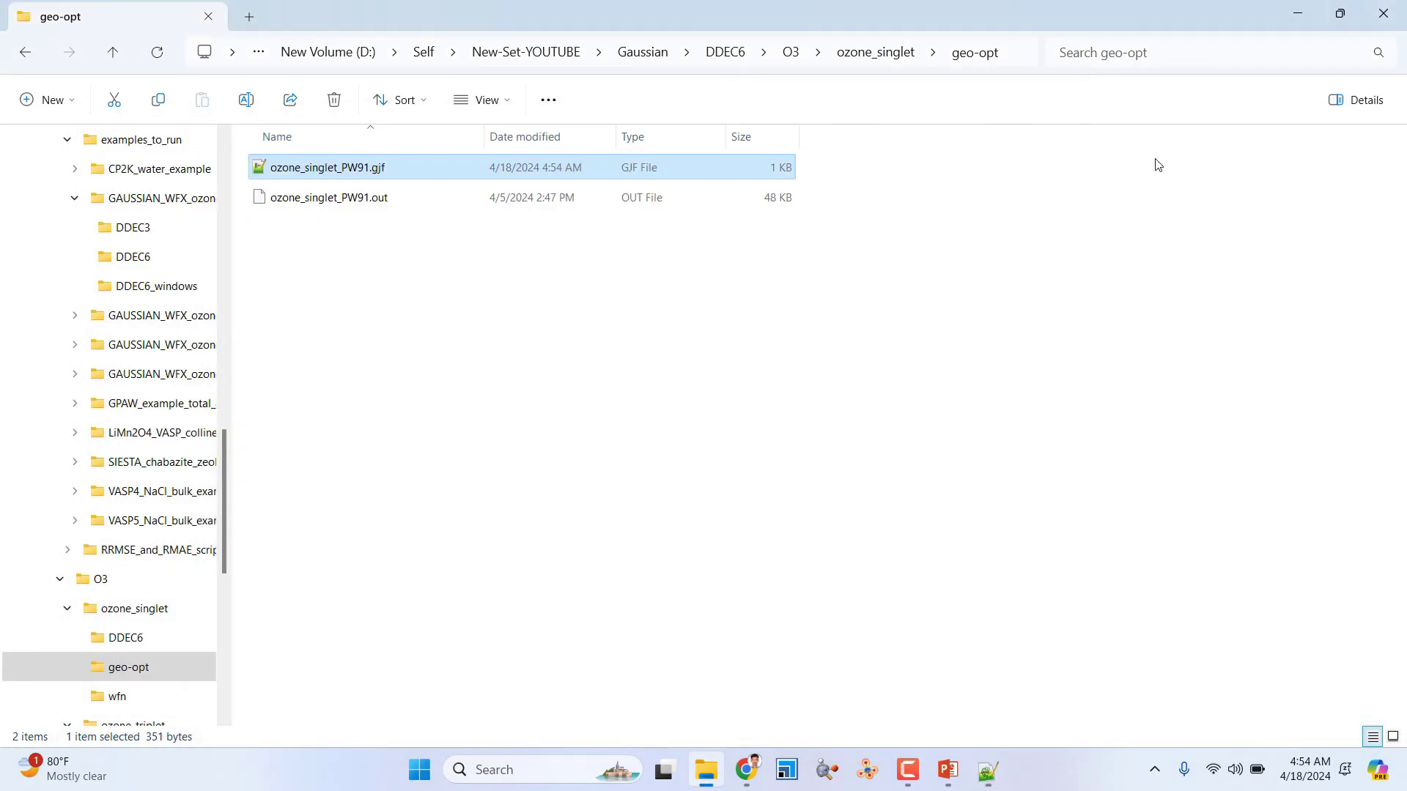
{"action": "left_click", "coordinate": [671, 426]}
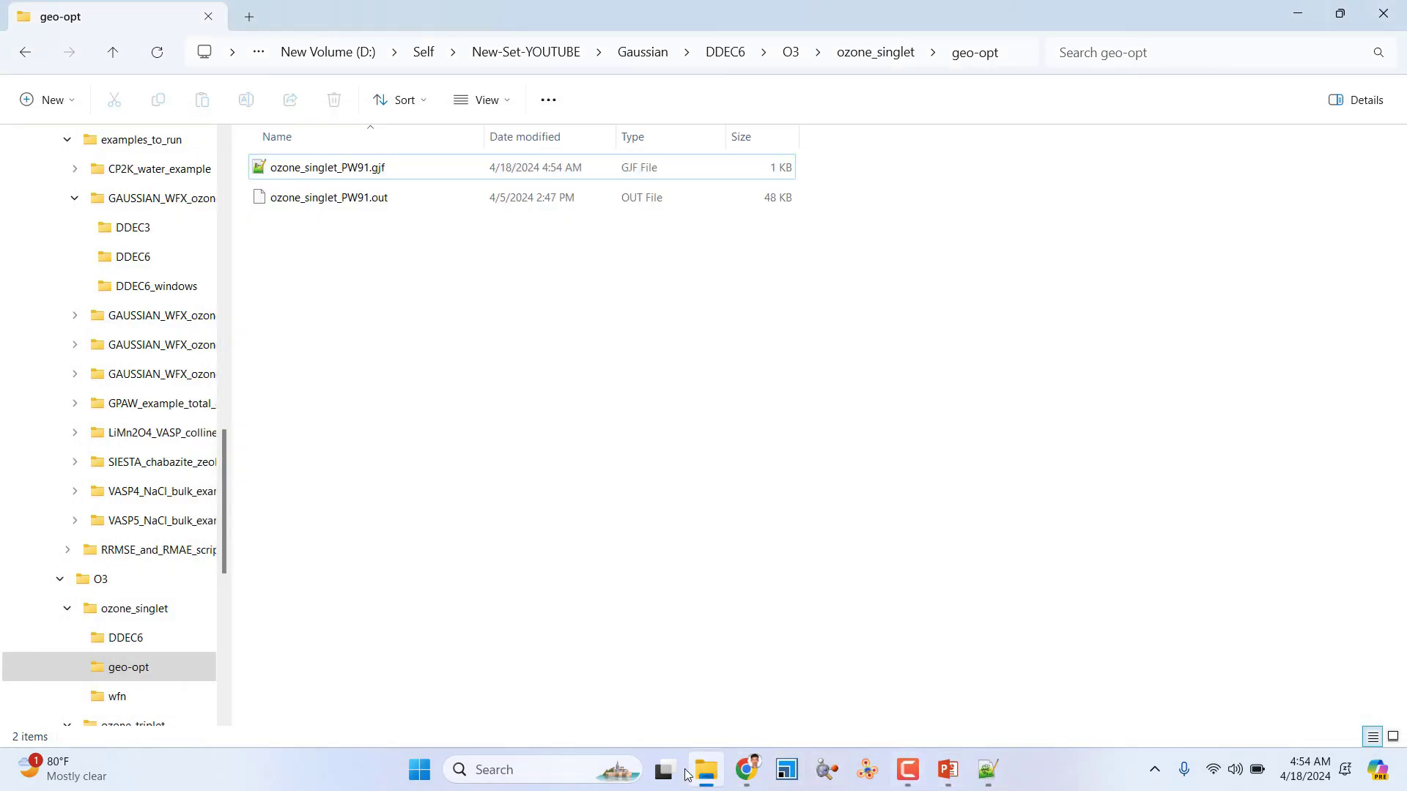
{"action": "left_click", "coordinate": [483, 769]}
{"action": "type", "text": "gaussian 09W"}
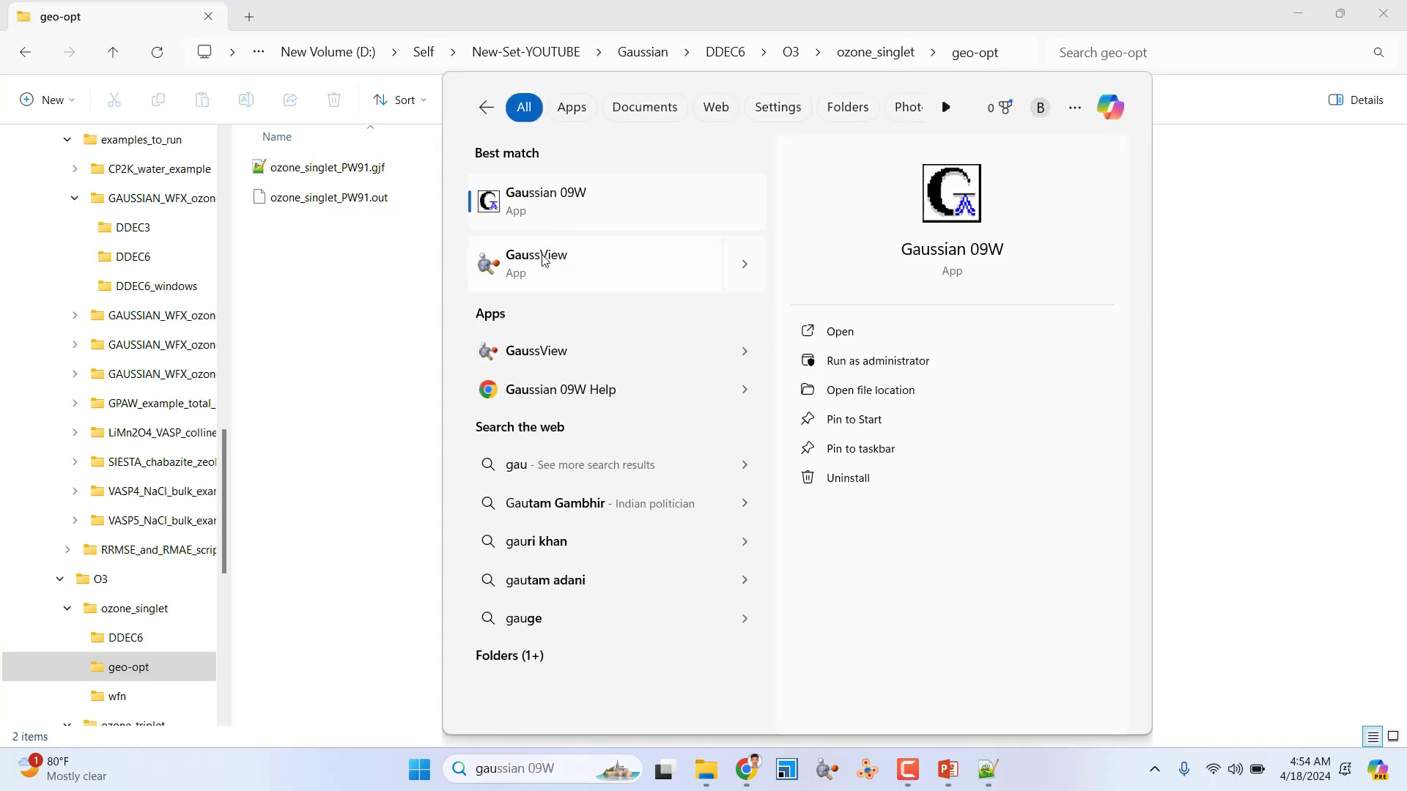
{"action": "left_click", "coordinate": [544, 260]}
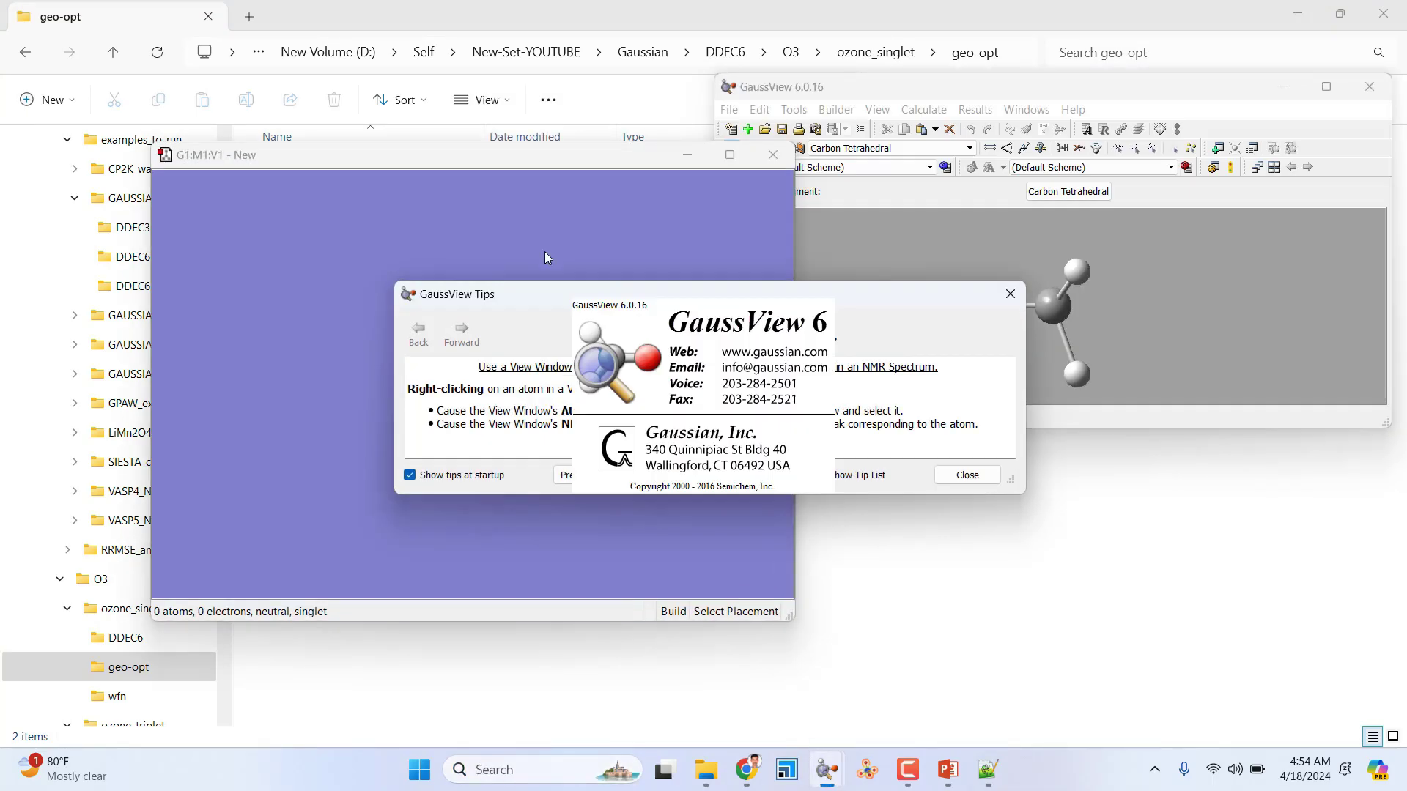
{"action": "left_click", "coordinate": [967, 474]}
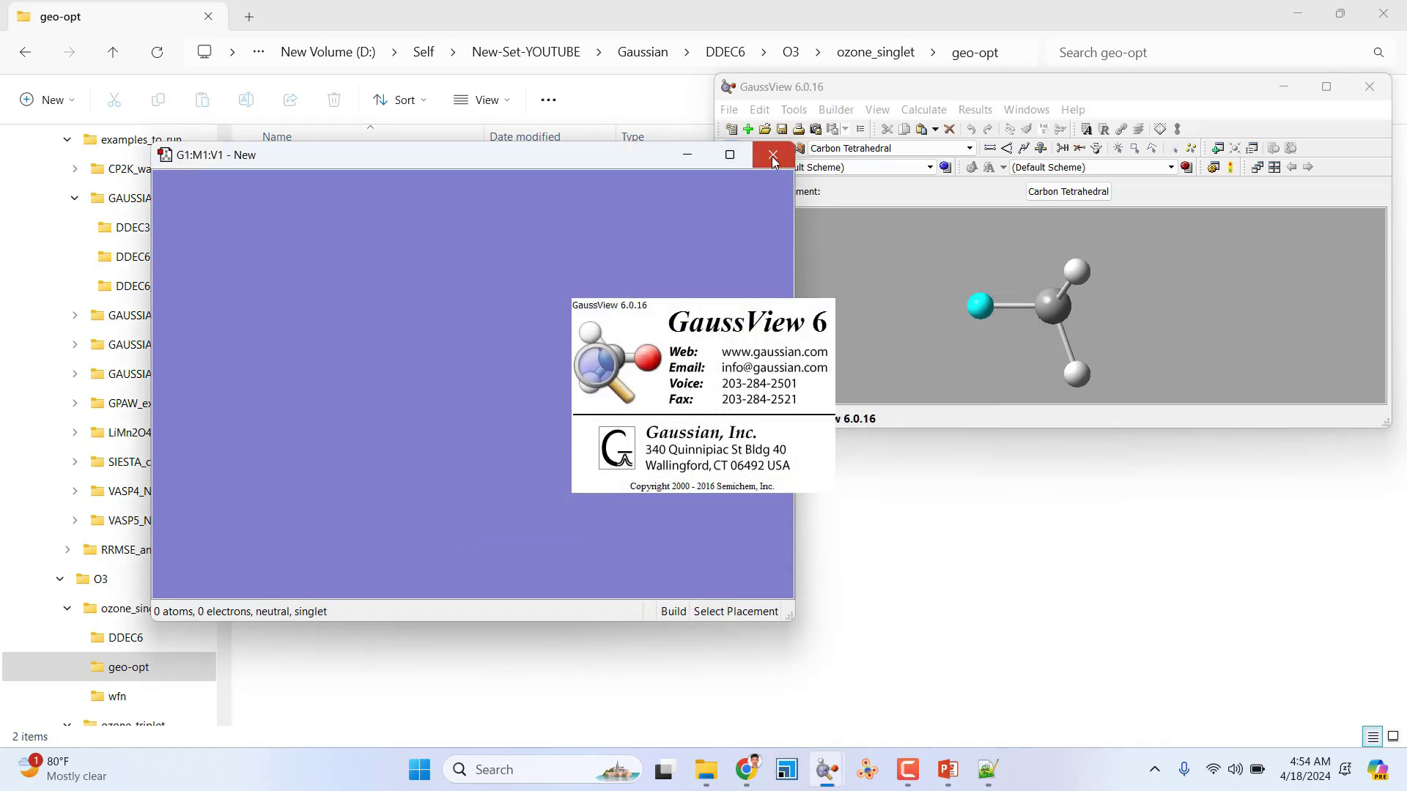
{"action": "left_click", "coordinate": [773, 156]}
Load ozone_singlet_PW91.gjf from the geo-opt folder into GaussView and orient the bent ozone molecule.
{"action": "left_click", "coordinate": [357, 173]}
{"action": "left_click_drag", "start_coordinate": [357, 174], "coordinate": [1059, 300]}
{"action": "left_click_drag", "start_coordinate": [312, 349], "coordinate": [385, 350]}
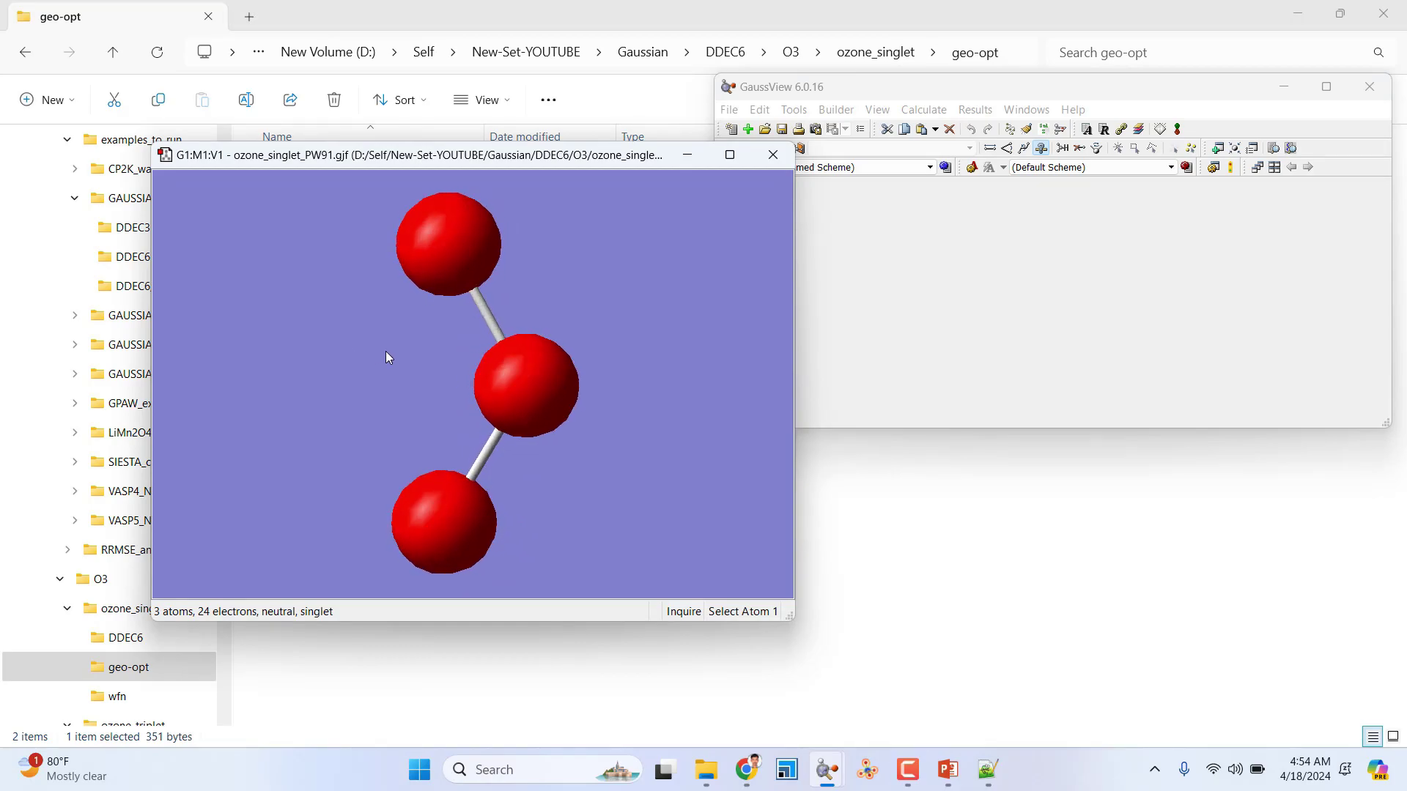
Identify the central and two terminal oxygen atoms by selecting each one, and close the molecule view.
{"action": "left_click", "coordinate": [525, 382]}
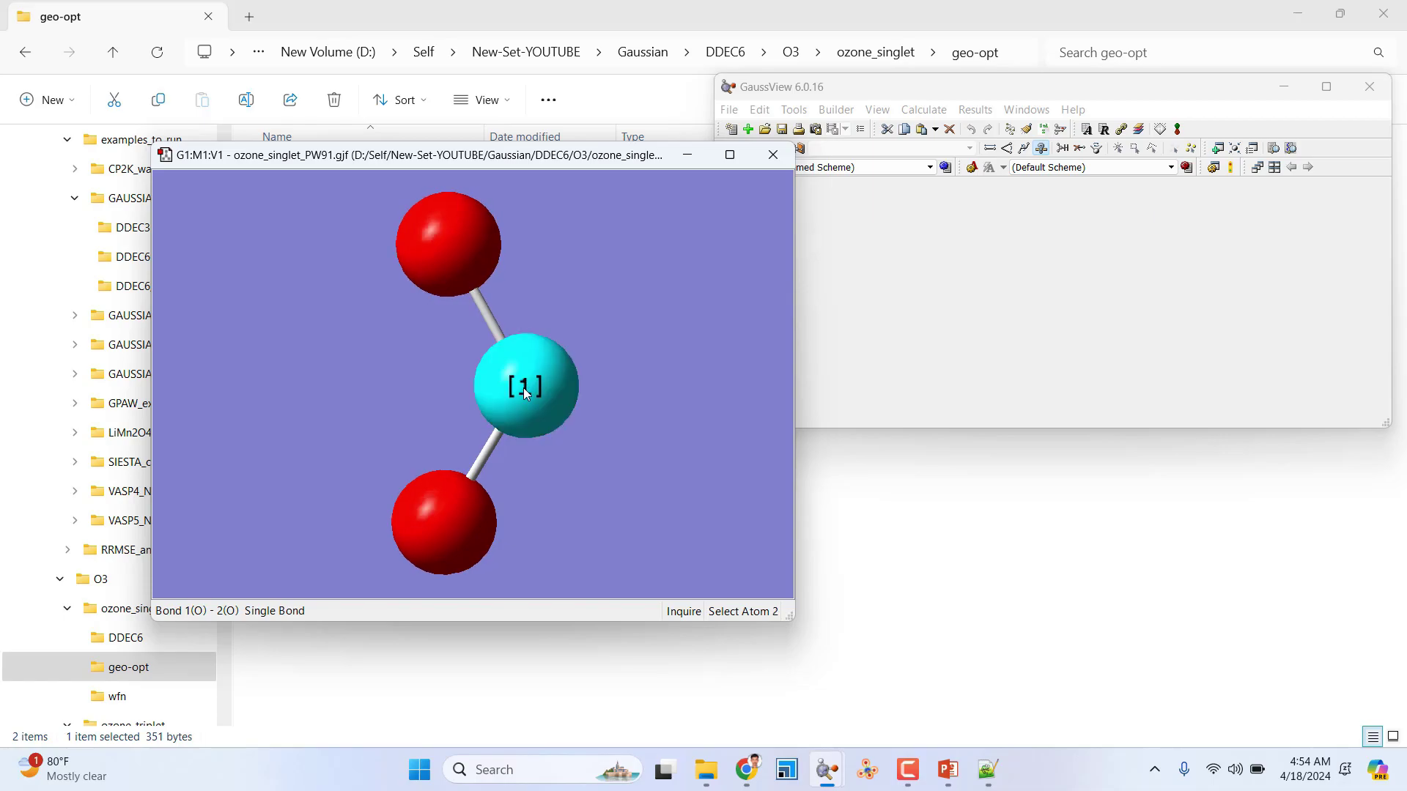
{"action": "left_click", "coordinate": [449, 247]}
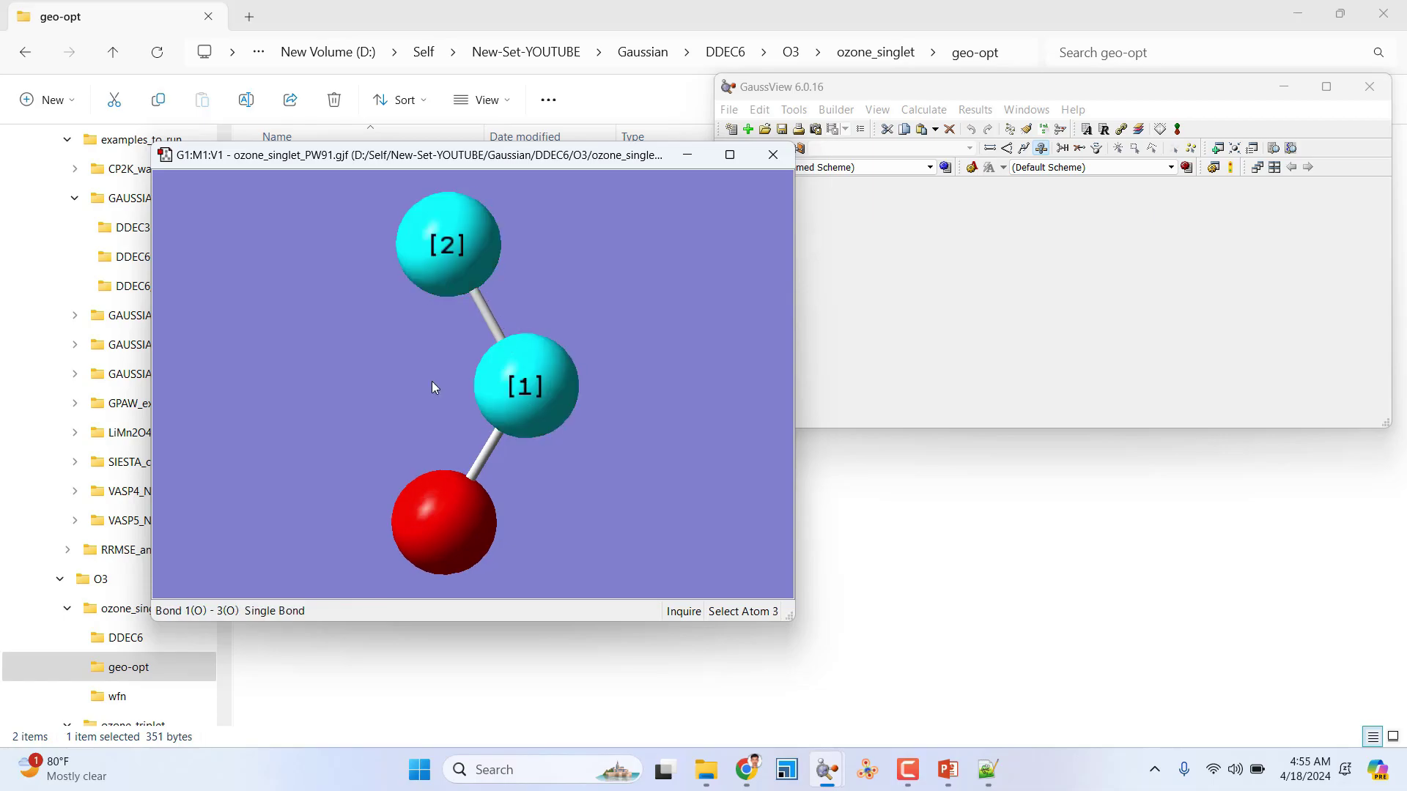
{"action": "left_click", "coordinate": [429, 532]}
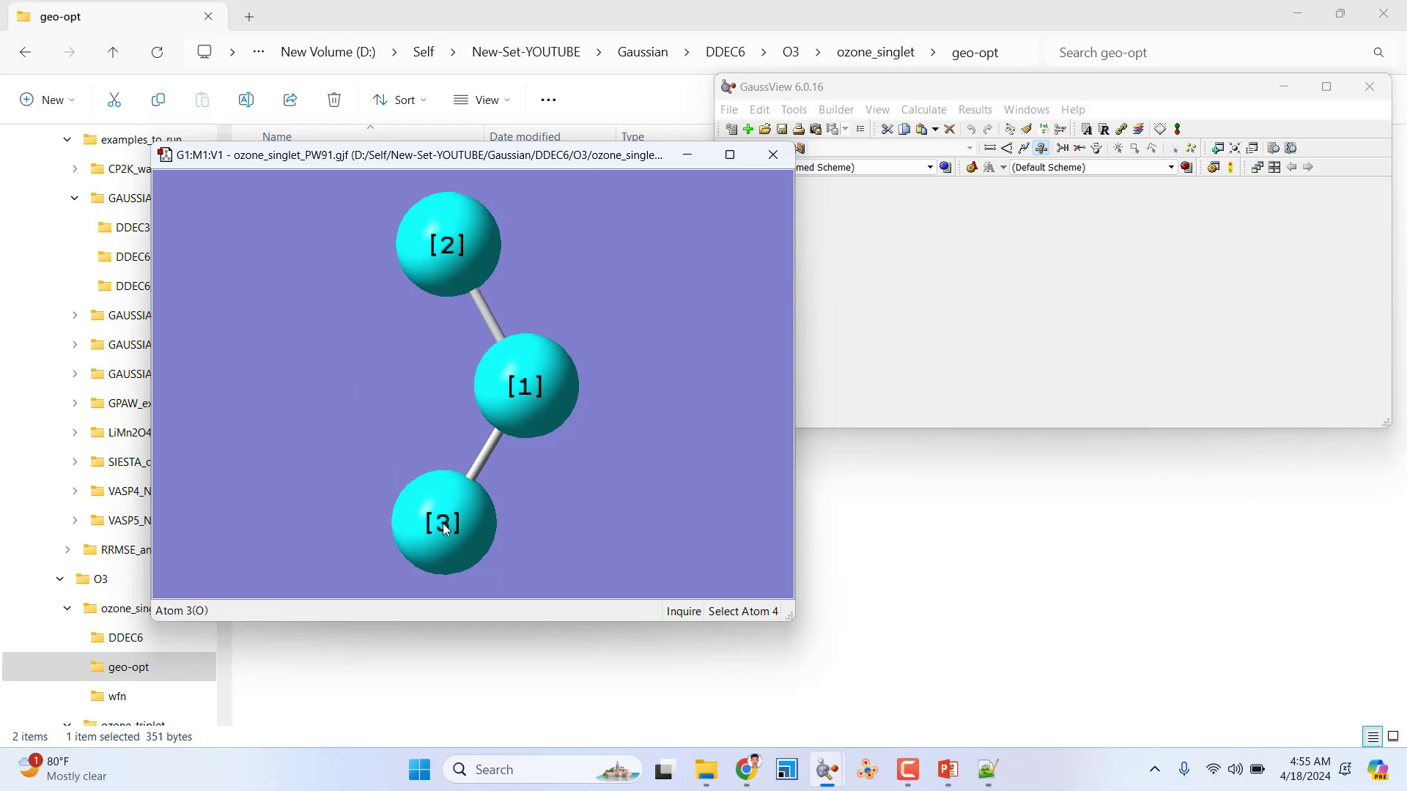
{"action": "left_click", "coordinate": [603, 463]}
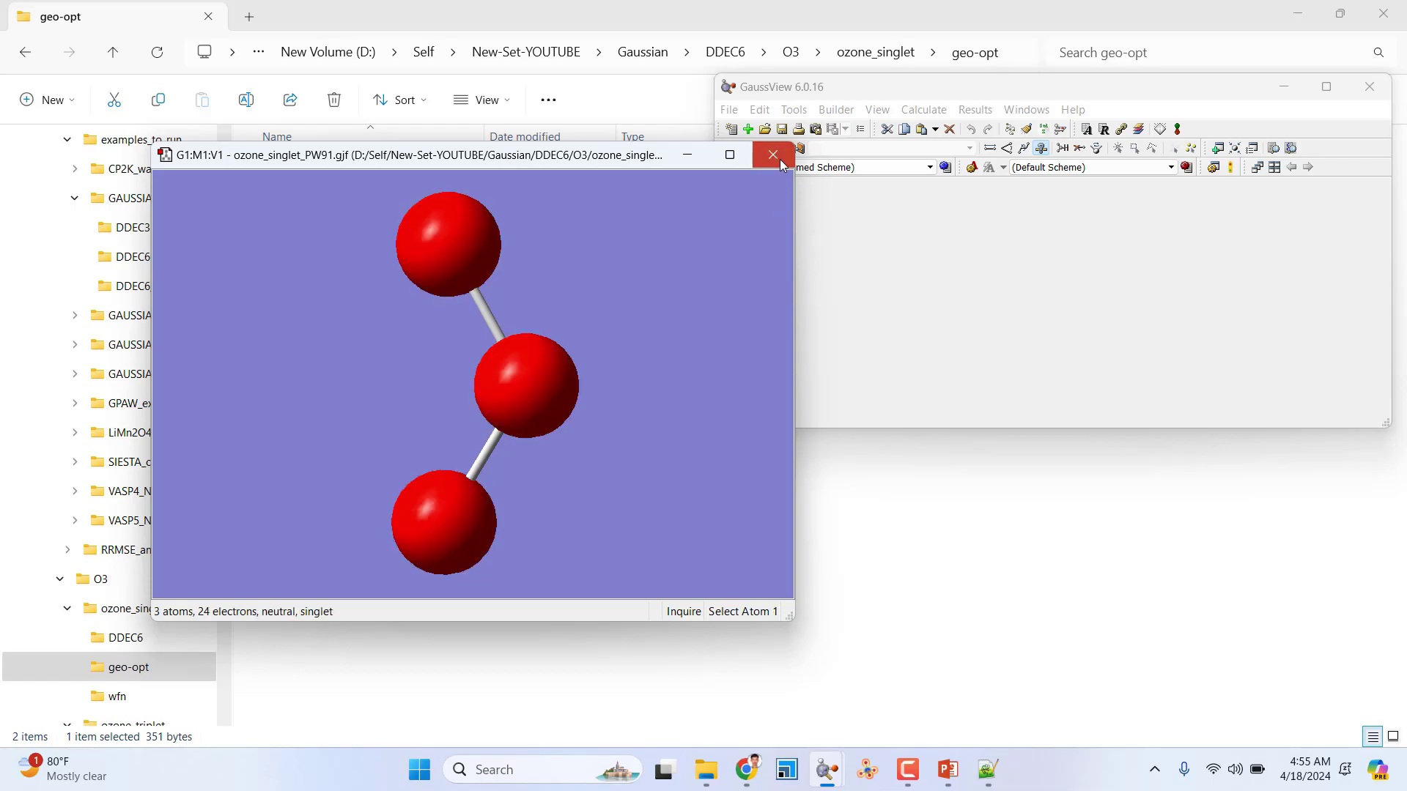
{"action": "left_click", "coordinate": [780, 163]}
{"action": "left_click", "coordinate": [414, 407]}
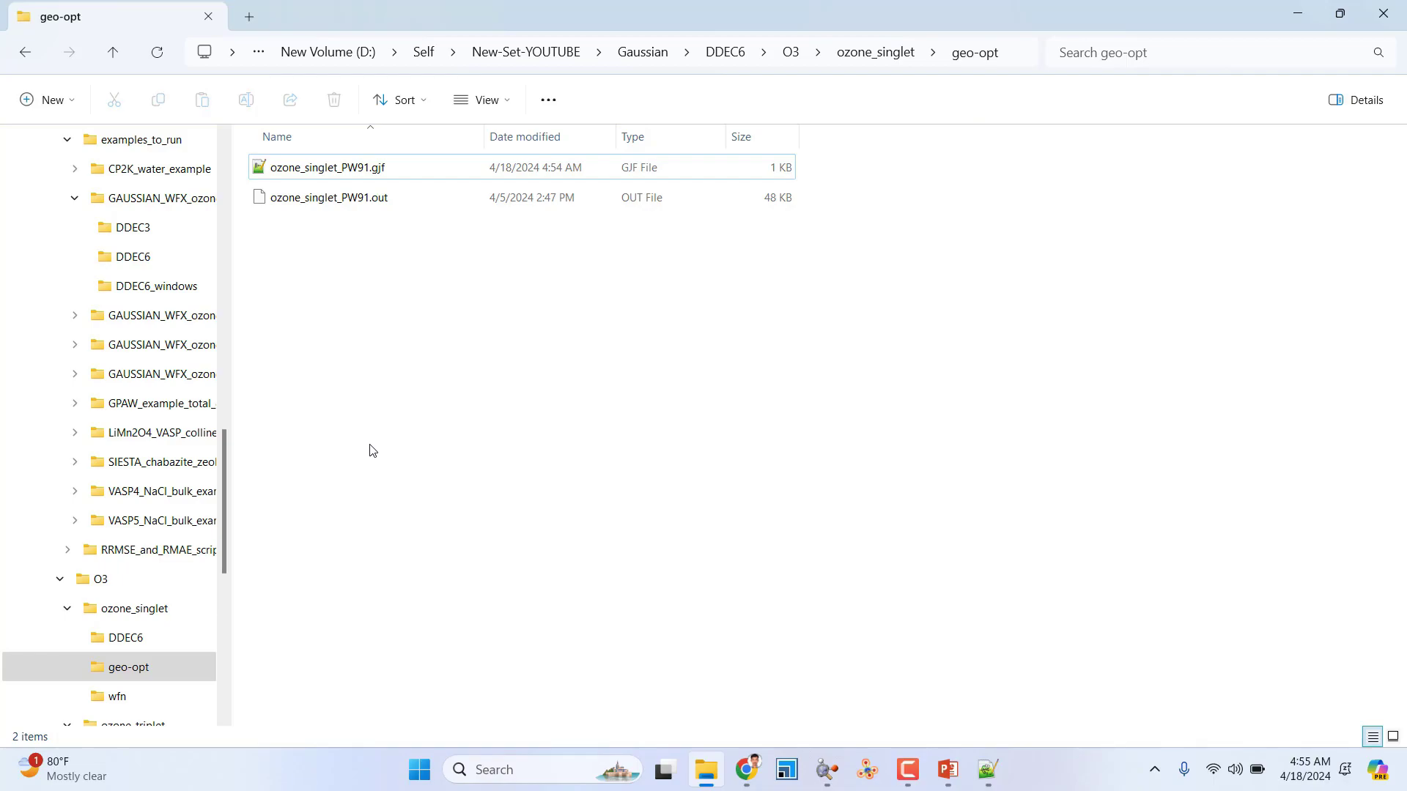
Reopen ozone_singlet_PW91.gjf in Notepad++ to examine the %mem and %nprocshared lines, and close it.
{"action": "left_click", "coordinate": [354, 173]}
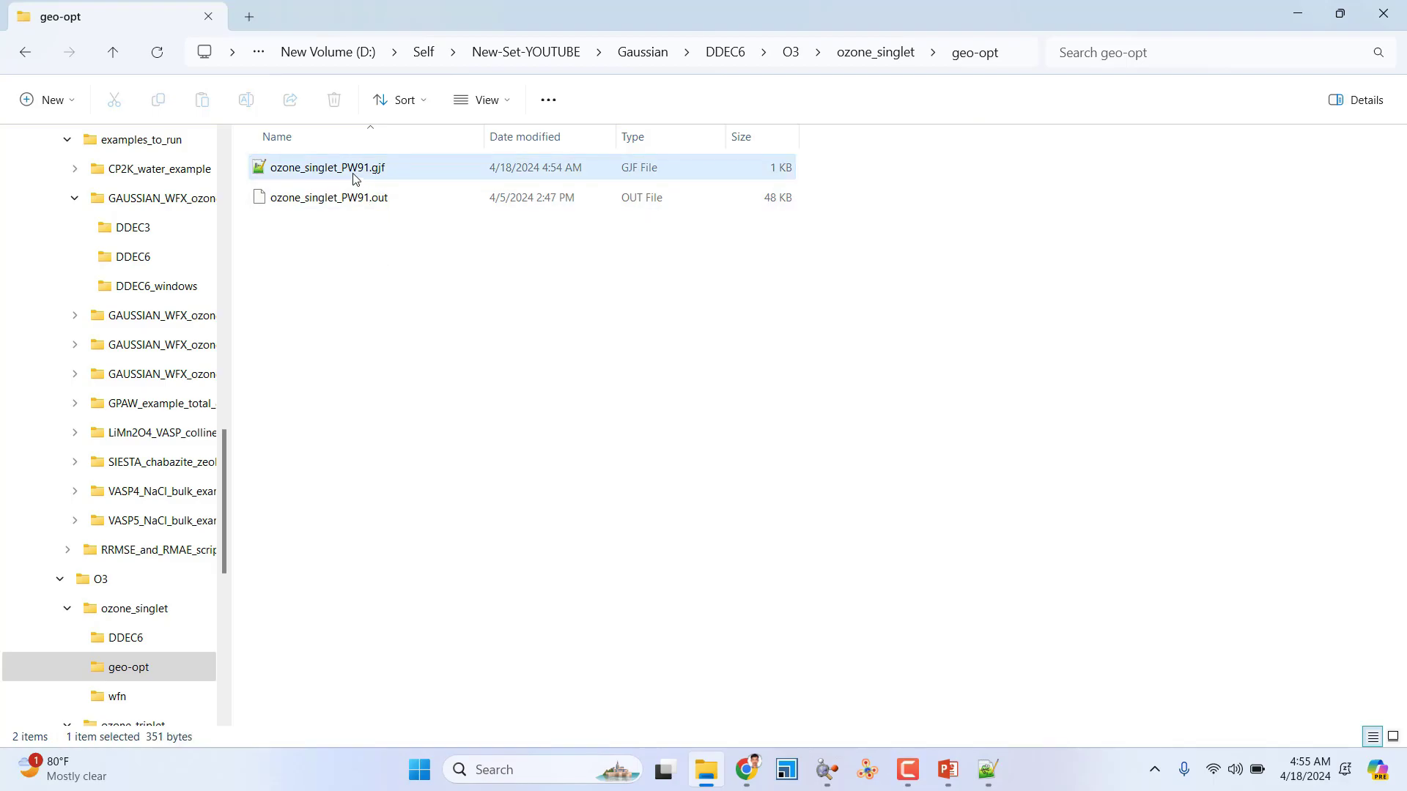
{"action": "right_click", "coordinate": [354, 174]}
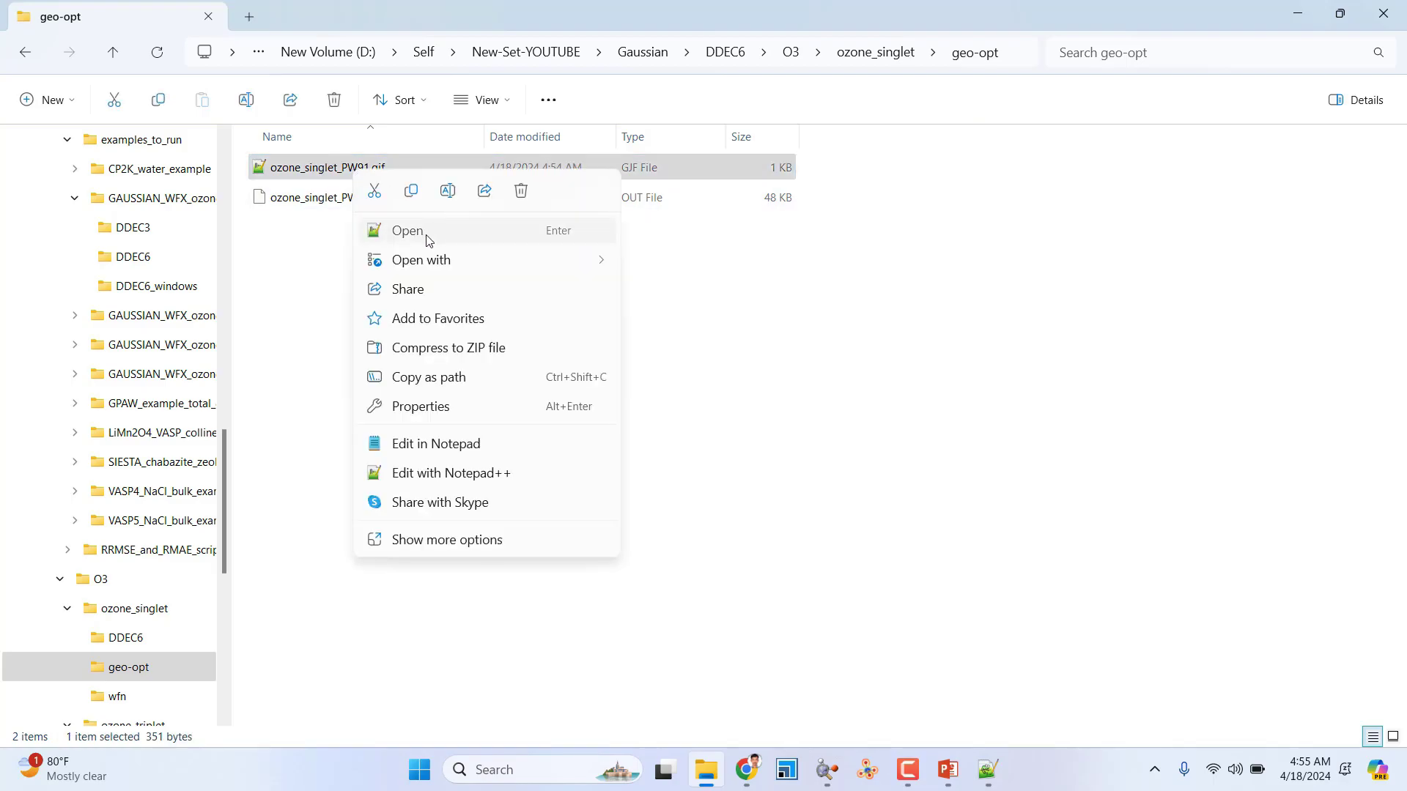
{"action": "left_click", "coordinate": [396, 230]}
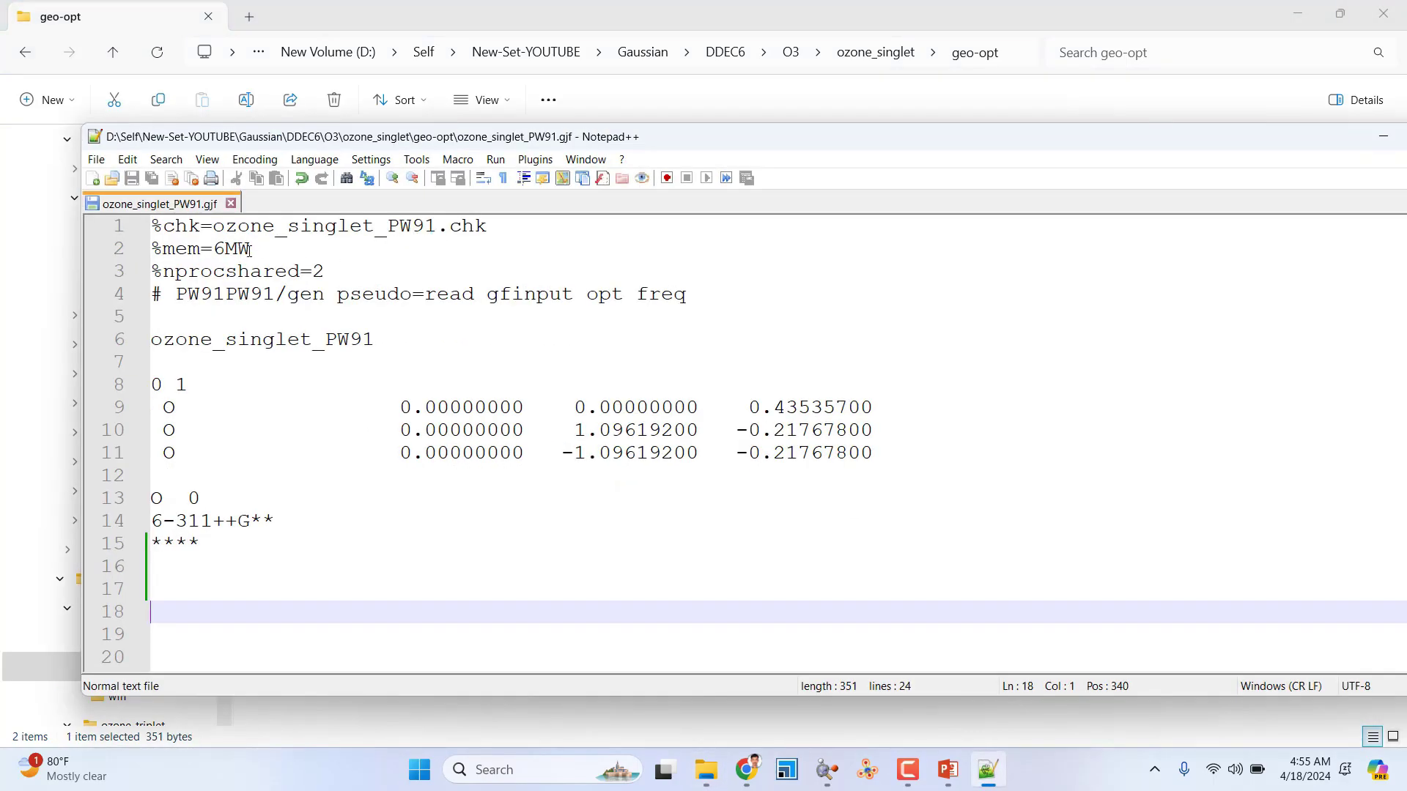
{"action": "left_click_drag", "start_coordinate": [331, 272], "coordinate": [145, 249]}
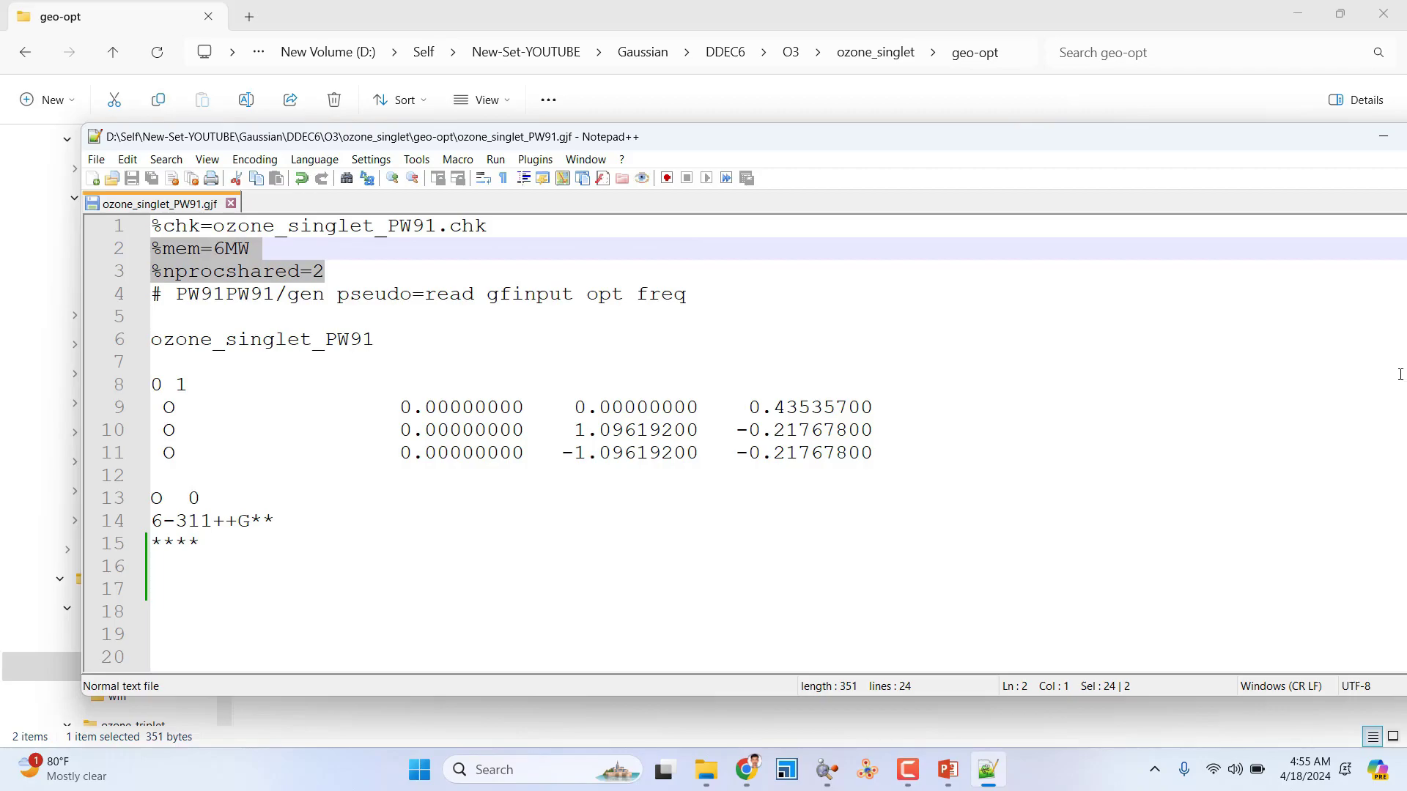
{"action": "left_click", "coordinate": [1383, 136]}
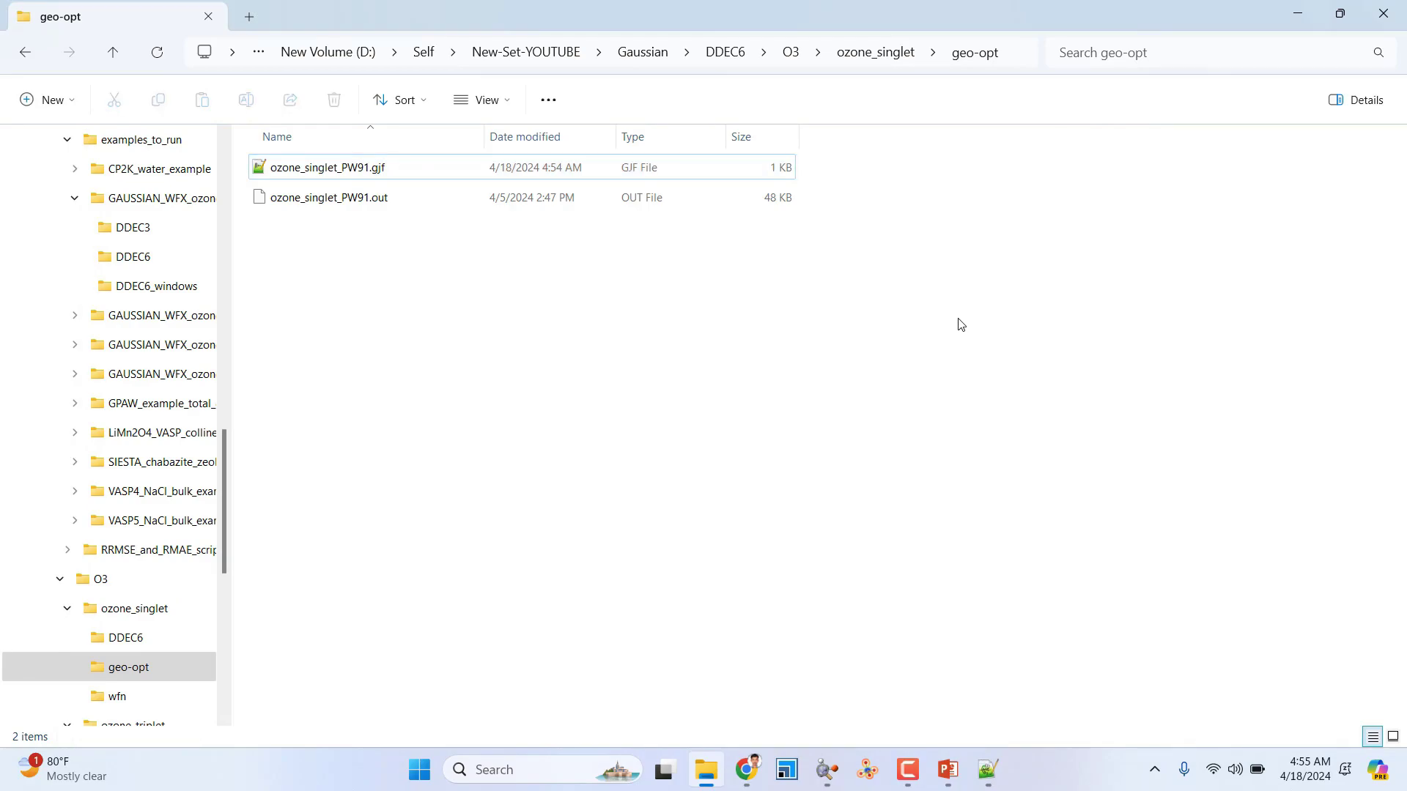
Open ozone_singlet_PW91.out in Notepad++, check the termination line at the end of the file, and close it.
{"action": "left_click", "coordinate": [335, 201]}
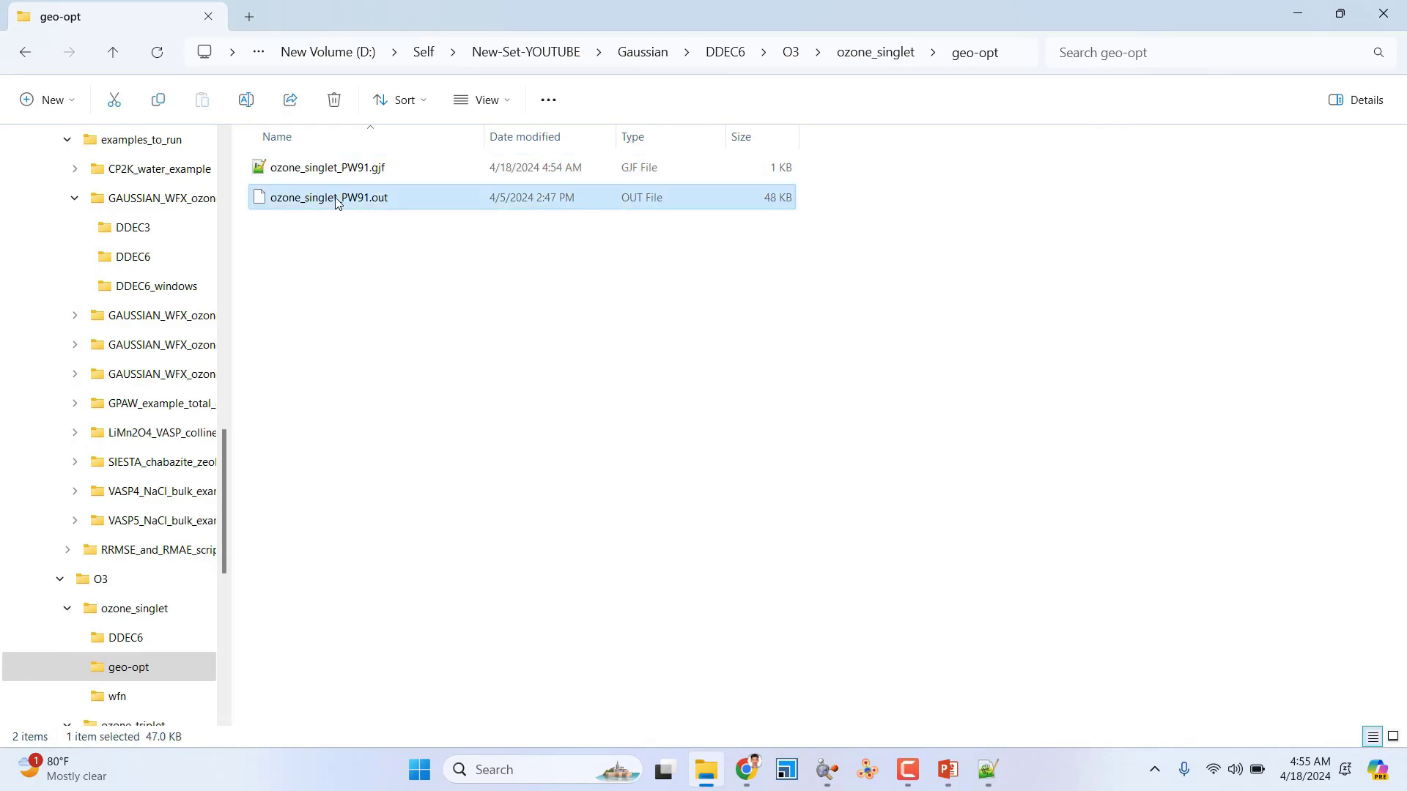
{"action": "right_click", "coordinate": [336, 200]}
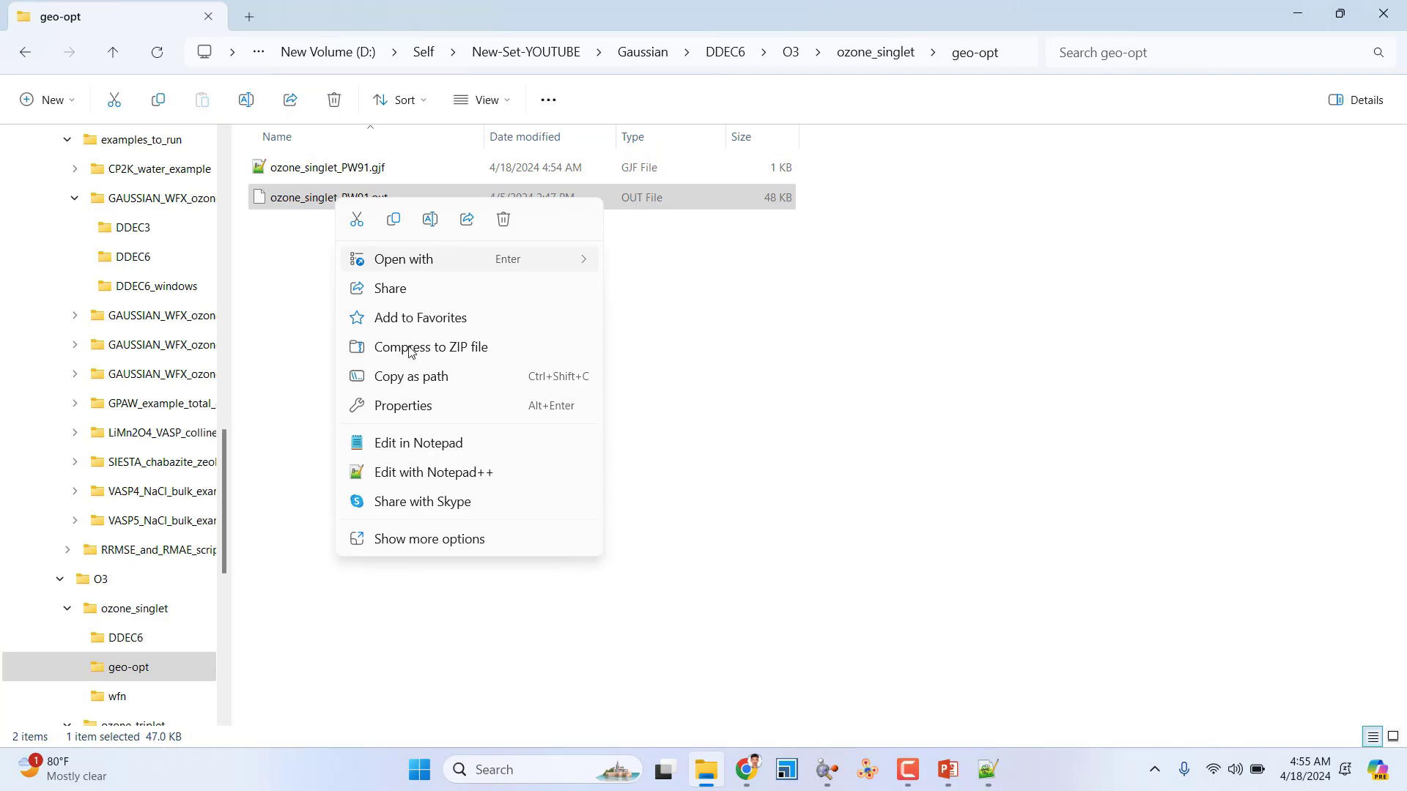
{"action": "left_click", "coordinate": [423, 476]}
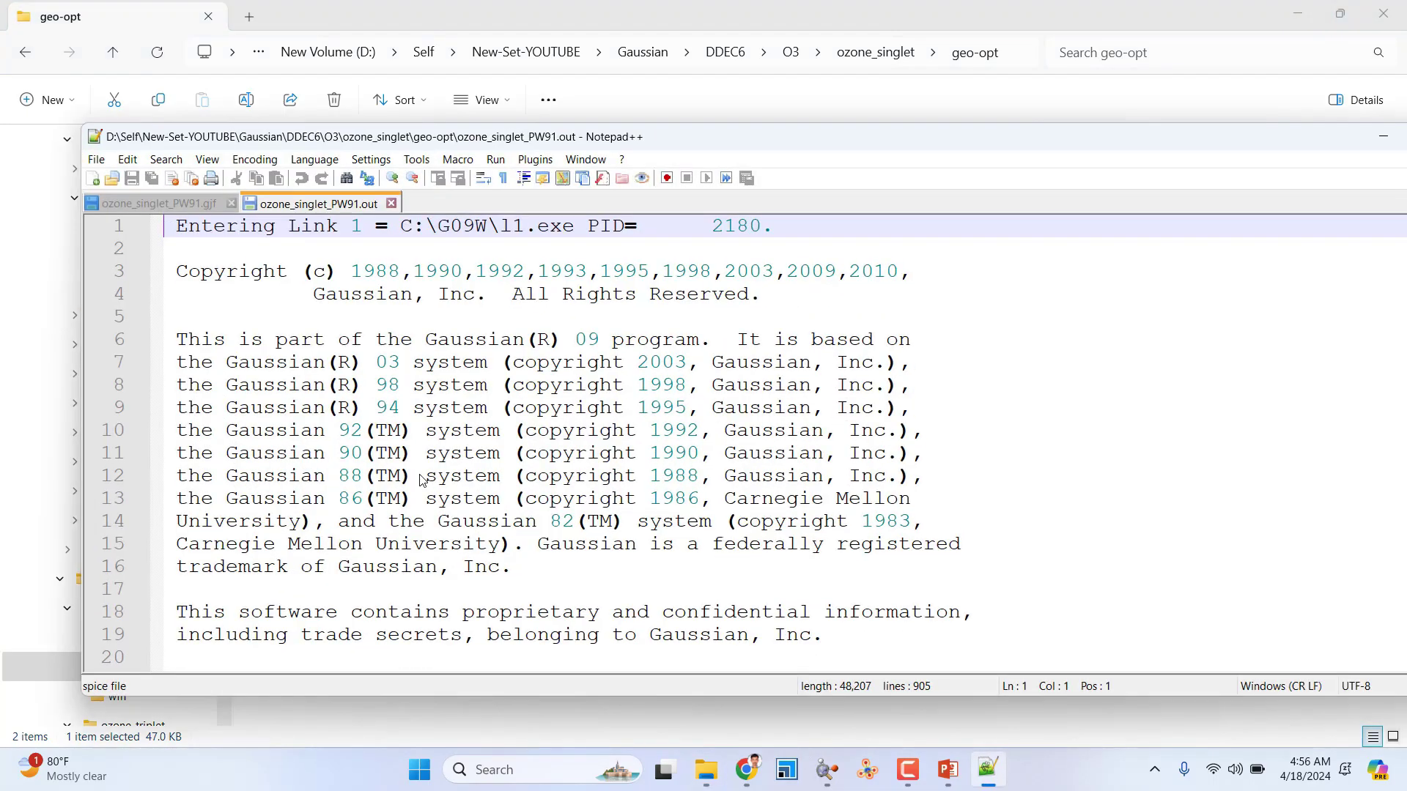
{"action": "left_click_drag", "start_coordinate": [1234, 143], "coordinate": [1128, 144]}
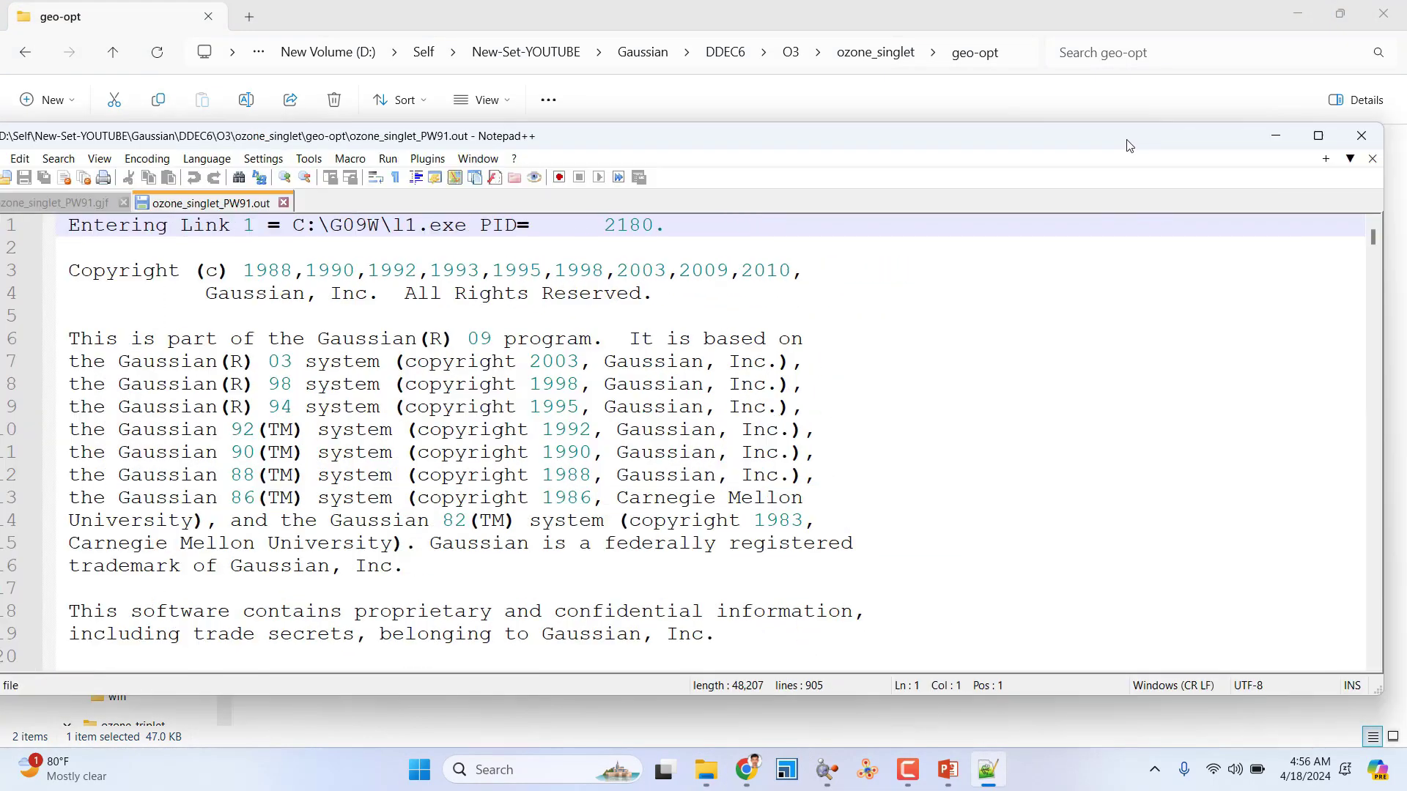
{"action": "left_click", "coordinate": [1317, 136]}
{"action": "left_click_drag", "start_coordinate": [1393, 103], "coordinate": [1364, 743]}
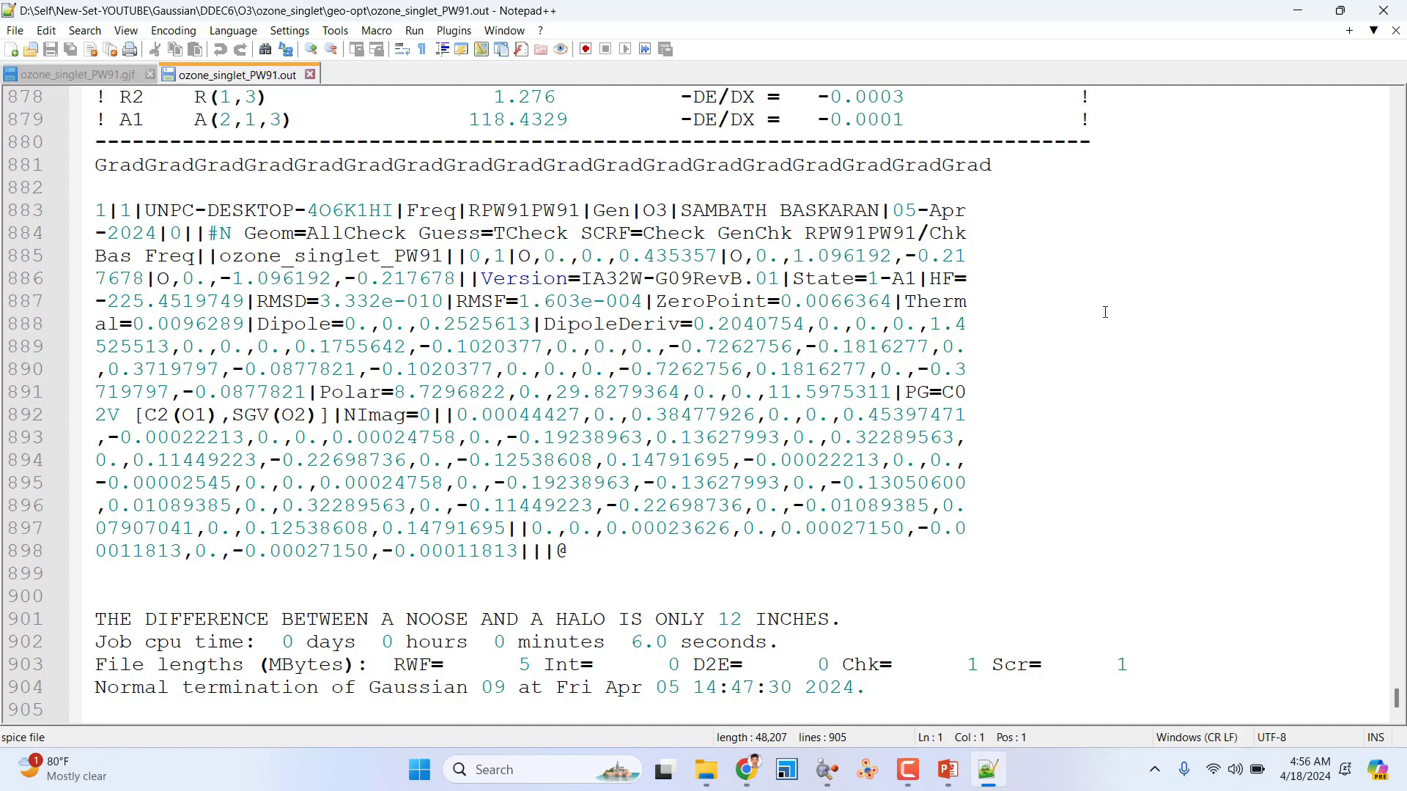
{"action": "left_click", "coordinate": [1392, 13]}
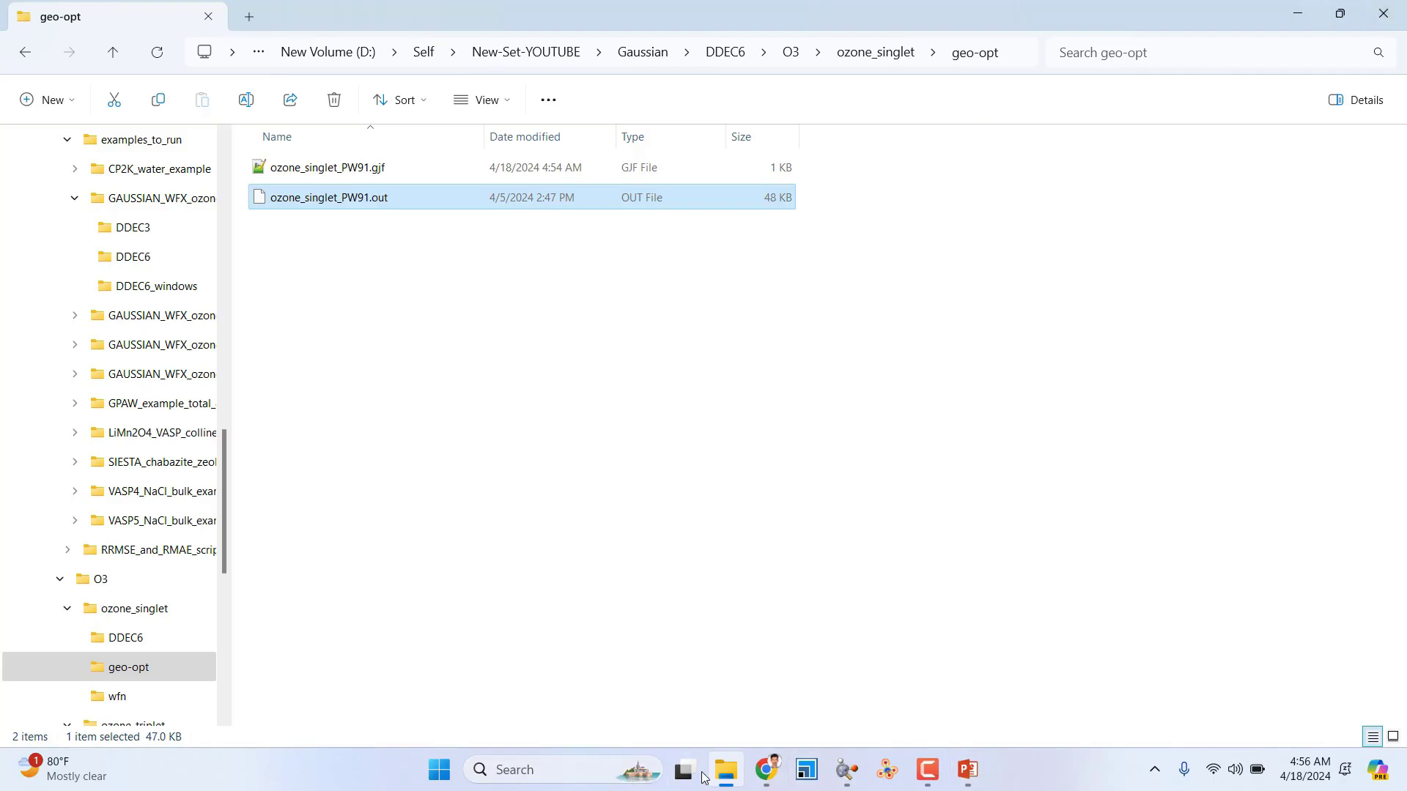
Load the output file ozone_singlet_PW91.out into GaussView and orient the optimized ozone structure.
{"action": "left_click", "coordinate": [846, 770]}
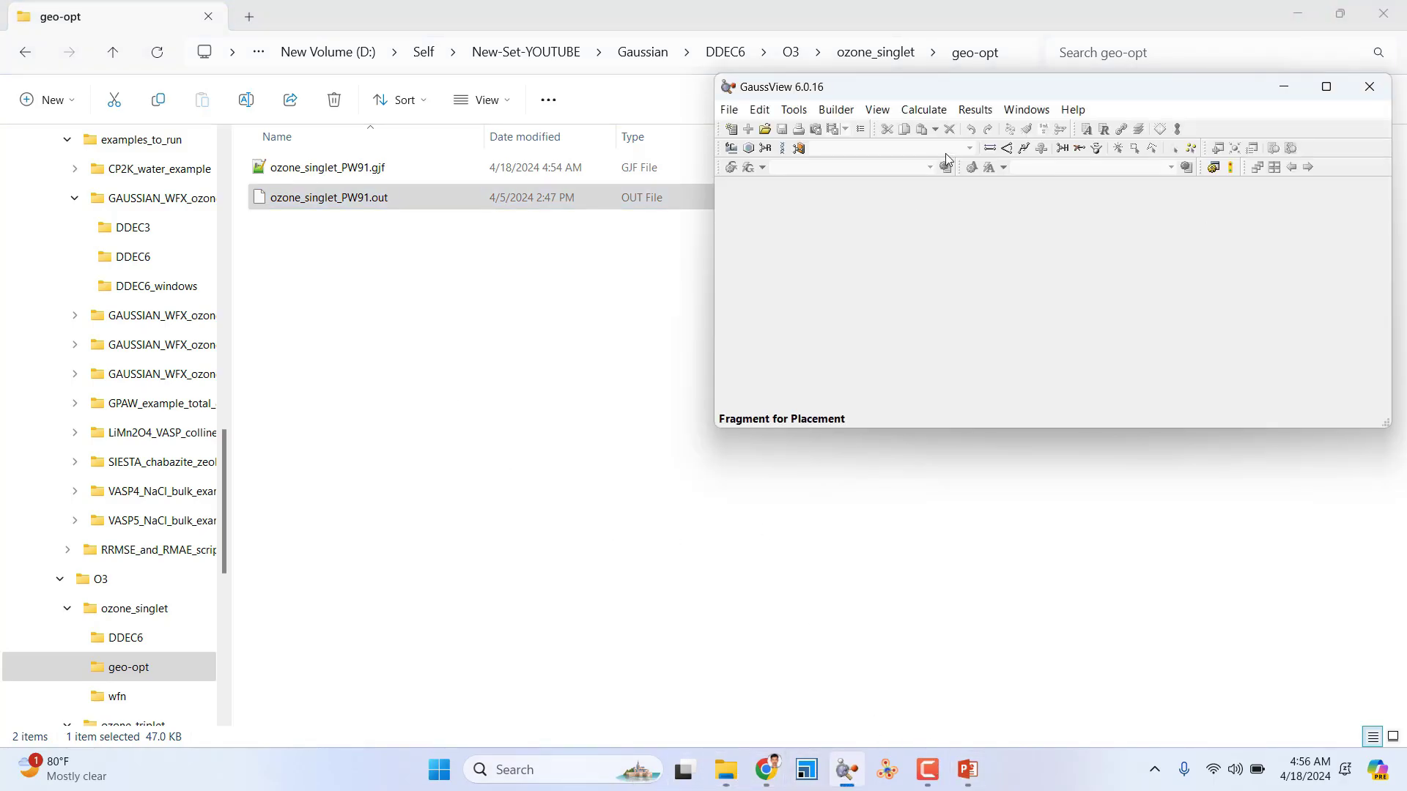
{"action": "left_click", "coordinate": [330, 209]}
{"action": "left_click_drag", "start_coordinate": [330, 208], "coordinate": [947, 280]}
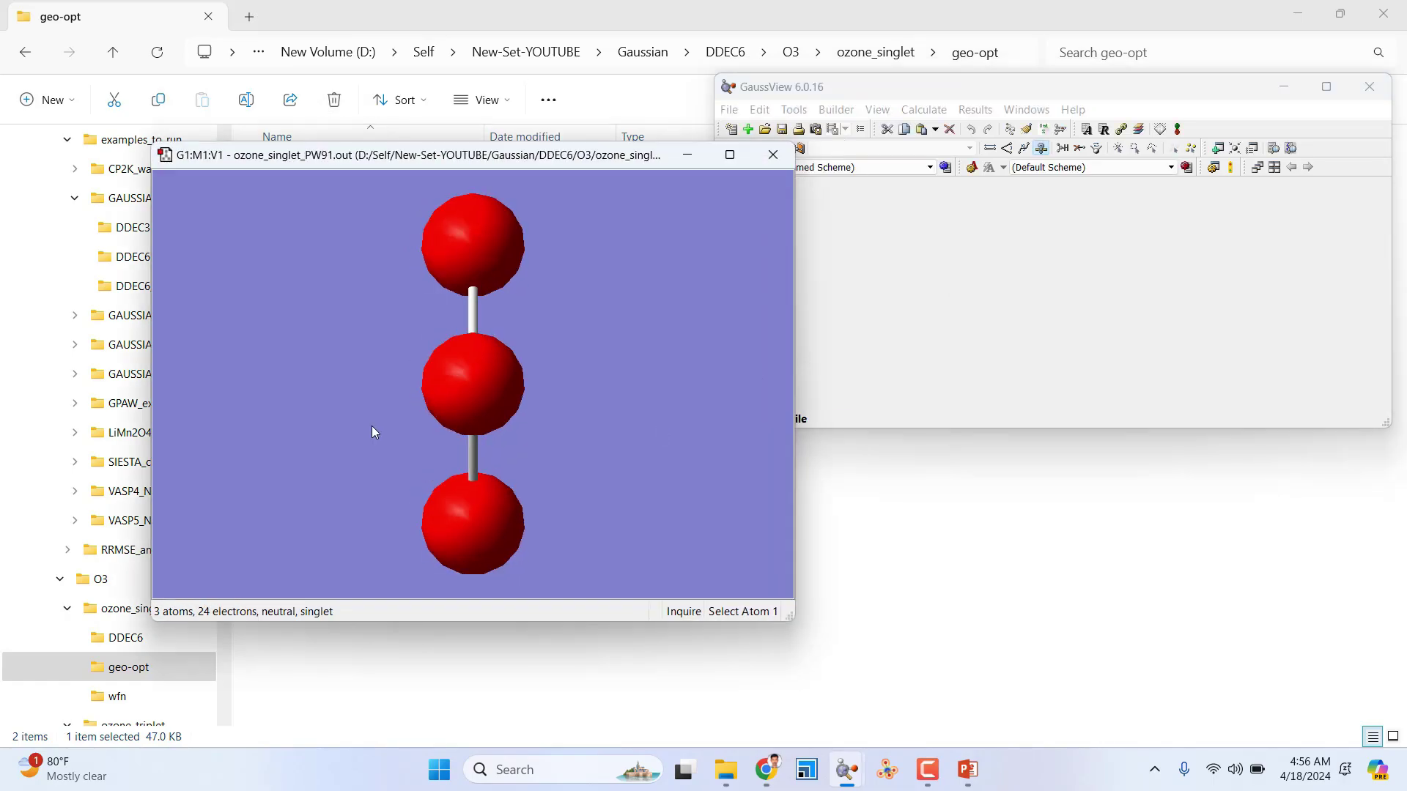
{"action": "left_click_drag", "start_coordinate": [372, 425], "coordinate": [470, 413]}
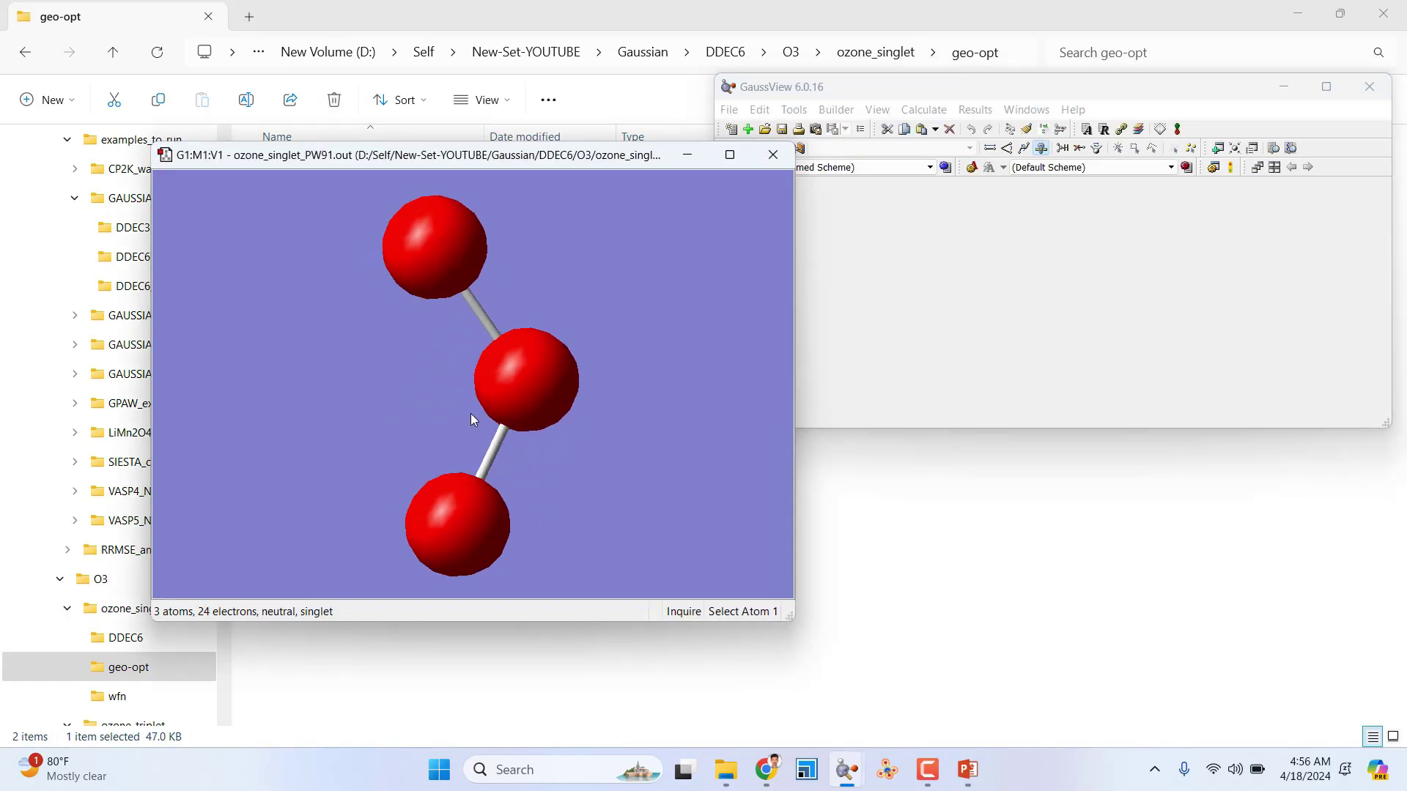
Save the optimized structure as the Gaussian input file ozone_singlet_PW91.gjf in a new folder x inside geo-opt.
{"action": "left_click", "coordinate": [730, 147]}
{"action": "left_click", "coordinate": [730, 110]}
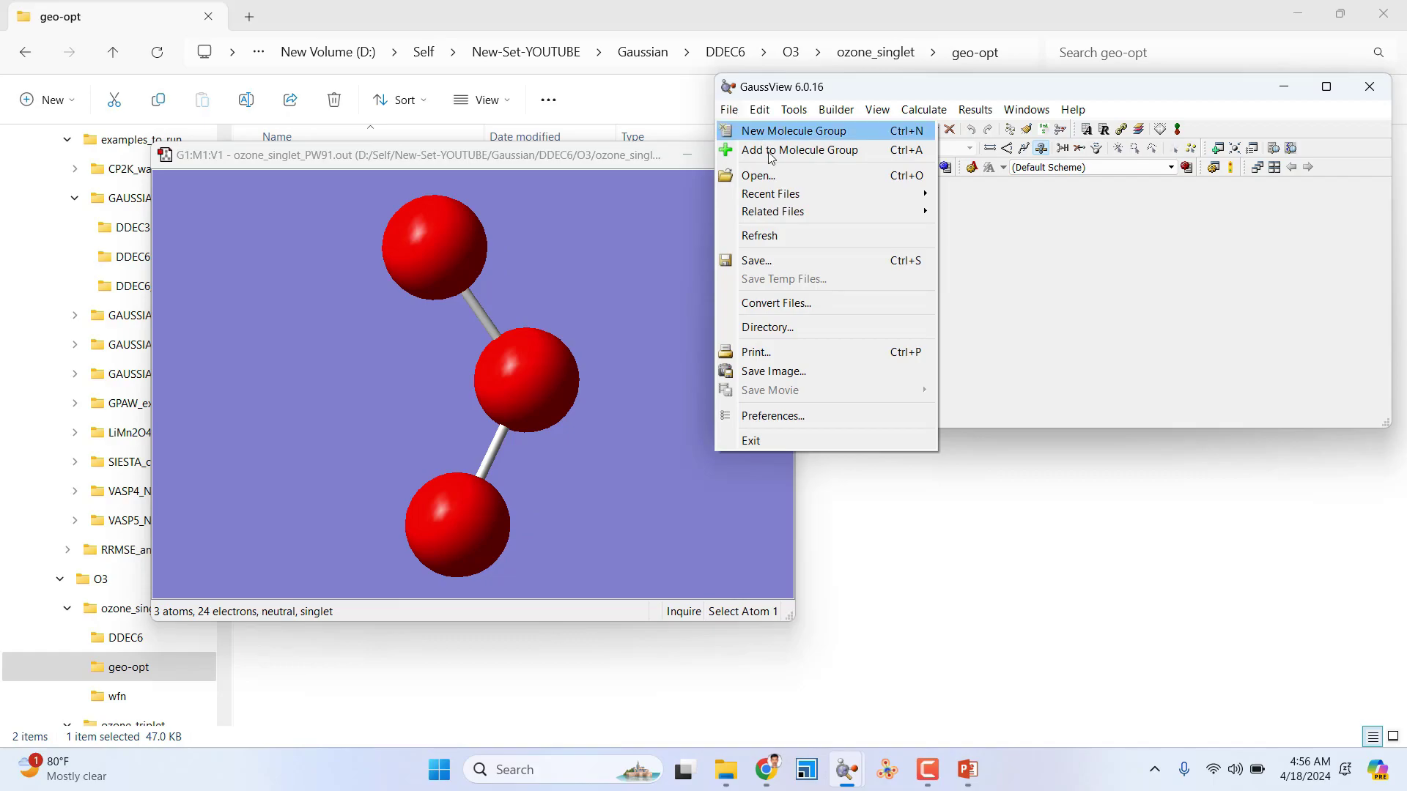
{"action": "left_click", "coordinate": [758, 263]}
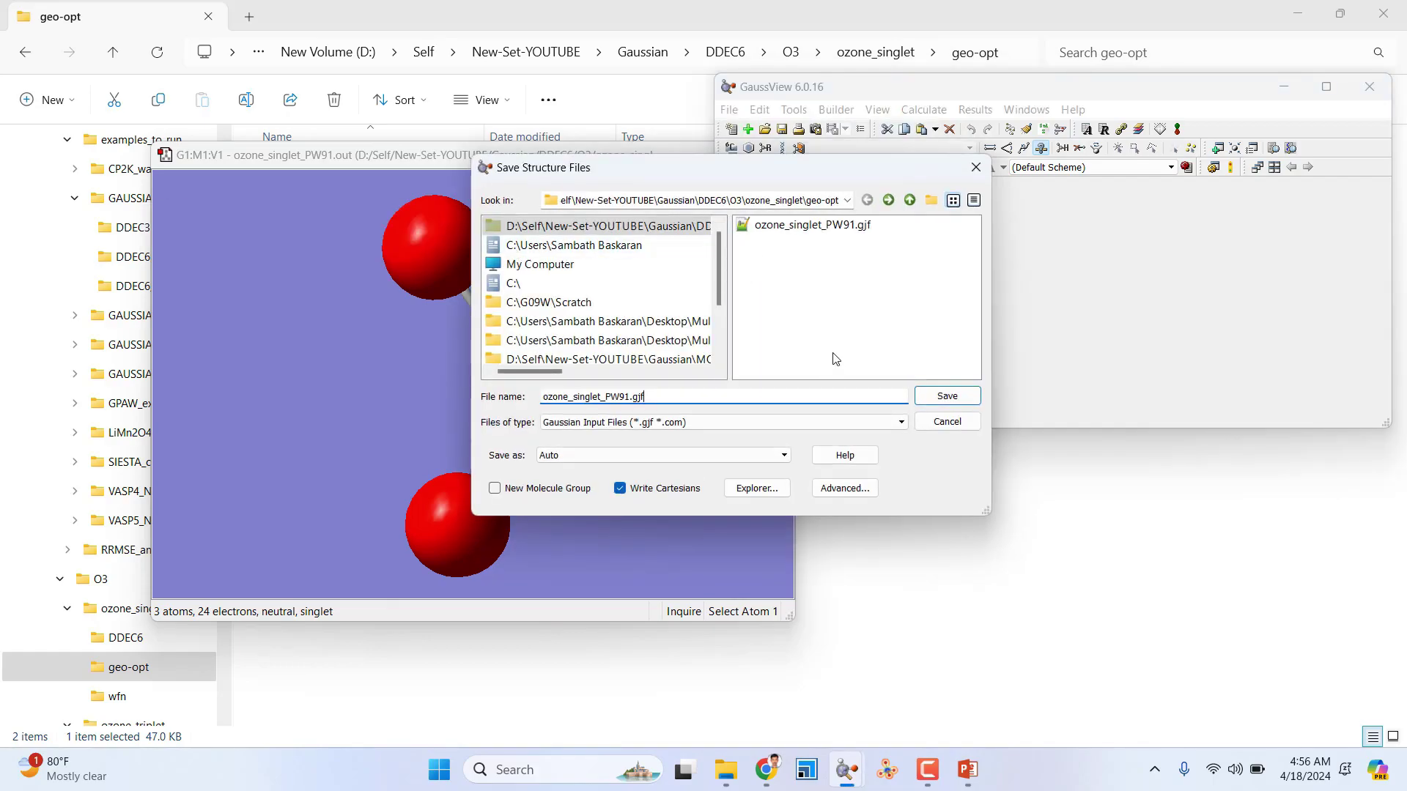
{"action": "left_click", "coordinate": [937, 204]}
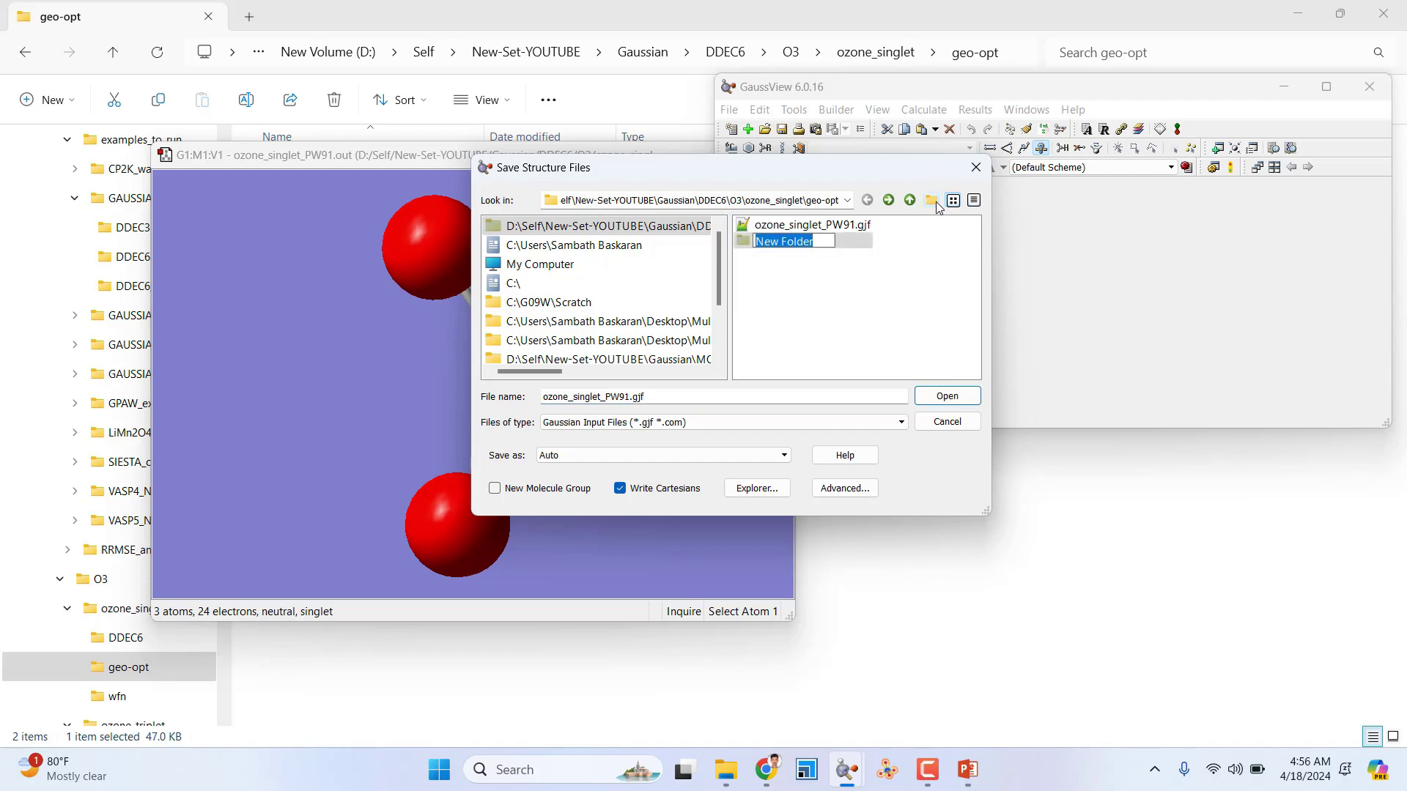
{"action": "type", "text": "x"}
{"action": "left_click", "coordinate": [792, 301]}
{"action": "double_click", "coordinate": [757, 244]}
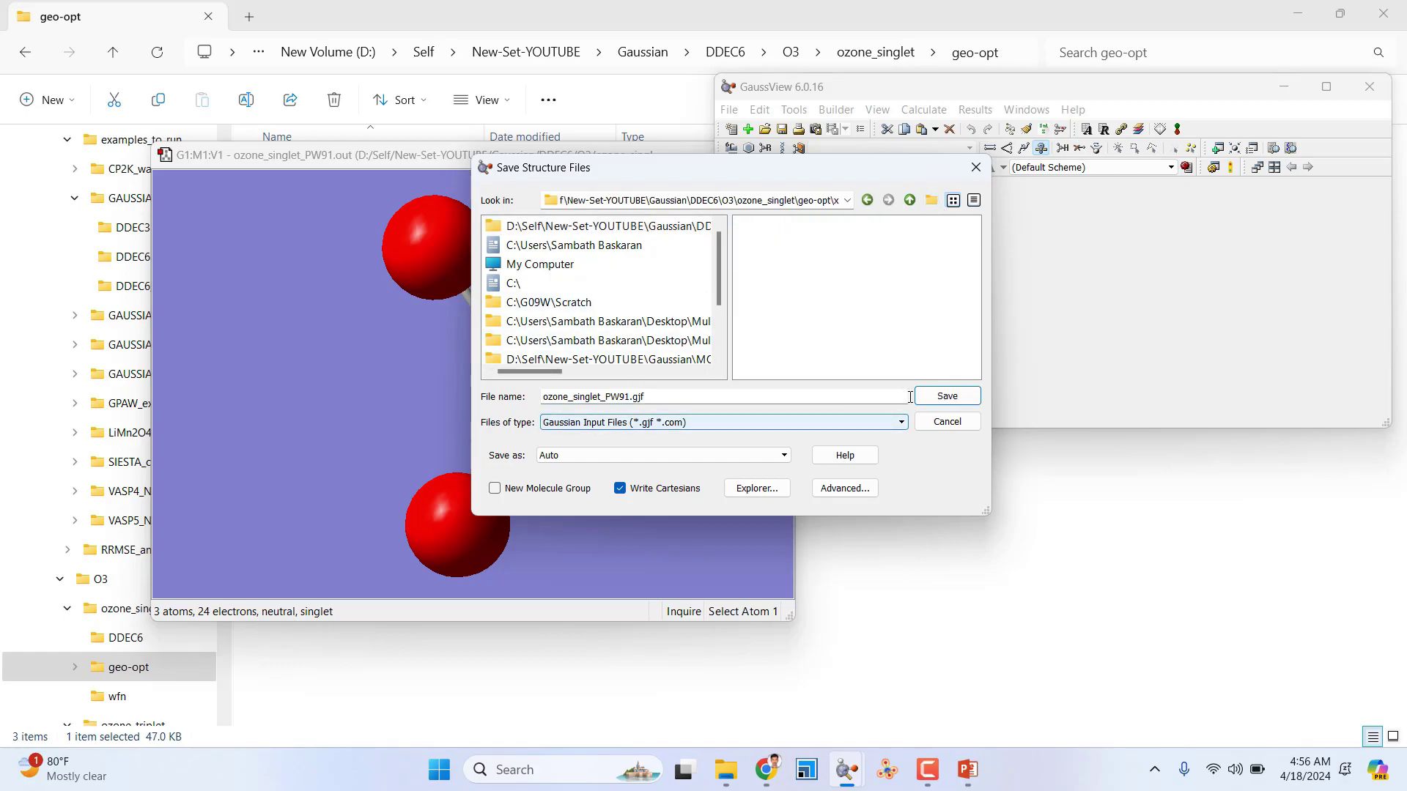
{"action": "left_click", "coordinate": [947, 396]}
Close the ozone molecule view and exit GaussView.
{"action": "left_click_drag", "start_coordinate": [621, 156], "coordinate": [598, 205]}
{"action": "left_click", "coordinate": [750, 204]}
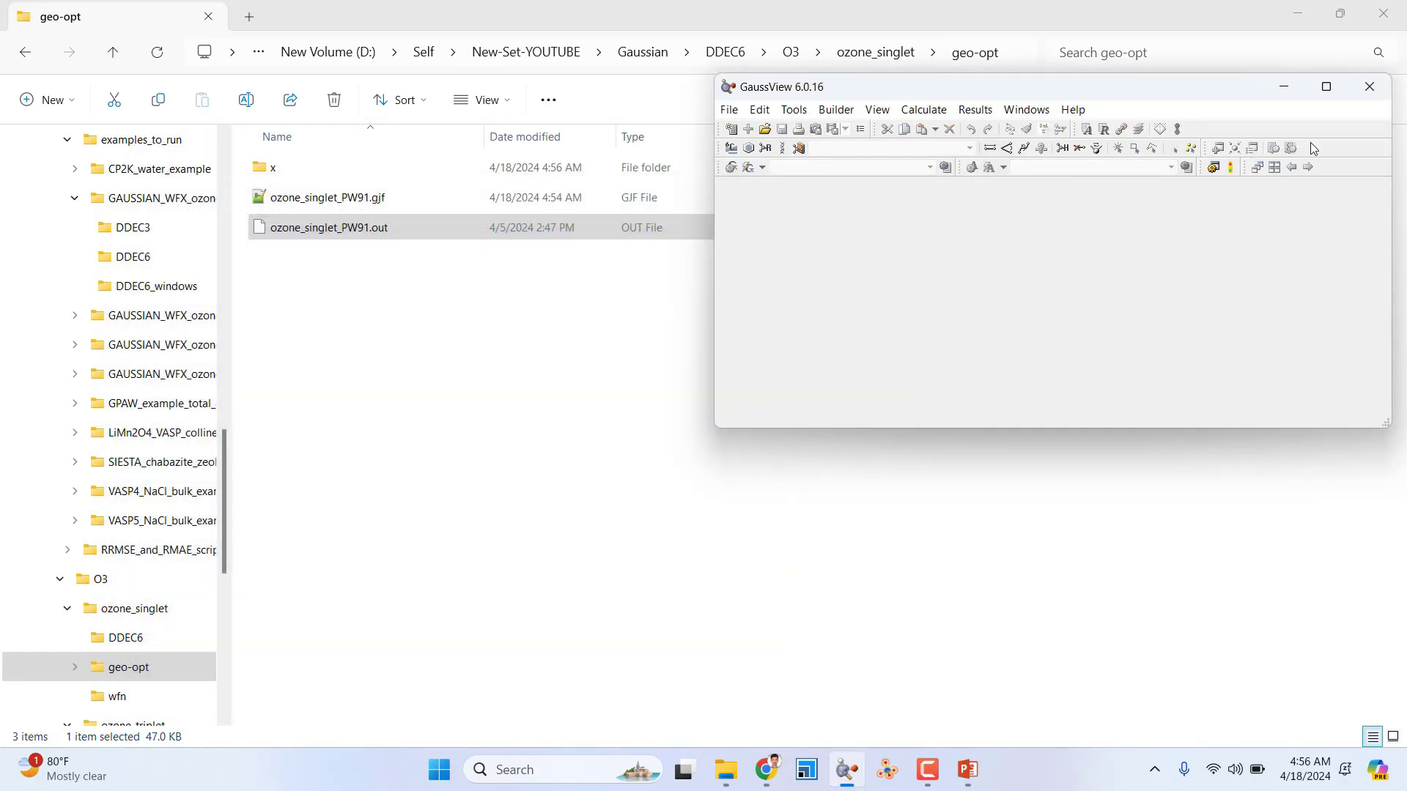
{"action": "left_click", "coordinate": [1369, 87]}
Open the ozone_singlet_PW91.gjf saved in folder x and examine its three lines of optimized oxygen coordinates.
{"action": "double_click", "coordinate": [297, 176]}
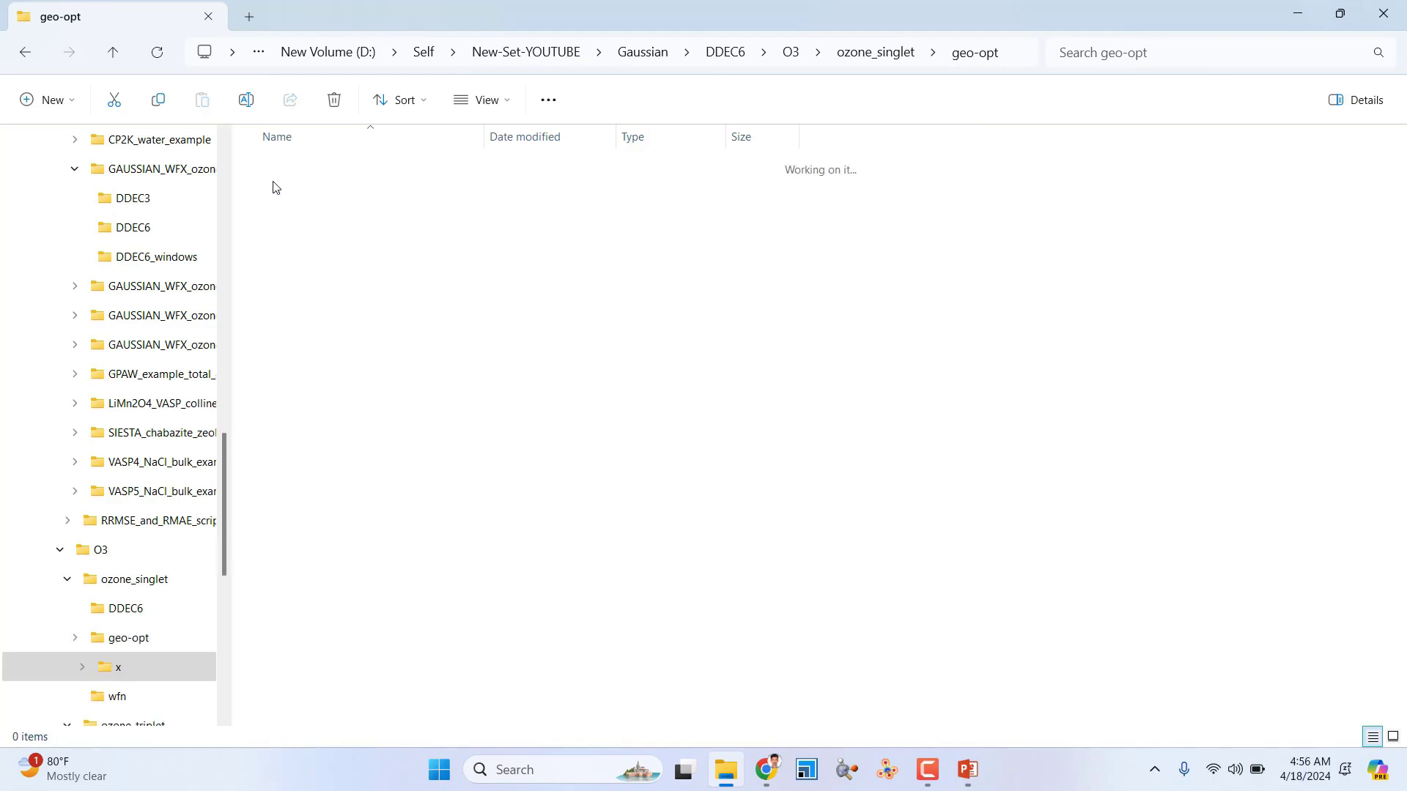
{"action": "left_click", "coordinate": [307, 176]}
{"action": "double_click", "coordinate": [306, 175]}
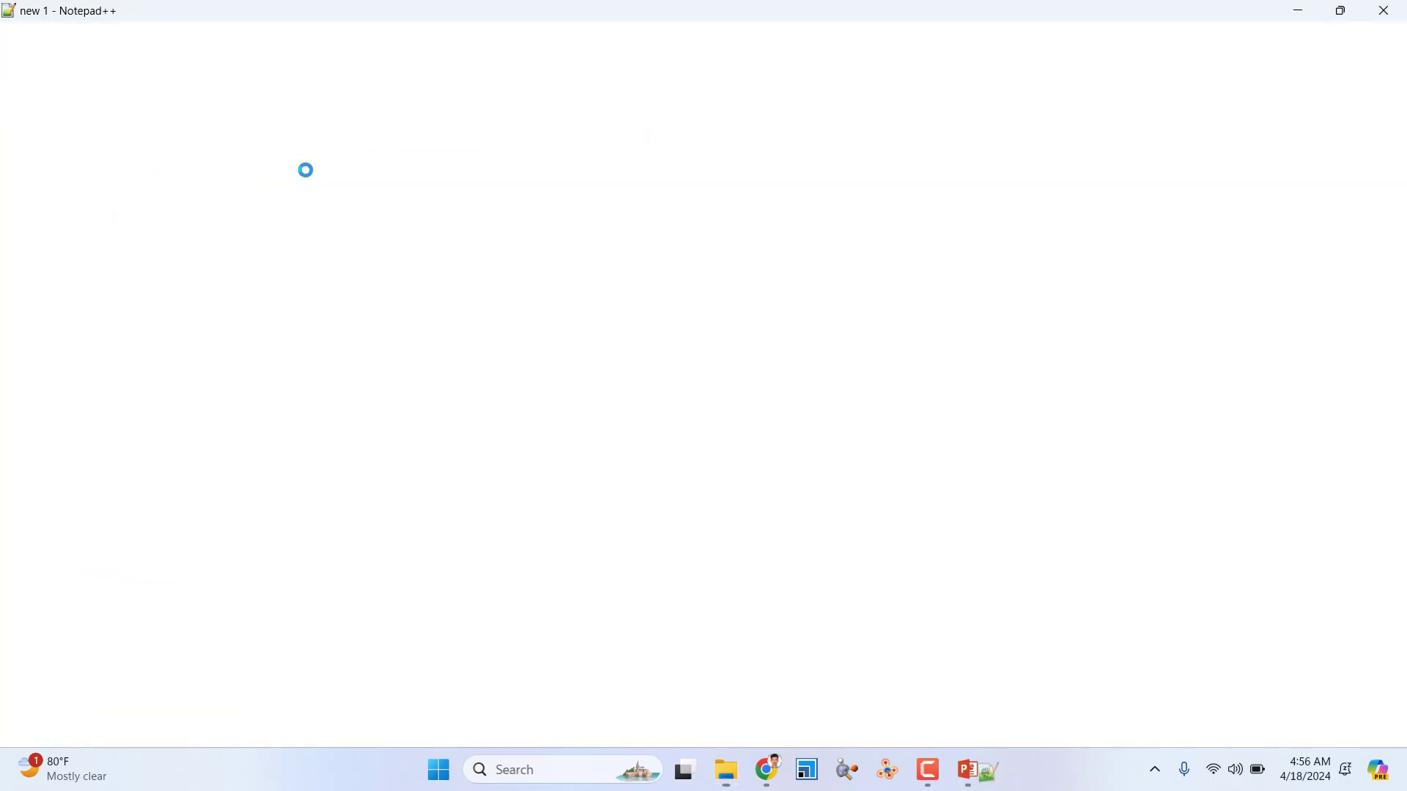
{"action": "left_click_drag", "start_coordinate": [855, 343], "coordinate": [67, 280]}
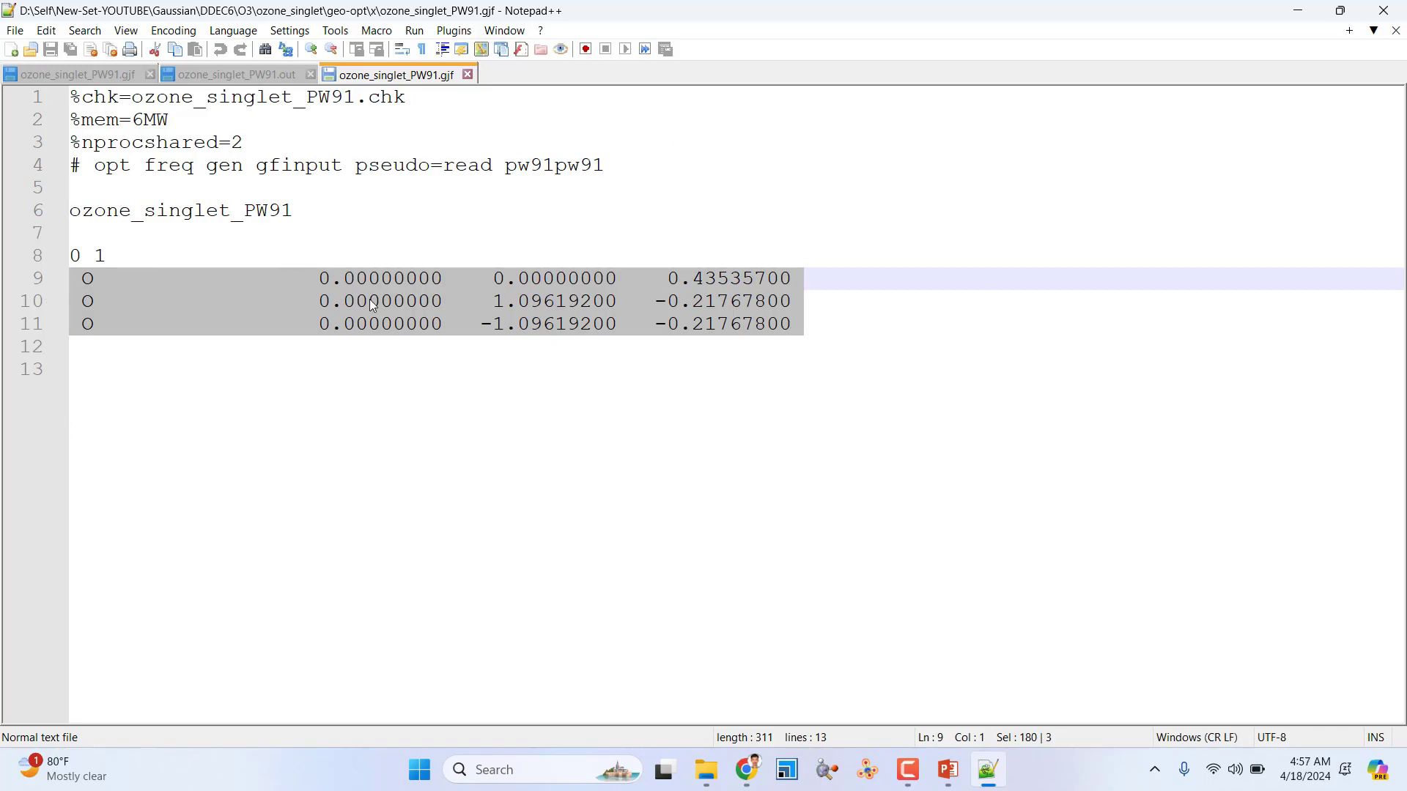
Close the saved input file and return to the ozone_singlet folder.
{"action": "left_click", "coordinate": [1382, 11]}
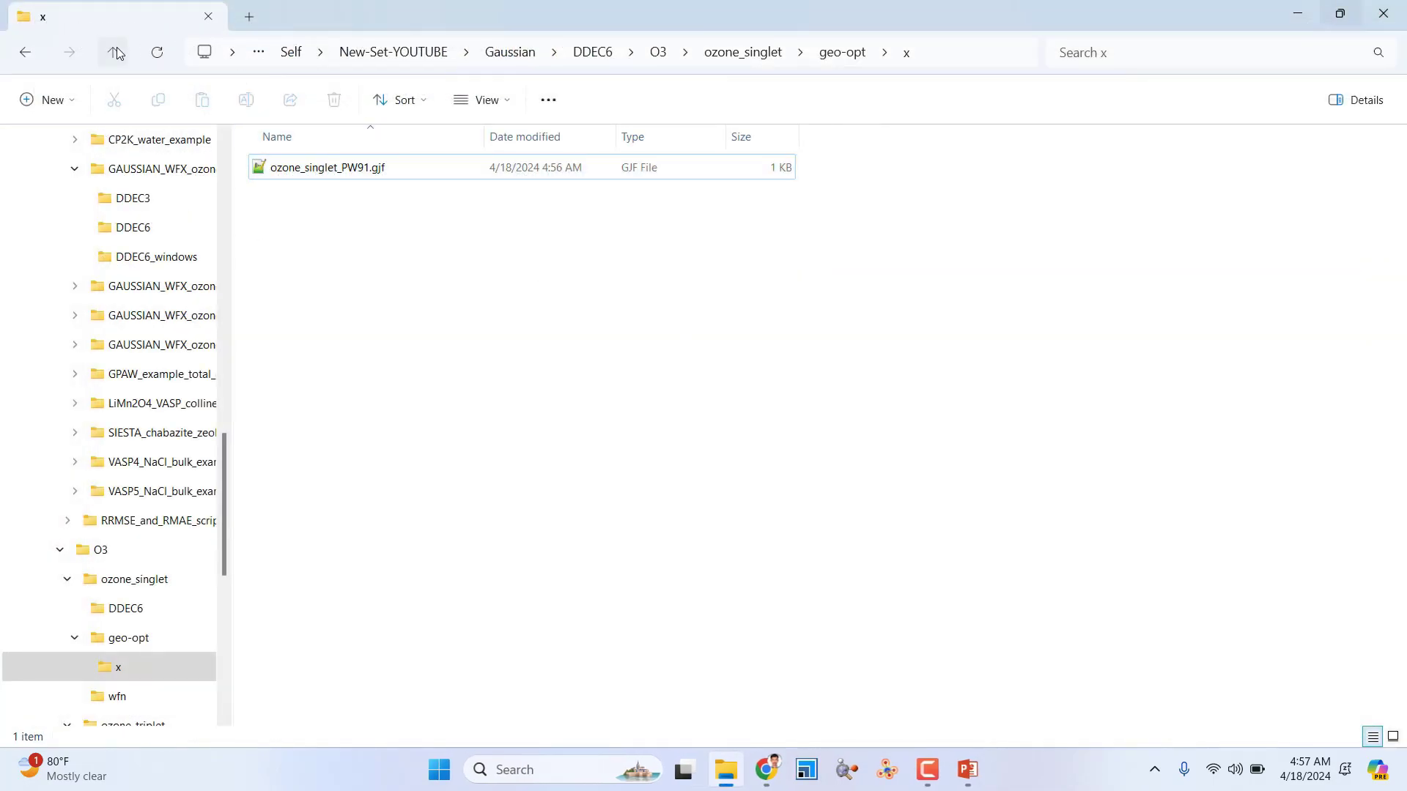
{"action": "left_click", "coordinate": [117, 47]}
{"action": "left_click", "coordinate": [111, 50]}
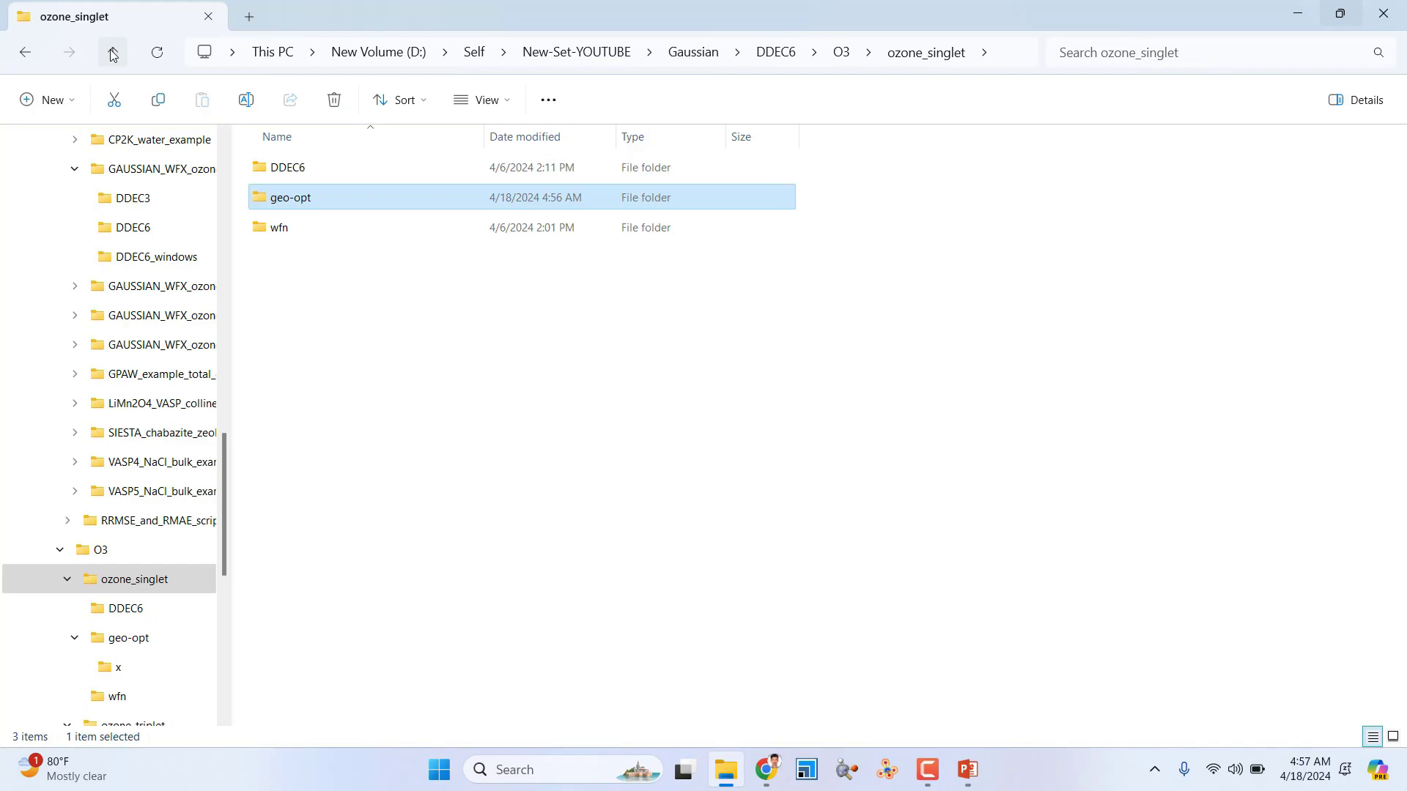
Open the Gaussian input file ozone_singlet_PW91.gjf from the wfn folder in the text editor.
{"action": "double_click", "coordinate": [279, 230]}
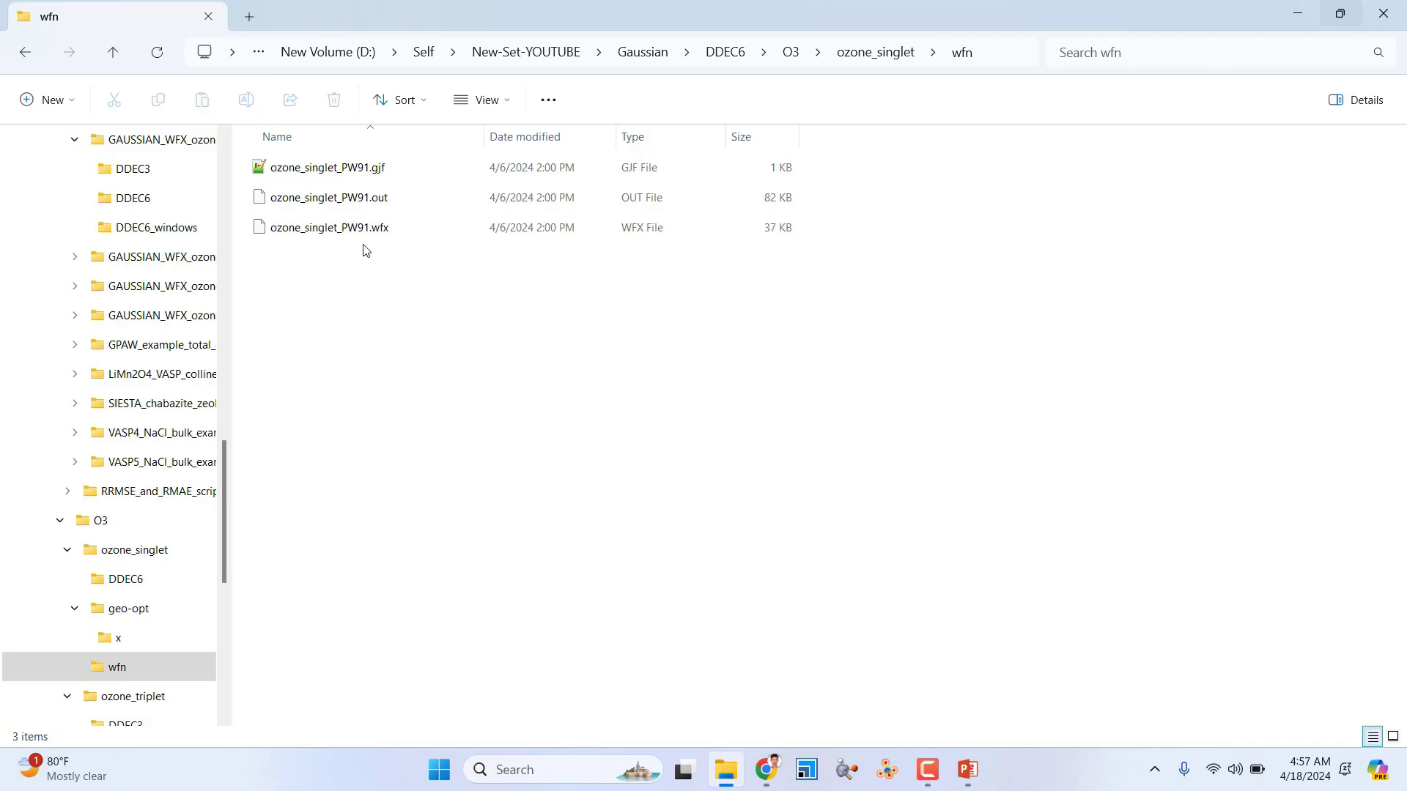
{"action": "left_click", "coordinate": [352, 174]}
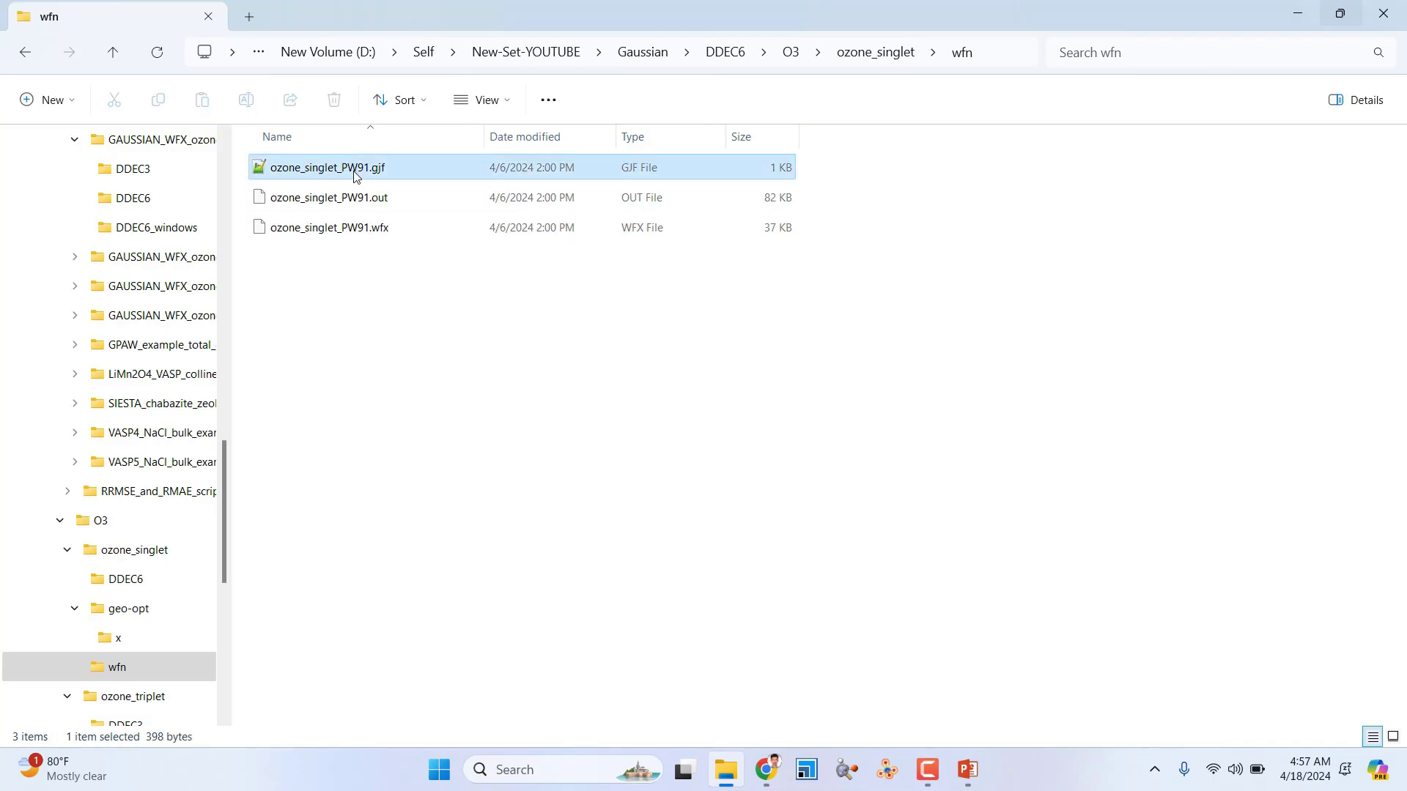
{"action": "right_click", "coordinate": [352, 175]}
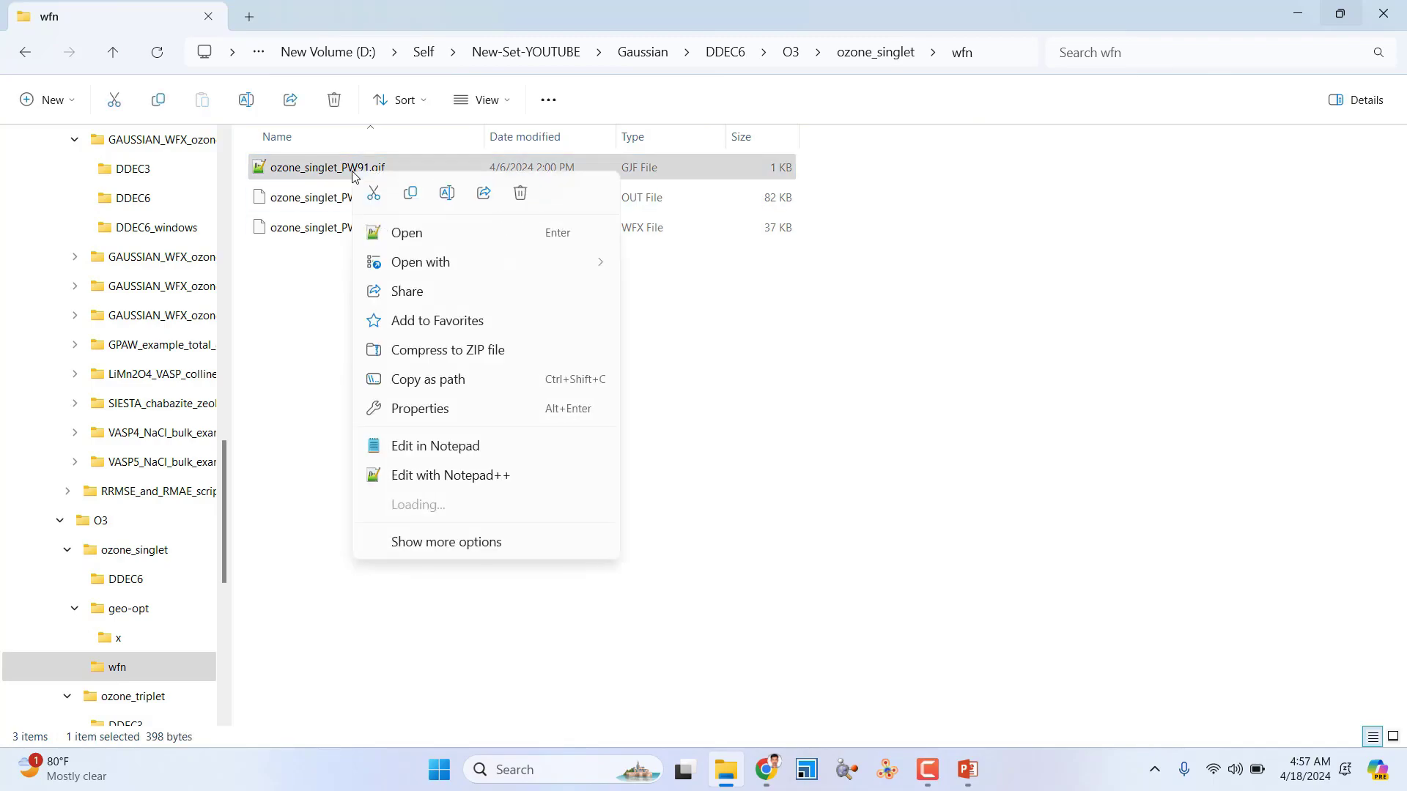
{"action": "left_click", "coordinate": [410, 233]}
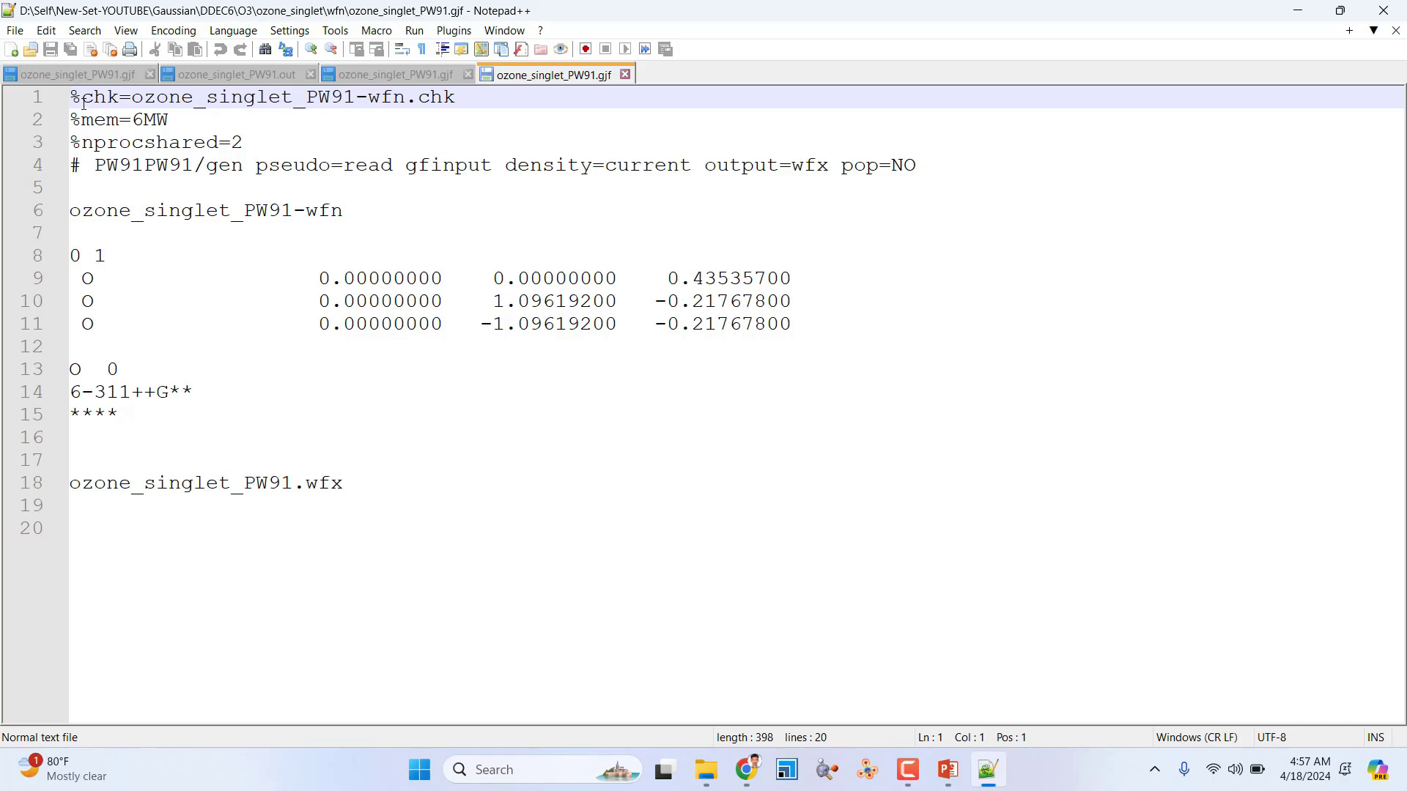
Examine the checkpoint file name with its wfn suffix and the memory setting in the input file's header.
{"action": "left_click_drag", "start_coordinate": [131, 99], "coordinate": [357, 101]}
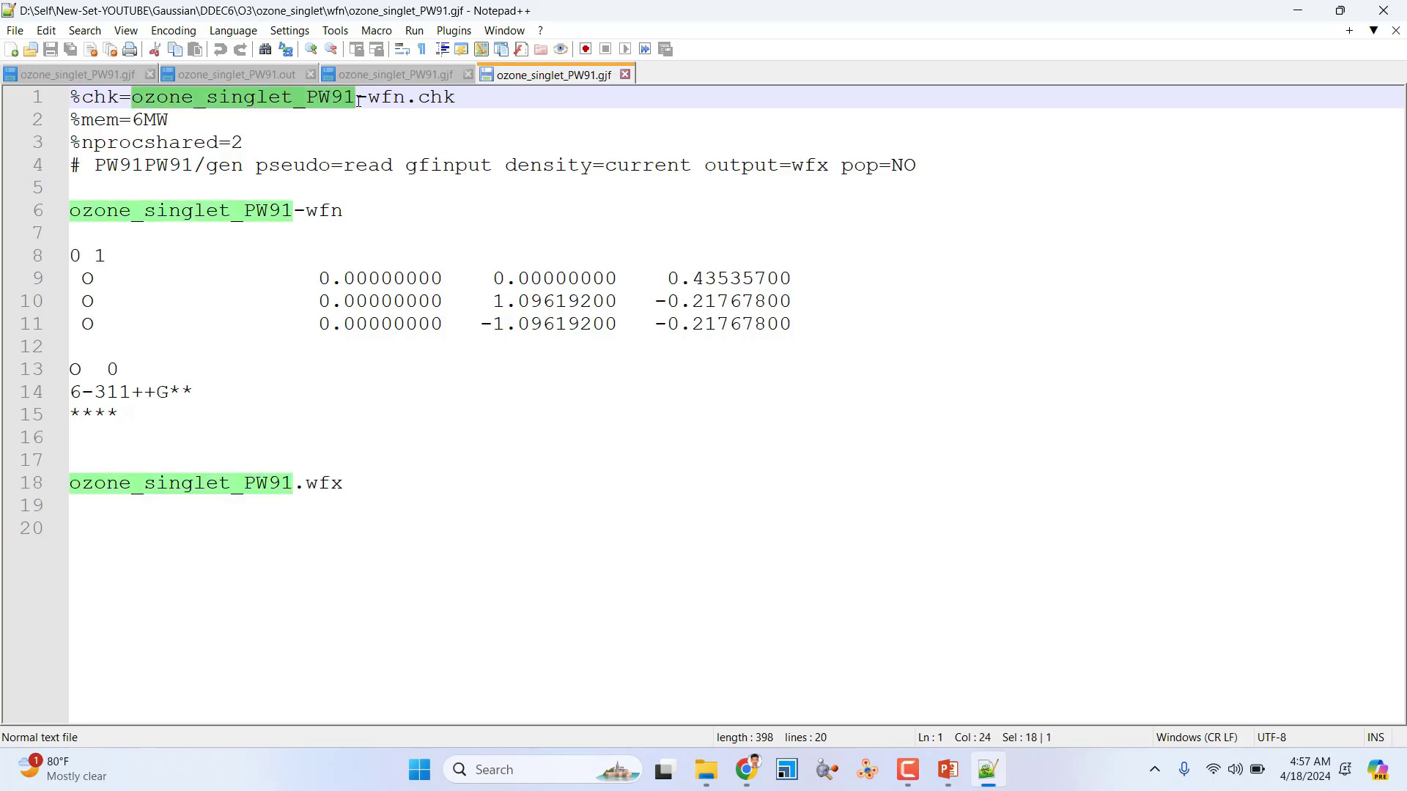
{"action": "left_click", "coordinate": [408, 98]}
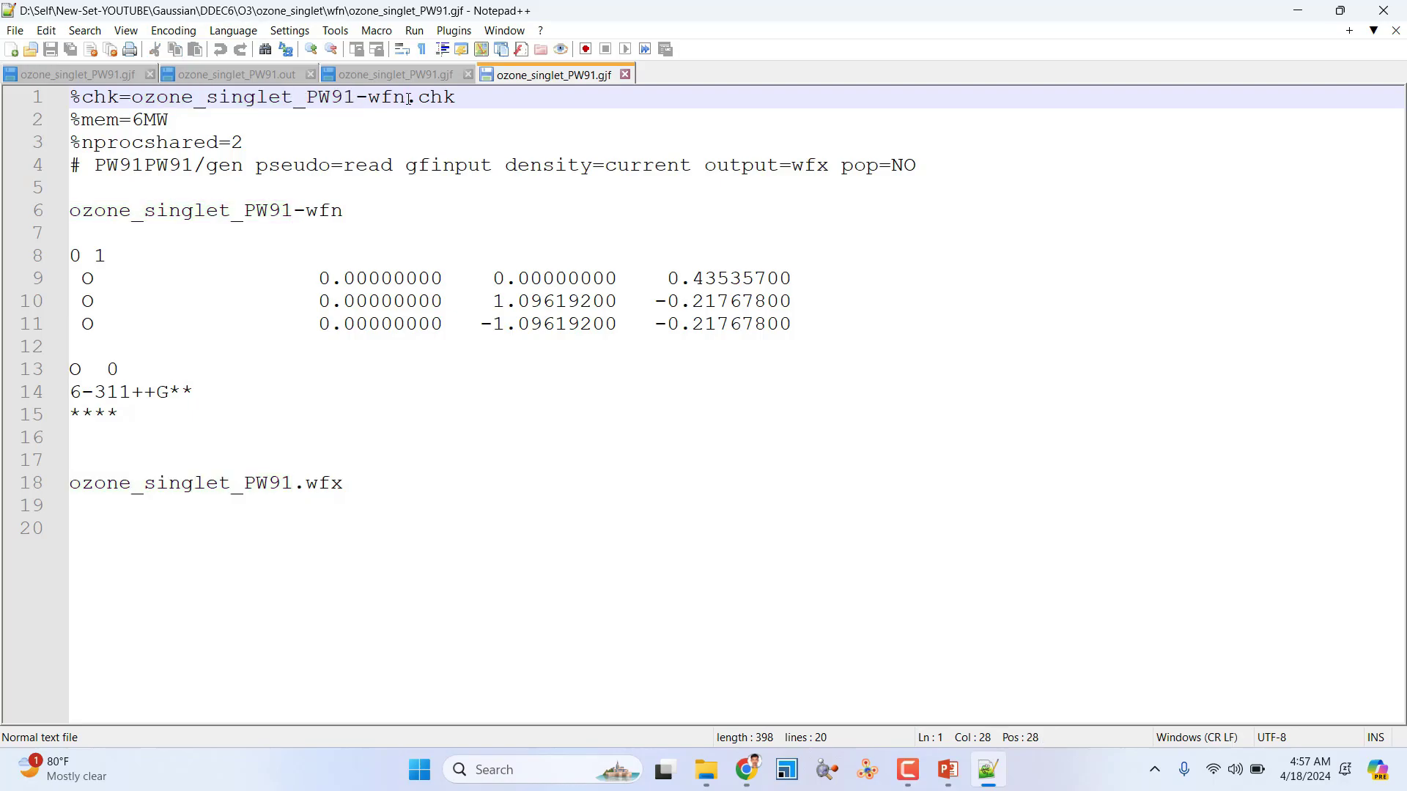
{"action": "left_click_drag", "start_coordinate": [378, 98], "coordinate": [374, 99]}
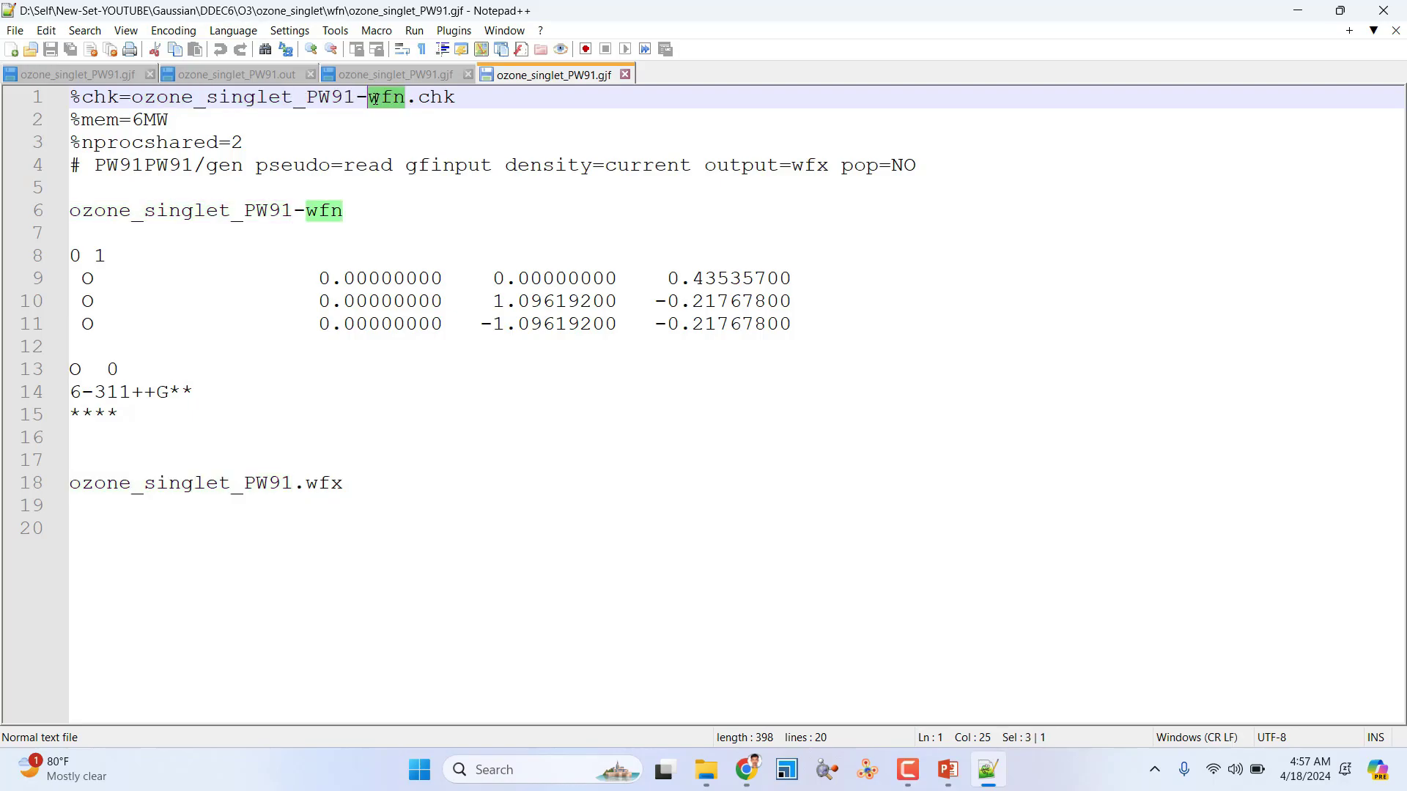
{"action": "left_click", "coordinate": [109, 118]}
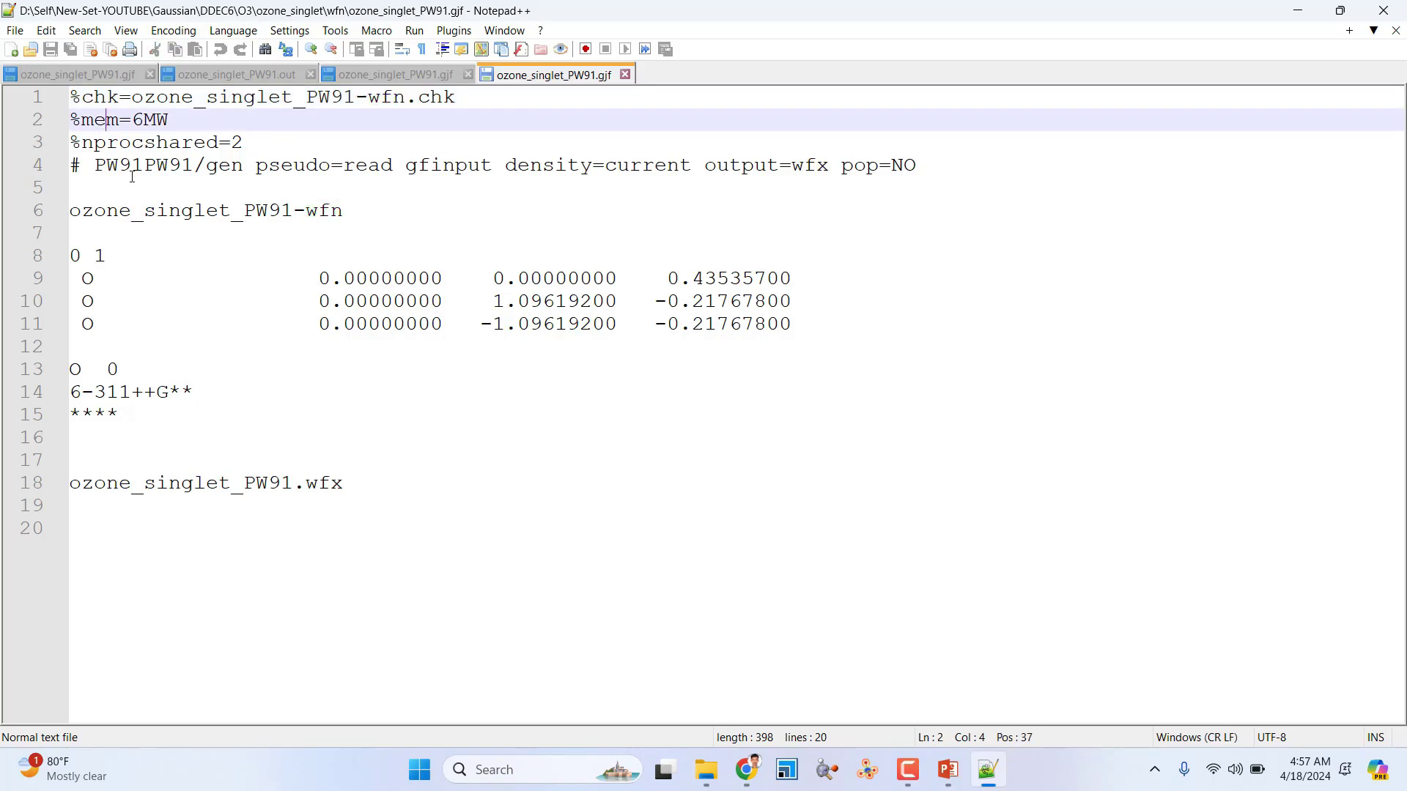
Examine the route line's PW91PW91 functional, gen pseudo=read gfinput options, and the density, output and pop keywords.
{"action": "left_click", "coordinate": [197, 164]}
{"action": "key", "text": "shift+Left"}
{"action": "key", "text": "shift+Left"}
{"action": "key", "text": "shift+Left"}
{"action": "key", "text": "shift+Left"}
{"action": "key", "text": "shift+Left"}
{"action": "key", "text": "shift+Left"}
{"action": "key", "text": "shift+Left"}
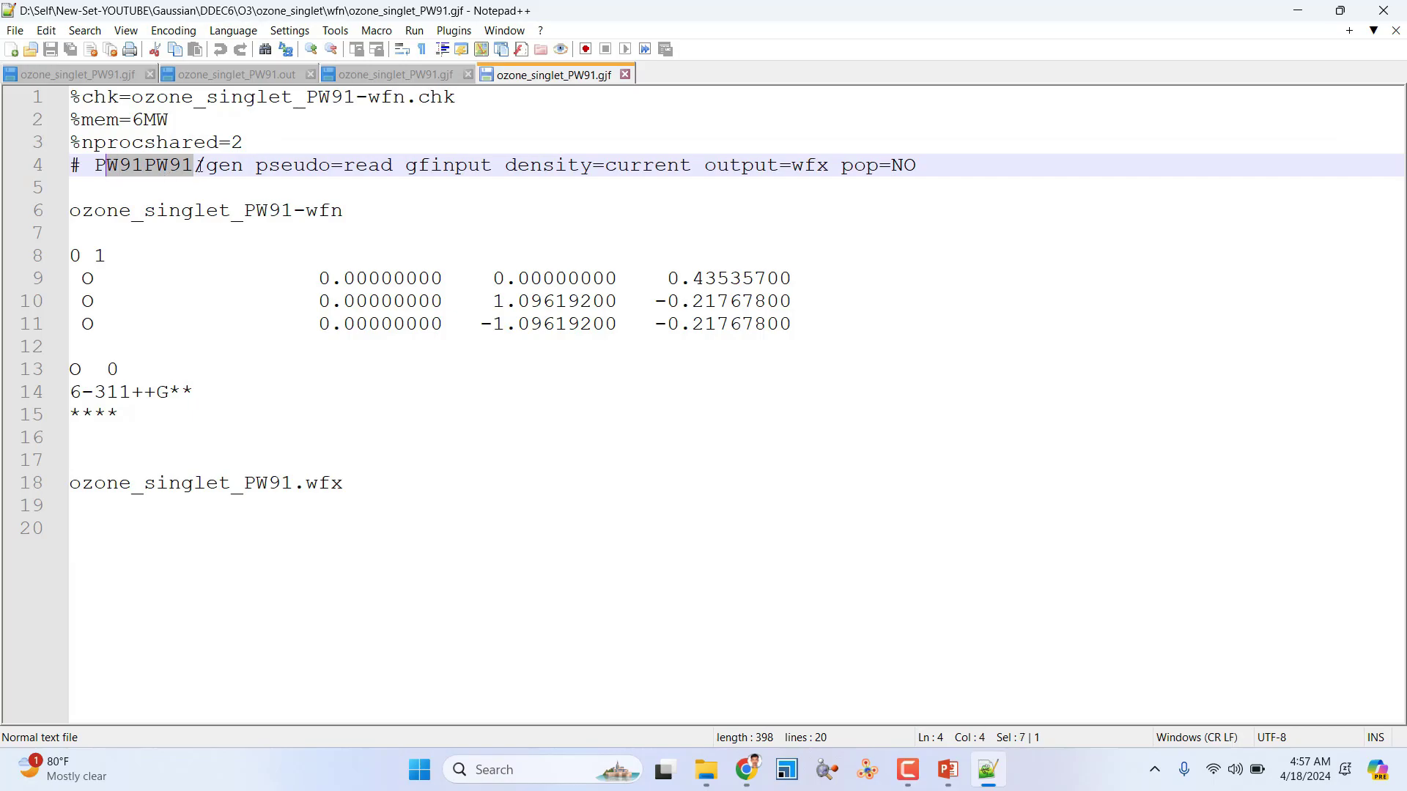
{"action": "left_click_drag", "start_coordinate": [217, 166], "coordinate": [490, 176]}
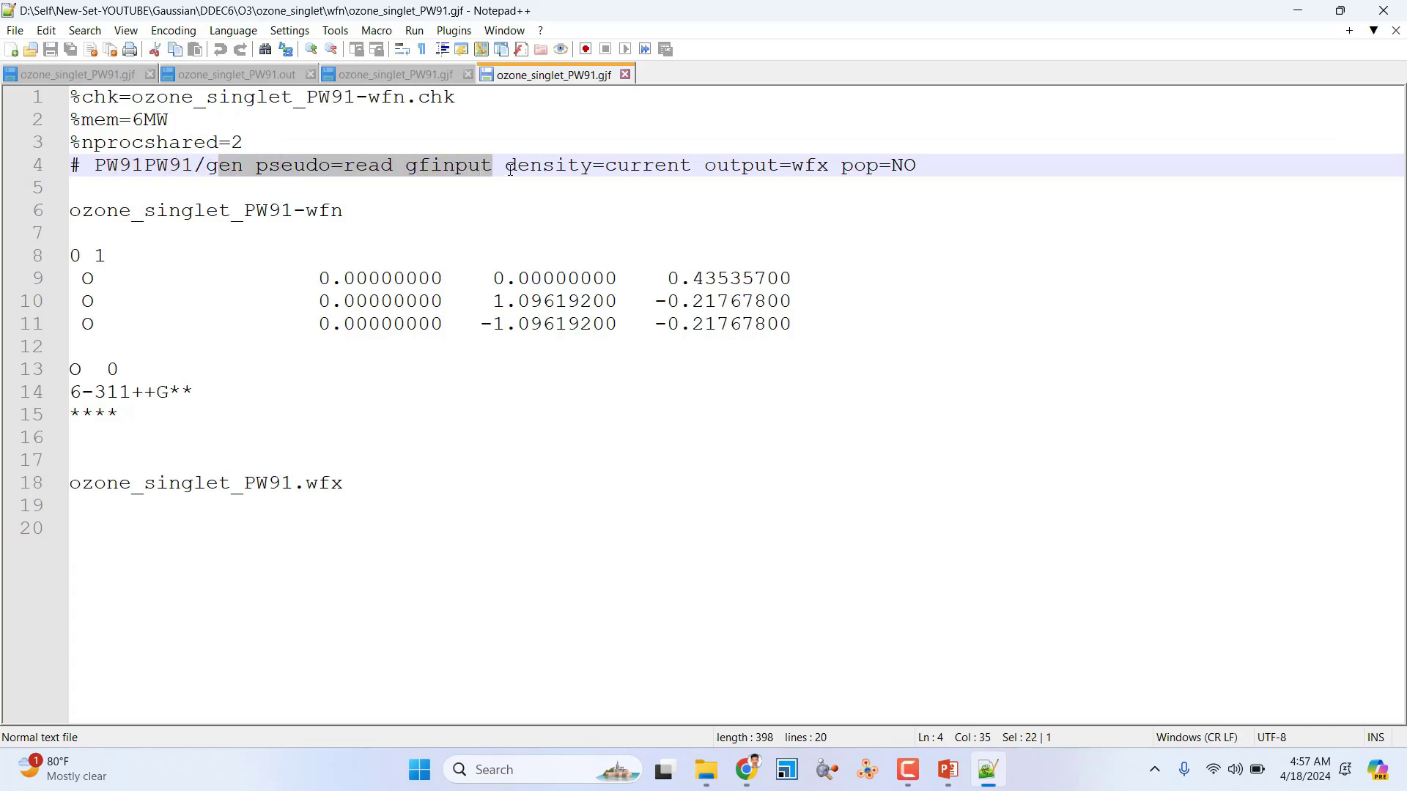
{"action": "mouse_move", "coordinate": [510, 169]}
{"action": "left_mouse_down"}
{"action": "mouse_move", "coordinate": [918, 166]}
{"action": "mouse_move", "coordinate": [518, 149]}
{"action": "mouse_move", "coordinate": [506, 167]}
{"action": "left_mouse_up"}
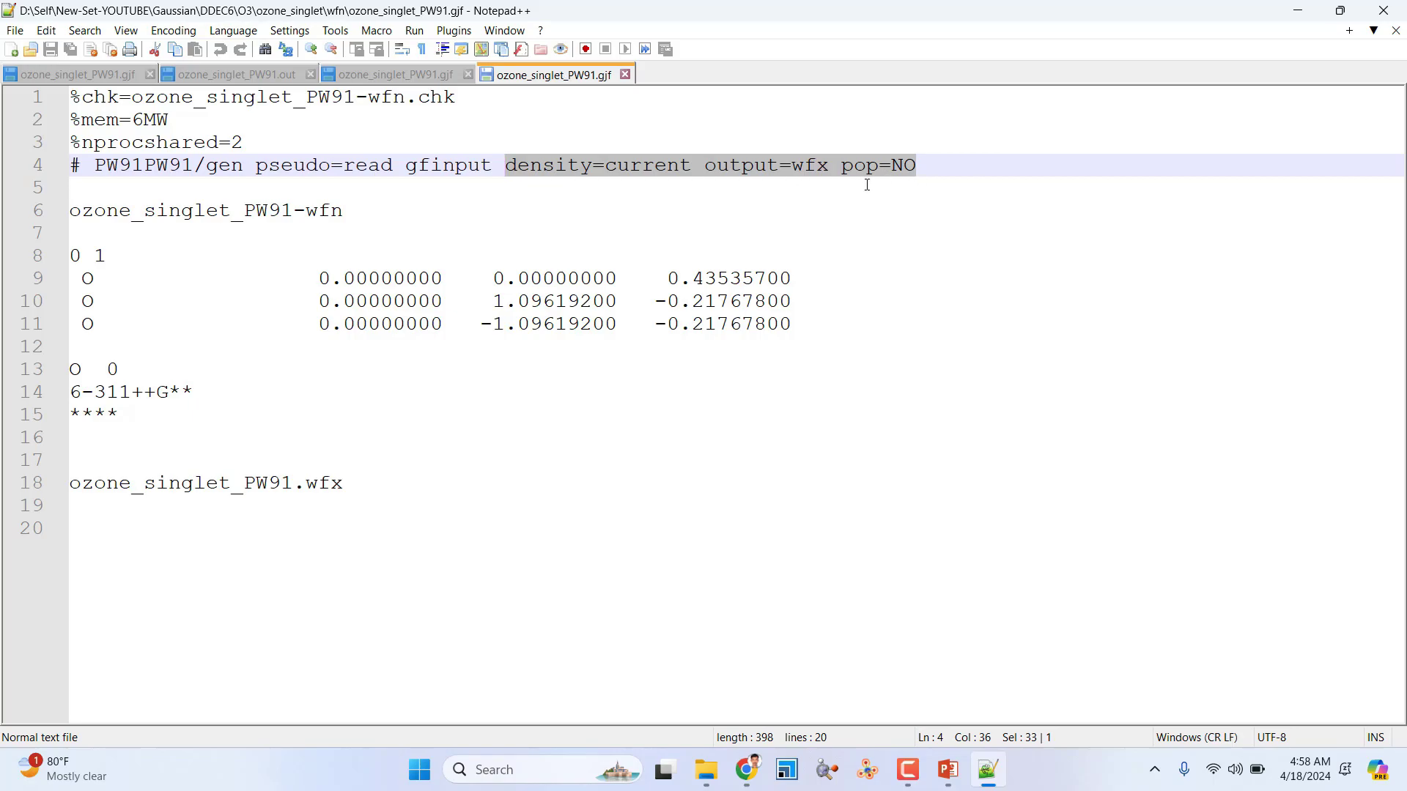
Review the job title, the charge and multiplicity values, and the three oxygen coordinate lines.
{"action": "left_click", "coordinate": [103, 190]}
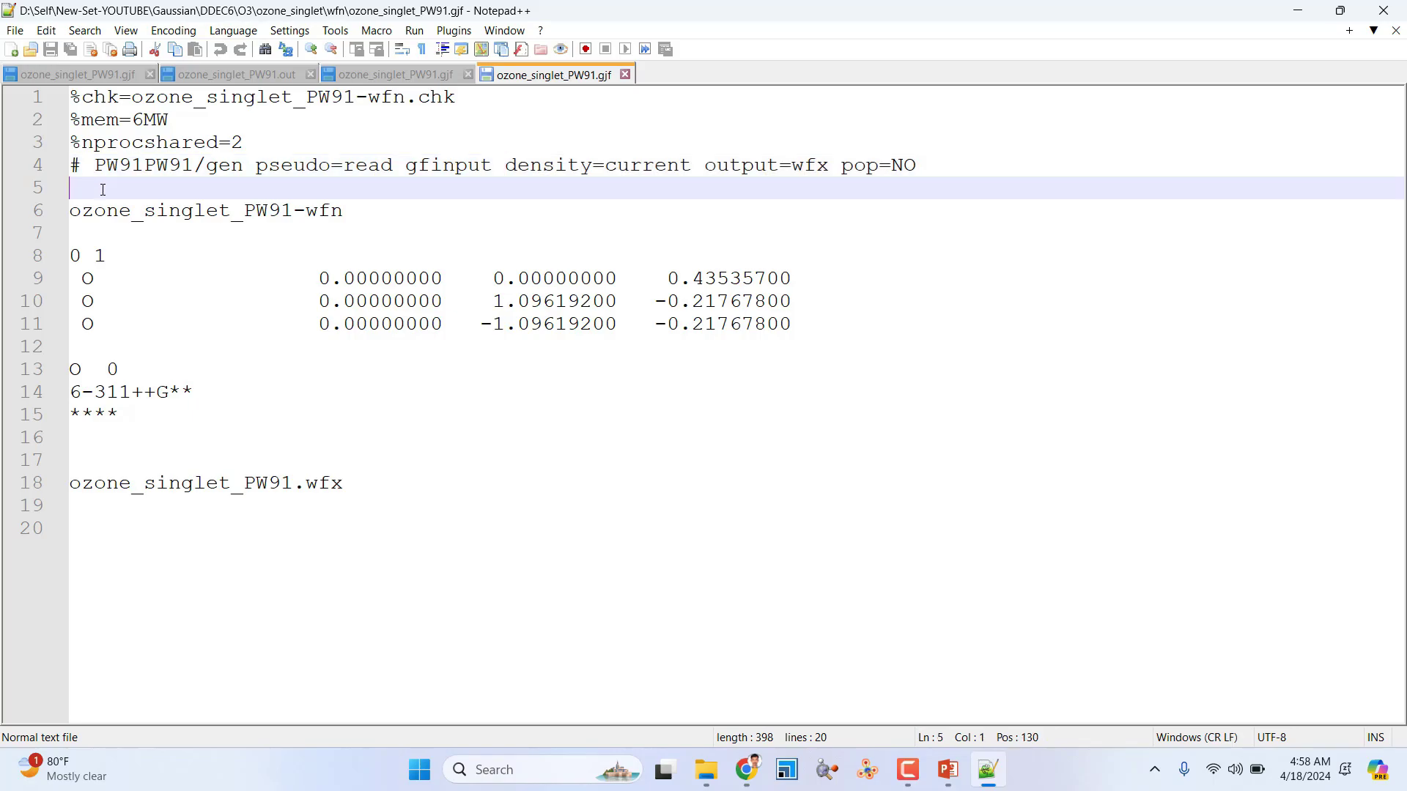
{"action": "left_click_drag", "start_coordinate": [371, 215], "coordinate": [56, 208]}
{"action": "left_click", "coordinate": [104, 232]}
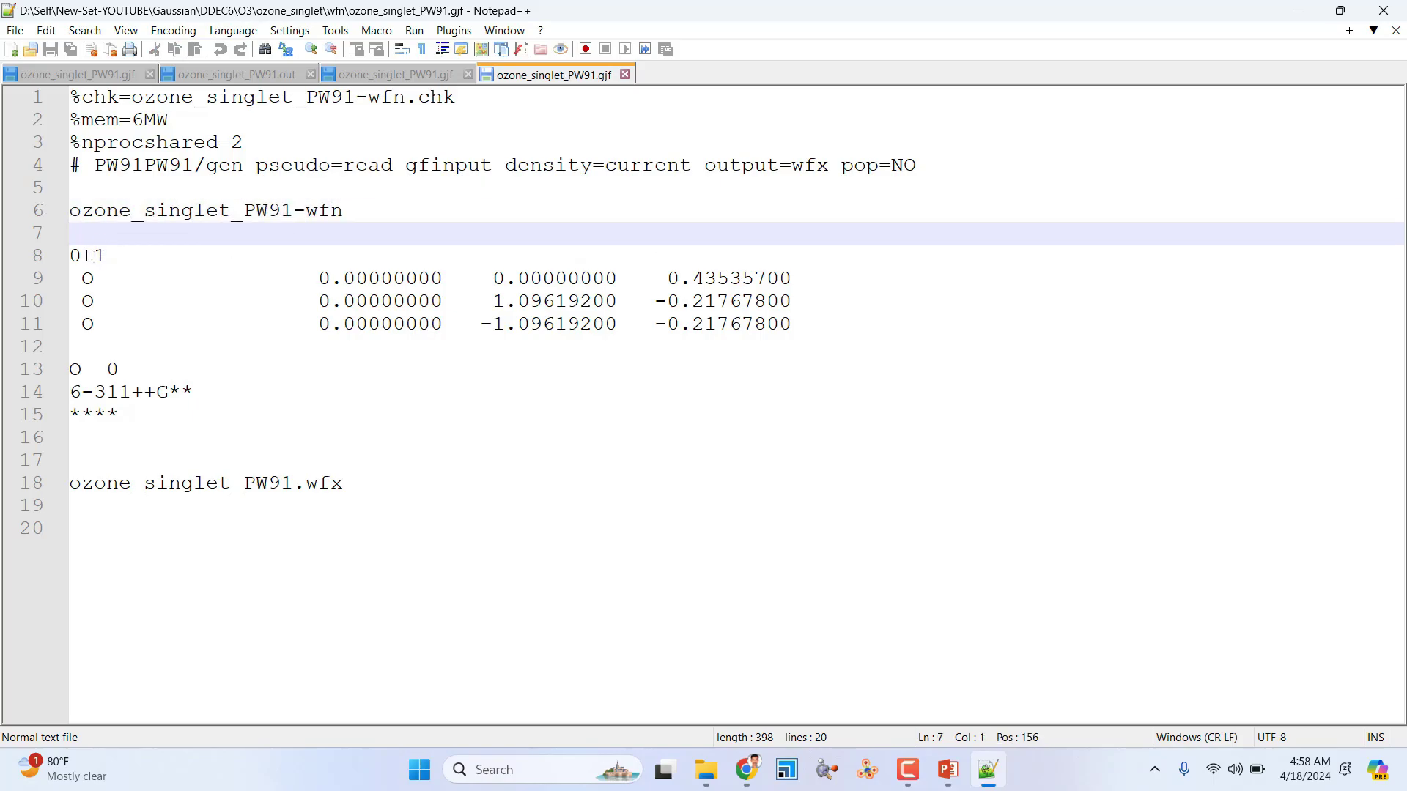
{"action": "double_click", "coordinate": [76, 256]}
{"action": "left_click", "coordinate": [107, 257]}
{"action": "double_click", "coordinate": [106, 256]}
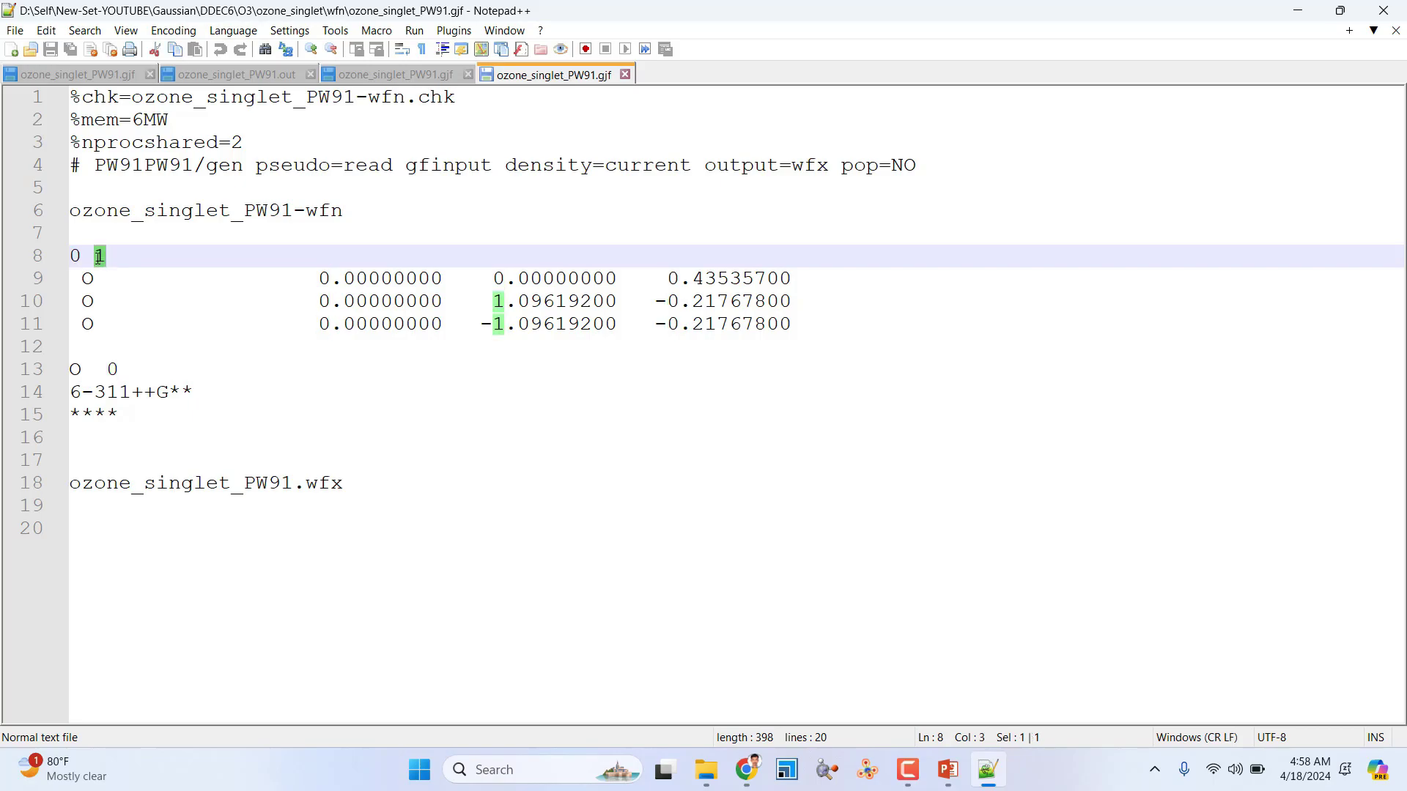
{"action": "left_click_drag", "start_coordinate": [82, 279], "coordinate": [898, 318]}
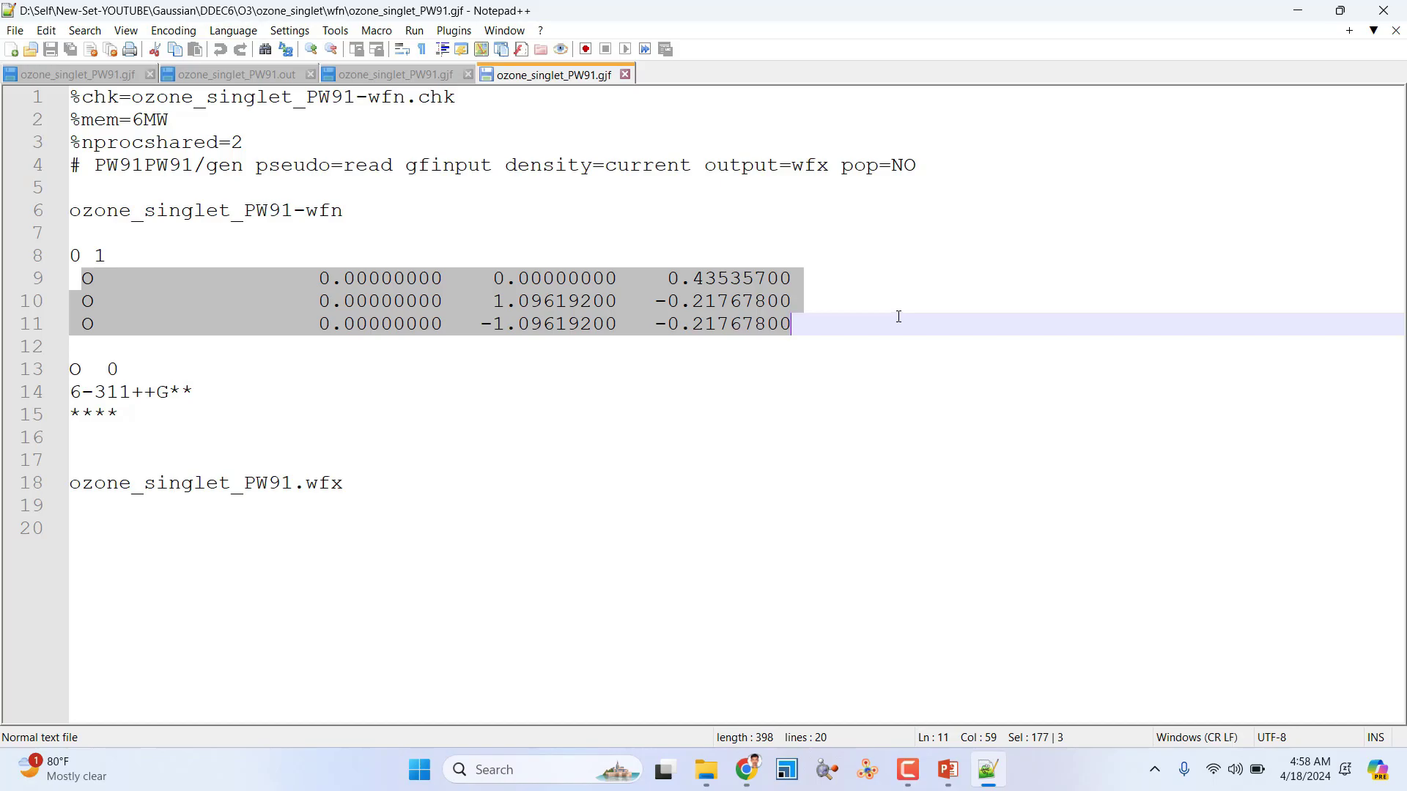
{"action": "left_click", "coordinate": [100, 343]}
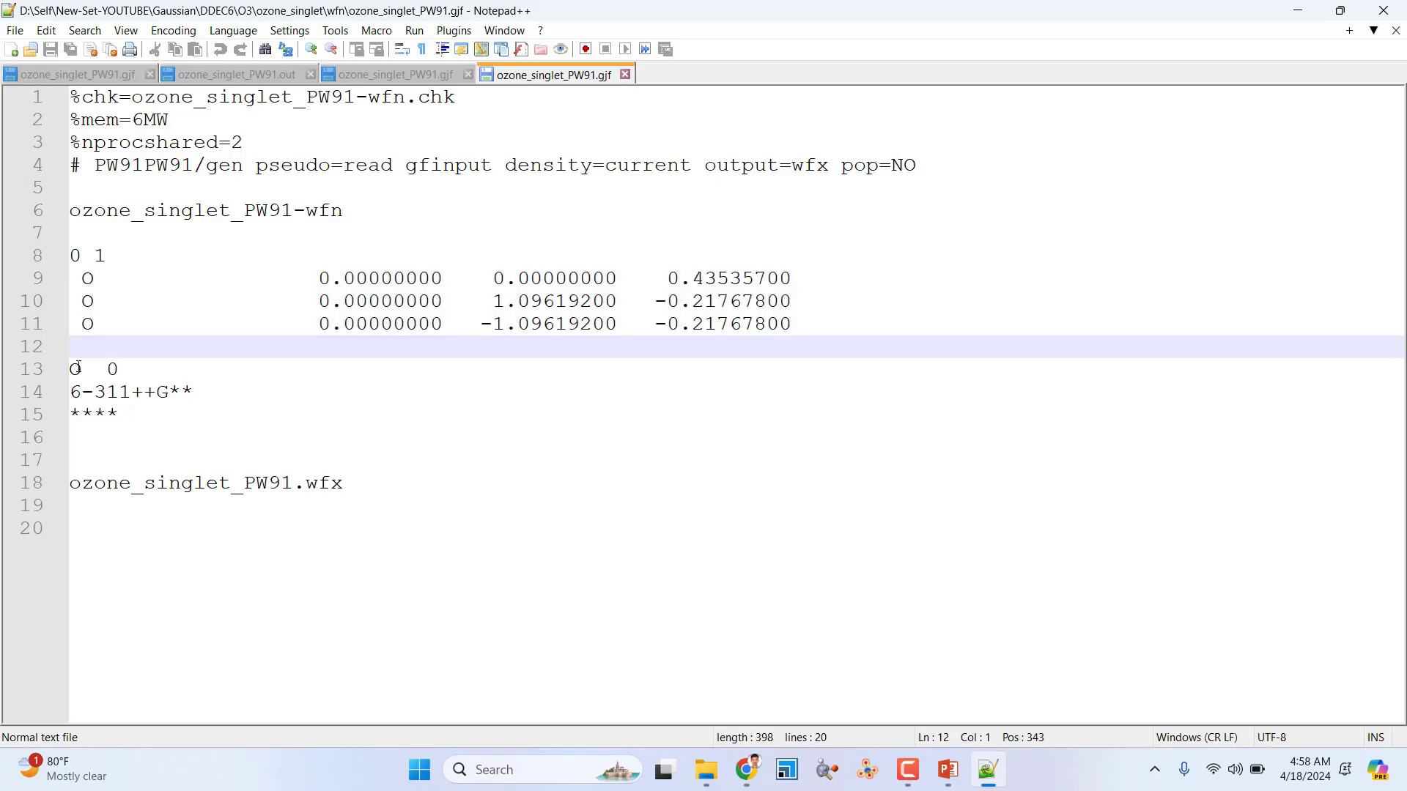
Review the oxygen basis set block, its asterisk terminator, and the two blank lines after it.
{"action": "double_click", "coordinate": [75, 370]}
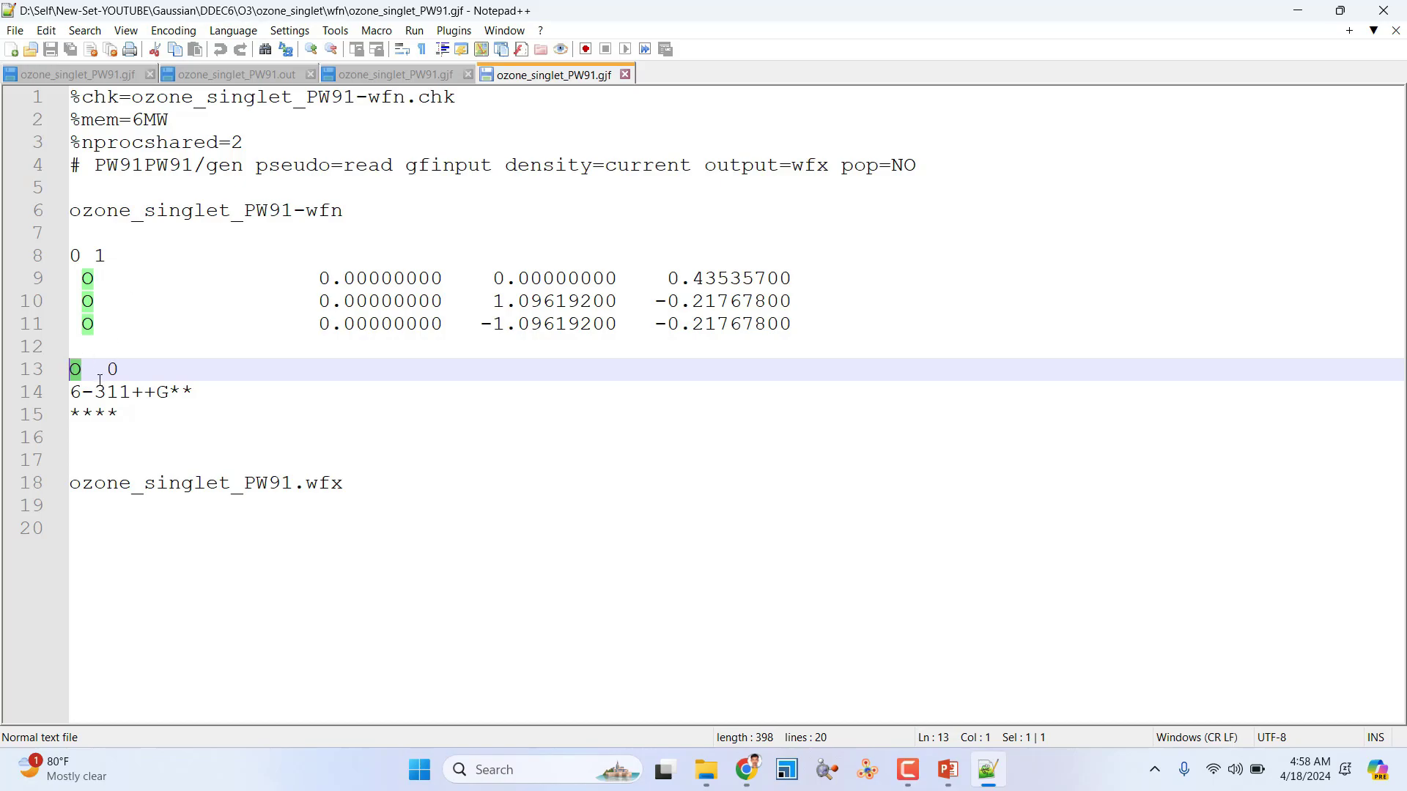
{"action": "left_click", "coordinate": [99, 400]}
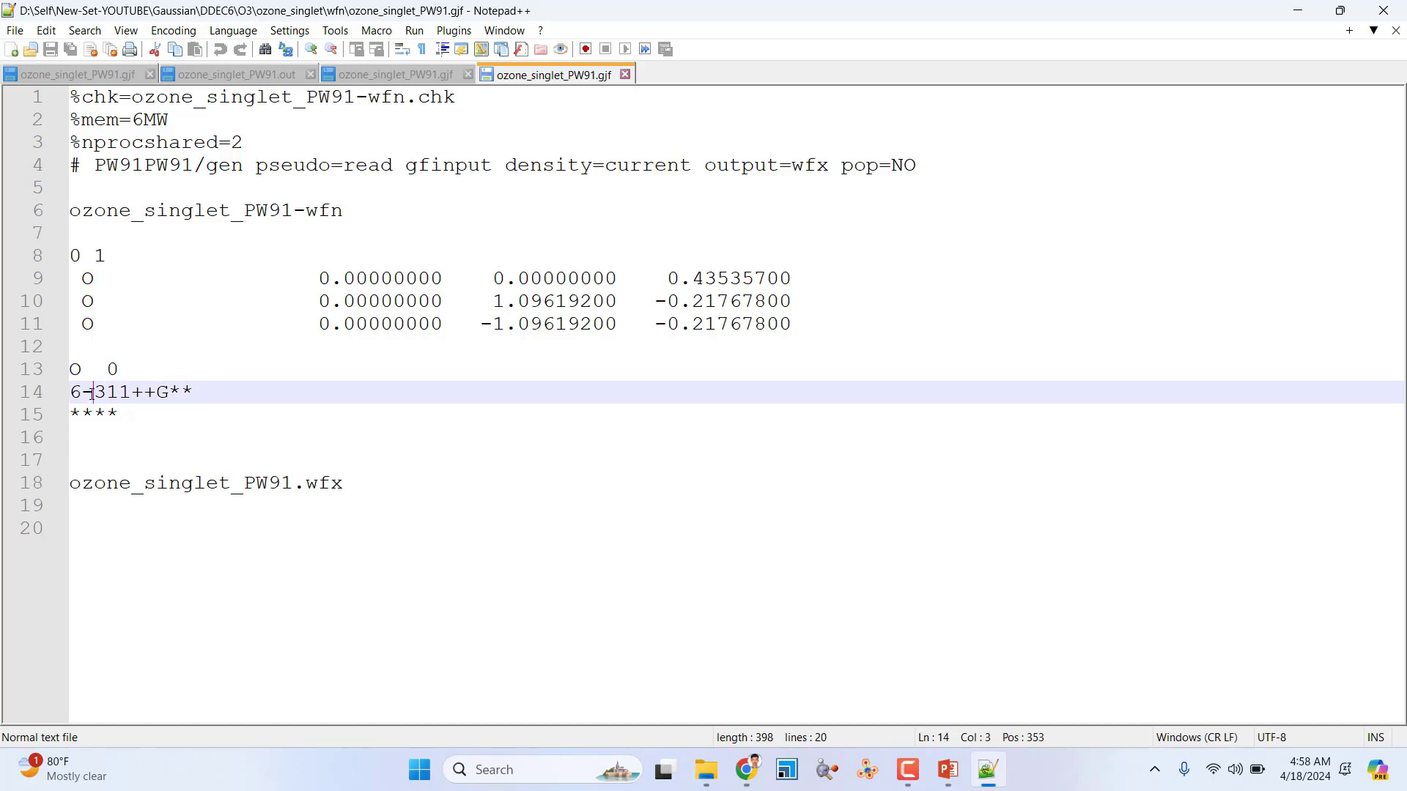
{"action": "left_click", "coordinate": [129, 413]}
{"action": "left_click_drag", "start_coordinate": [126, 413], "coordinate": [70, 415]}
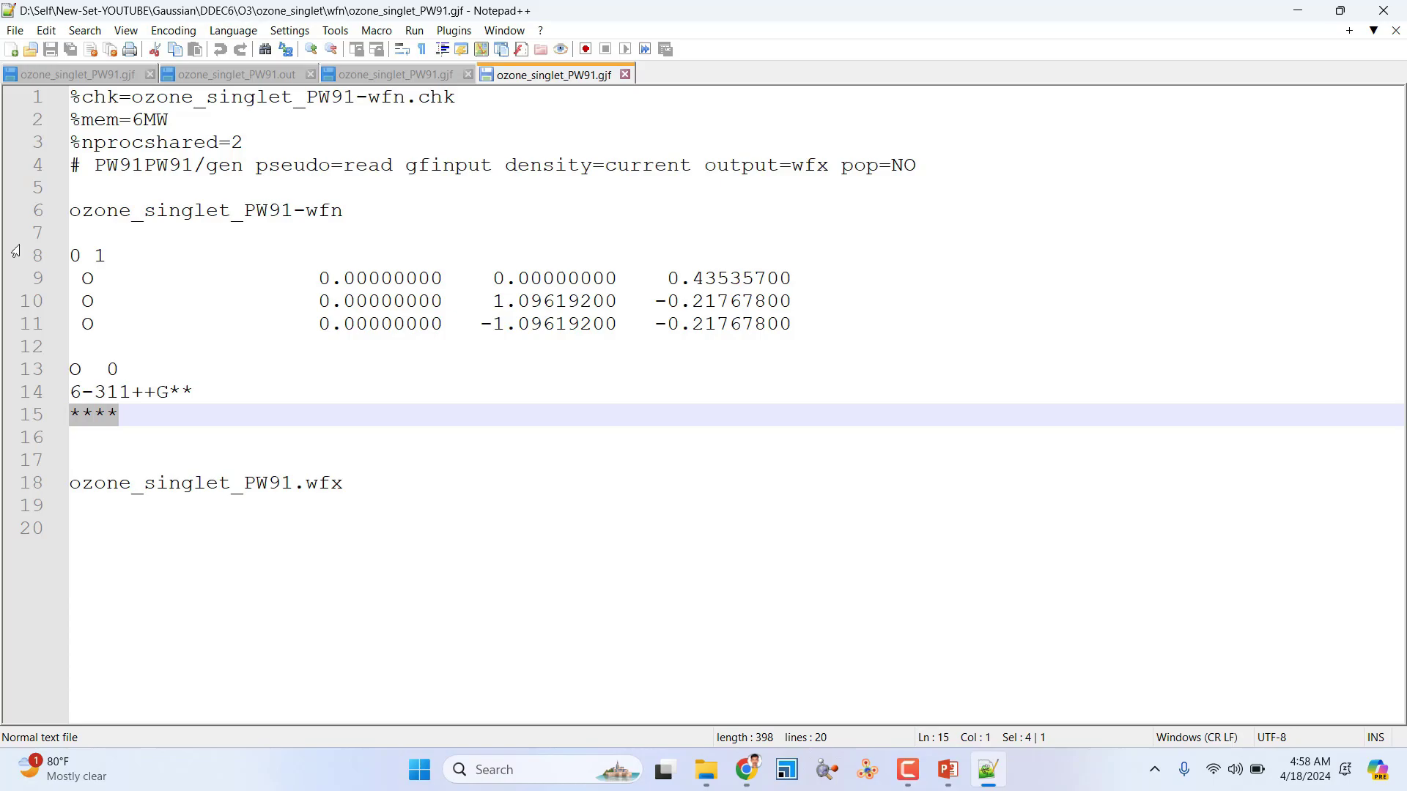
{"action": "left_click", "coordinate": [80, 435]}
{"action": "left_click", "coordinate": [76, 459]}
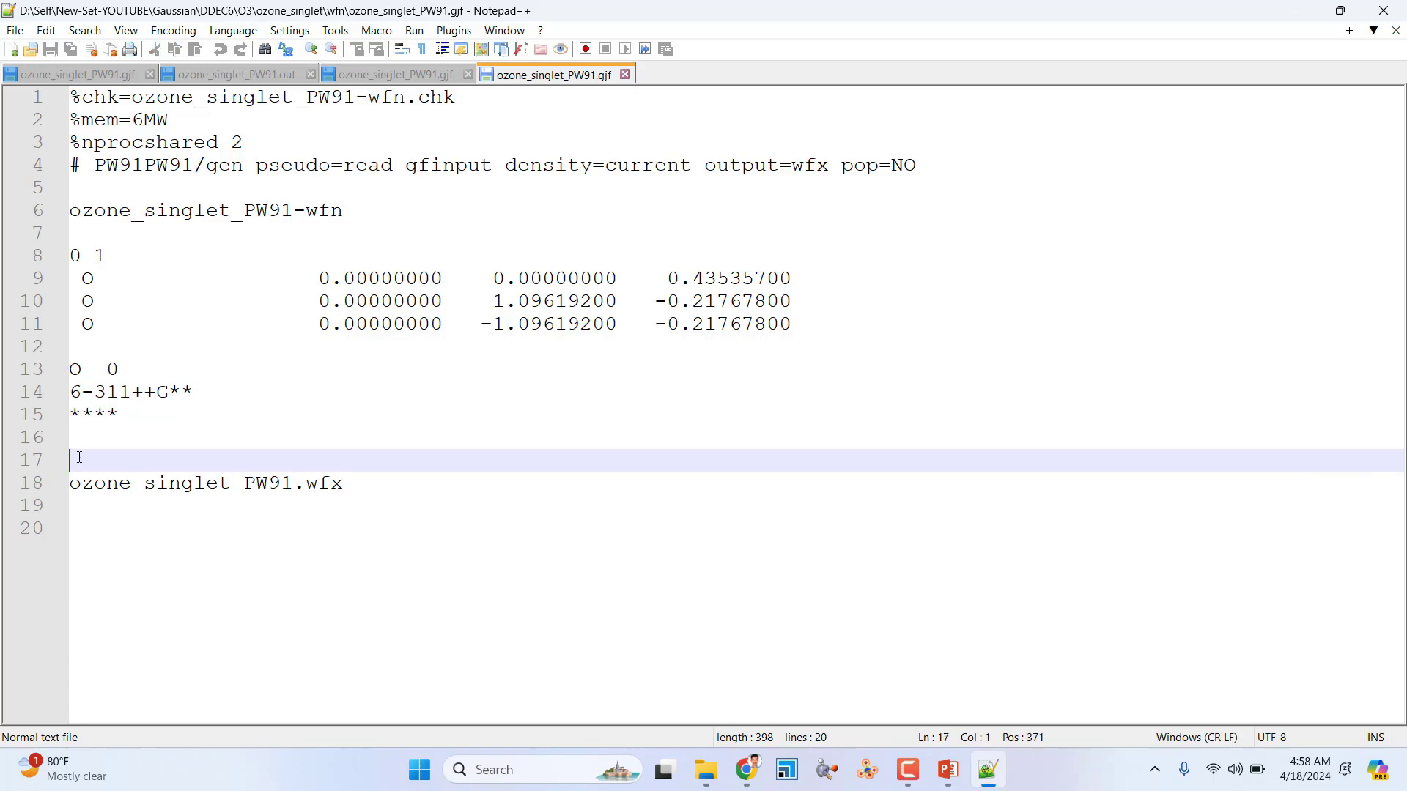
{"action": "left_click", "coordinate": [76, 431]}
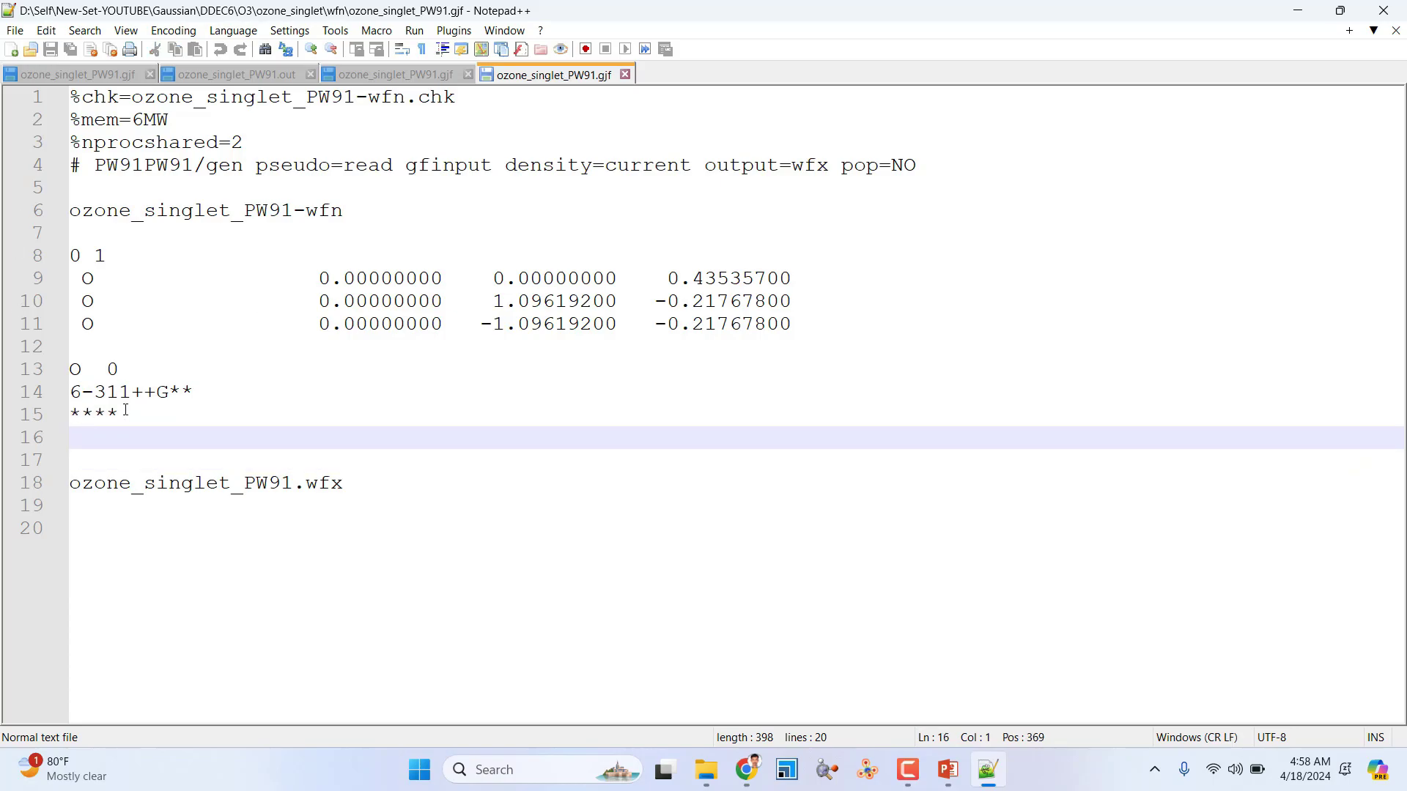
{"action": "left_click_drag", "start_coordinate": [125, 410], "coordinate": [70, 414]}
{"action": "left_click", "coordinate": [74, 437]}
{"action": "left_click", "coordinate": [79, 462]}
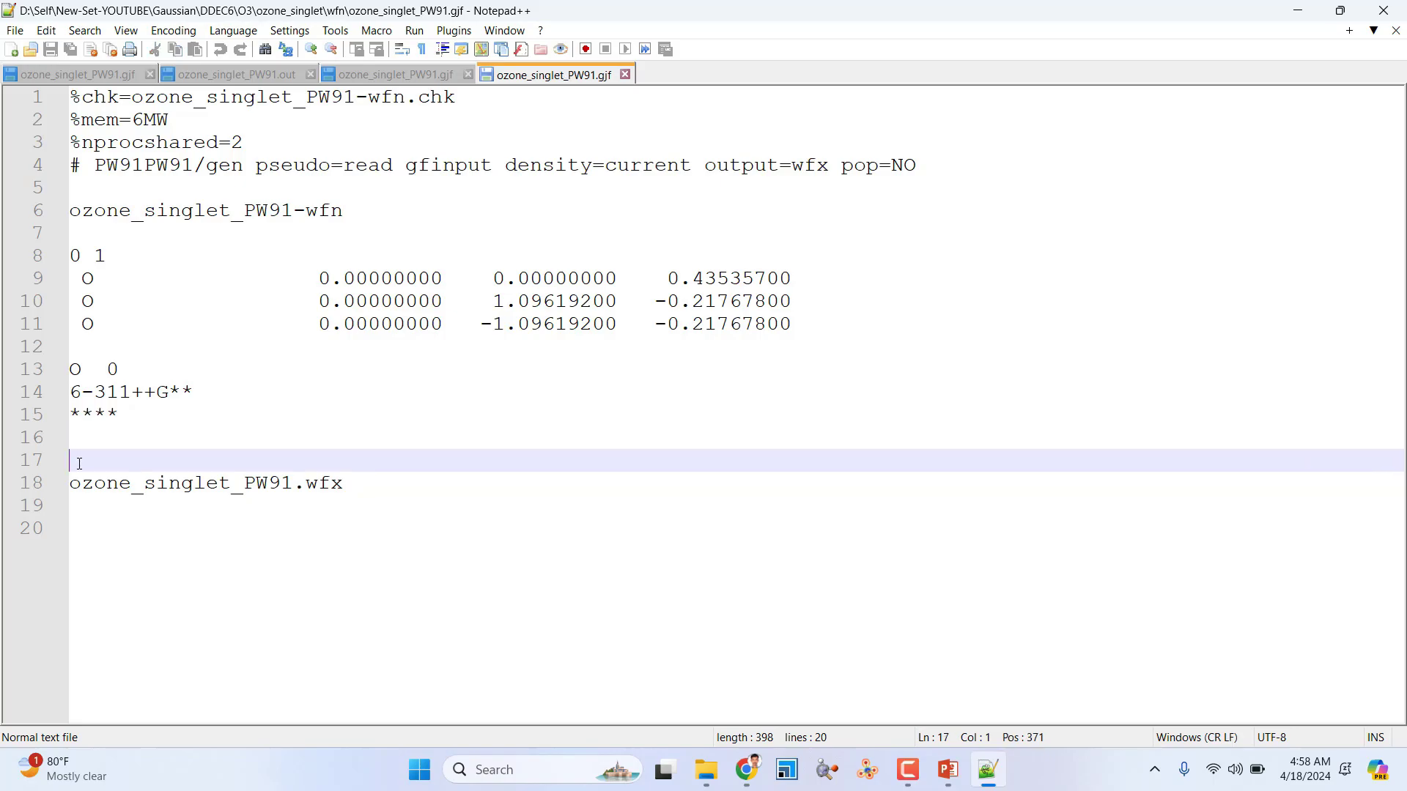
Check the wfx output file name on the input file's last text line and close the text editor.
{"action": "left_click_drag", "start_coordinate": [334, 494], "coordinate": [69, 487]}
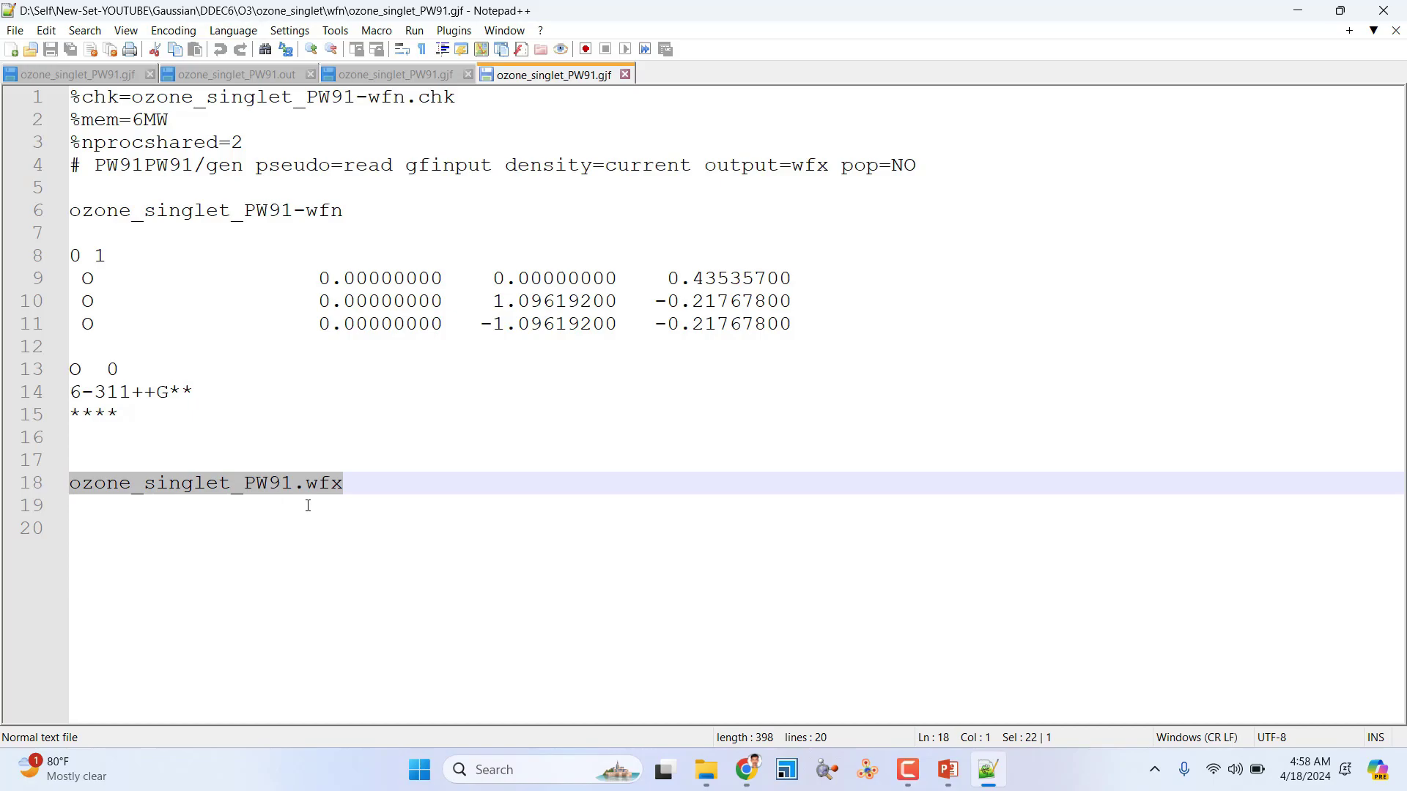
{"action": "left_click", "coordinate": [379, 488]}
{"action": "left_click_drag", "start_coordinate": [343, 485], "coordinate": [73, 488]}
{"action": "left_click", "coordinate": [1391, 10]}
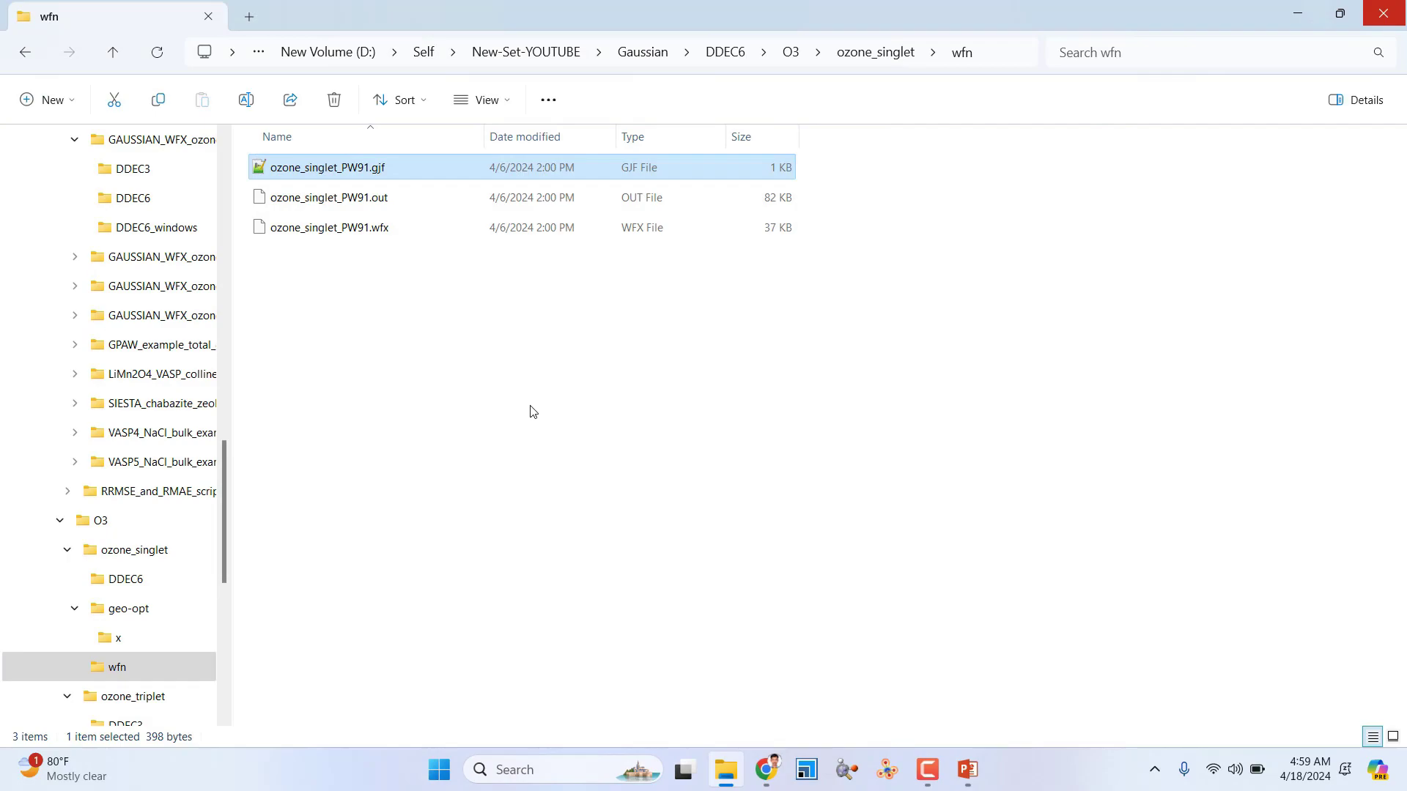
Minimize the wfn folder window and open the Scratch folder inside G09W on the C: drive in a new window.
{"action": "left_click", "coordinate": [371, 200]}
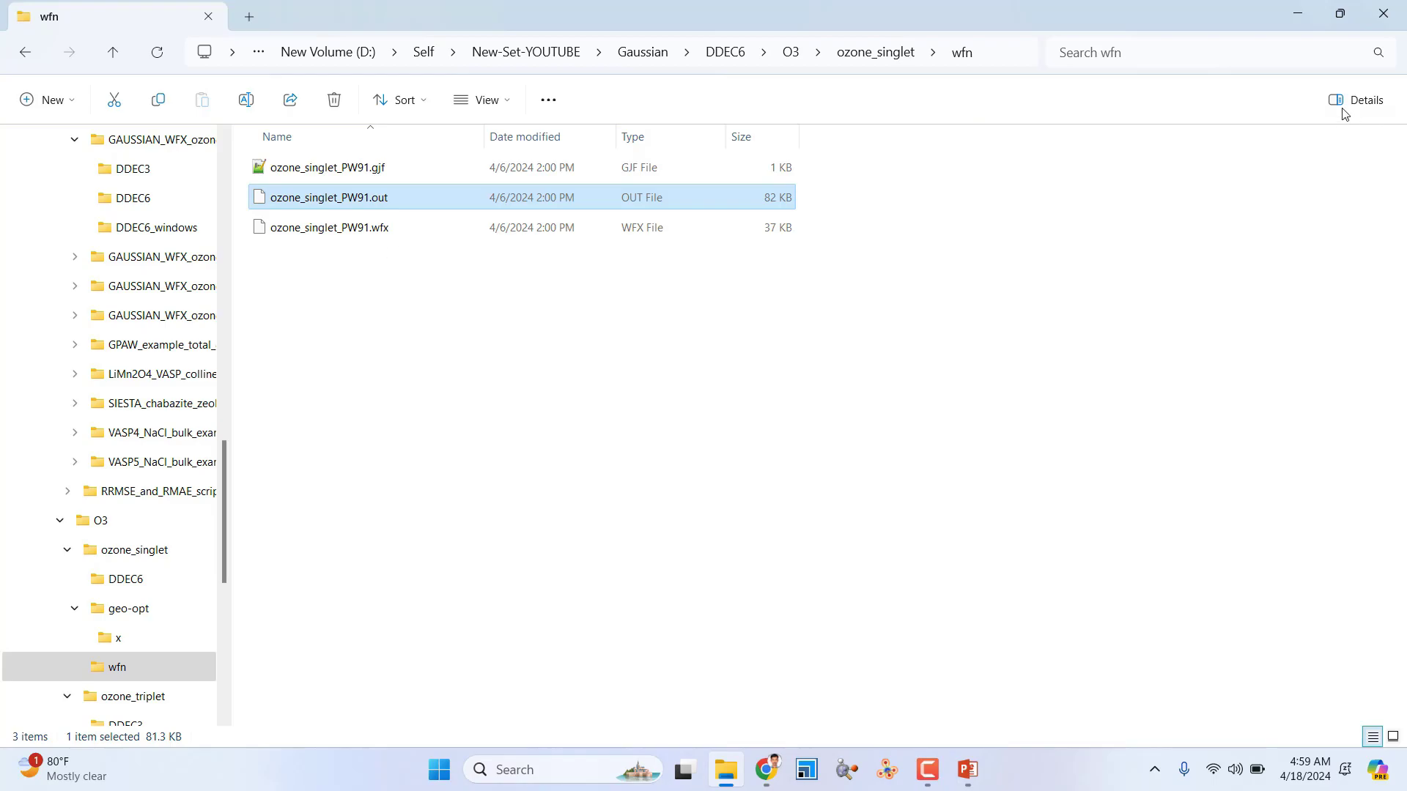
{"action": "left_click", "coordinate": [1298, 14]}
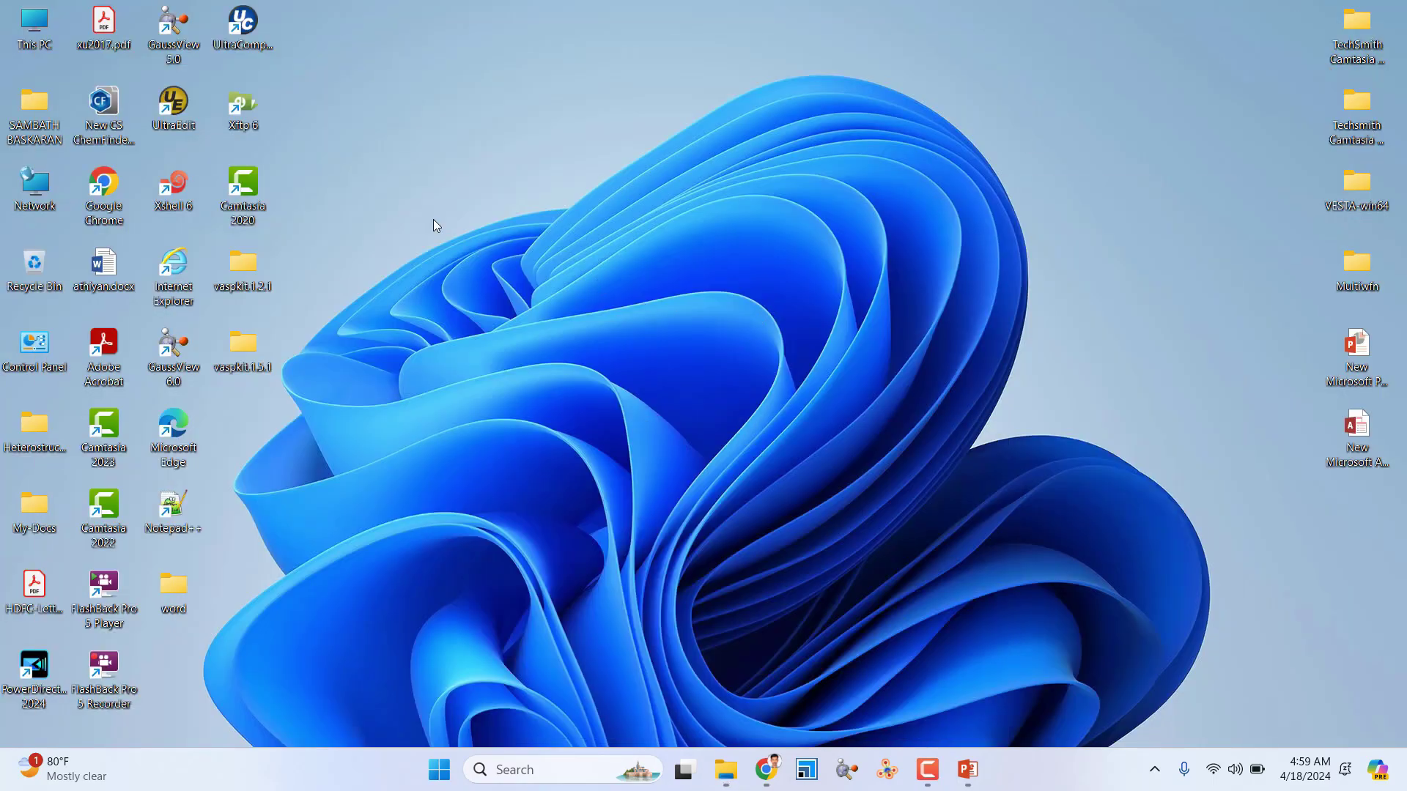
{"action": "double_click", "coordinate": [47, 41]}
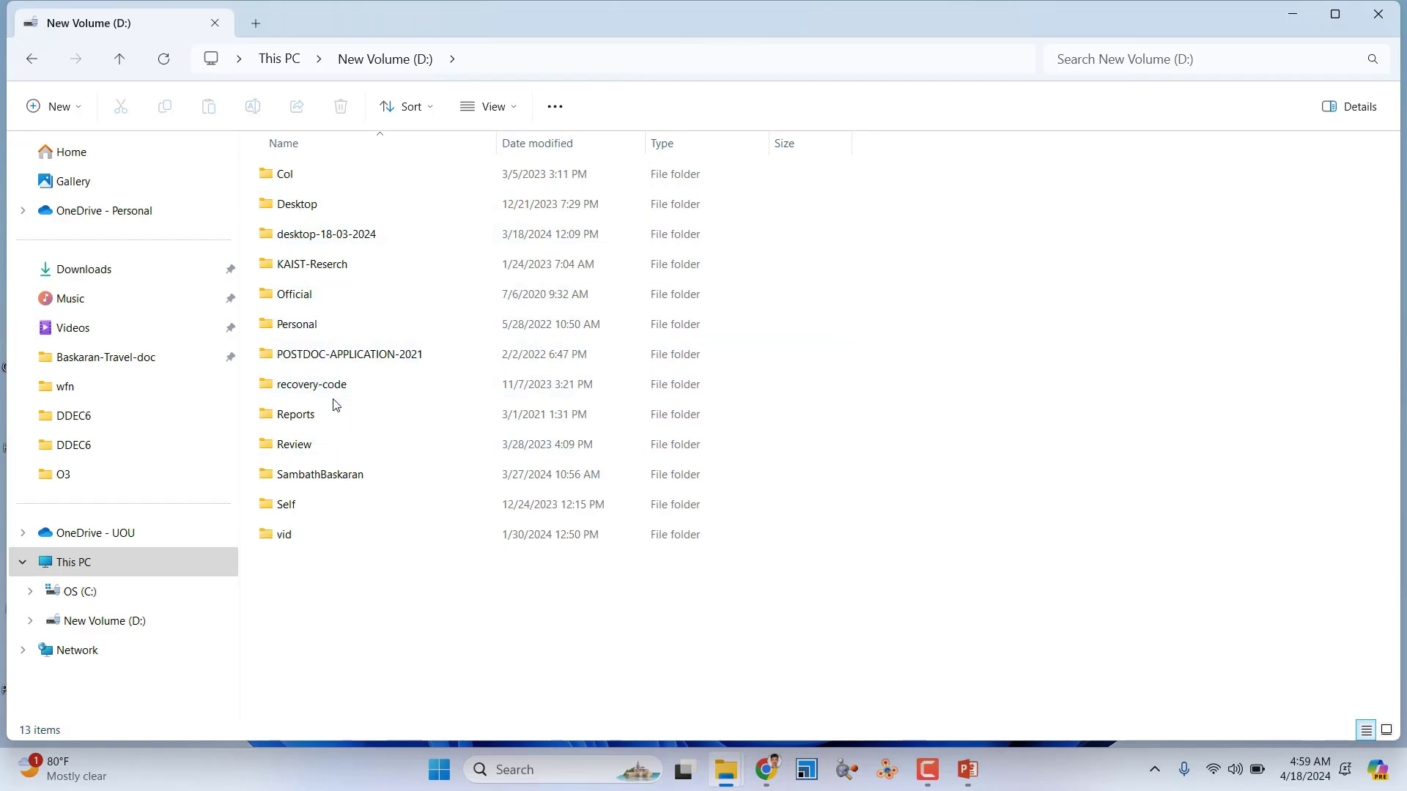
{"action": "left_click", "coordinate": [270, 61]}
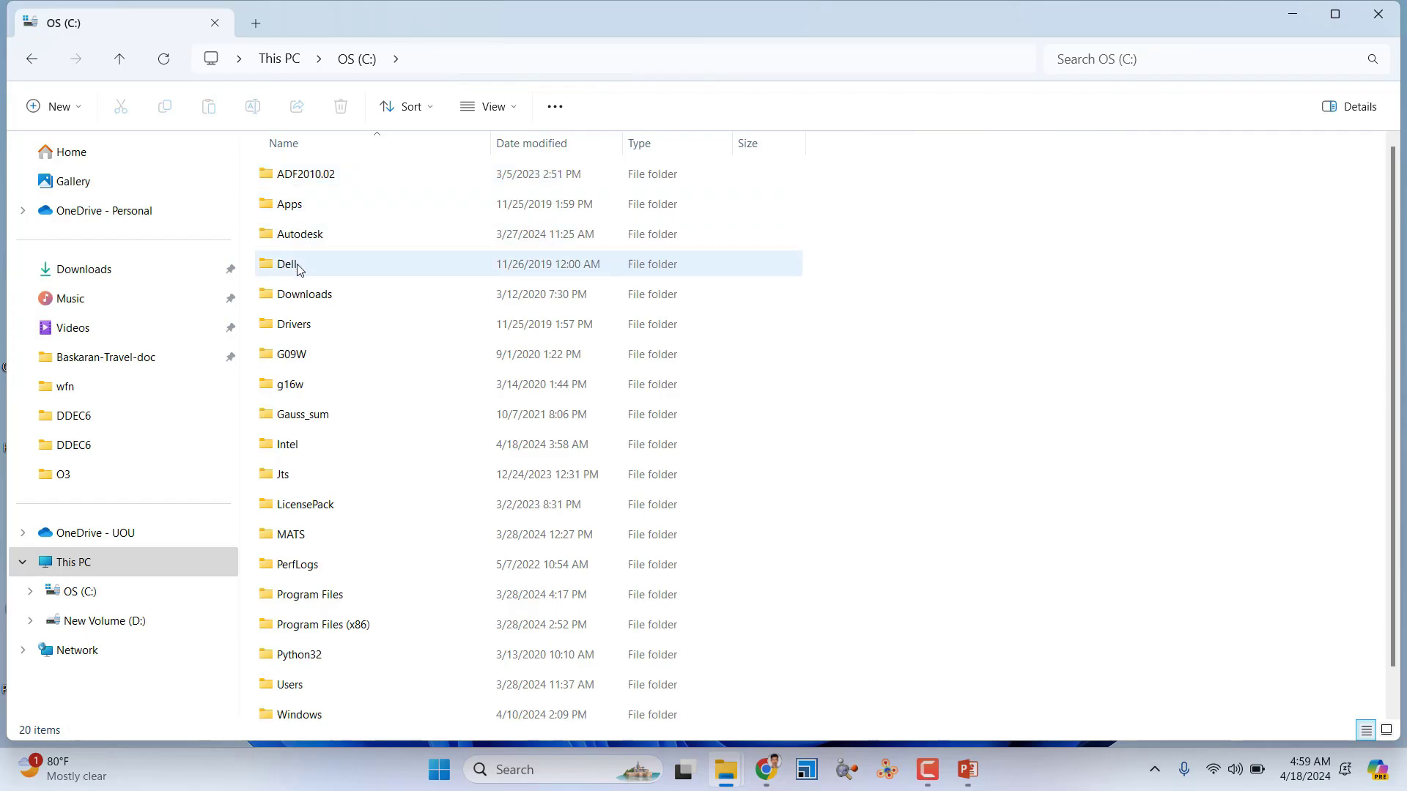
{"action": "left_click", "coordinate": [307, 354]}
{"action": "double_click", "coordinate": [305, 354]}
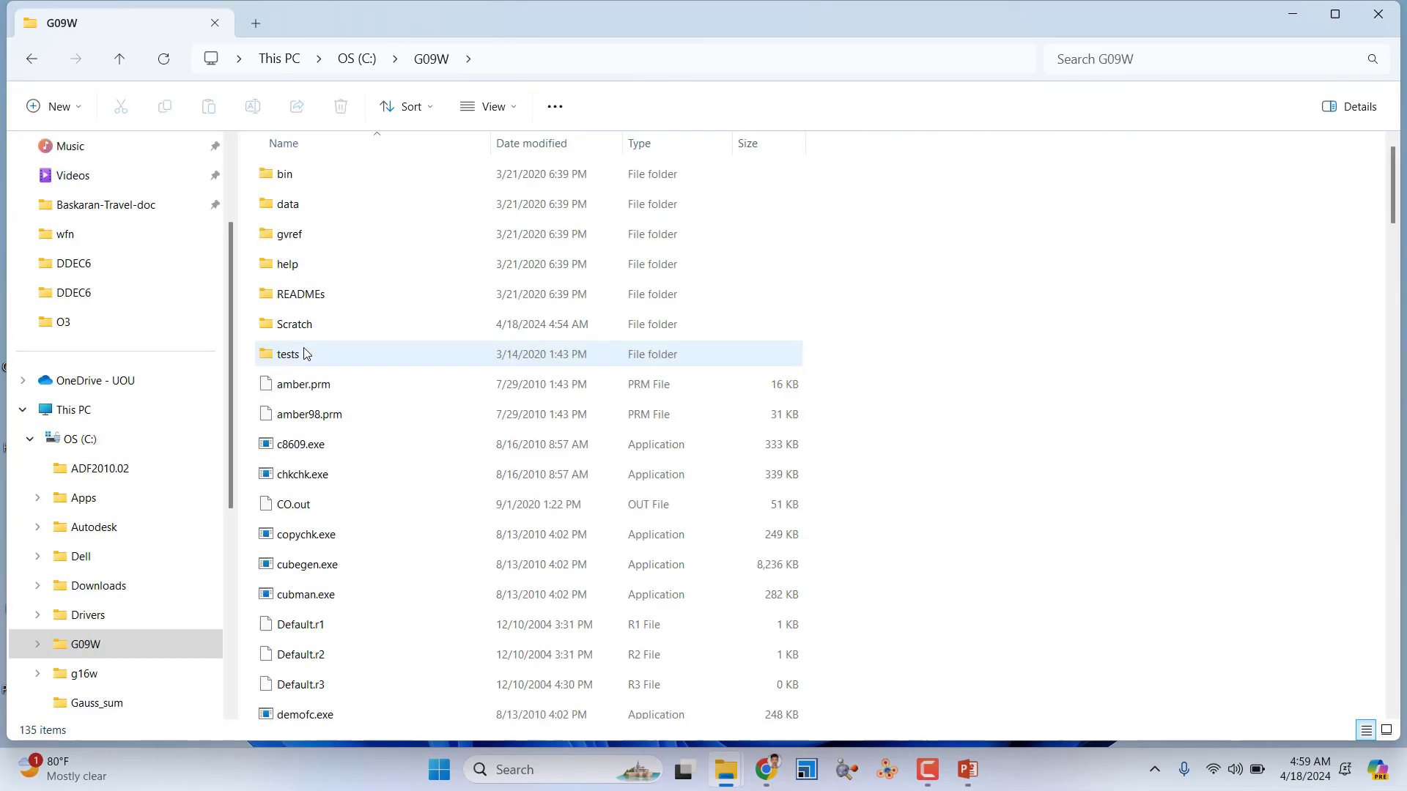
{"action": "double_click", "coordinate": [305, 330]}
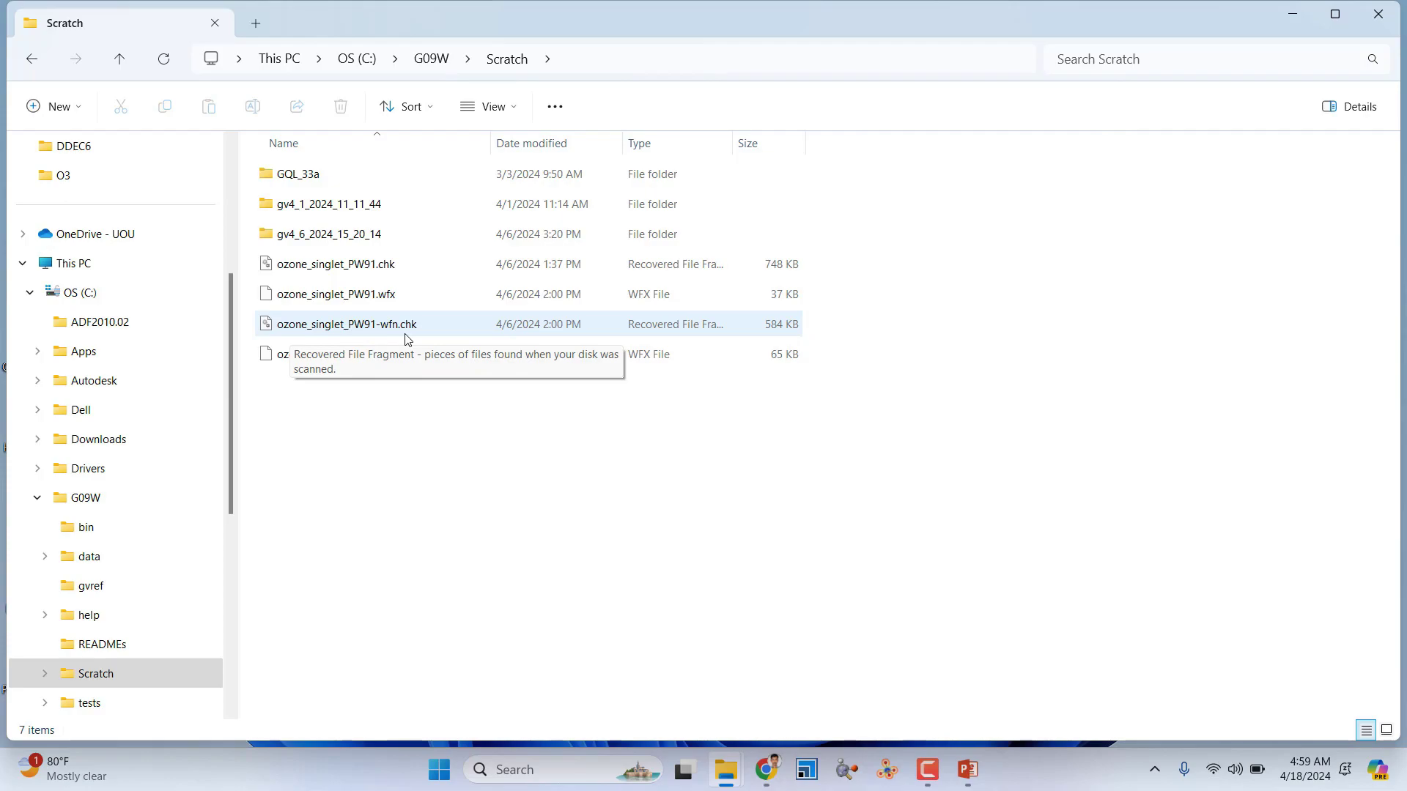
Locate ozone_singlet_PW91-wfn.chk and ozone_singlet_PW91.wfx in the Scratch folder and close its window.
{"action": "left_click", "coordinate": [344, 336]}
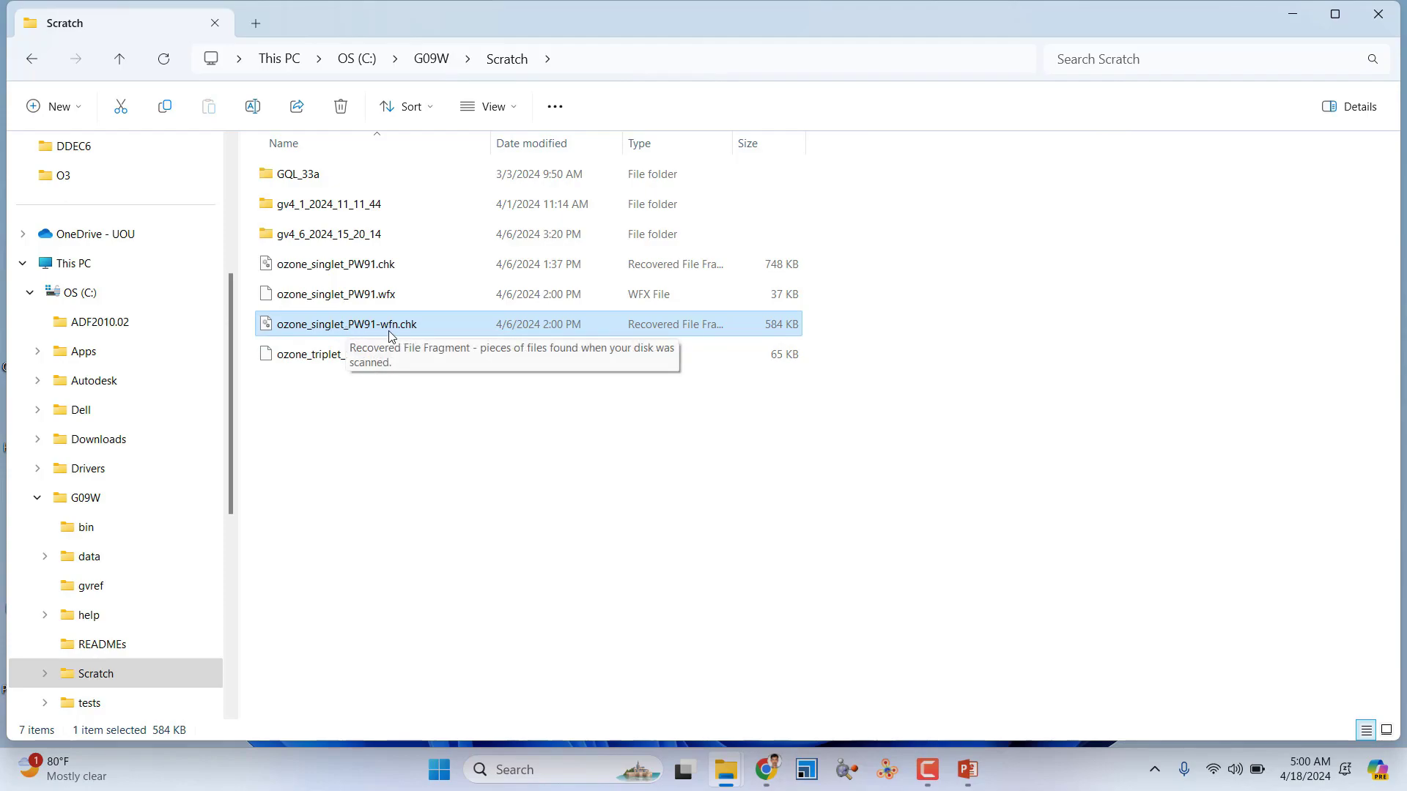
{"action": "left_click", "coordinate": [325, 300]}
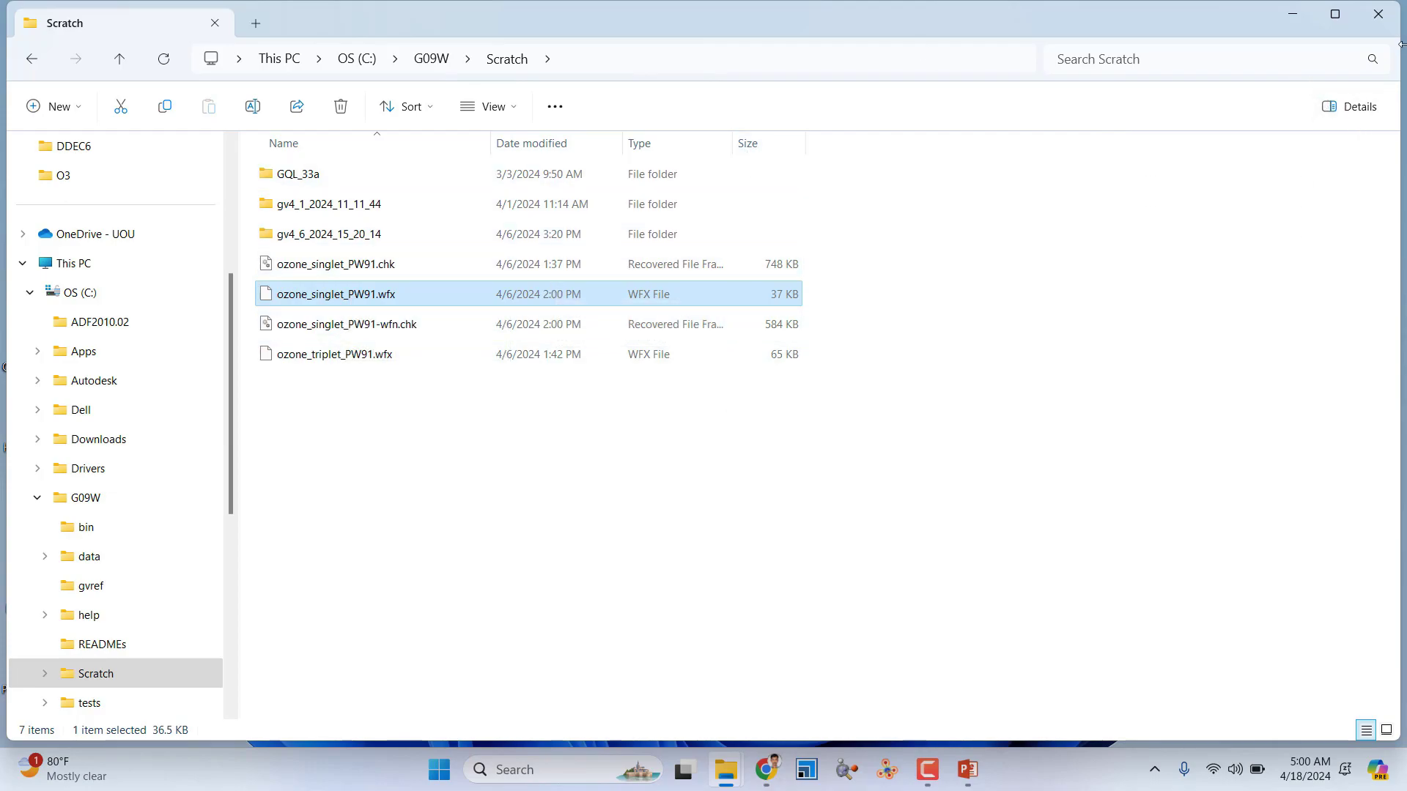
{"action": "left_click", "coordinate": [1378, 14]}
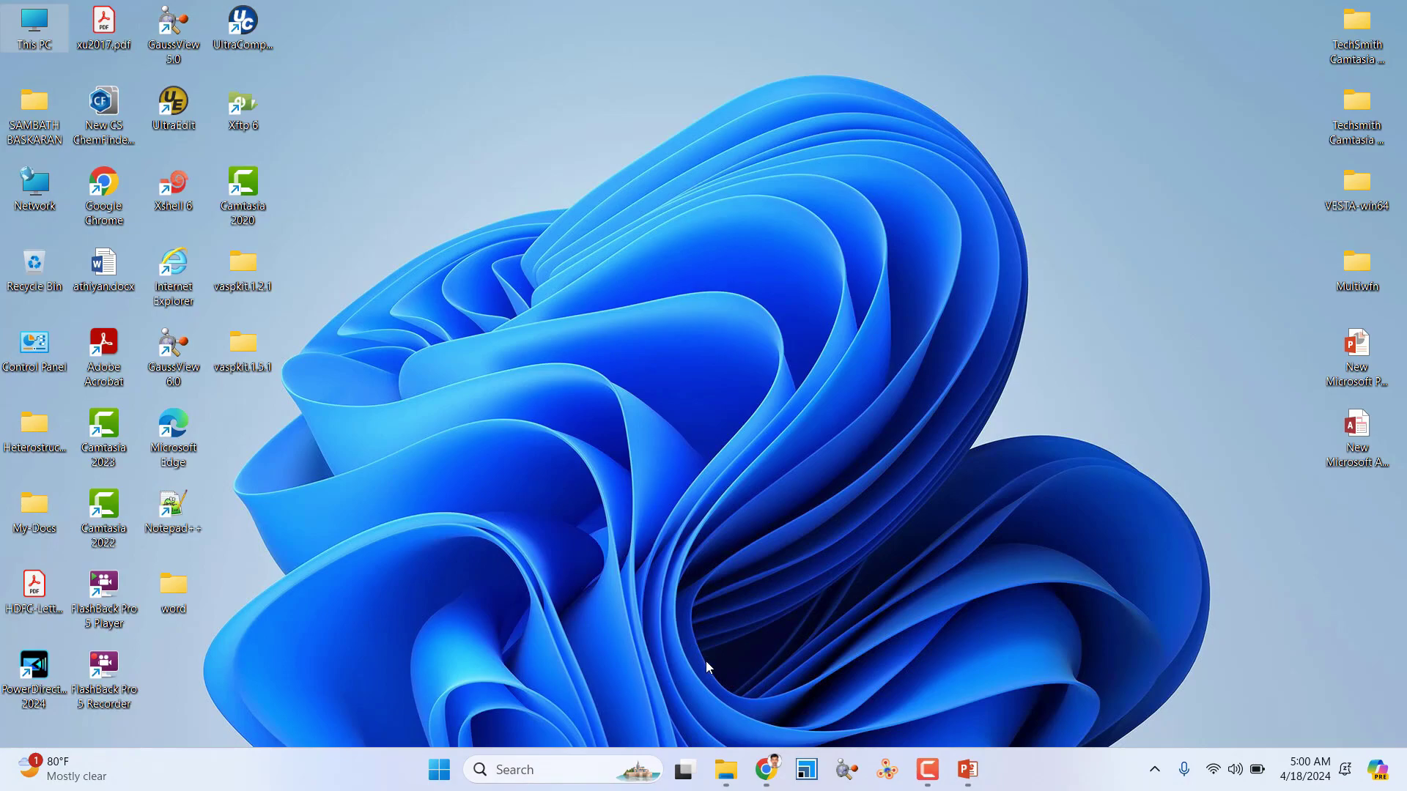
Return to the wfn folder window and select ozone_singlet_PW91.wfx.
{"action": "left_click", "coordinate": [725, 769]}
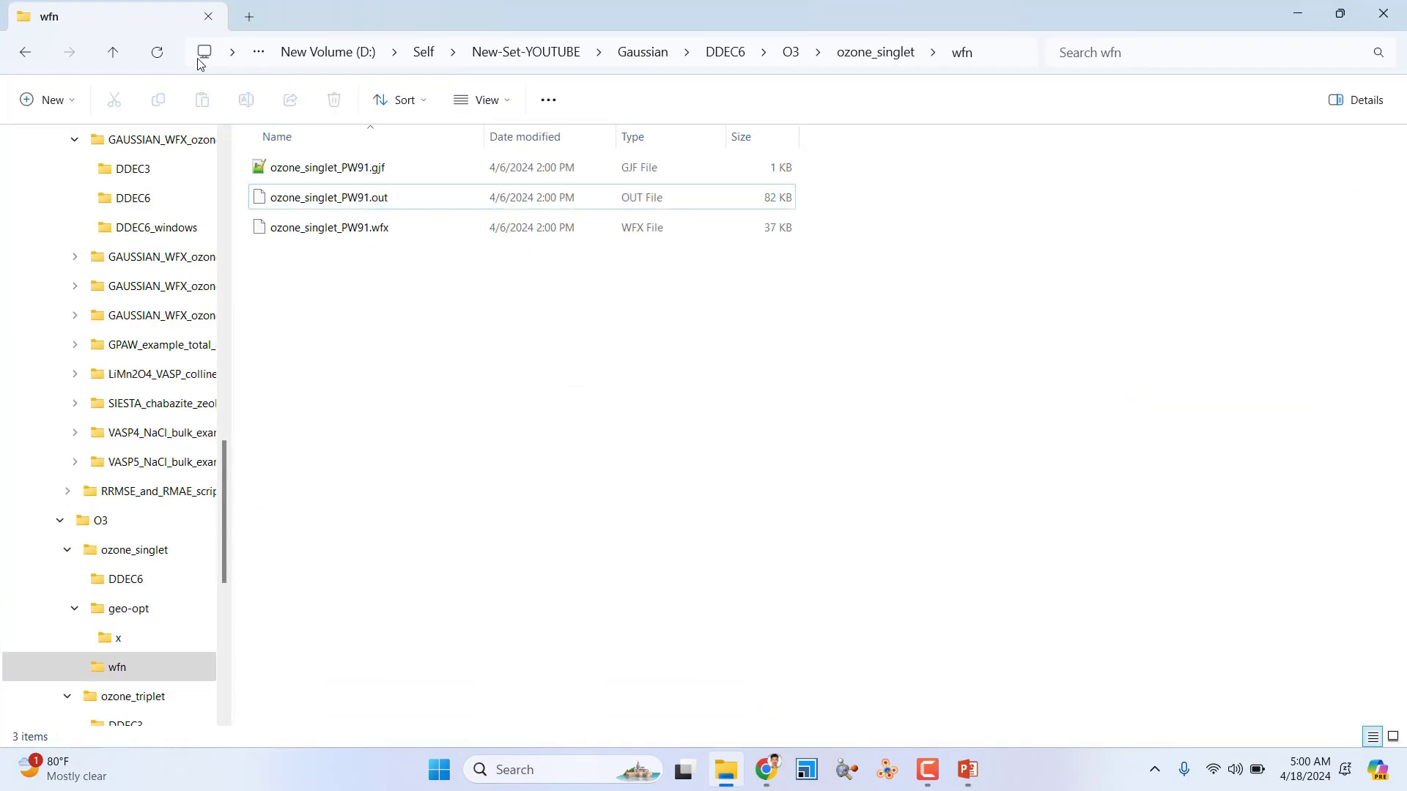
{"action": "left_click", "coordinate": [353, 231]}
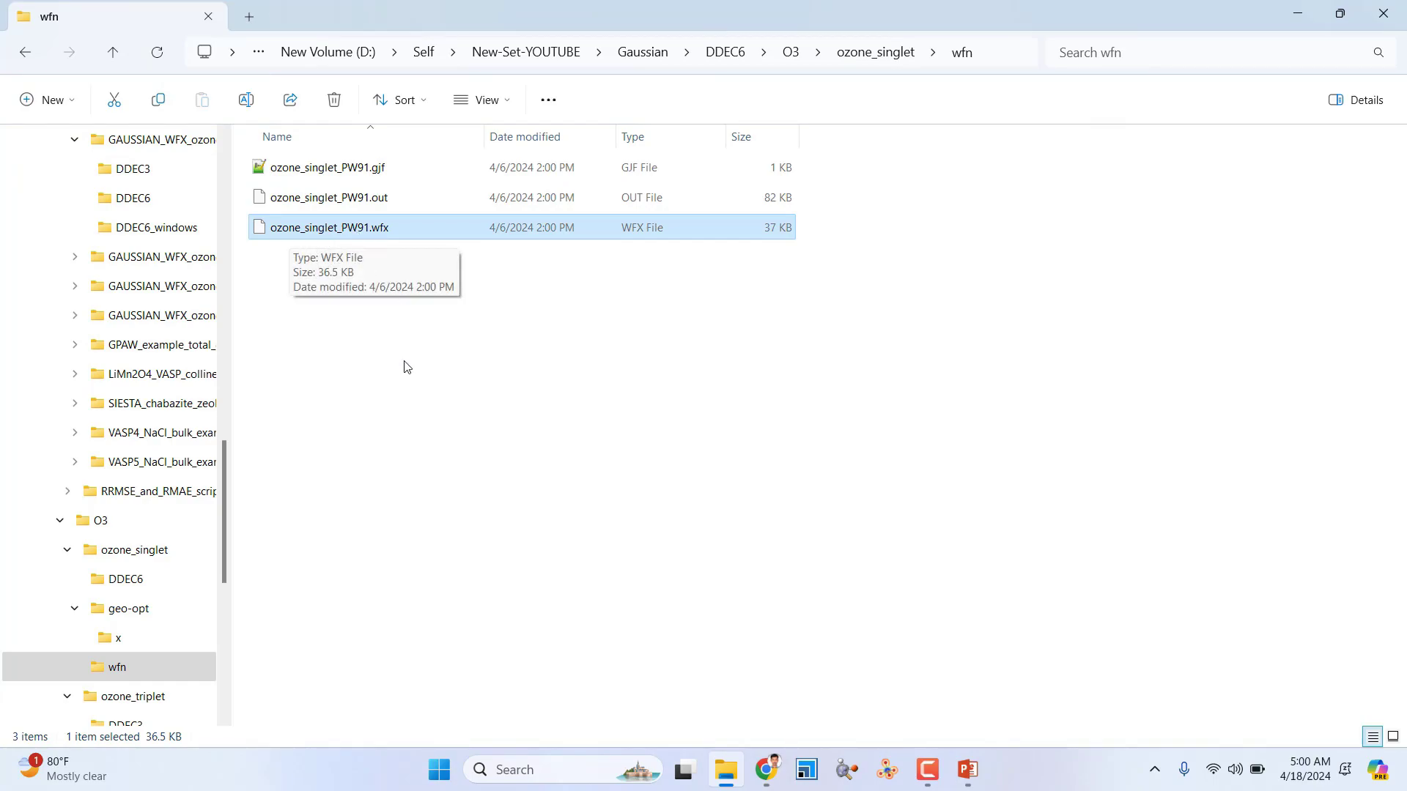
Open the DDEC6 folder inside ozone_singlet and select job_control.txt together with the Chargemol 64-bit serial command-line executable.
{"action": "left_click", "coordinate": [421, 383]}
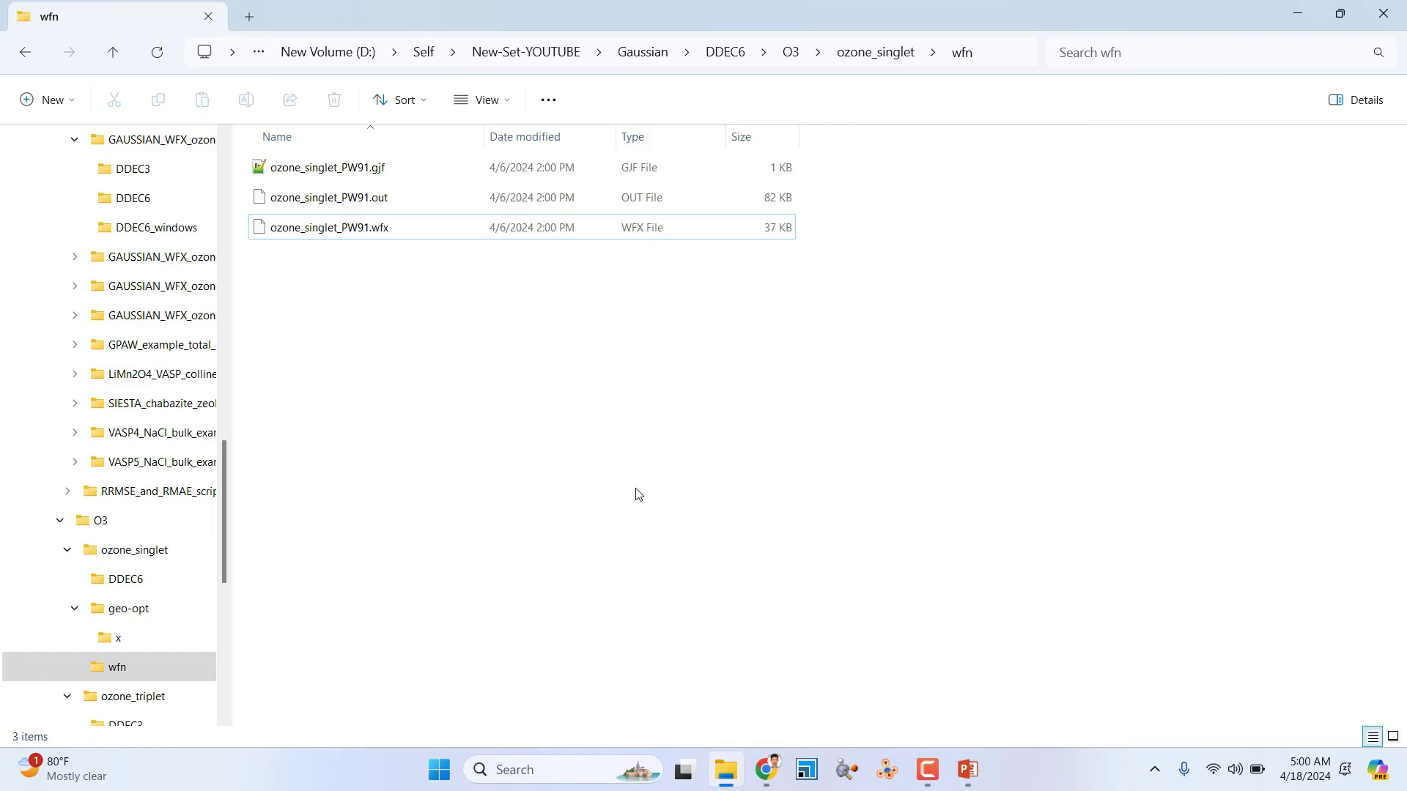
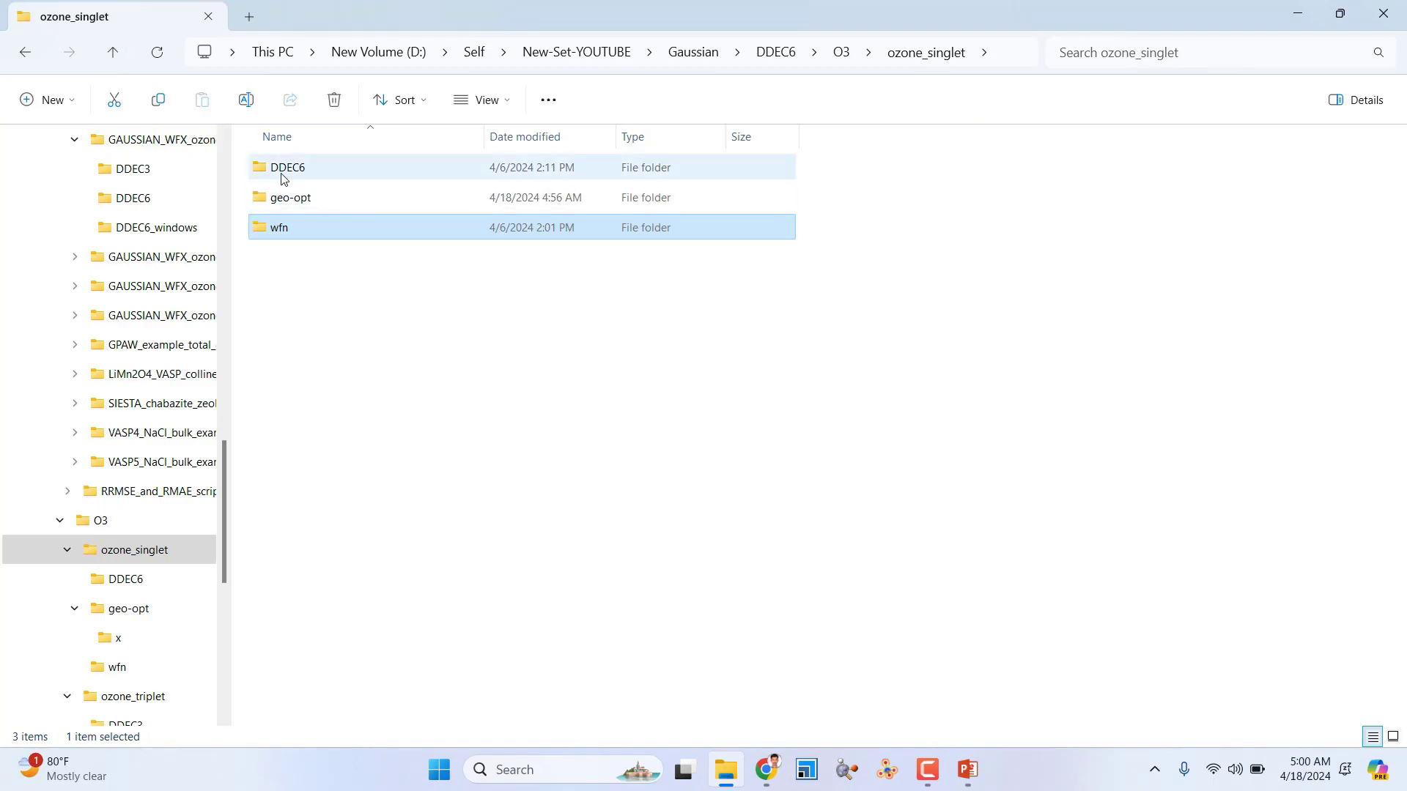
{"action": "double_click", "coordinate": [287, 175]}
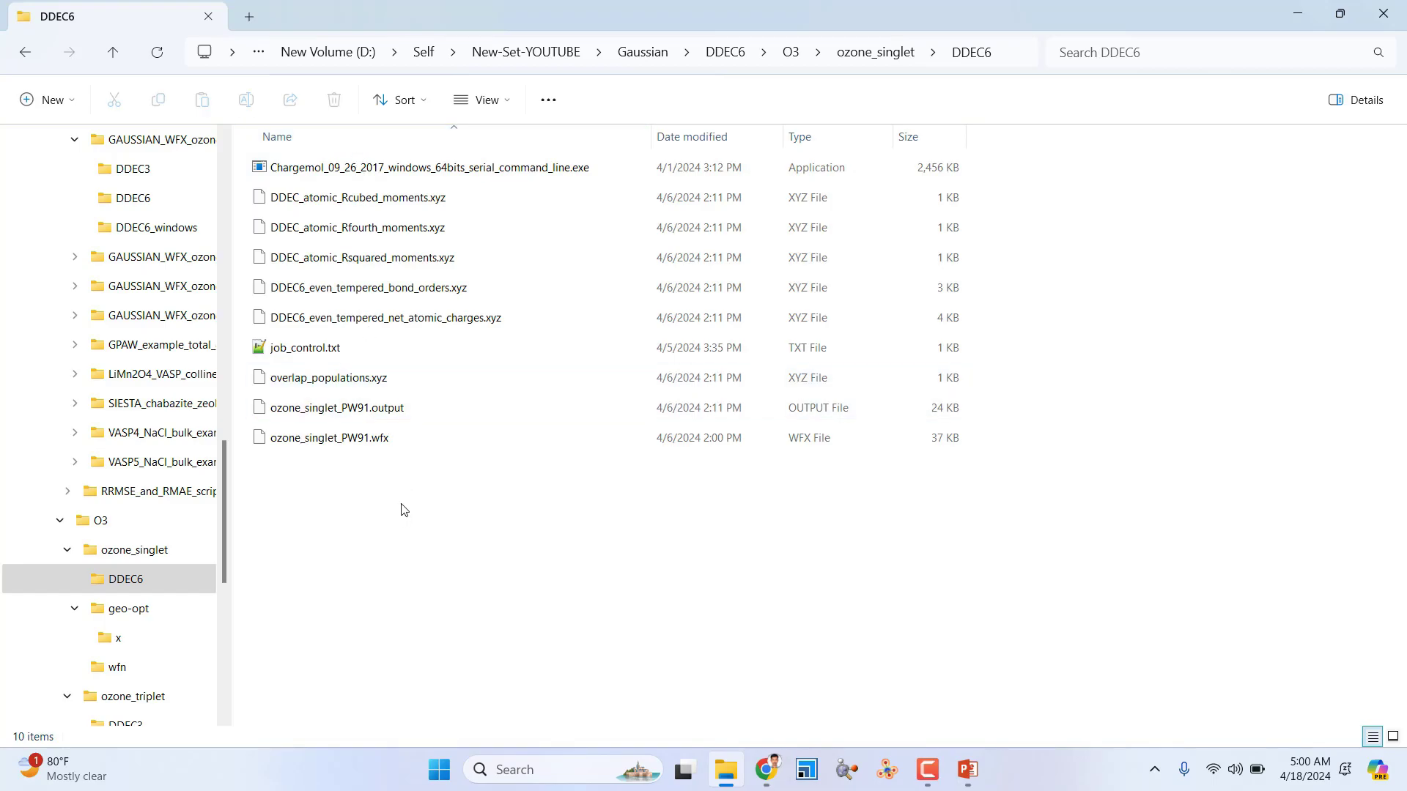
{"action": "left_click", "coordinate": [303, 351]}
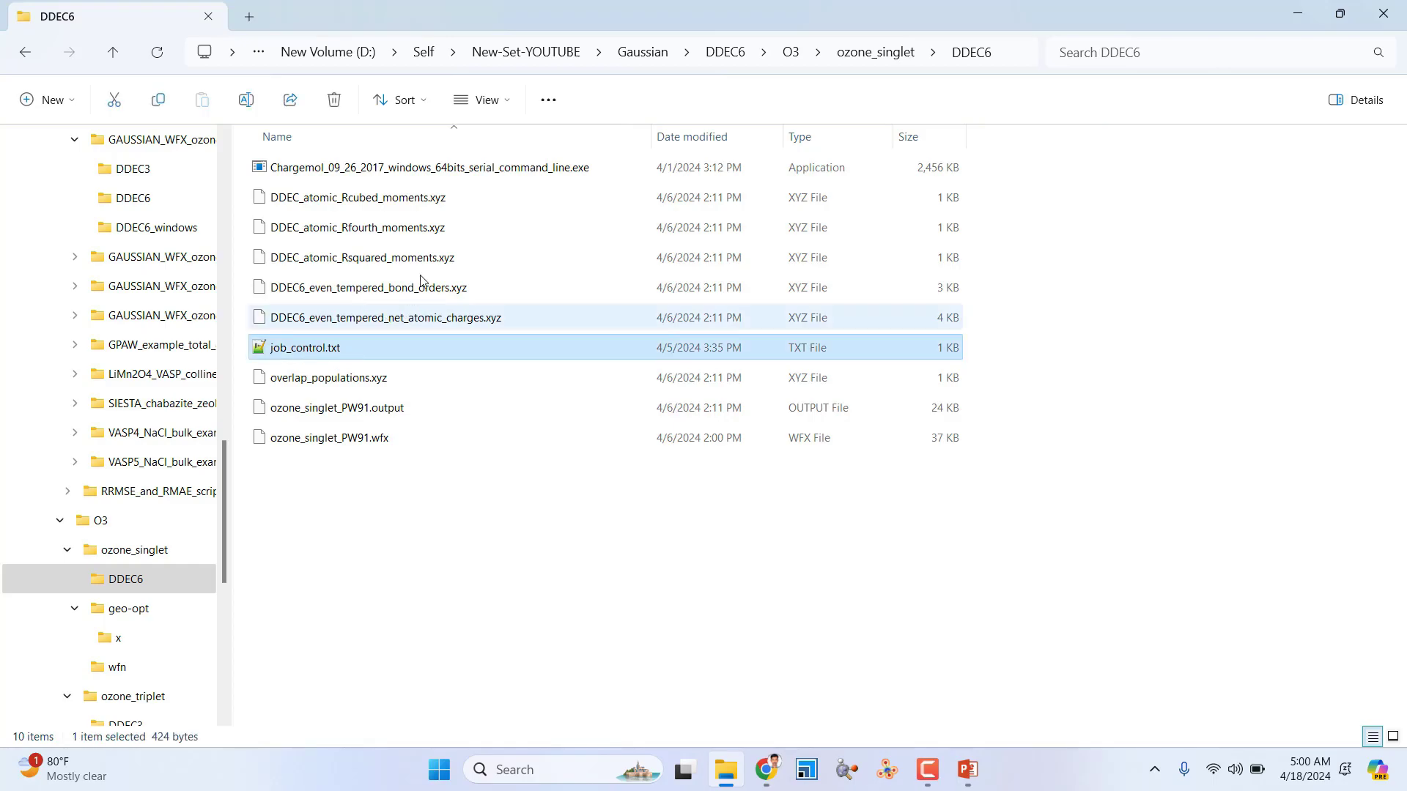
{"action": "left_click", "coordinate": [442, 174], "text": "ctrl"}
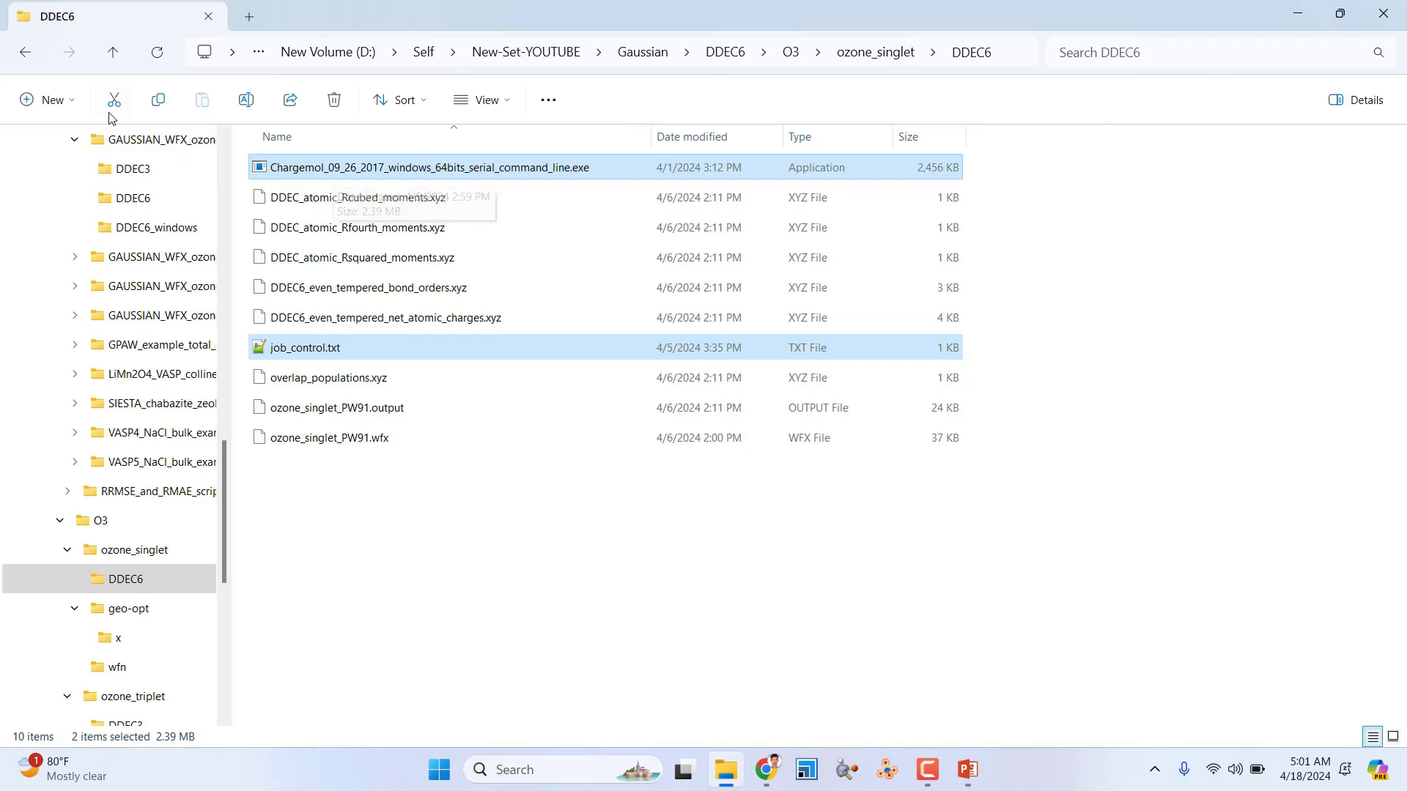
Go up to the main DDEC6 folder, open chargemol_09_26_2017 and select its atomic_densities folder.
{"action": "left_click", "coordinate": [115, 53]}
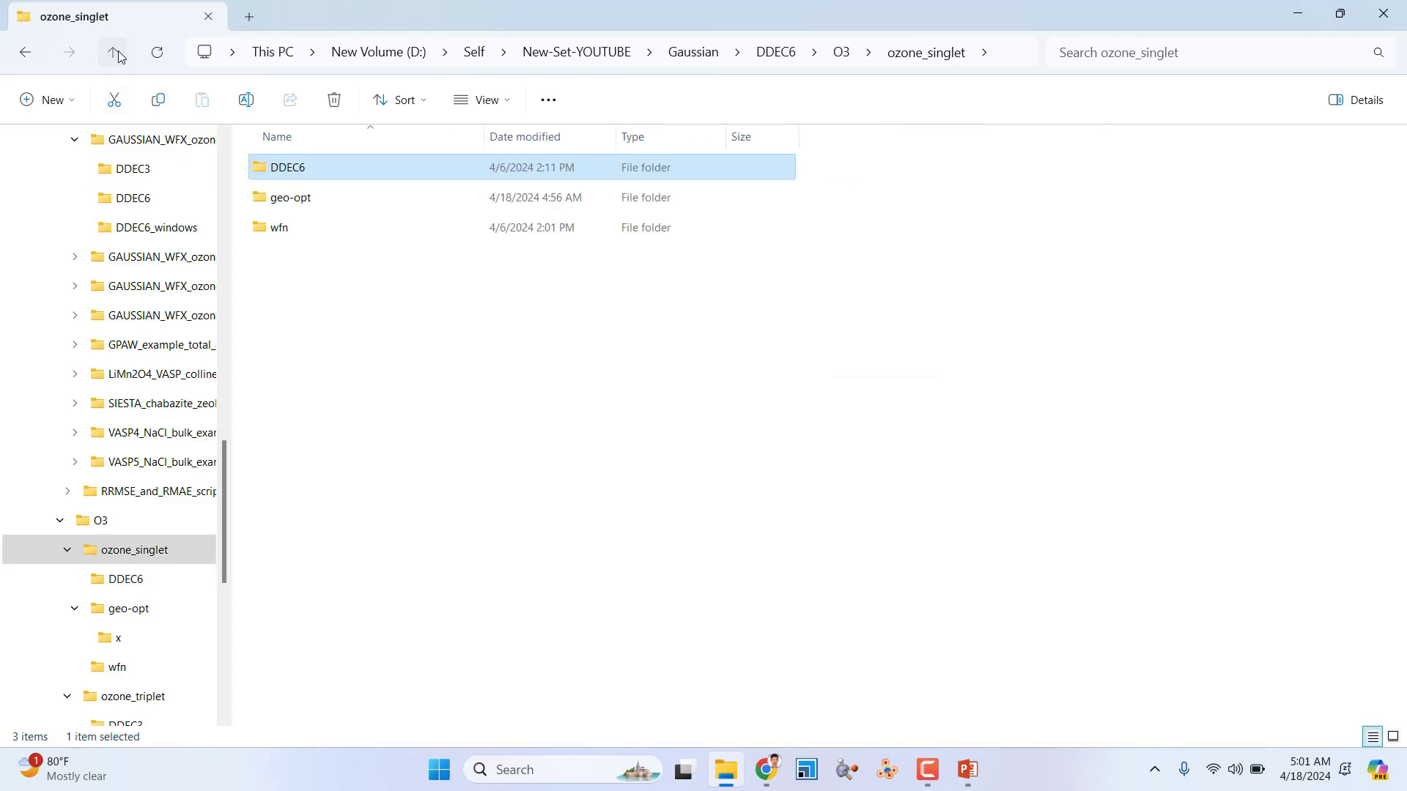
{"action": "left_click", "coordinate": [117, 51]}
{"action": "left_click", "coordinate": [117, 54]}
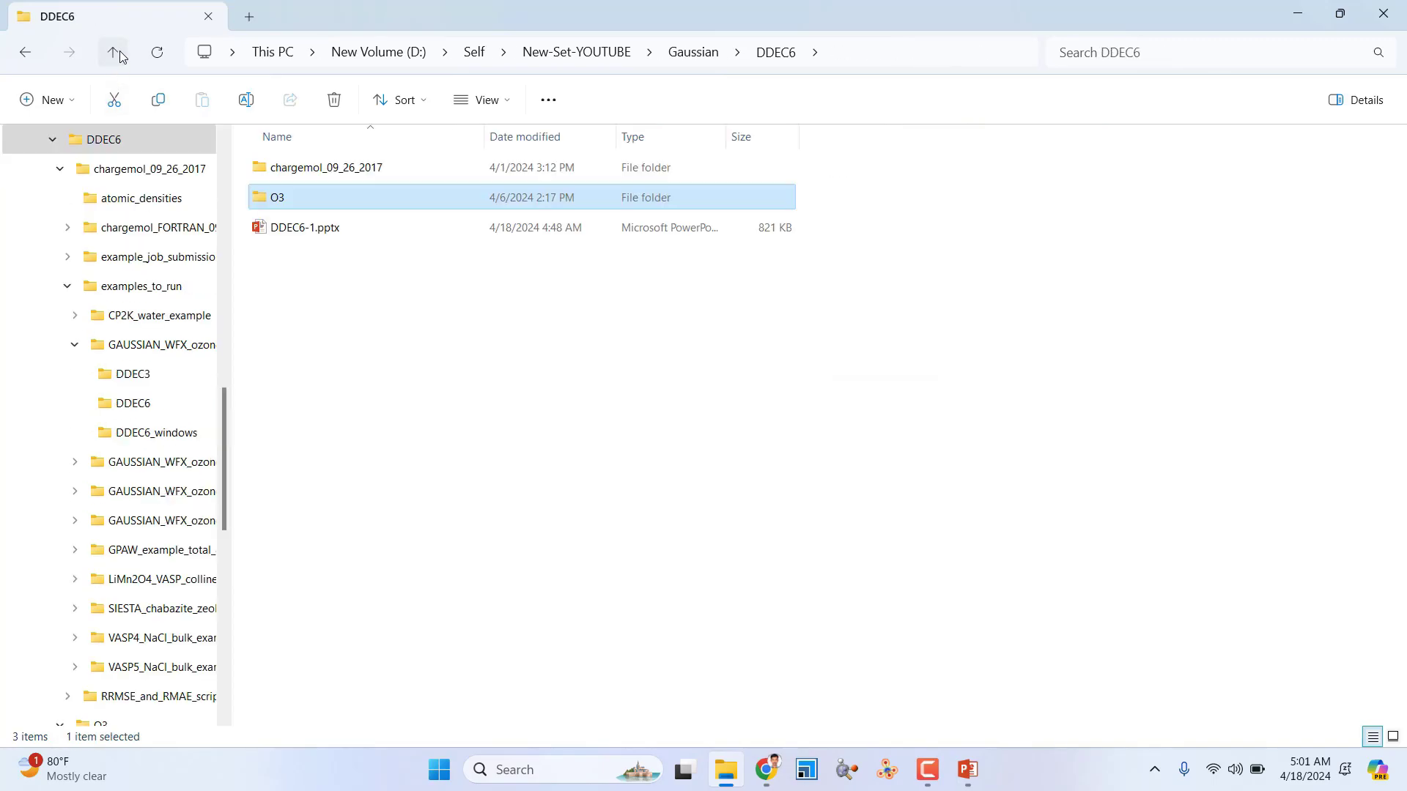
{"action": "double_click", "coordinate": [334, 177]}
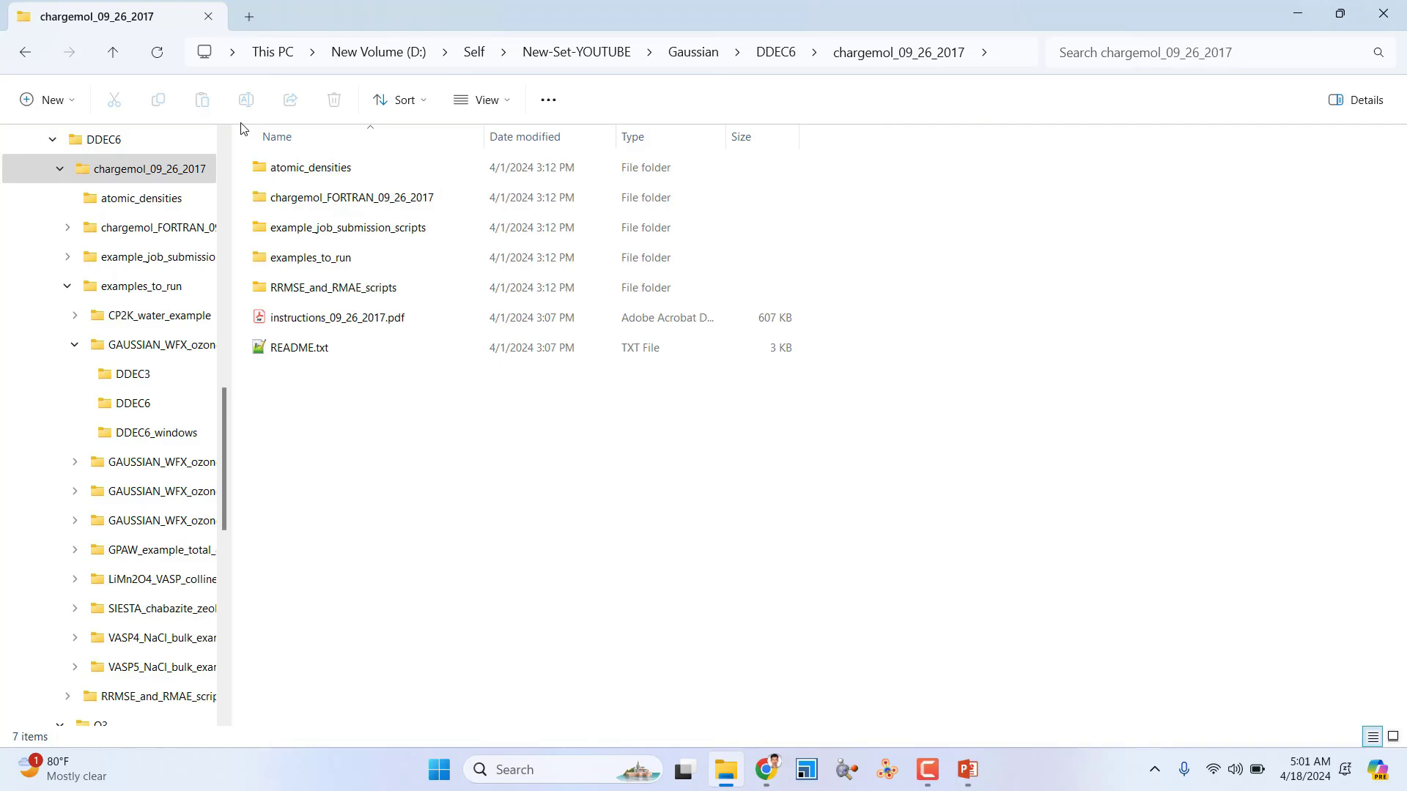
{"action": "left_click", "coordinate": [319, 170]}
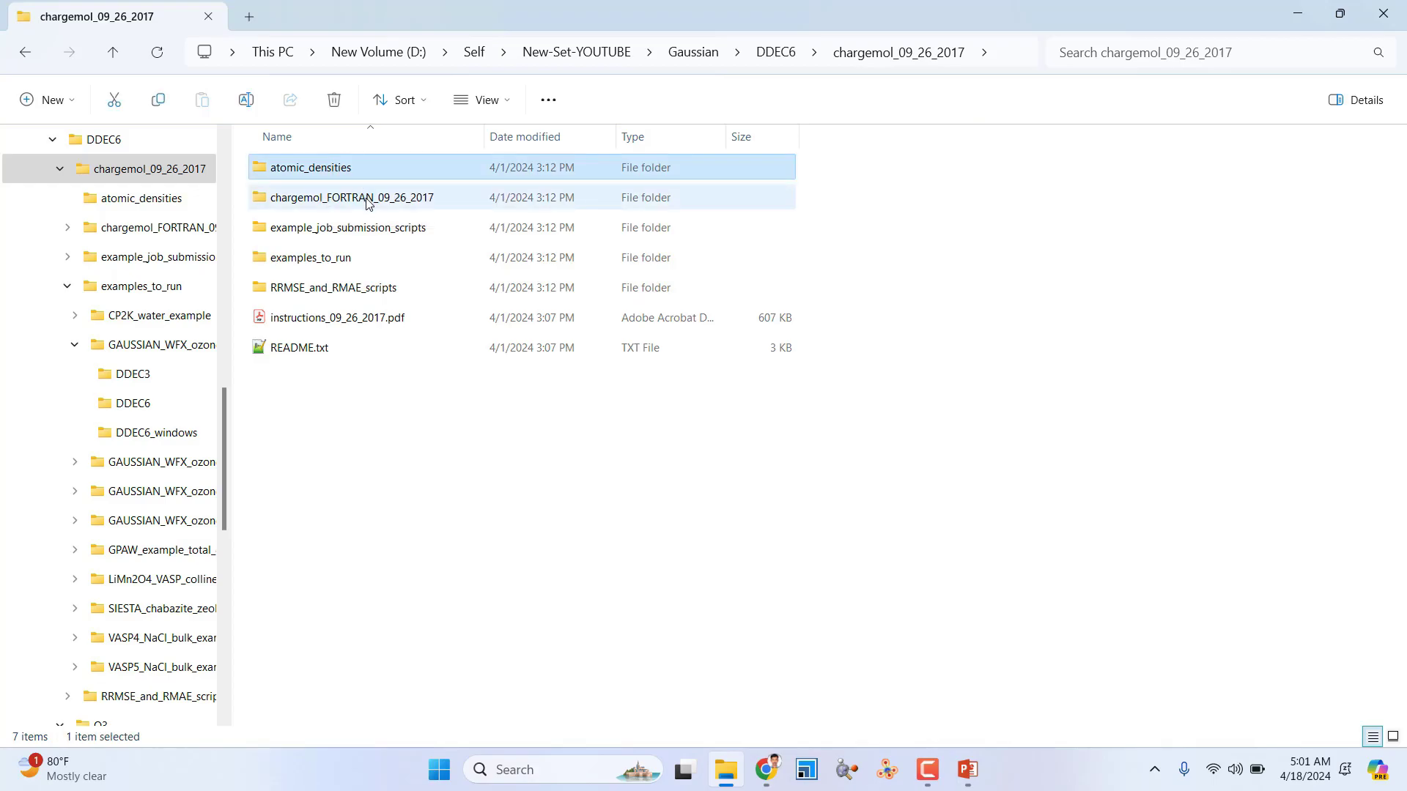
Open the windows folder of compiled_binaries inside chargemol_FORTRAN_09_26_2017.
{"action": "double_click", "coordinate": [334, 208]}
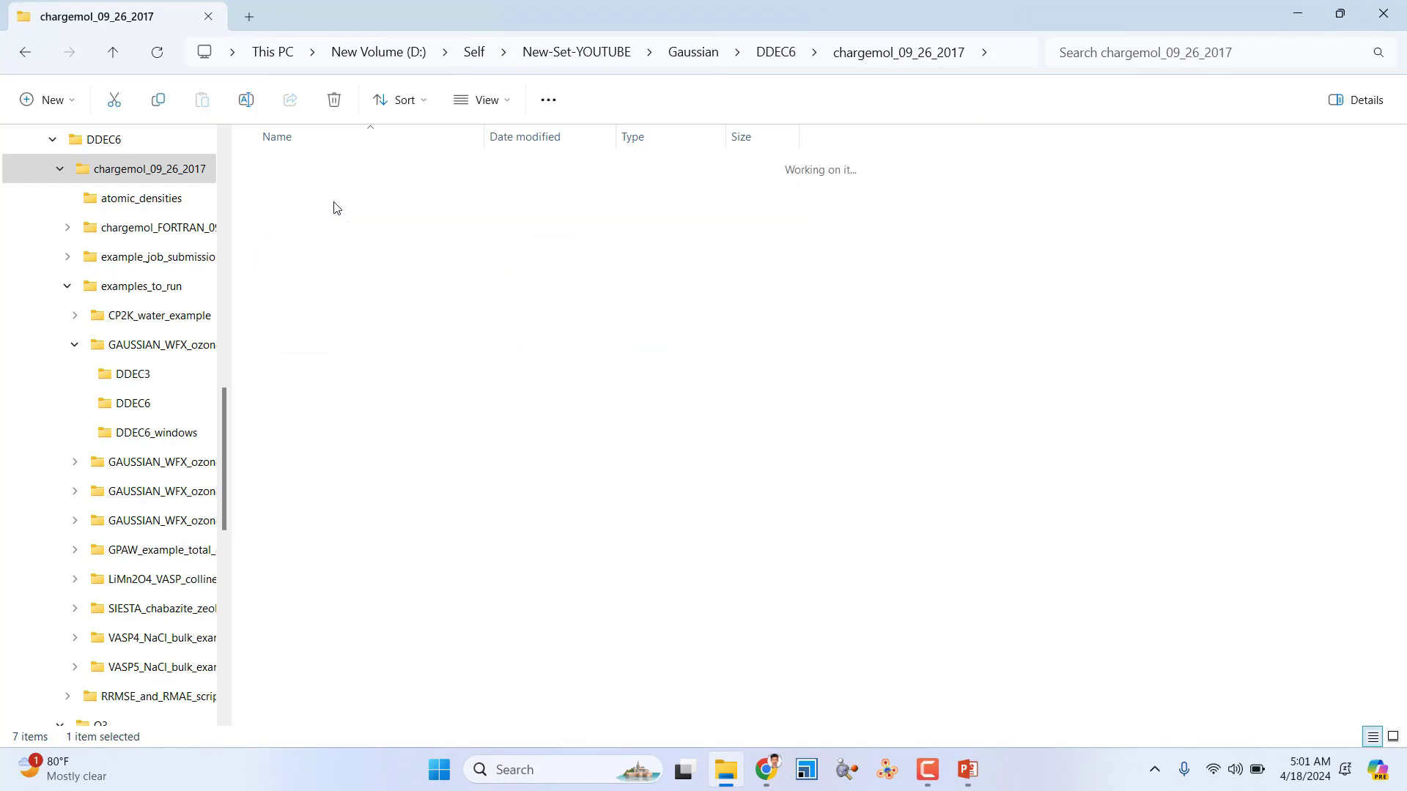
{"action": "left_click", "coordinate": [334, 205]}
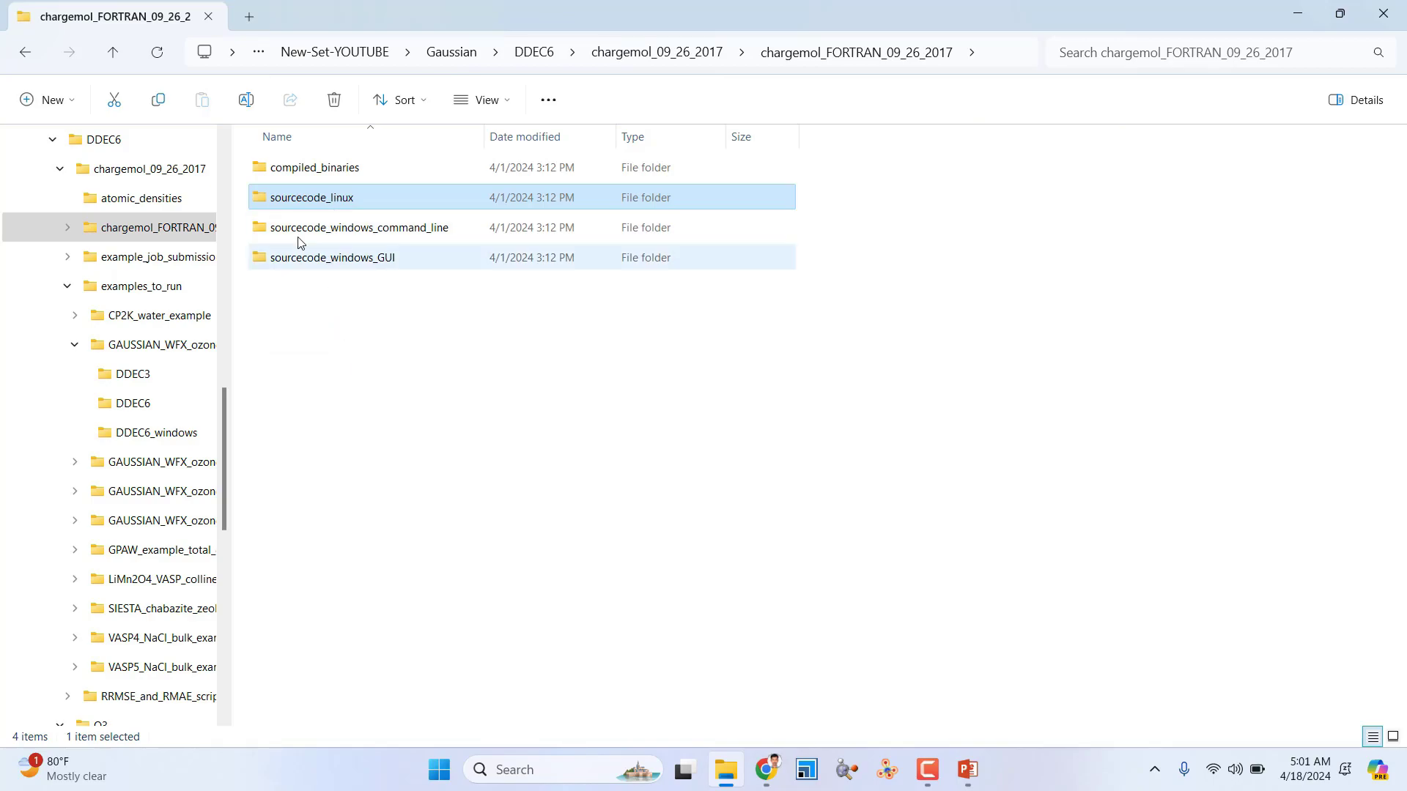
{"action": "left_click", "coordinate": [115, 51]}
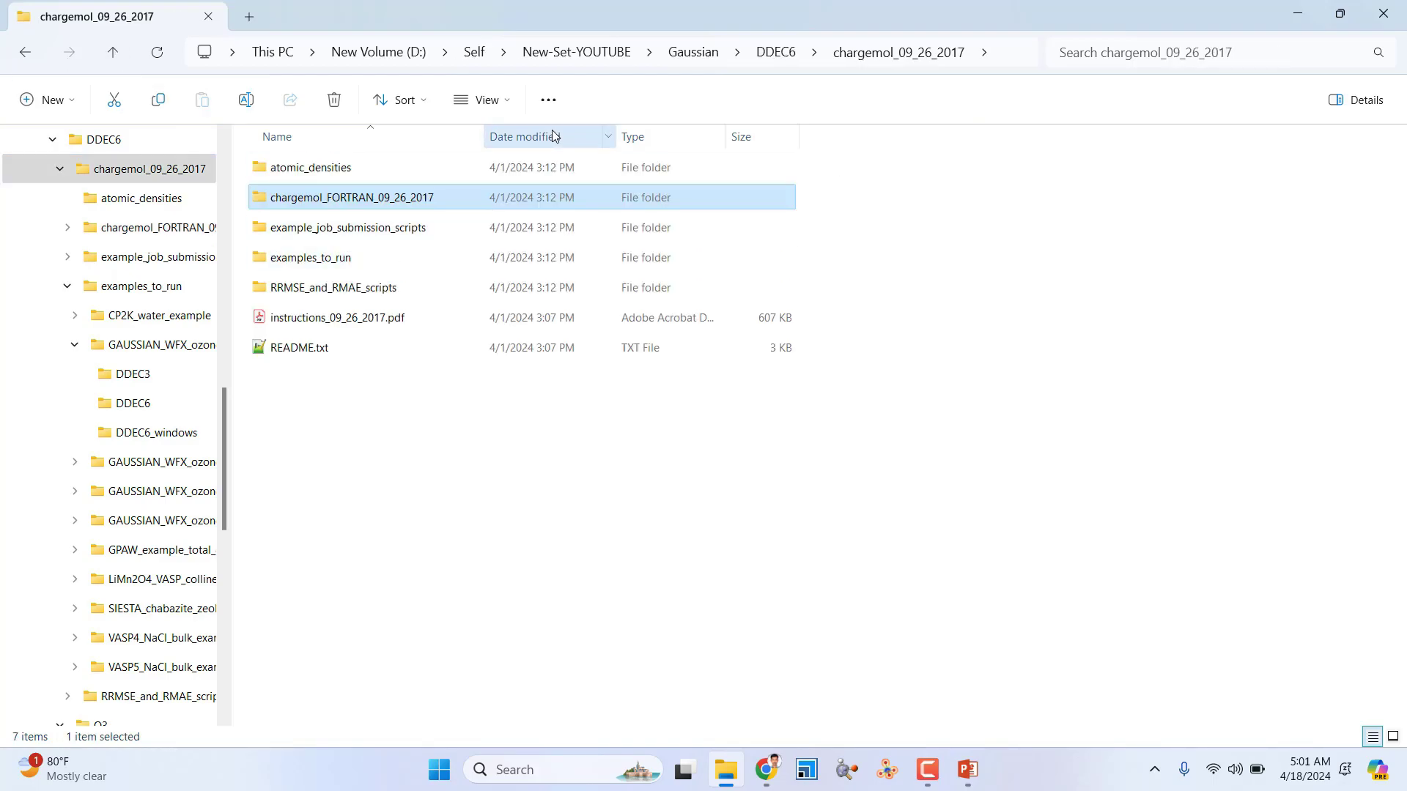
{"action": "double_click", "coordinate": [348, 199]}
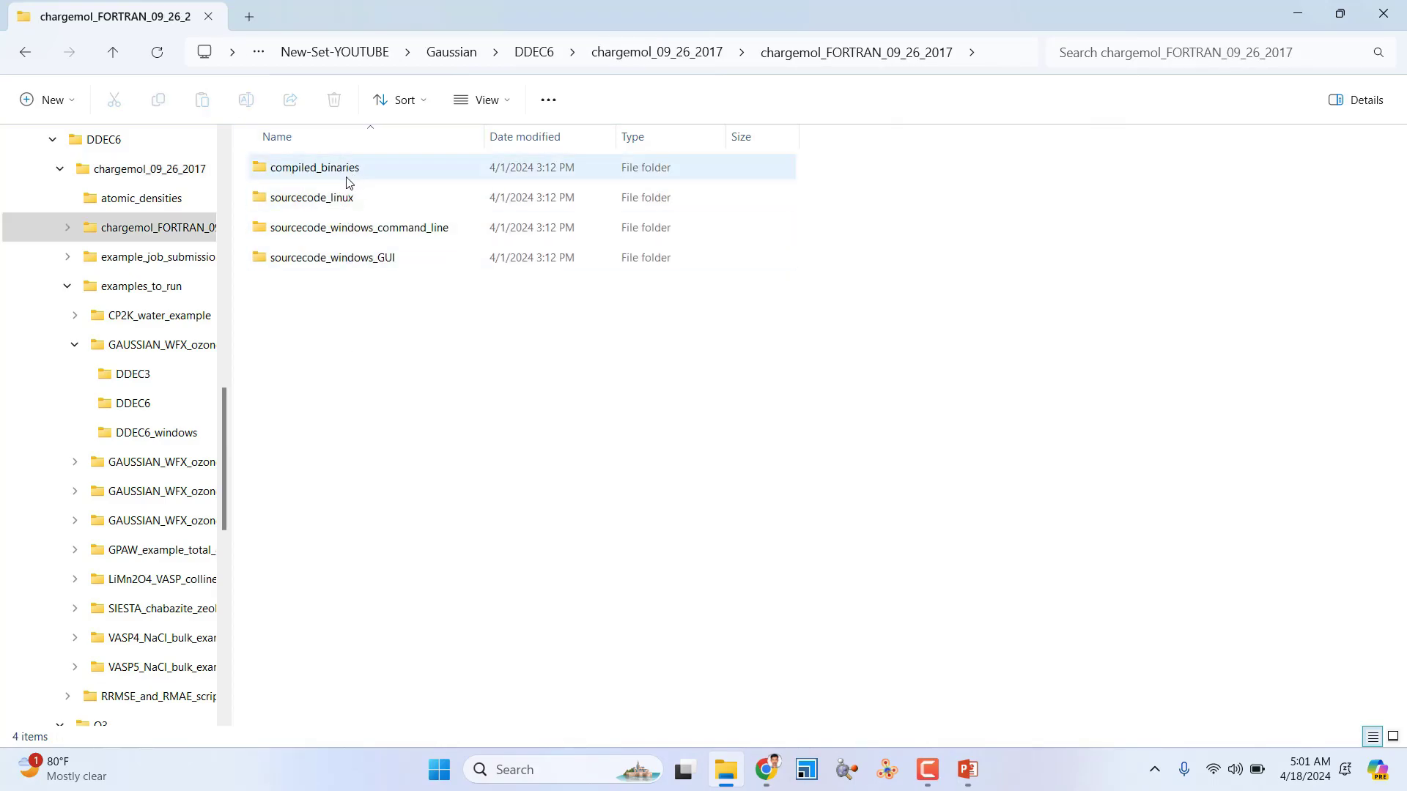
{"action": "double_click", "coordinate": [337, 169]}
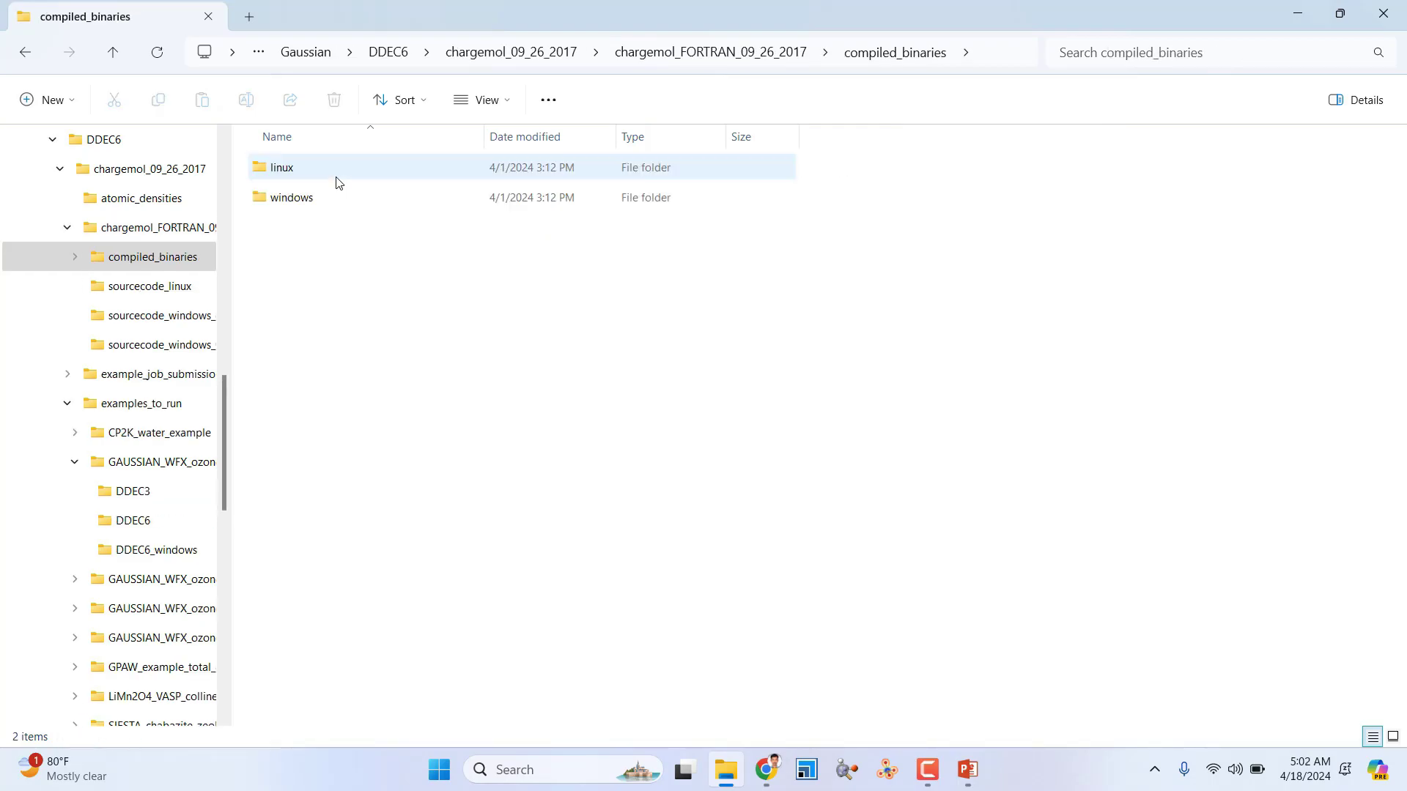
{"action": "left_click", "coordinate": [113, 52]}
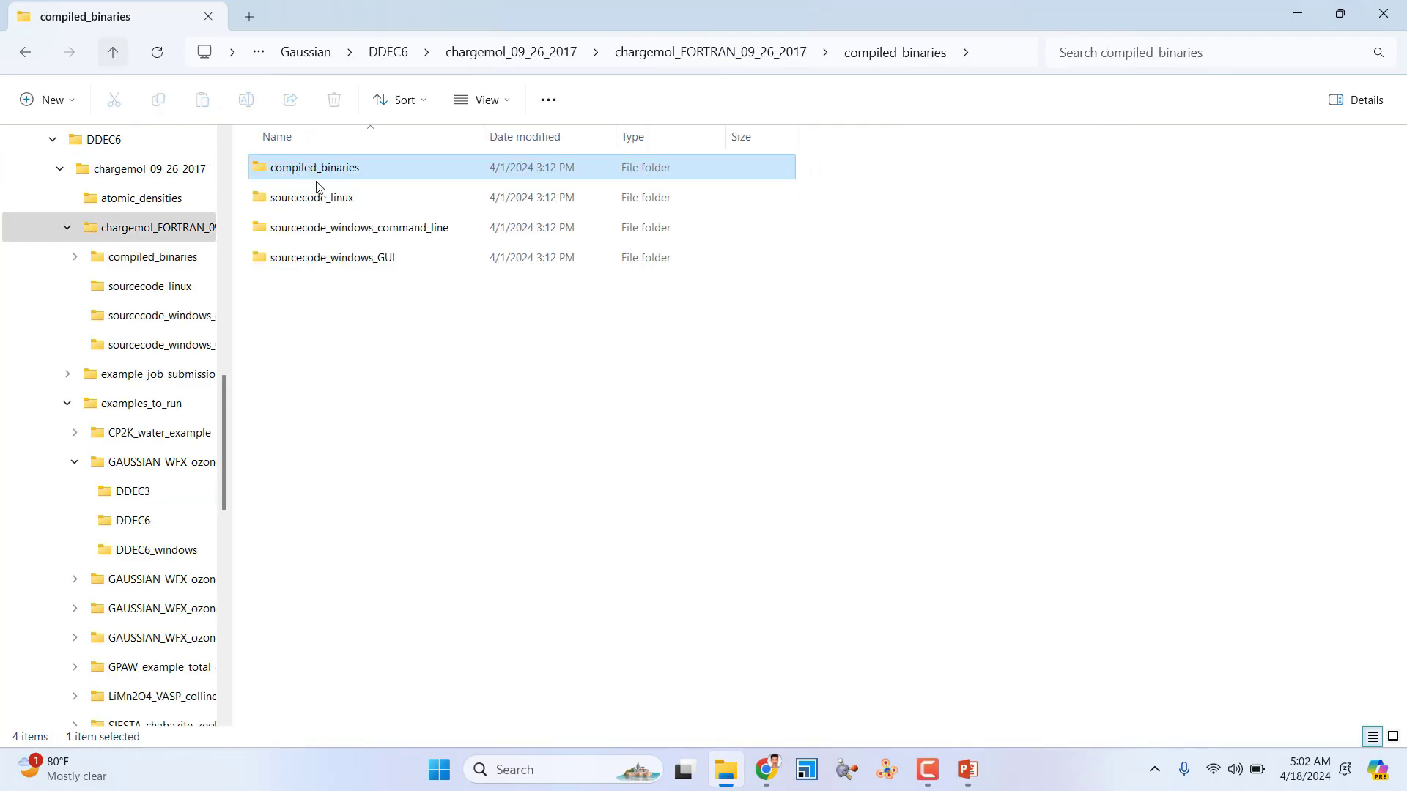
{"action": "double_click", "coordinate": [344, 178]}
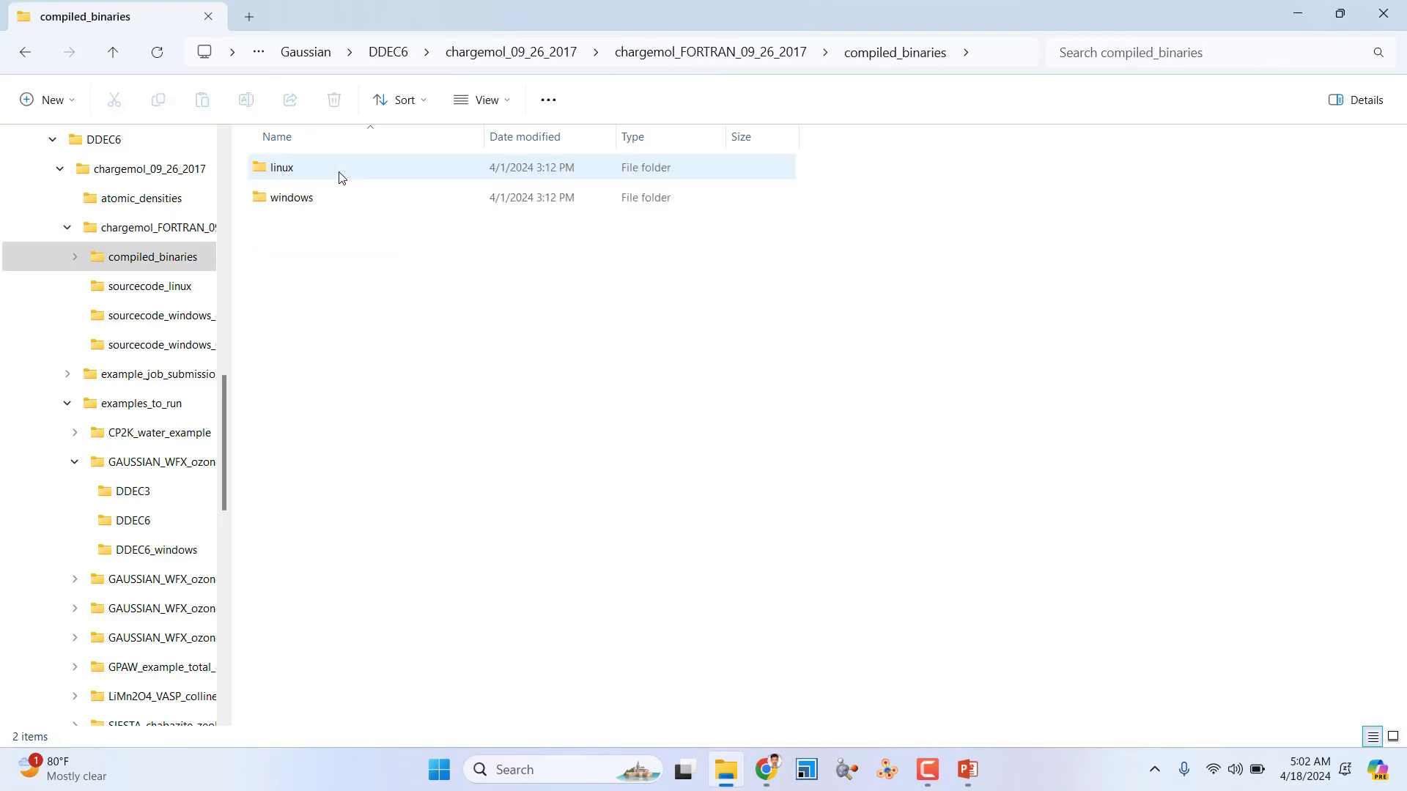
{"action": "double_click", "coordinate": [295, 197]}
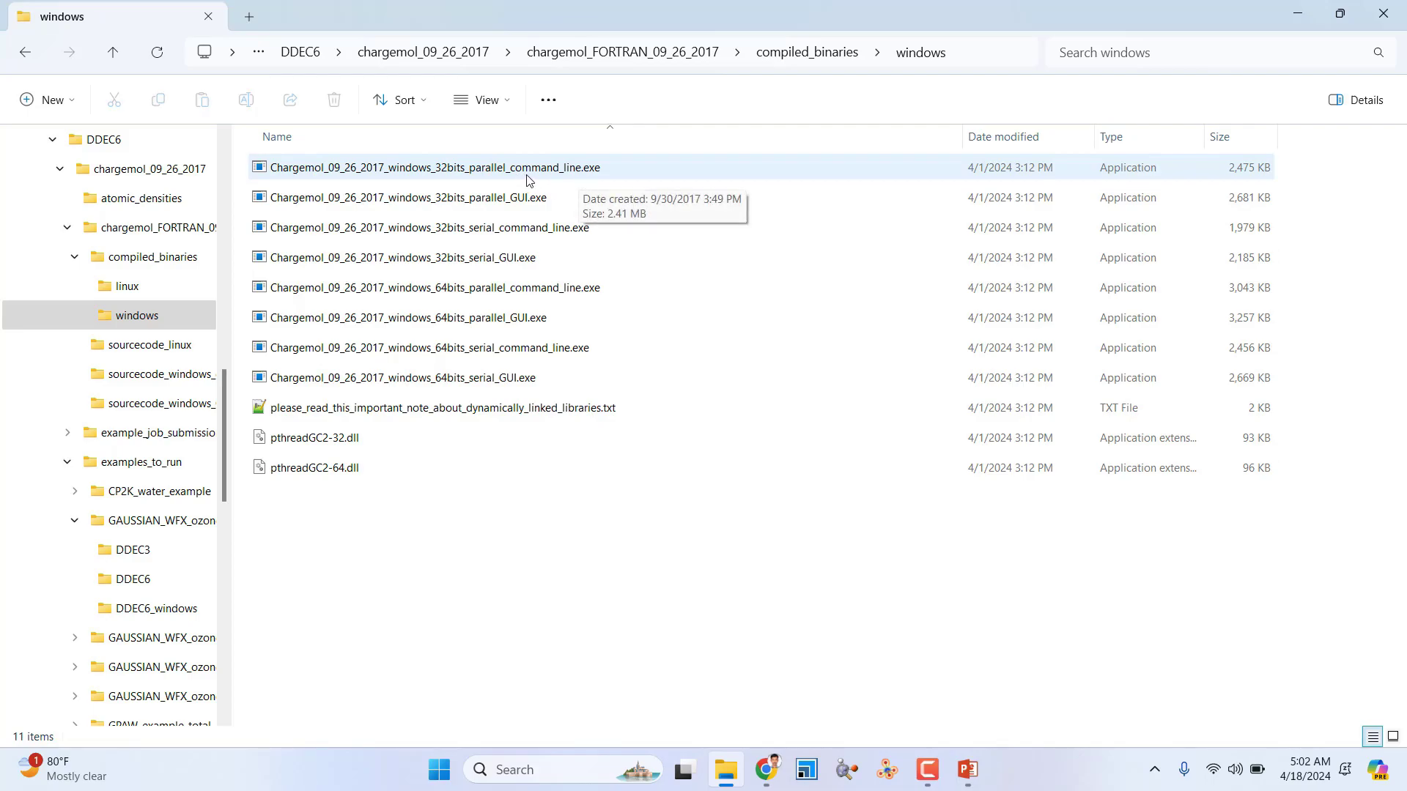
Compare the 32-bit and 64-bit command-line executables and copy Chargemol_09_26_2017_windows_64bits_serial_command_line.exe.
{"action": "left_click", "coordinate": [511, 231]}
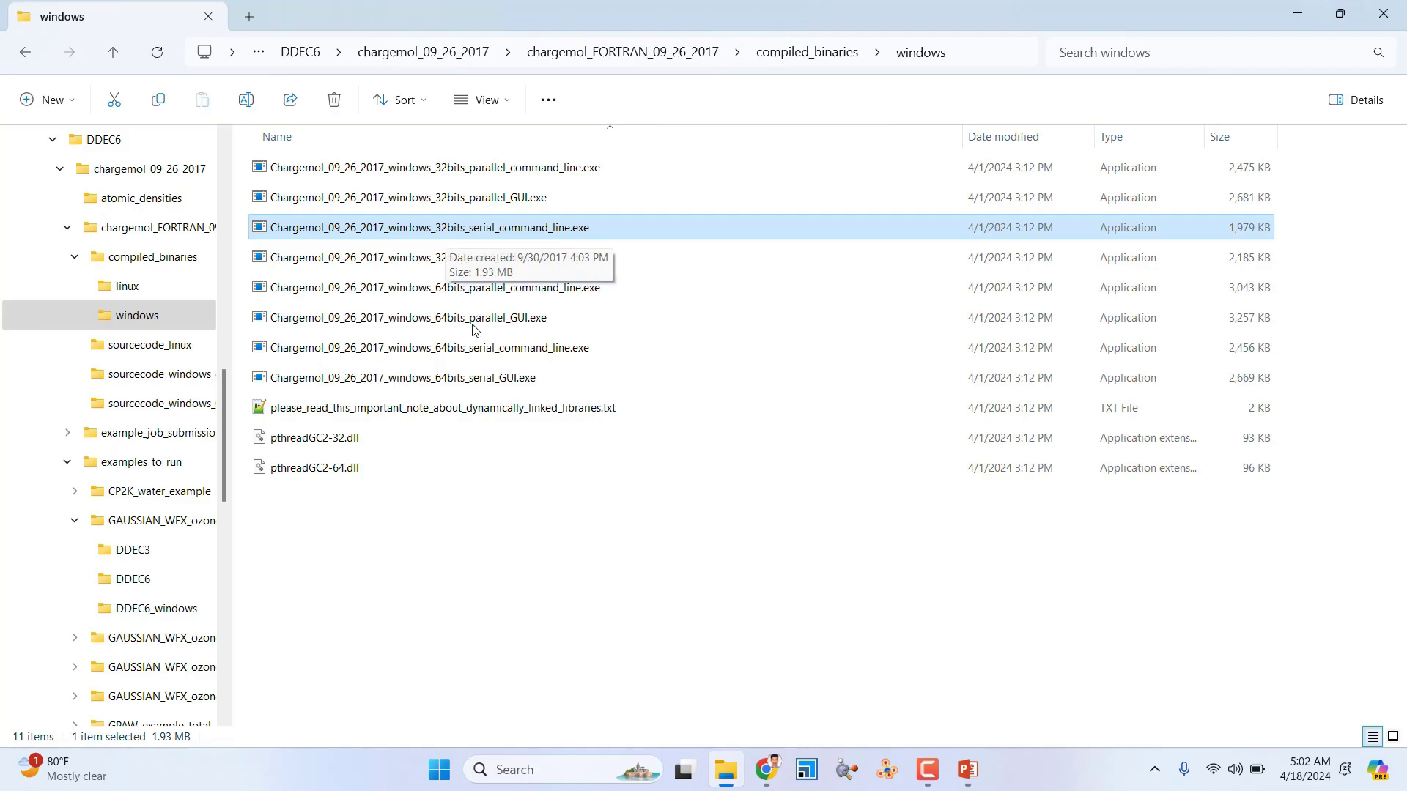
{"action": "left_click", "coordinate": [451, 289], "text": "ctrl"}
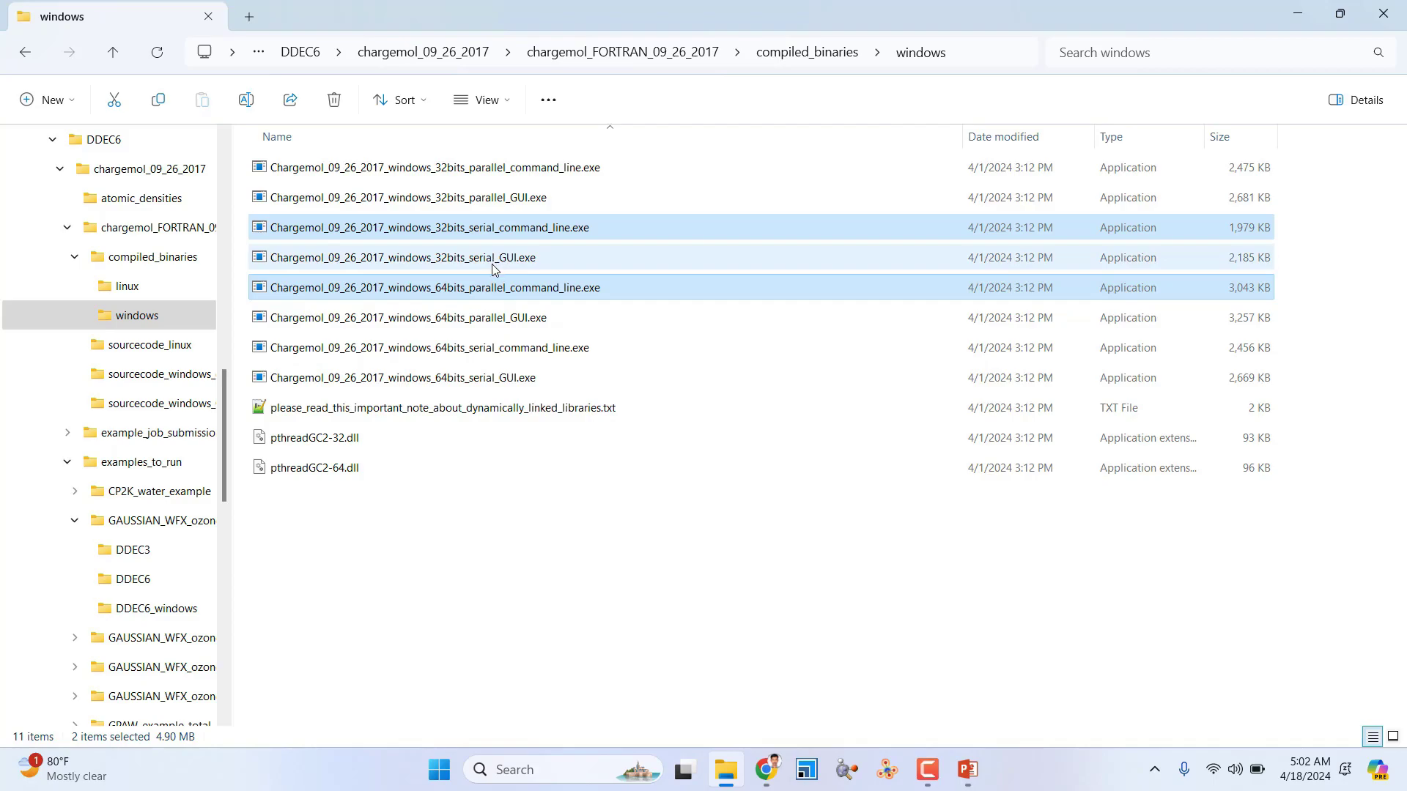
{"action": "left_click", "coordinate": [503, 345]}
{"action": "left_click", "coordinate": [503, 235], "text": "ctrl"}
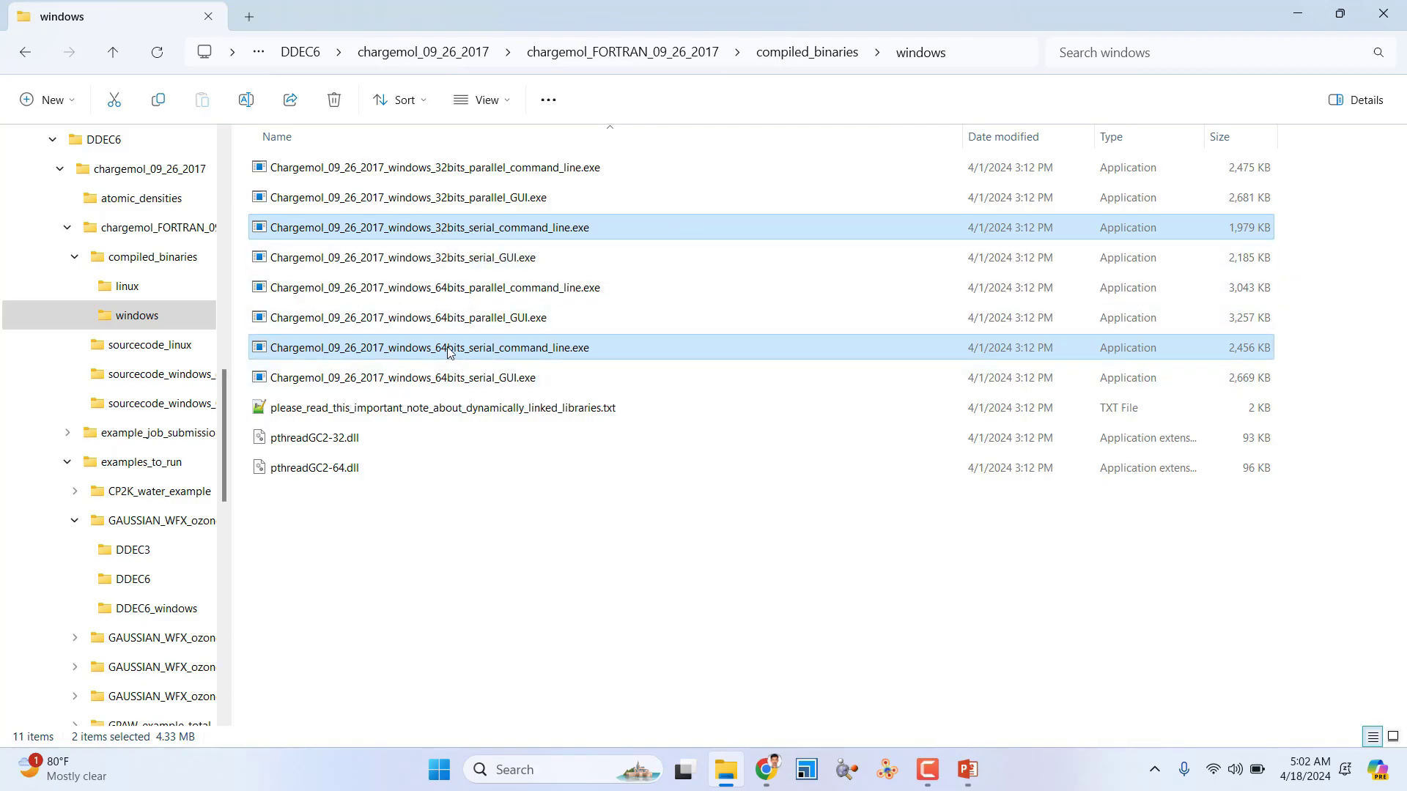
{"action": "left_click", "coordinate": [505, 355]}
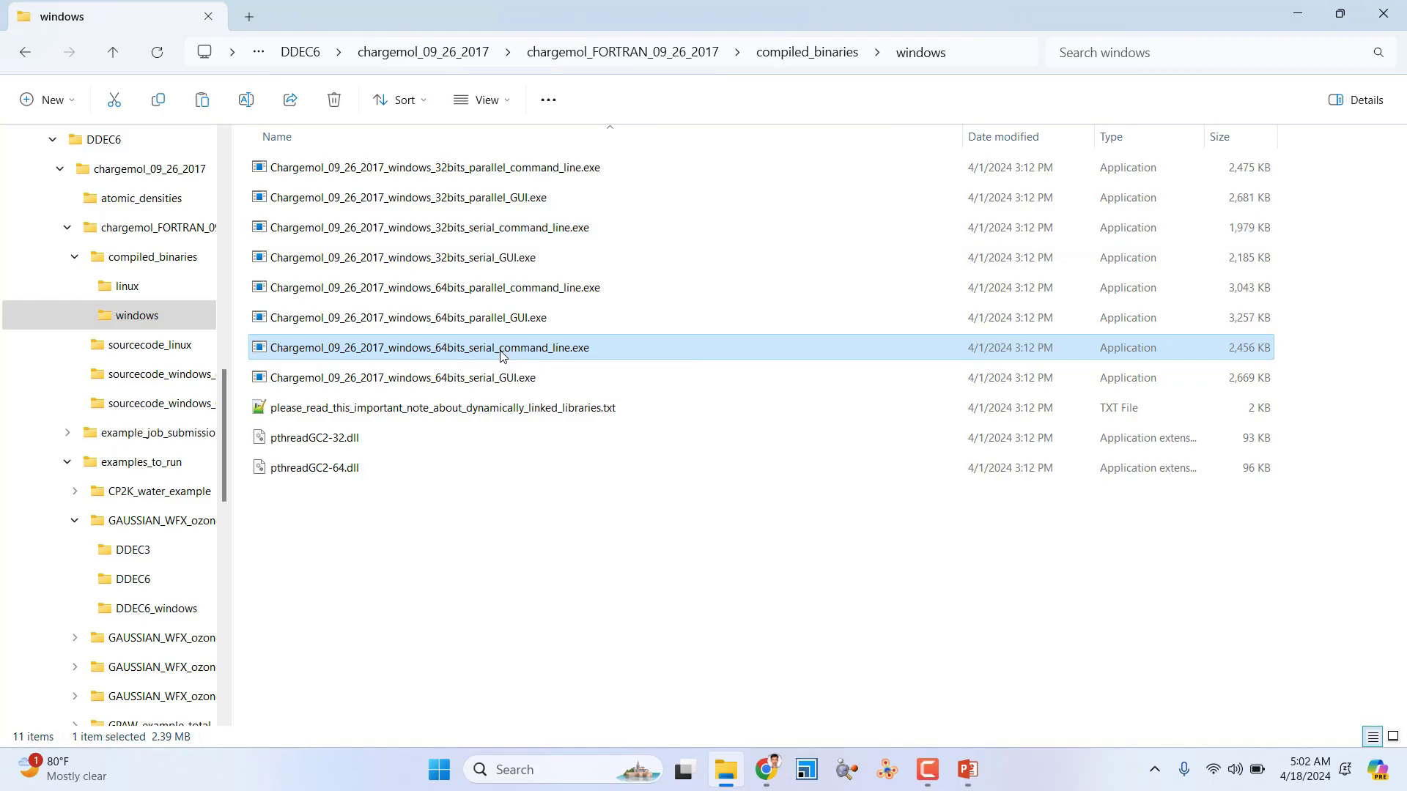
Return to the DDEC6 folder inside O3 > ozone_singlet.
{"action": "left_click", "coordinate": [114, 52]}
{"action": "left_click", "coordinate": [114, 52]}
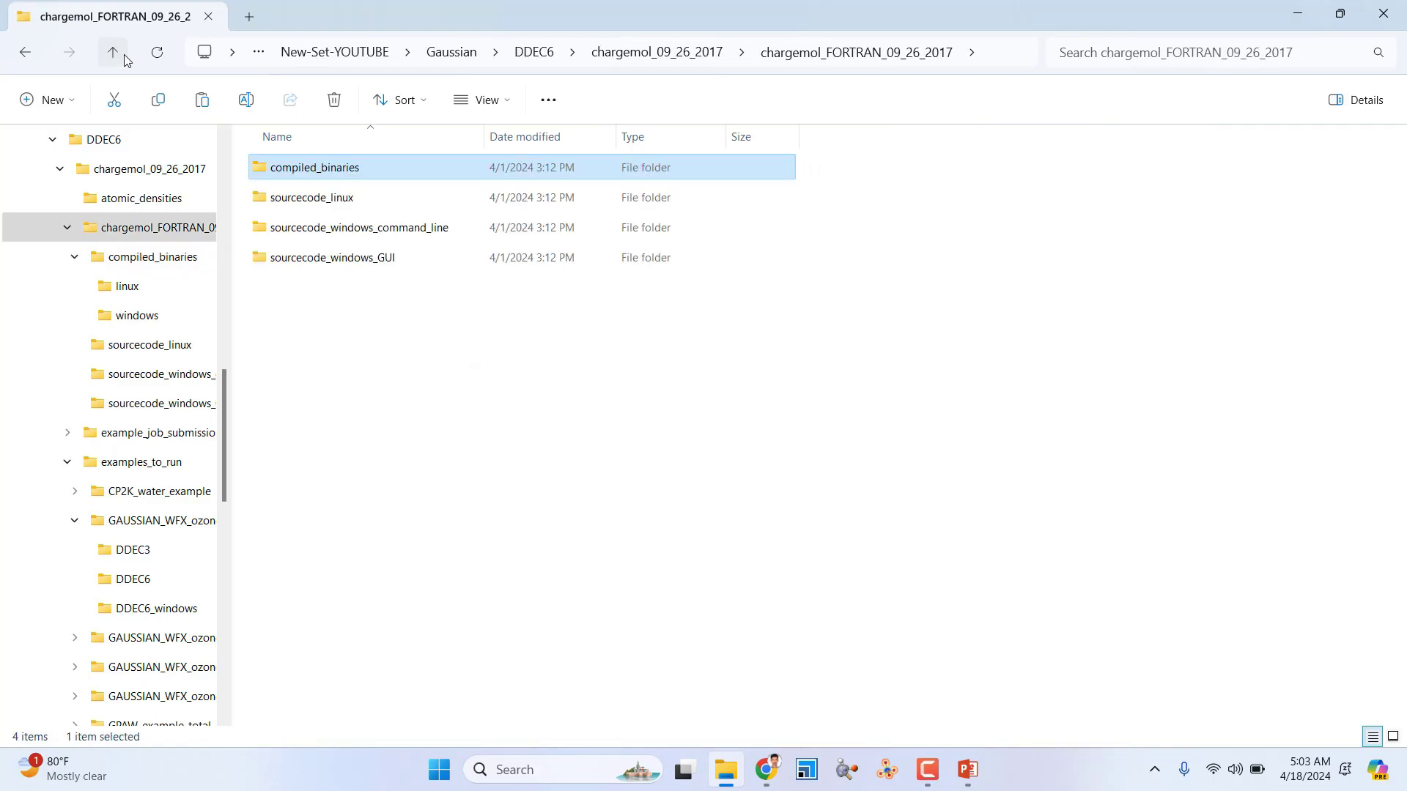
{"action": "left_click", "coordinate": [123, 56]}
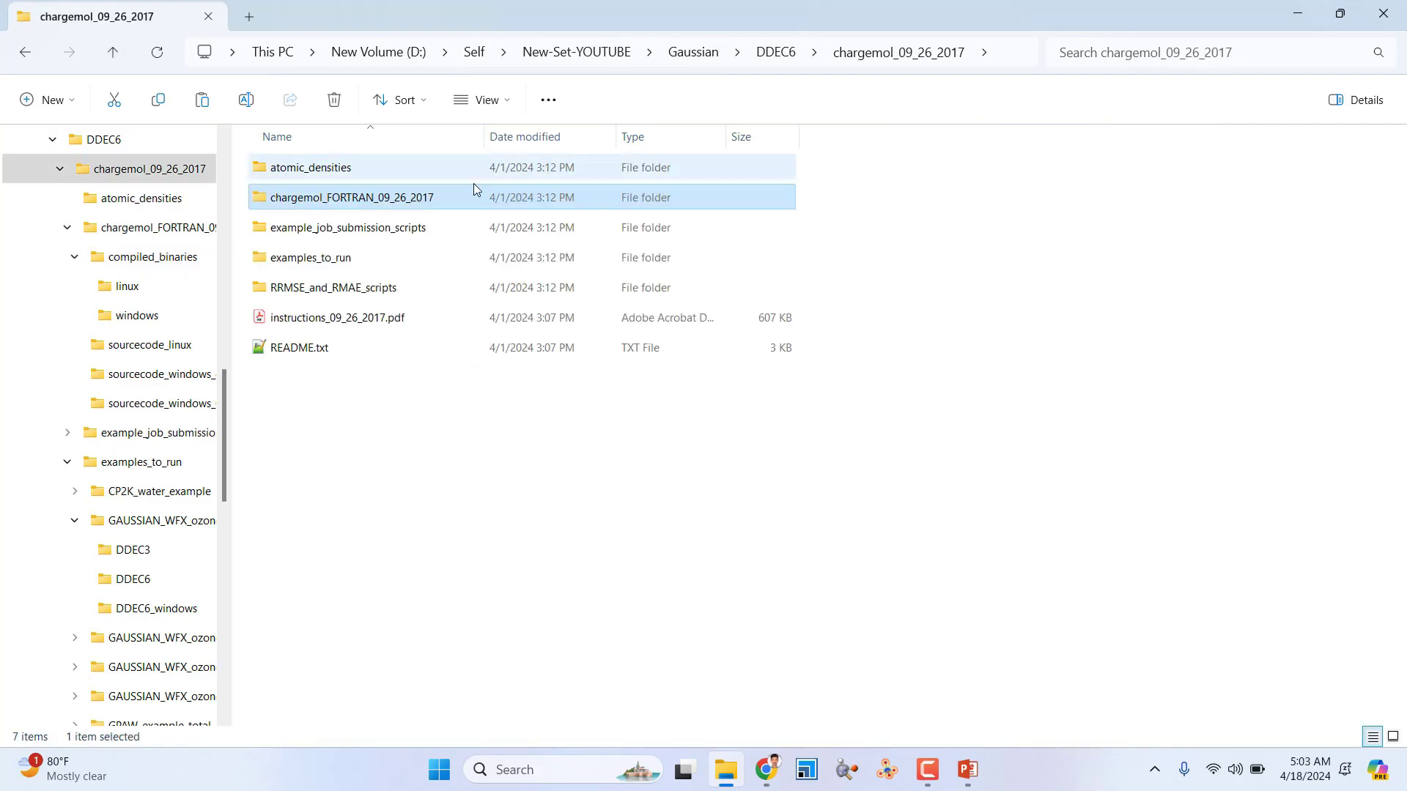
{"action": "left_click", "coordinate": [113, 51]}
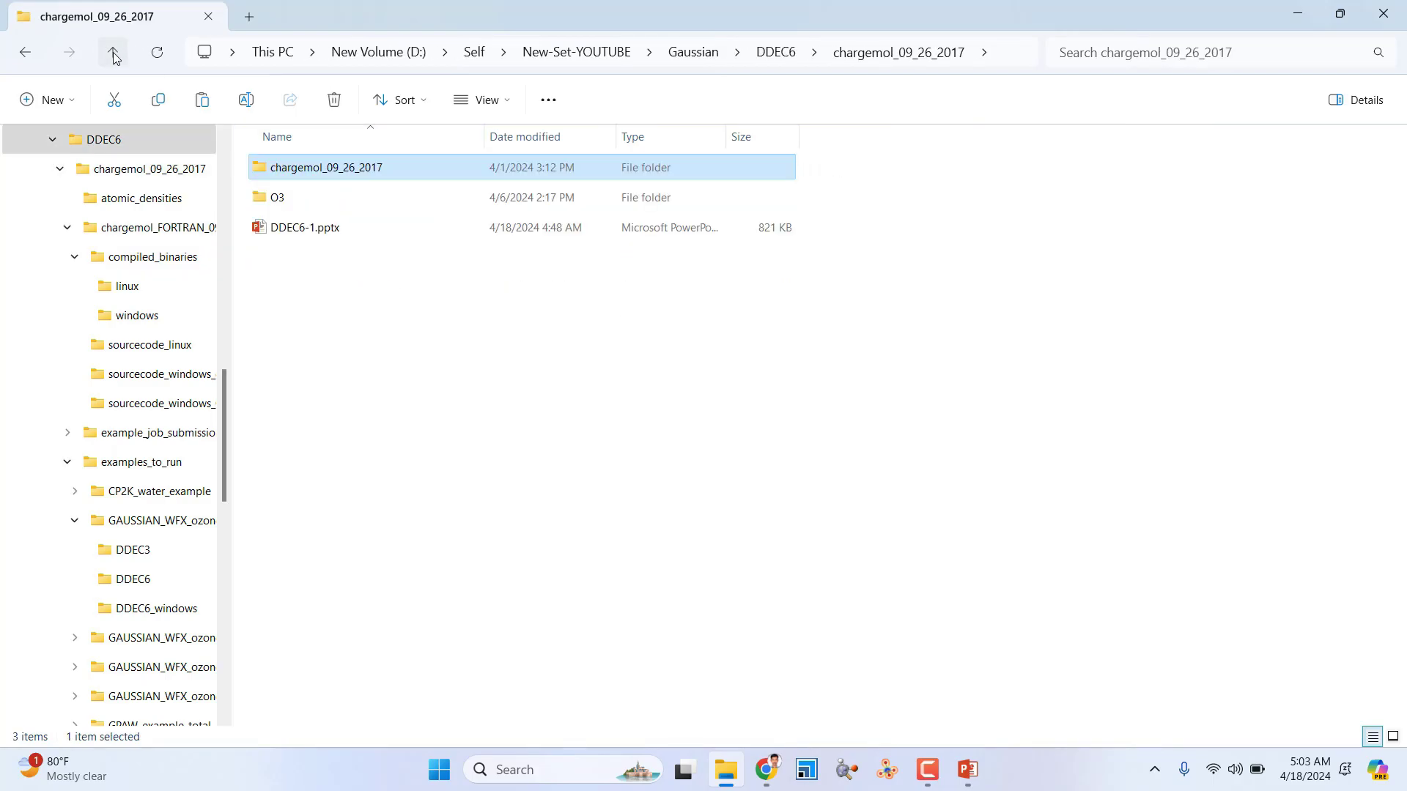
{"action": "left_click", "coordinate": [113, 51]}
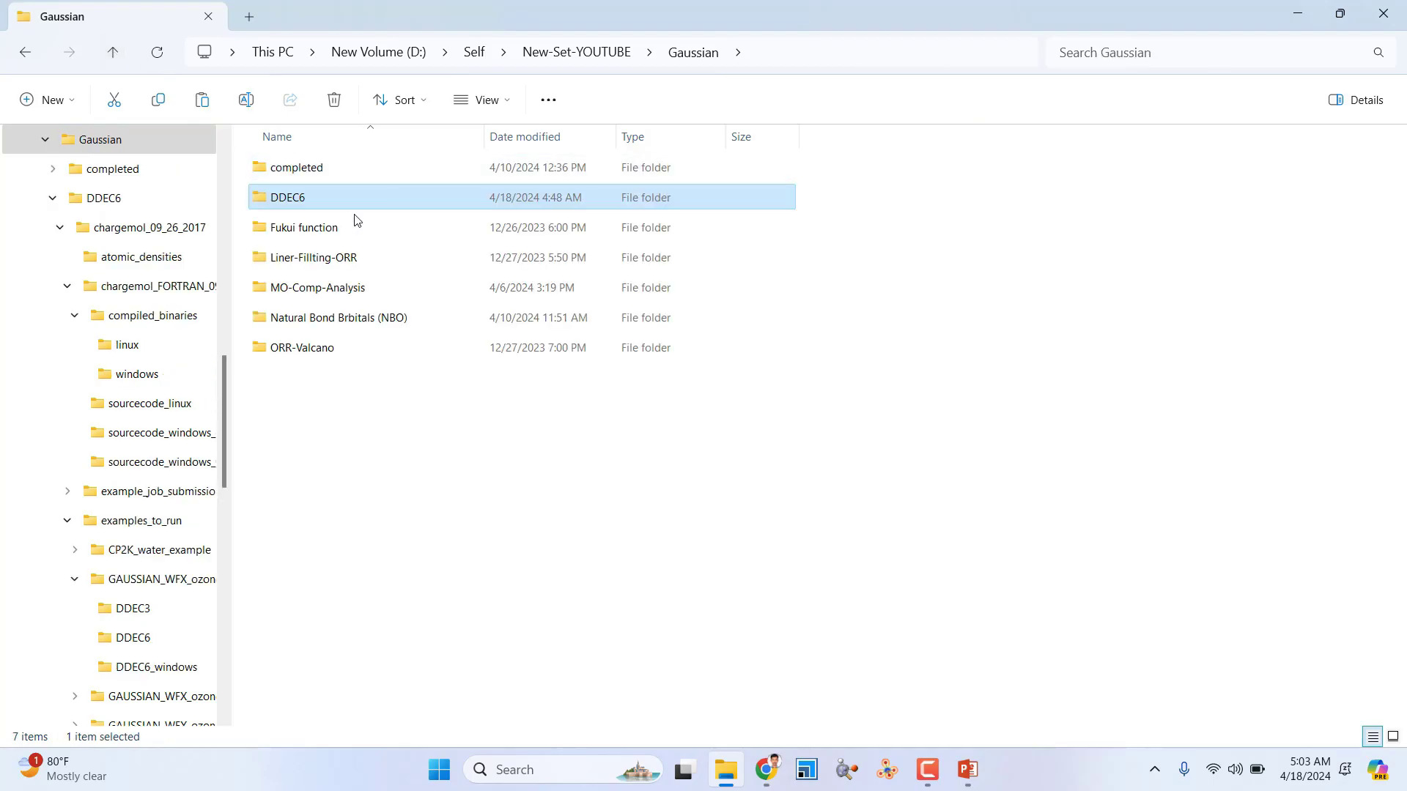
{"action": "double_click", "coordinate": [277, 202]}
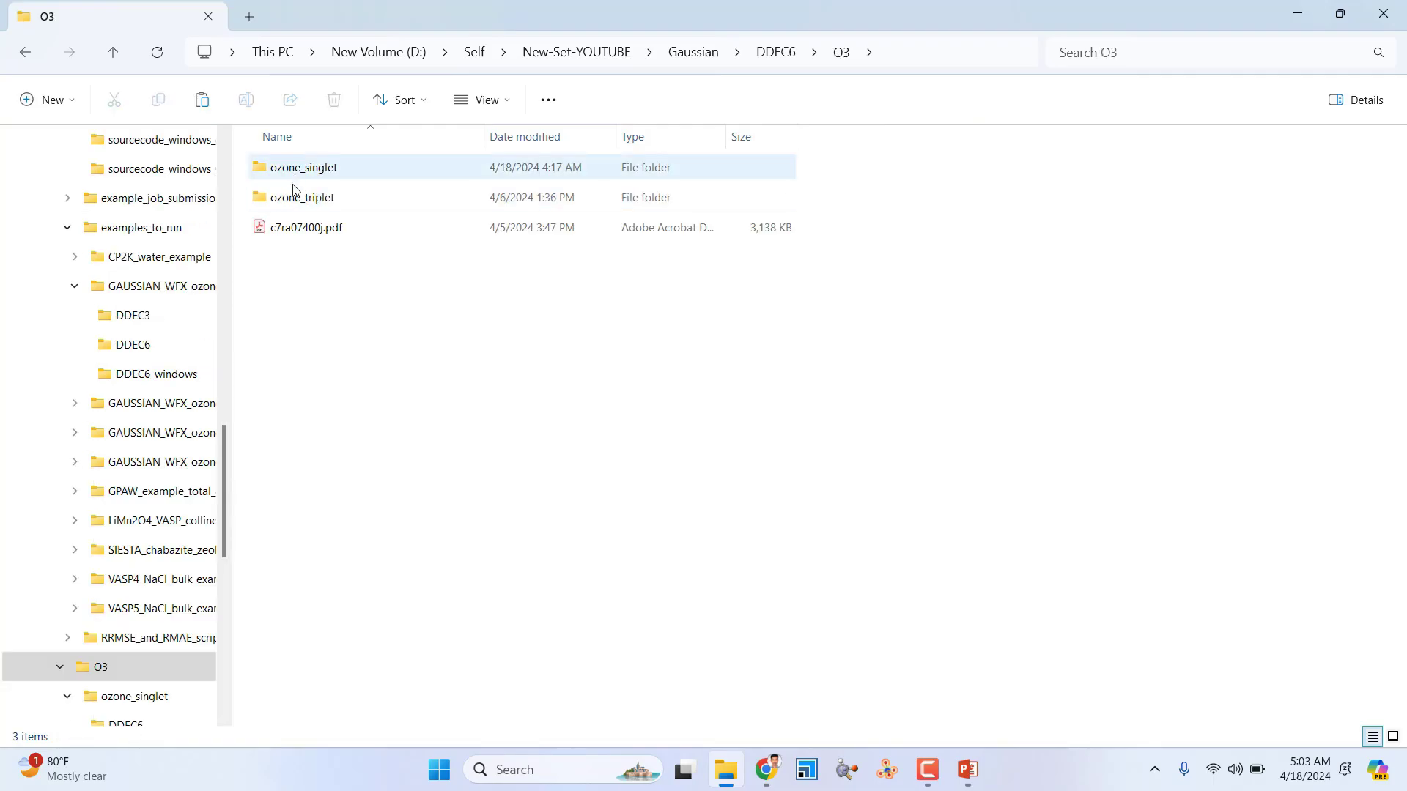
{"action": "double_click", "coordinate": [304, 178]}
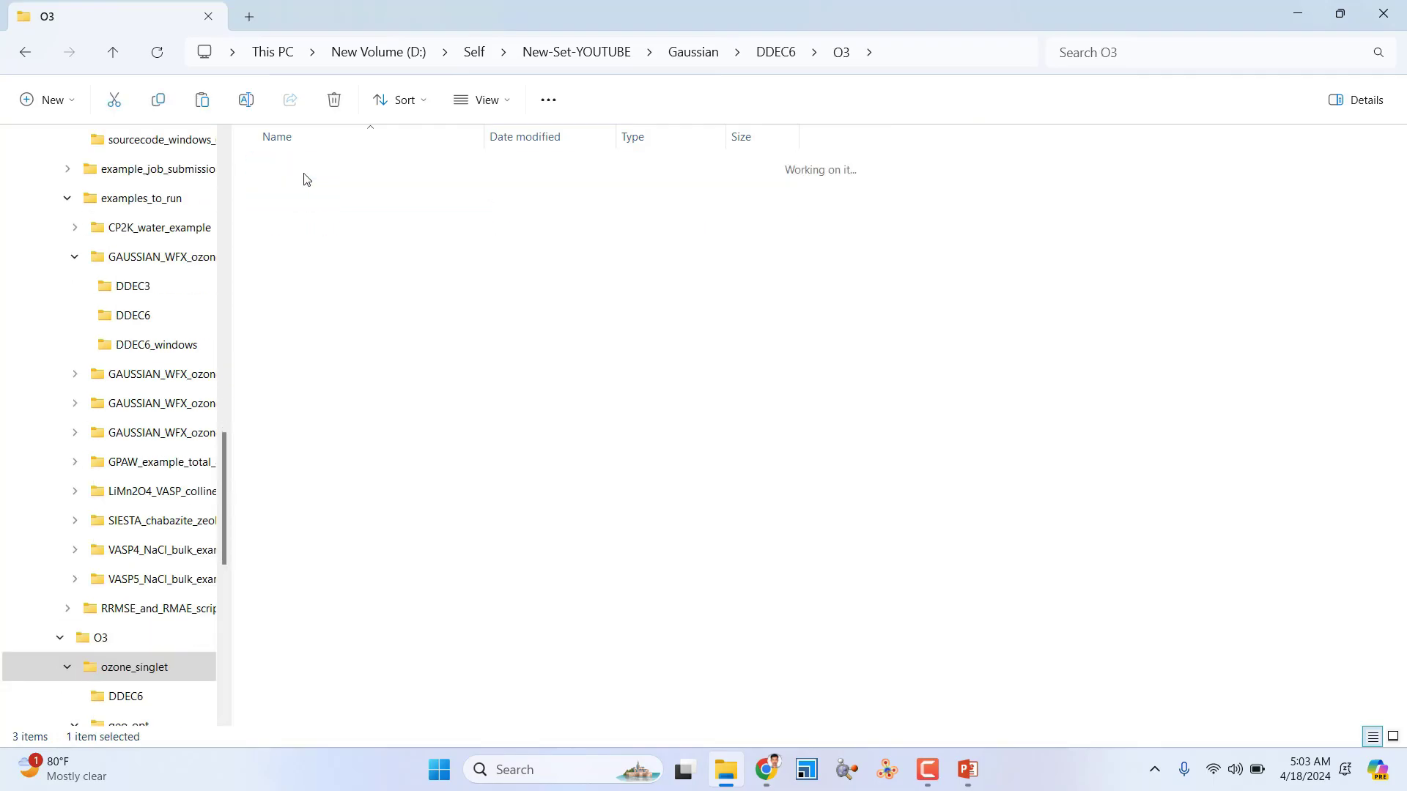
{"action": "double_click", "coordinate": [305, 177]}
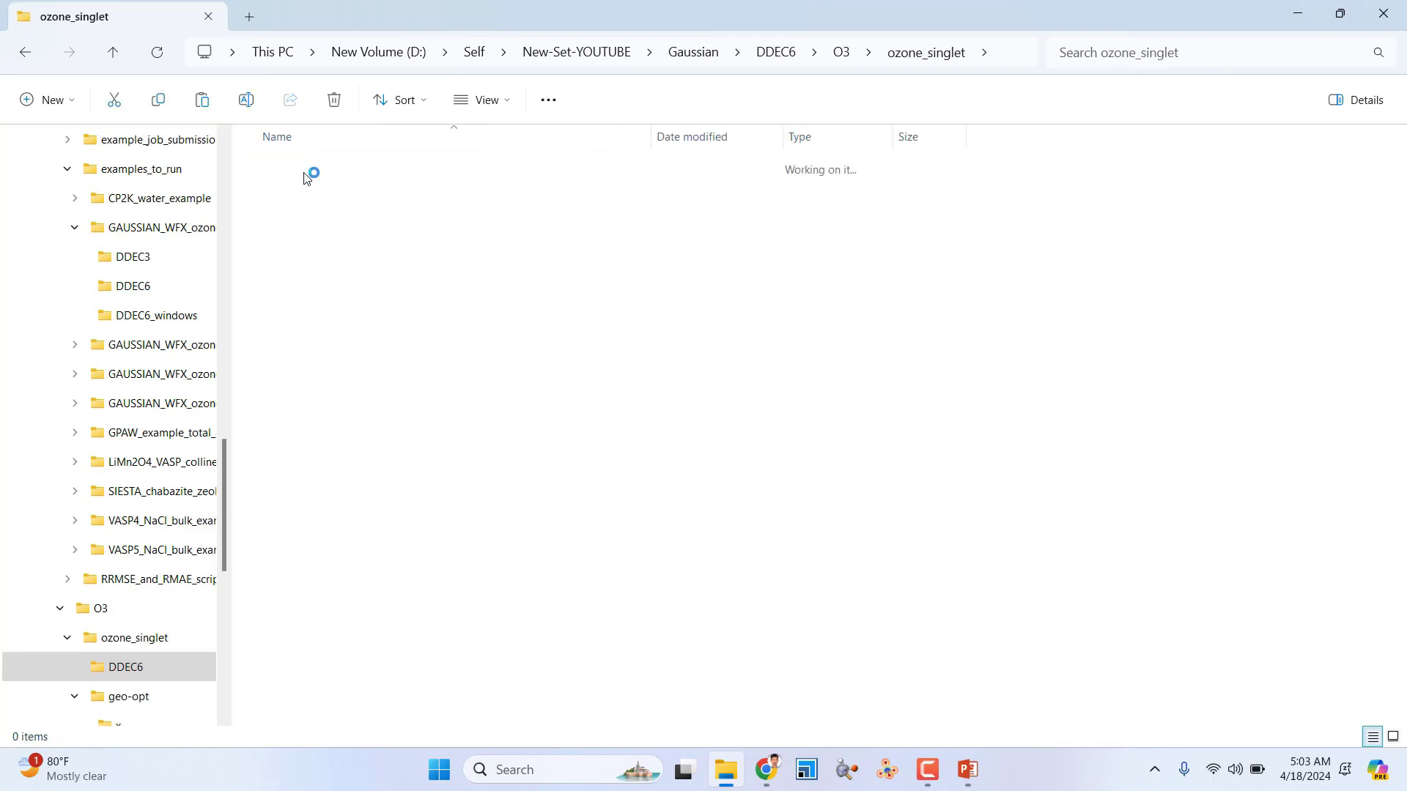
Delete the old Chargemol executable and all result files from this folder, keeping only job_control.txt and ozone_singlet_PW91.wfx, and reopen the folder.
{"action": "left_click_drag", "start_coordinate": [414, 513], "coordinate": [429, 174]}
{"action": "left_click", "coordinate": [362, 351], "text": "ctrl"}
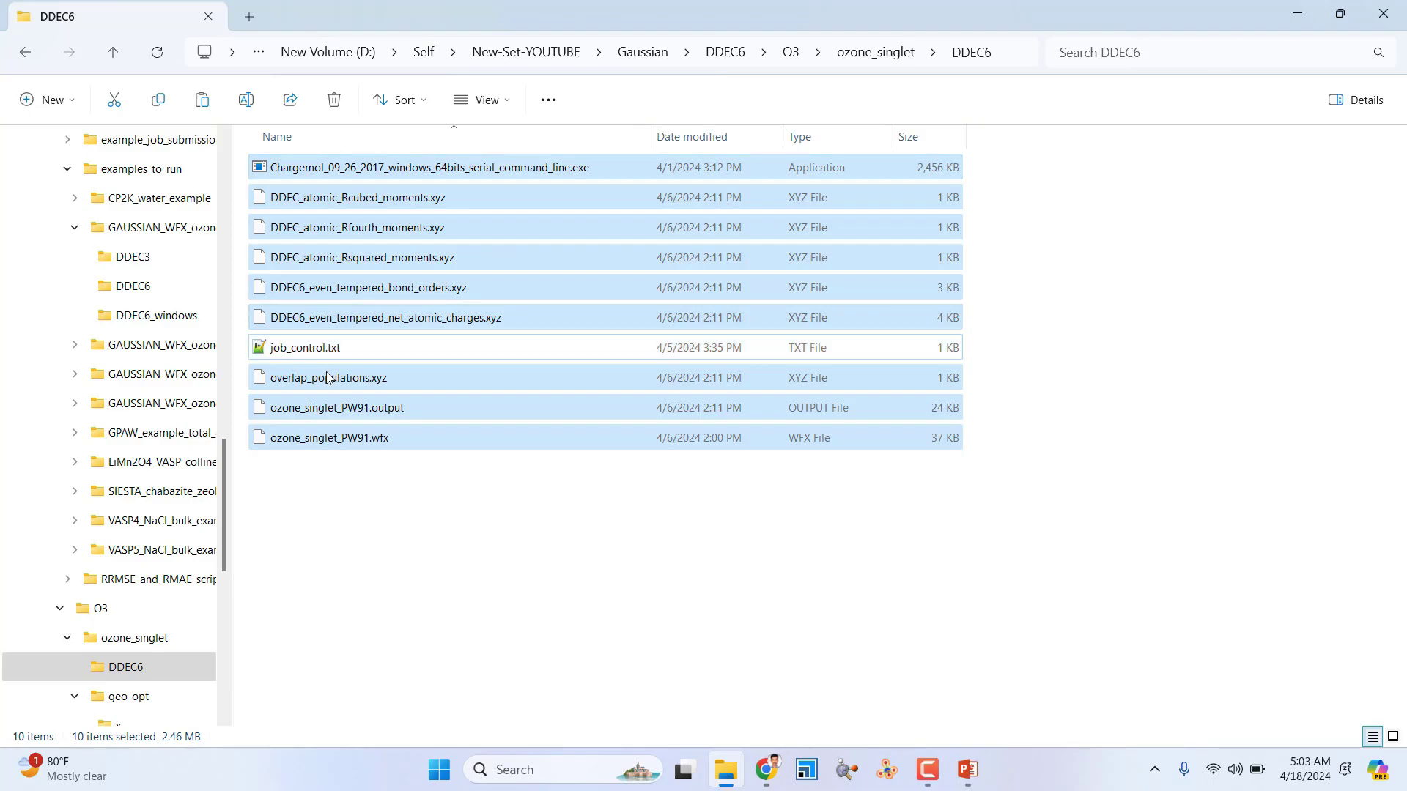
{"action": "left_click", "coordinate": [340, 410], "text": "ctrl"}
{"action": "left_click", "coordinate": [343, 439], "text": "ctrl"}
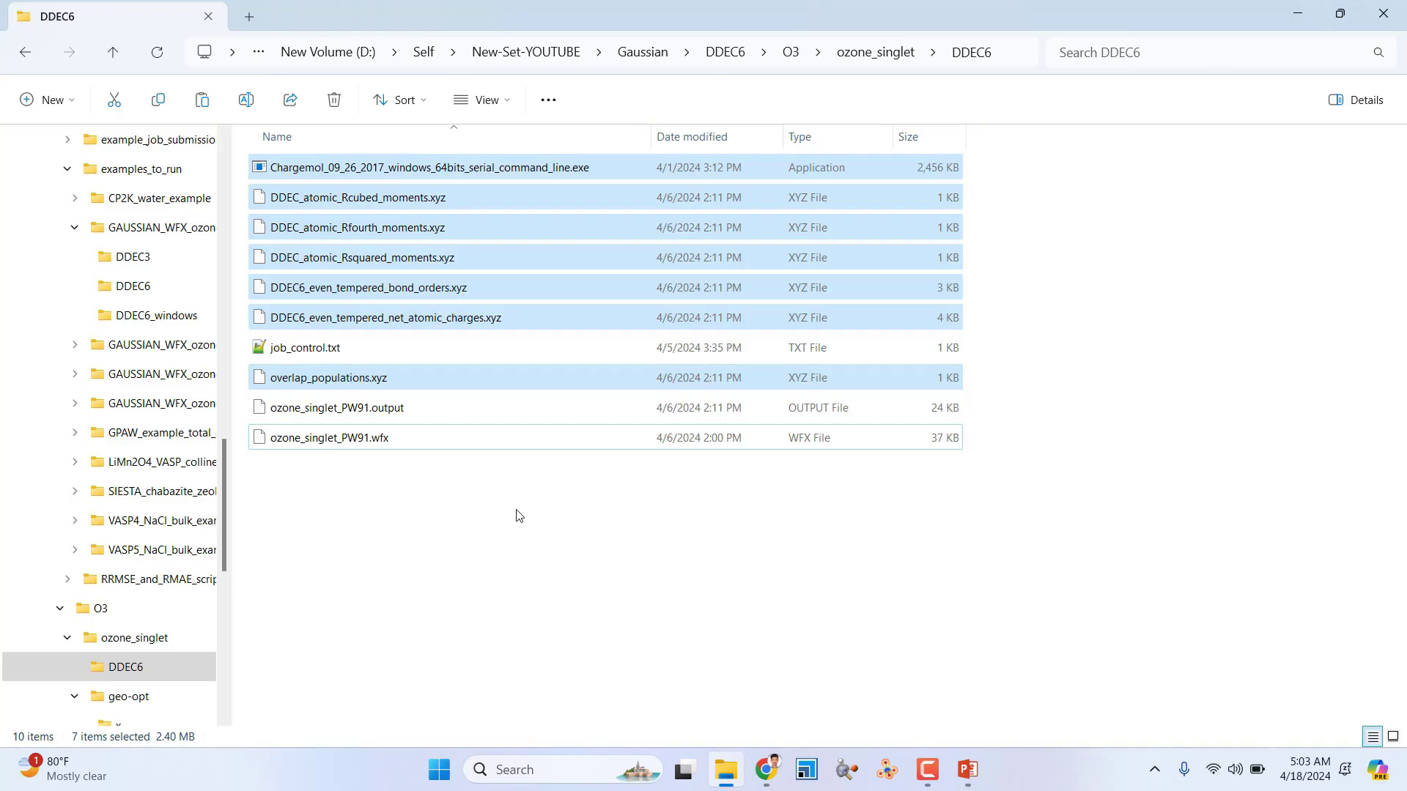
{"action": "key", "text": "Delete"}
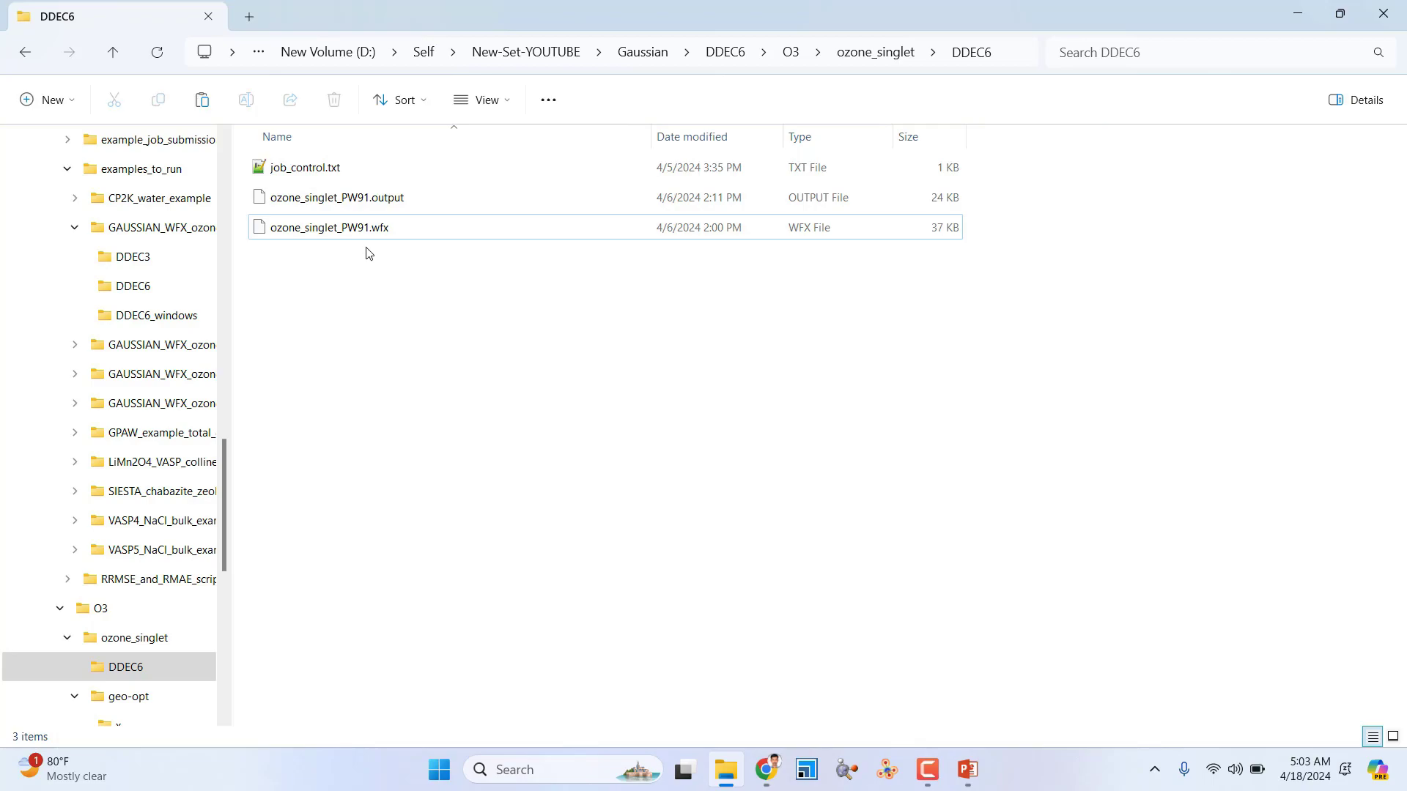
{"action": "left_click", "coordinate": [375, 199]}
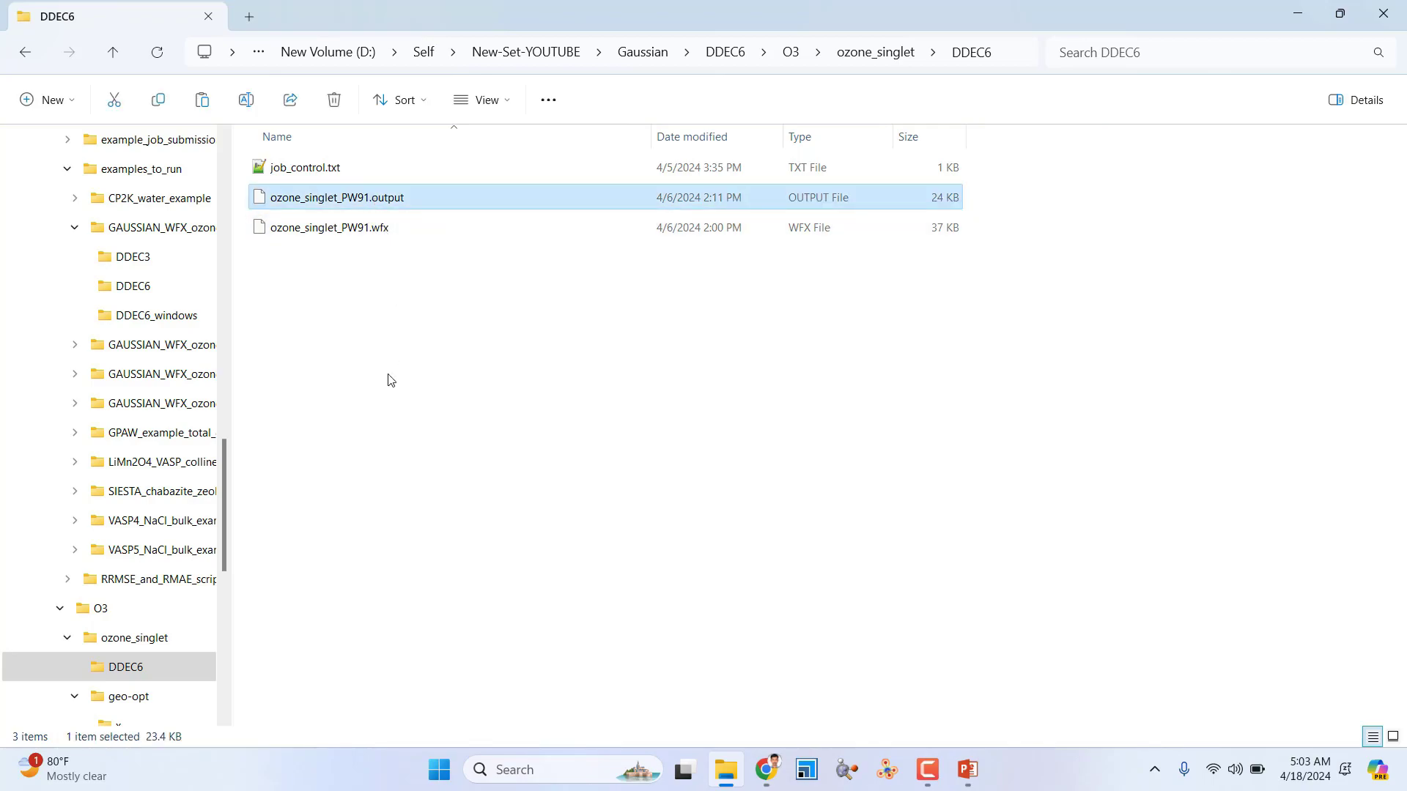
{"action": "key", "text": "Delete"}
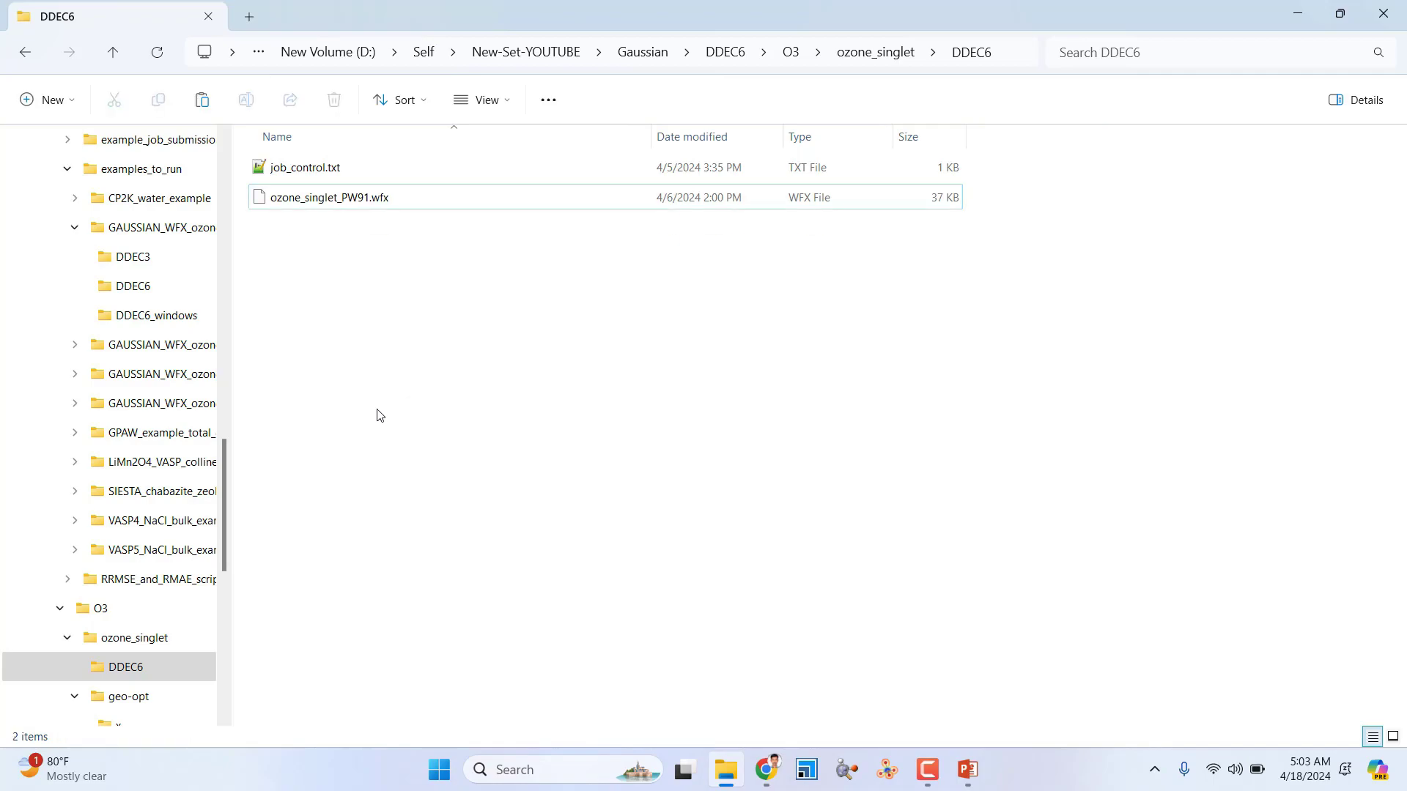
{"action": "left_click", "coordinate": [110, 60]}
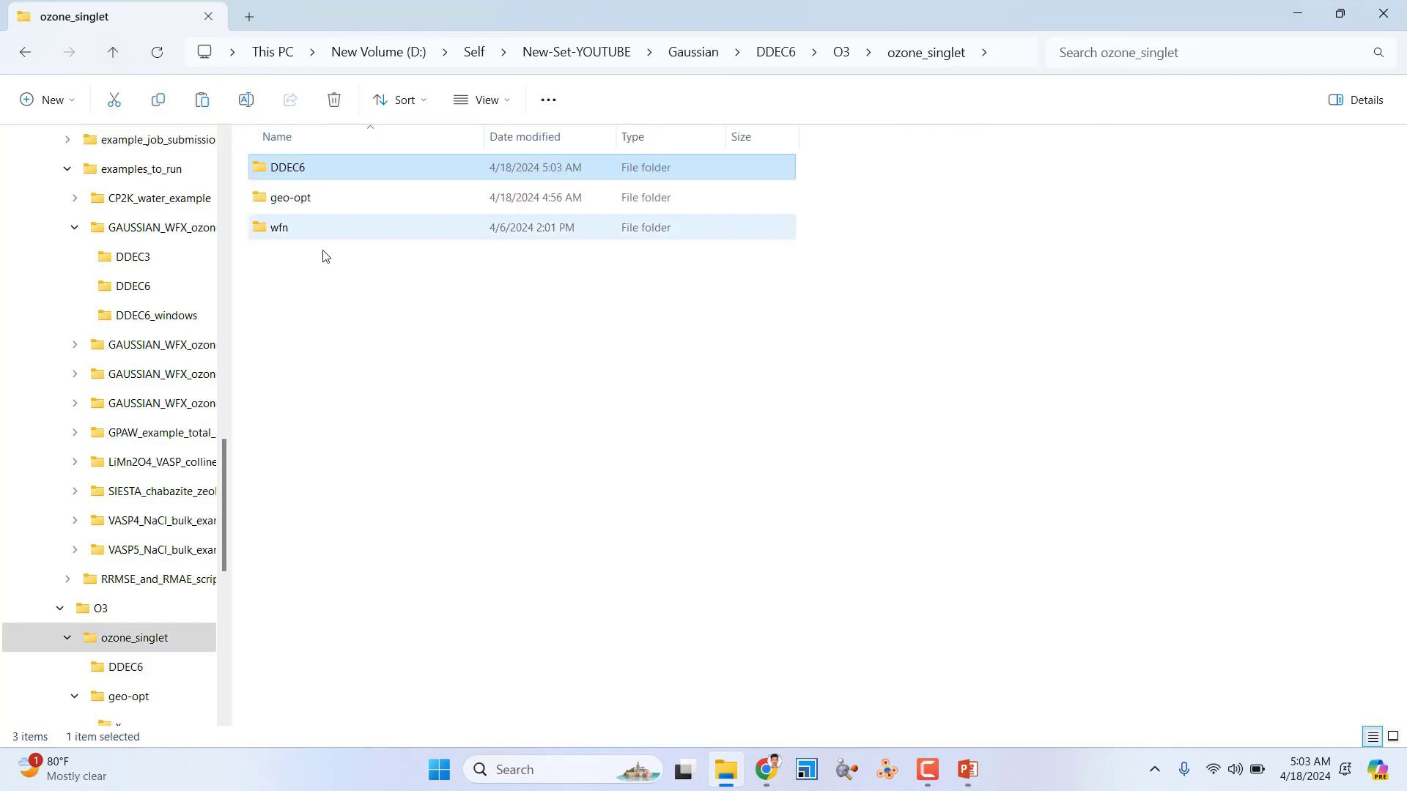
{"action": "double_click", "coordinate": [283, 177]}
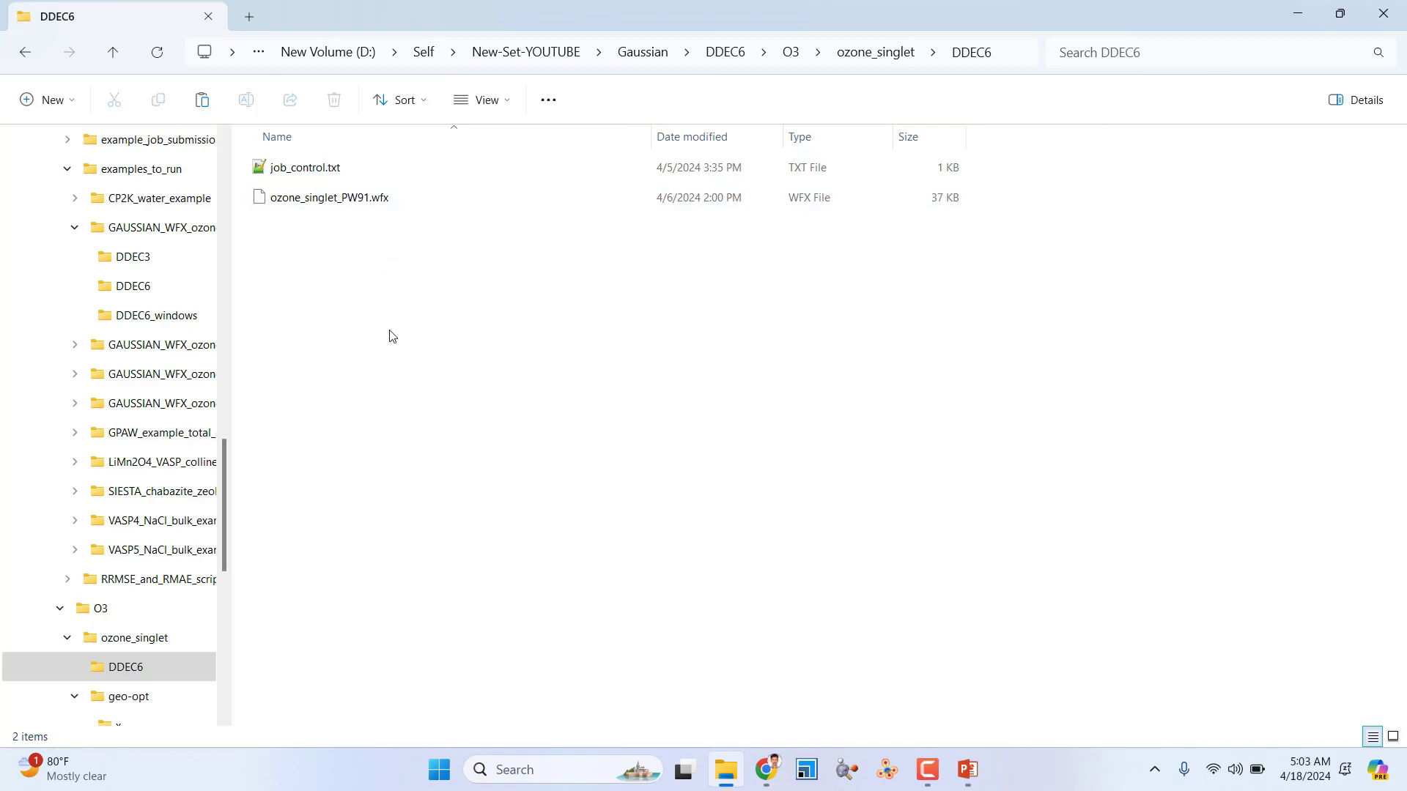
Paste the 64-bit Chargemol executable into DDEC6 and copy ozone_singlet_PW91.wfx from the neighbouring wfn folder.
{"action": "key", "text": "ctrl+v"}
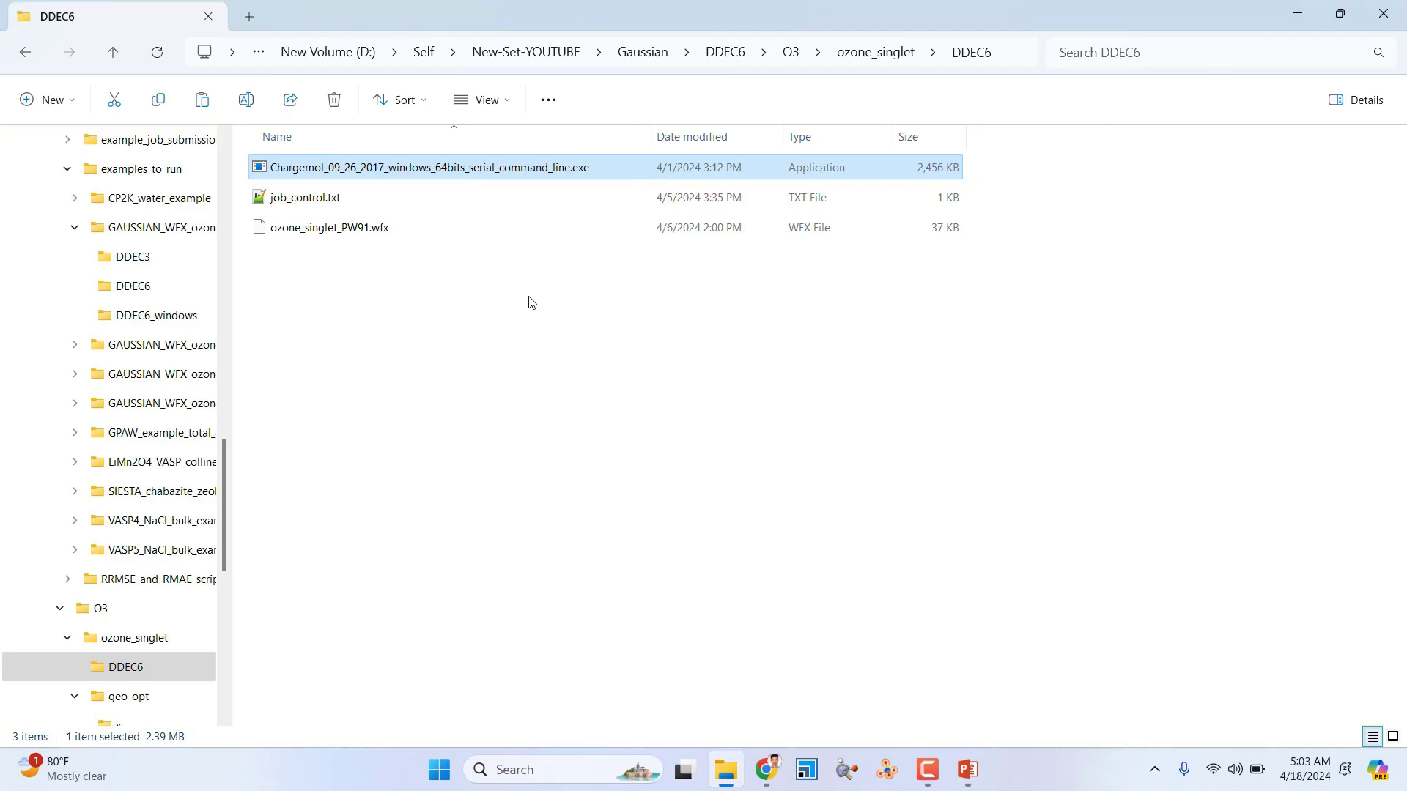
{"action": "left_click", "coordinate": [113, 51]}
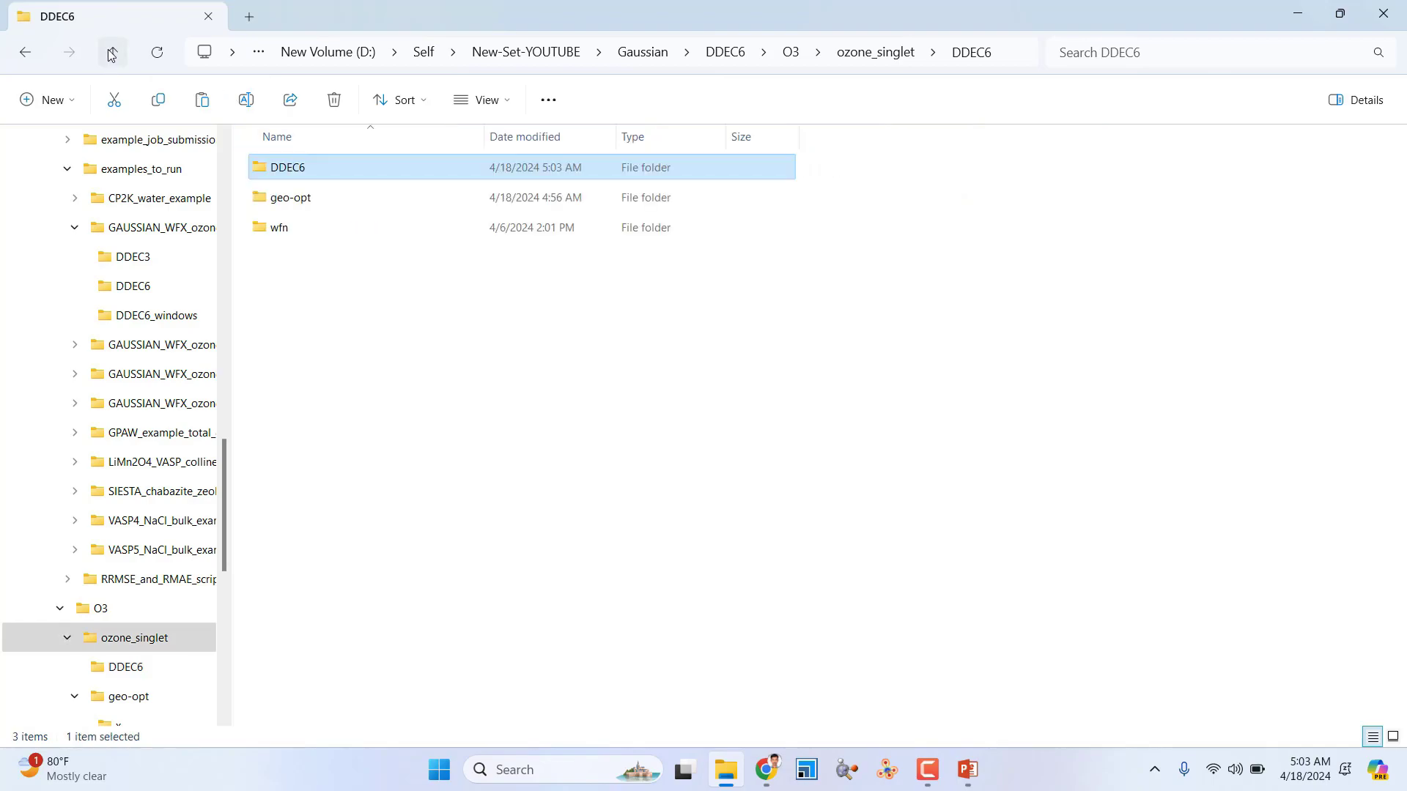
{"action": "double_click", "coordinate": [282, 229]}
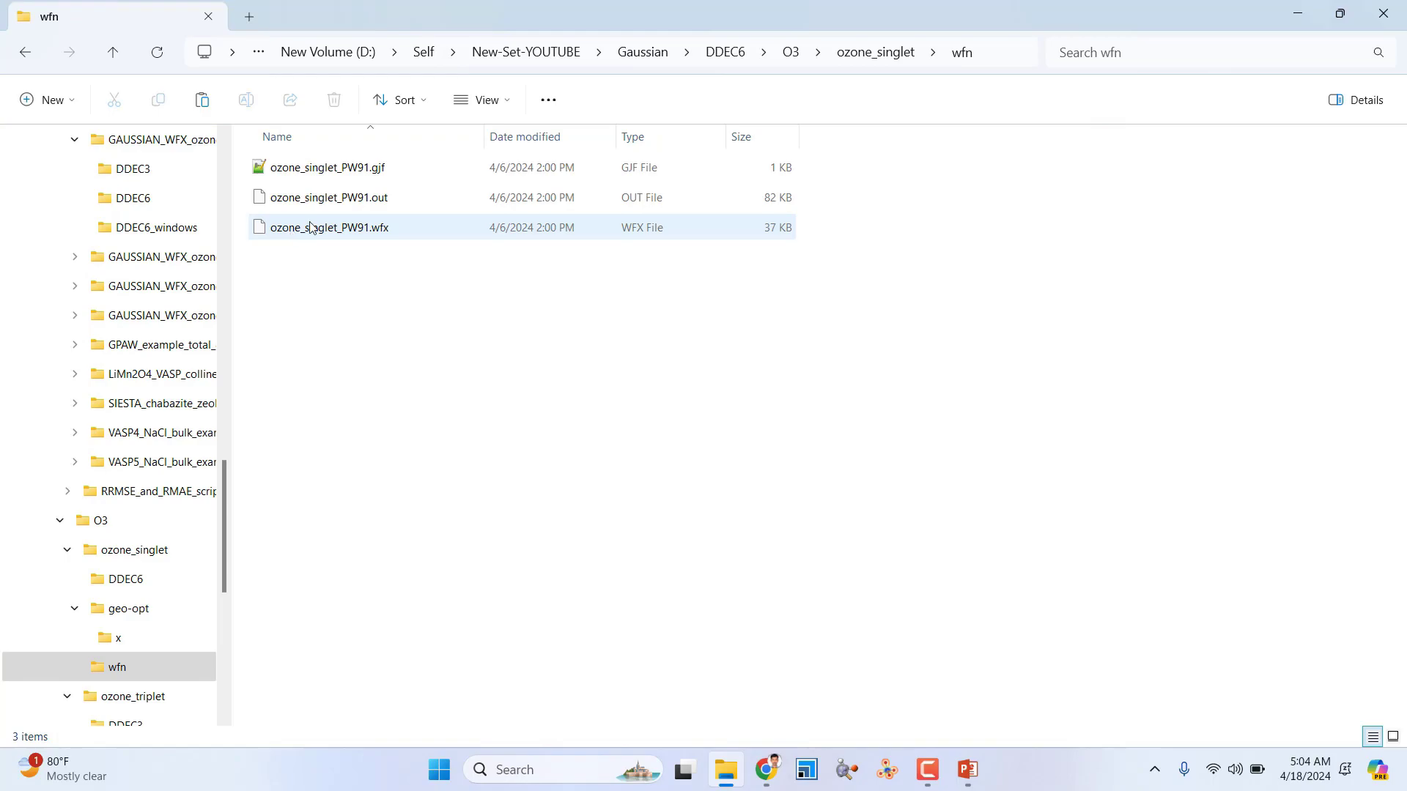
{"action": "left_click", "coordinate": [359, 229]}
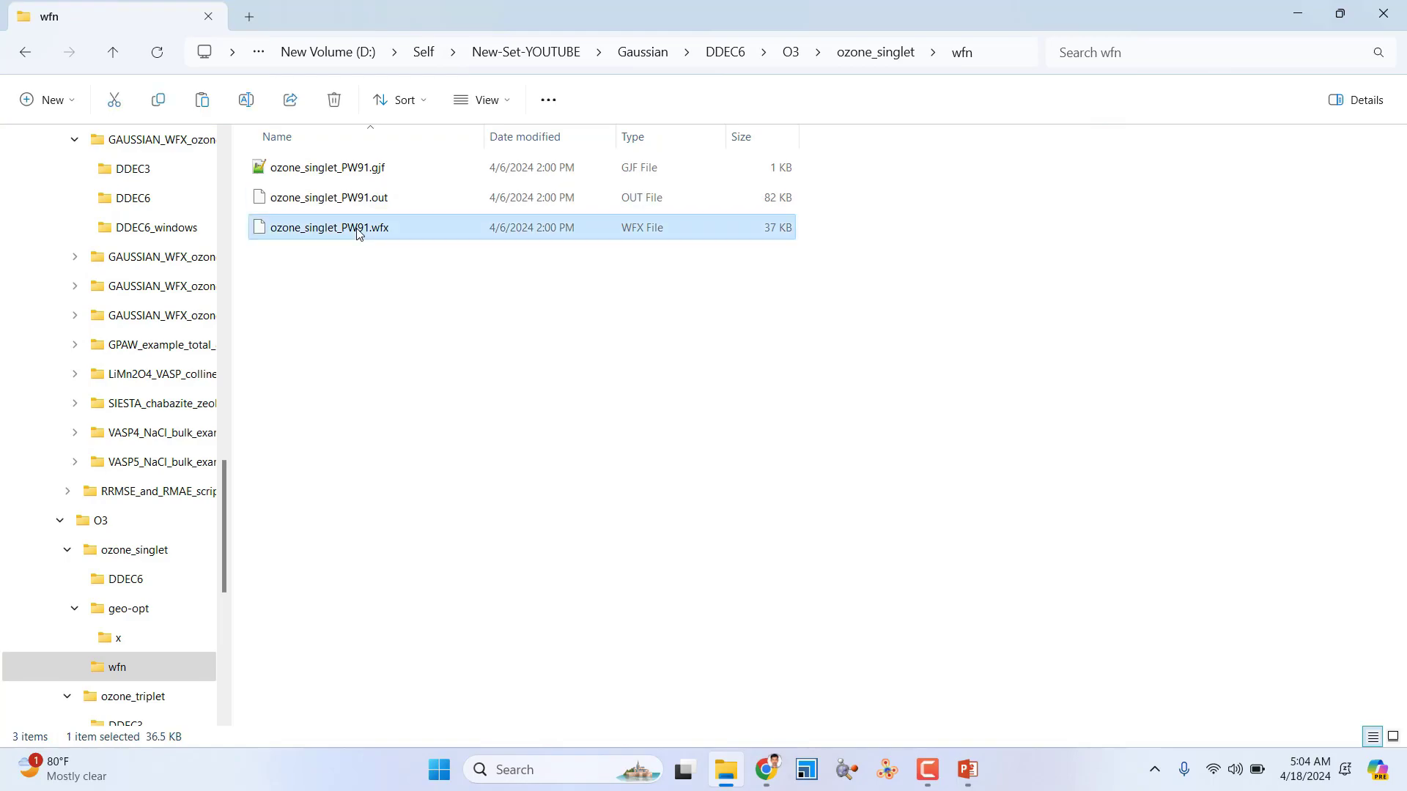
Replace ozone_singlet_PW91.wfx in the ozone_singlet DDEC6 folder with the copy from the wfn folder.
{"action": "left_click", "coordinate": [113, 52]}
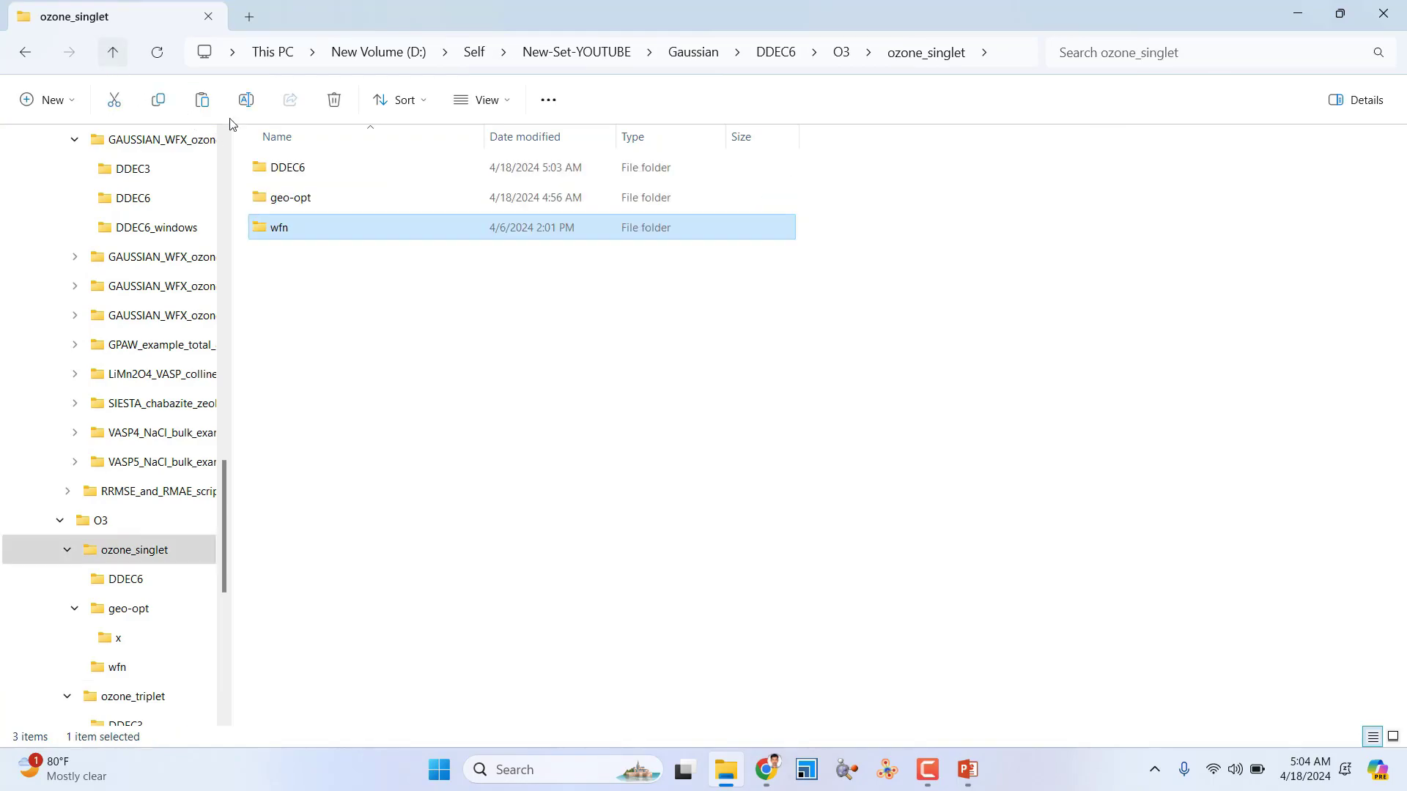
{"action": "double_click", "coordinate": [284, 169]}
{"action": "left_click", "coordinate": [337, 231]}
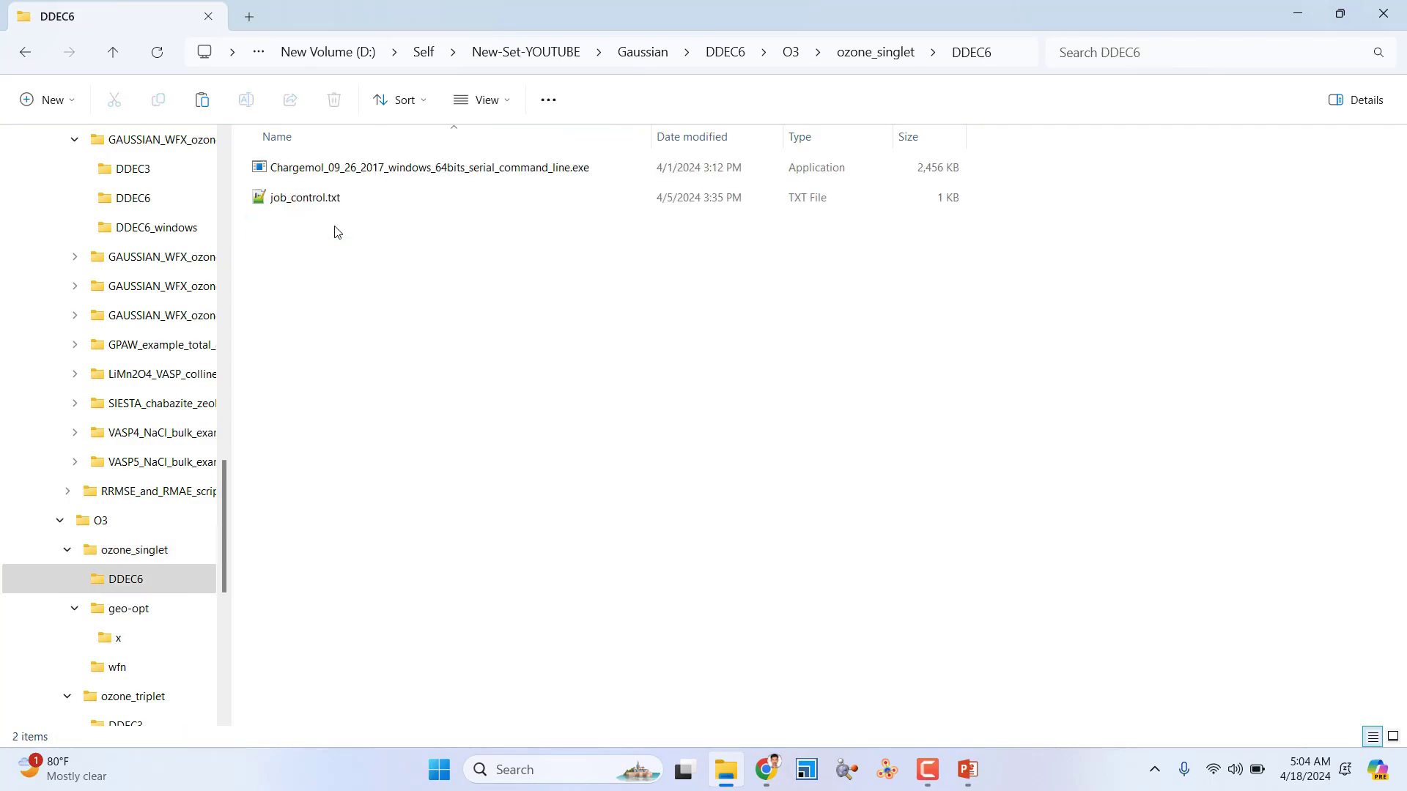
{"action": "key", "text": "ctrl+v"}
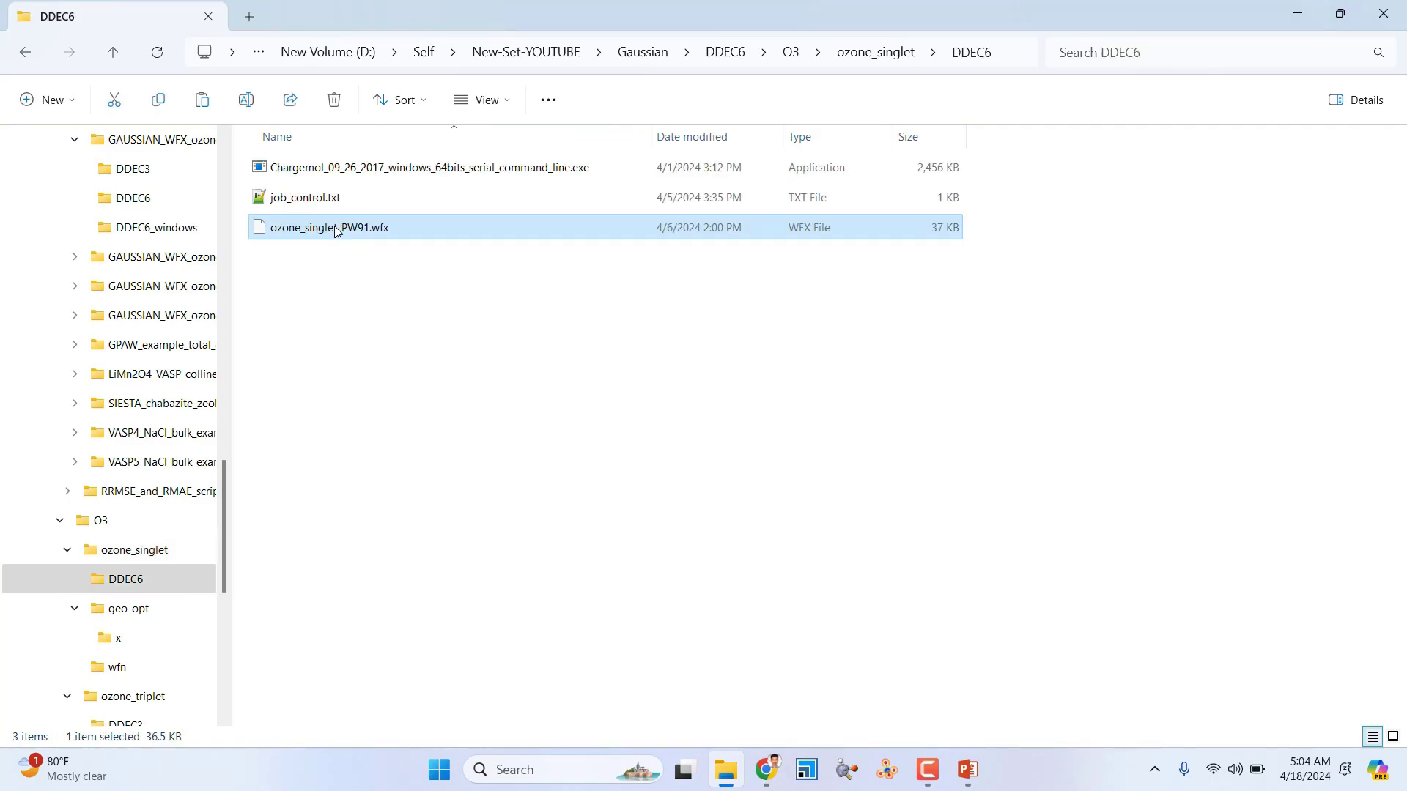
{"action": "left_click", "coordinate": [358, 349]}
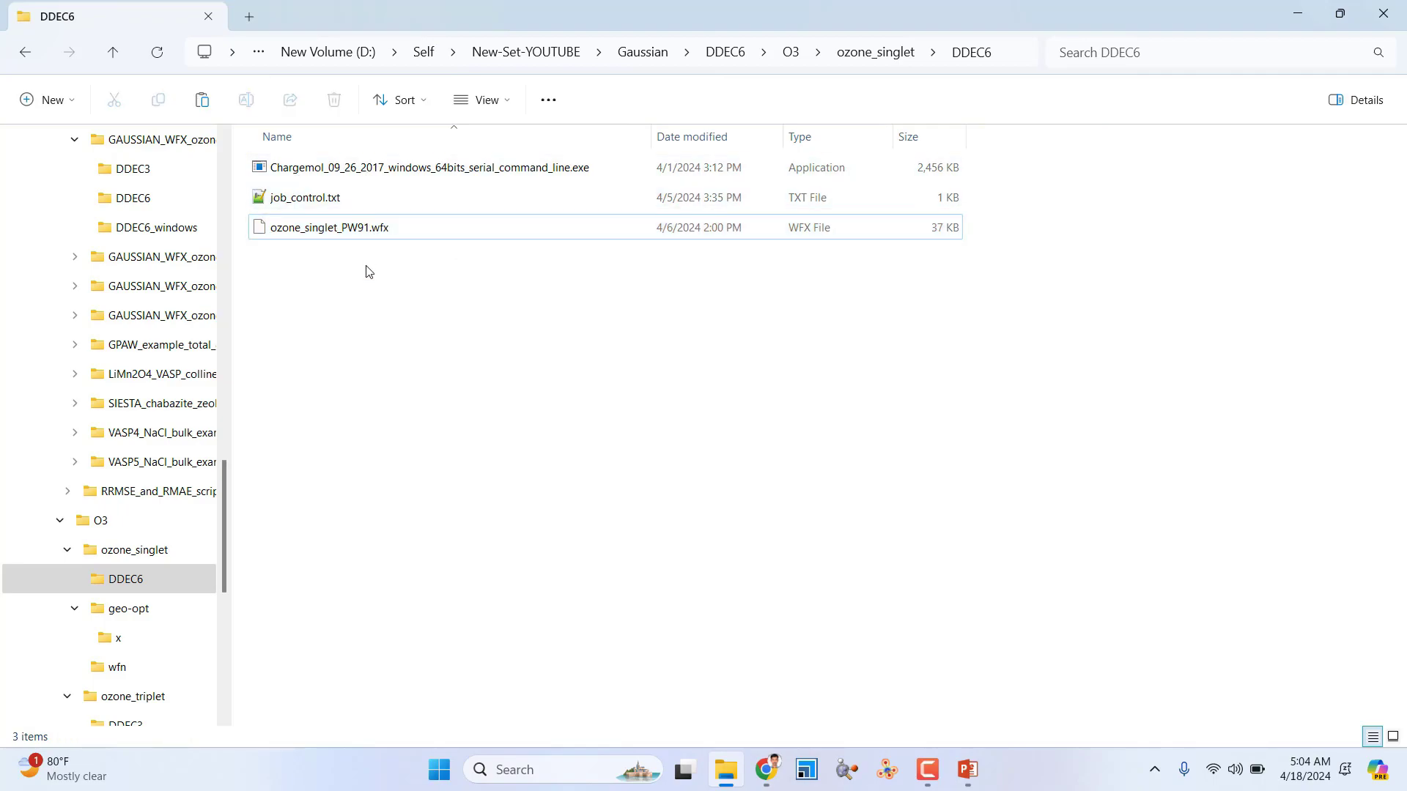
Open job_control.txt from the DDEC6 folder in Notepad++ and fit its whole content in view.
{"action": "left_click", "coordinate": [356, 201]}
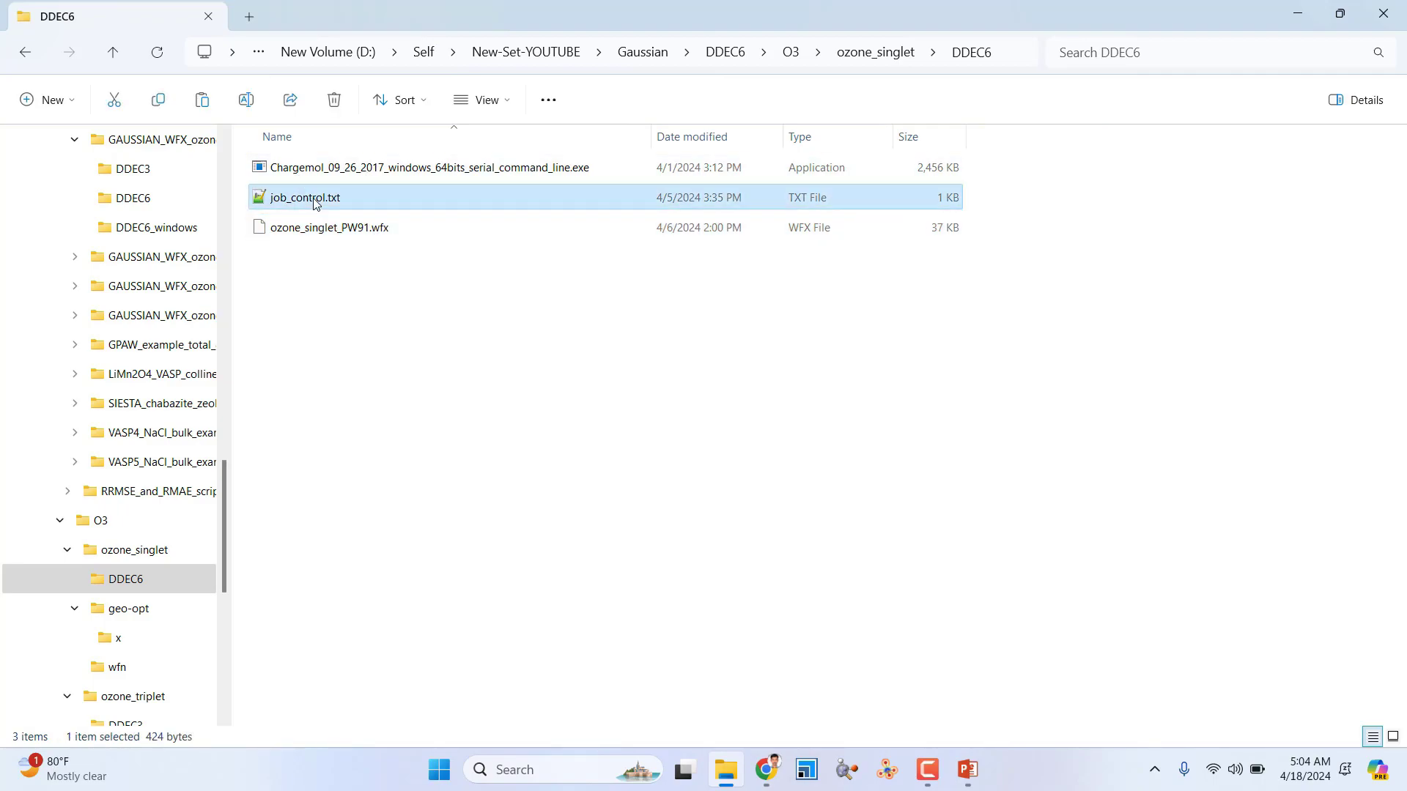
{"action": "left_click", "coordinate": [379, 174]}
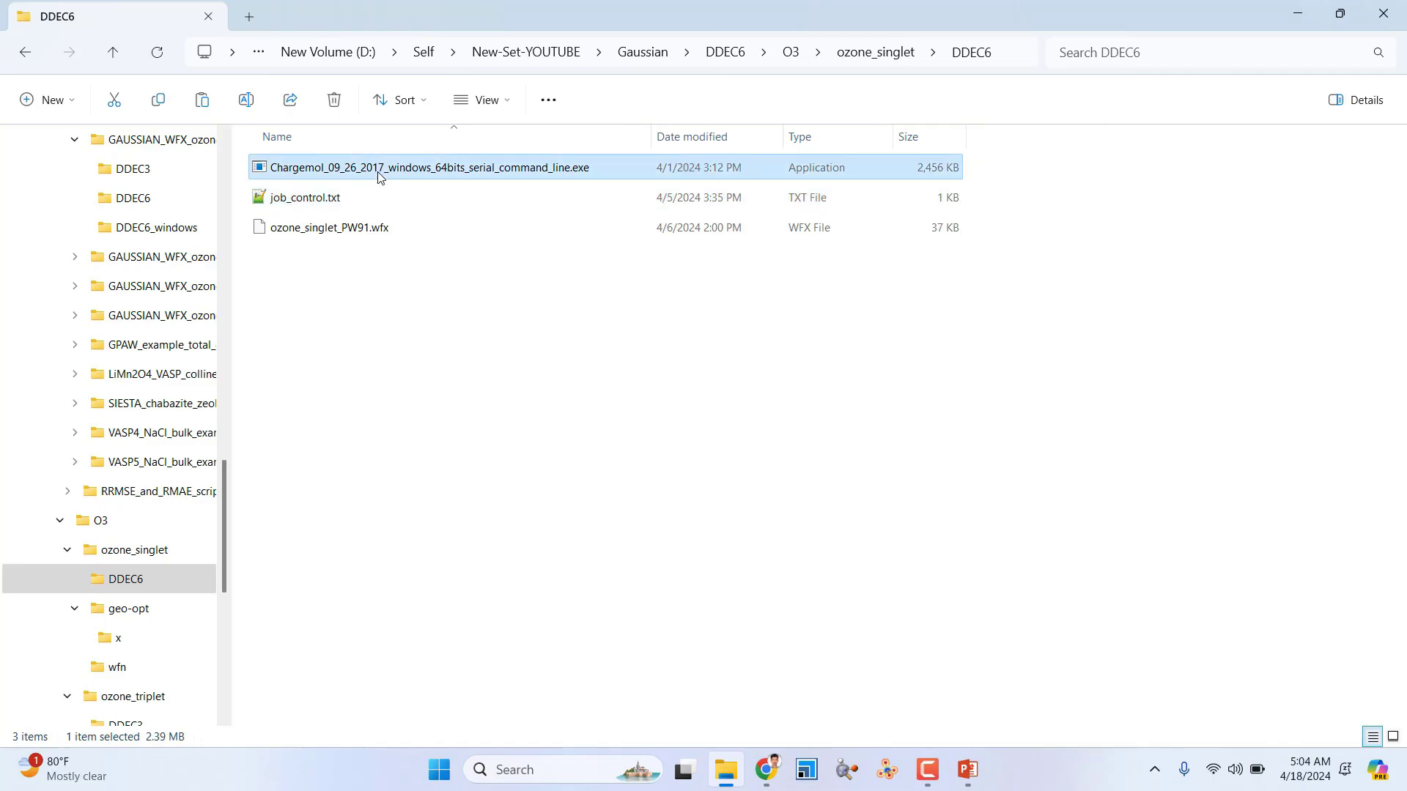
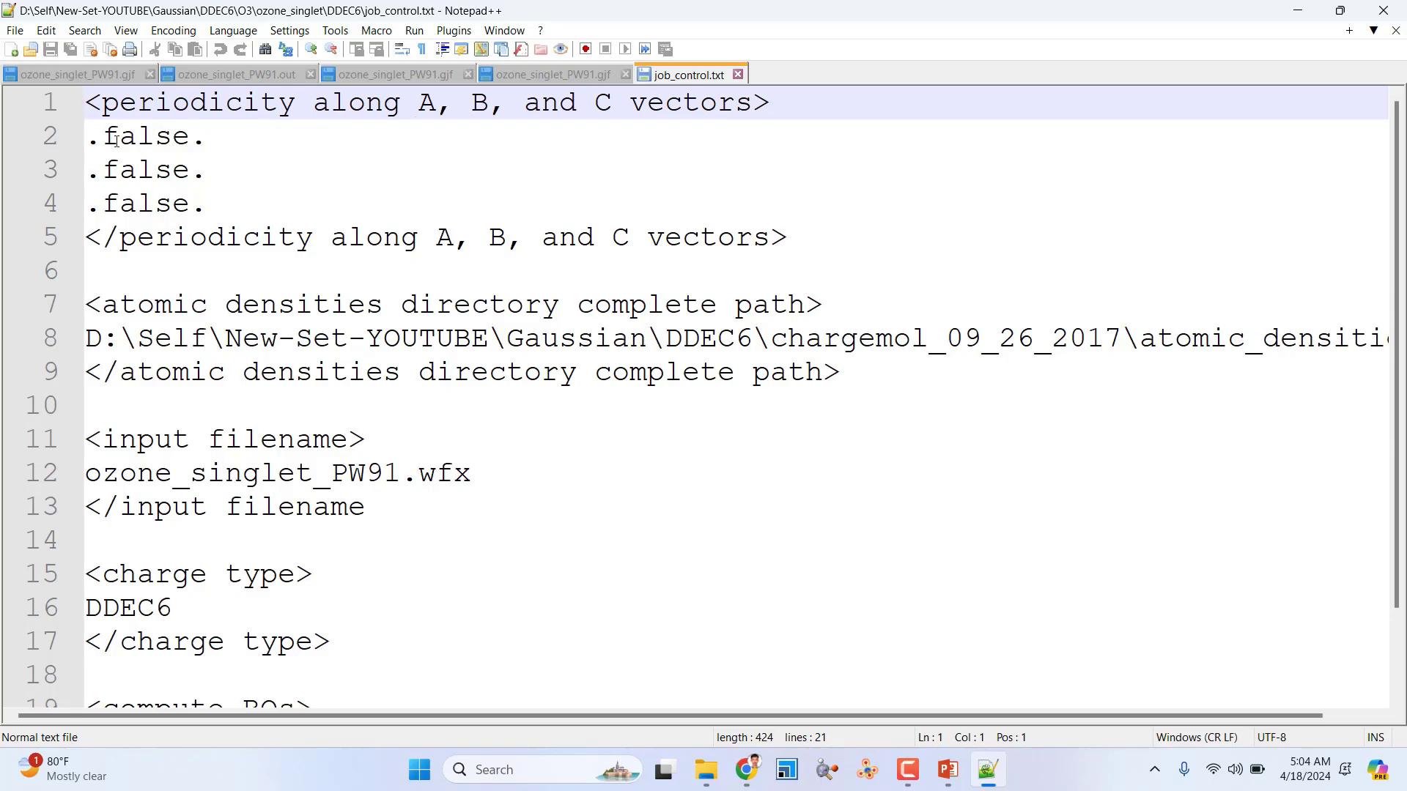
{"action": "scroll", "coordinate": [317, 174], "scroll_direction": "down", "scroll_amount": 1}
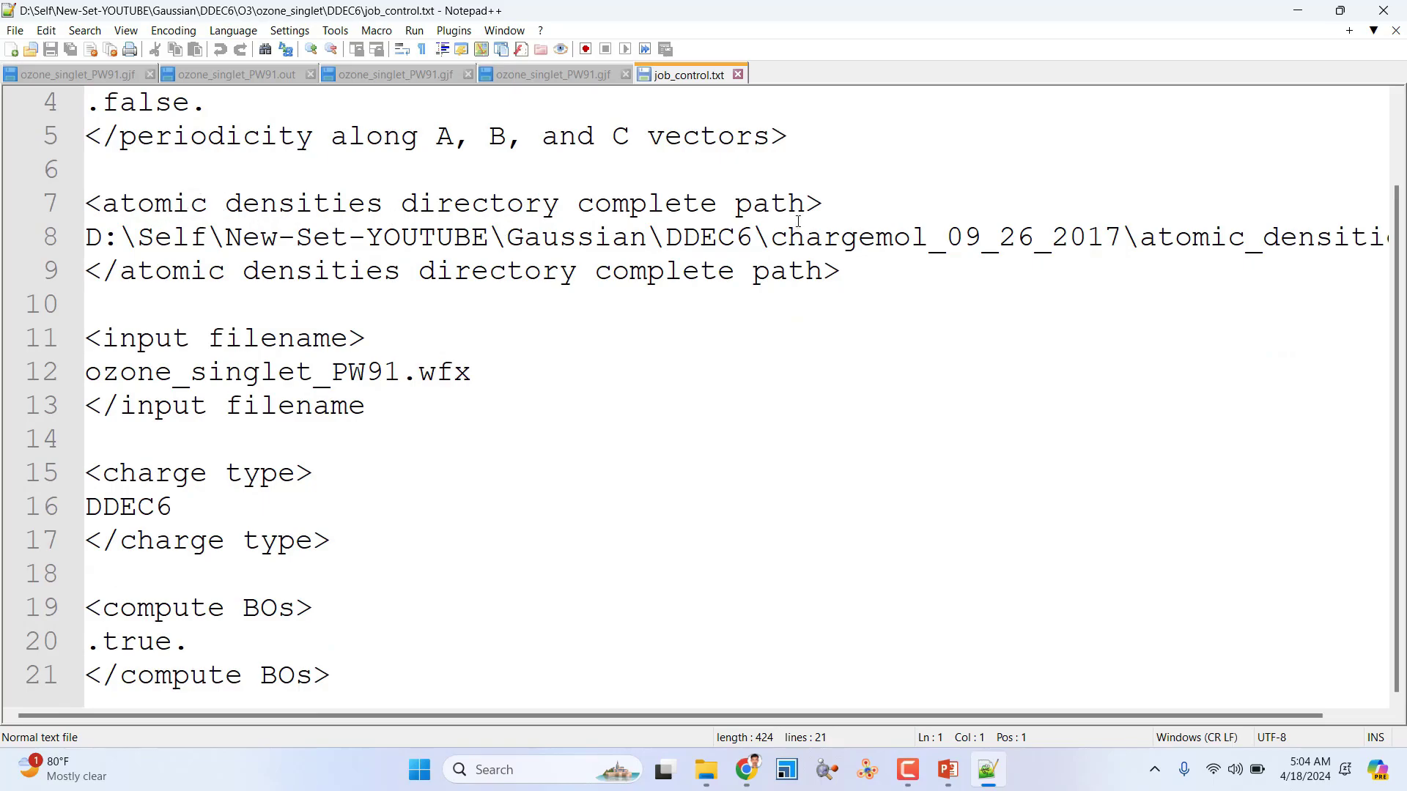
{"action": "scroll", "coordinate": [797, 221], "scroll_direction": "down", "scroll_amount": 2}
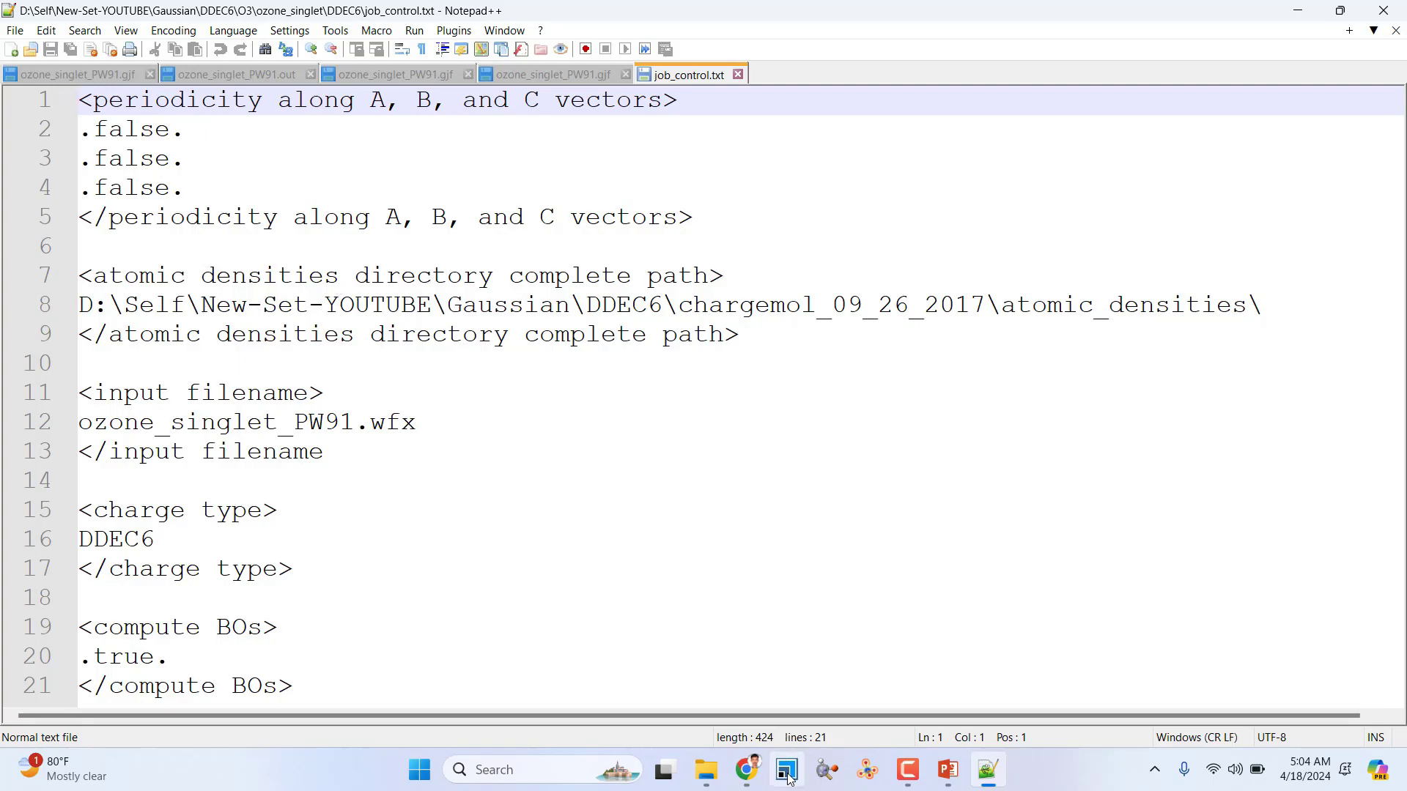
Switch to File Explorer and open the atomic_densities folder inside chargemol_09_26_2017.
{"action": "left_click", "coordinate": [706, 769]}
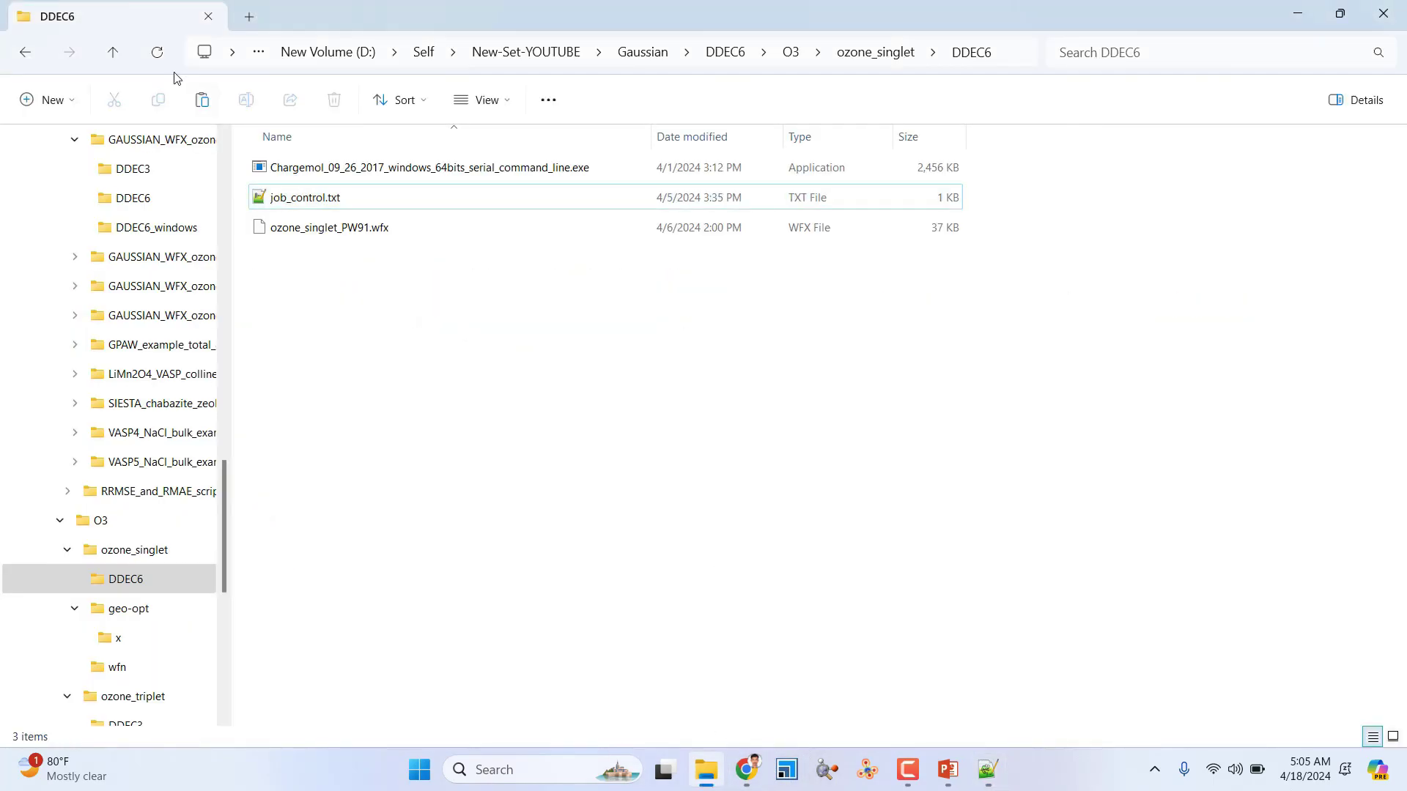
{"action": "left_click", "coordinate": [121, 52]}
{"action": "left_click", "coordinate": [124, 56]}
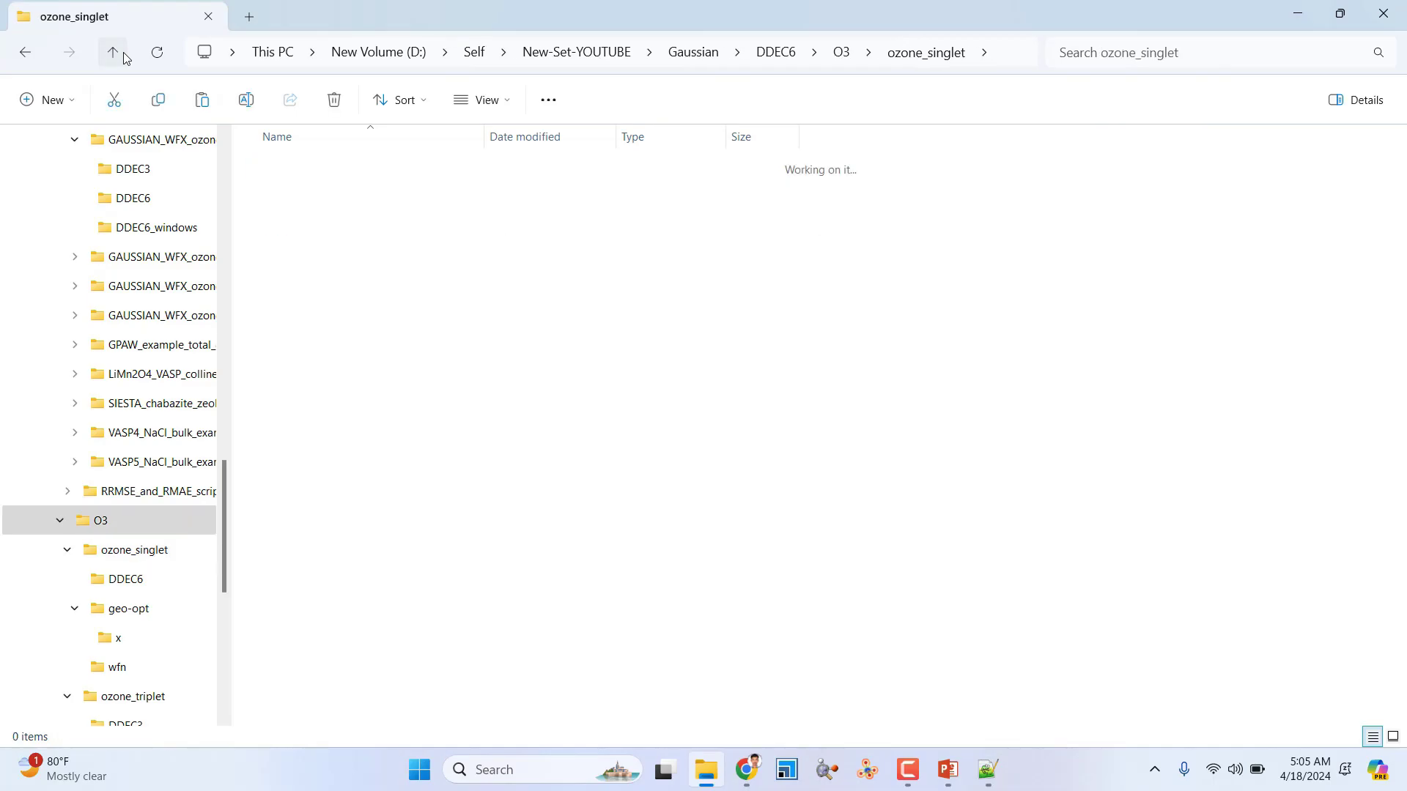
{"action": "left_click", "coordinate": [122, 54]}
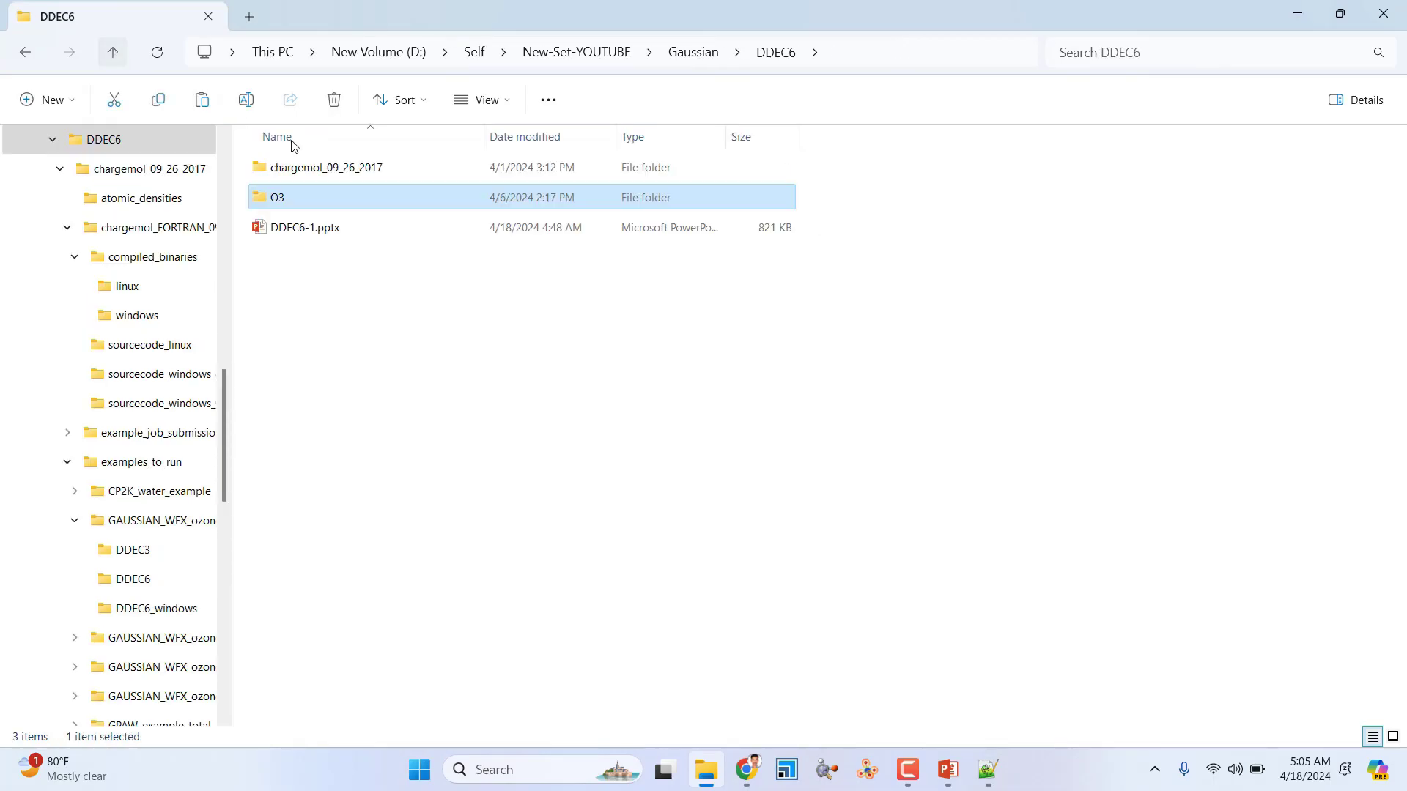
{"action": "double_click", "coordinate": [353, 169]}
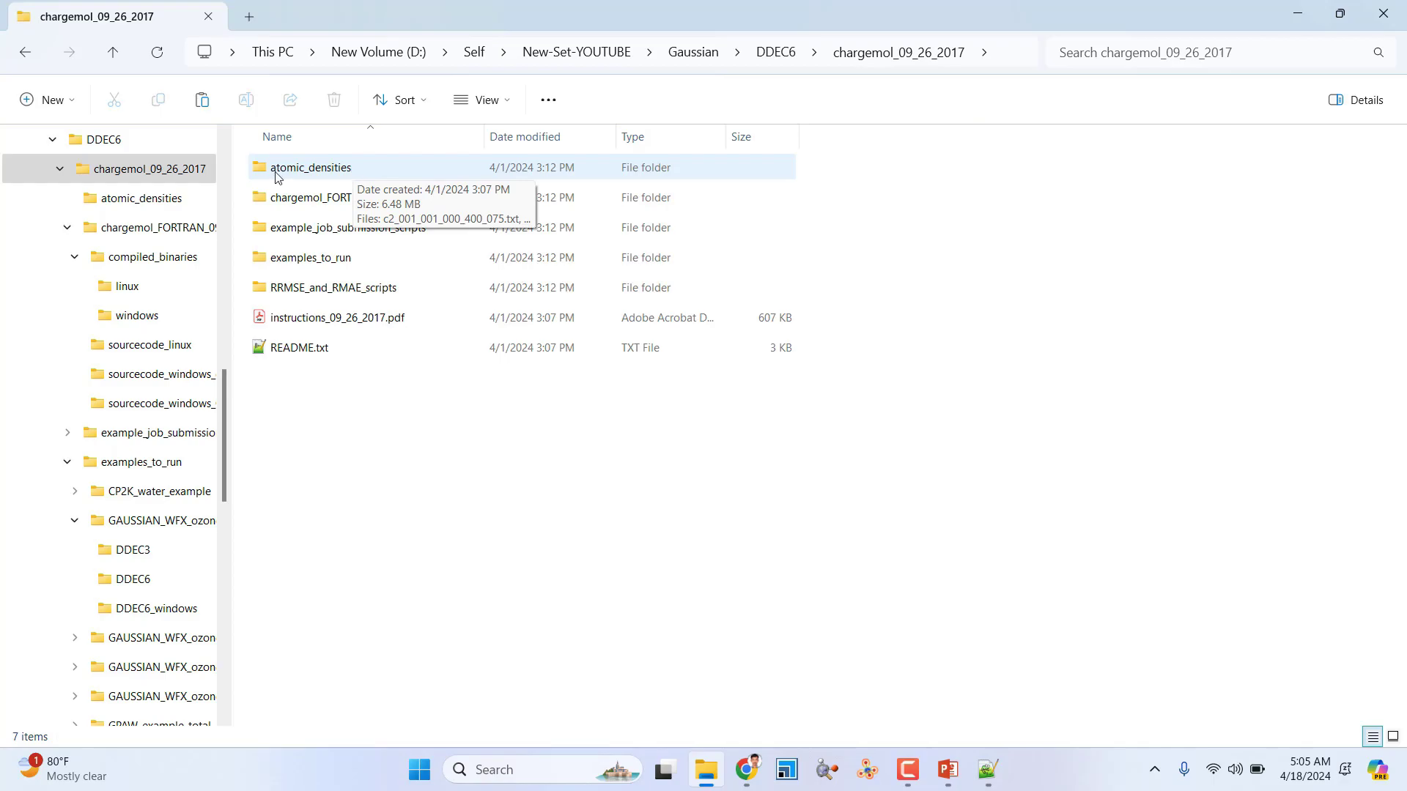
{"action": "double_click", "coordinate": [312, 171]}
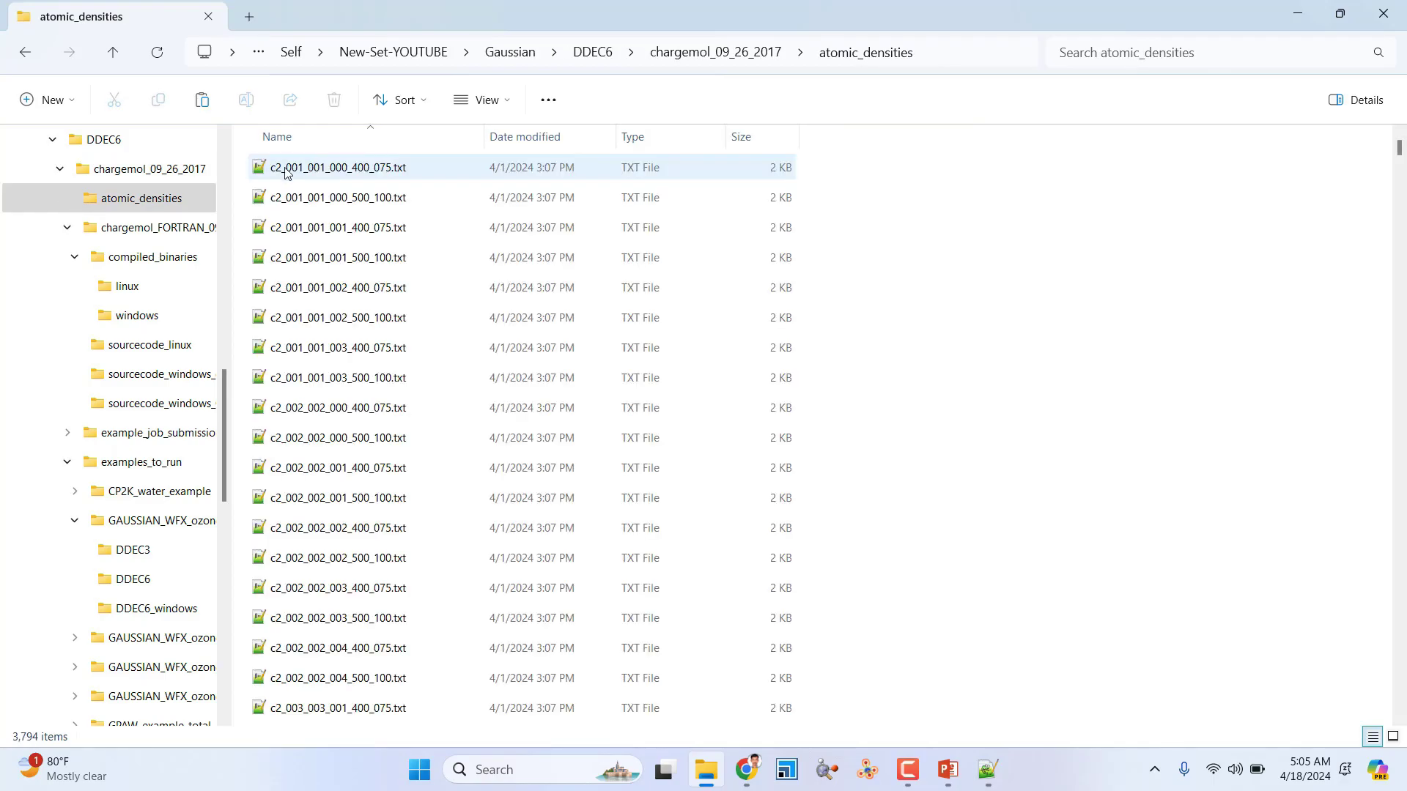
Copy the full path of the atomic_densities folder and return to job_control.txt in Notepad++.
{"action": "left_click", "coordinate": [941, 58]}
{"action": "key", "text": "ctrl+c"}
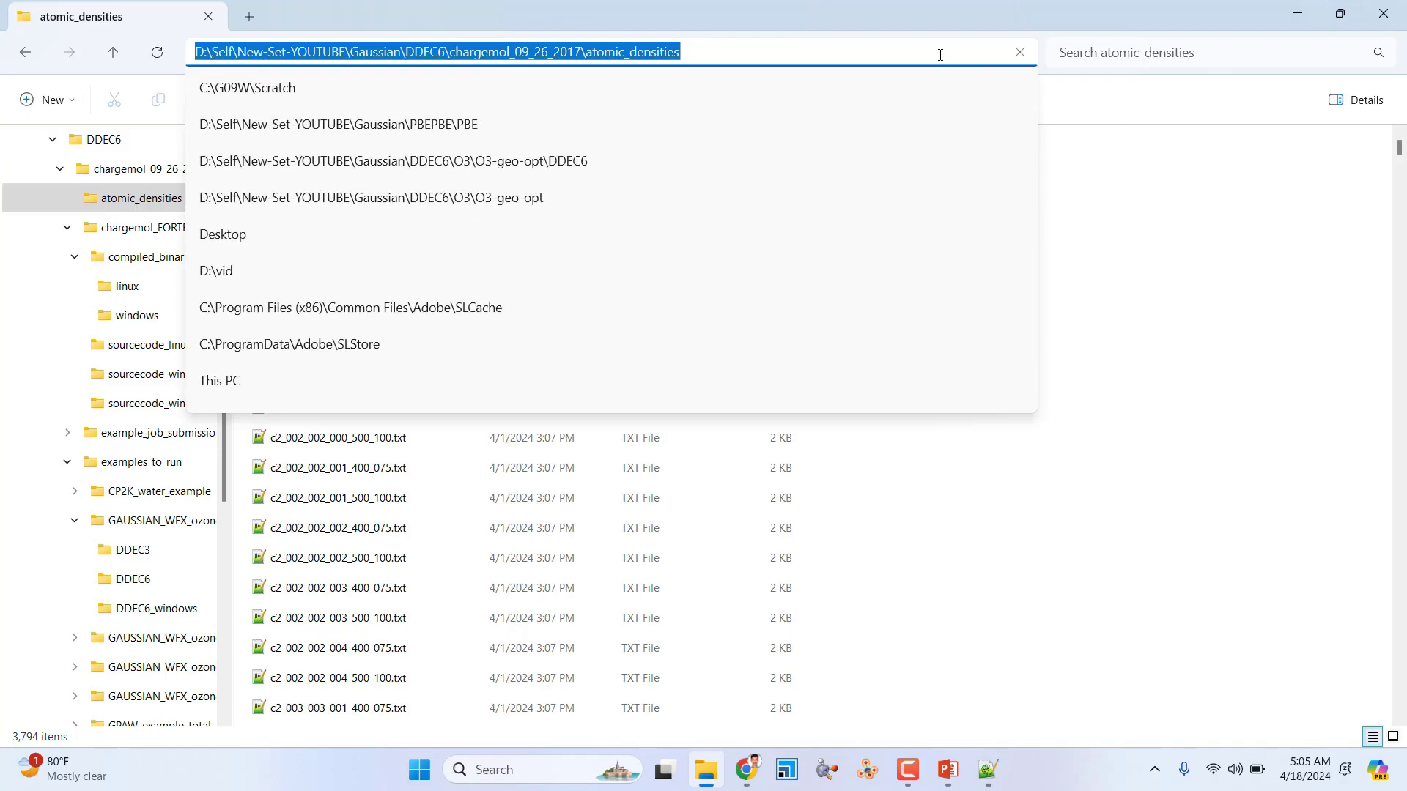
{"action": "left_click", "coordinate": [1311, 223]}
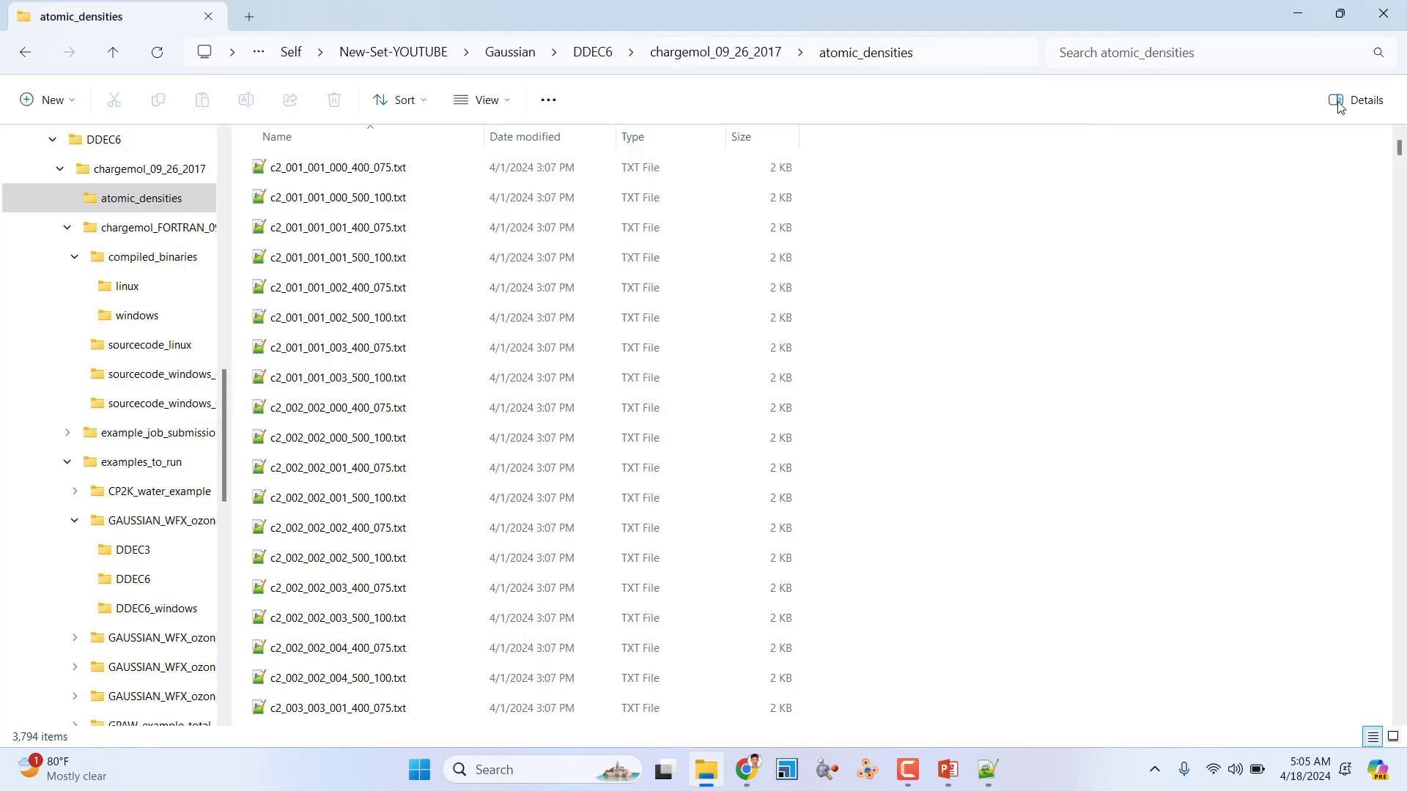
{"action": "left_click", "coordinate": [1304, 10]}
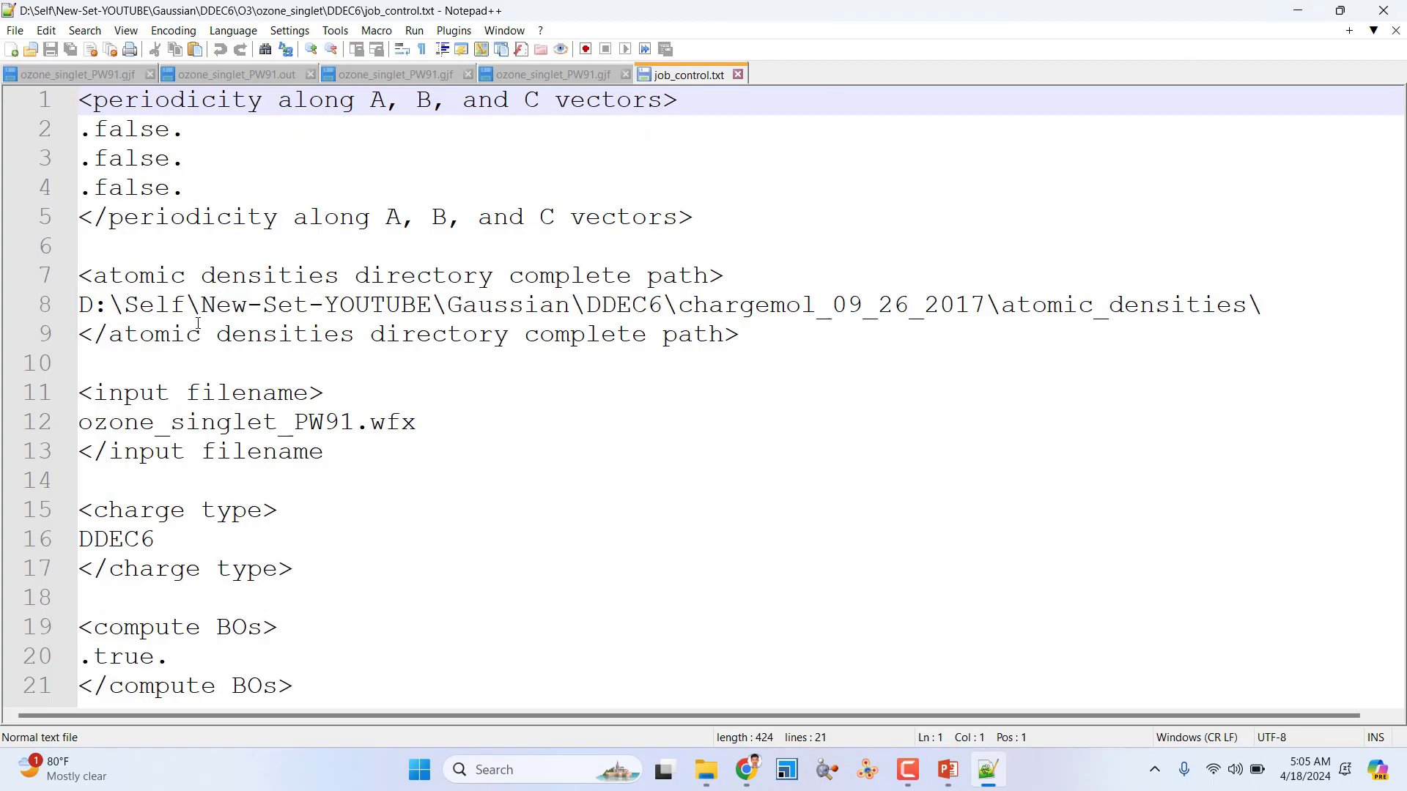
Set the atomic densities directory path to D:\Self\New-Set-YOUTUBE\Gaussian\DDEC6\chargemol_09_26_2017\atomic_densities\, keeping the trailing backslash, and save job_control.txt.
{"action": "left_click_drag", "start_coordinate": [111, 307], "coordinate": [1252, 313]}
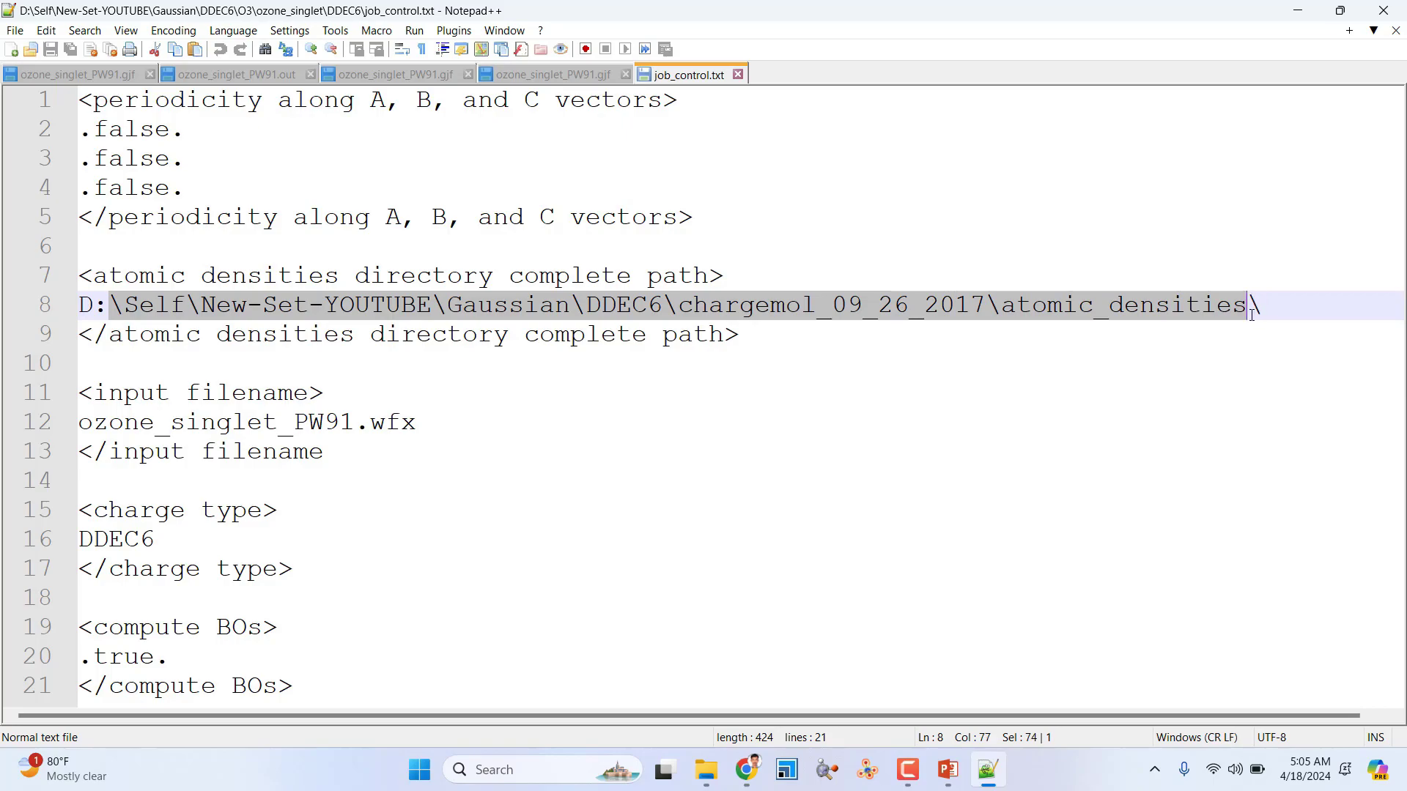
{"action": "key", "text": "ctrl+v"}
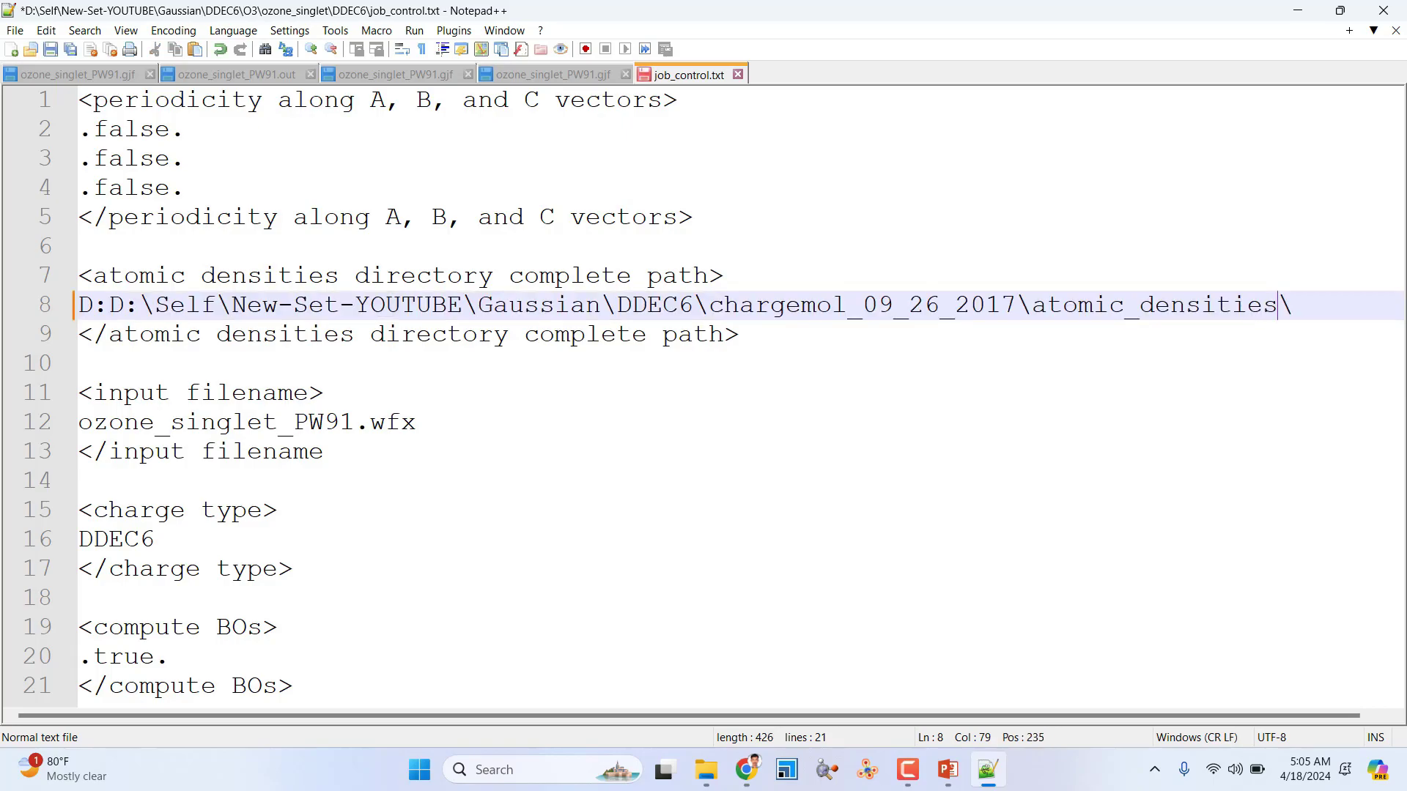
{"action": "double_click", "coordinate": [1286, 308]}
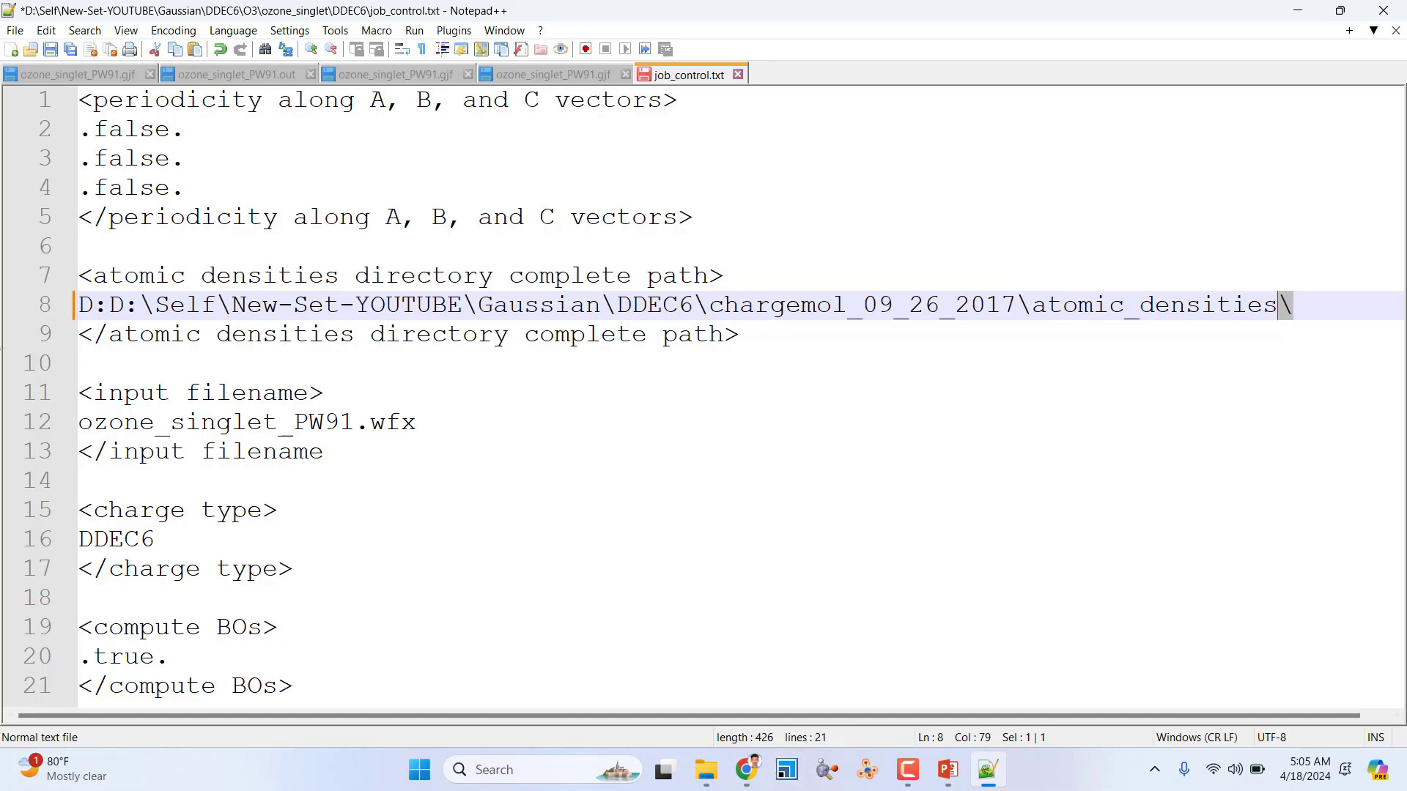
{"action": "left_click", "coordinate": [112, 306]}
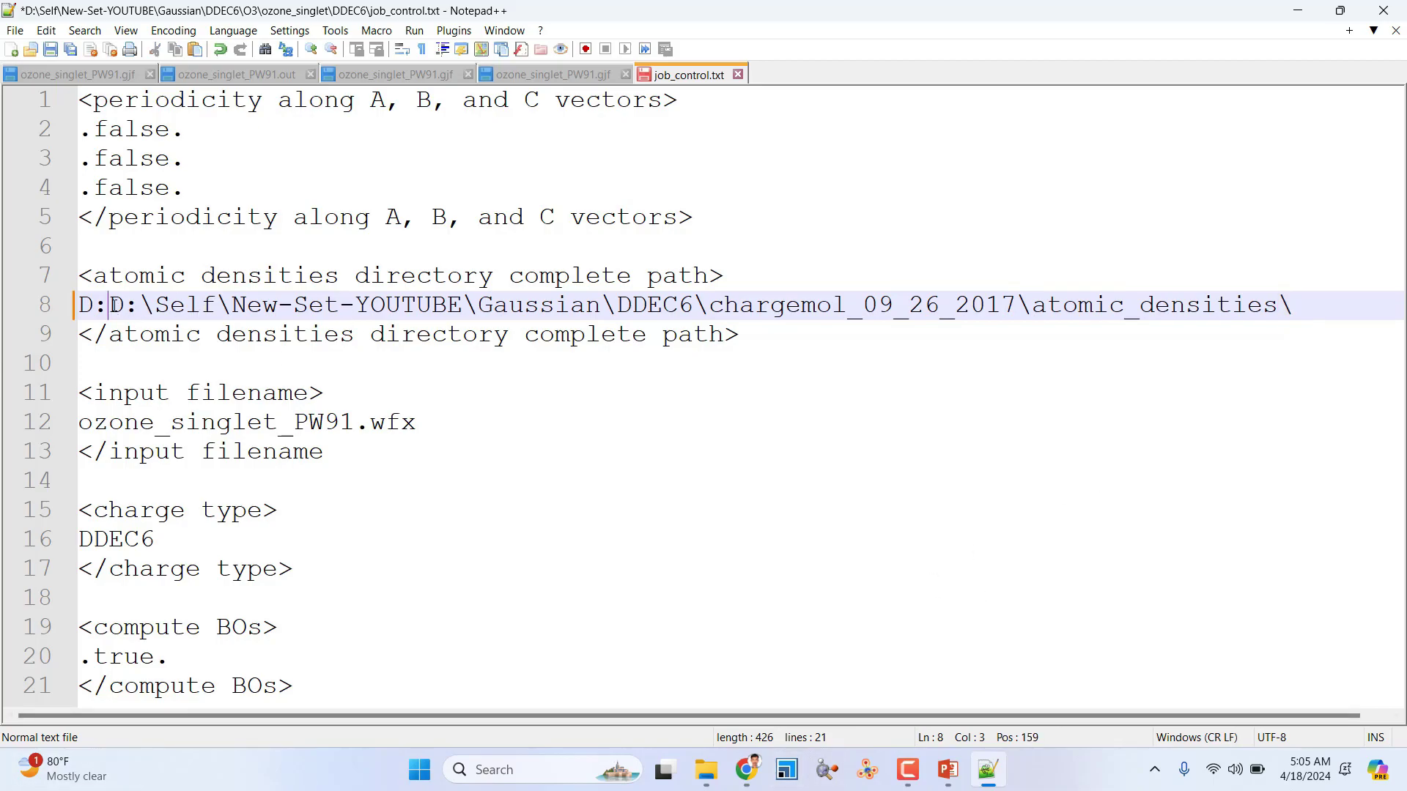
{"action": "key", "text": "BackSpace"}
{"action": "key", "text": "BackSpace"}
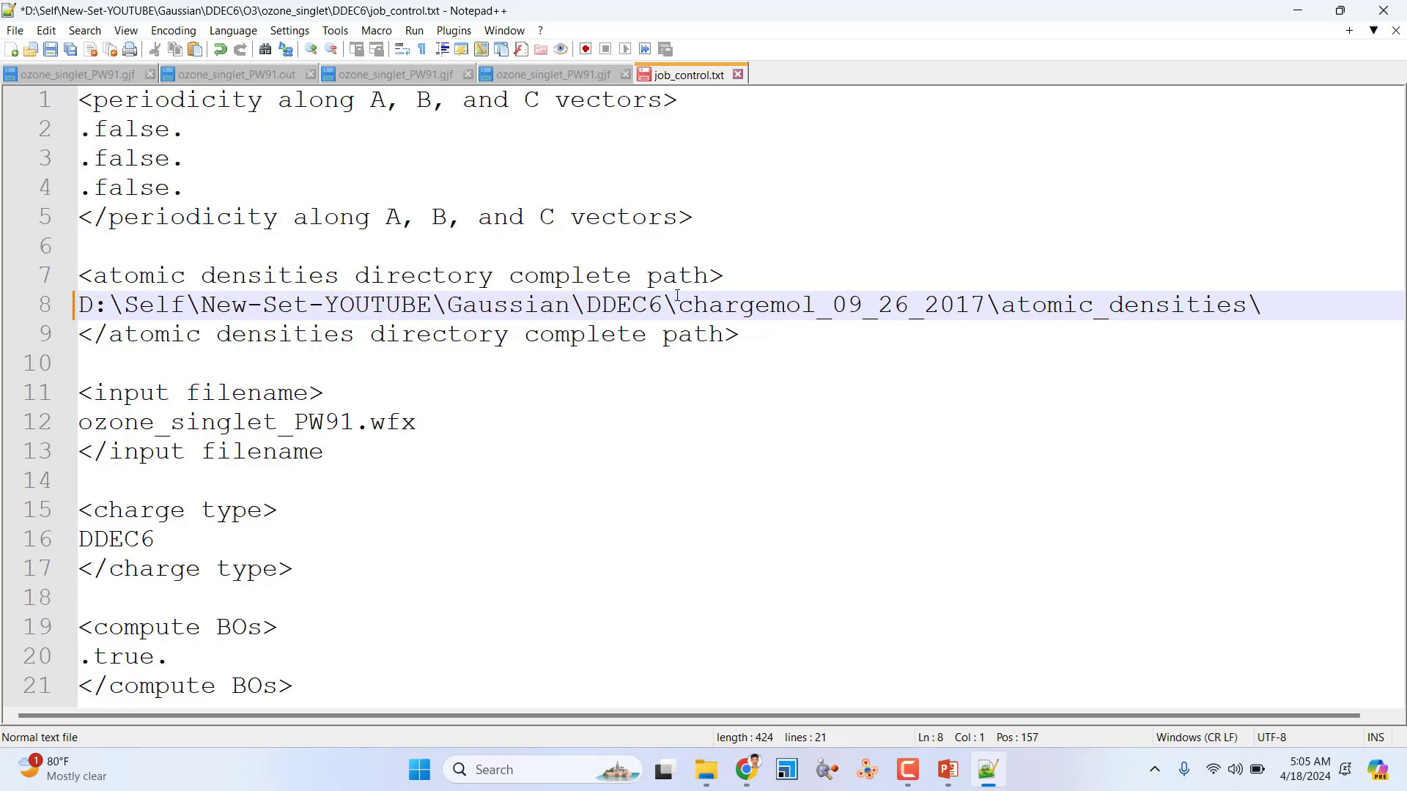
{"action": "left_click_drag", "start_coordinate": [1273, 305], "coordinate": [1248, 304]}
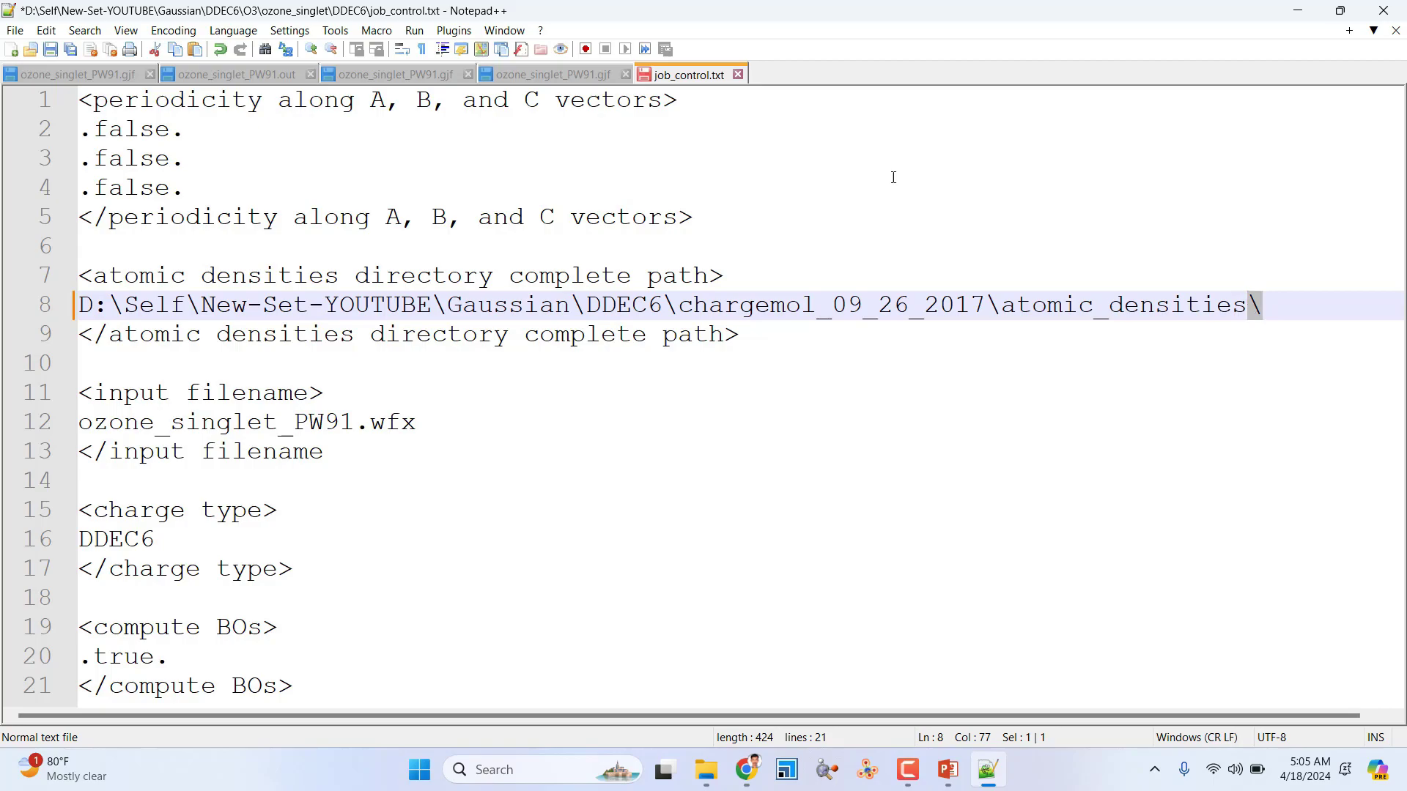
{"action": "left_click", "coordinate": [53, 51]}
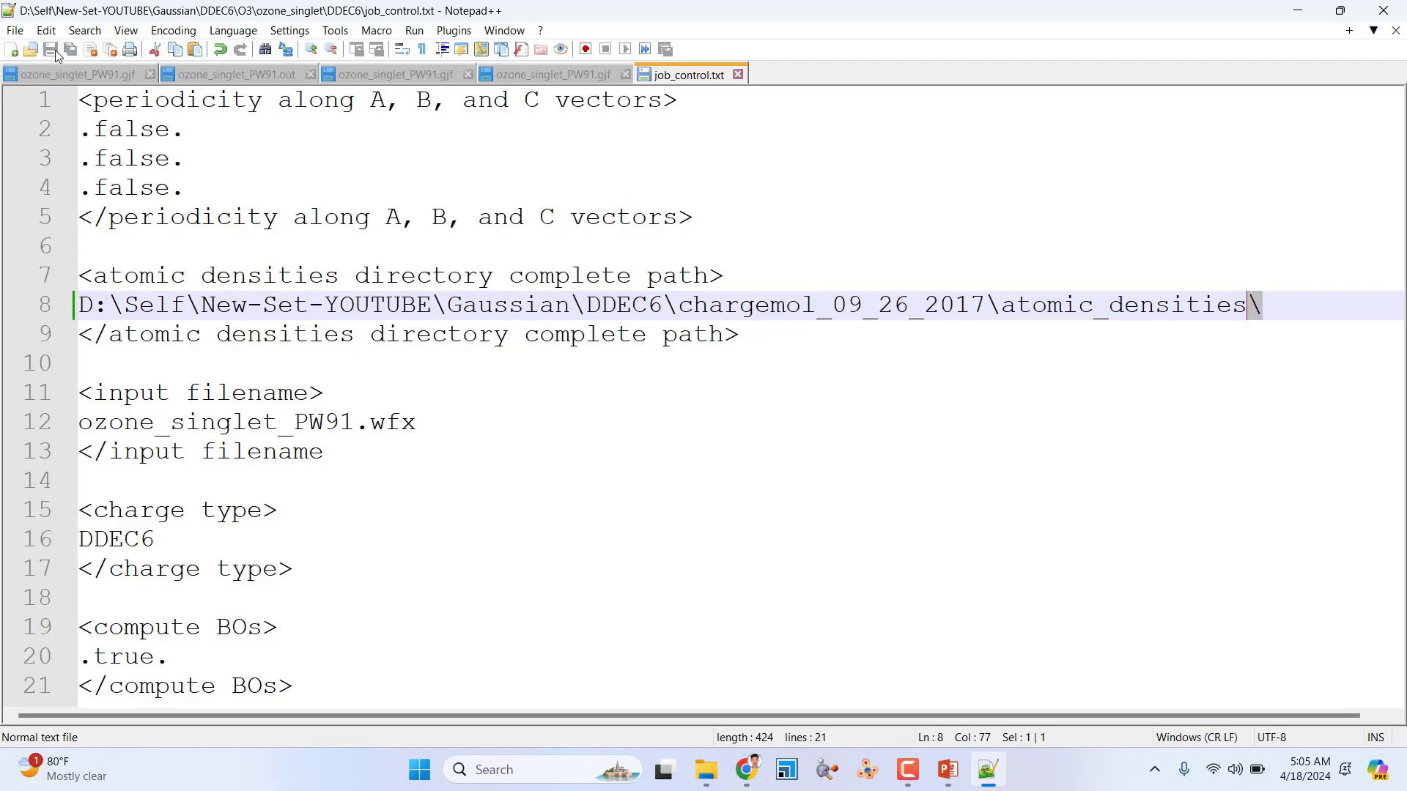
Review the input filename, charge type and compute BOs entries in job_control.txt.
{"action": "left_click", "coordinate": [189, 359]}
{"action": "left_click", "coordinate": [156, 394]}
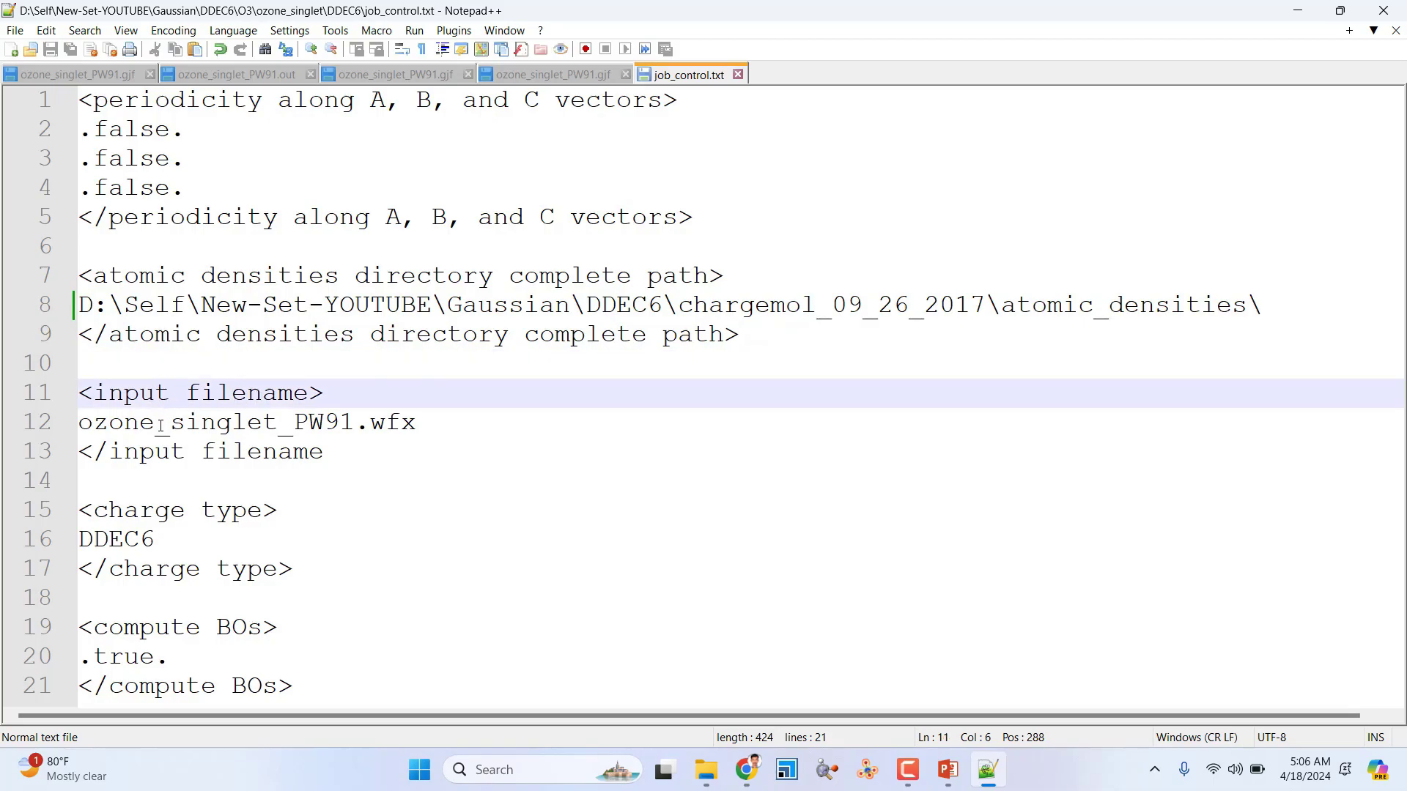
{"action": "left_click", "coordinate": [430, 424]}
{"action": "left_click_drag", "start_coordinate": [428, 423], "coordinate": [63, 418]}
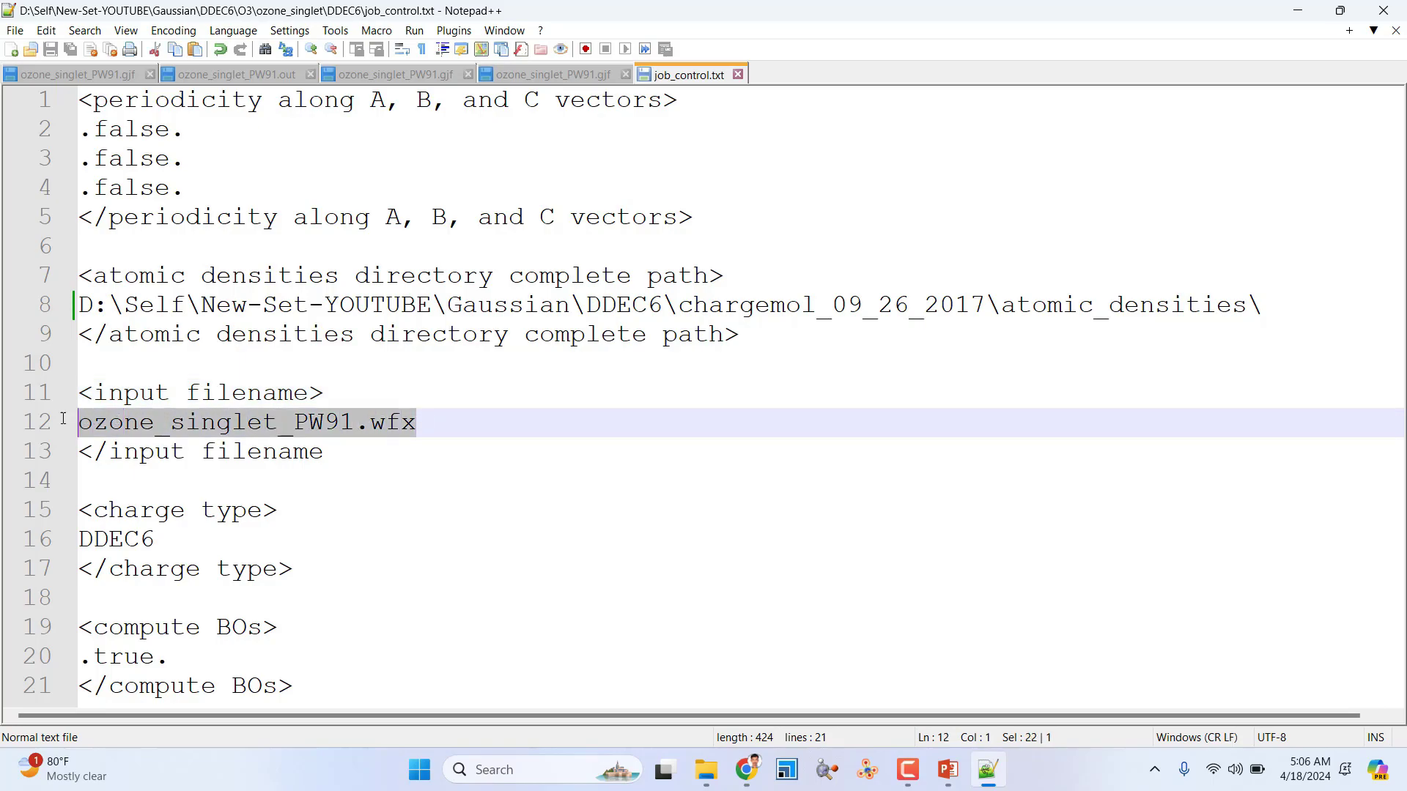
{"action": "left_click", "coordinate": [111, 440]}
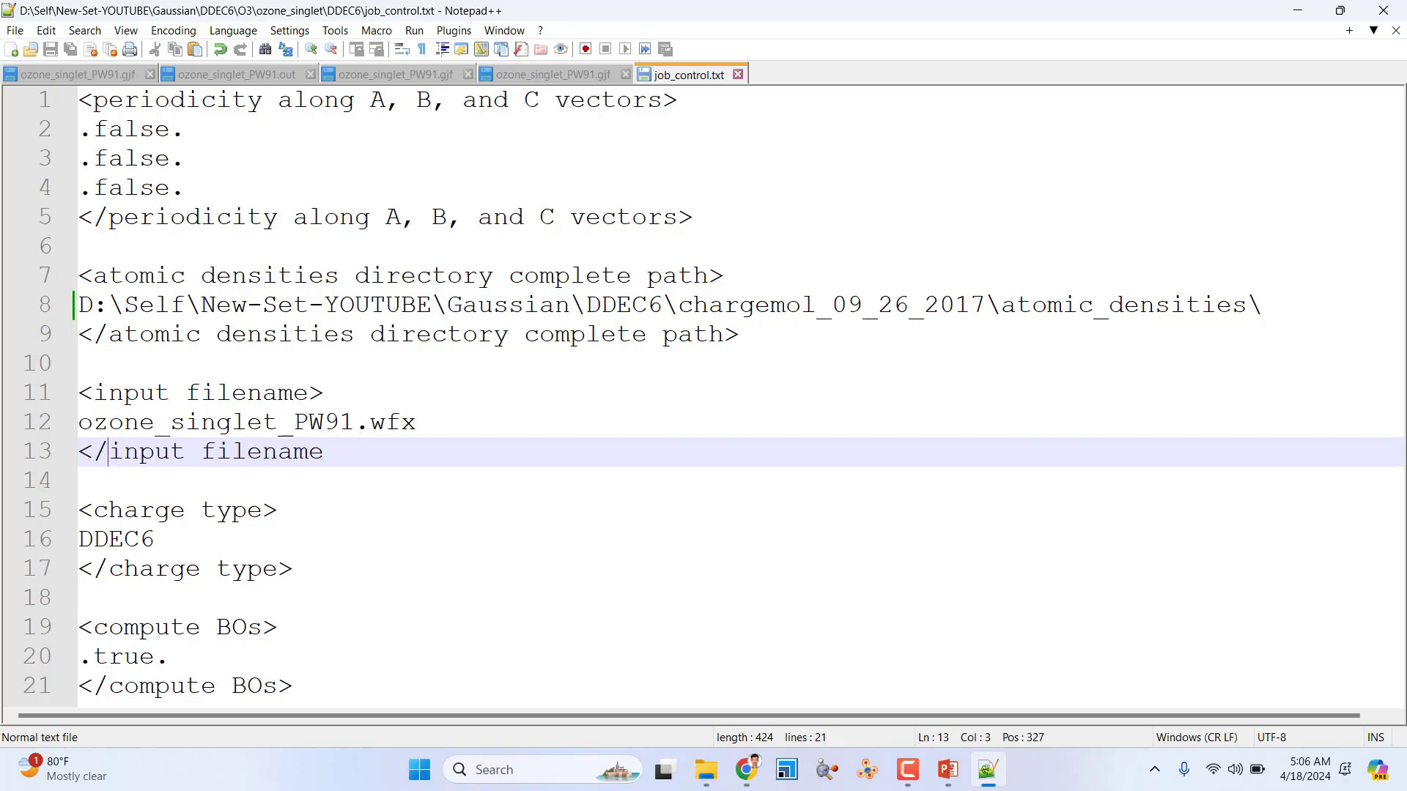
{"action": "scroll", "coordinate": [719, 443], "scroll_direction": "down", "scroll_amount": 1}
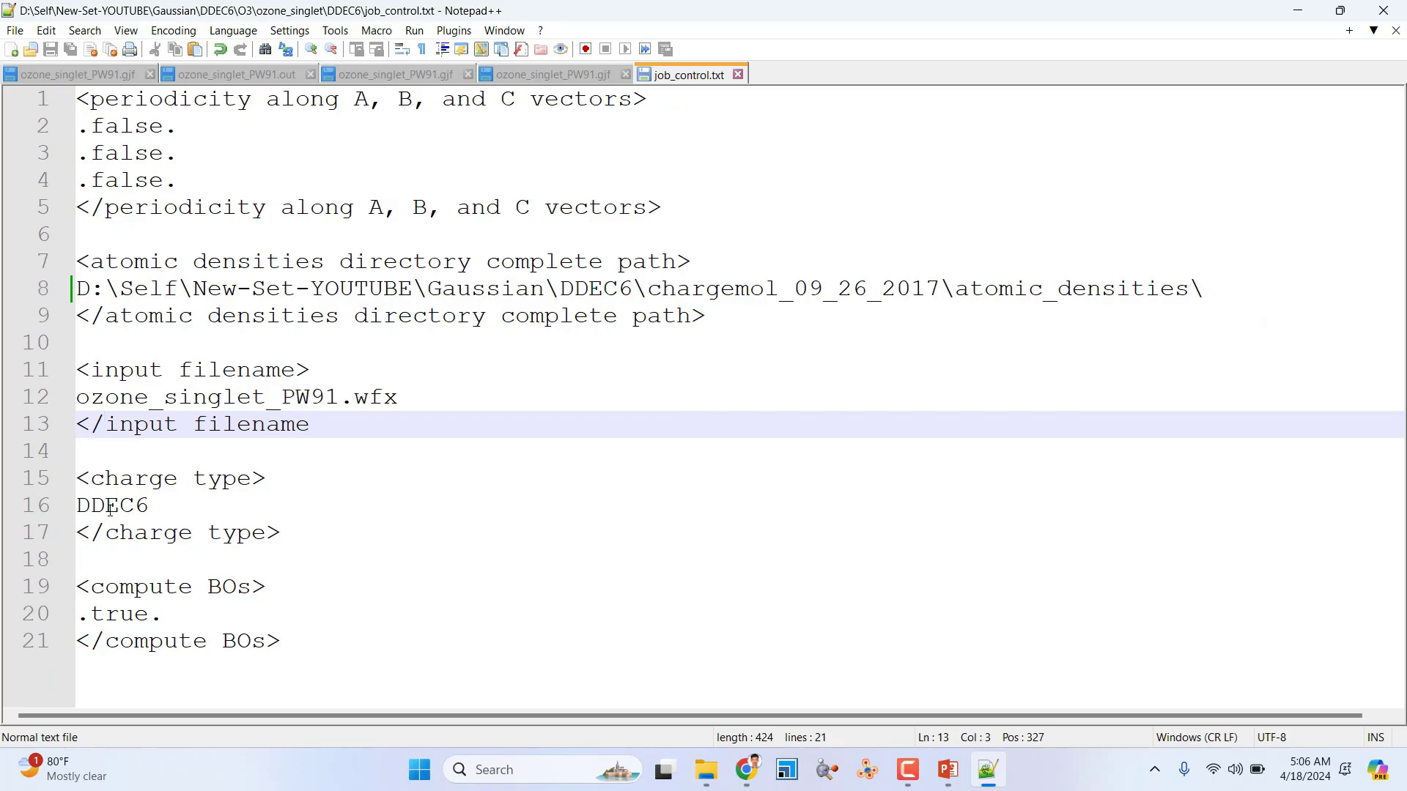
{"action": "left_click", "coordinate": [172, 499]}
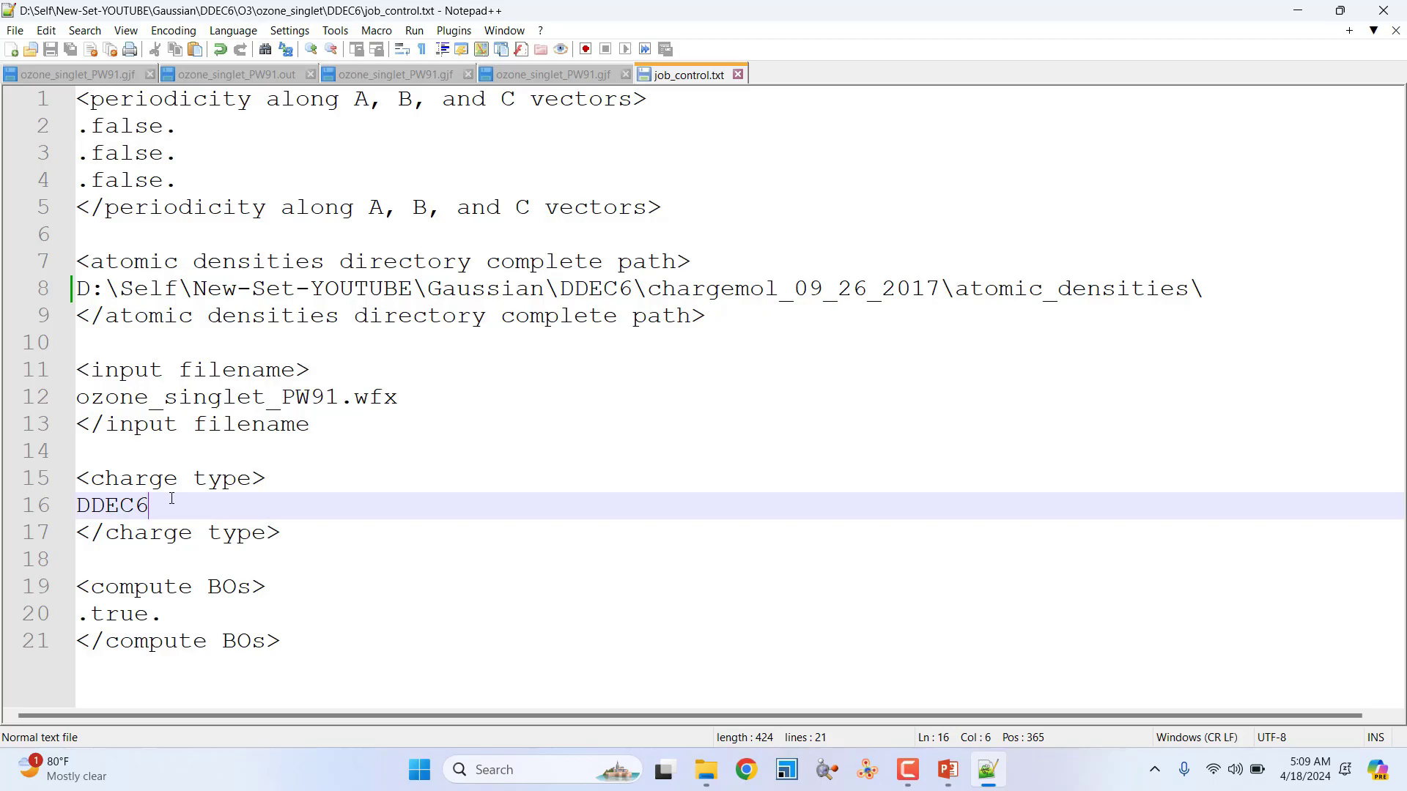
{"action": "left_click_drag", "start_coordinate": [145, 505], "coordinate": [140, 506]}
{"action": "left_click", "coordinate": [166, 509]}
{"action": "left_click_drag", "start_coordinate": [151, 507], "coordinate": [74, 507]}
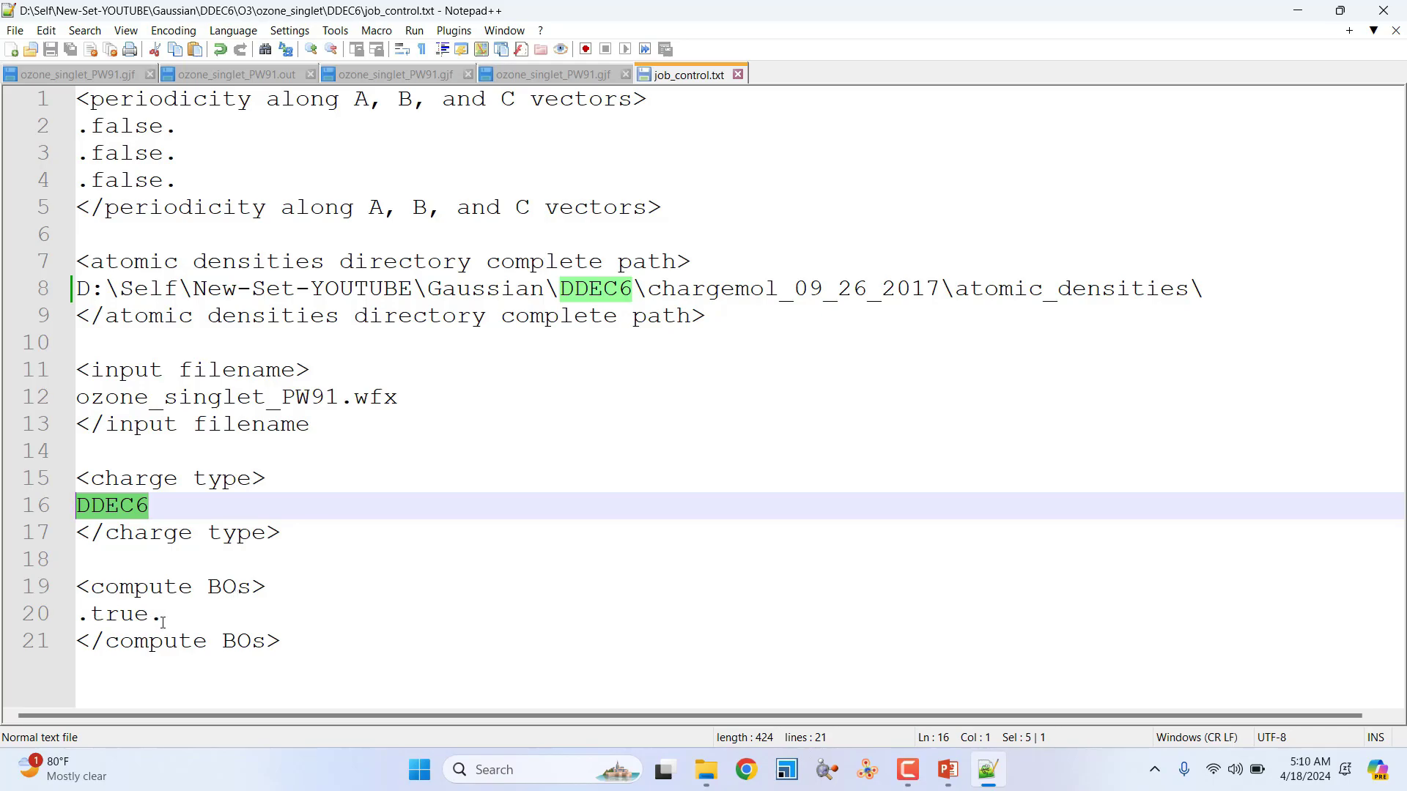
{"action": "left_click", "coordinate": [169, 620]}
{"action": "left_click", "coordinate": [163, 480]}
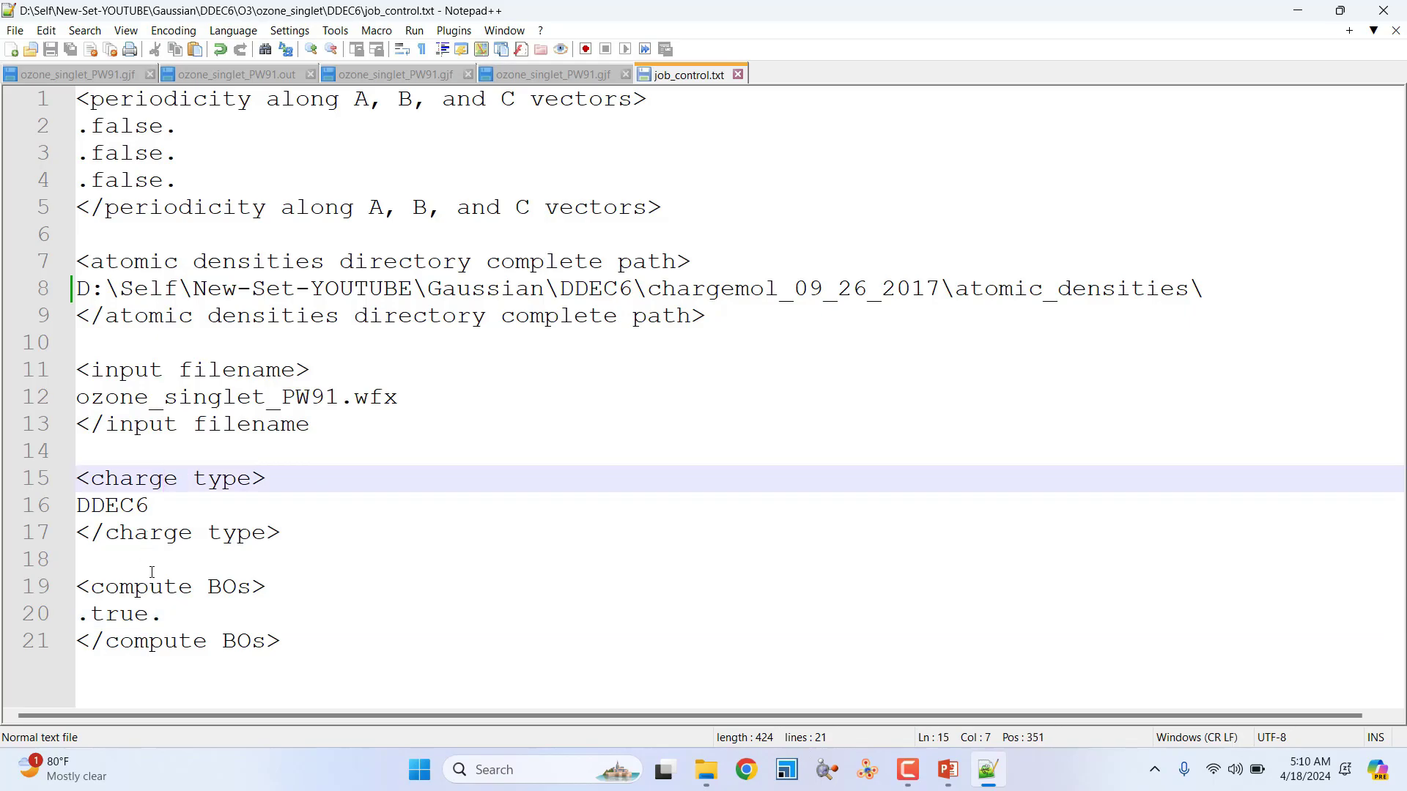
Close job_control.txt and exit Notepad++.
{"action": "left_click", "coordinate": [295, 289]}
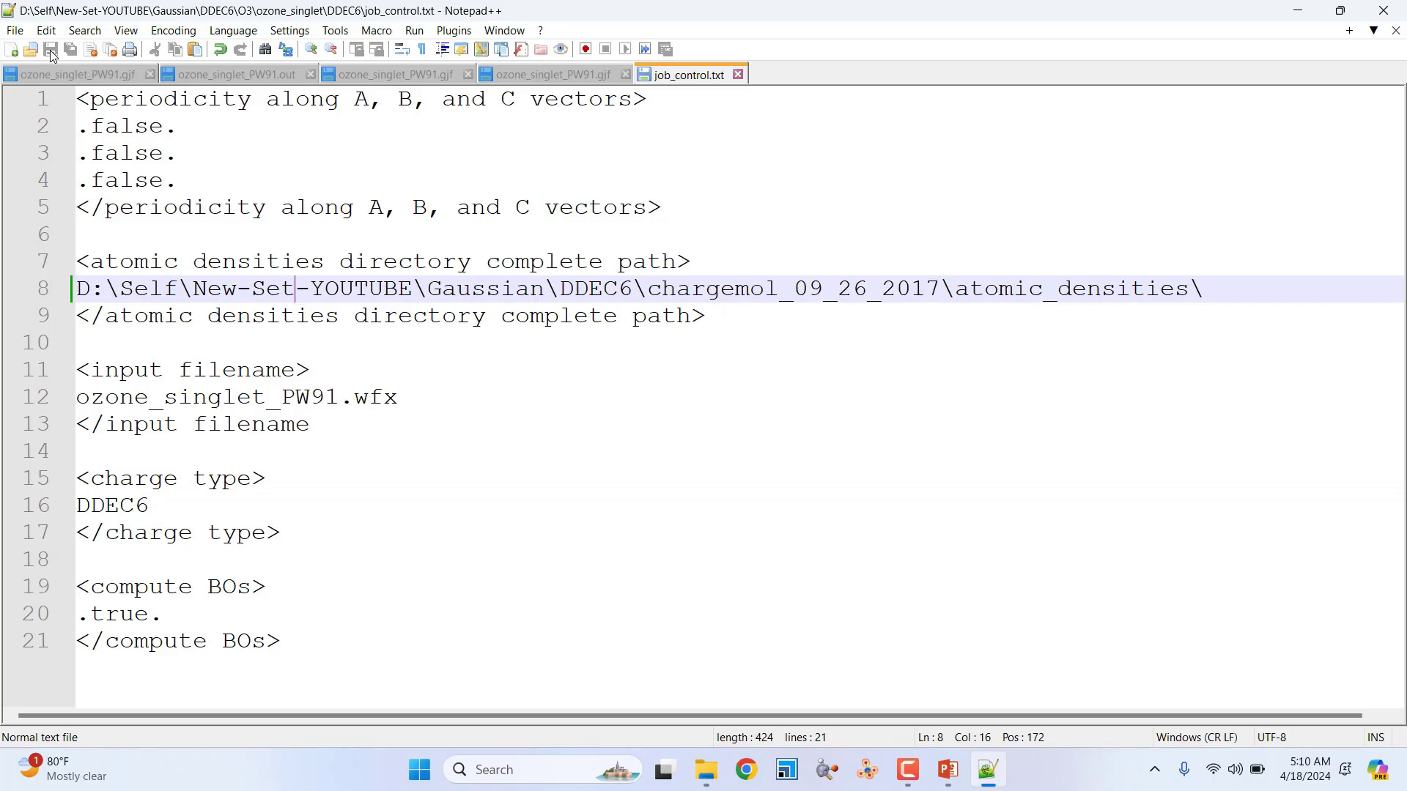
{"action": "left_click", "coordinate": [738, 74]}
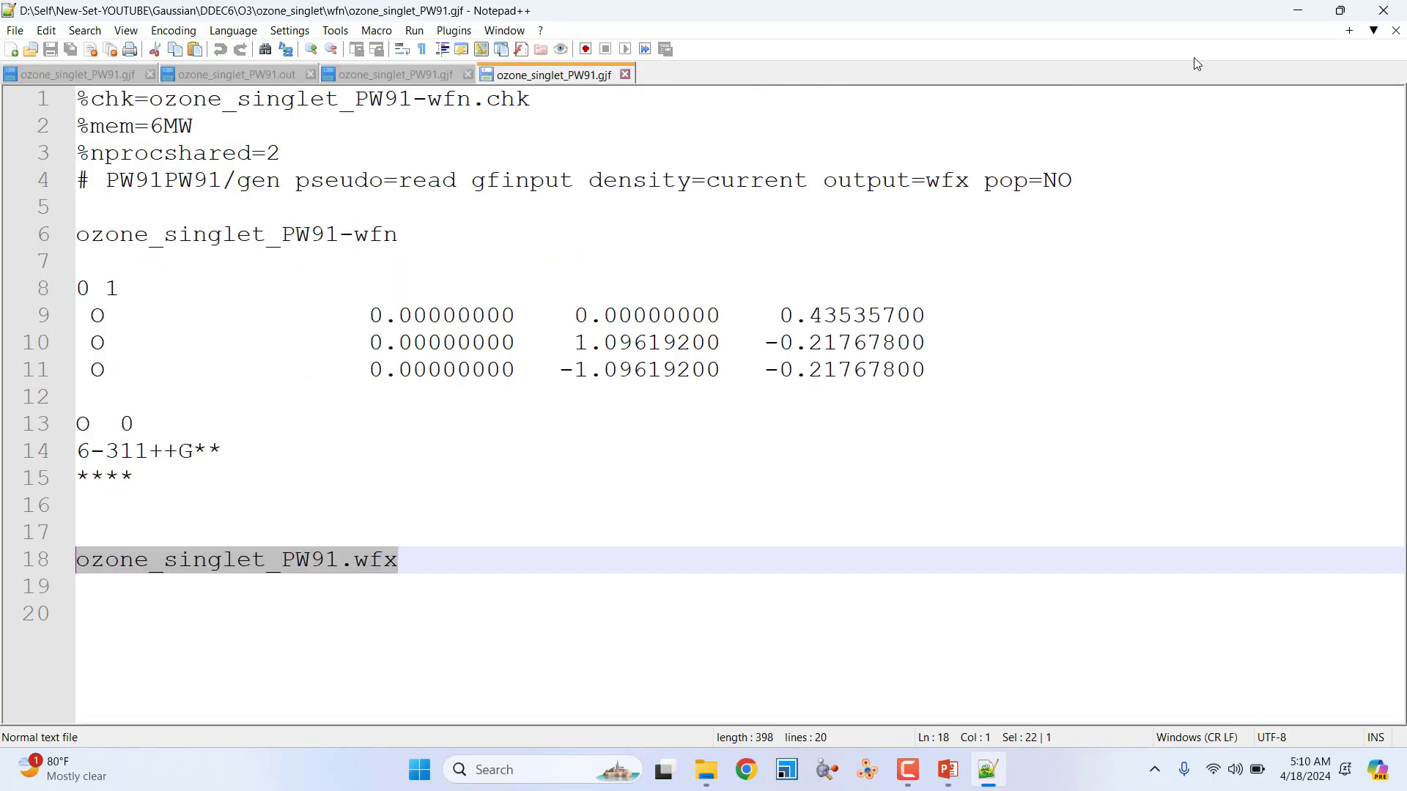
{"action": "left_click", "coordinate": [1383, 10]}
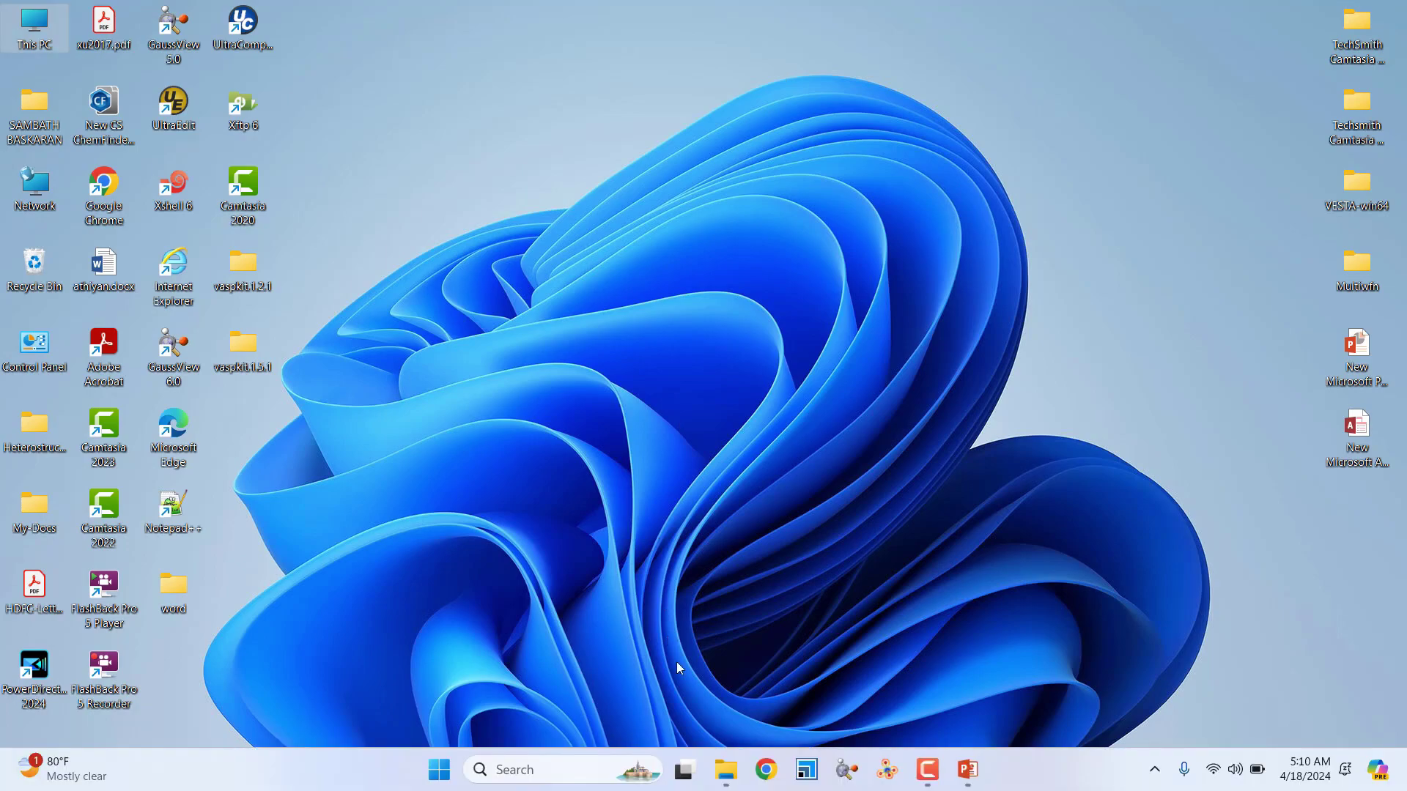
Switch to File Explorer and open the DDEC6 folder inside O3\ozone_singlet to check its input files.
{"action": "left_click", "coordinate": [727, 770]}
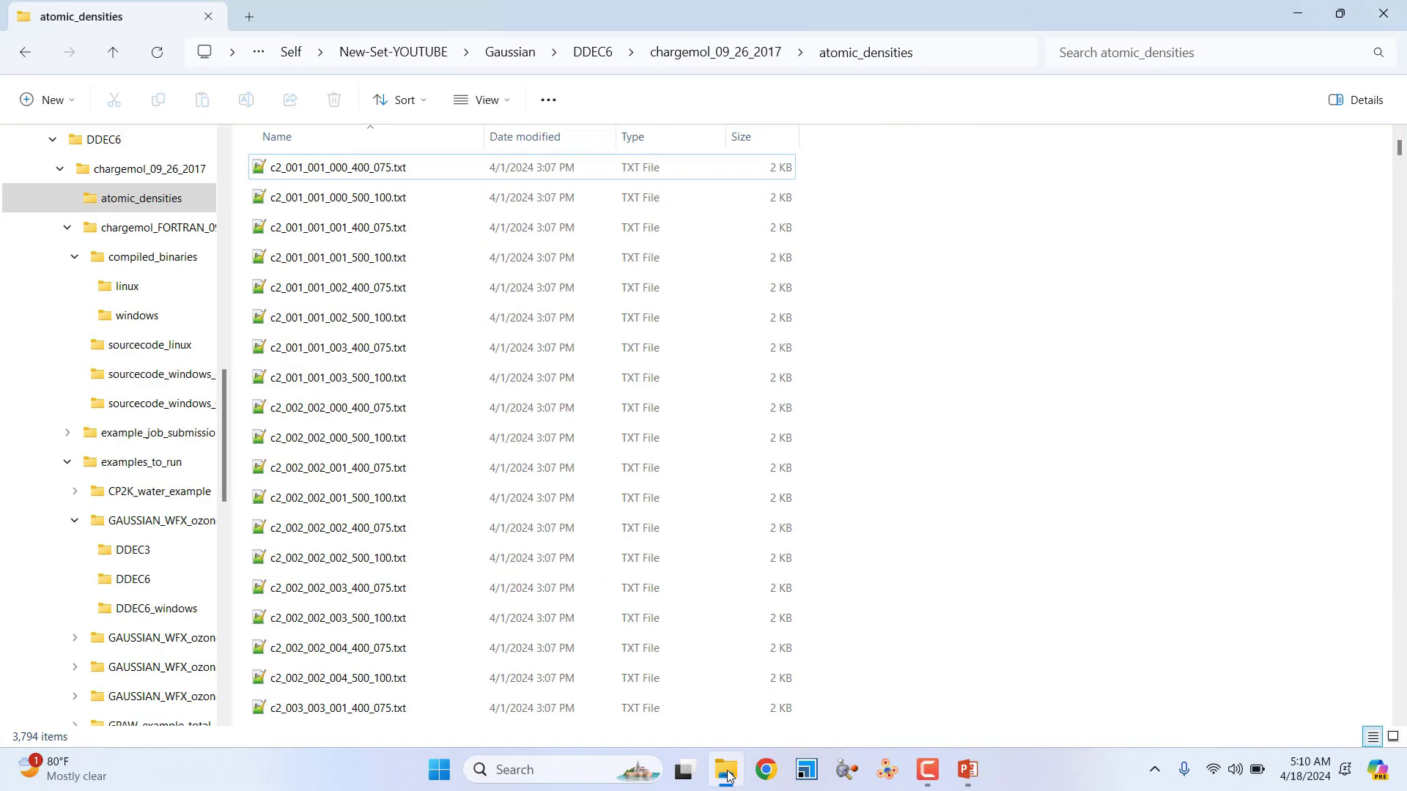
{"action": "left_click", "coordinate": [727, 771]}
{"action": "left_click", "coordinate": [727, 770]}
{"action": "left_click", "coordinate": [116, 53]}
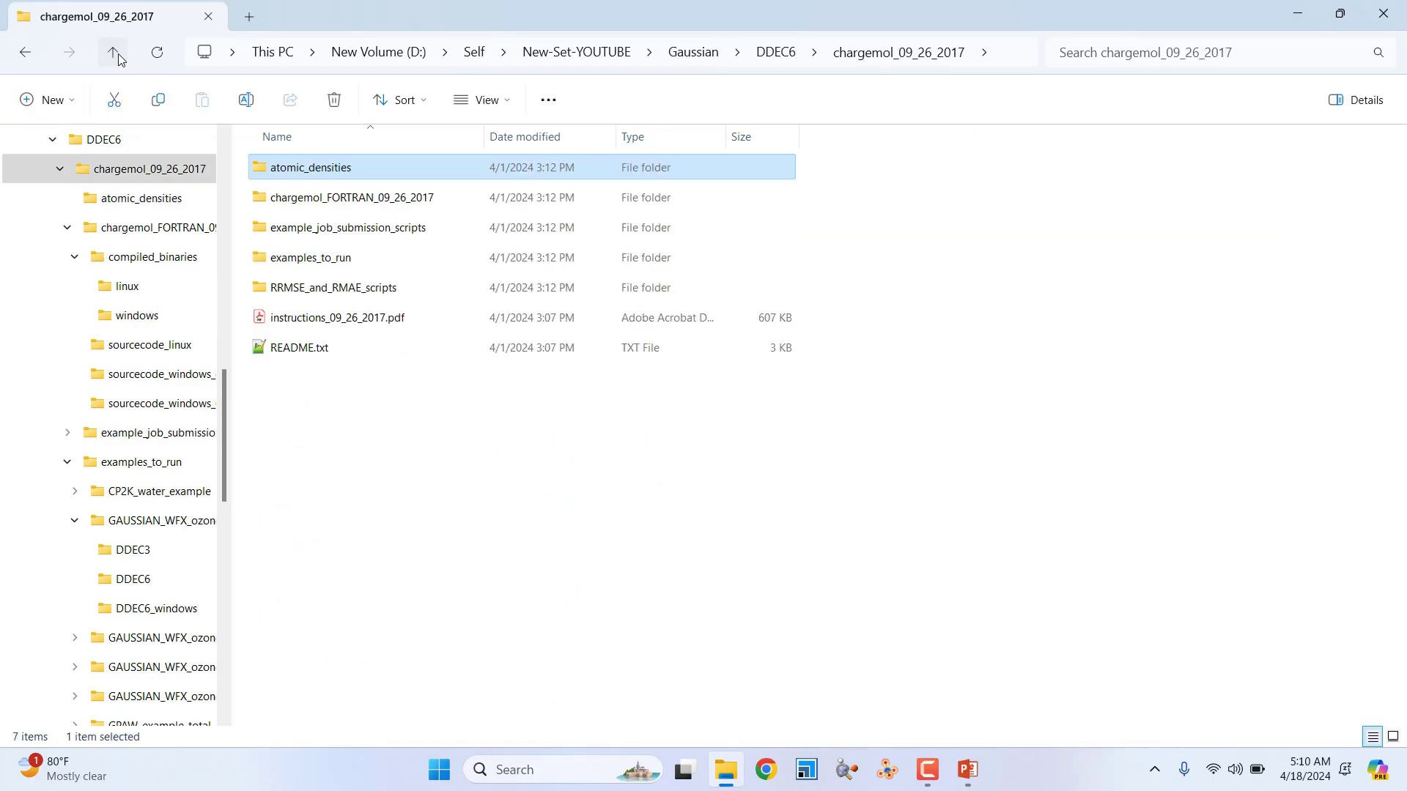
{"action": "left_click", "coordinate": [116, 53]}
{"action": "double_click", "coordinate": [264, 211]}
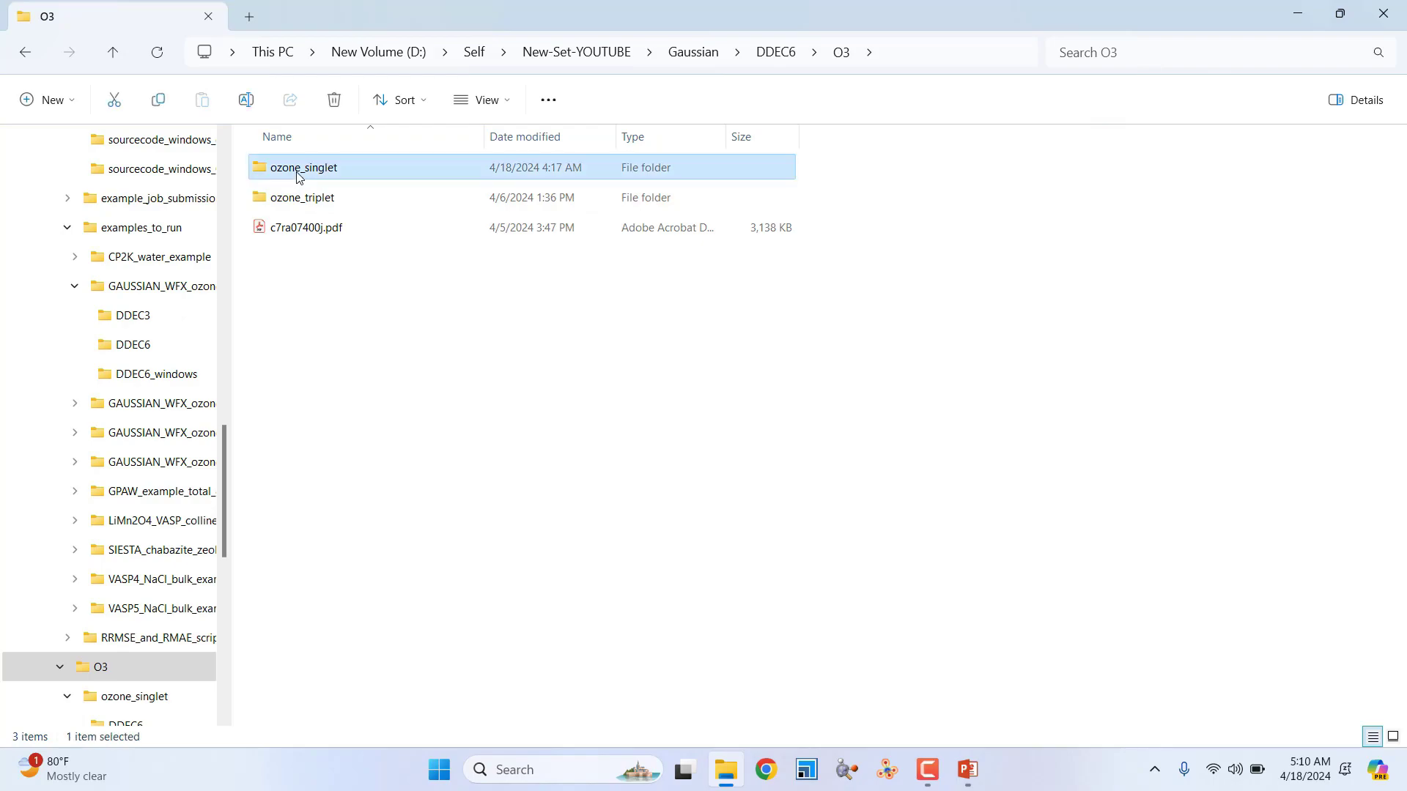
{"action": "double_click", "coordinate": [297, 180]}
{"action": "left_click", "coordinate": [296, 176]}
{"action": "double_click", "coordinate": [296, 176]}
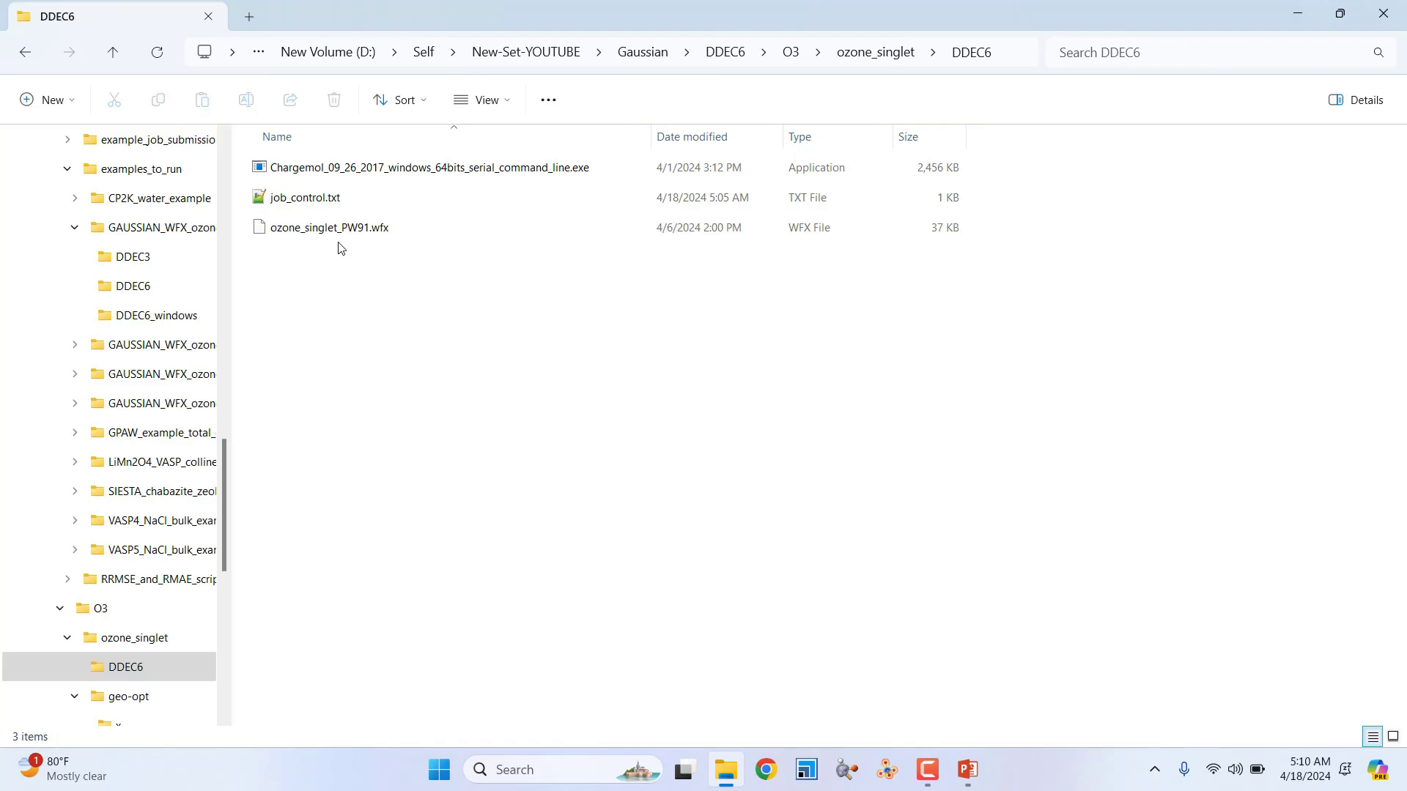
Open ozone_triplet_PW91-wfn.gjf from ozone_triplet\geo-opt\wfn in Notepad++ and examine the pop keyword in its route line.
{"action": "left_click", "coordinate": [112, 55]}
{"action": "left_click", "coordinate": [113, 54]}
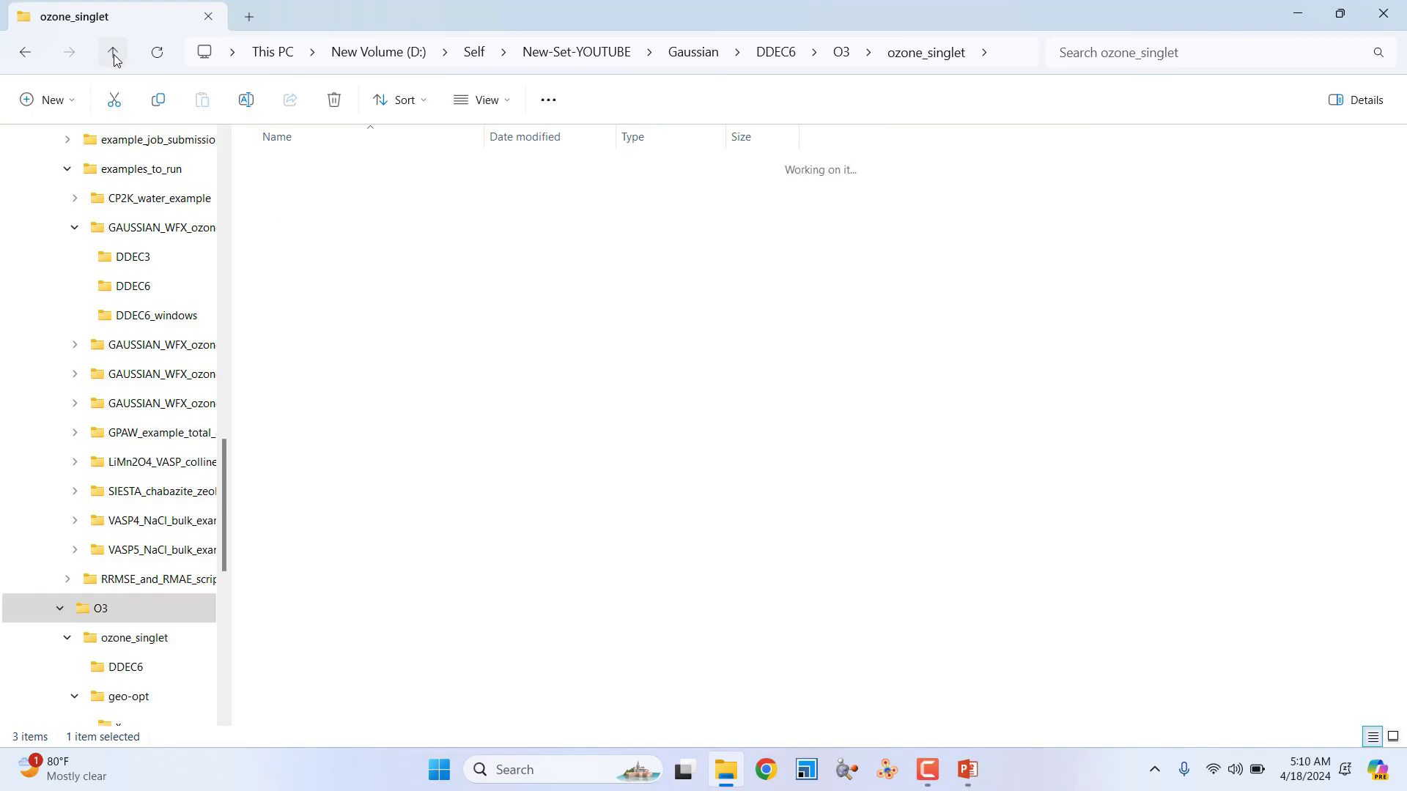
{"action": "double_click", "coordinate": [276, 196]}
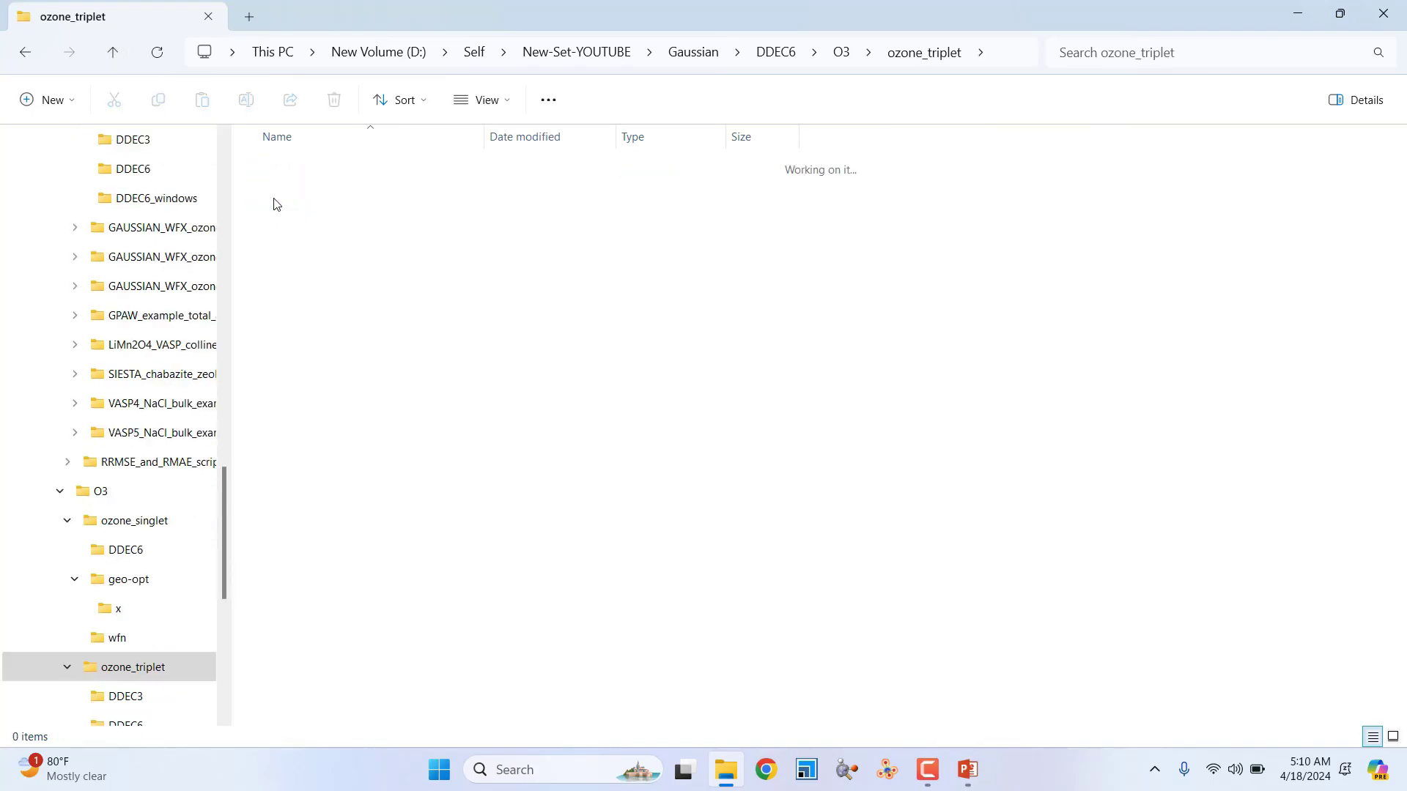
{"action": "double_click", "coordinate": [306, 260]}
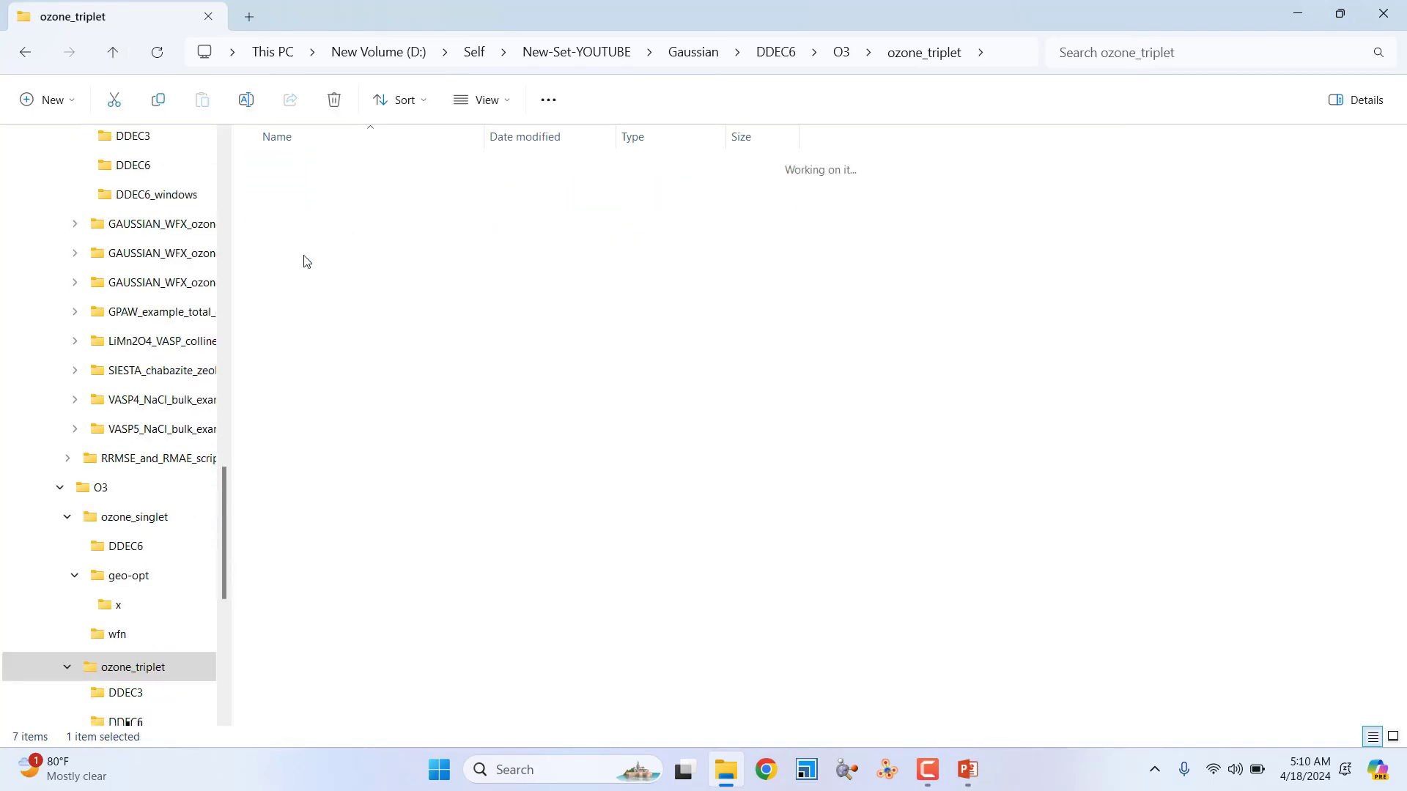
{"action": "double_click", "coordinate": [300, 202]}
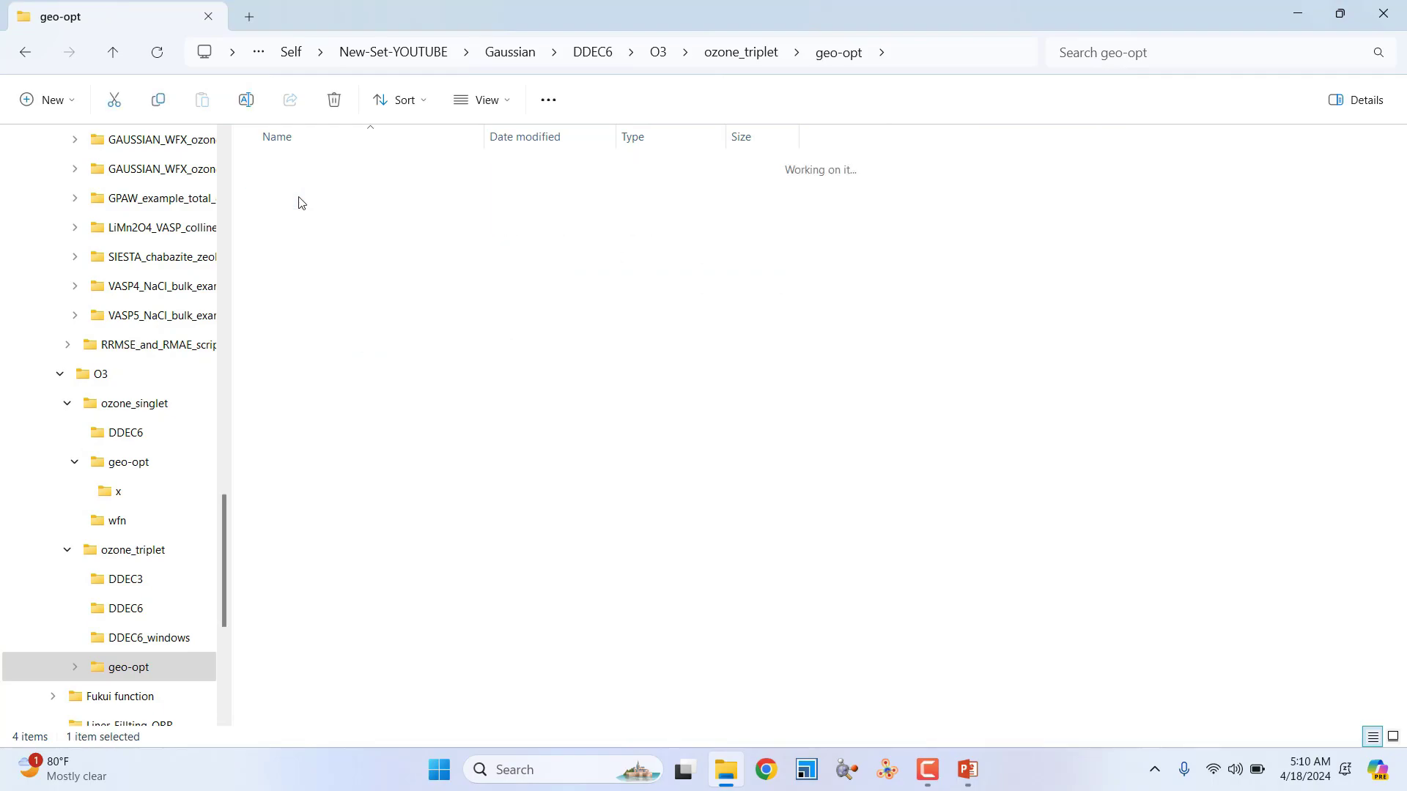
{"action": "left_click", "coordinate": [320, 199]}
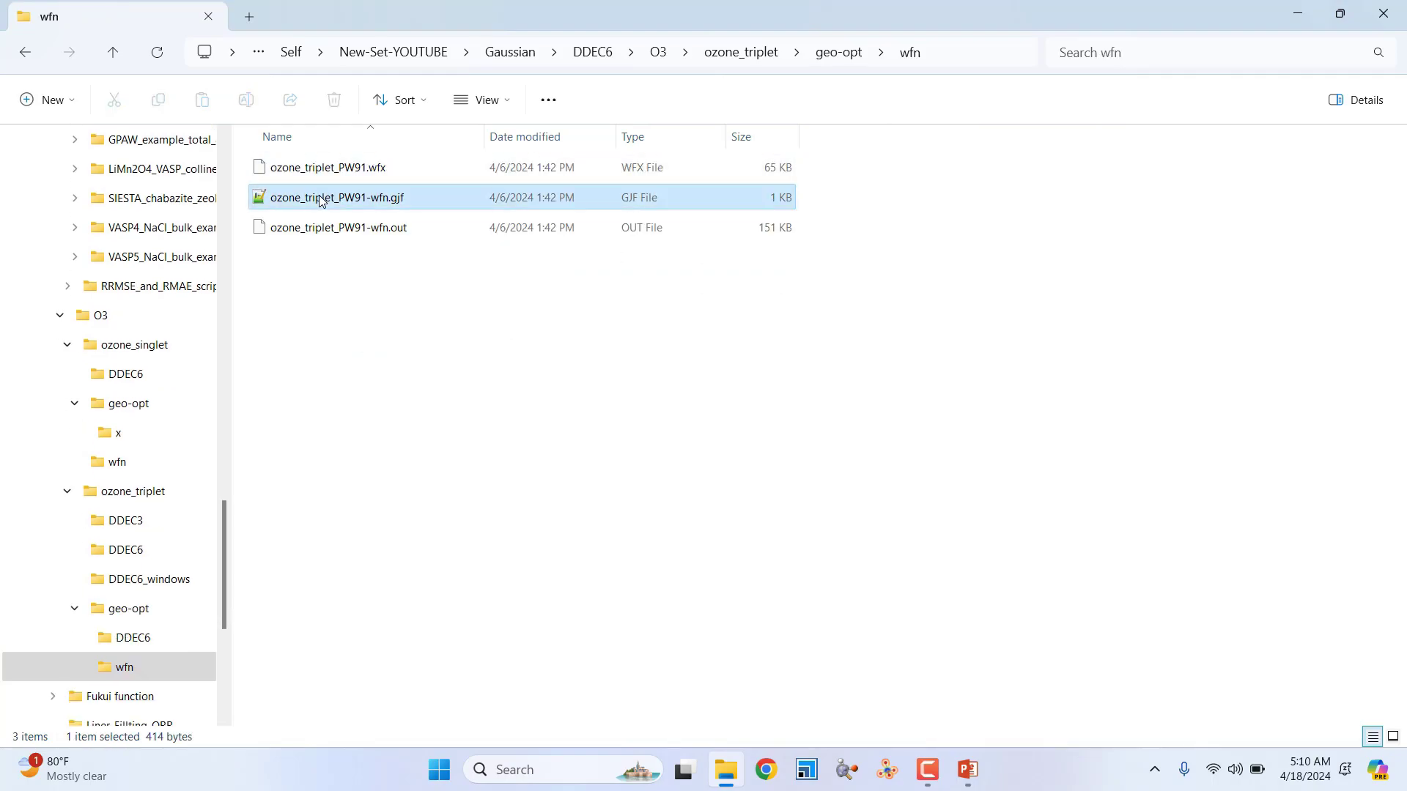
{"action": "right_click", "coordinate": [320, 199]}
{"action": "left_click", "coordinate": [370, 265]}
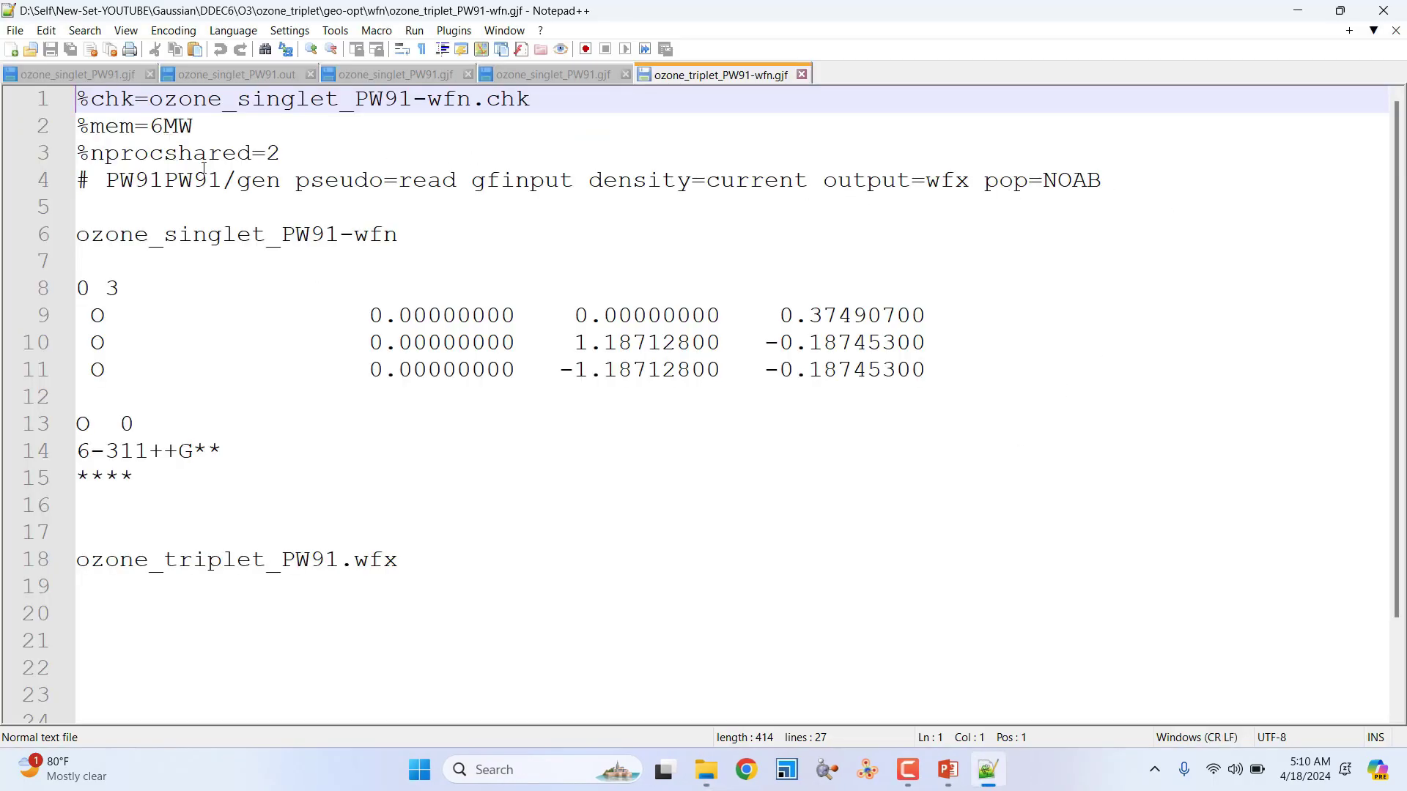
{"action": "left_click_drag", "start_coordinate": [985, 181], "coordinate": [1111, 180]}
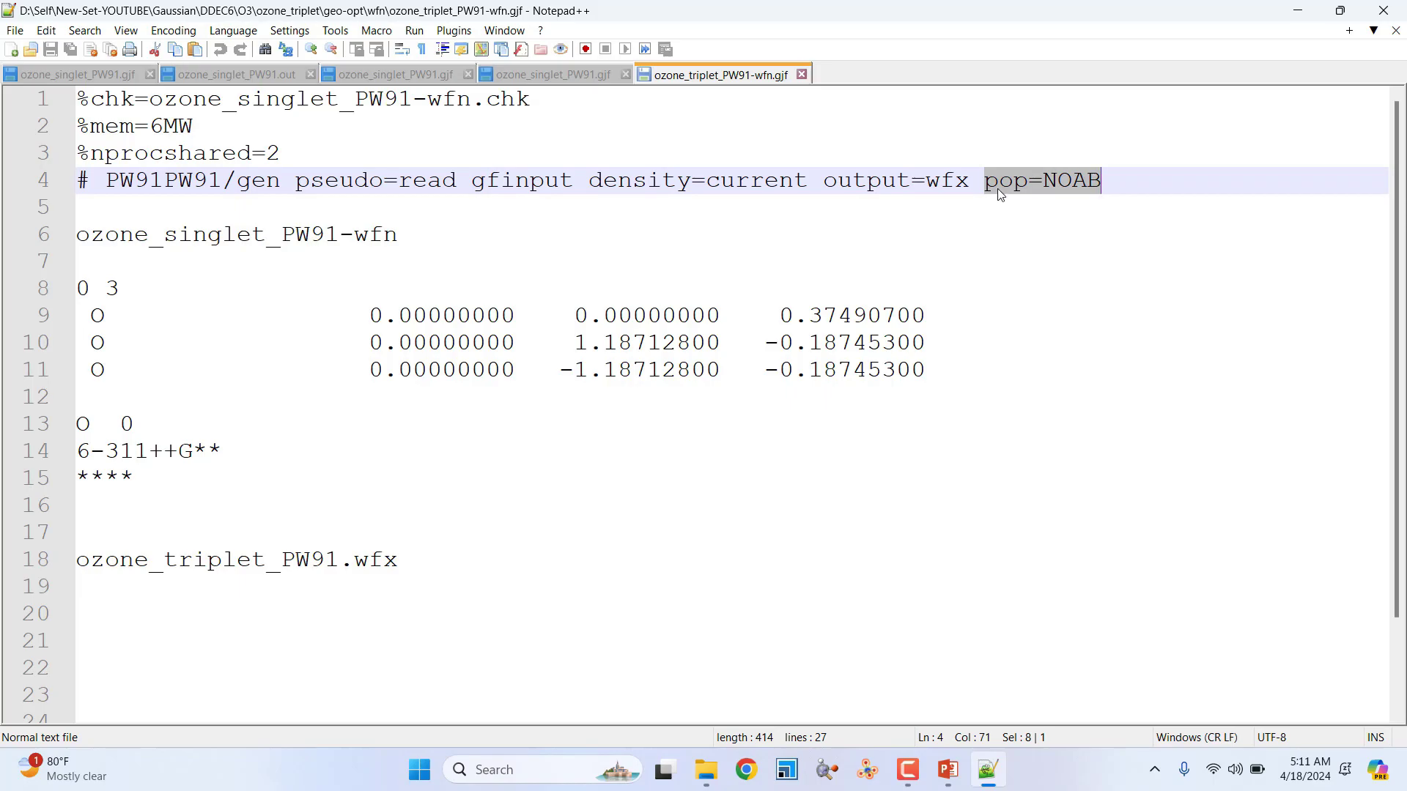
{"action": "left_click", "coordinate": [1296, 10]}
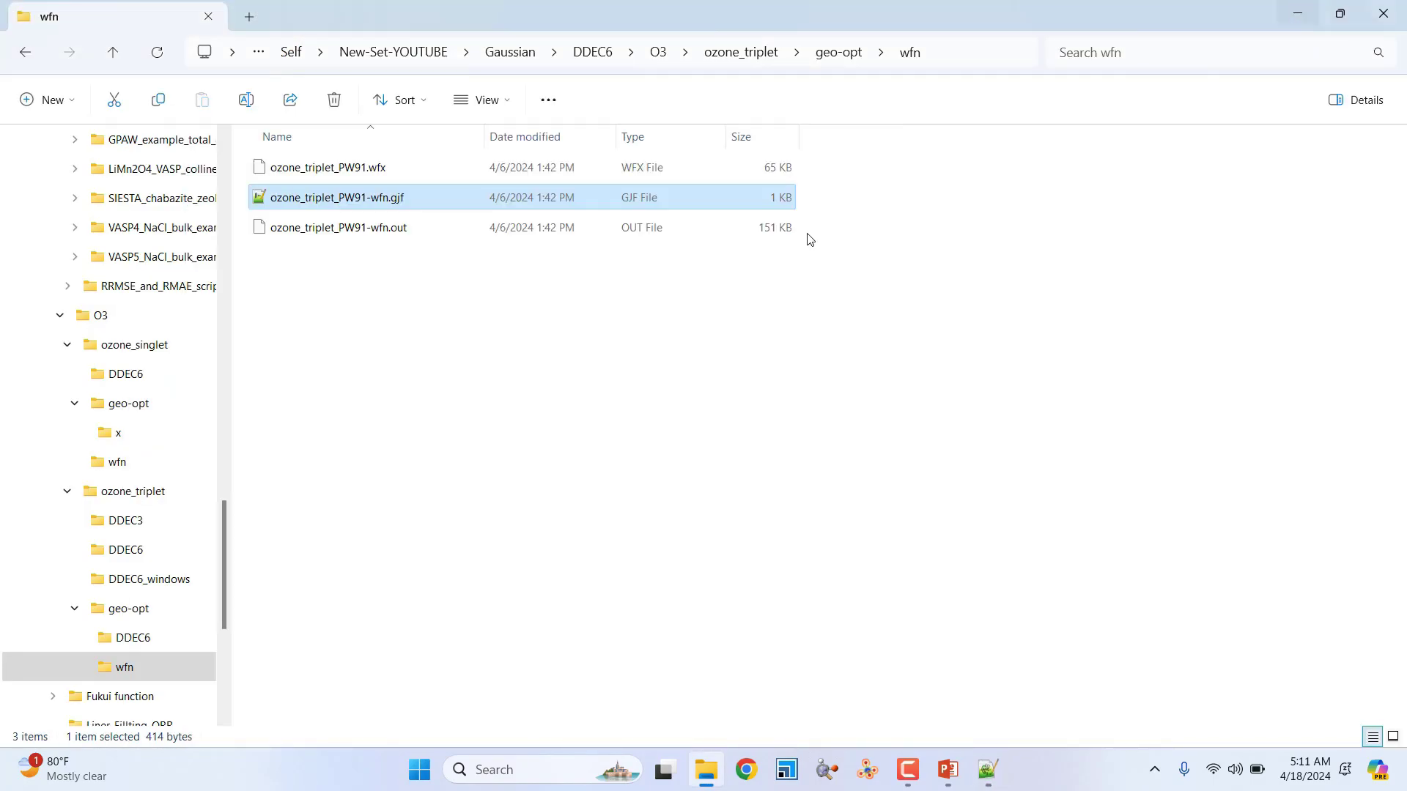
Open instructions_09_26_2017.pdf from the chargemol_09_26_2017 folder in Adobe Acrobat and look through the guide's table of contents.
{"action": "left_click", "coordinate": [114, 51]}
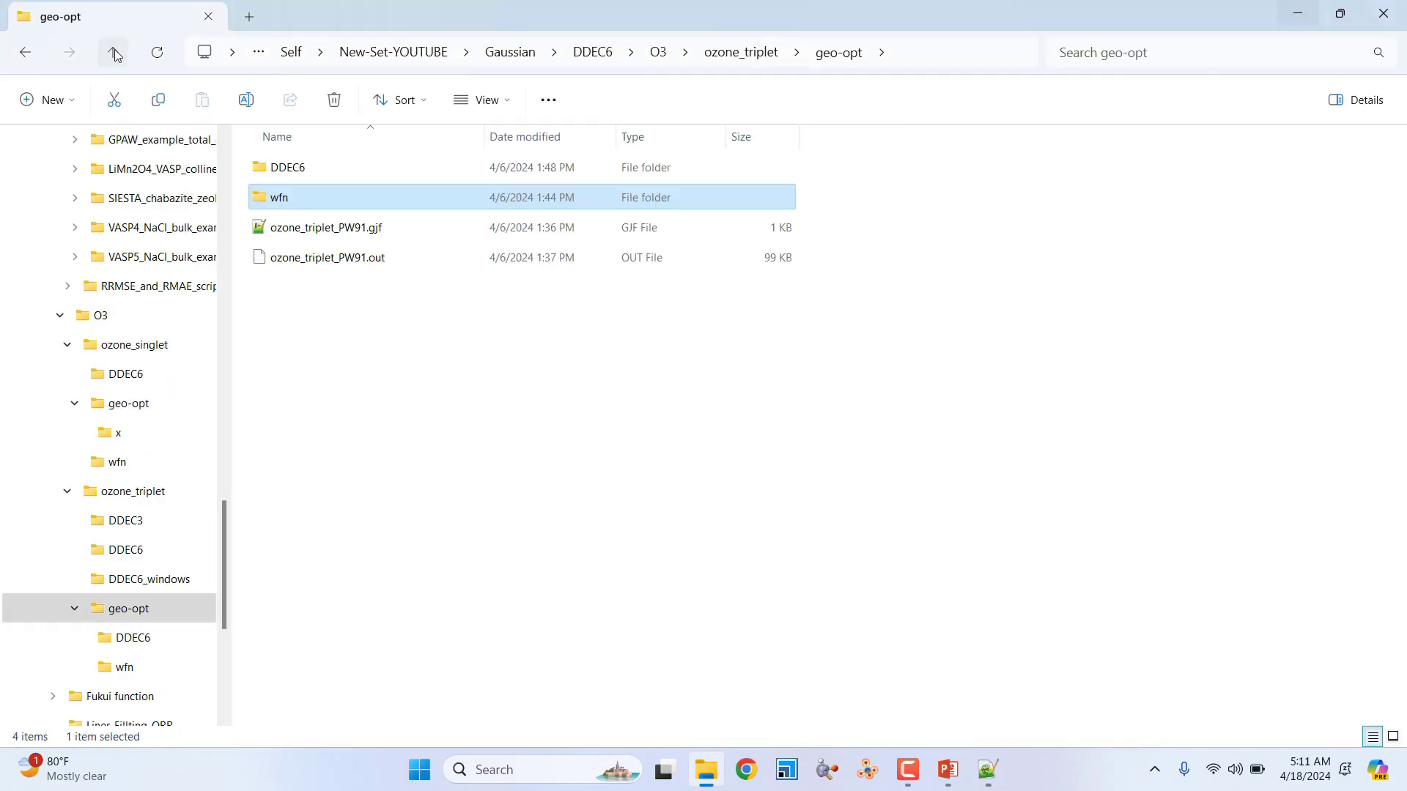
{"action": "left_click", "coordinate": [115, 51]}
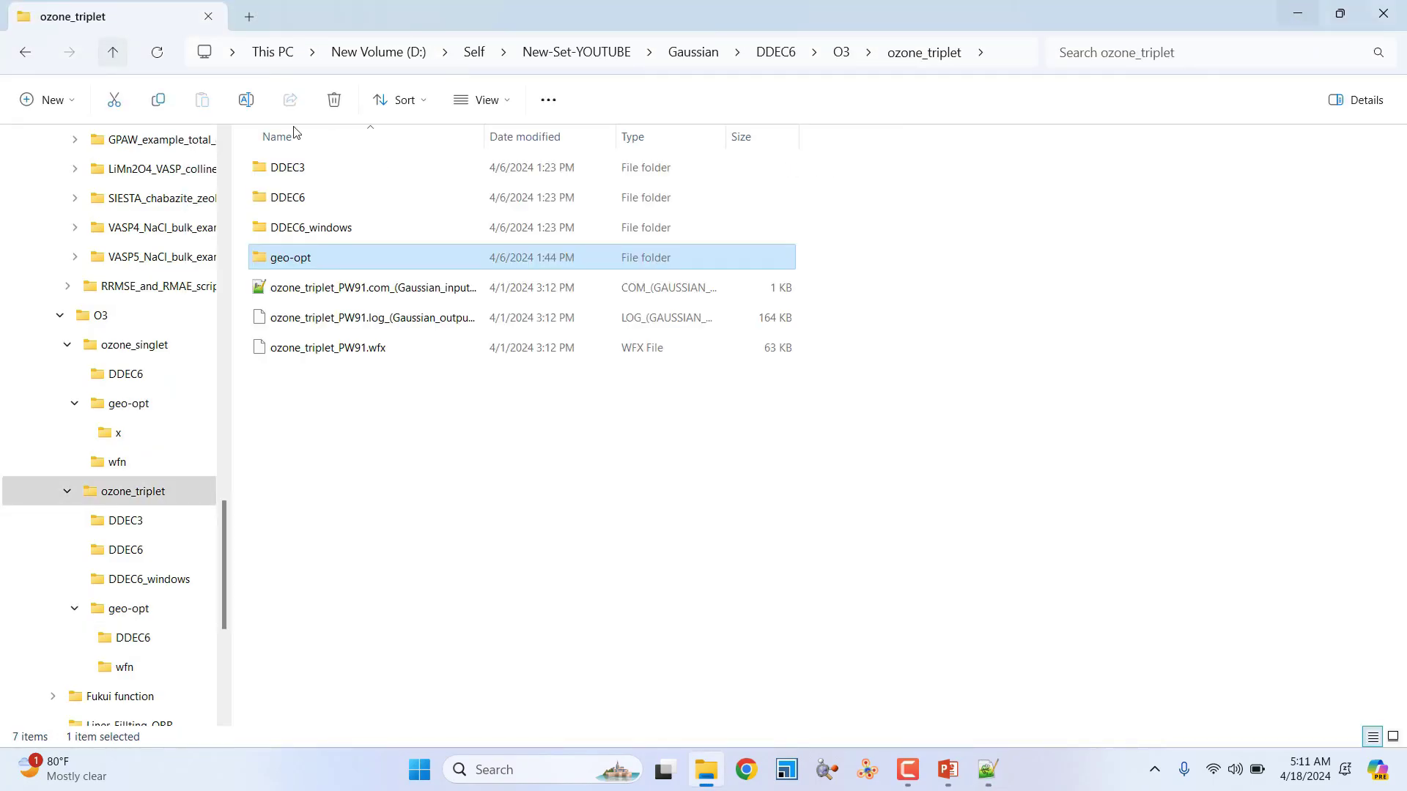
{"action": "left_click", "coordinate": [114, 52]}
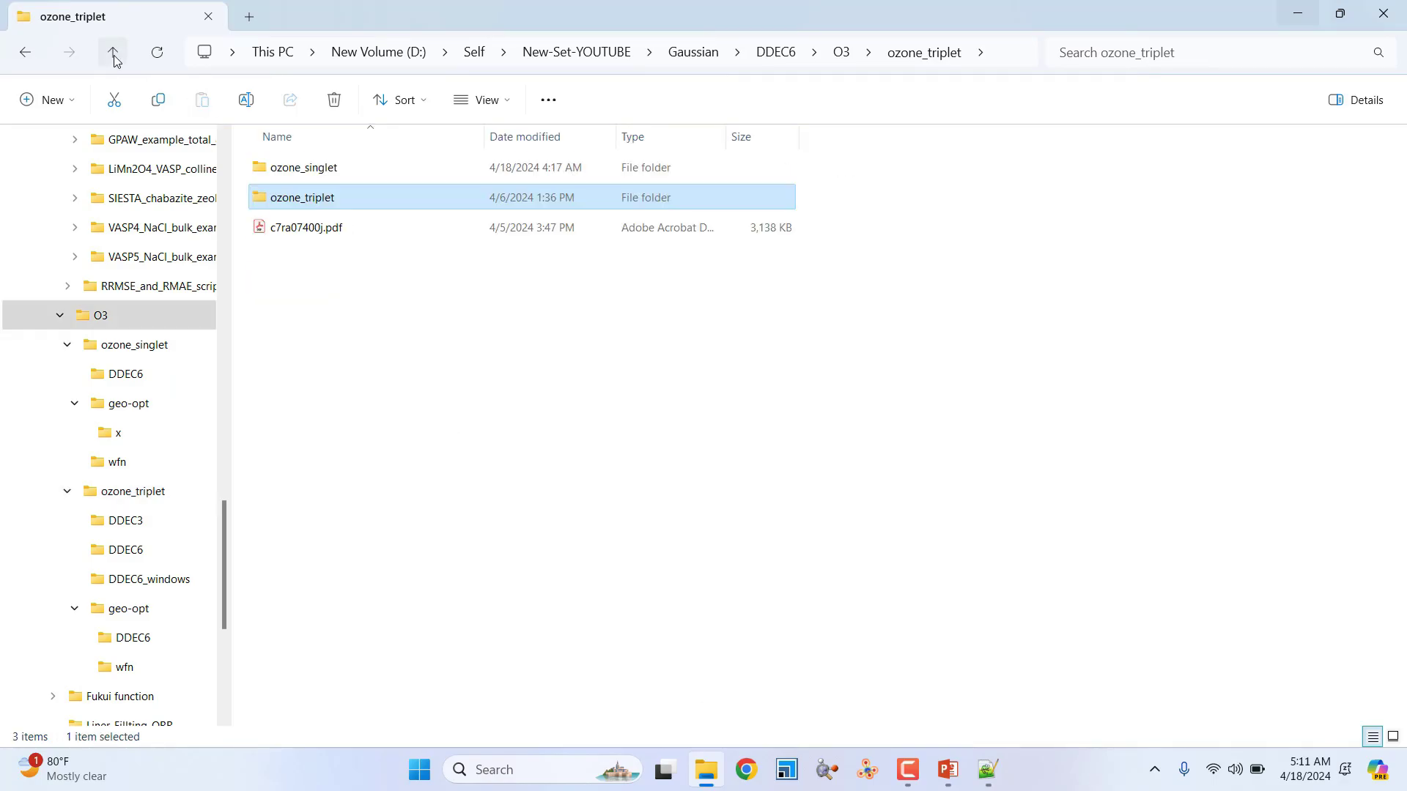
{"action": "left_click", "coordinate": [112, 57]}
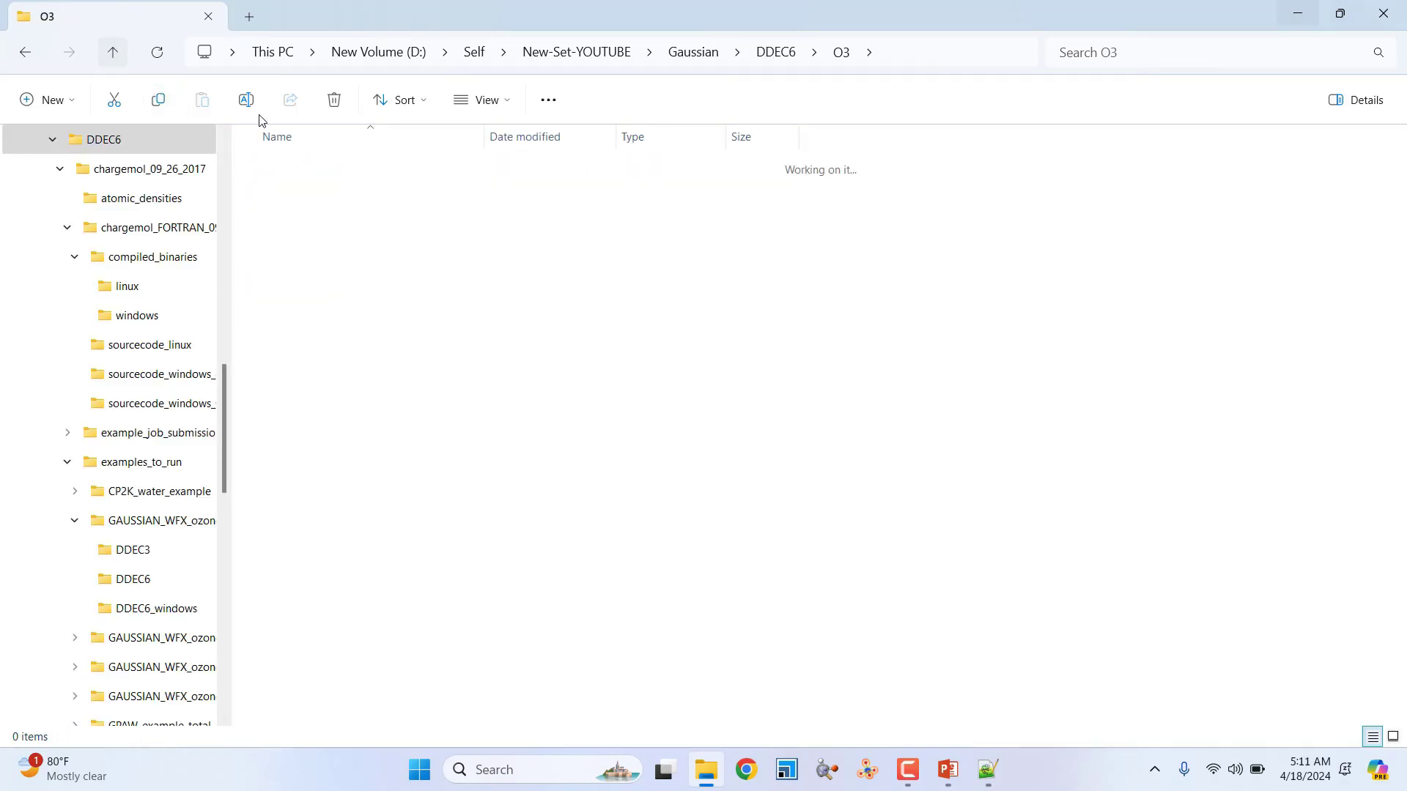
{"action": "double_click", "coordinate": [330, 174]}
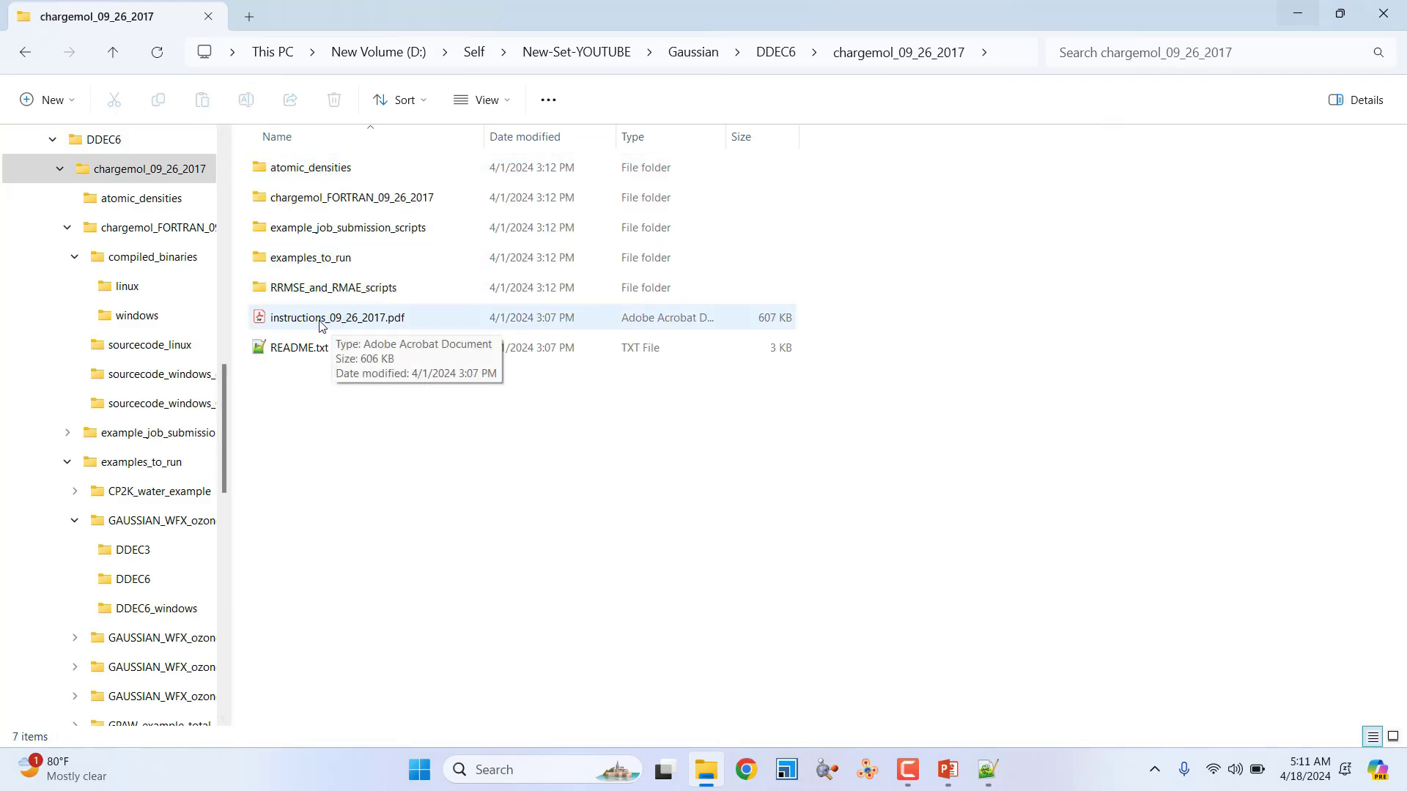
{"action": "left_click", "coordinate": [341, 324]}
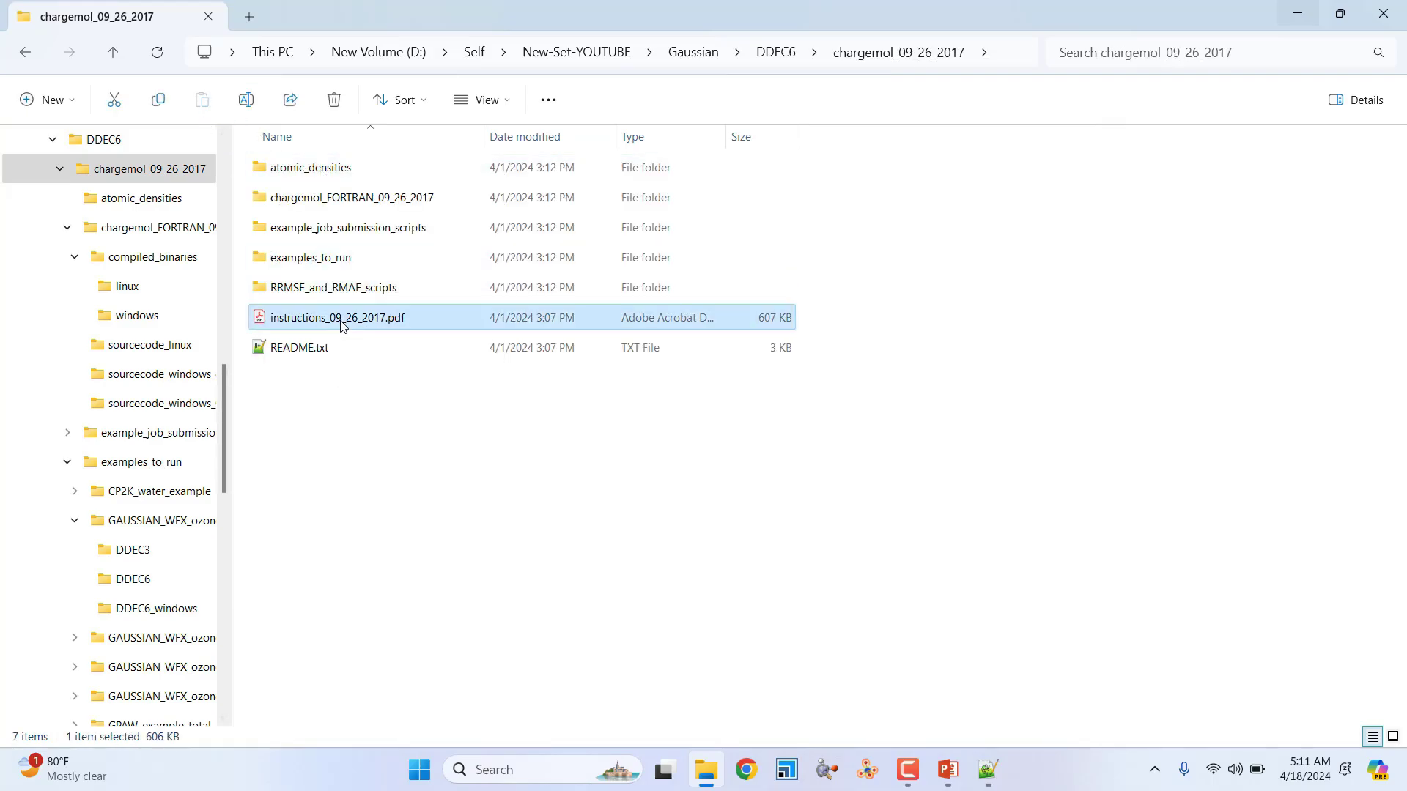
{"action": "double_click", "coordinate": [342, 325]}
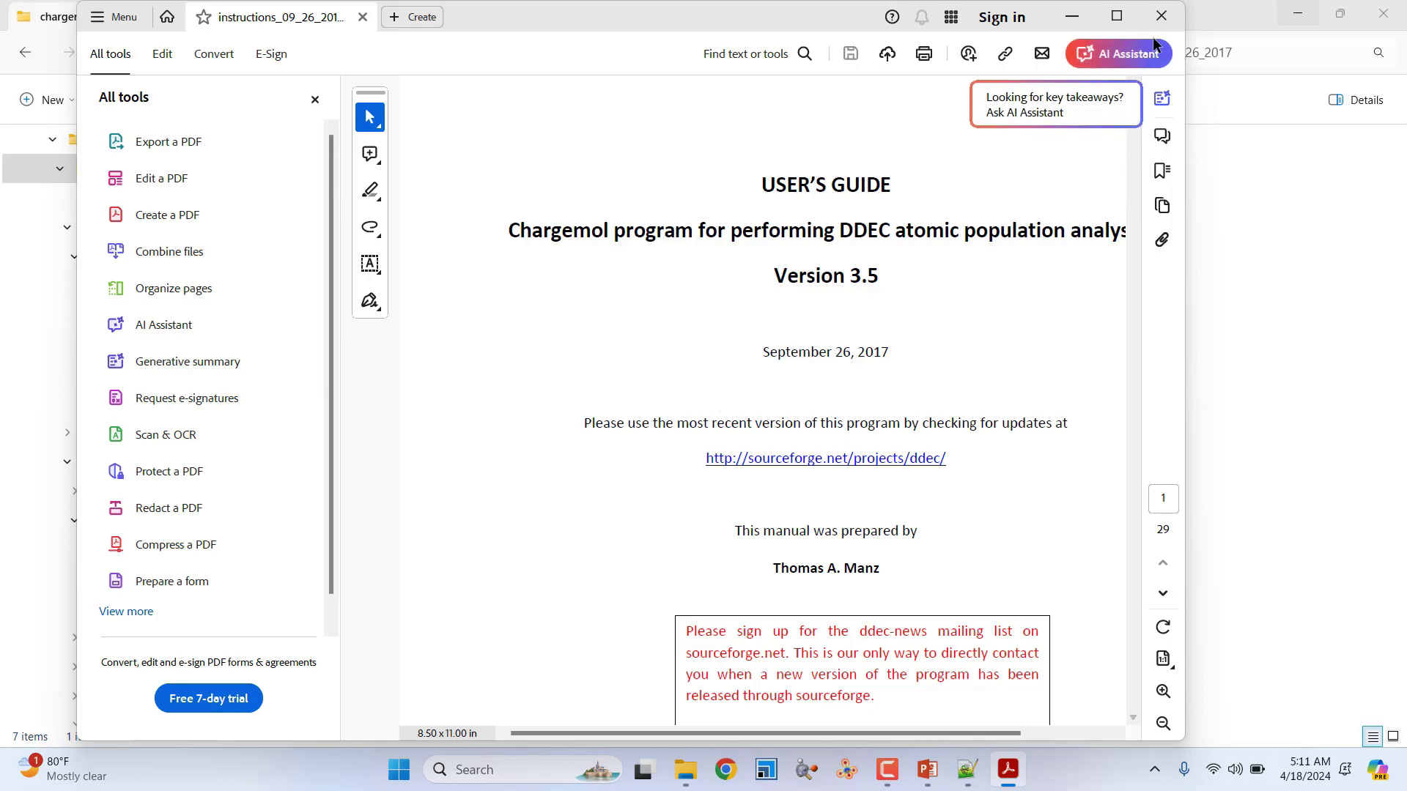
{"action": "left_click", "coordinate": [1133, 212]}
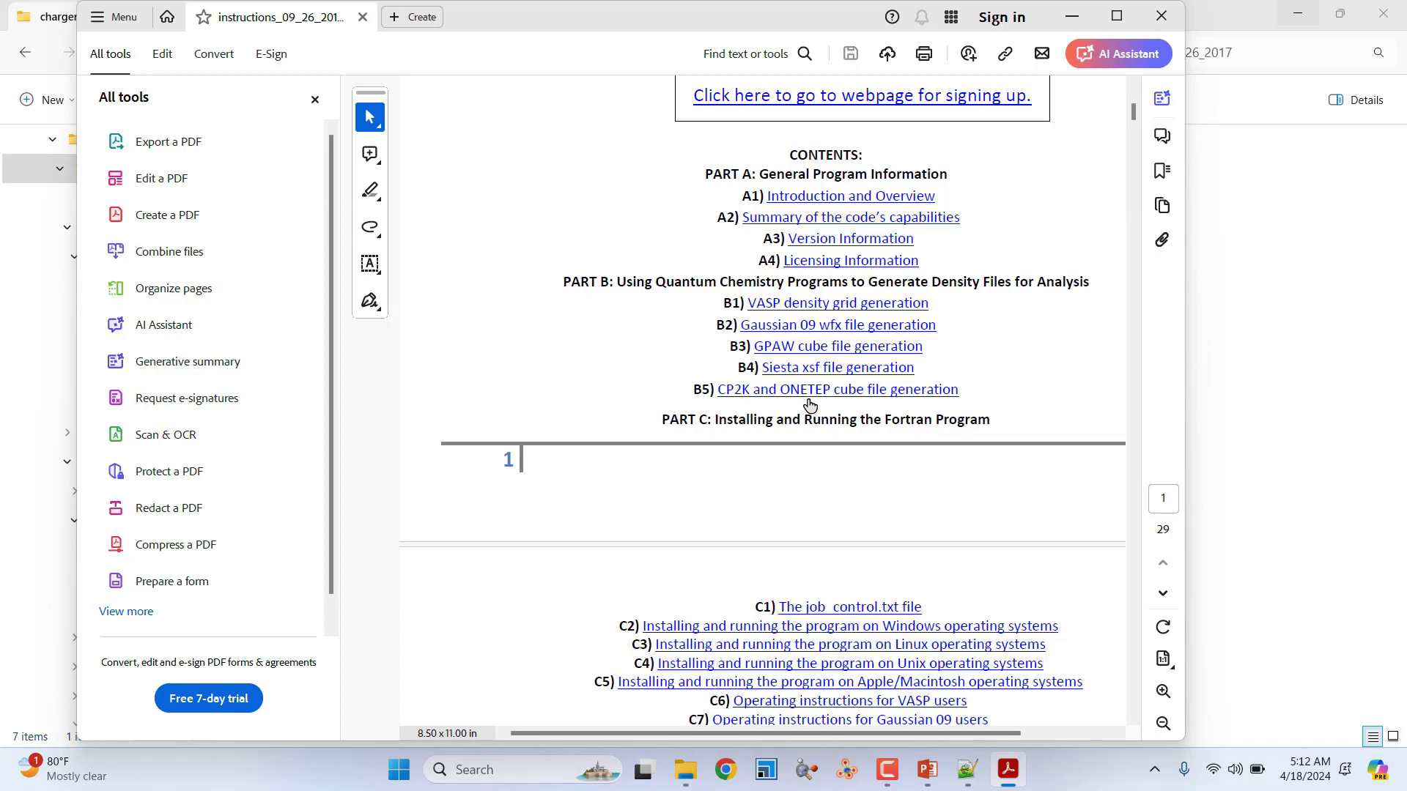
{"action": "left_click", "coordinate": [1071, 15]}
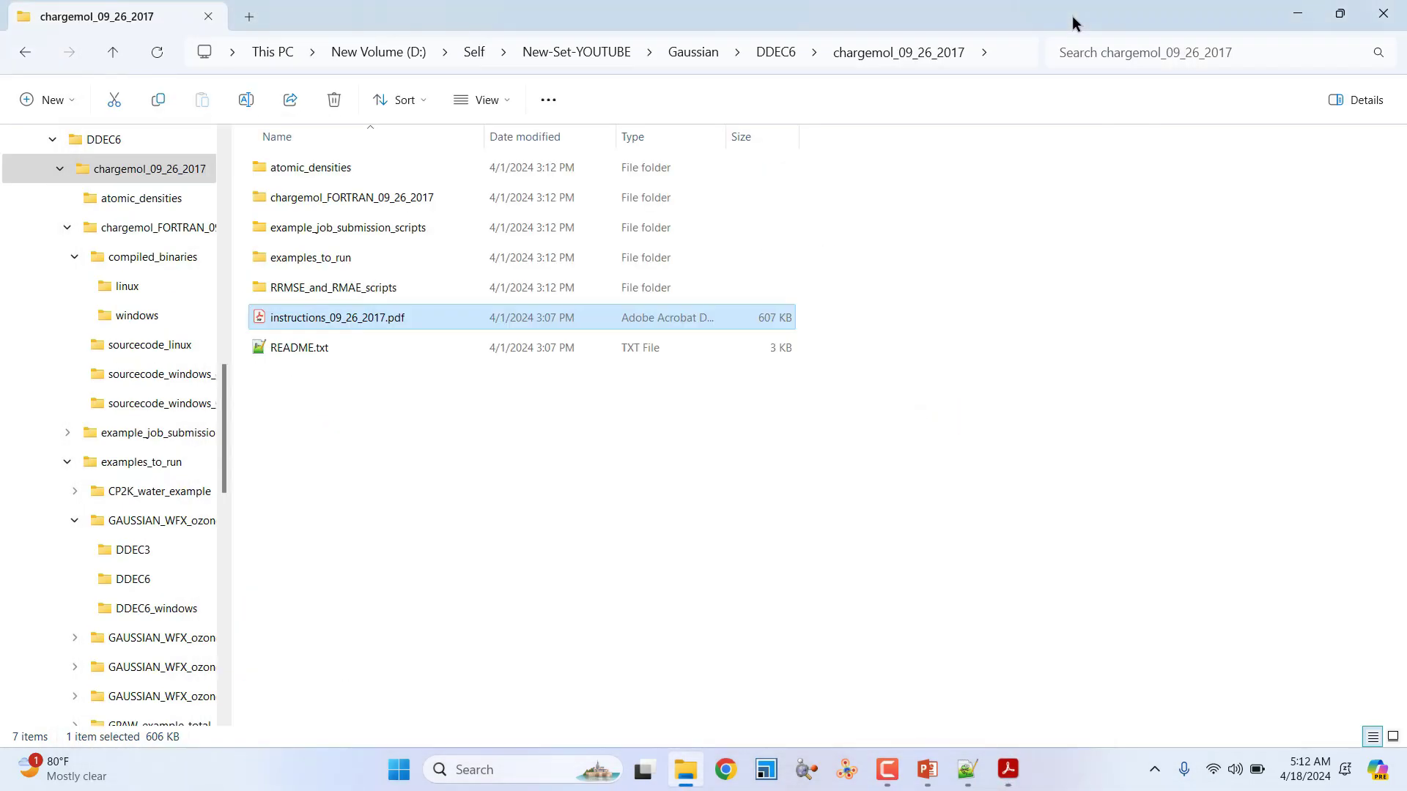
Open the examples_to_run folder in chargemol_09_26_2017 and review the available example calculations.
{"action": "left_click", "coordinate": [554, 474]}
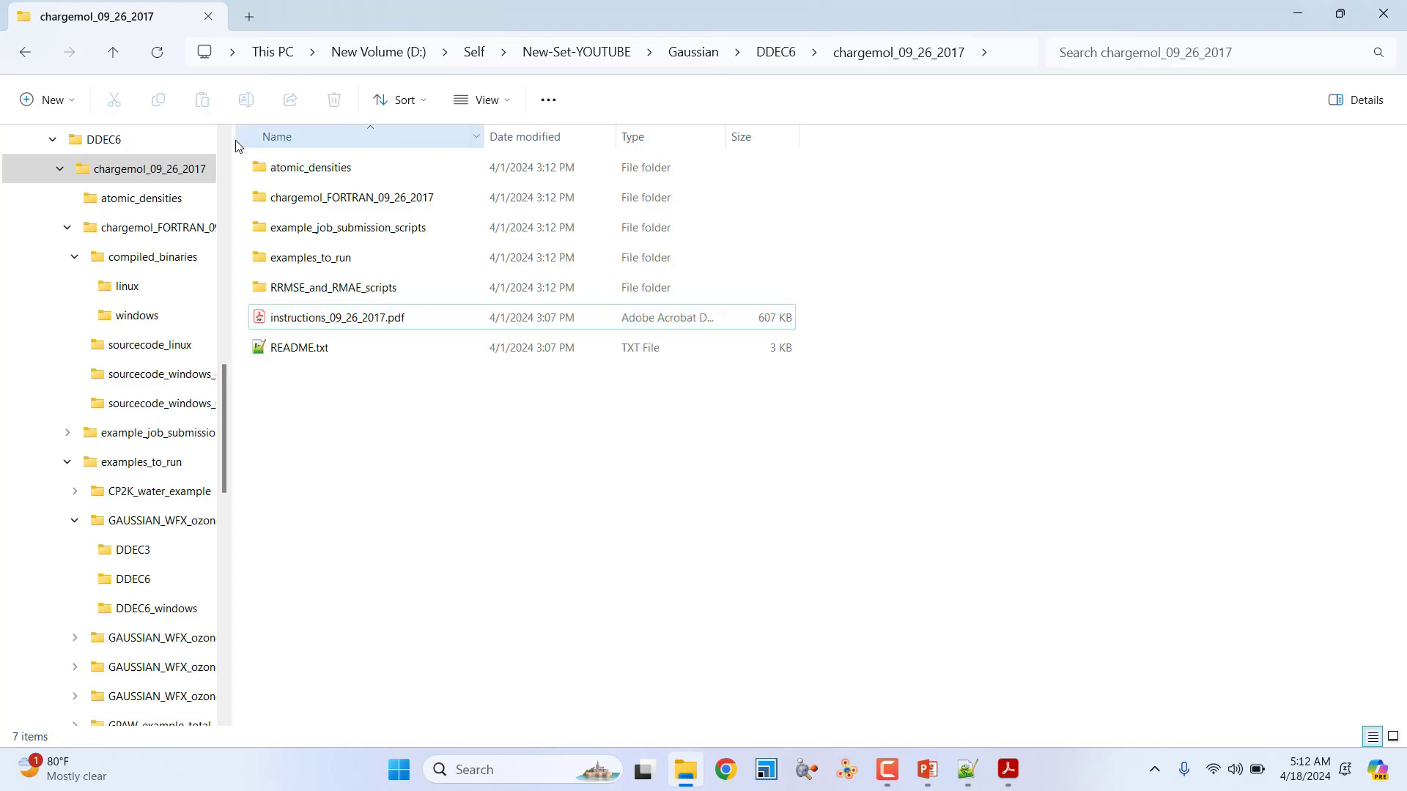
{"action": "double_click", "coordinate": [315, 260]}
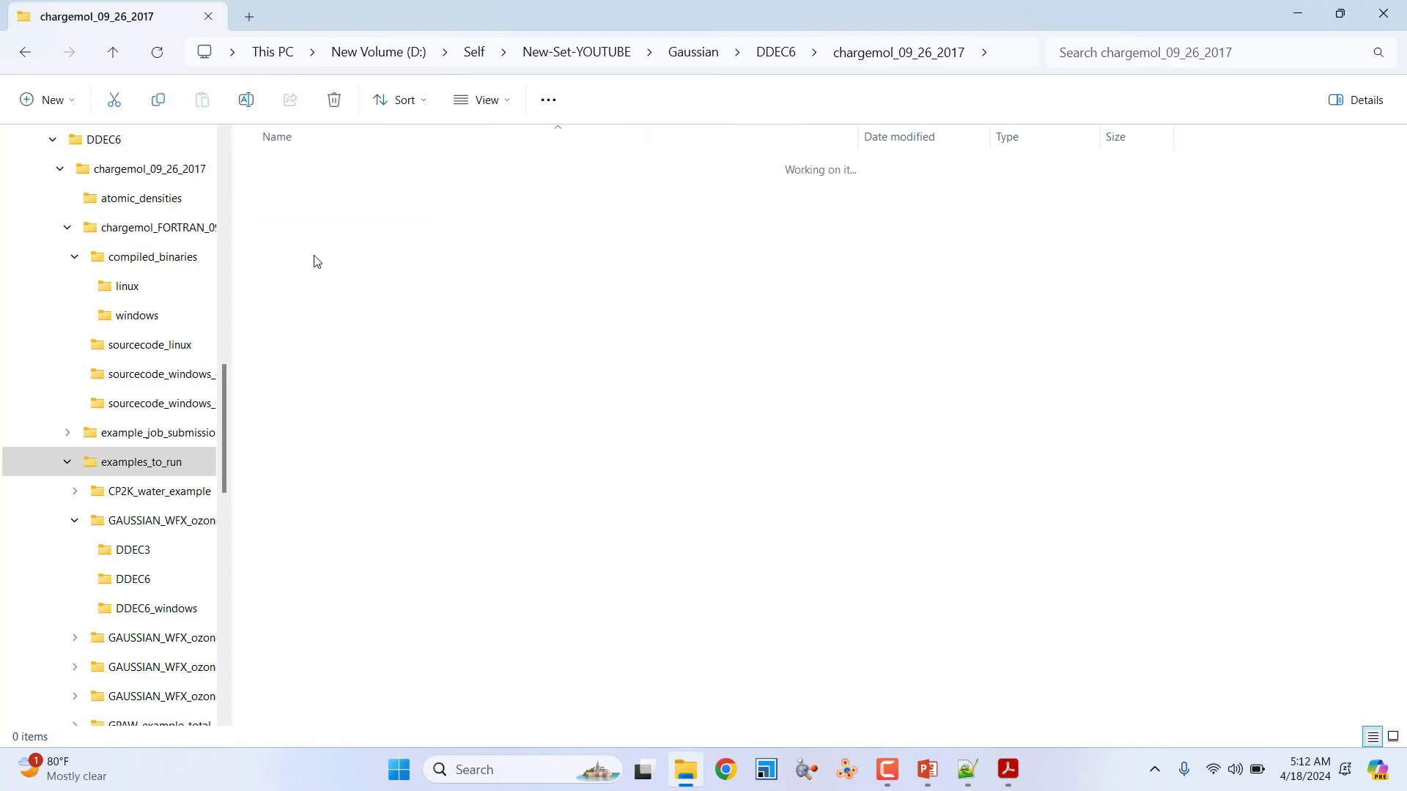
{"action": "left_click", "coordinate": [112, 51]}
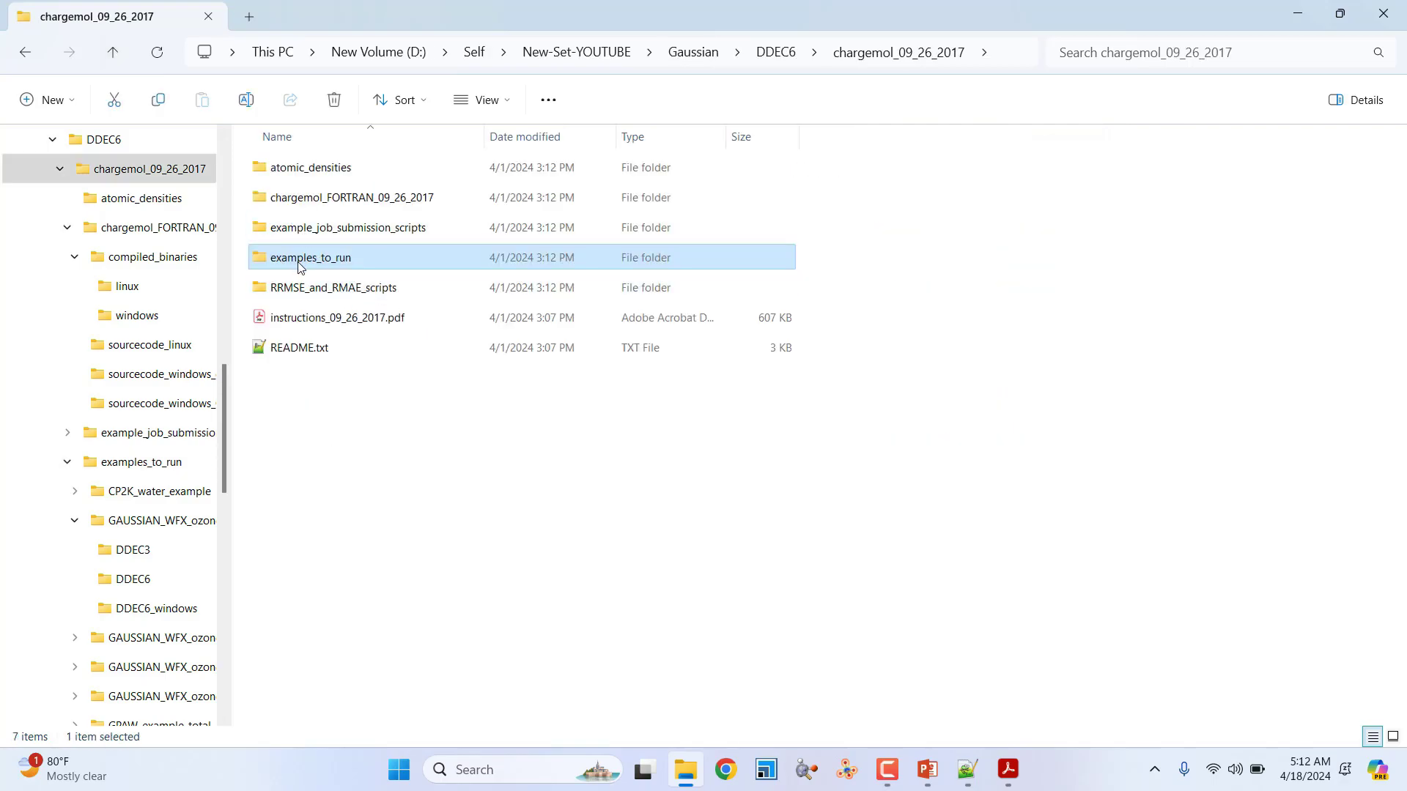
{"action": "double_click", "coordinate": [298, 264]}
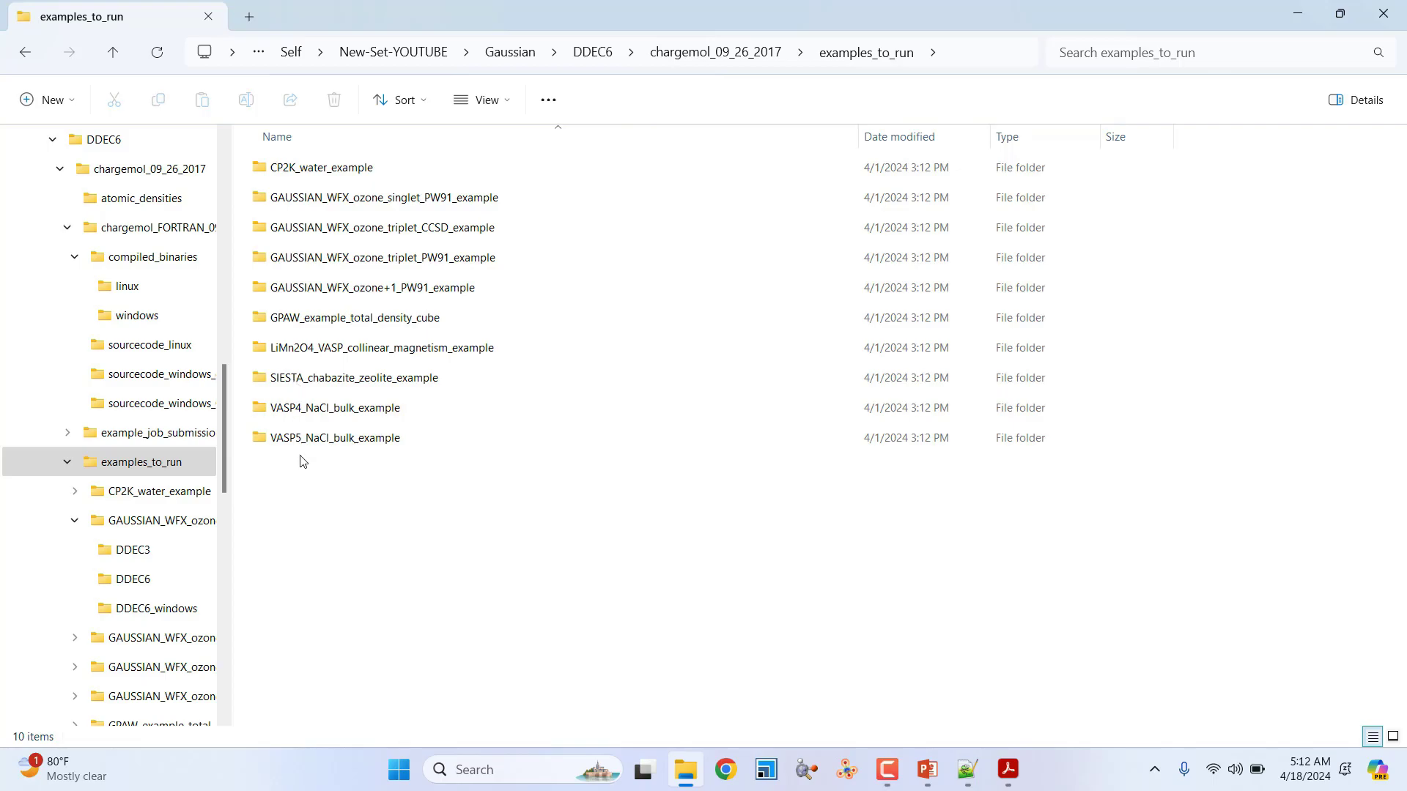
Return to the DDEC6 folder inside O3\ozone_singlet.
{"action": "left_click", "coordinate": [1296, 20]}
{"action": "left_click", "coordinate": [687, 777]}
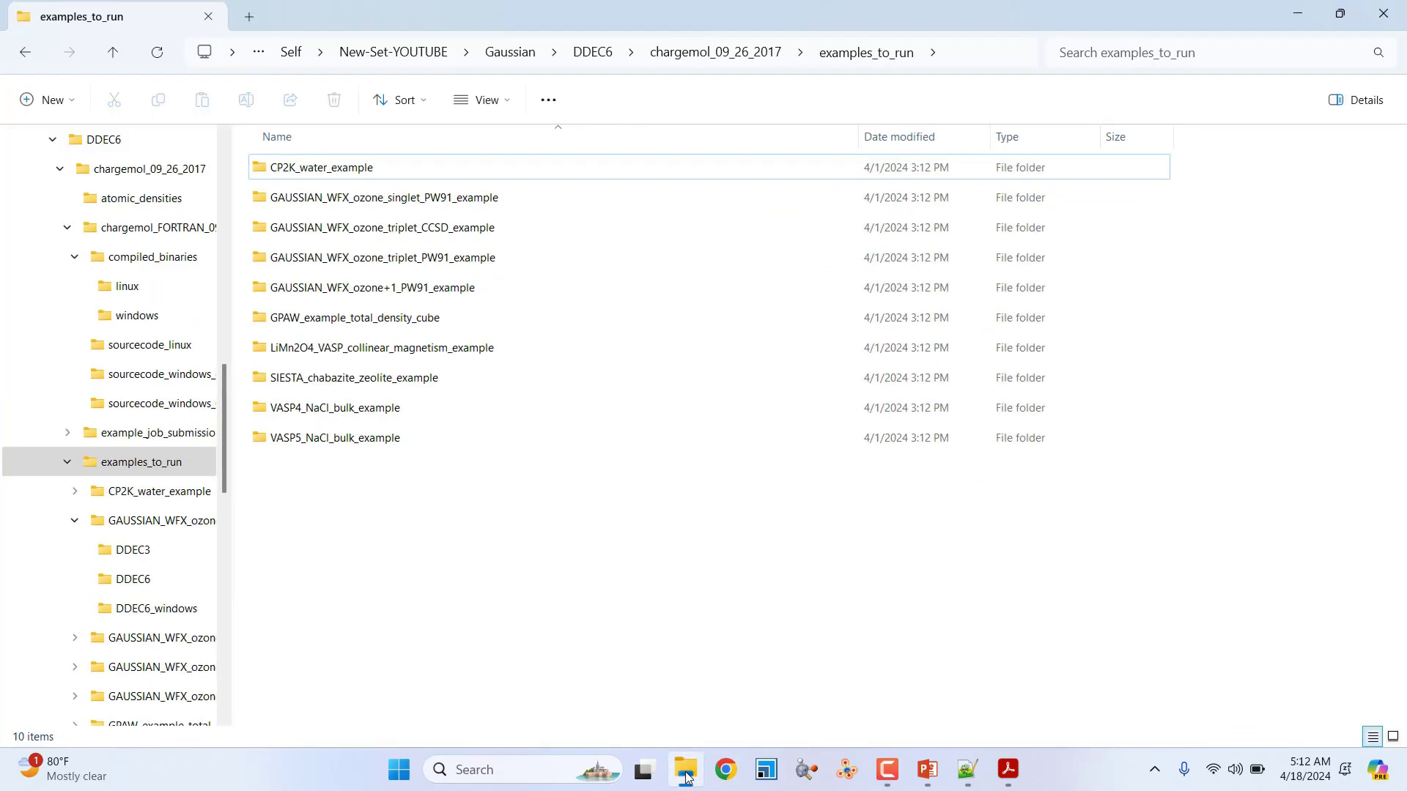
{"action": "left_click", "coordinate": [112, 54]}
{"action": "left_click", "coordinate": [112, 55]}
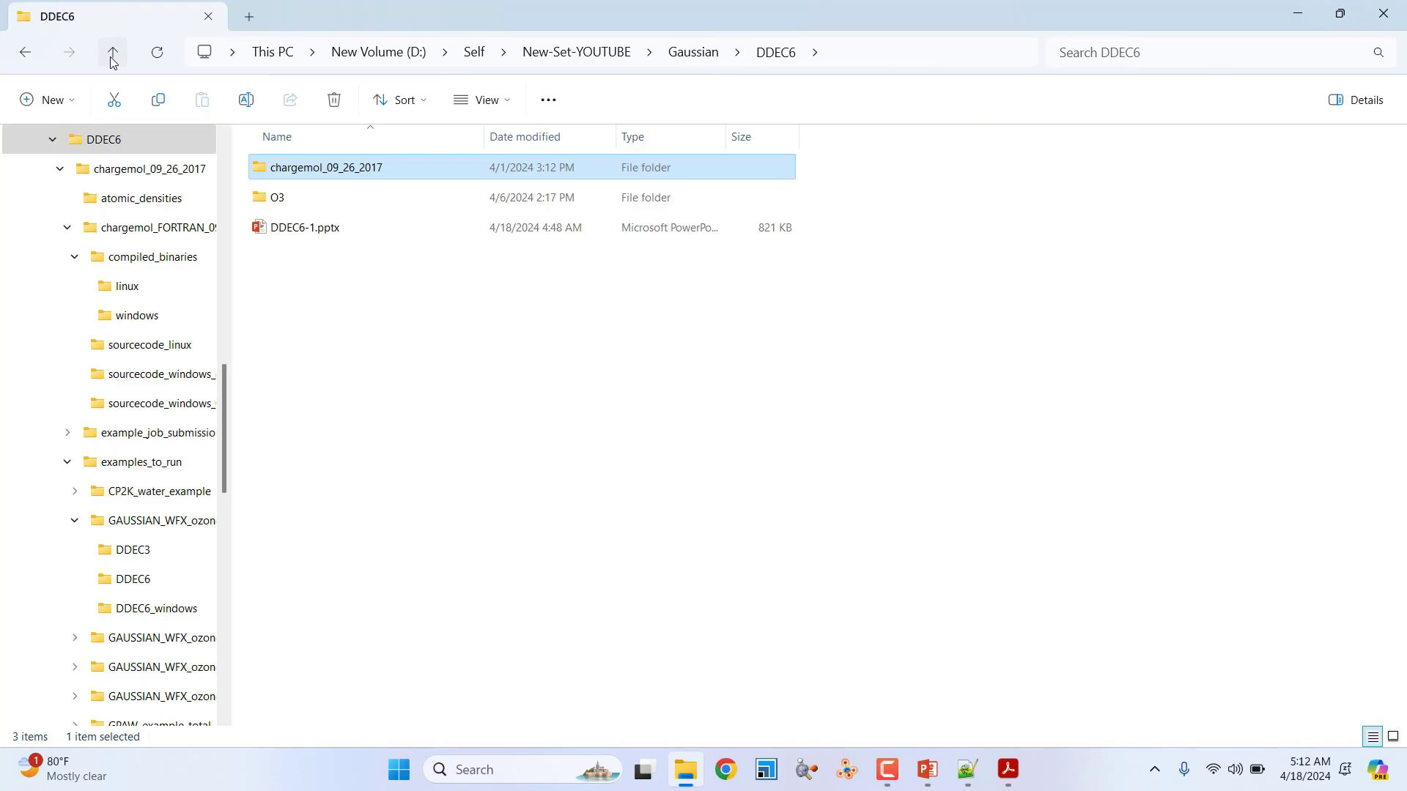
{"action": "double_click", "coordinate": [273, 199]}
{"action": "double_click", "coordinate": [307, 179]}
{"action": "double_click", "coordinate": [286, 169]}
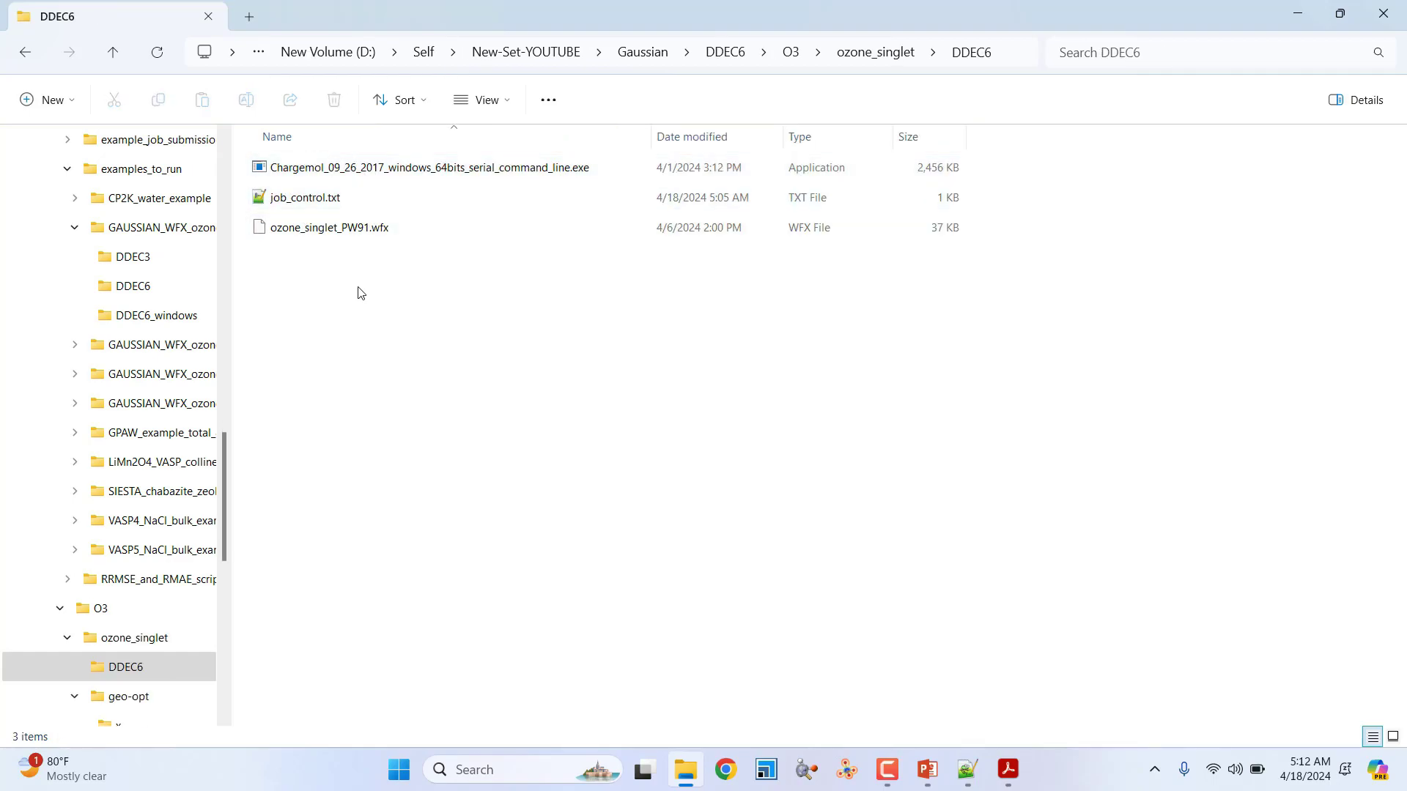
Run Chargemol_09_26_2017_windows_64bits_serial_command_line.exe, allowing it to start despite the SmartScreen block.
{"action": "double_click", "coordinate": [363, 175]}
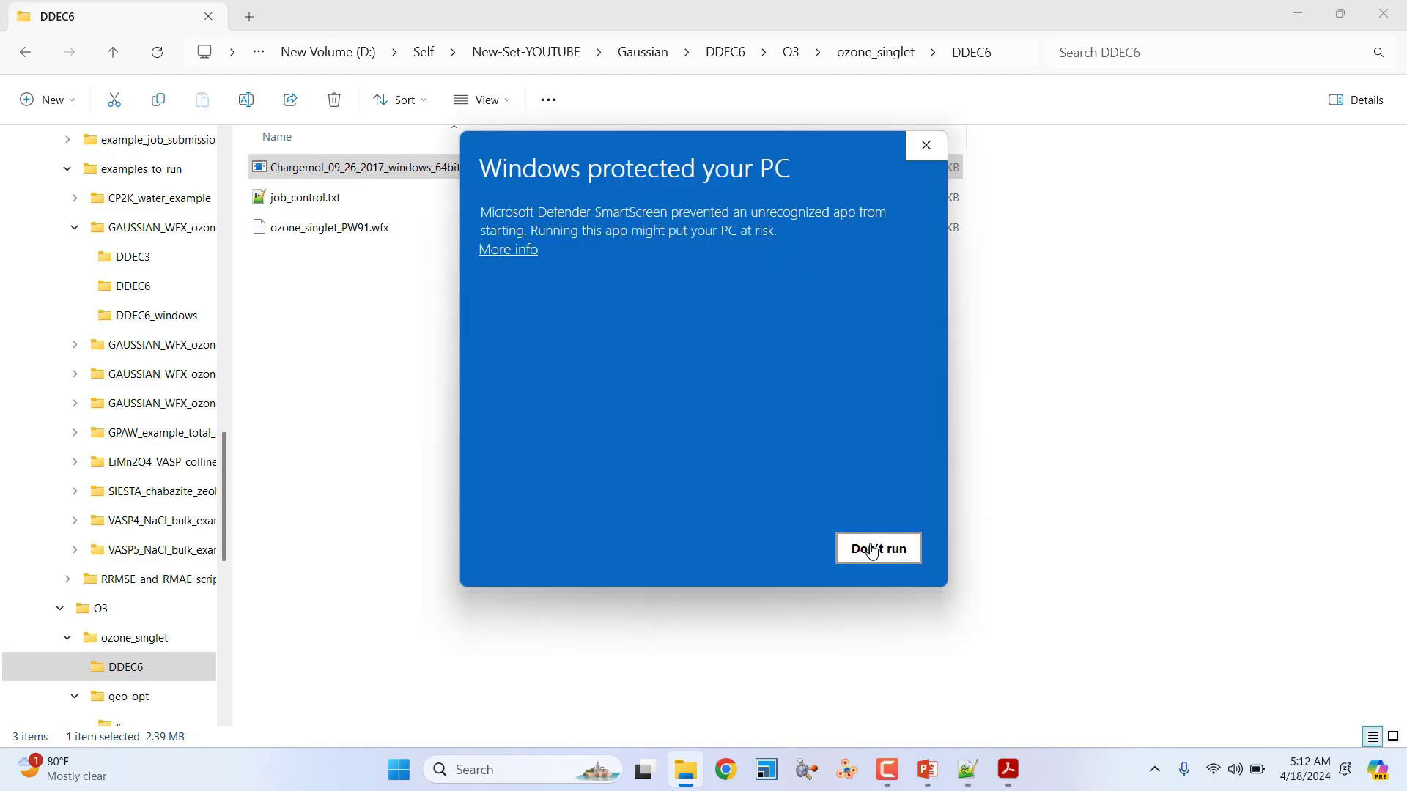
{"action": "left_click", "coordinate": [502, 250]}
{"action": "left_click", "coordinate": [776, 551]}
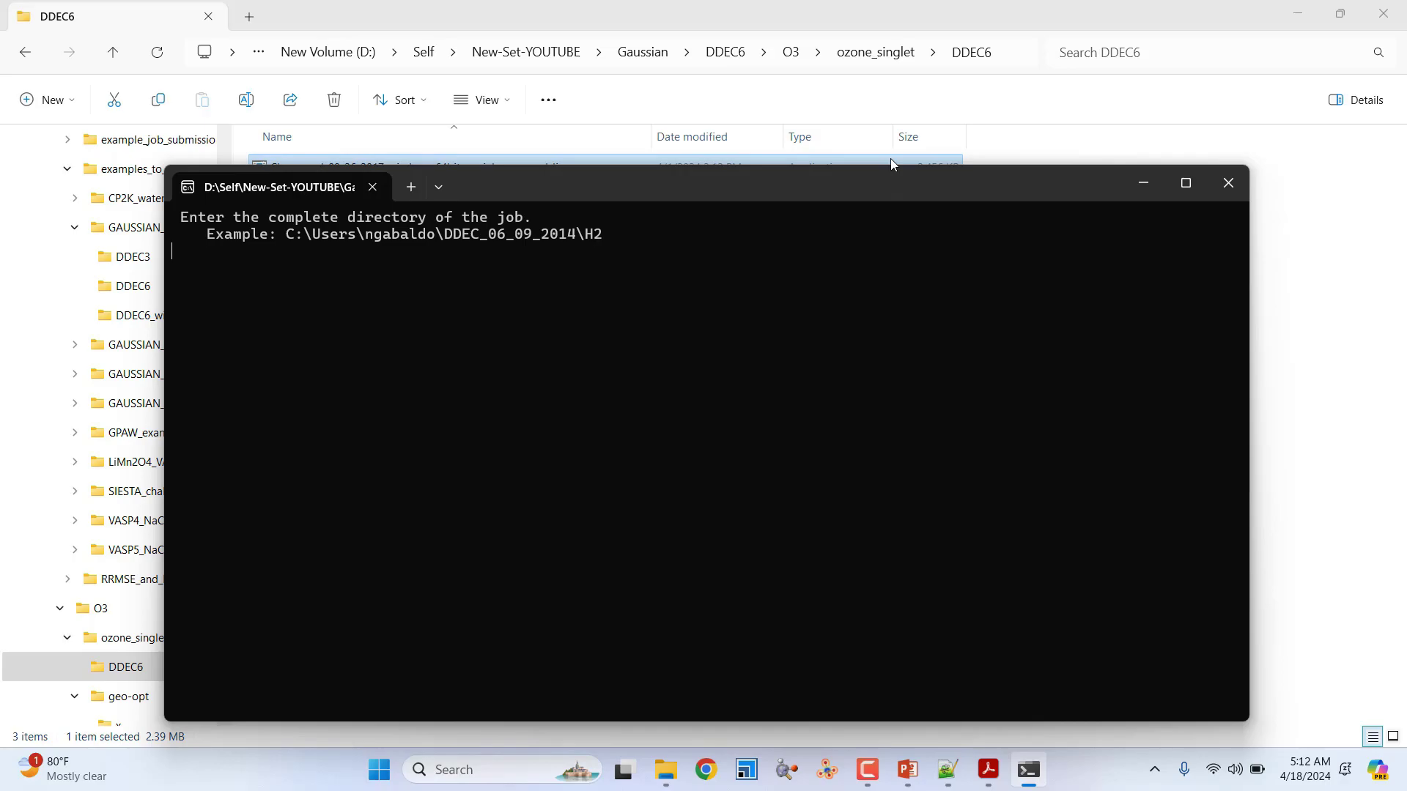
Give Chargemol the job directory D:\Self\New-Set-YOUTUBE\Gaussian\DDEC6\O3\ozone_singlet\DDEC6 and start the calculation.
{"action": "left_click", "coordinate": [1002, 54]}
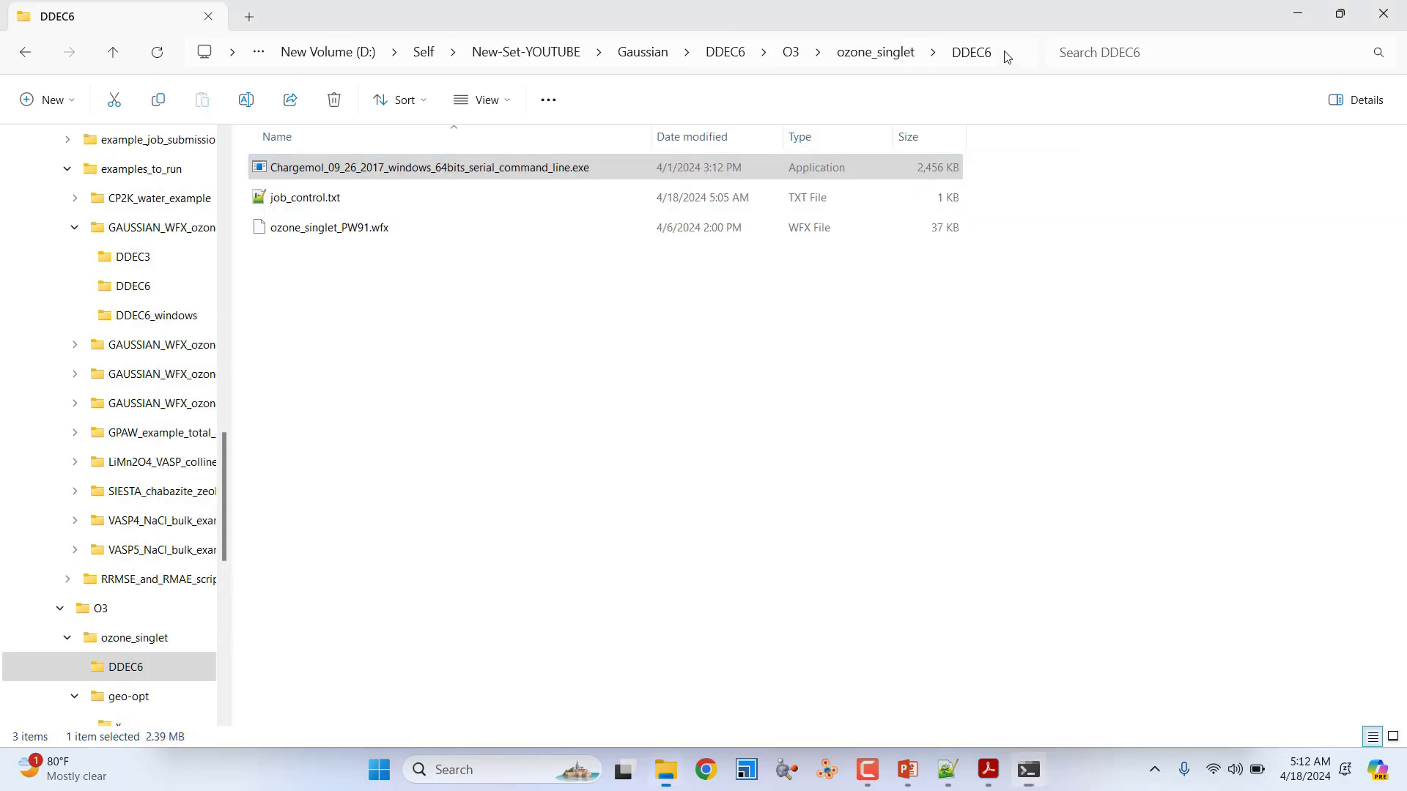
{"action": "key", "text": "ctrl+c"}
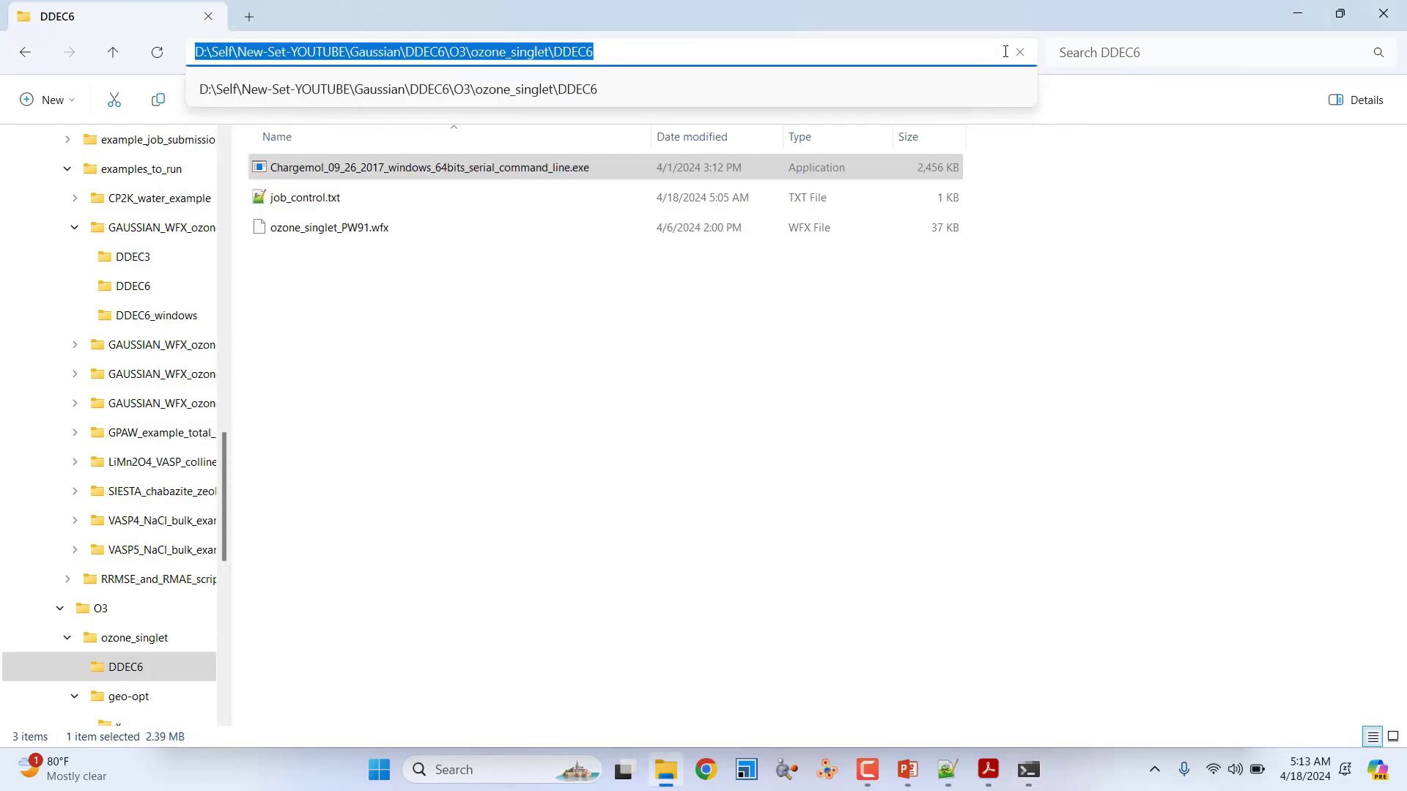
{"action": "left_click", "coordinate": [1296, 14]}
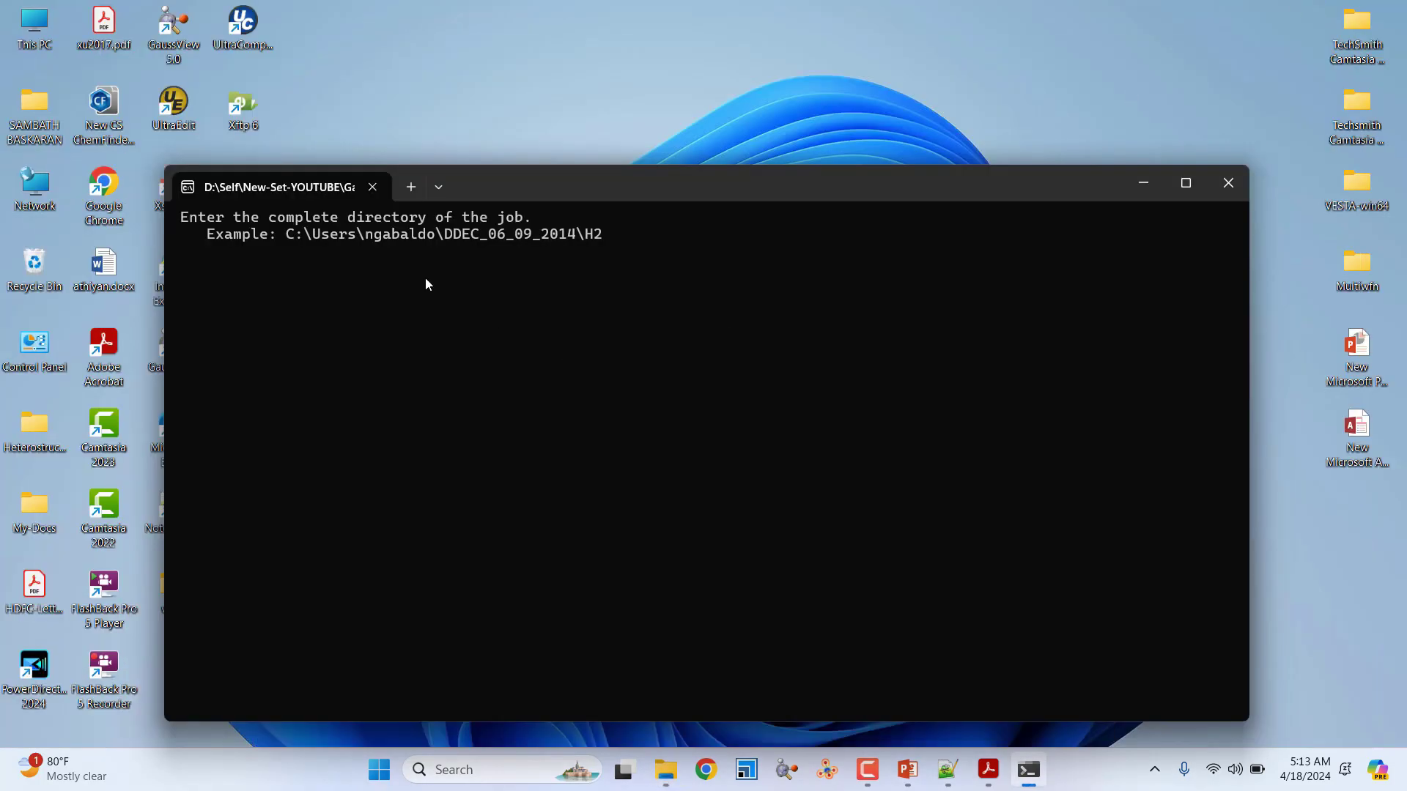
{"action": "key", "text": "ctrl+v"}
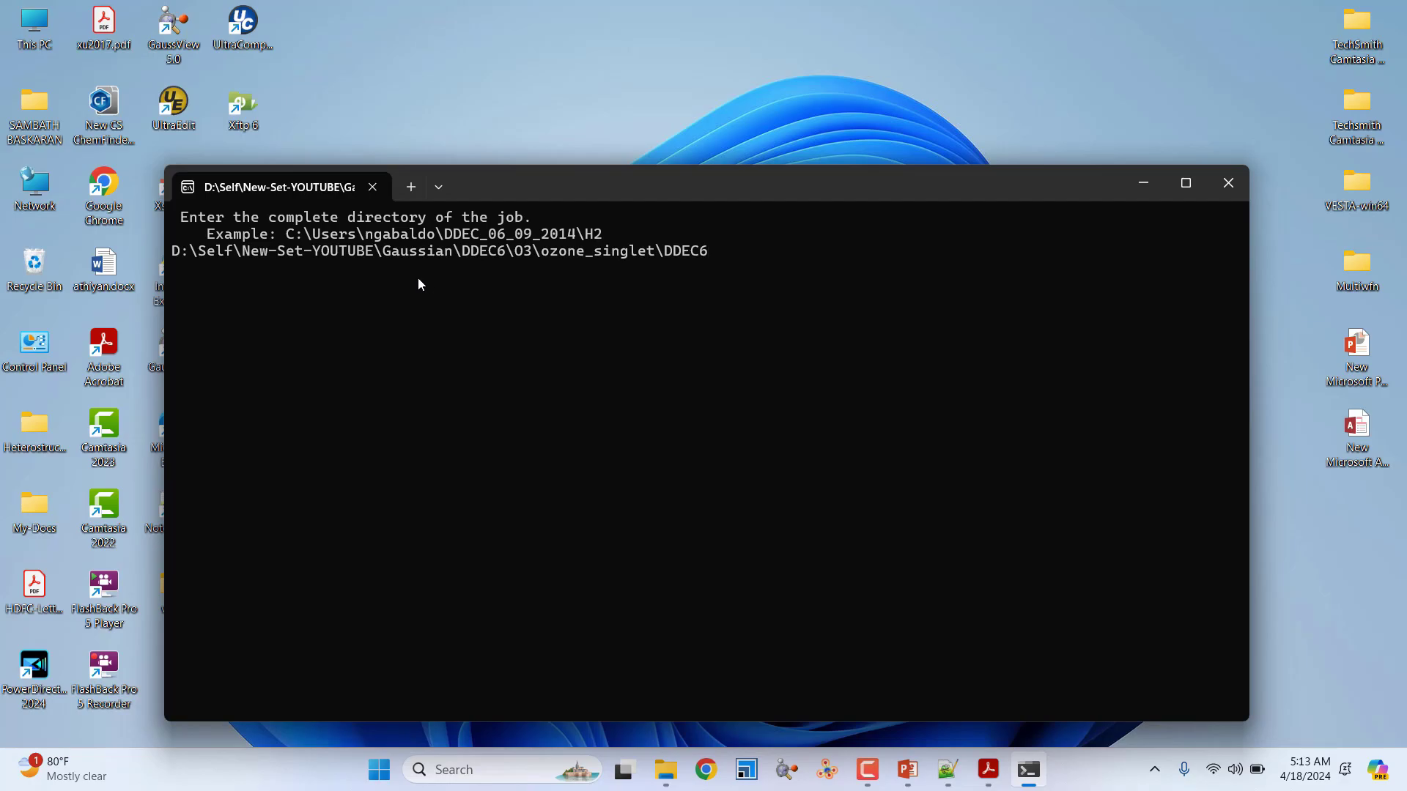
{"action": "key", "text": "Return"}
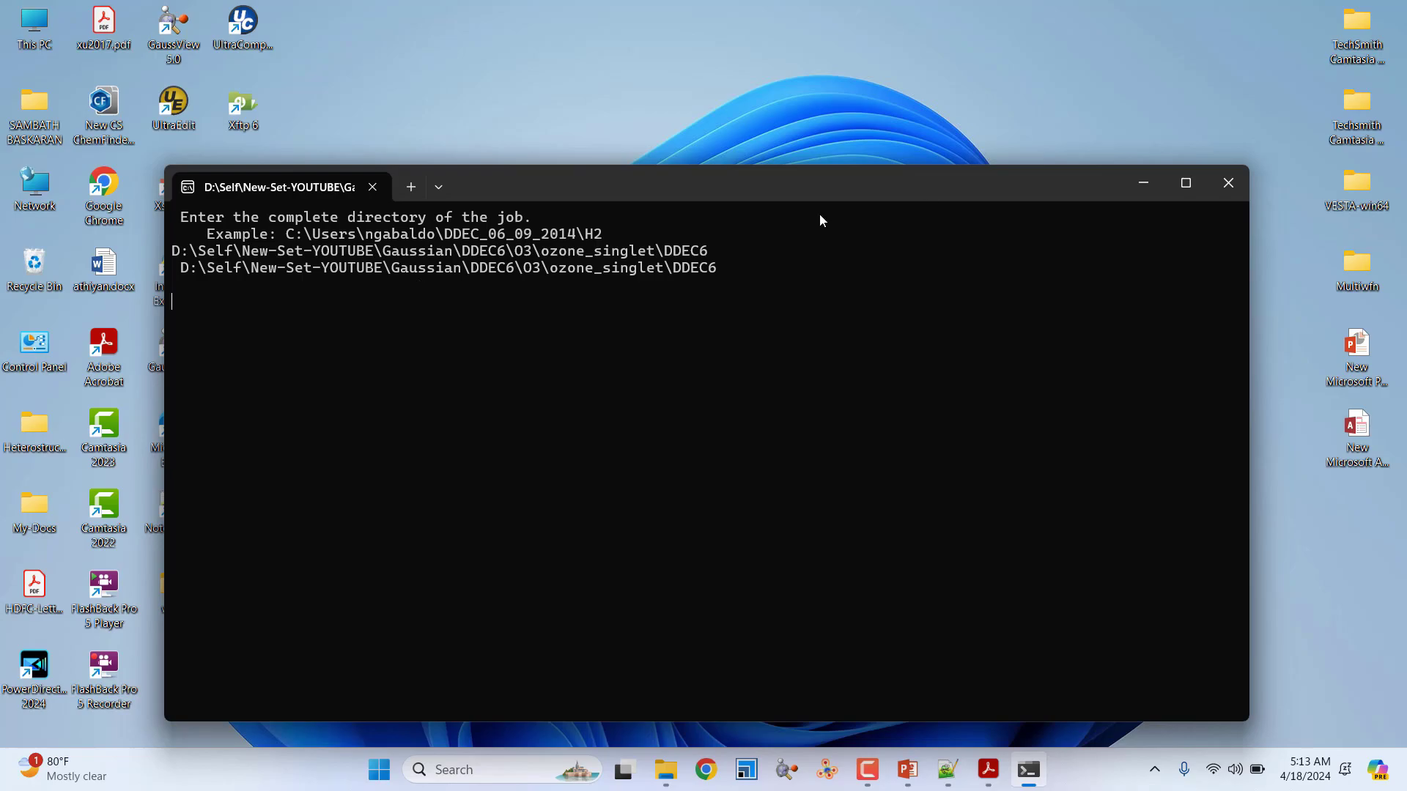
{"action": "left_click", "coordinate": [1155, 779]}
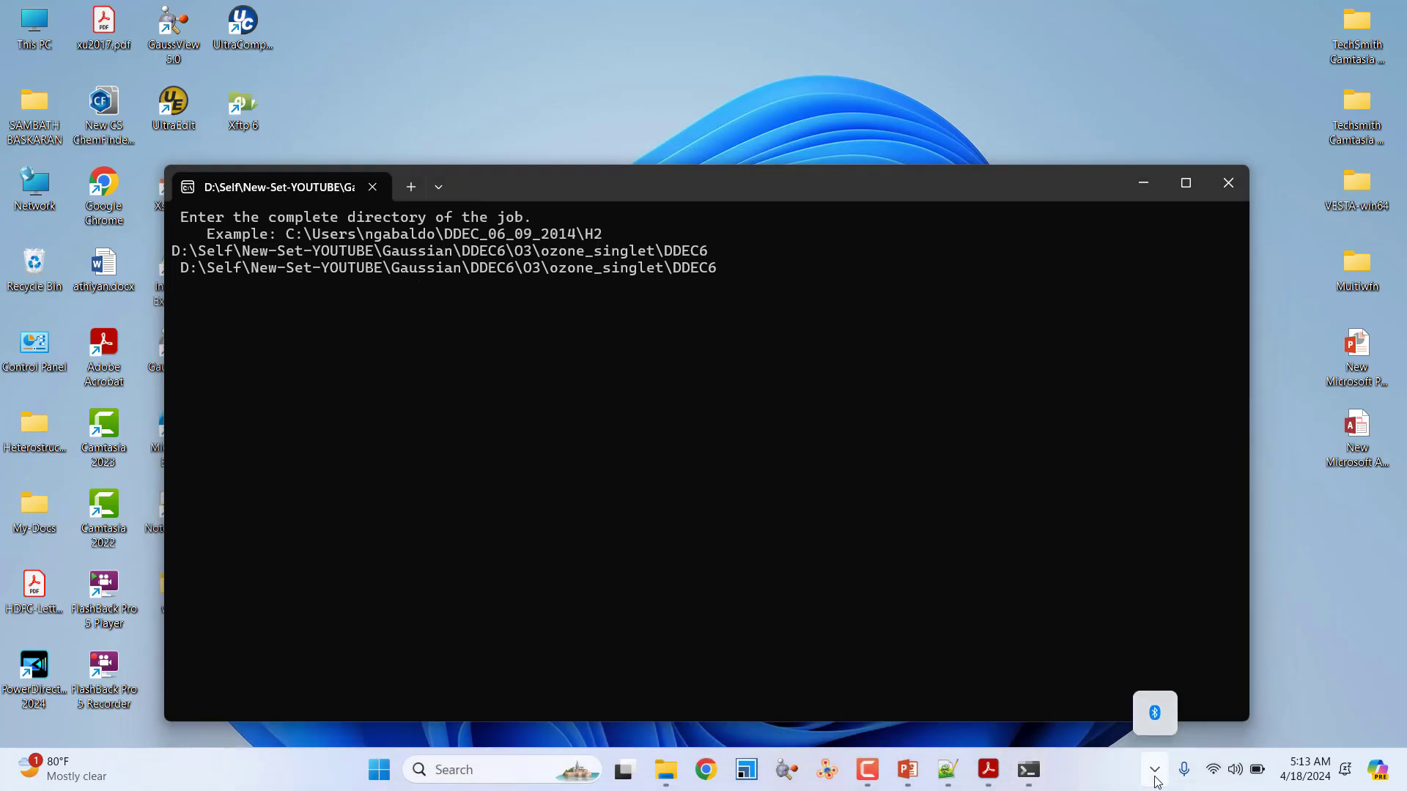
{"action": "left_click", "coordinate": [1154, 780]}
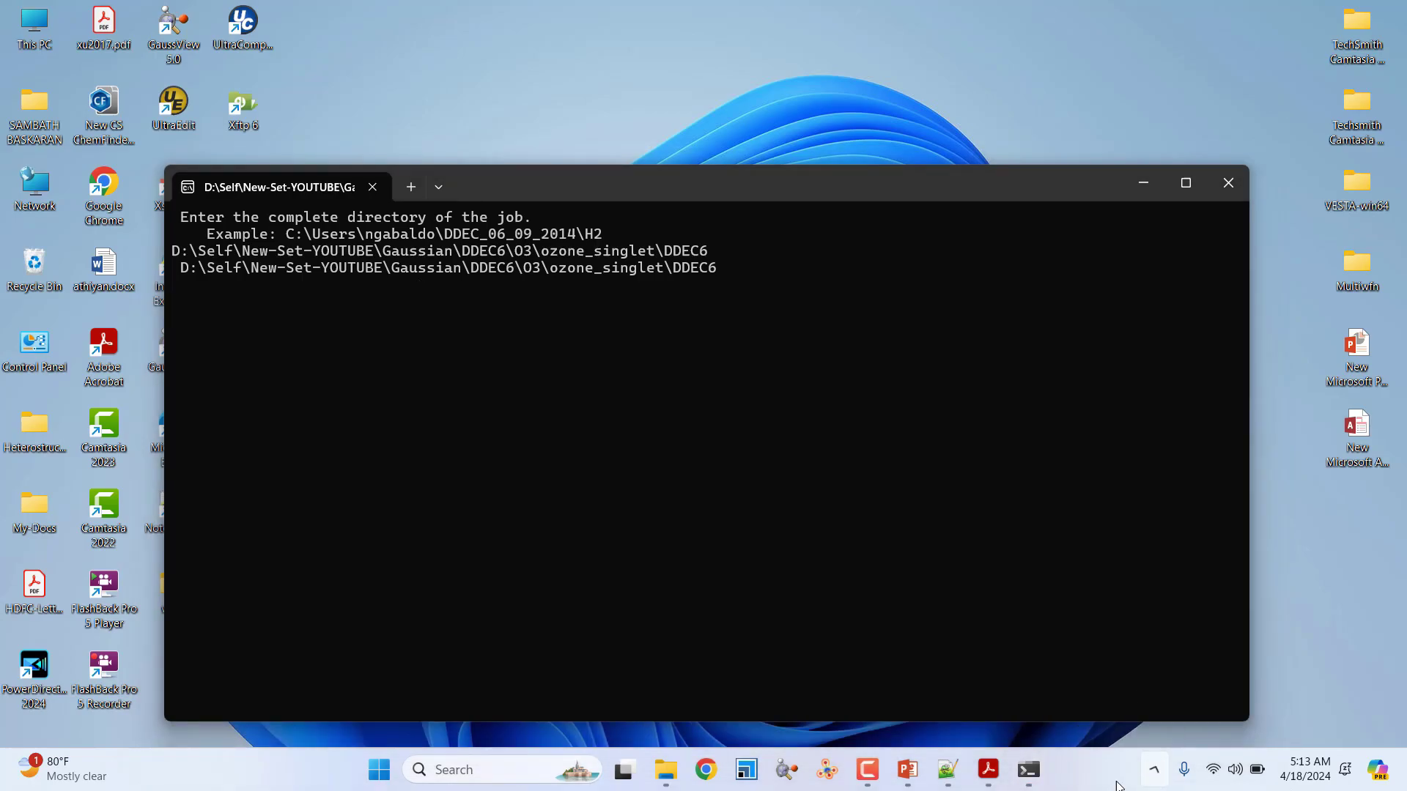
{"action": "left_click", "coordinate": [870, 774]}
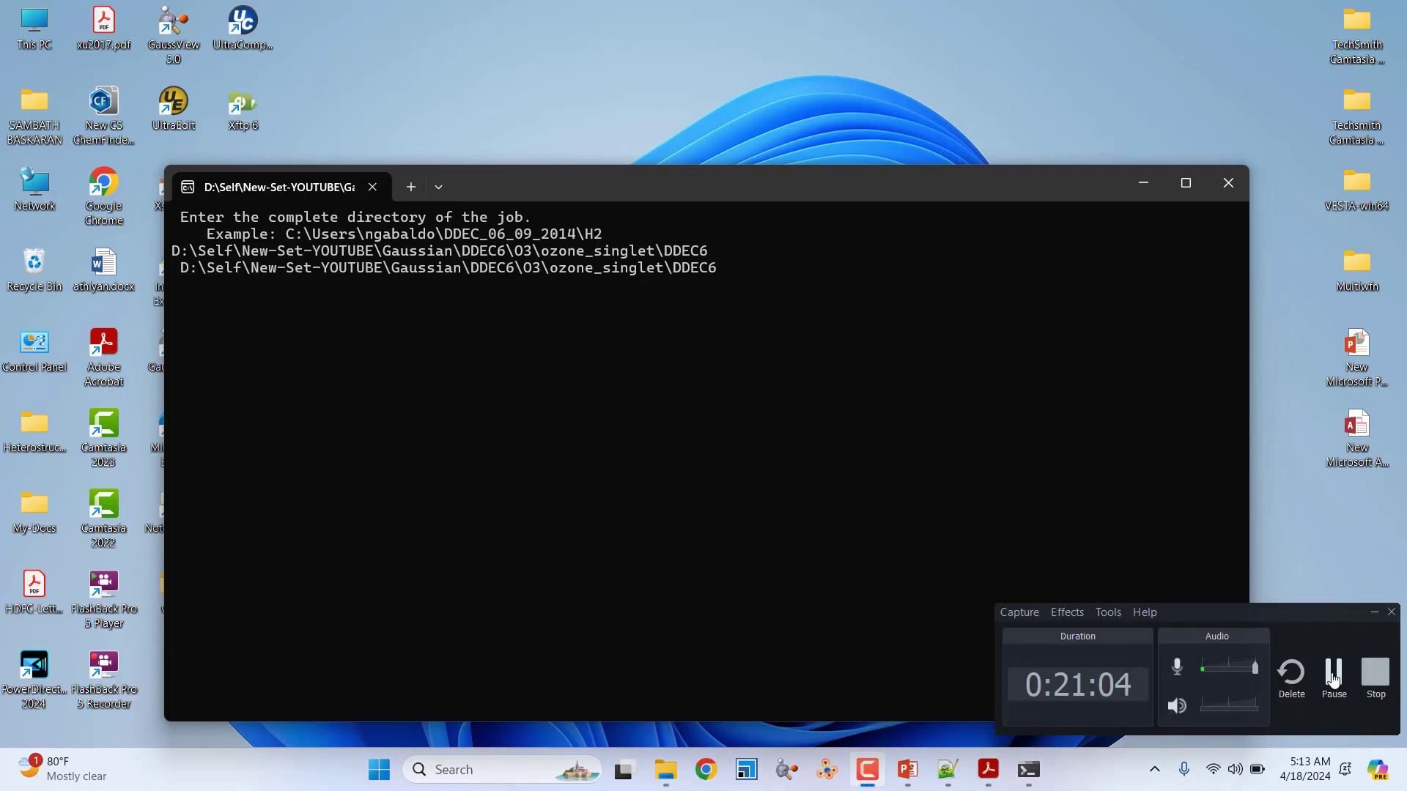
{"action": "left_click", "coordinate": [657, 403]}
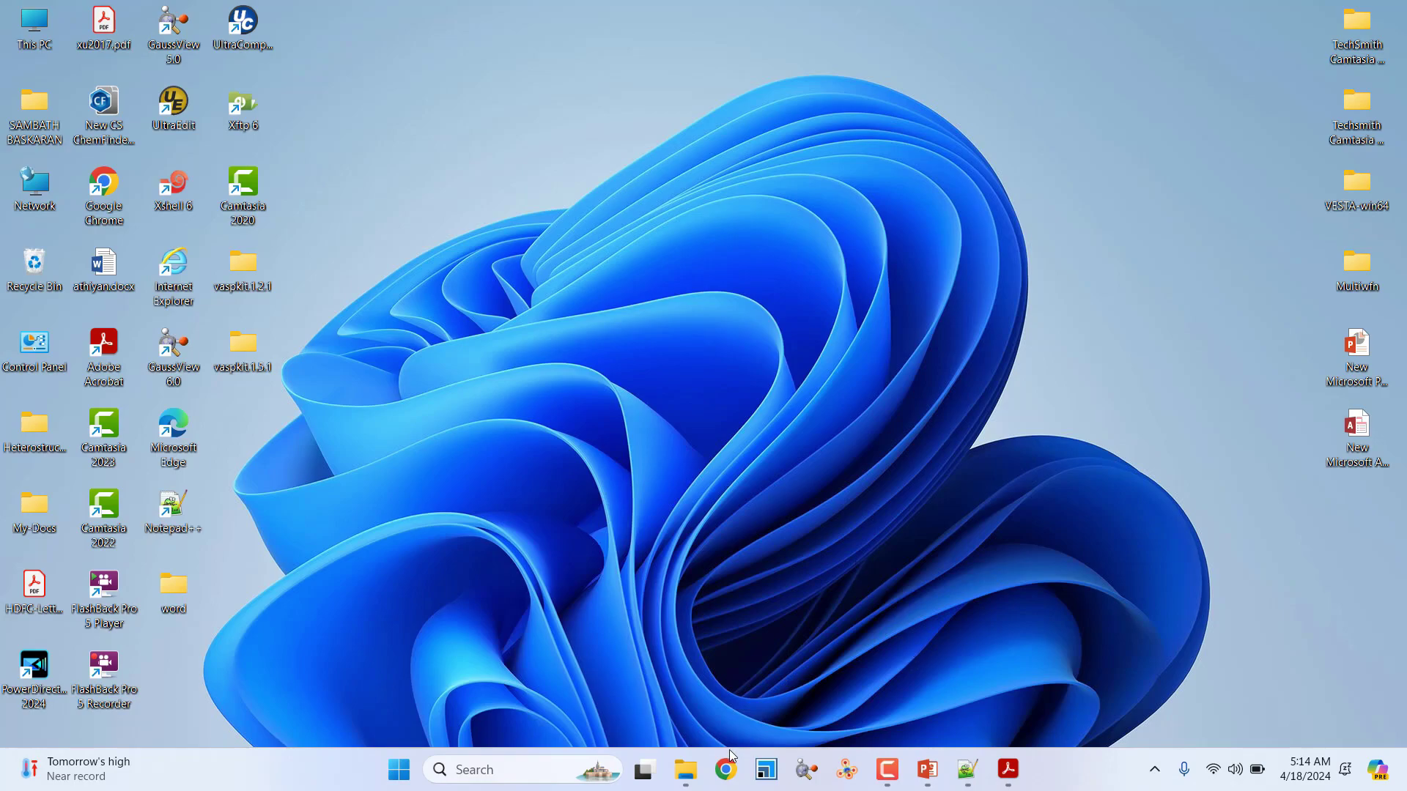
Bring the DDEC6 folder back up in File Explorer and review the generated output files, including the bond orders and net atomic charges files.
{"action": "left_click", "coordinate": [684, 771]}
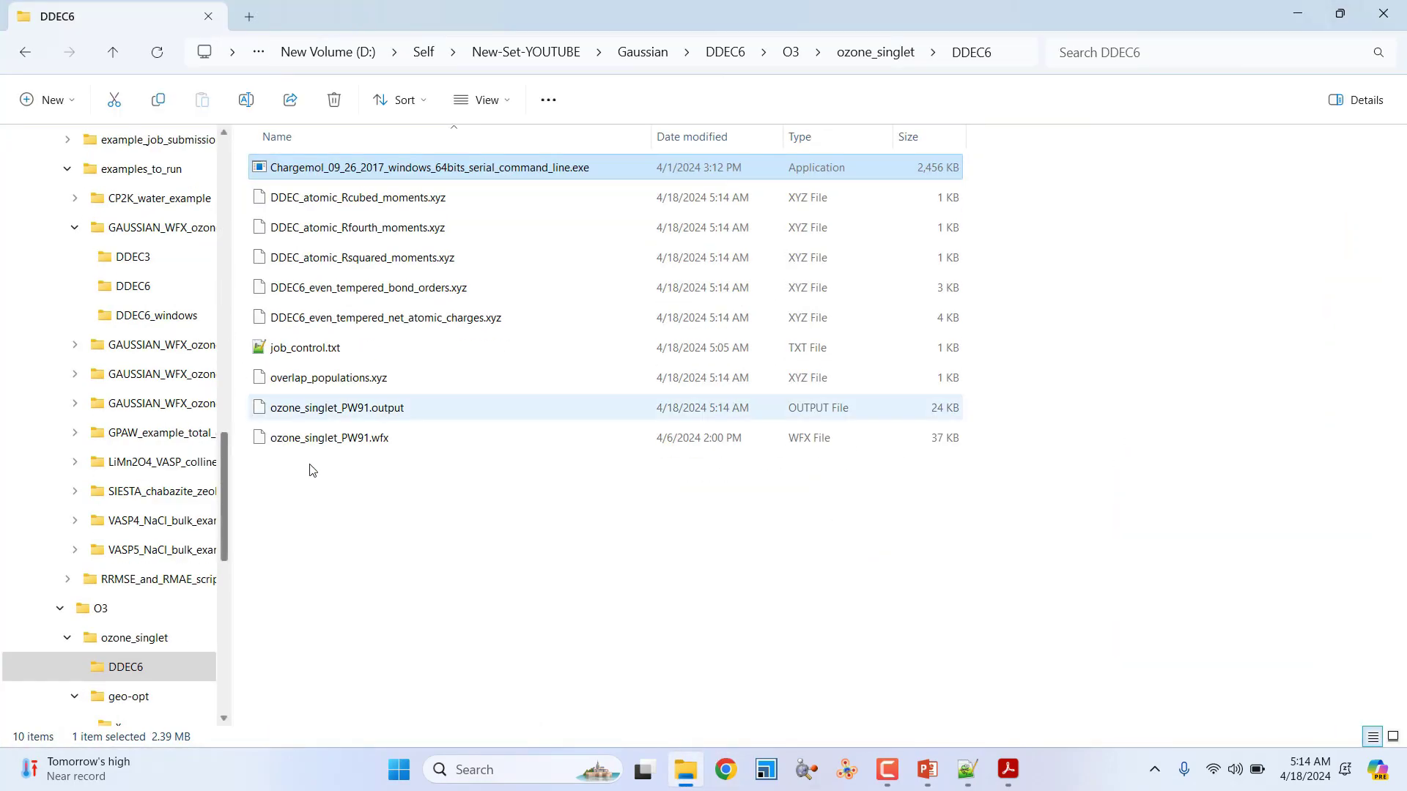
{"action": "right_click", "coordinate": [611, 553]}
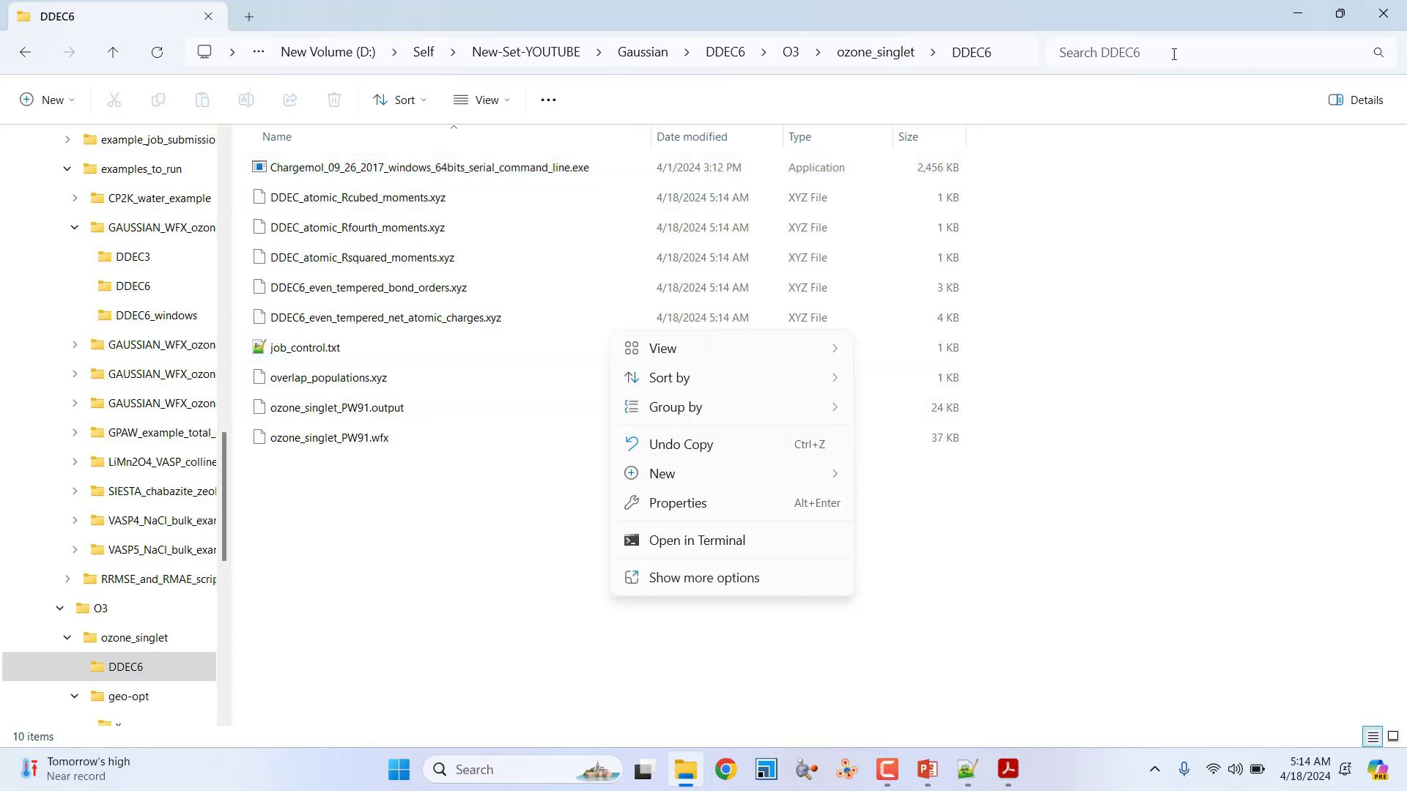
{"action": "key", "text": "Escape"}
{"action": "left_click", "coordinate": [1013, 59]}
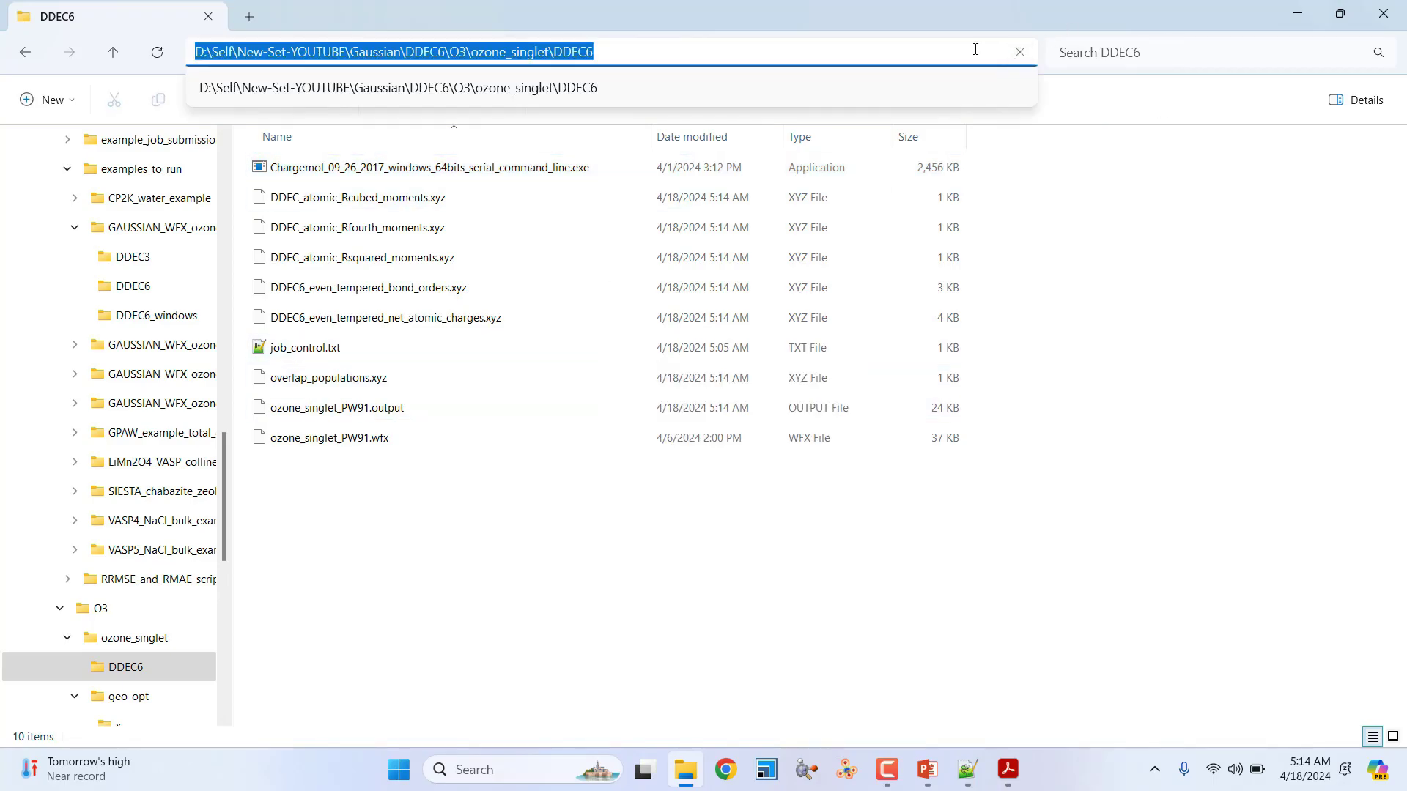
{"action": "key", "text": "Escape"}
{"action": "key", "text": "Escape"}
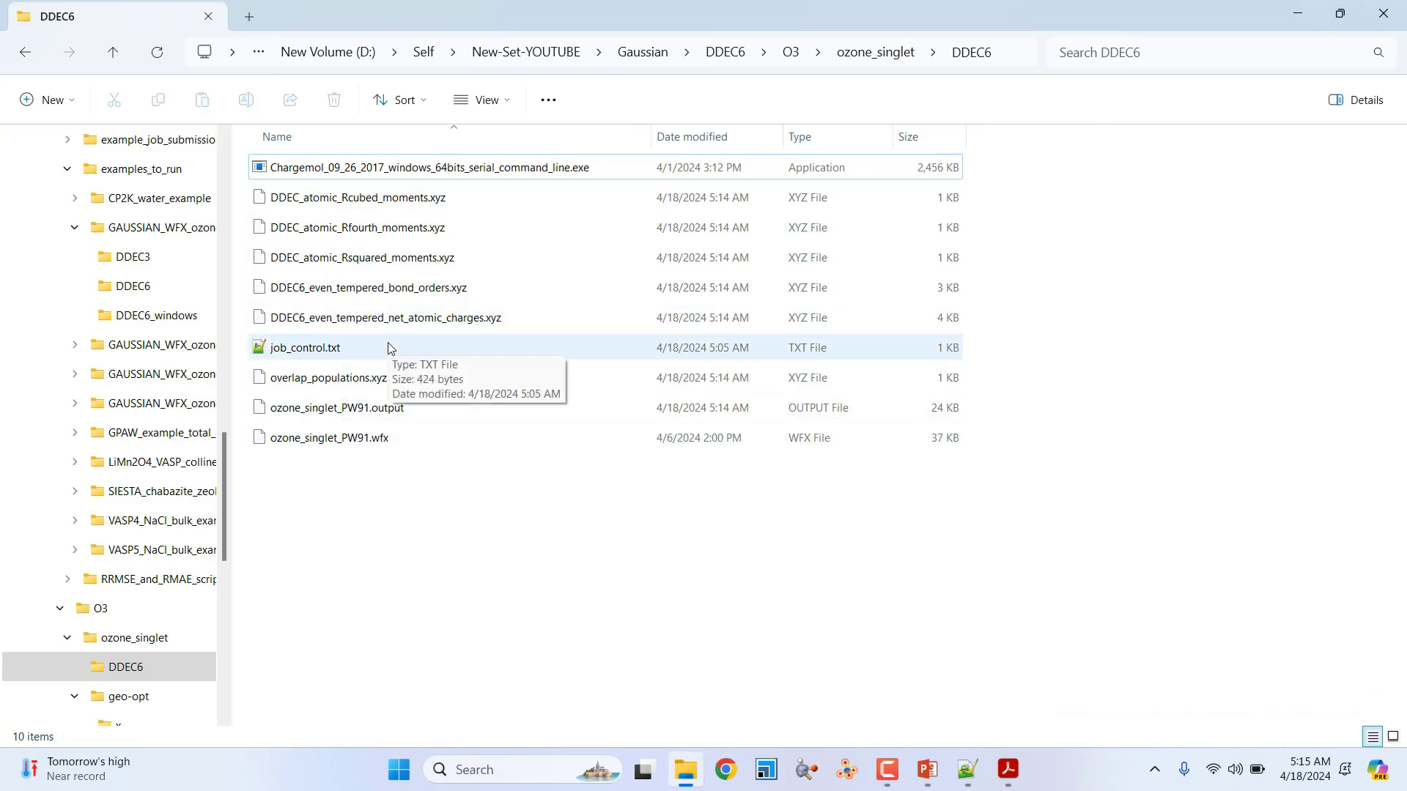
{"action": "left_click", "coordinate": [352, 291]}
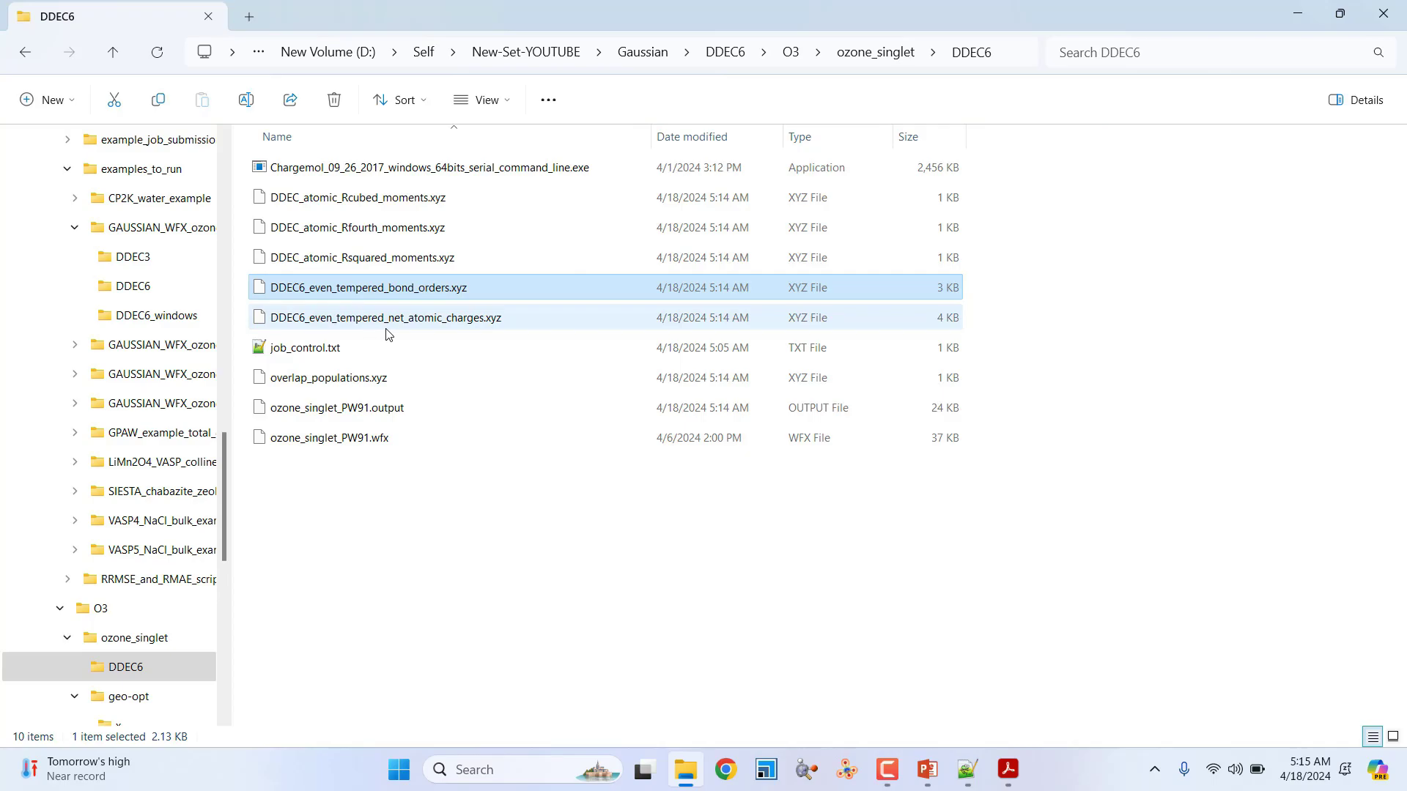
{"action": "left_click", "coordinate": [429, 322]}
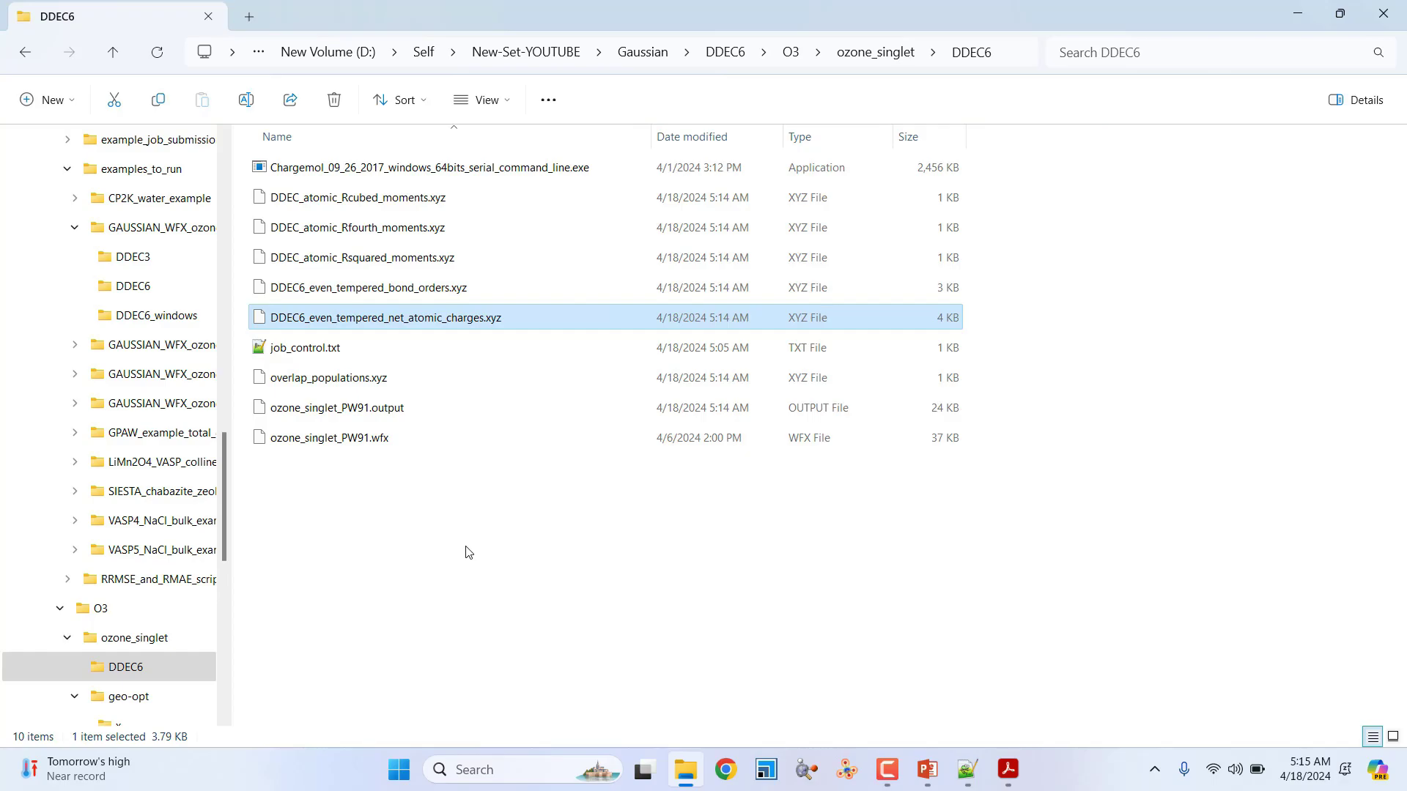
Launch GaussView 6 and dismiss its tips and the empty new molecule window.
{"action": "left_click", "coordinate": [485, 771]}
{"action": "type", "text": "gaussian 09W"}
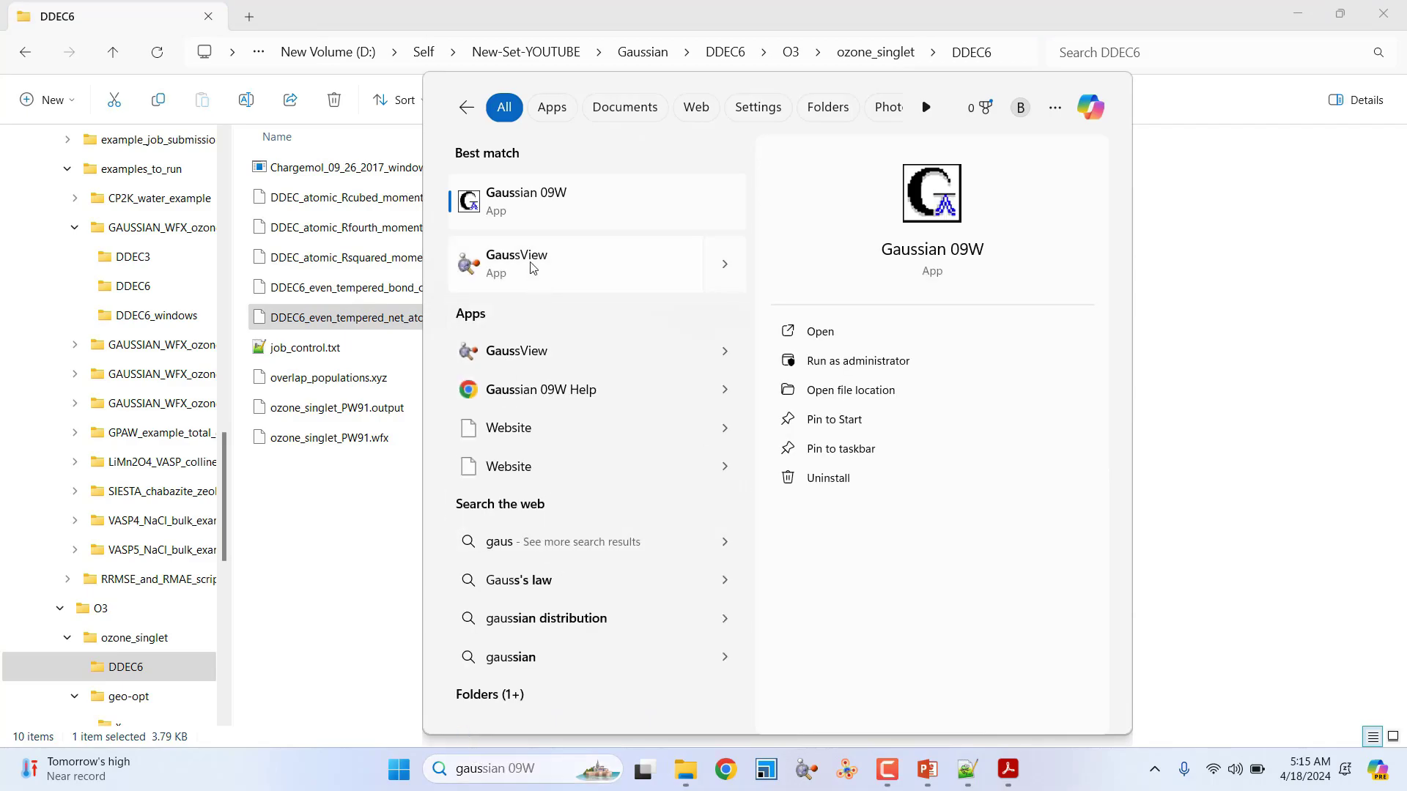
{"action": "left_click", "coordinate": [533, 268]}
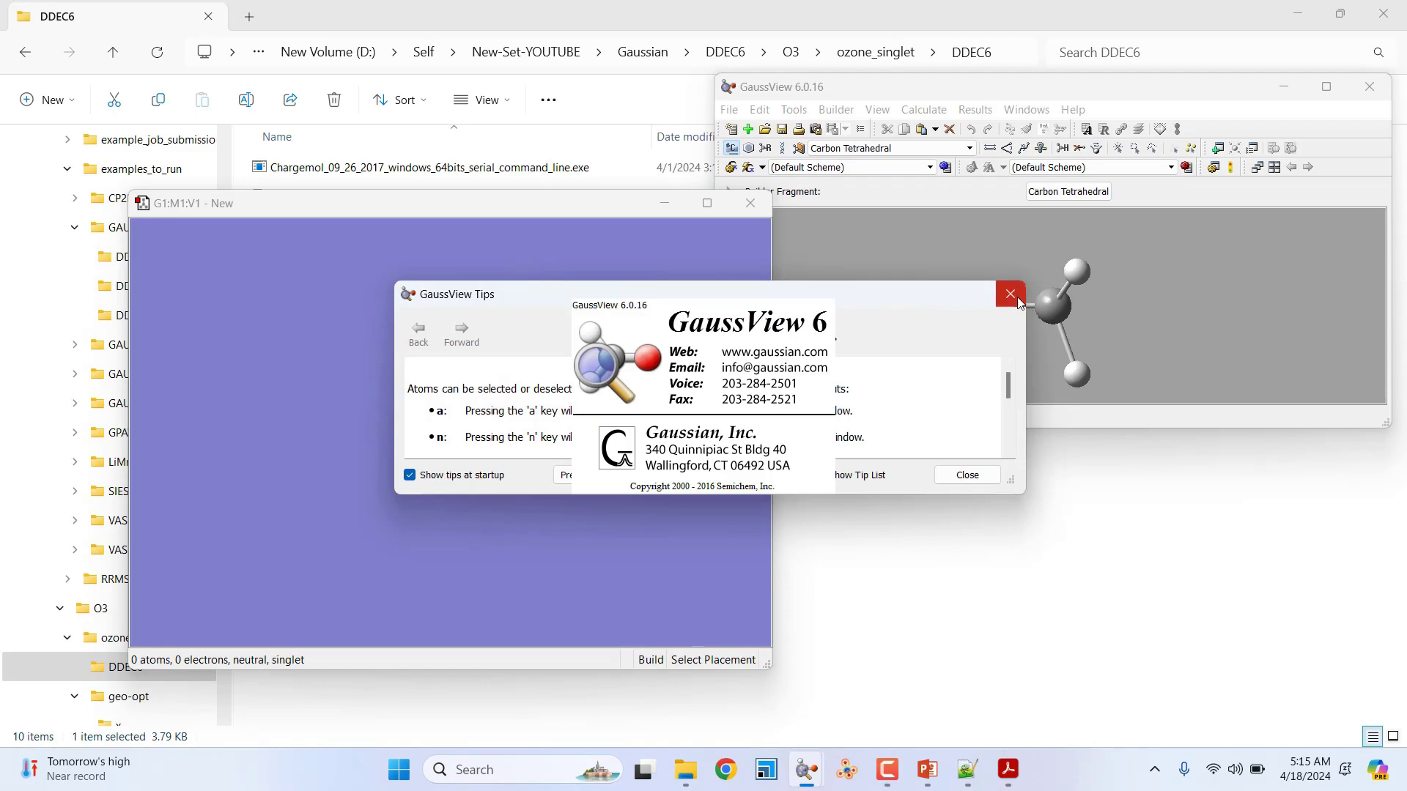
{"action": "left_click", "coordinate": [1011, 293]}
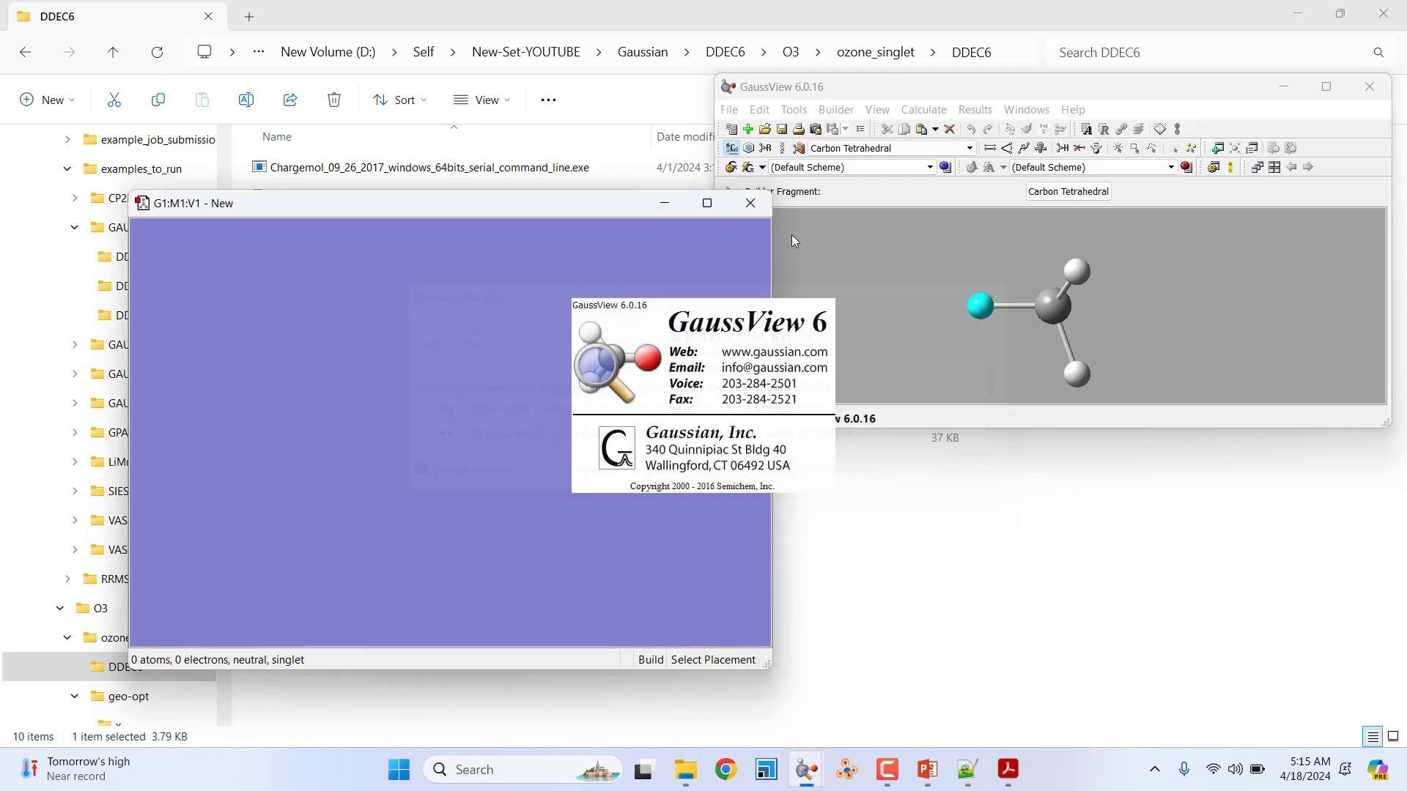
{"action": "left_click", "coordinate": [750, 203]}
Load ozone_singlet_PW91.out from the ozone_singlet geo-opt folder into GaussView and rotate the molecule to show its bent shape.
{"action": "left_click", "coordinate": [617, 77]}
{"action": "left_click_drag", "start_coordinate": [618, 16], "coordinate": [1064, 165]}
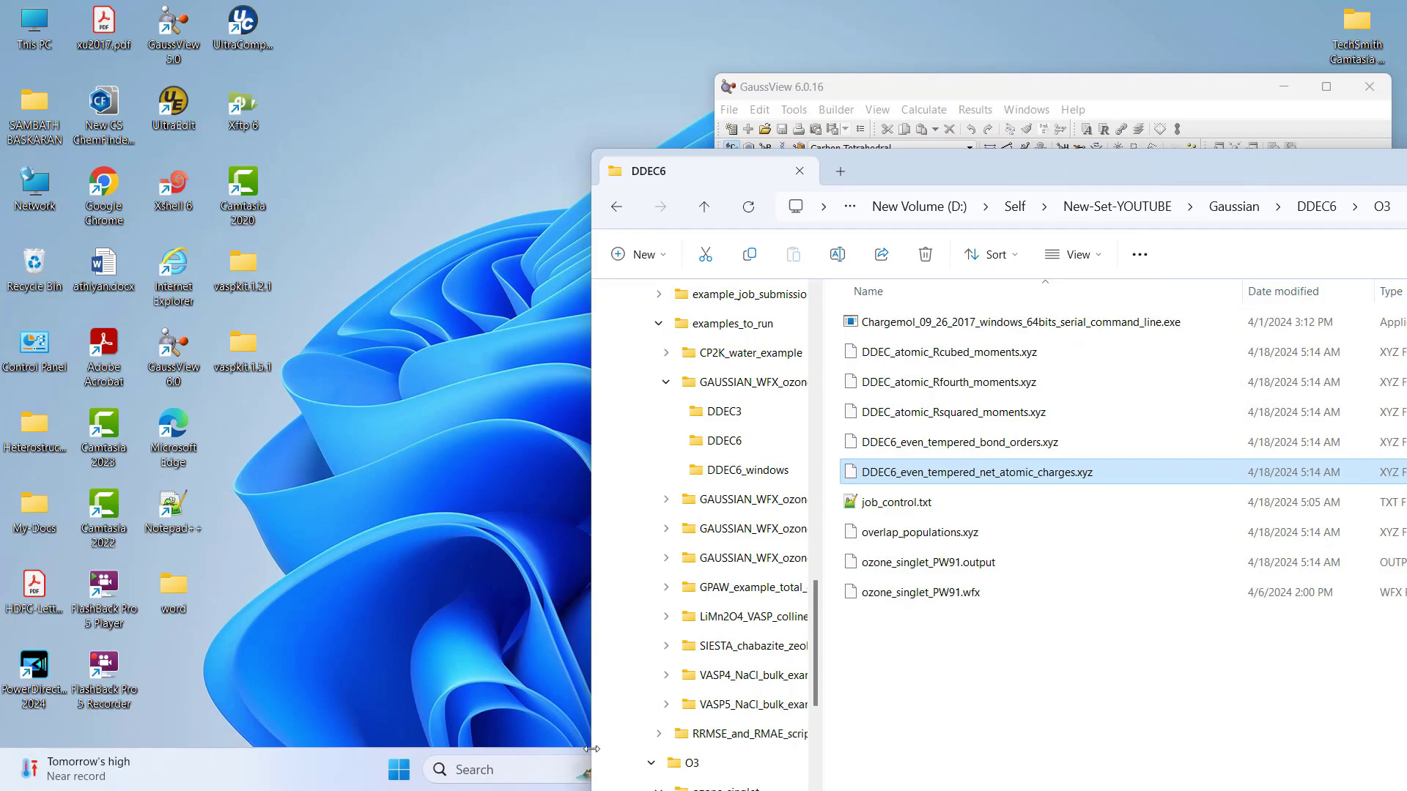
{"action": "left_click_drag", "start_coordinate": [1076, 176], "coordinate": [321, 121]}
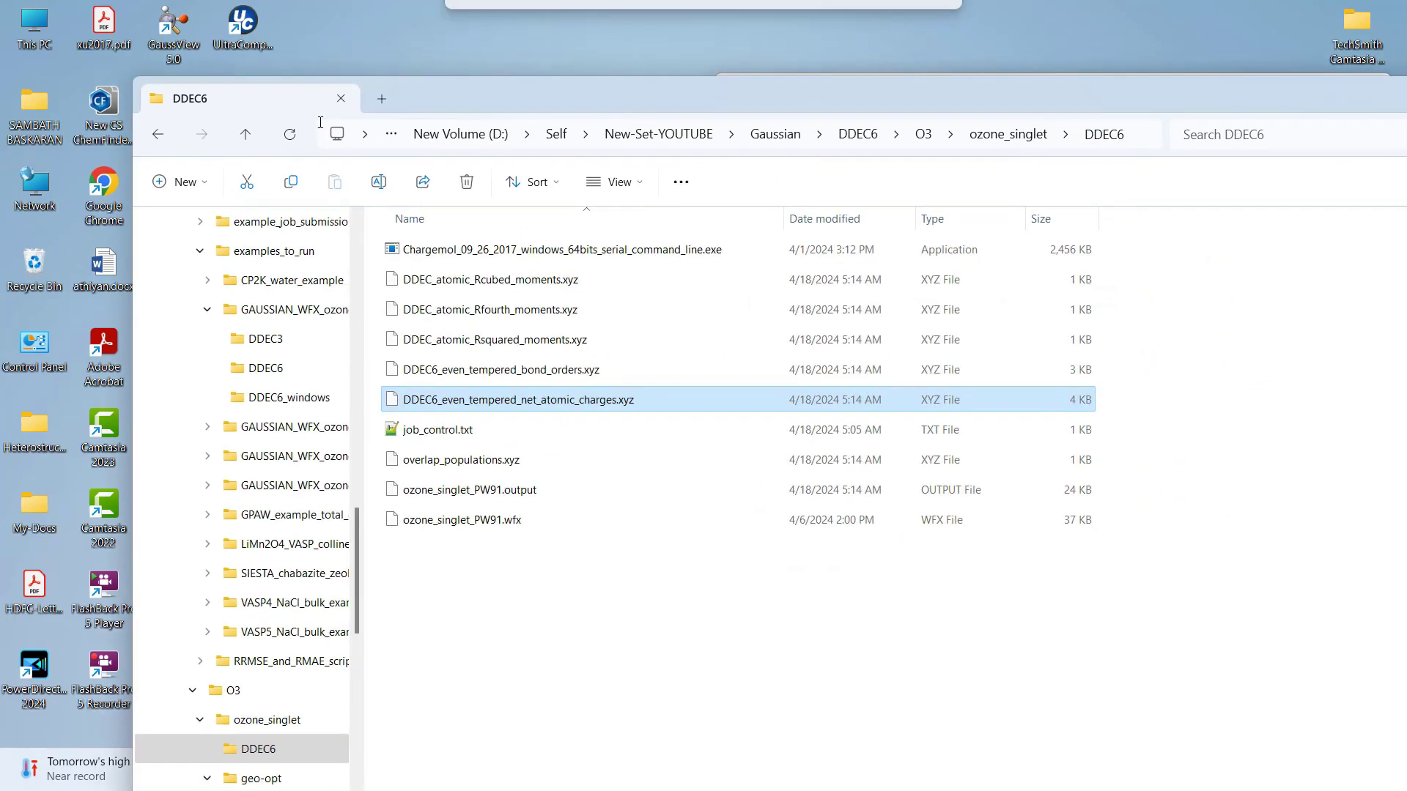
{"action": "left_click", "coordinate": [254, 135]}
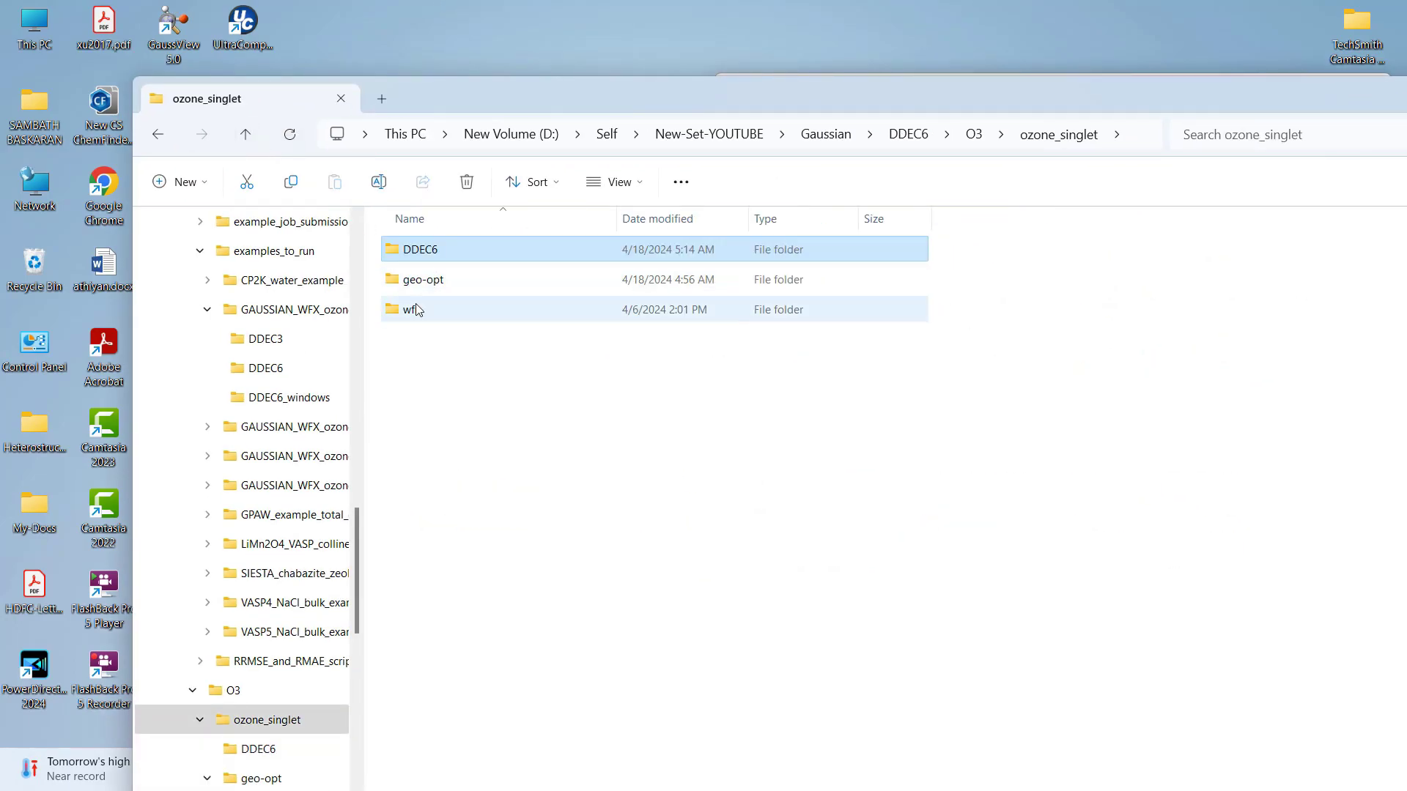
{"action": "double_click", "coordinate": [425, 280]}
{"action": "left_click", "coordinate": [498, 309]}
{"action": "left_click_drag", "start_coordinate": [1216, 91], "coordinate": [565, 94]}
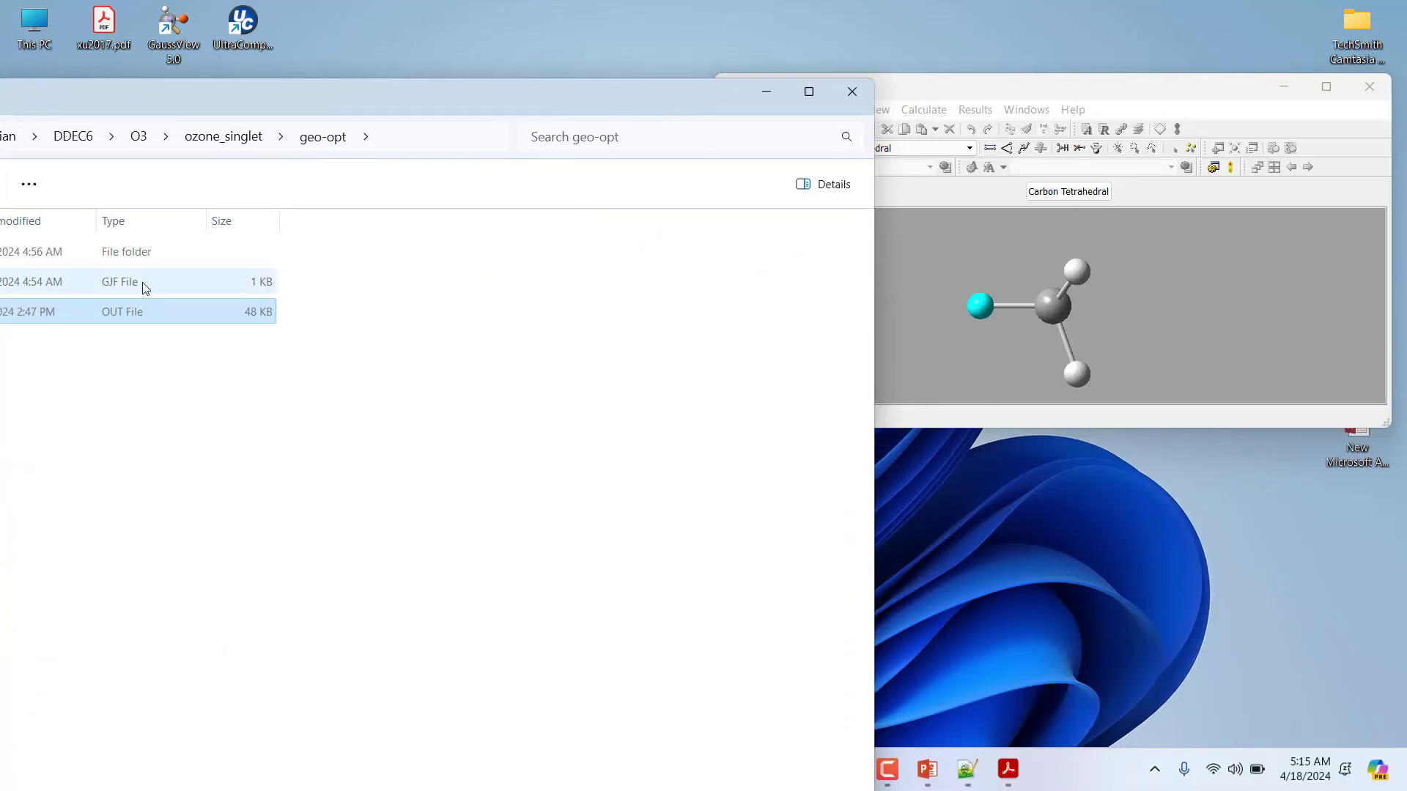
{"action": "left_click_drag", "start_coordinate": [47, 315], "coordinate": [983, 310]}
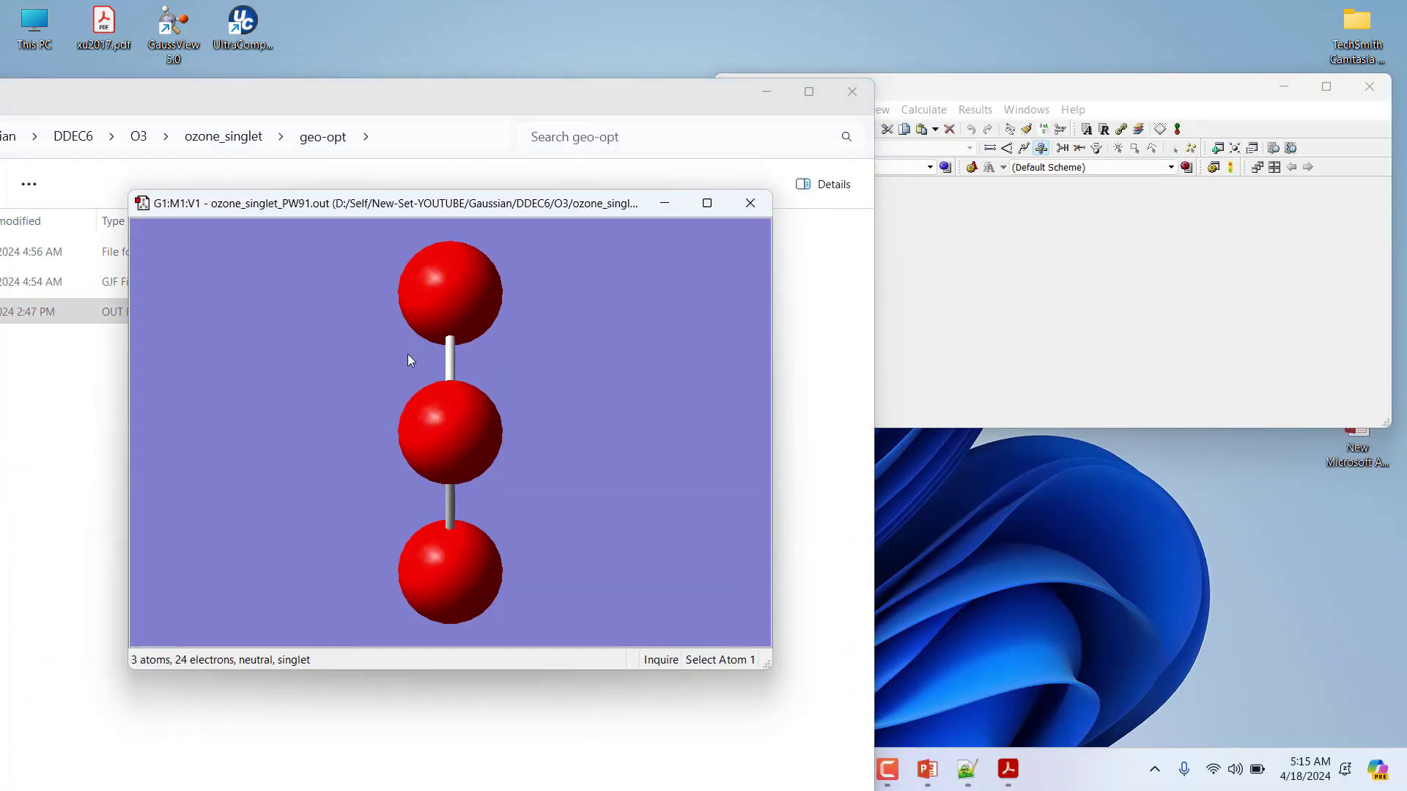
{"action": "left_click_drag", "start_coordinate": [403, 375], "coordinate": [464, 378]}
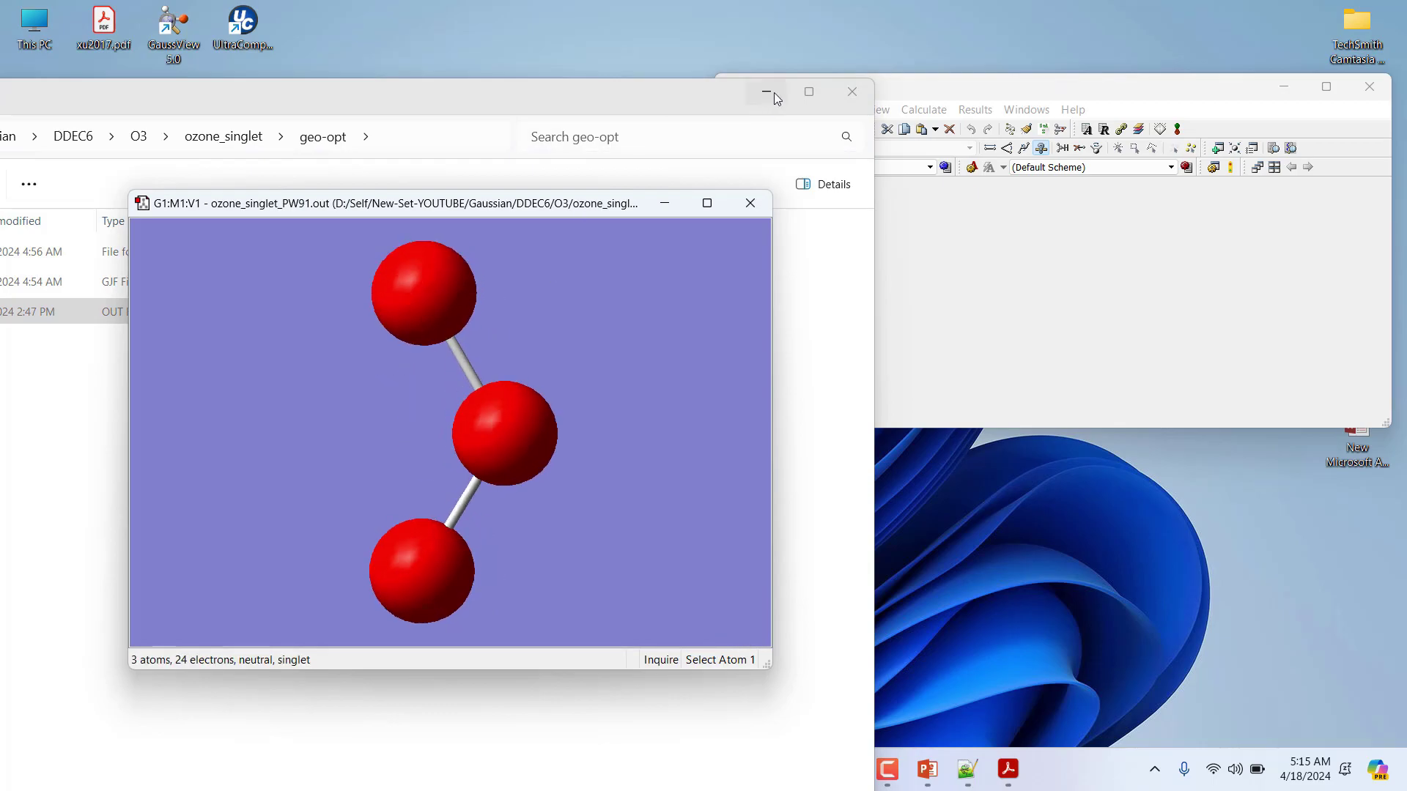
Bring File Explorer forward and go from geo-opt back to the DDEC6 folder inside ozone_singlet.
{"action": "left_click_drag", "start_coordinate": [618, 95], "coordinate": [1015, 87]}
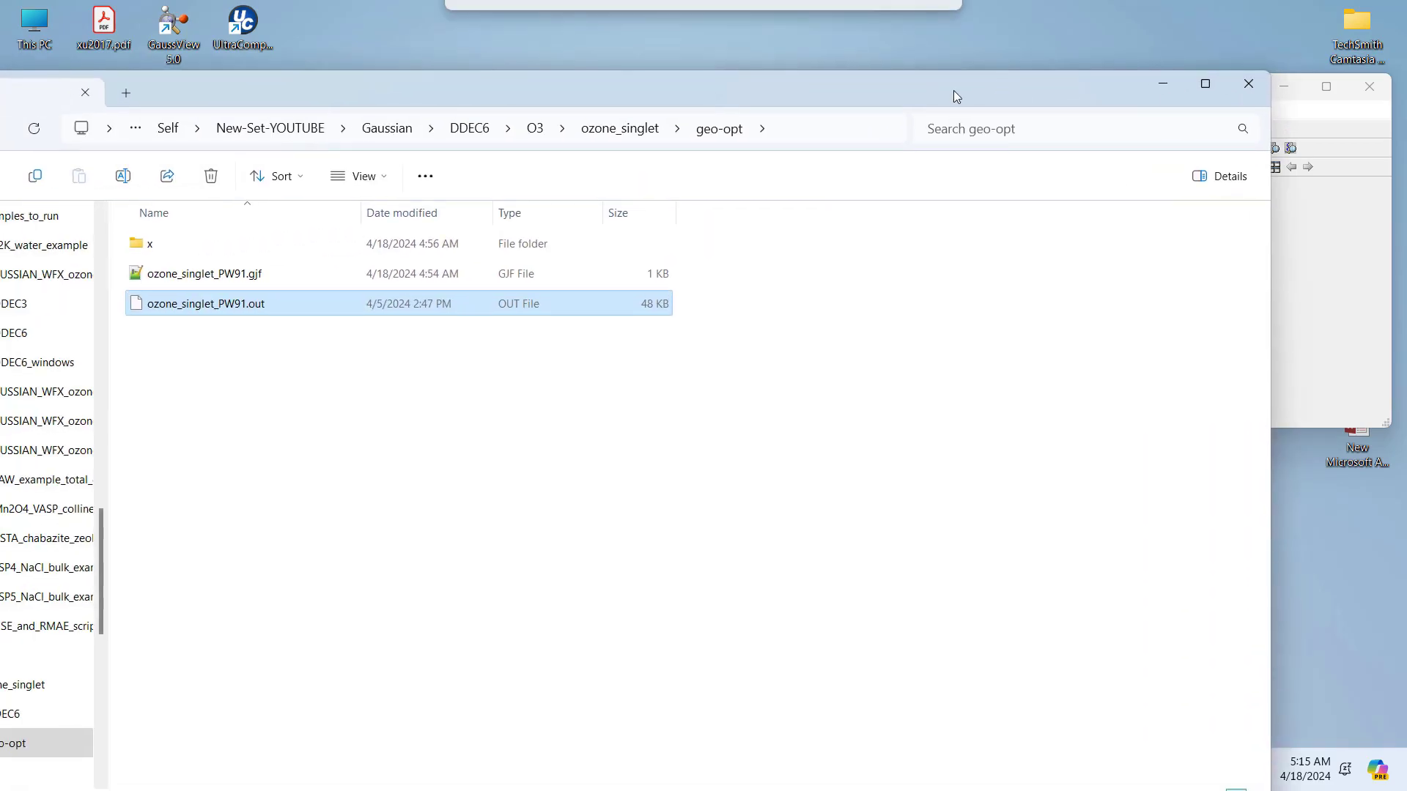
{"action": "left_click_drag", "start_coordinate": [284, 91], "coordinate": [517, 89]}
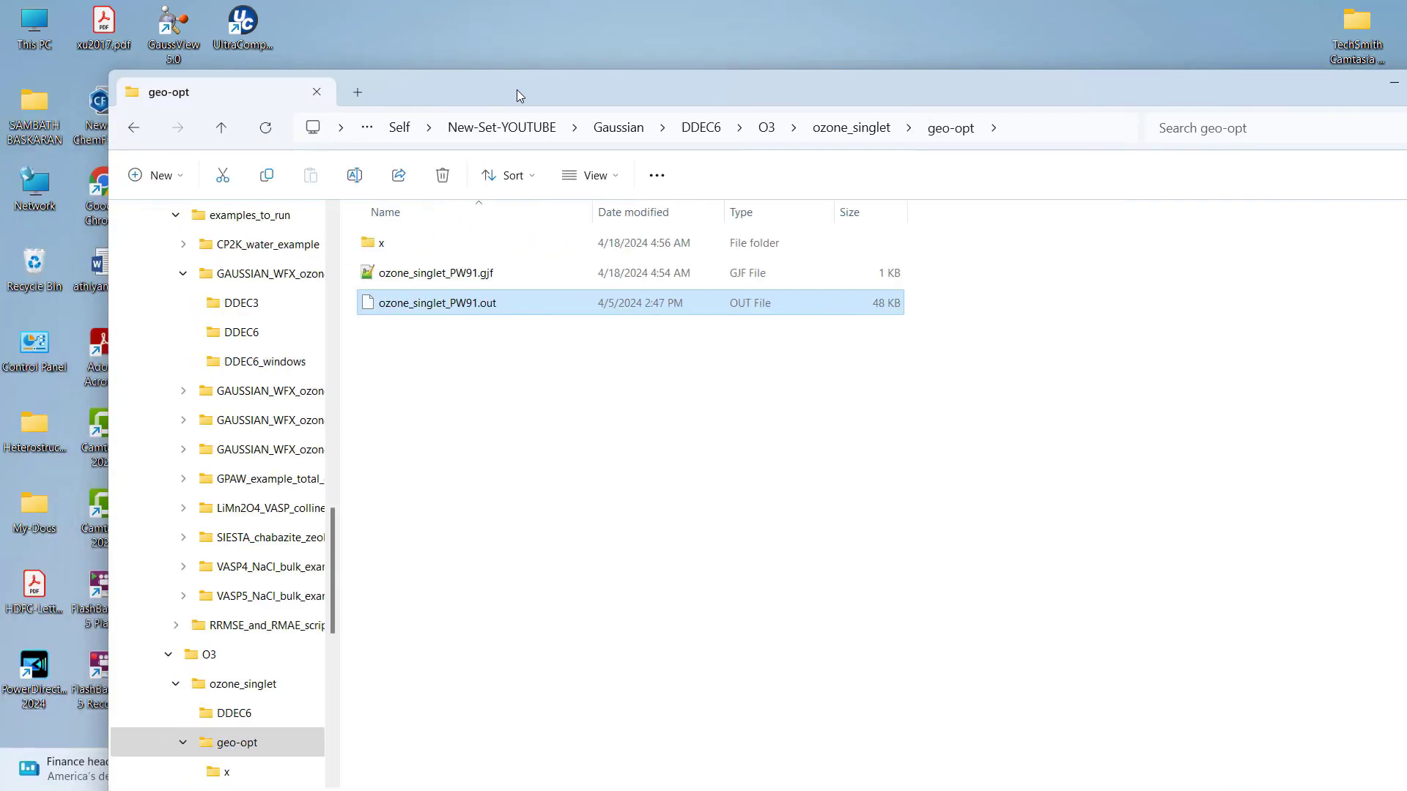
{"action": "left_click", "coordinate": [220, 129]}
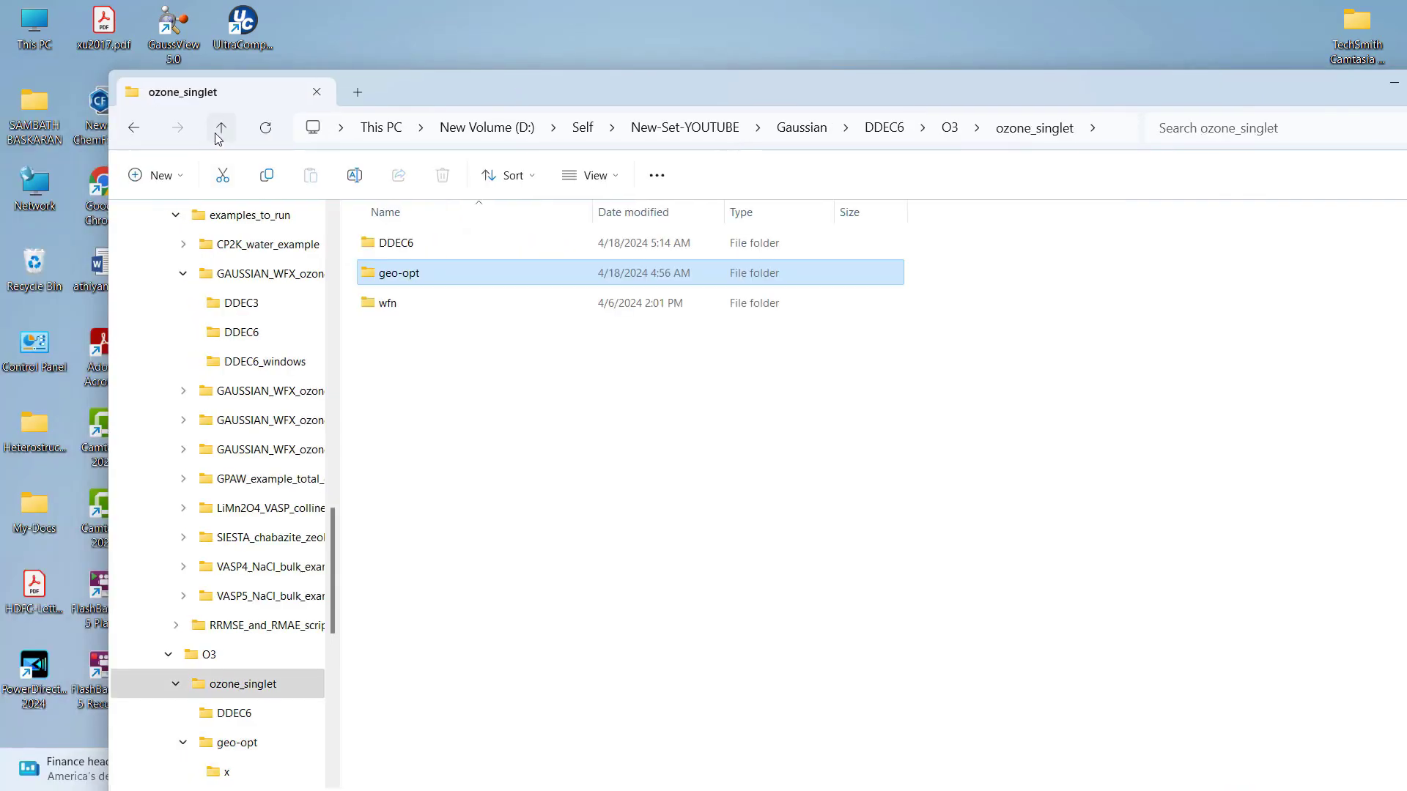
{"action": "double_click", "coordinate": [387, 246]}
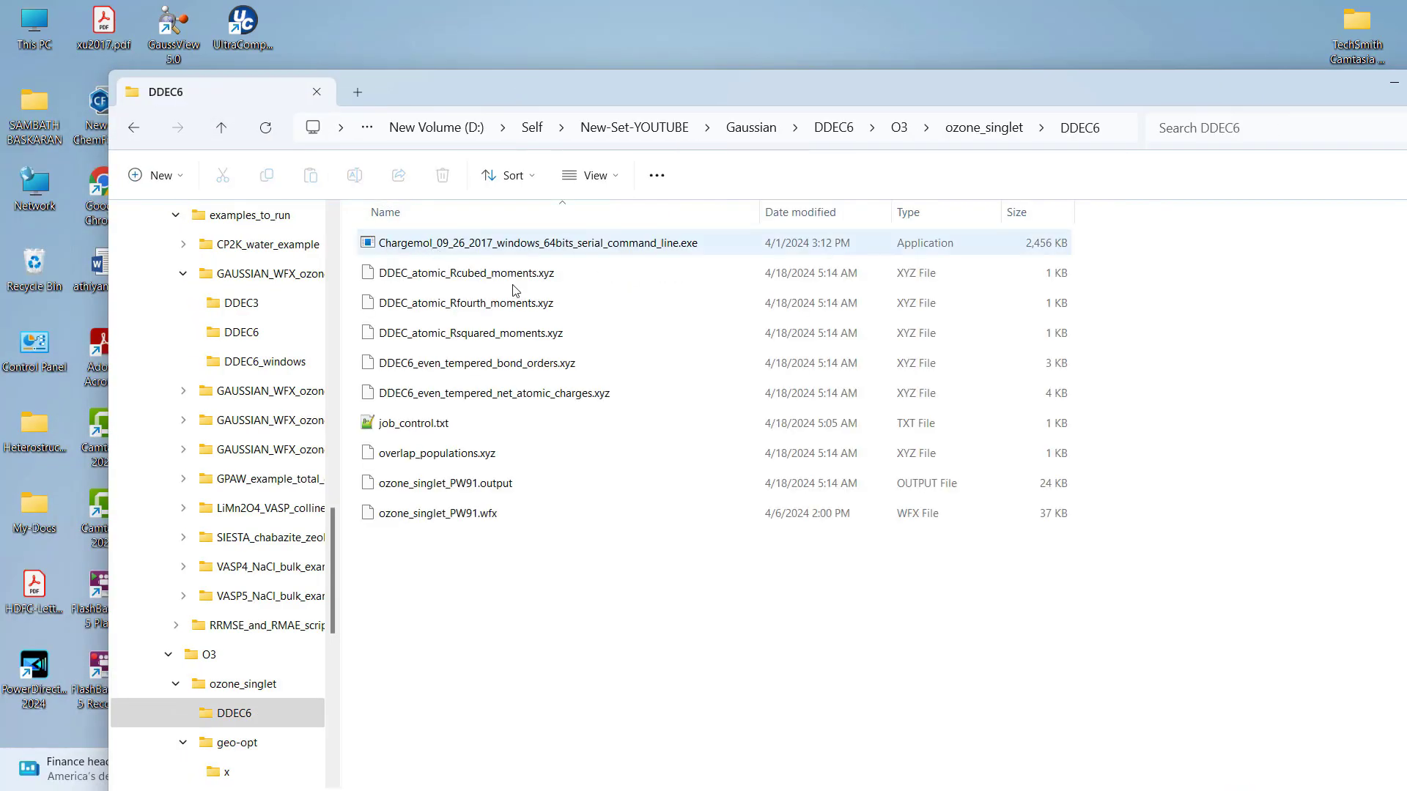
Open DDEC6_even_tempered_net_atomic_charges.xyz in Notepad++ and close all documents open there.
{"action": "left_click", "coordinate": [512, 395]}
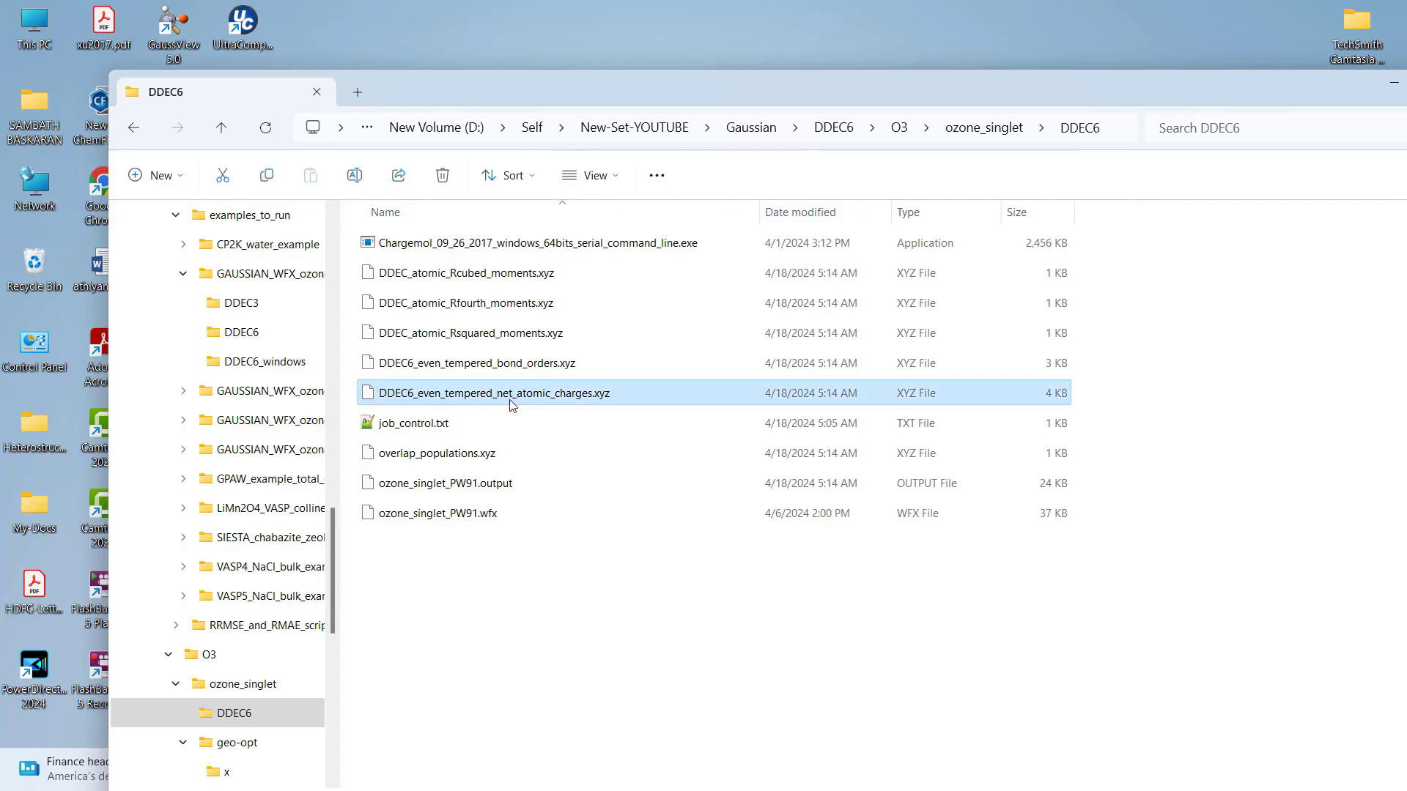
{"action": "right_click", "coordinate": [512, 404]}
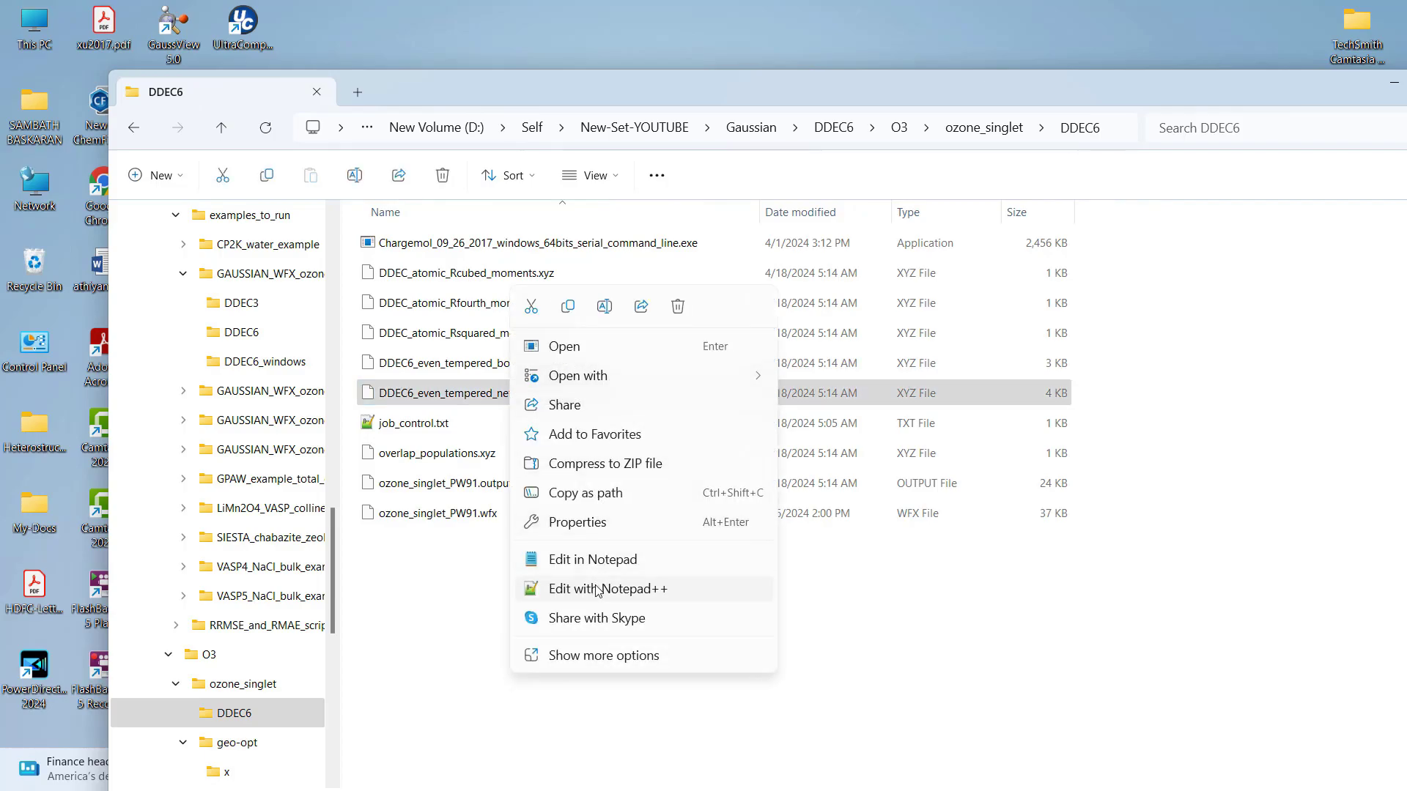
{"action": "left_click", "coordinate": [598, 590]}
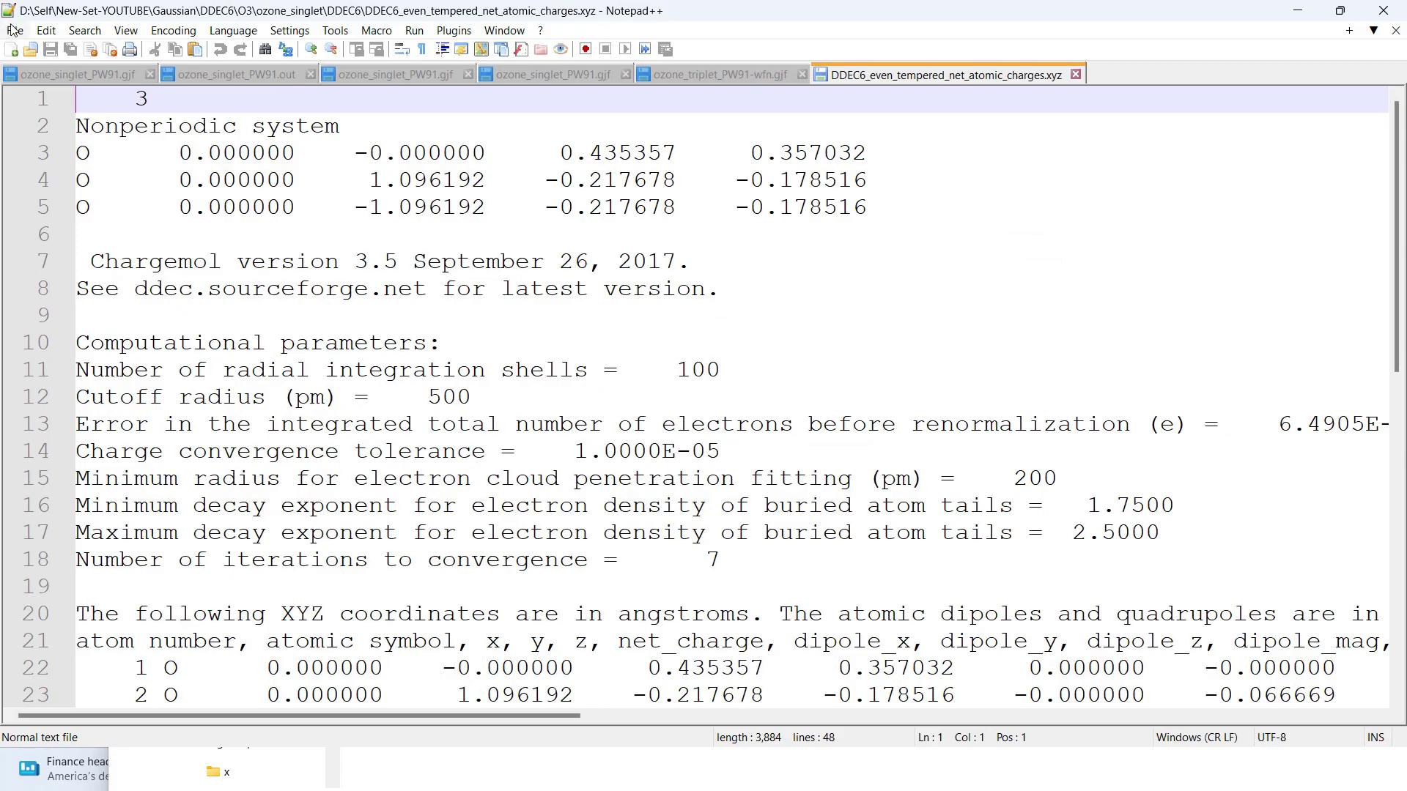
{"action": "left_click", "coordinate": [13, 29]}
{"action": "left_click", "coordinate": [66, 278]}
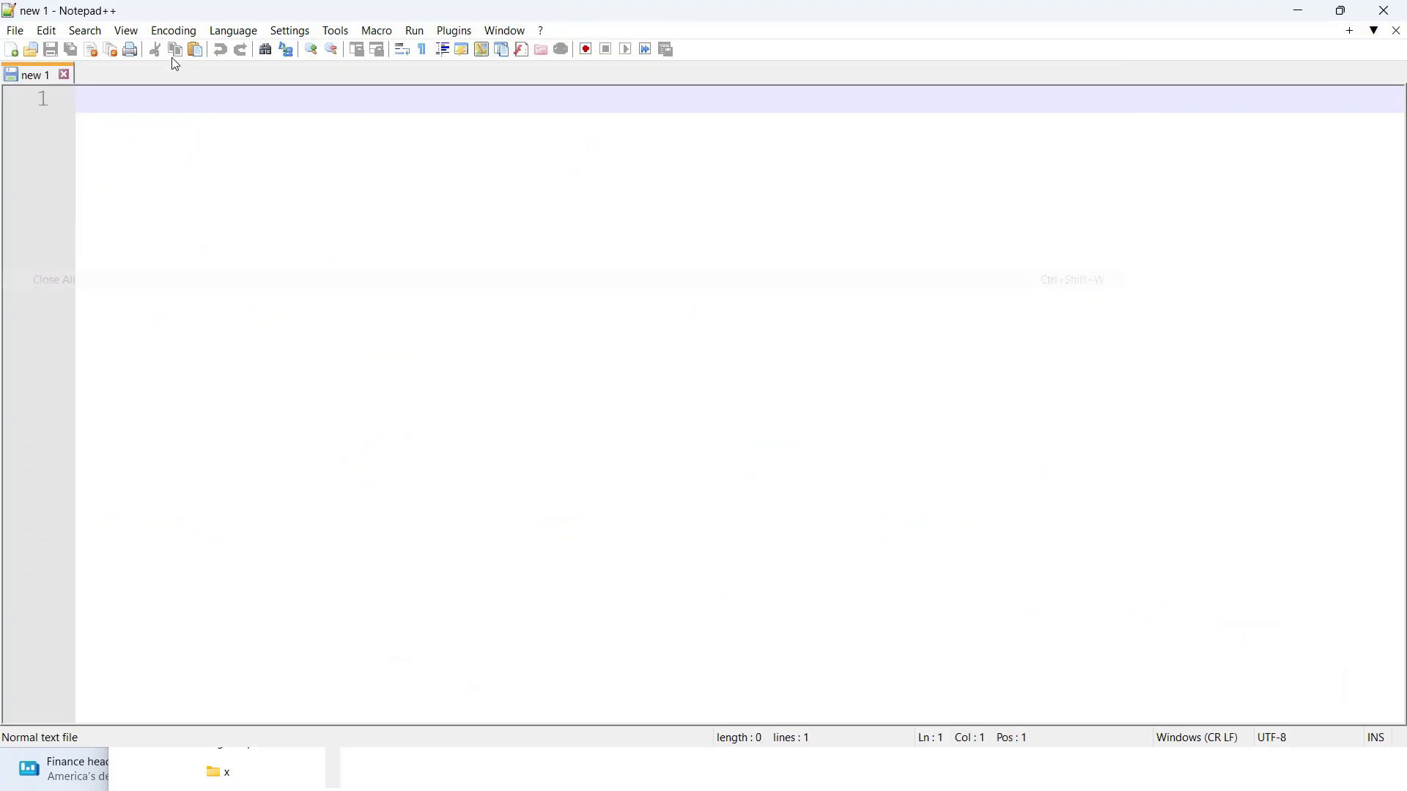
Reopen DDEC6_even_tempered_net_atomic_charges.xyz as the only document in Notepad++ and maximize the editor window.
{"action": "double_click", "coordinate": [177, 15]}
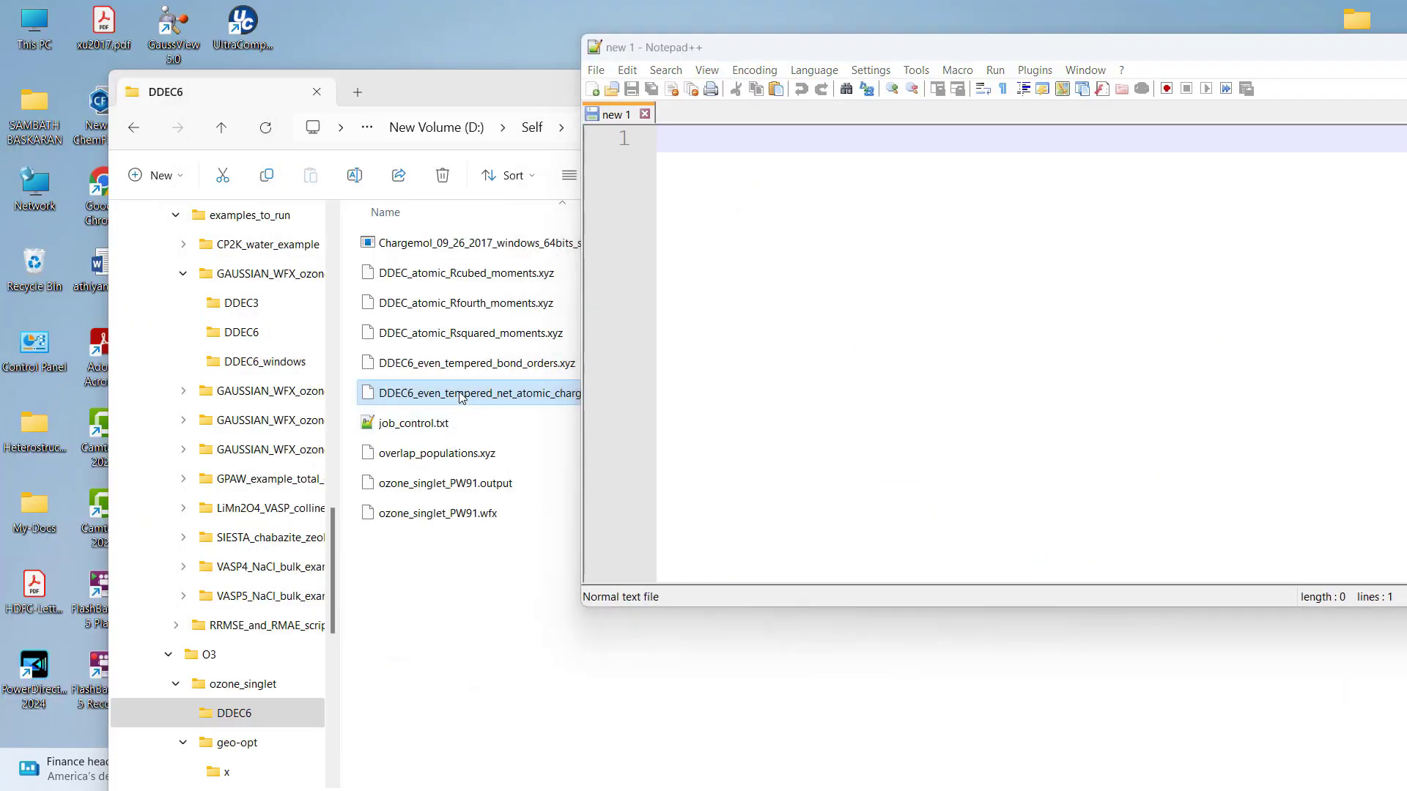
{"action": "left_click_drag", "start_coordinate": [462, 396], "coordinate": [882, 350]}
{"action": "left_click_drag", "start_coordinate": [1276, 56], "coordinate": [560, 63]}
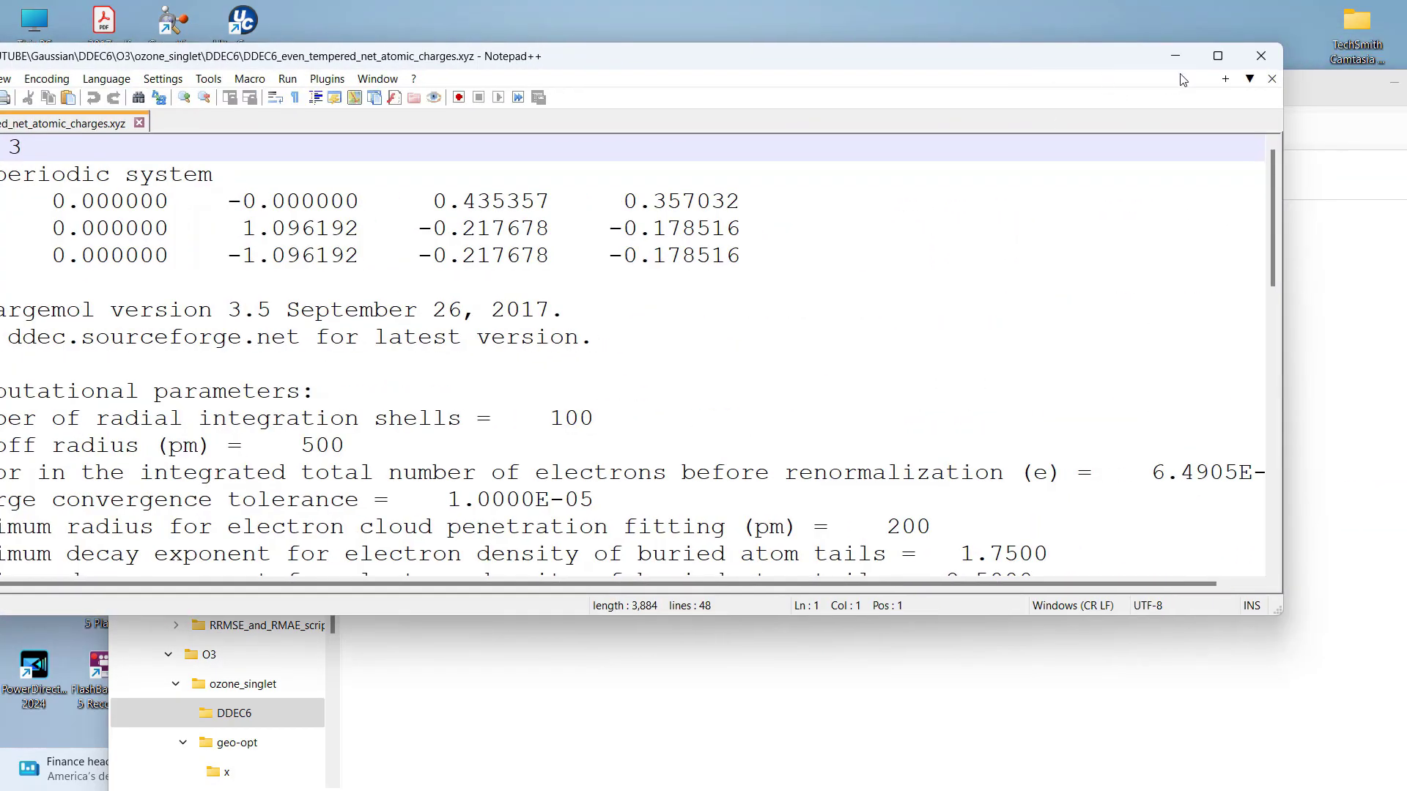
{"action": "left_click", "coordinate": [1217, 57]}
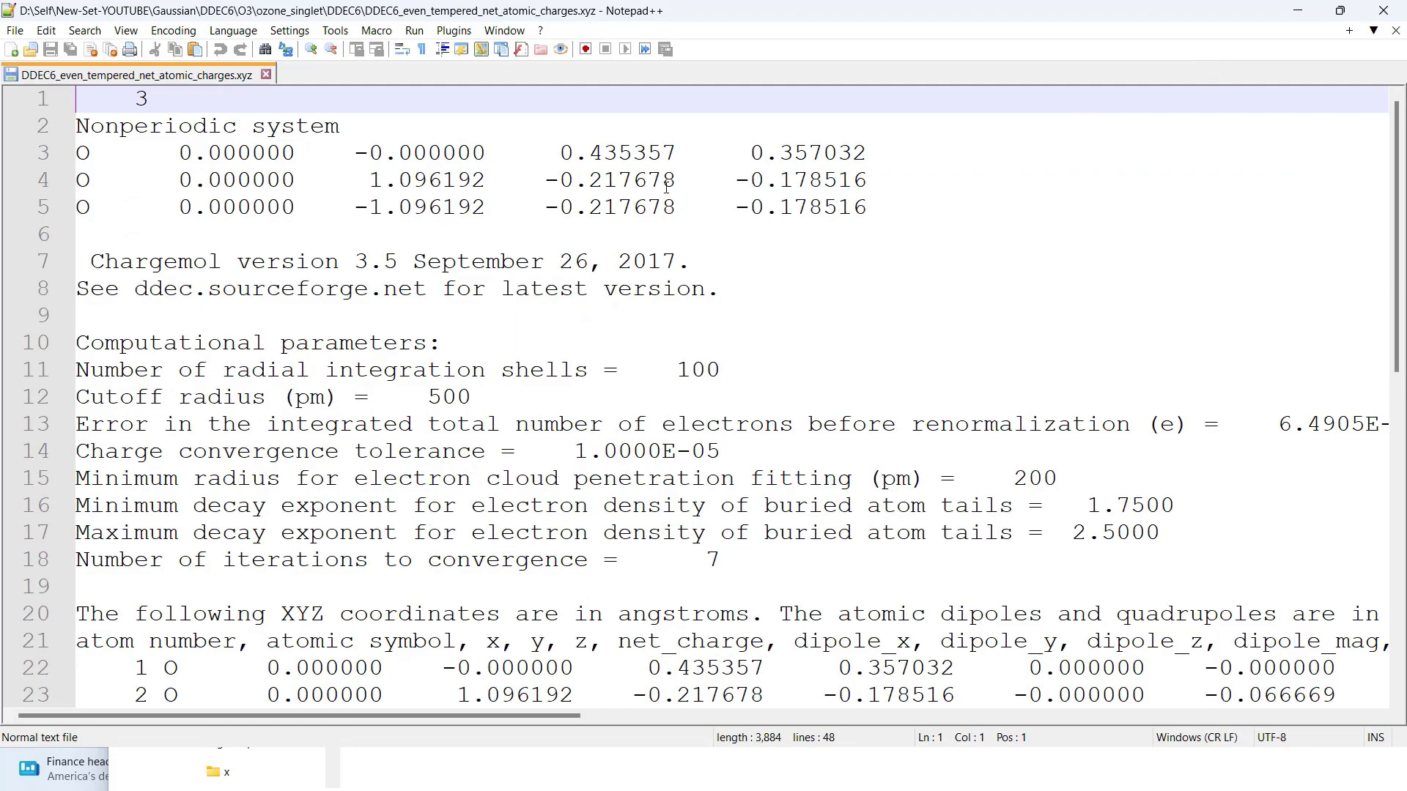
Examine the charges file from the opening coordinate block through the computational parameters to the per-atom net charge and dipole table.
{"action": "scroll", "coordinate": [666, 186], "scroll_direction": "down", "scroll_amount": 3}
{"action": "scroll", "coordinate": [769, 246], "scroll_direction": "up", "scroll_amount": 3}
{"action": "scroll", "coordinate": [769, 246], "scroll_direction": "down", "scroll_amount": 3}
{"action": "scroll", "coordinate": [769, 246], "scroll_direction": "up", "scroll_amount": 3}
{"action": "scroll", "coordinate": [755, 173], "scroll_direction": "down", "scroll_amount": 3}
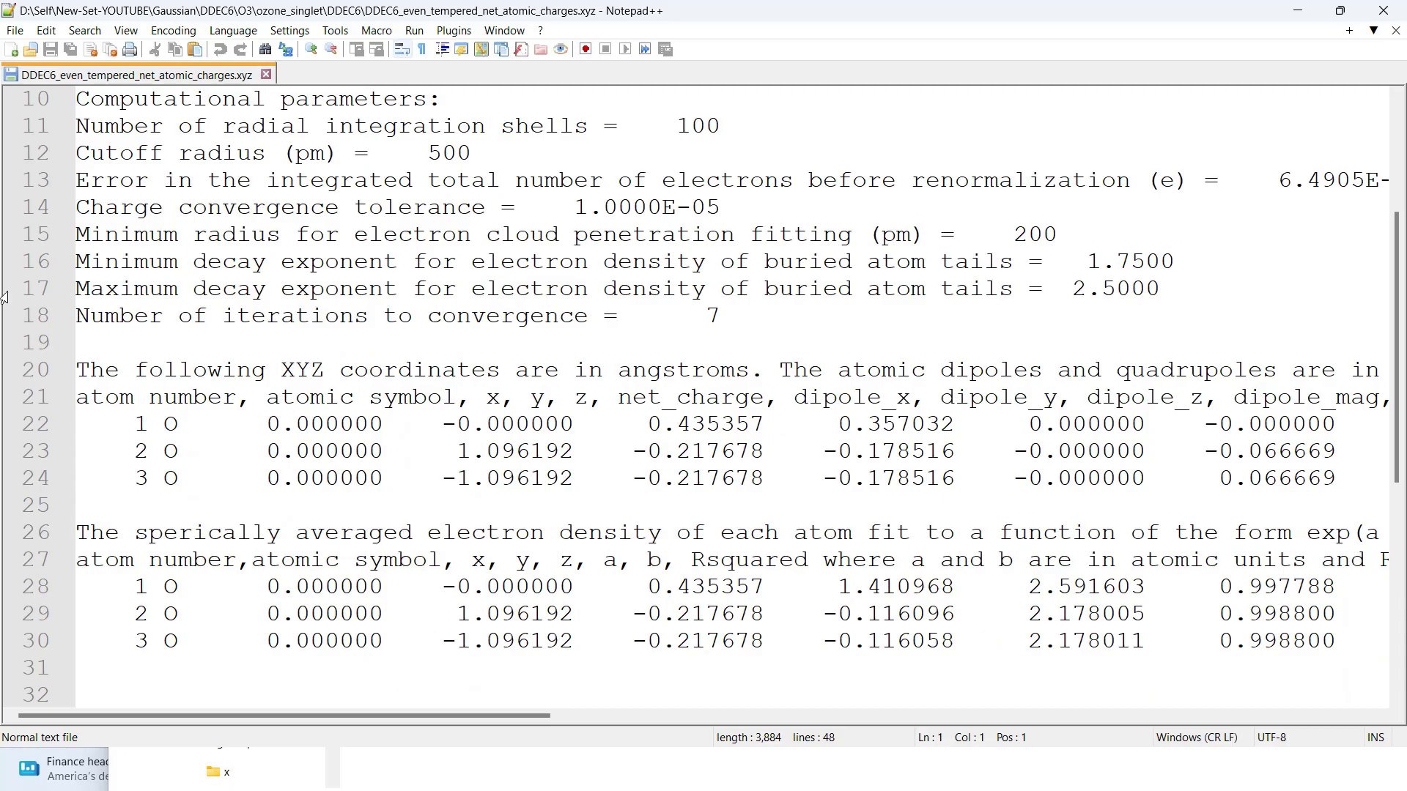
{"action": "scroll", "coordinate": [109, 304], "scroll_direction": "up", "scroll_amount": 3}
{"action": "scroll", "coordinate": [108, 304], "scroll_direction": "down", "scroll_amount": 3}
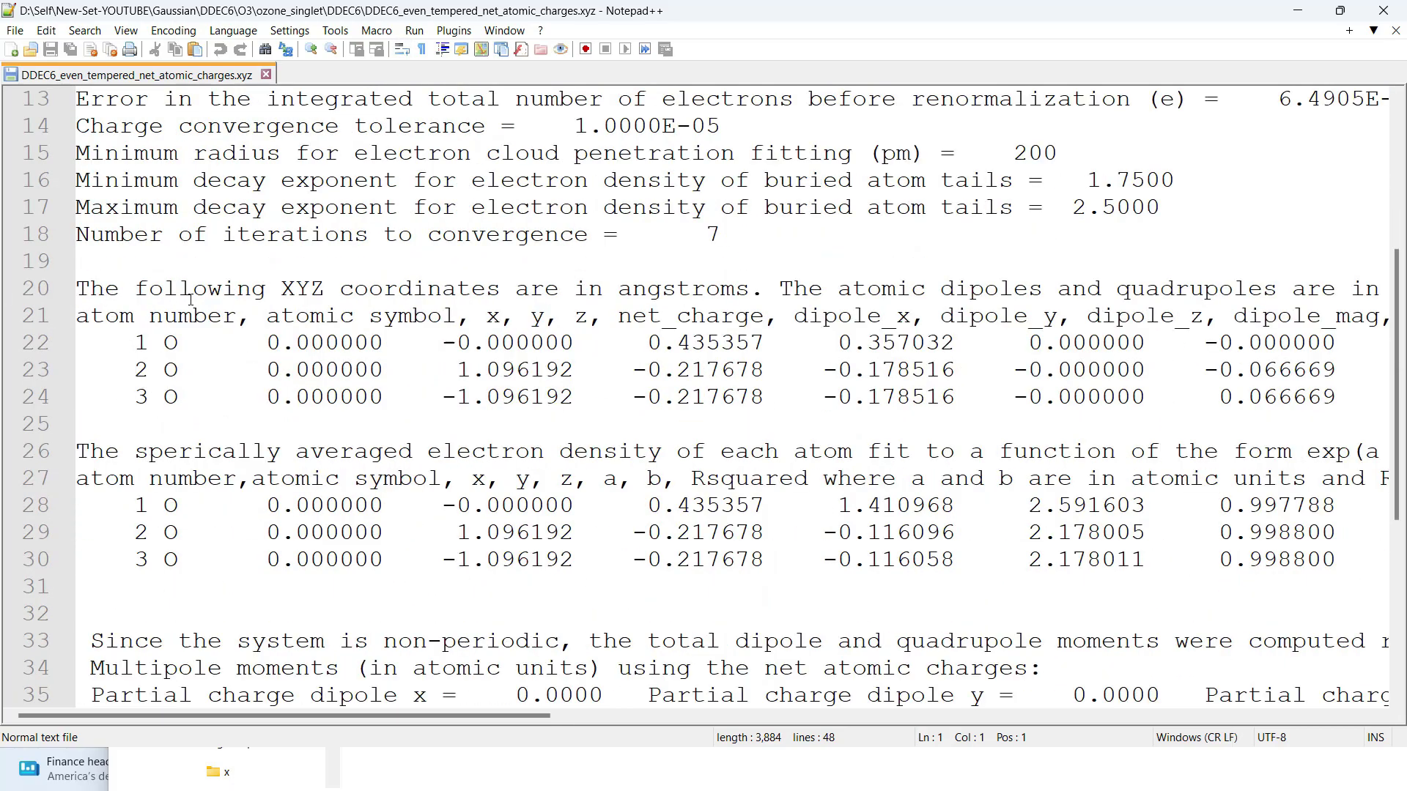
Highlight the net_charge column heading and the first oxygen's net charge in the table below the XYZ coordinates description.
{"action": "left_click", "coordinate": [81, 289]}
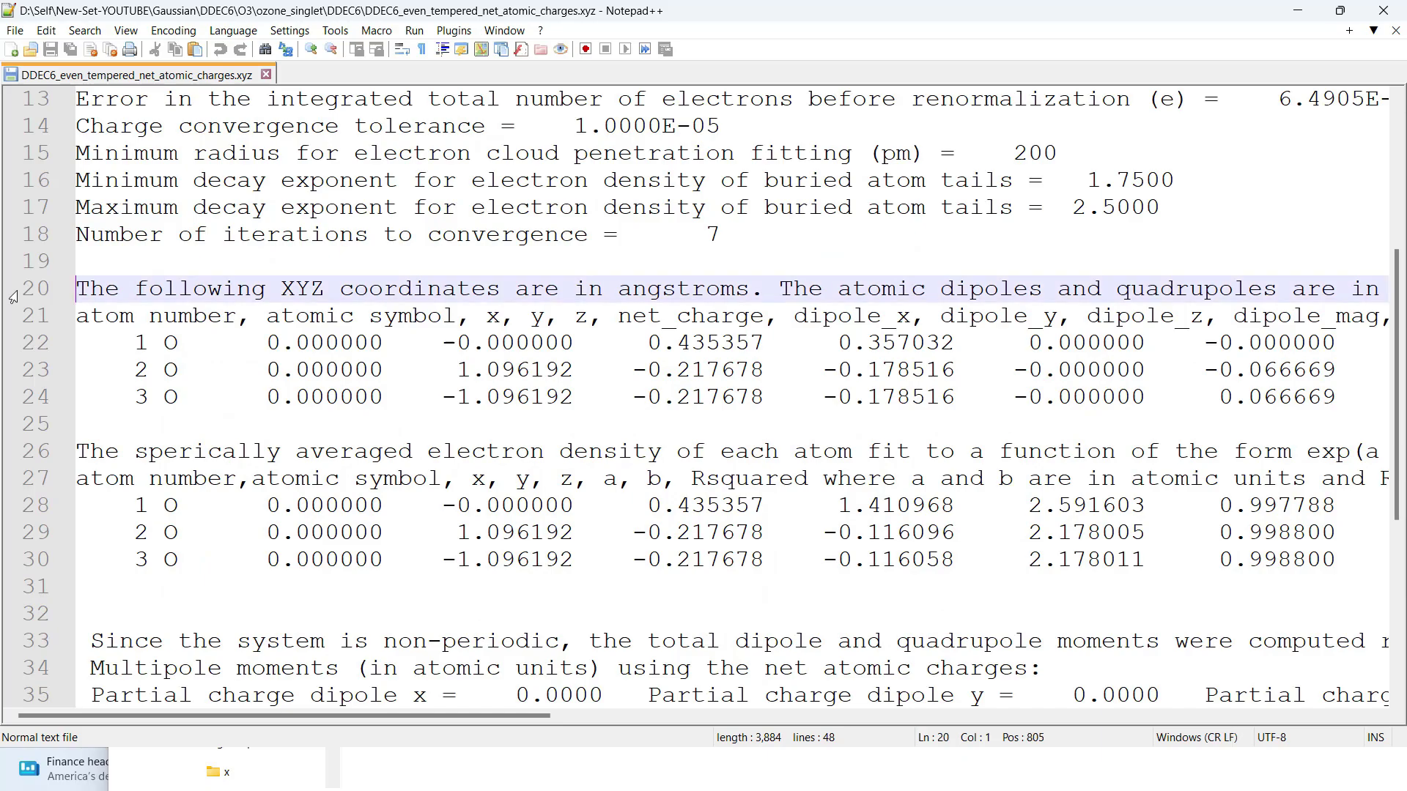
{"action": "key", "text": "Right"}
{"action": "left_click", "coordinate": [139, 343]}
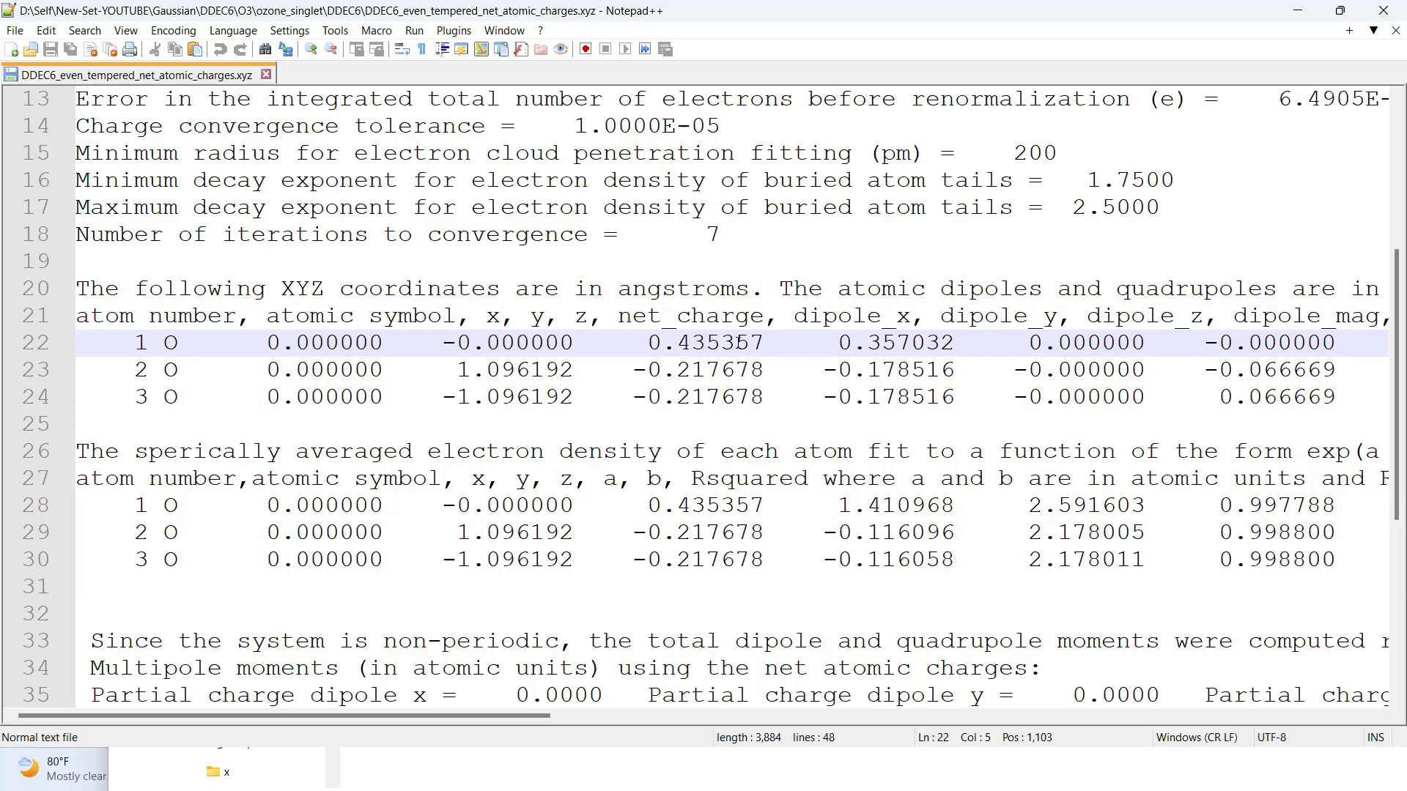
{"action": "left_click_drag", "start_coordinate": [620, 320], "coordinate": [767, 320]}
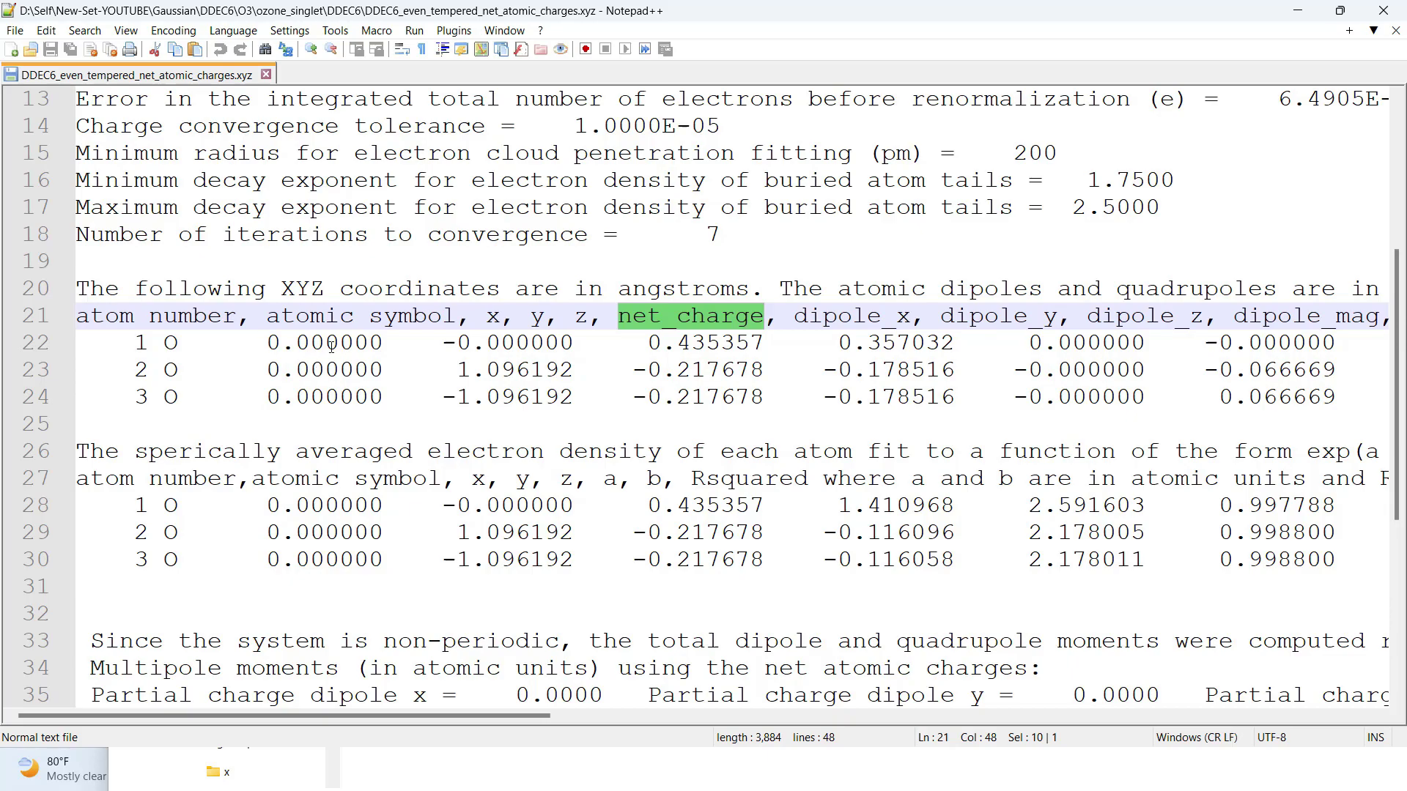
{"action": "left_click_drag", "start_coordinate": [839, 342], "coordinate": [940, 342]}
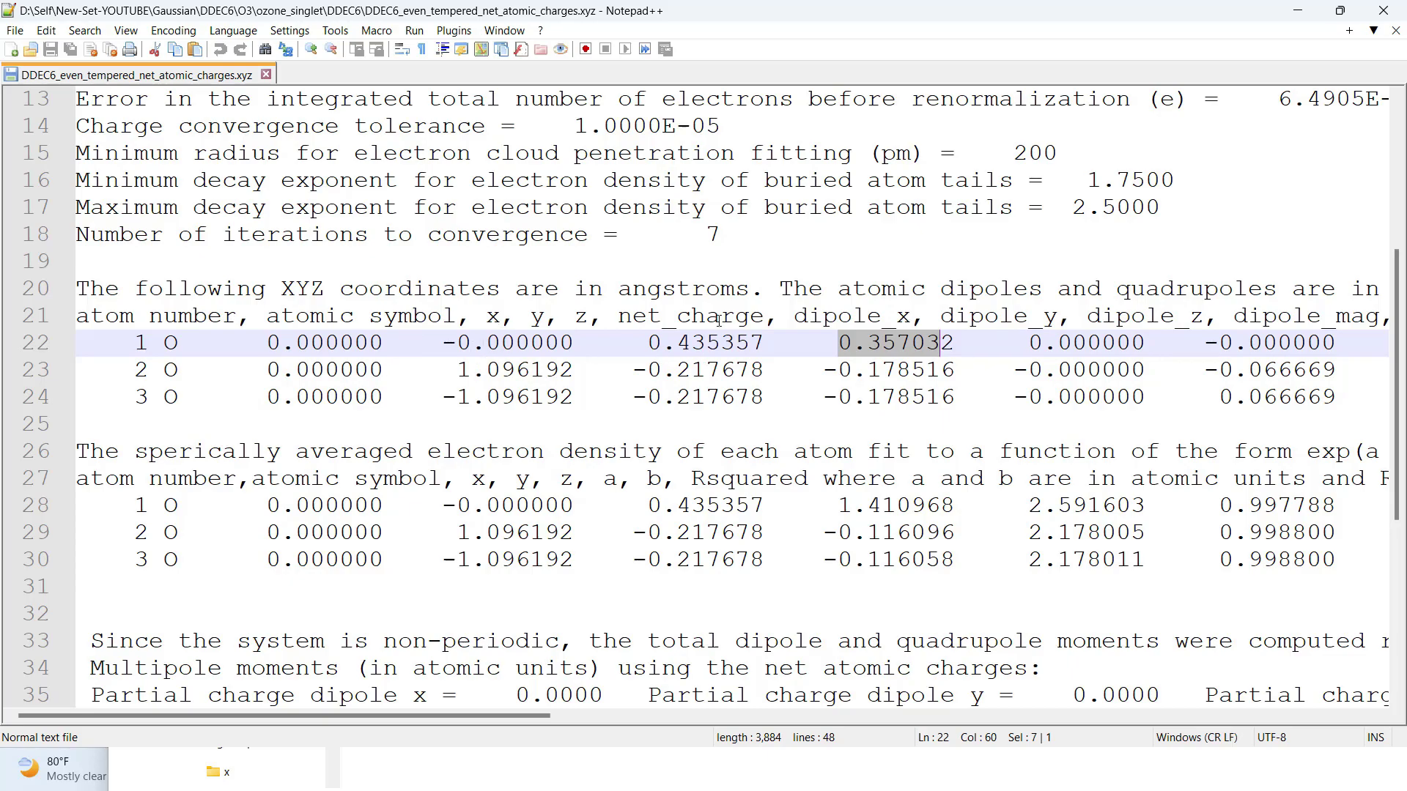
{"action": "scroll", "coordinate": [891, 349], "scroll_direction": "down", "scroll_amount": 2}
{"action": "scroll", "coordinate": [891, 349], "scroll_direction": "up", "scroll_amount": 2}
Restore the Notepad++ window to a smaller size, minimize File Explorer, and switch to the ozone_singlet_PW91.out molecule view in GaussView.
{"action": "left_click_drag", "start_coordinate": [1036, 9], "coordinate": [1120, 184]}
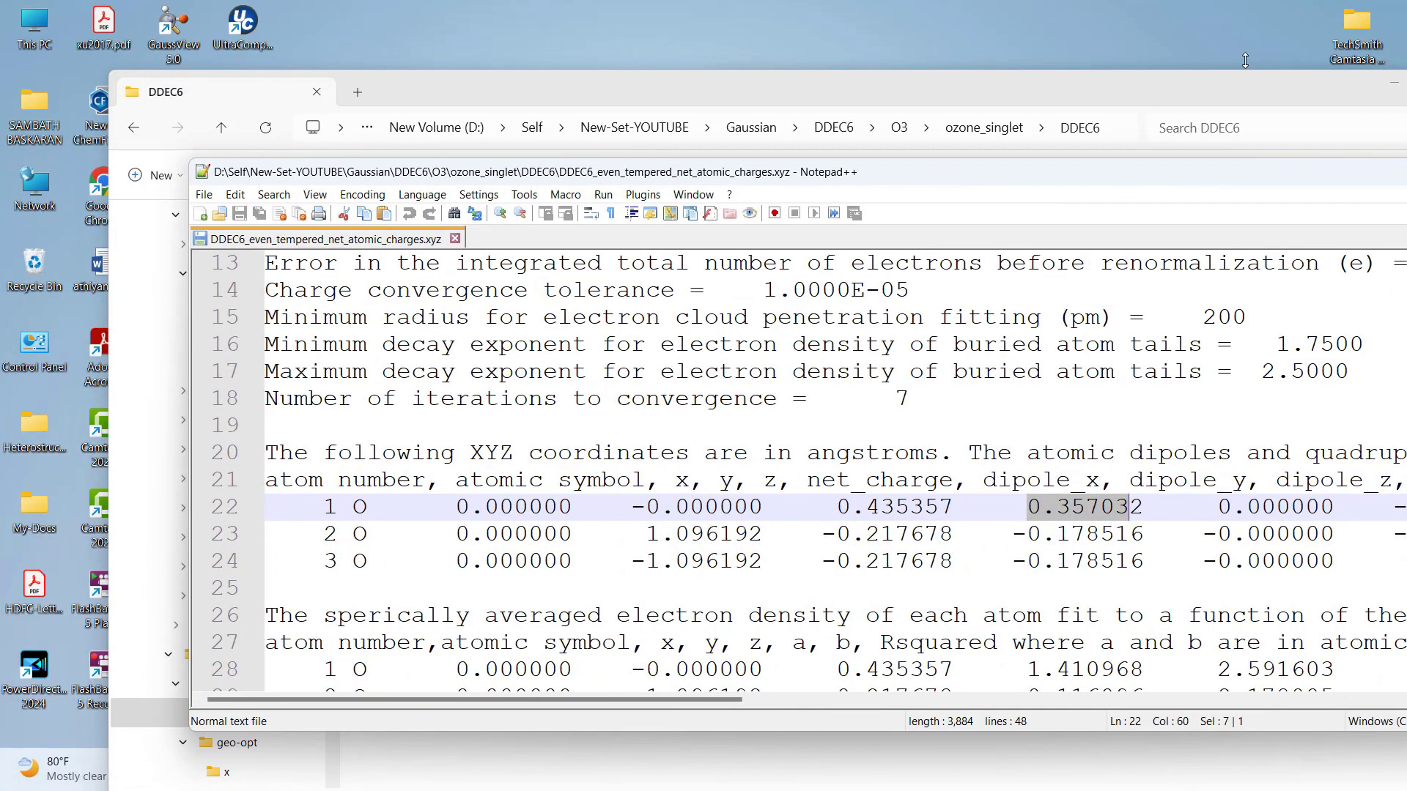
{"action": "left_click", "coordinate": [1174, 78]}
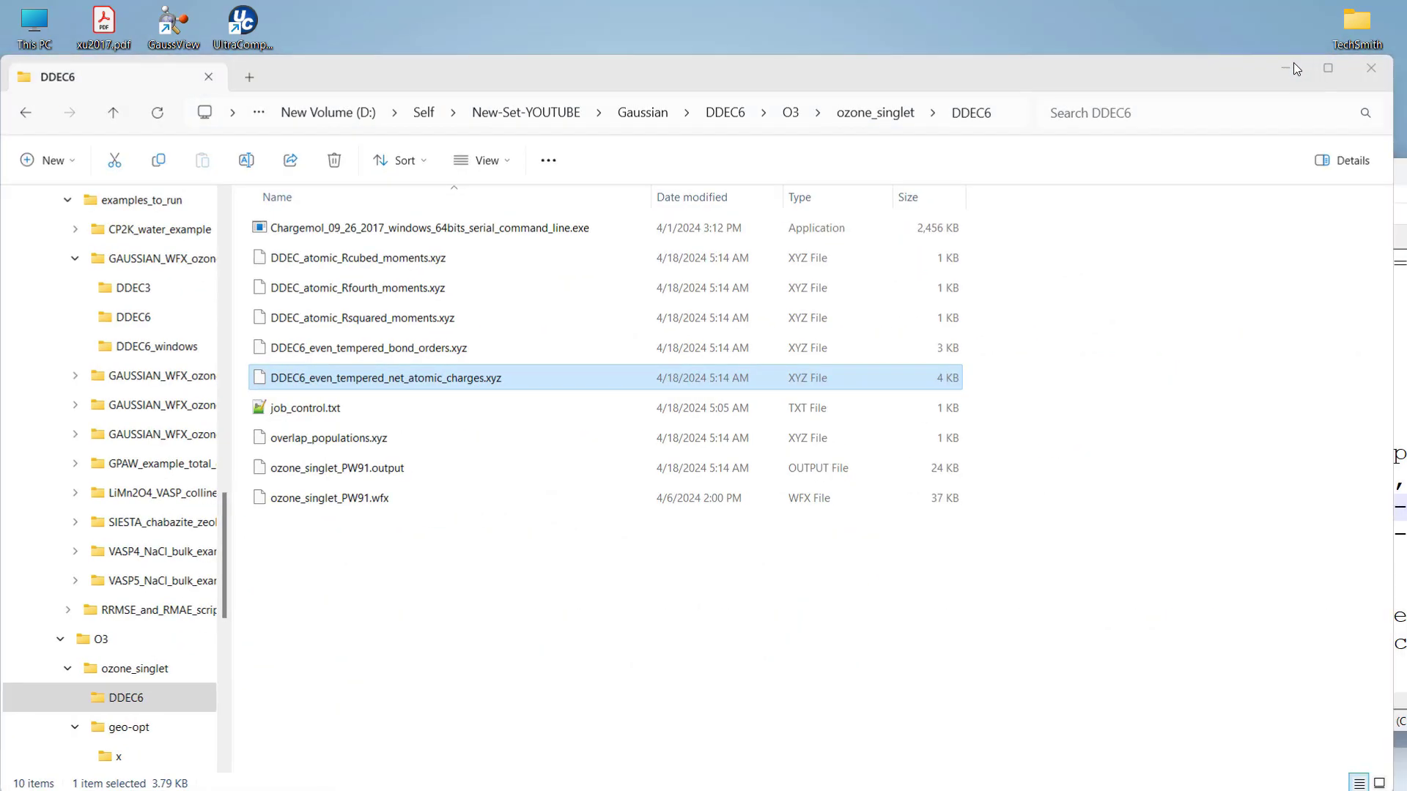
{"action": "left_click", "coordinate": [1294, 63]}
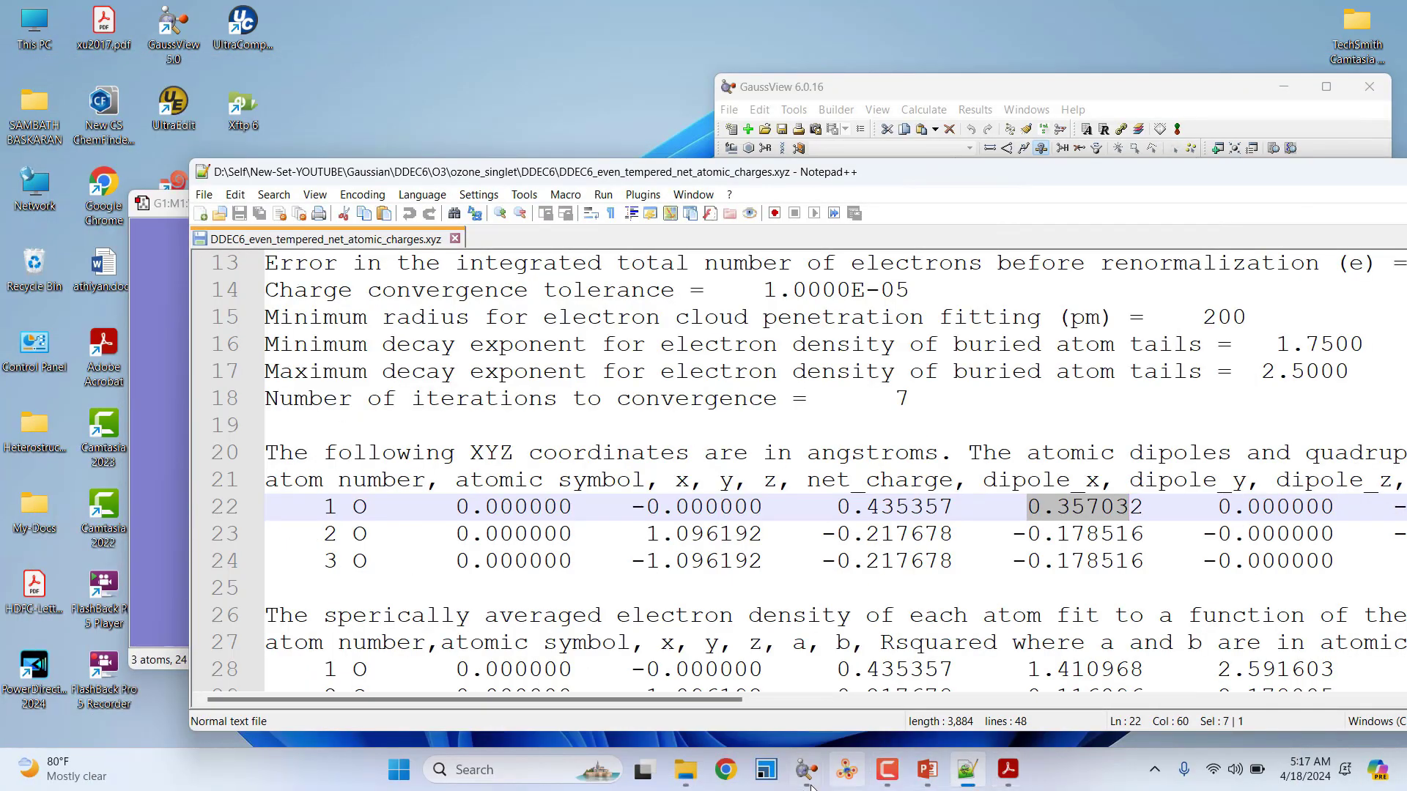
{"action": "mouse_move", "coordinate": [806, 780]}
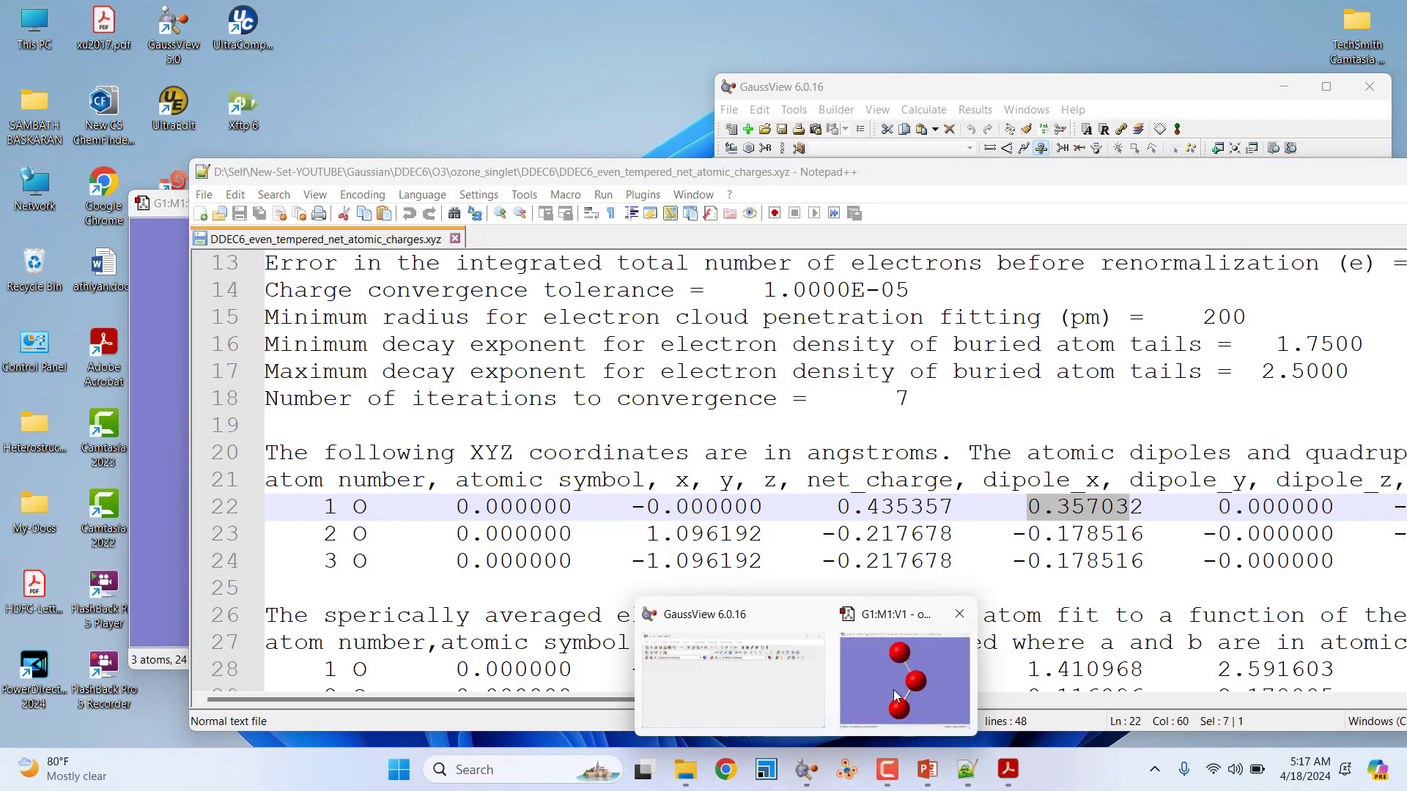
{"action": "left_click", "coordinate": [905, 676]}
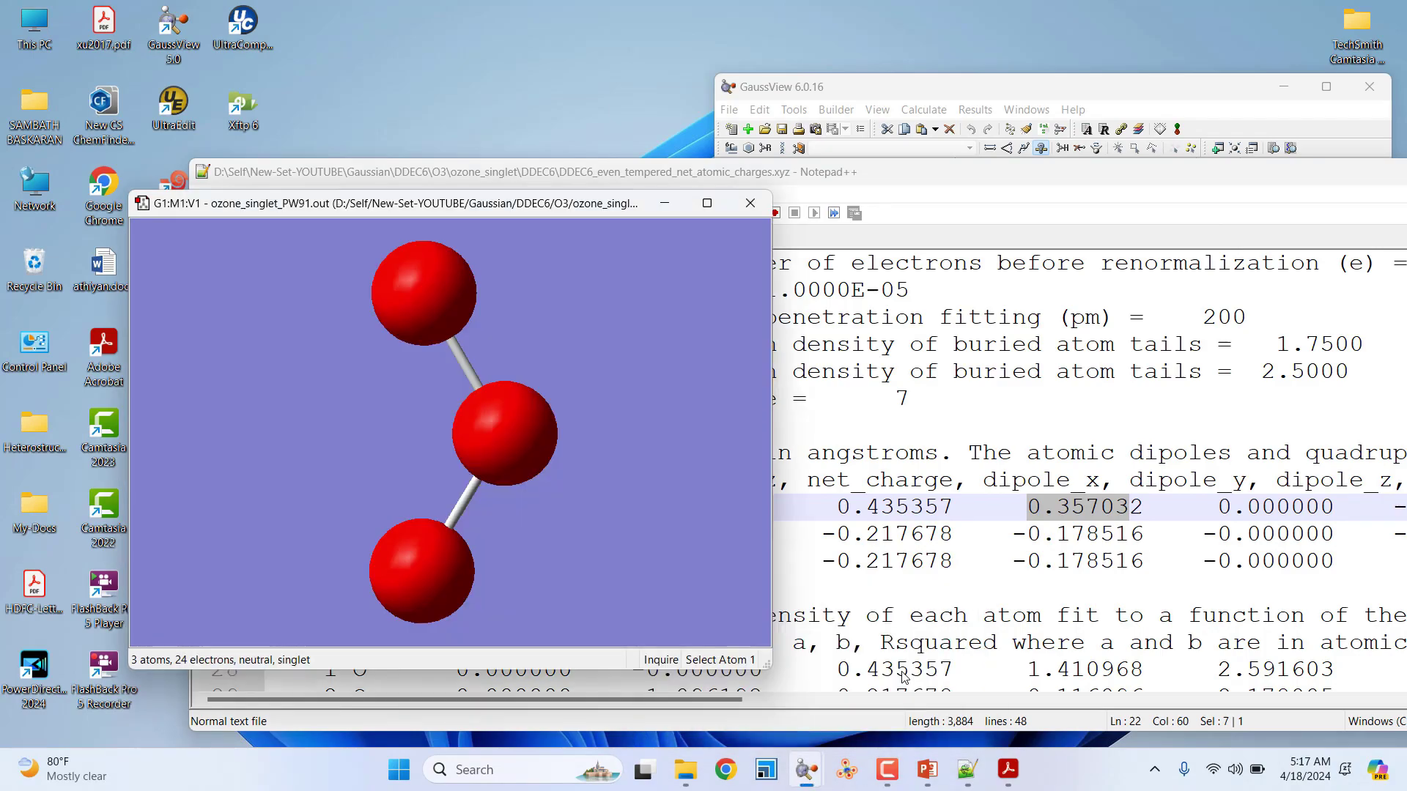
Identify the atom numbers of the central oxygen and one terminal oxygen in the molecule, and clear the selection.
{"action": "left_click", "coordinate": [506, 434]}
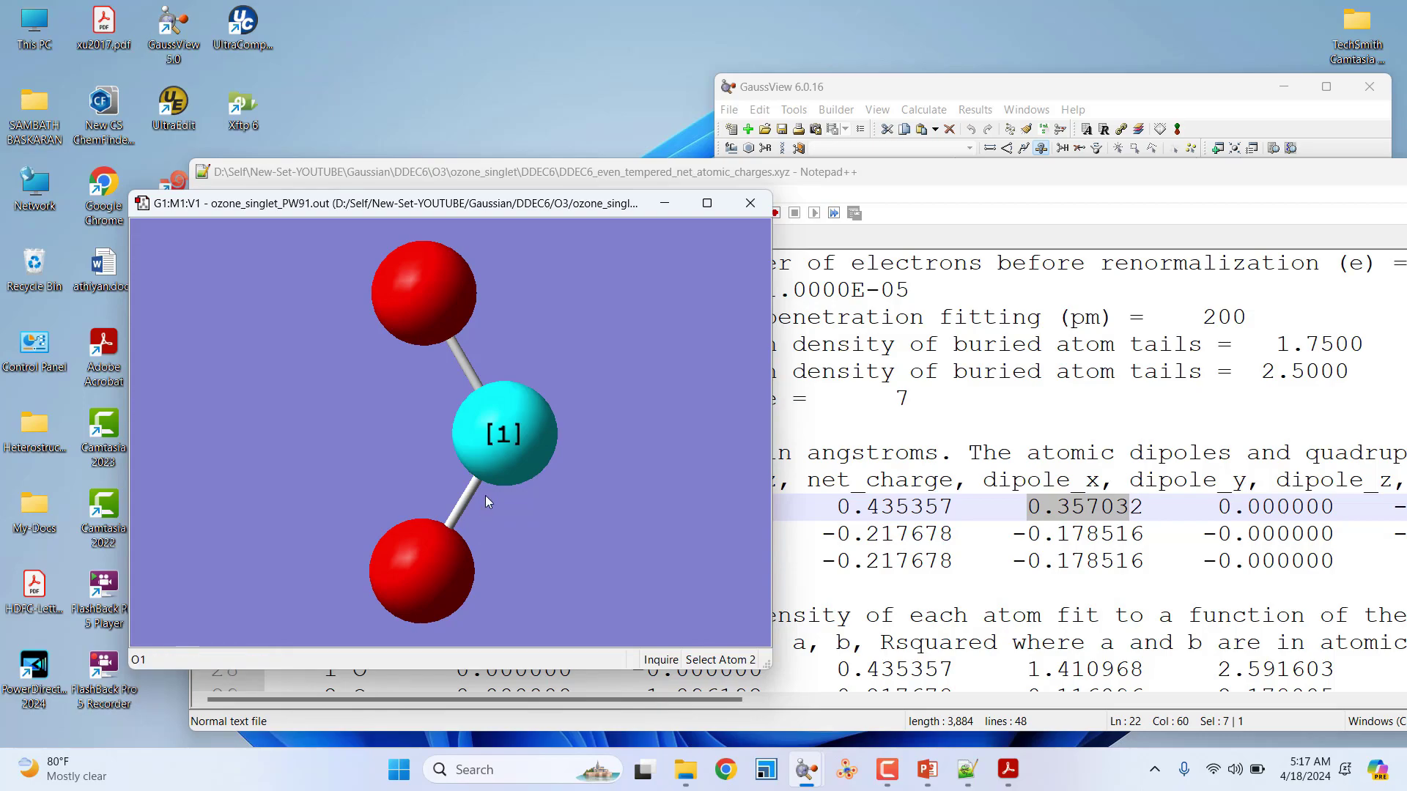
{"action": "left_click", "coordinate": [438, 293]}
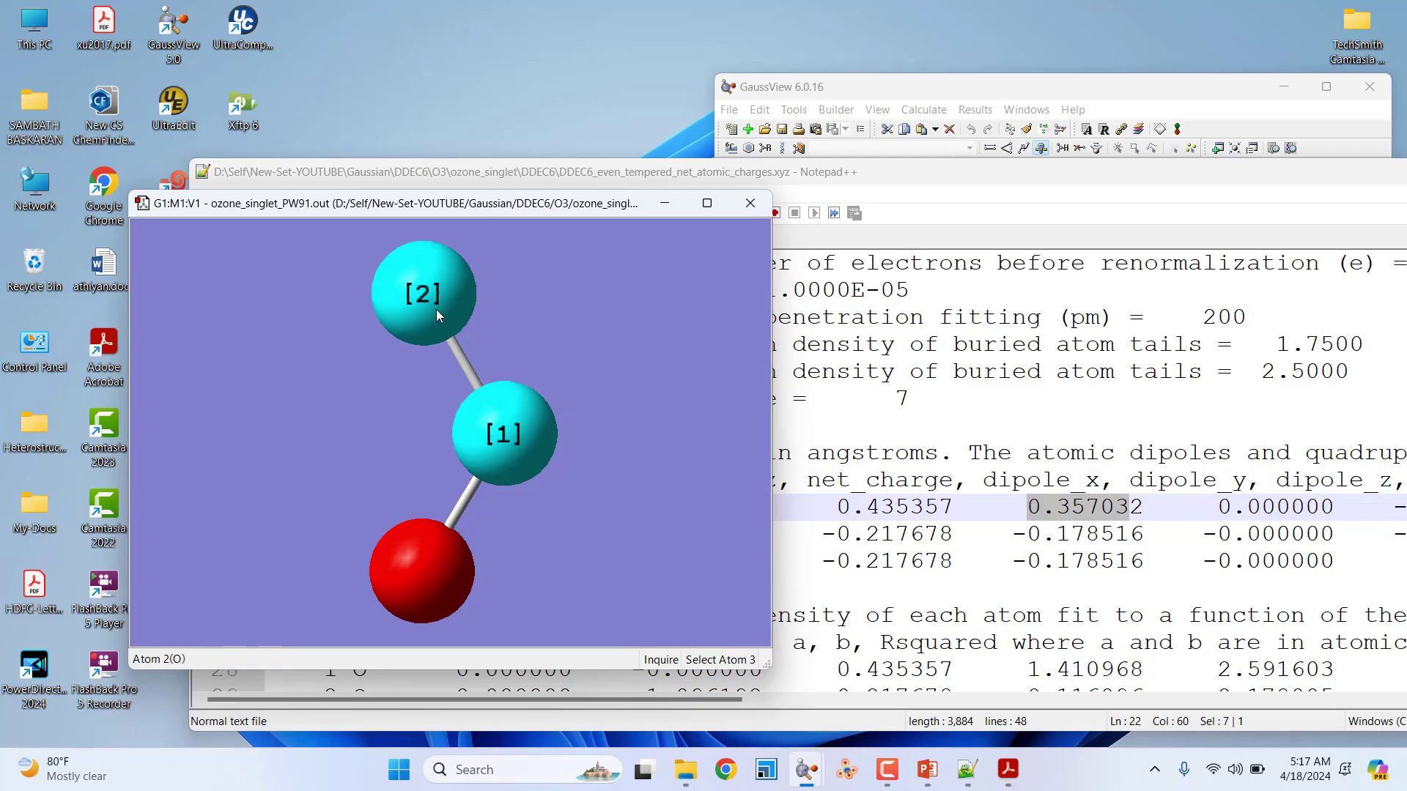
{"action": "left_click", "coordinate": [437, 297]}
{"action": "left_click", "coordinate": [435, 297]}
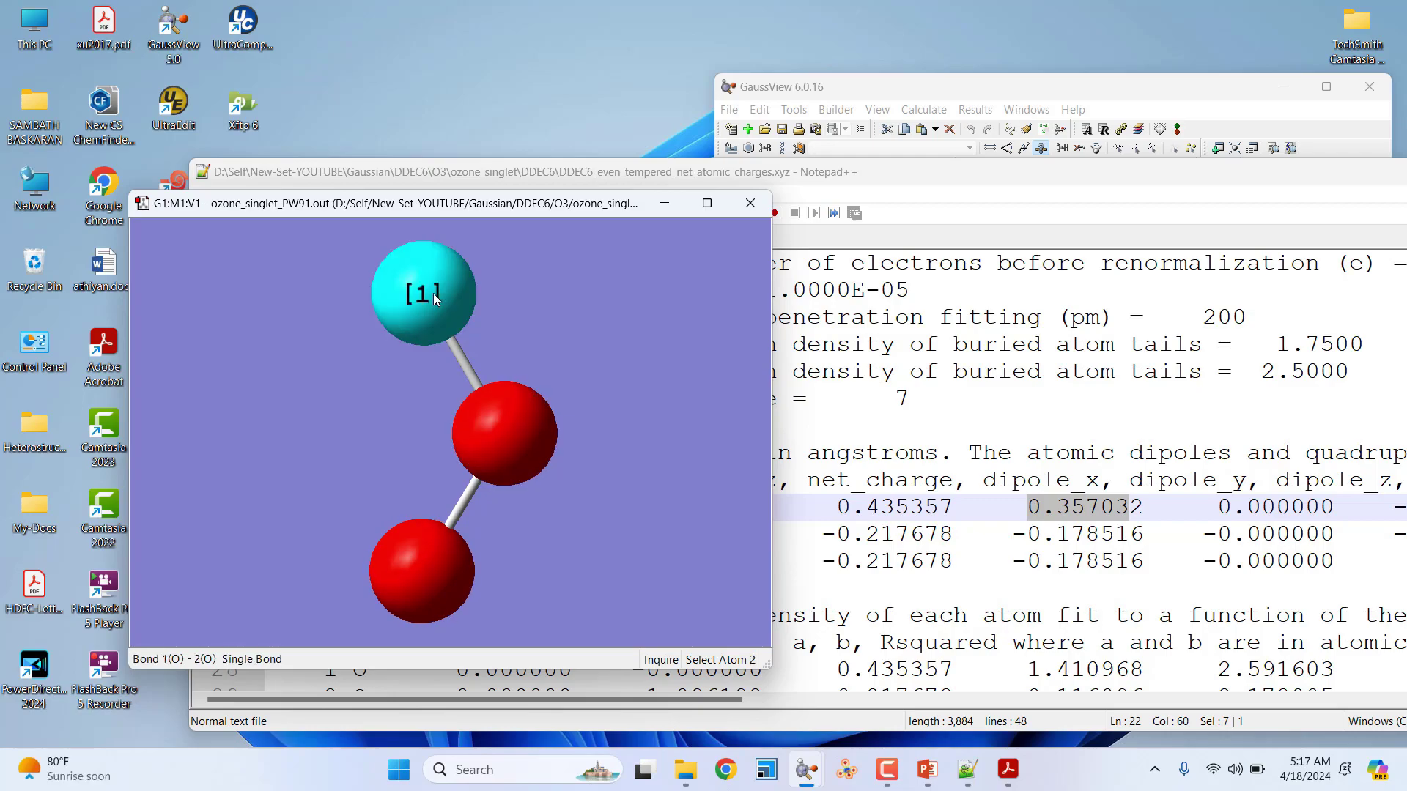
{"action": "left_click", "coordinate": [434, 296]}
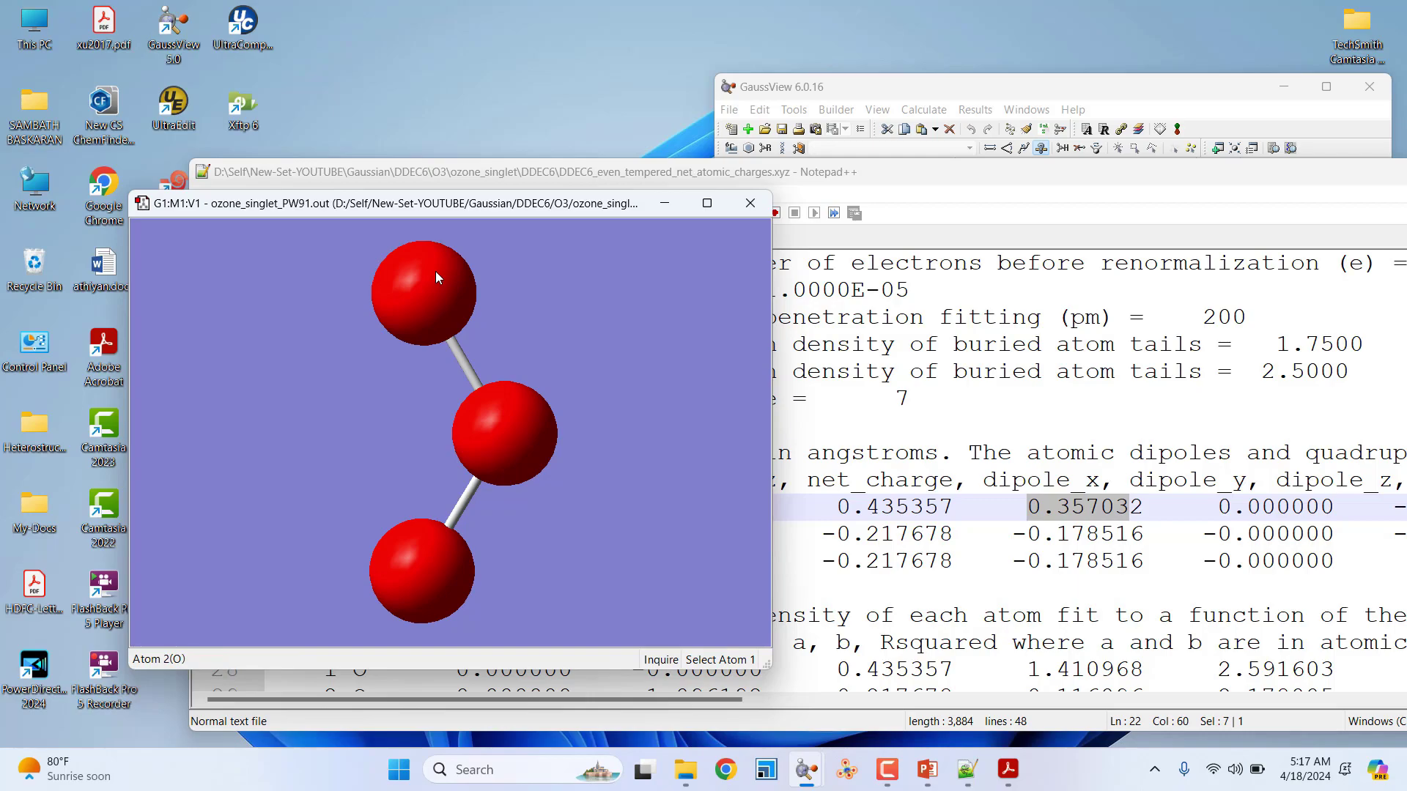
Inspect the terminal and central oxygens again, including their bond and the remaining terminal atom, and leave no atoms selected.
{"action": "left_click", "coordinate": [409, 301]}
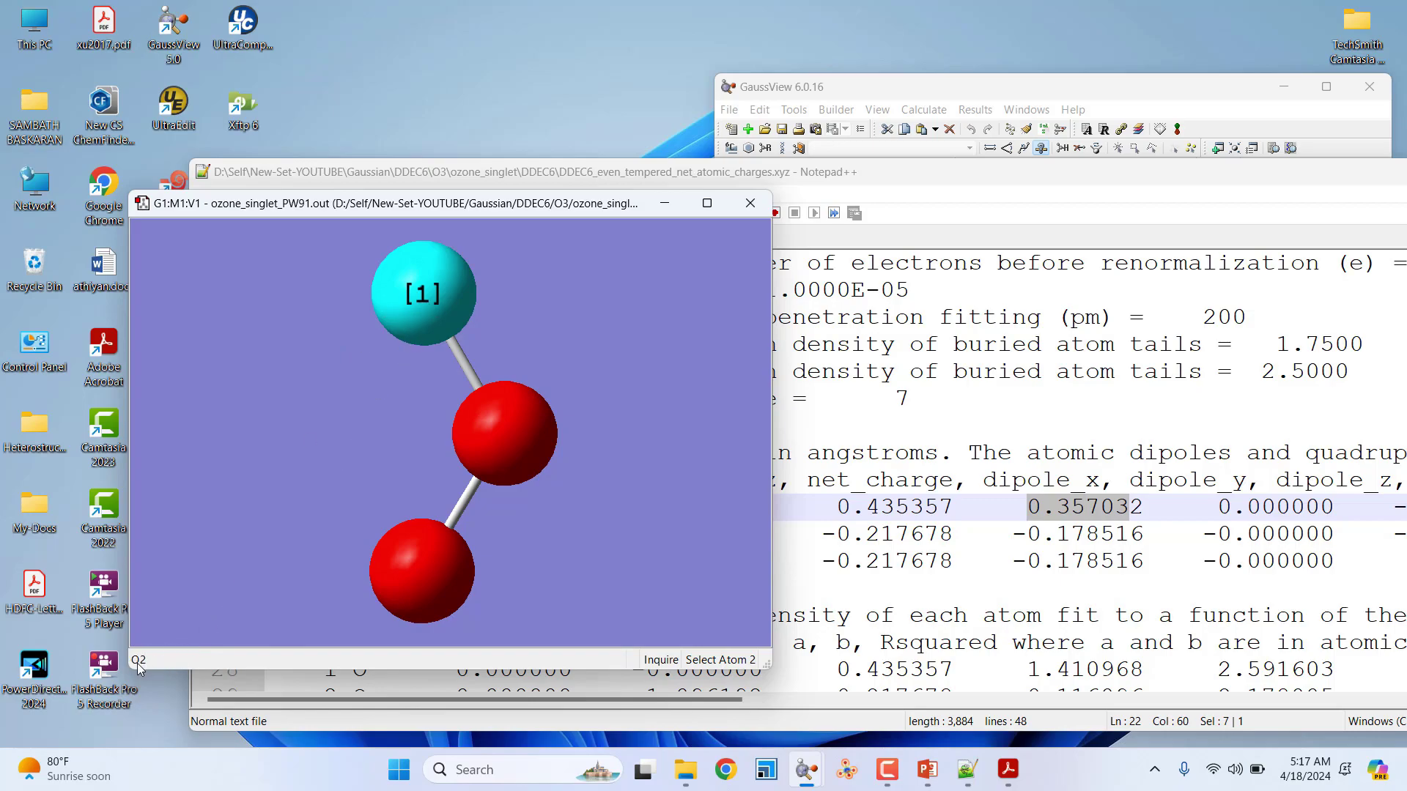
{"action": "left_click", "coordinate": [517, 444]}
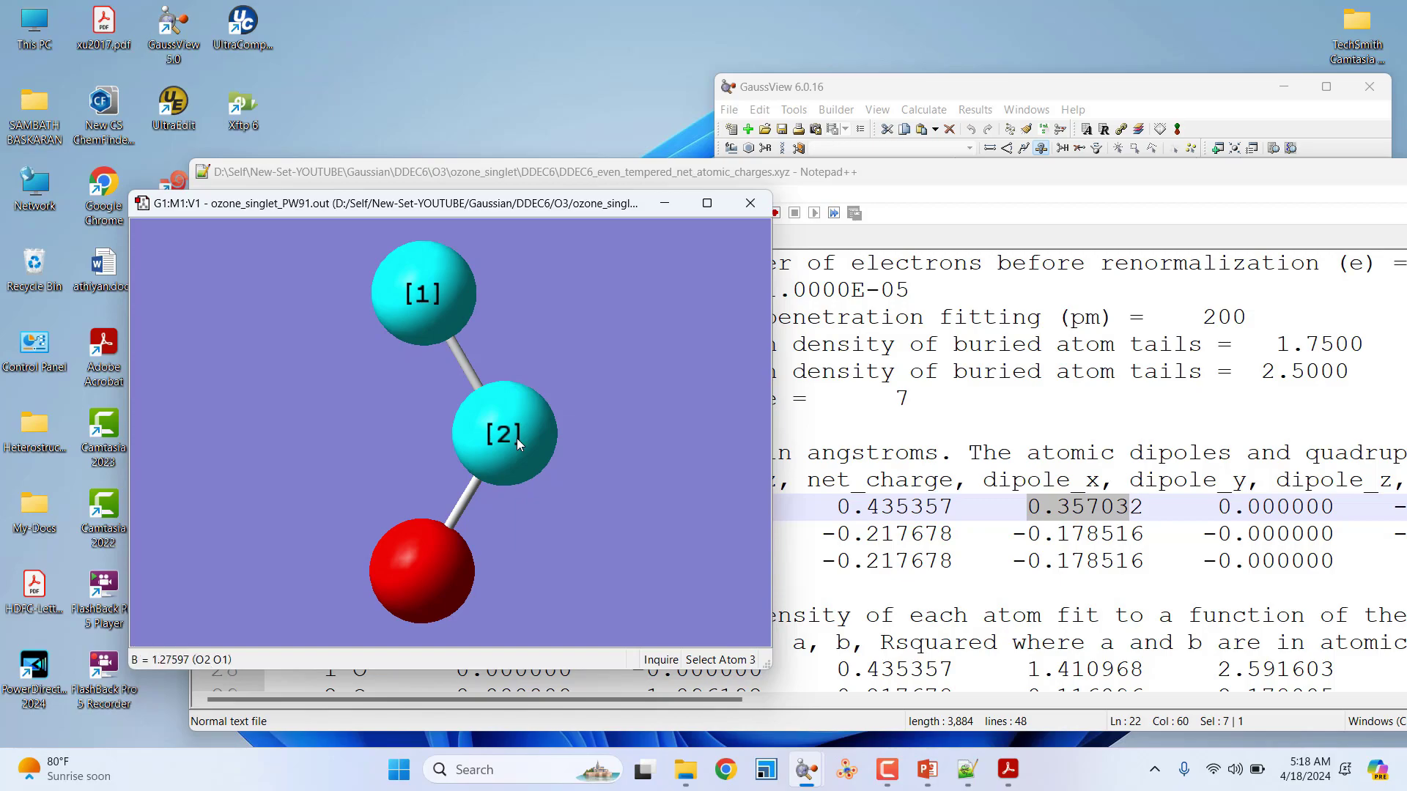
{"action": "left_click", "coordinate": [517, 444]}
{"action": "left_click", "coordinate": [516, 428]}
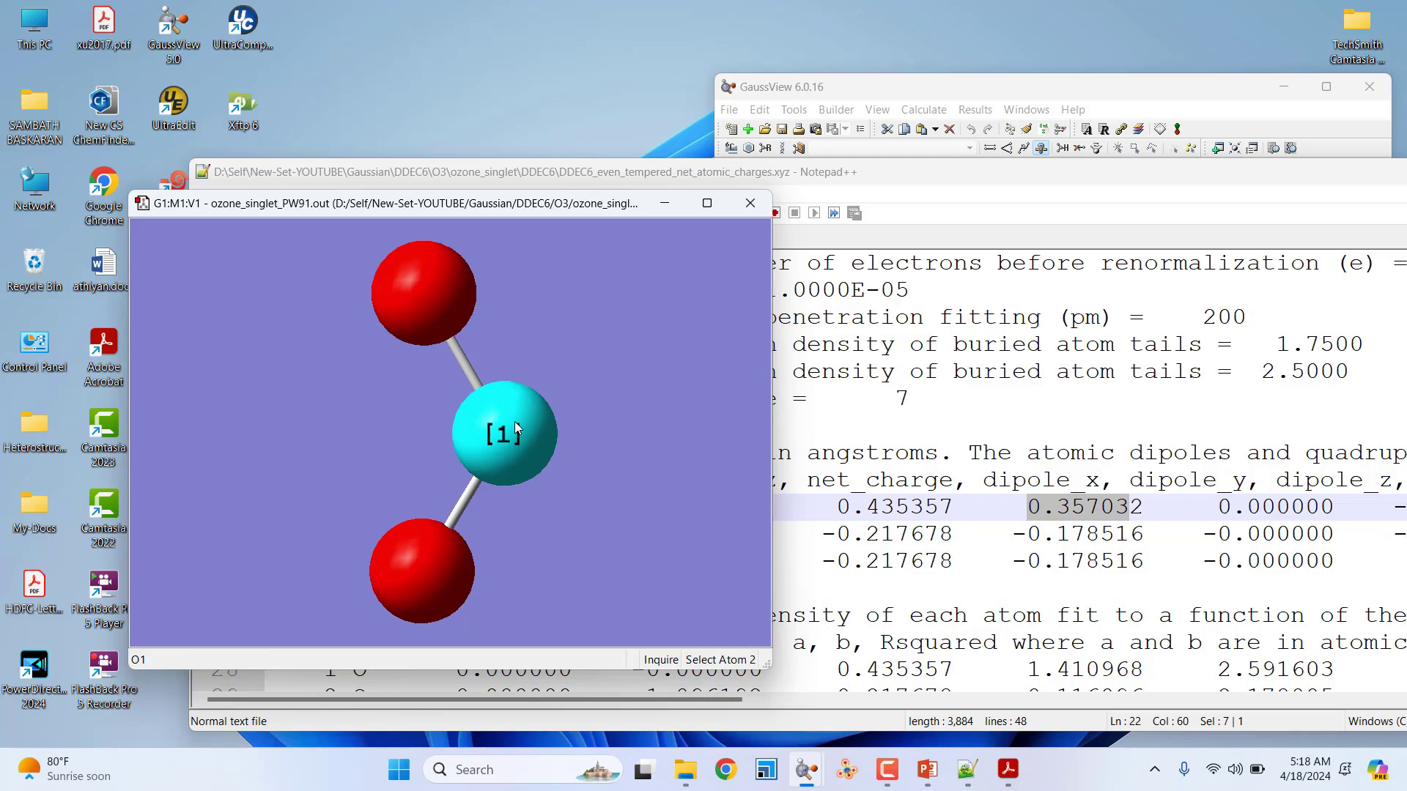
{"action": "left_click", "coordinate": [422, 563]}
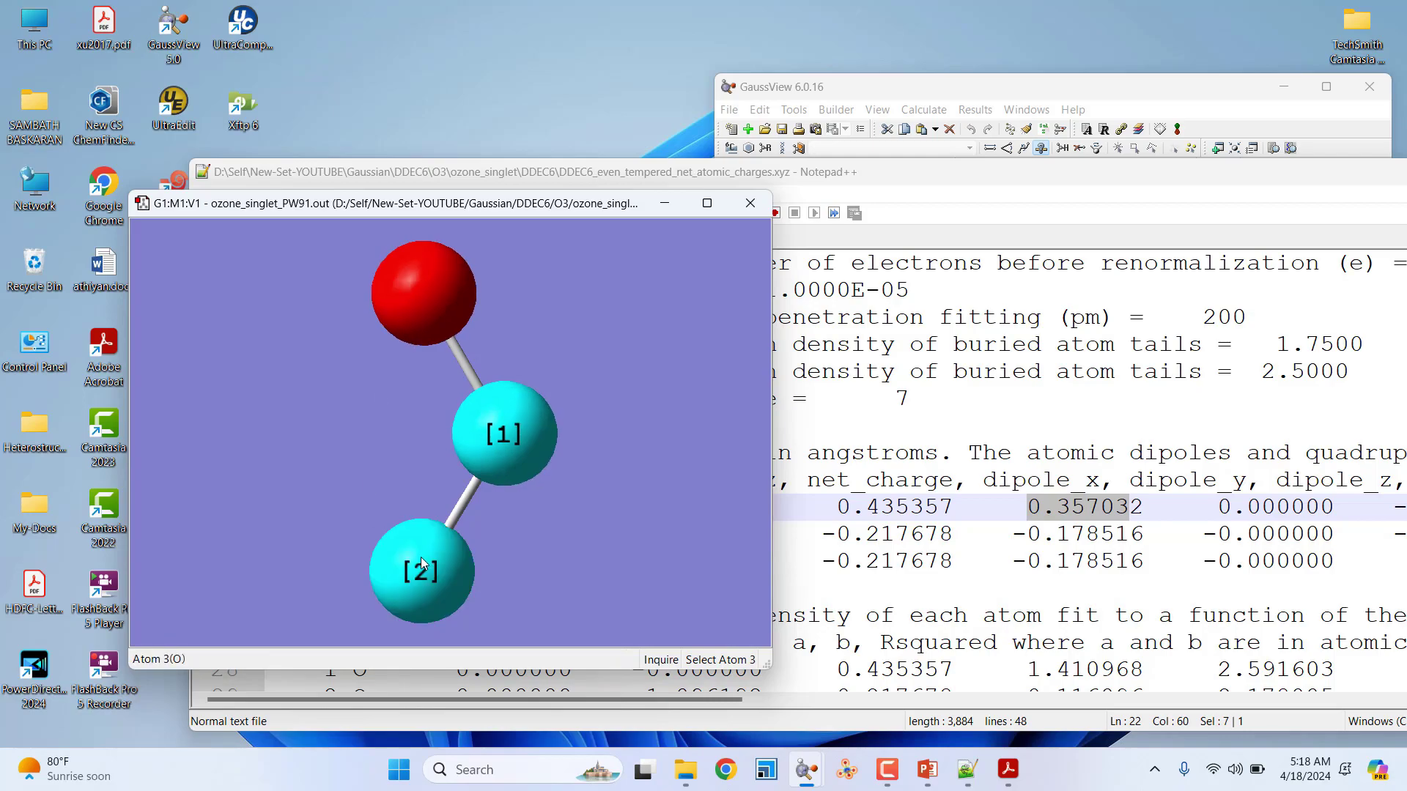
{"action": "left_click", "coordinate": [354, 388]}
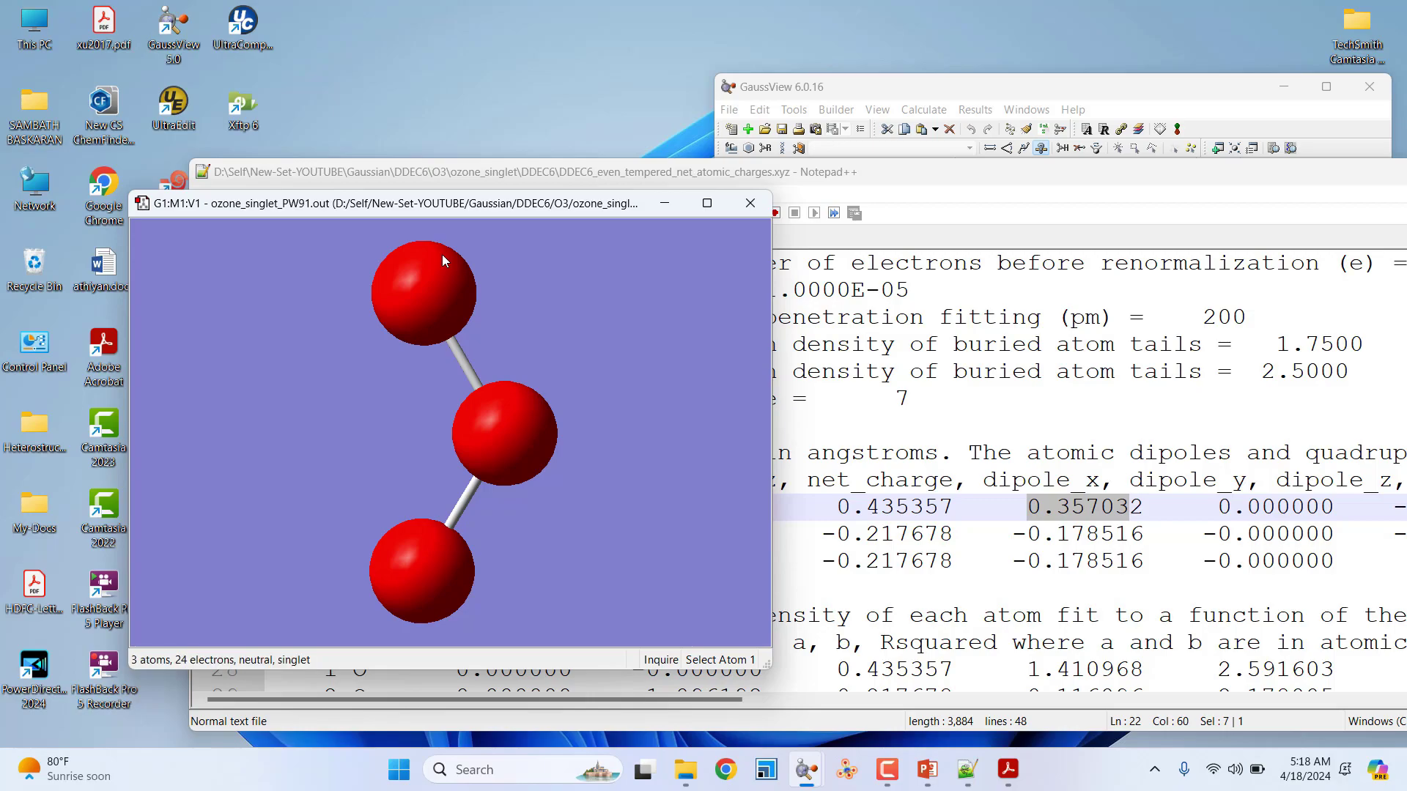
{"action": "left_click", "coordinate": [511, 437]}
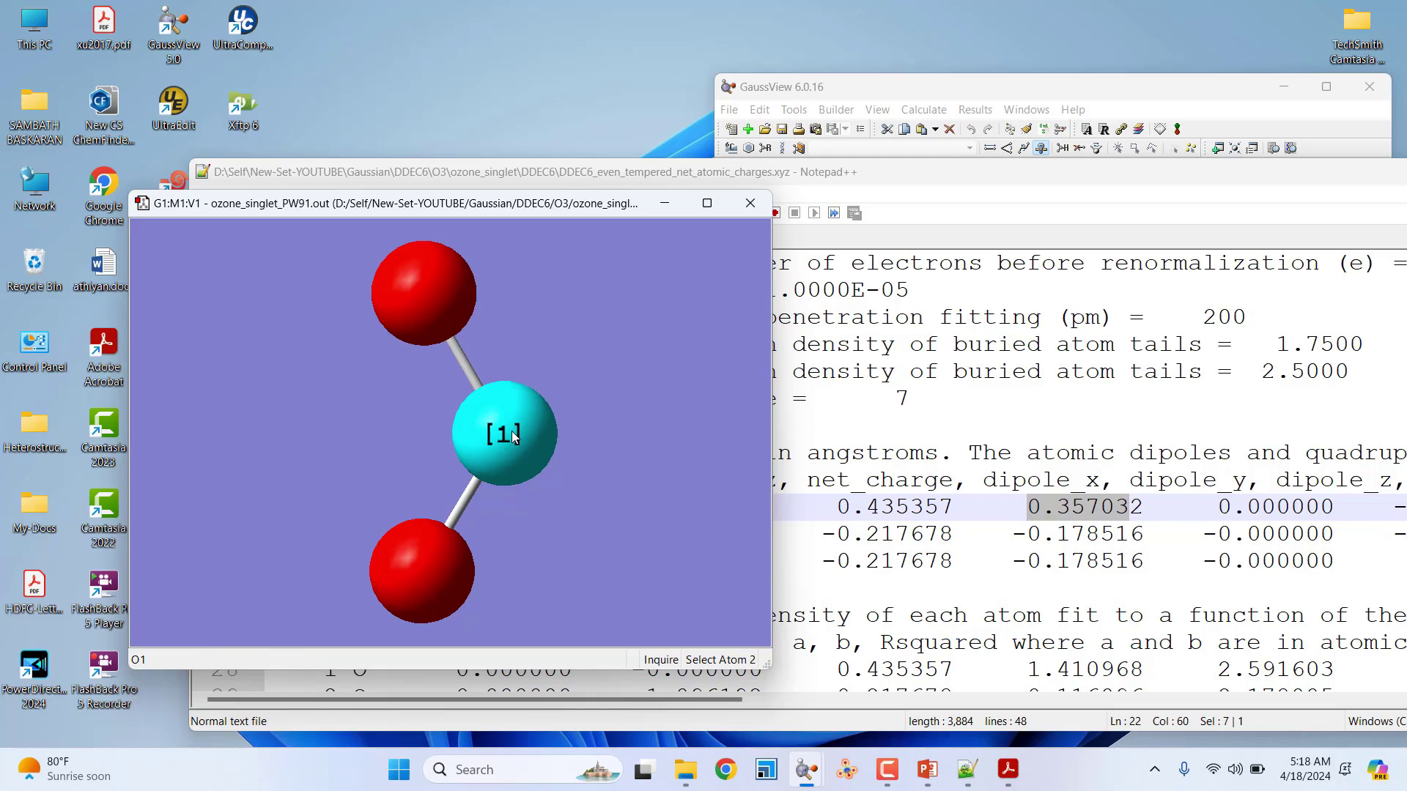
{"action": "left_click", "coordinate": [609, 352]}
Return to the net atomic charges file in Notepad++ and maximize its window.
{"action": "left_click", "coordinate": [1085, 427]}
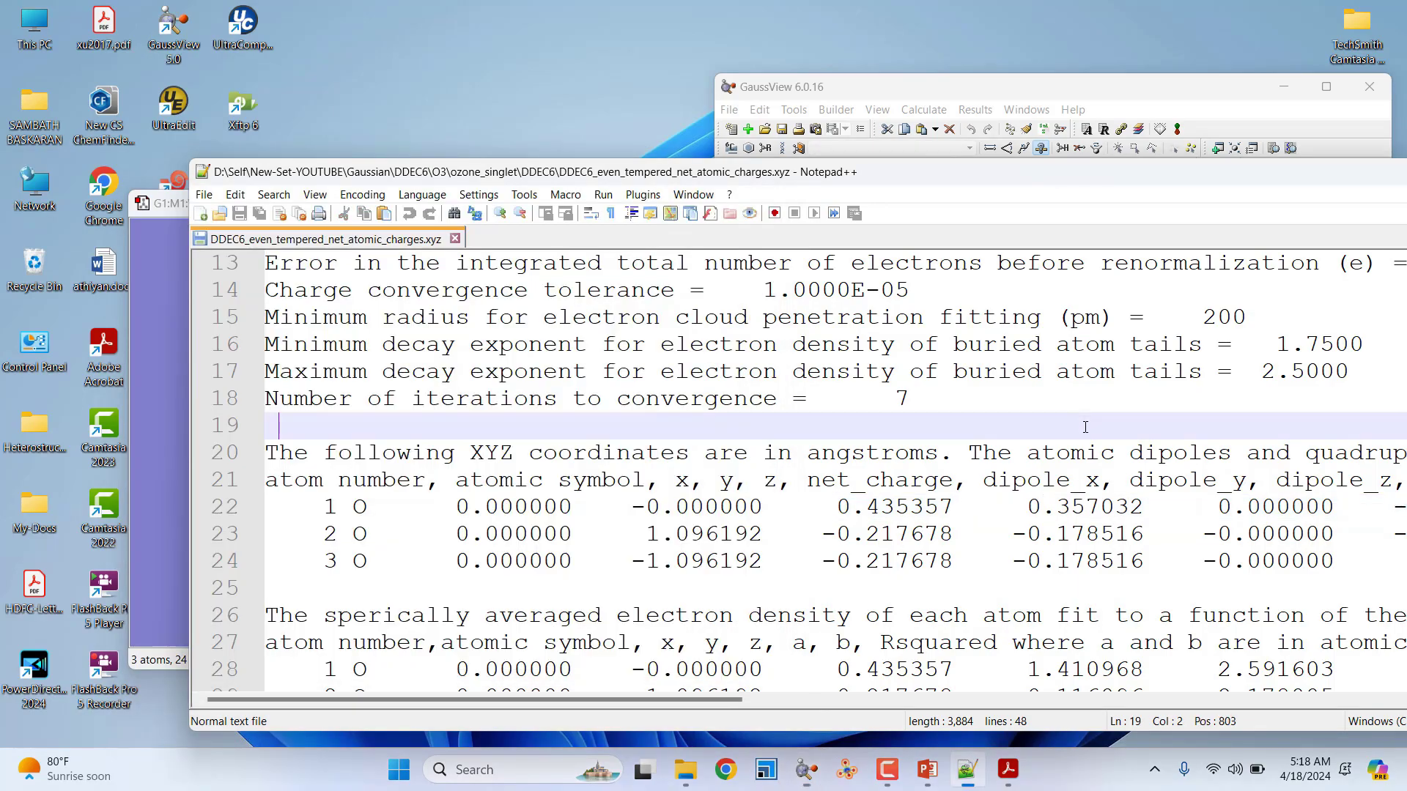
{"action": "scroll", "coordinate": [1085, 427], "scroll_direction": "up", "scroll_amount": 2}
{"action": "left_click_drag", "start_coordinate": [1337, 176], "coordinate": [1233, 175]}
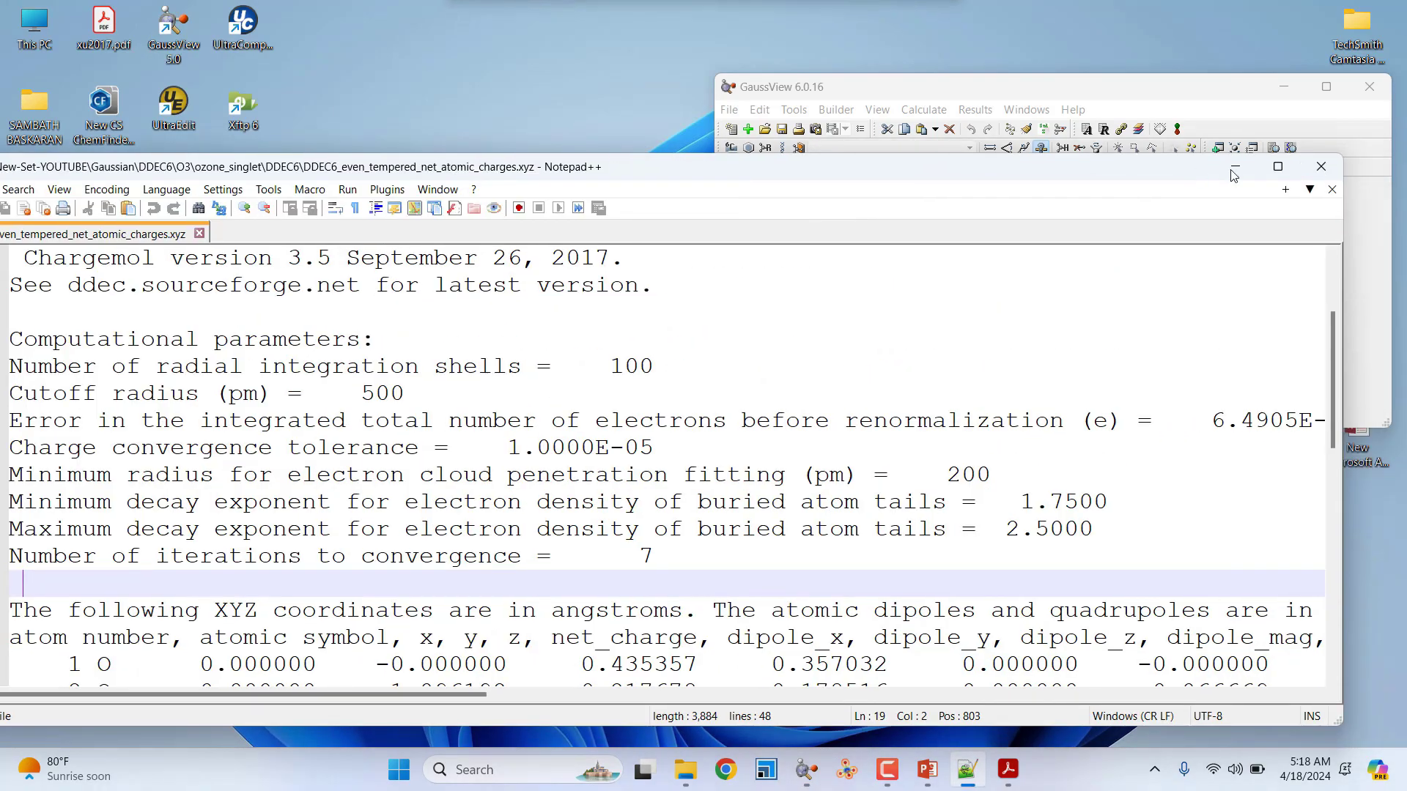
{"action": "left_click", "coordinate": [1278, 166]}
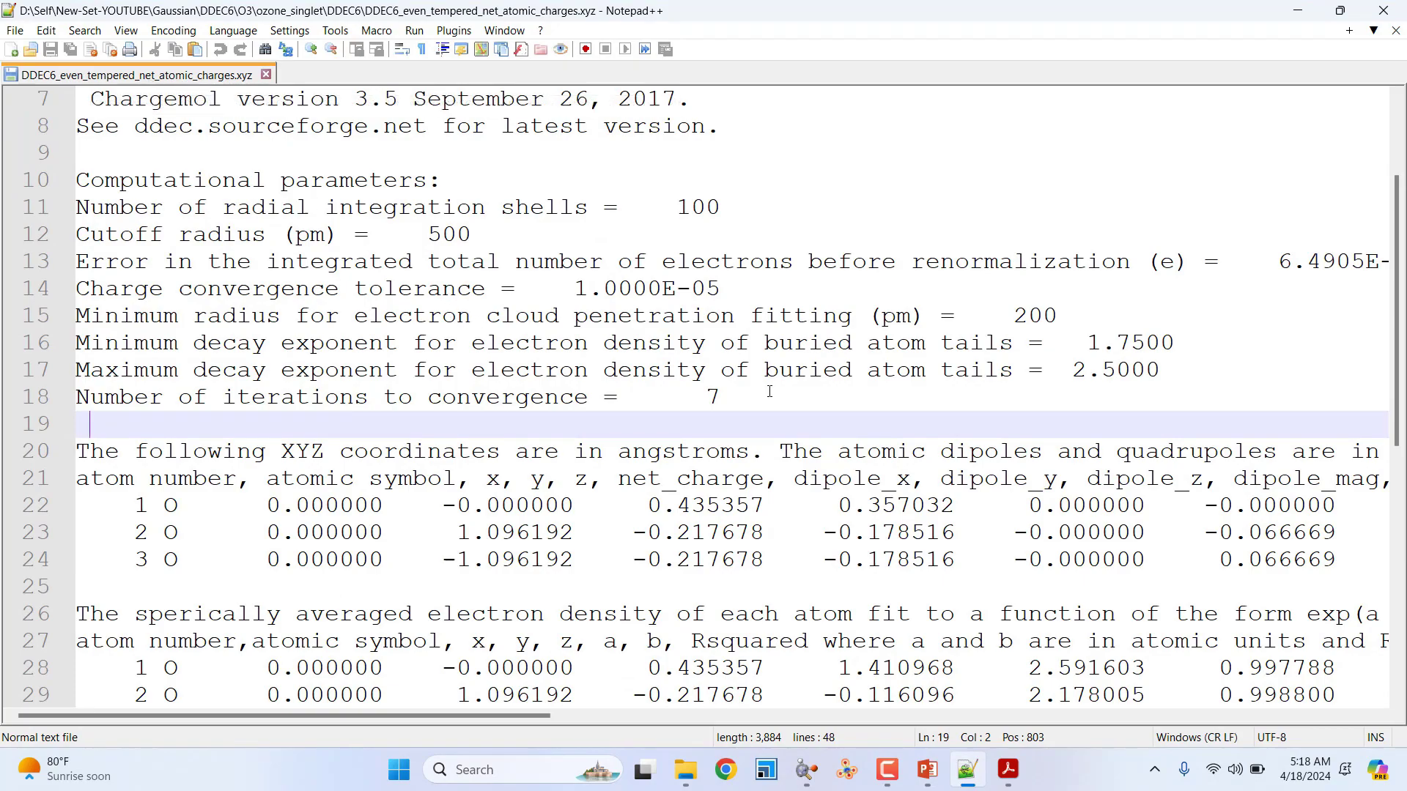
Highlight the charges of all three oxygens in the coordinate block at the file's start and compare them with the per-atom table.
{"action": "scroll", "coordinate": [769, 392], "scroll_direction": "down", "scroll_amount": 3}
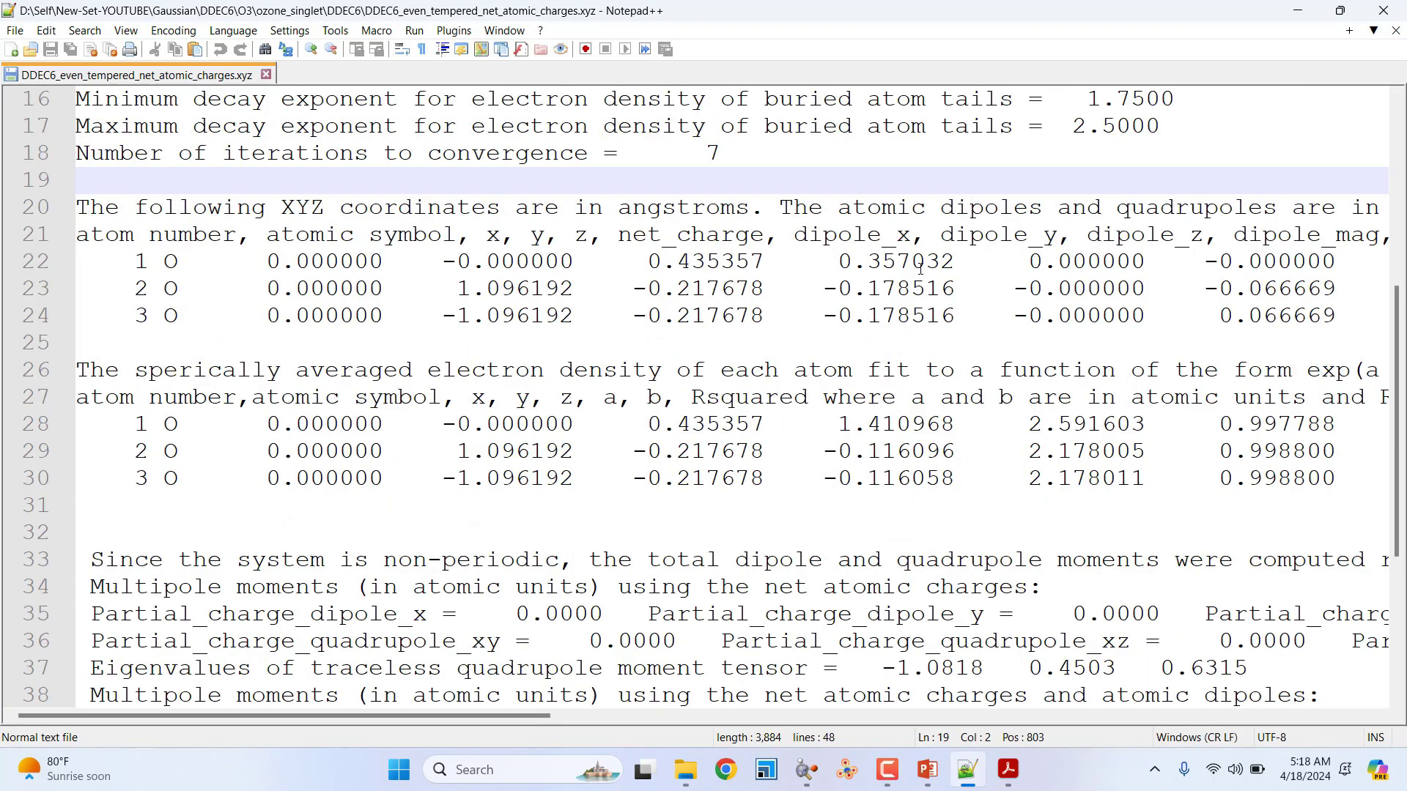
{"action": "scroll", "coordinate": [920, 268], "scroll_direction": "up", "scroll_amount": 5}
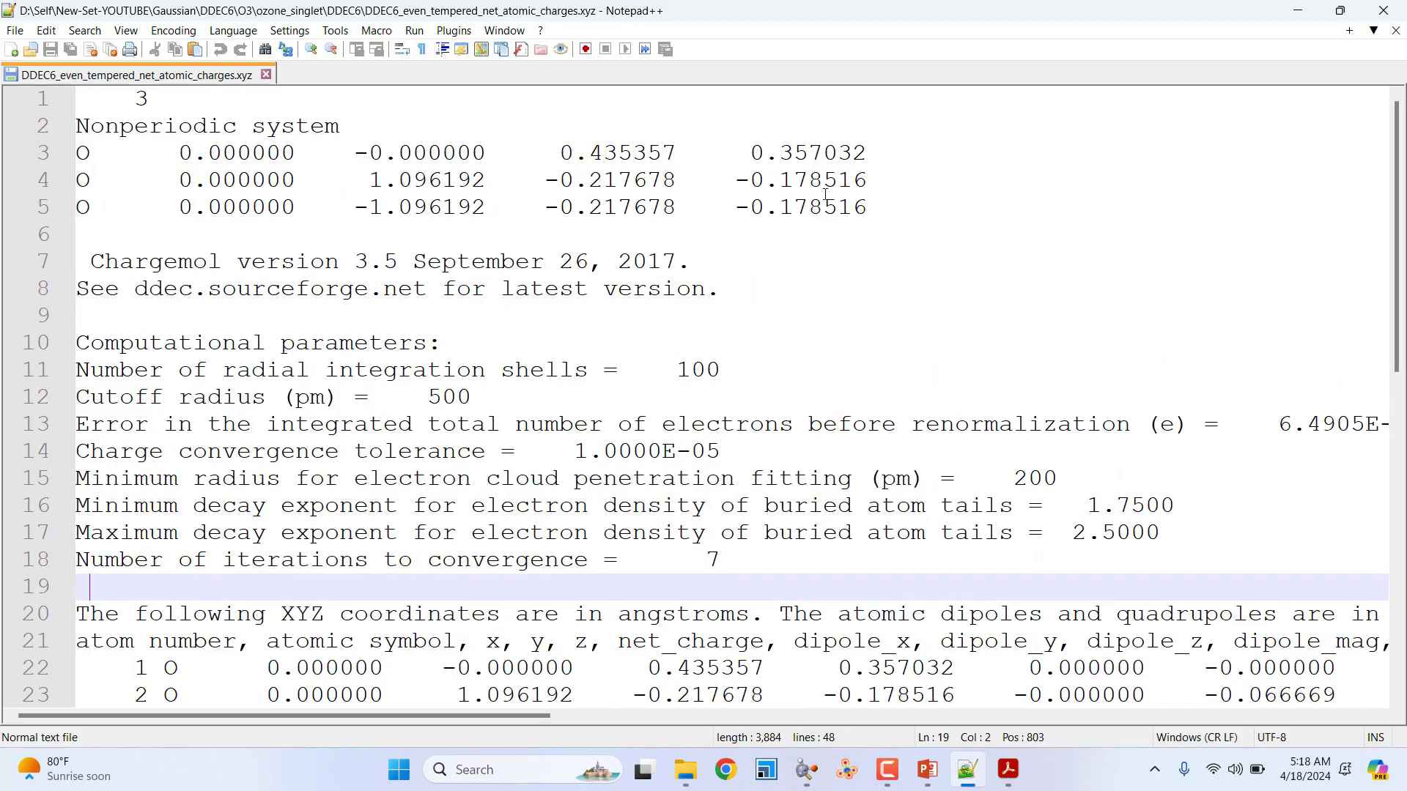
{"action": "left_click_drag", "start_coordinate": [750, 152], "coordinate": [868, 213]}
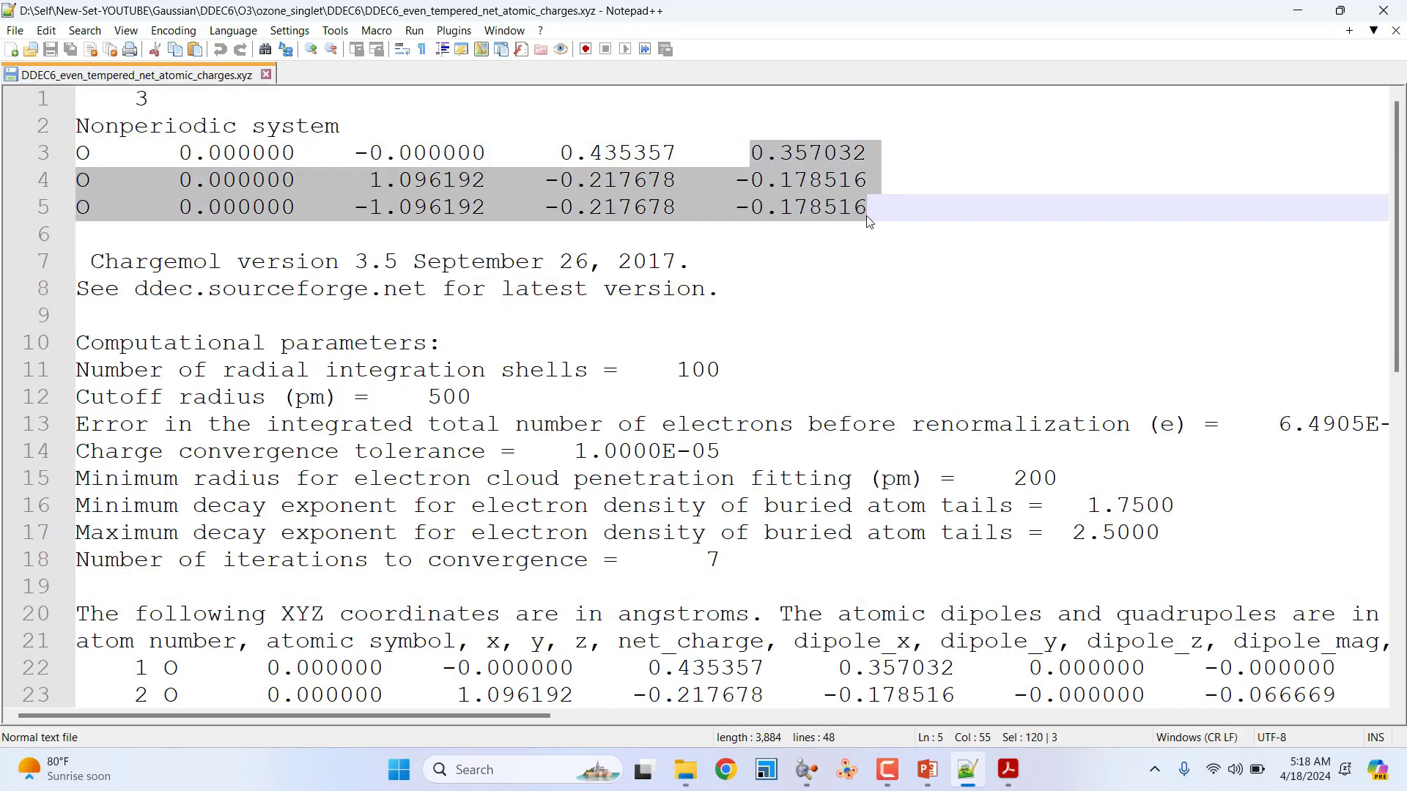
{"action": "scroll", "coordinate": [821, 412], "scroll_direction": "down", "scroll_amount": 5}
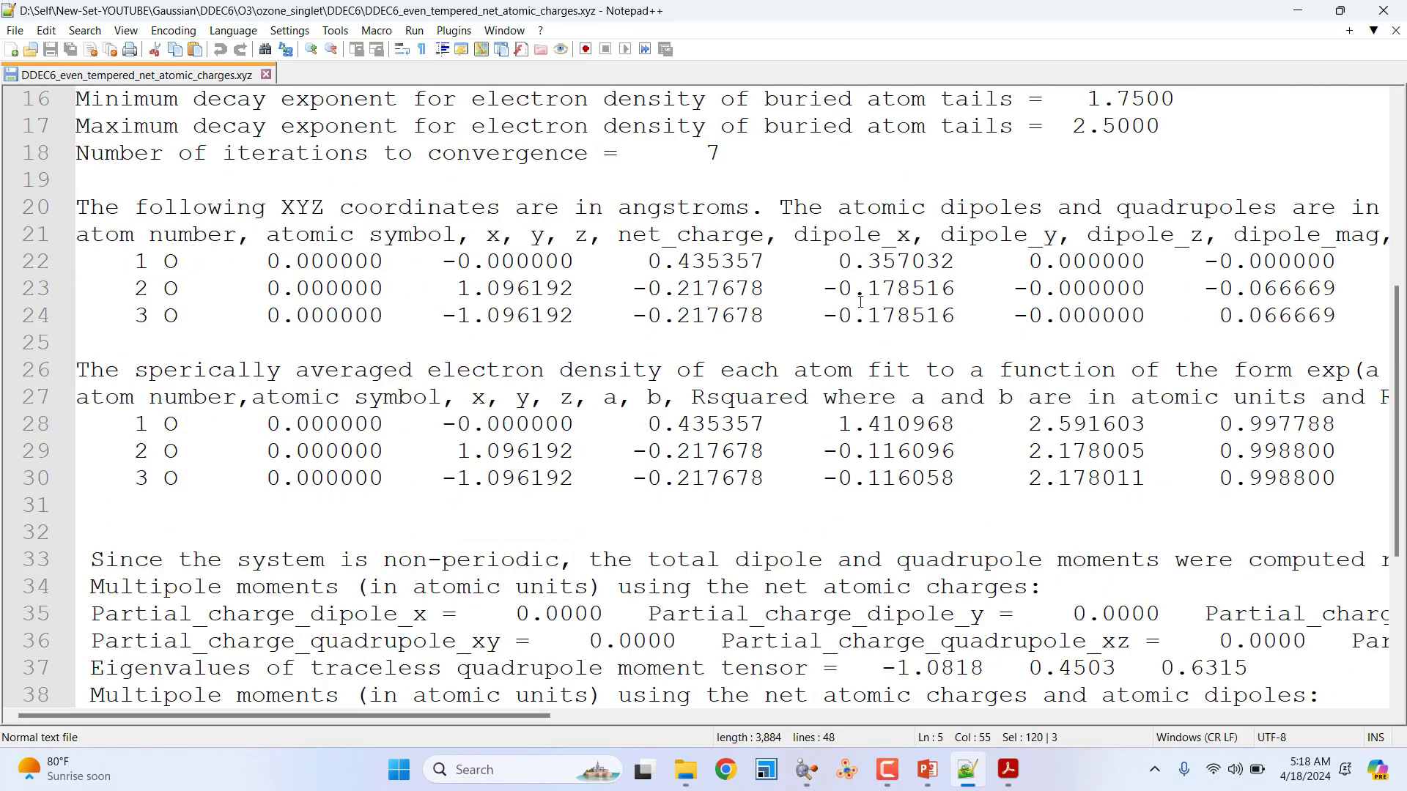
{"action": "scroll", "coordinate": [860, 299], "scroll_direction": "up", "scroll_amount": 5}
Close Notepad++, return to the DDEC6 folder in File Explorer, and open DDEC6_even_tempered_bond_orders.xyz in Notepad++.
{"action": "left_click", "coordinate": [1396, 11]}
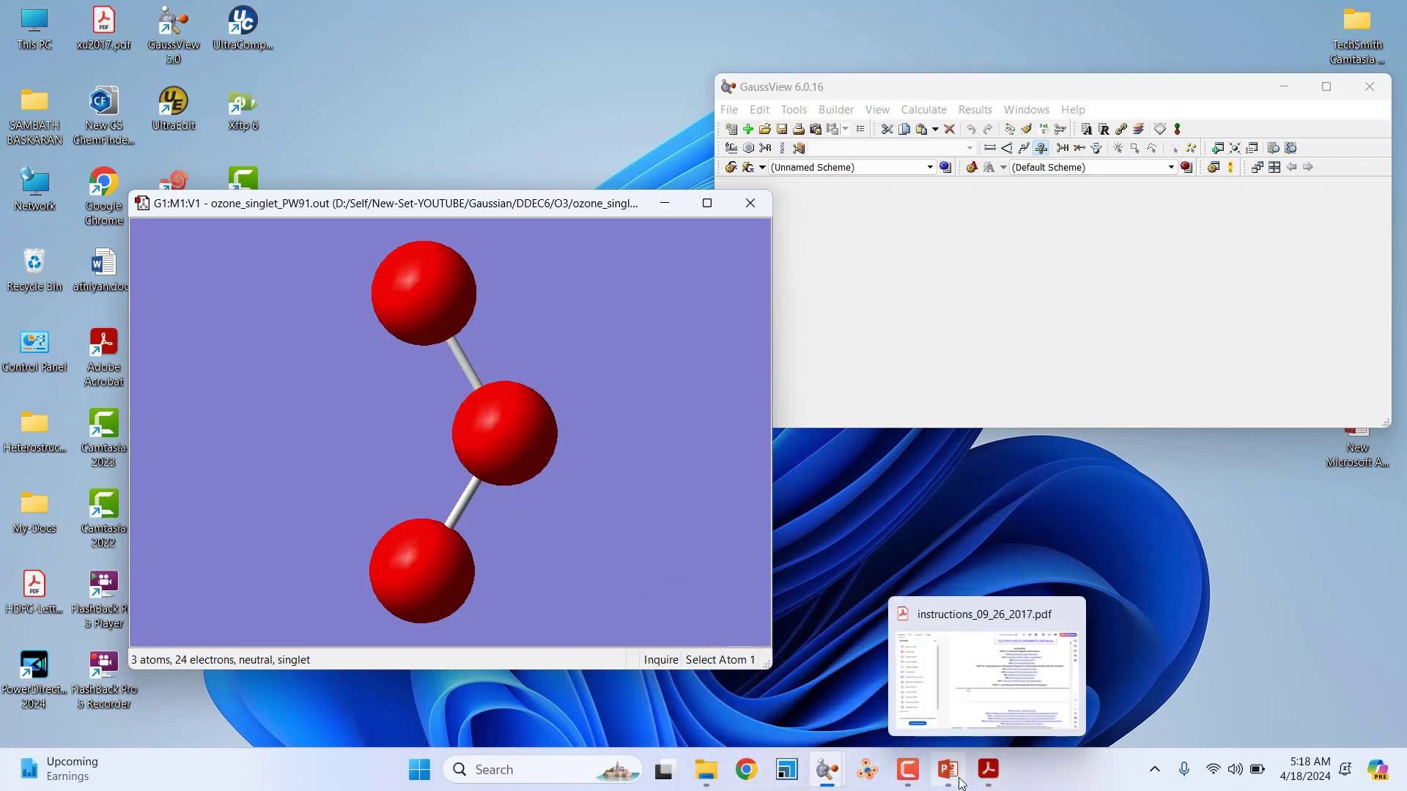
{"action": "left_click", "coordinate": [706, 769]}
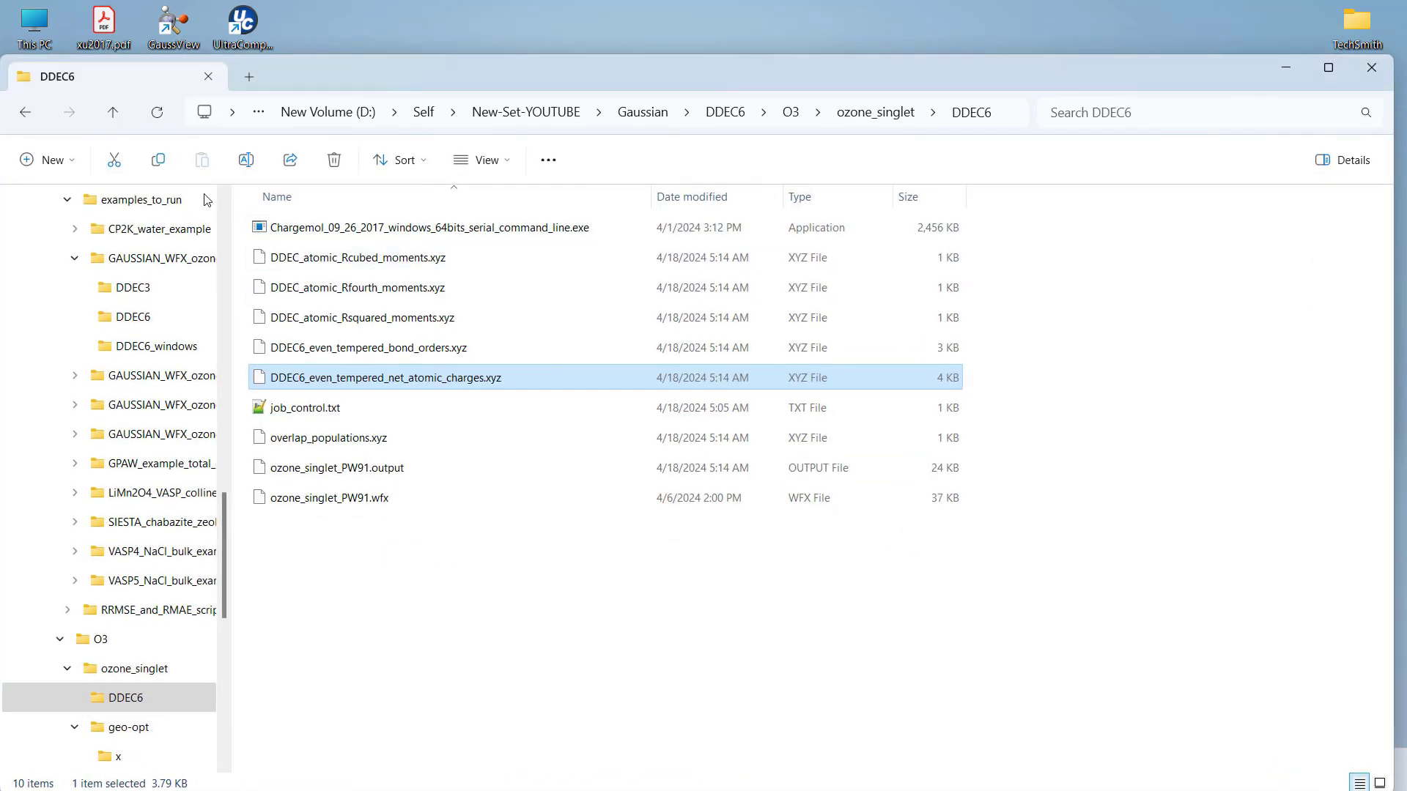
{"action": "left_click", "coordinate": [380, 350]}
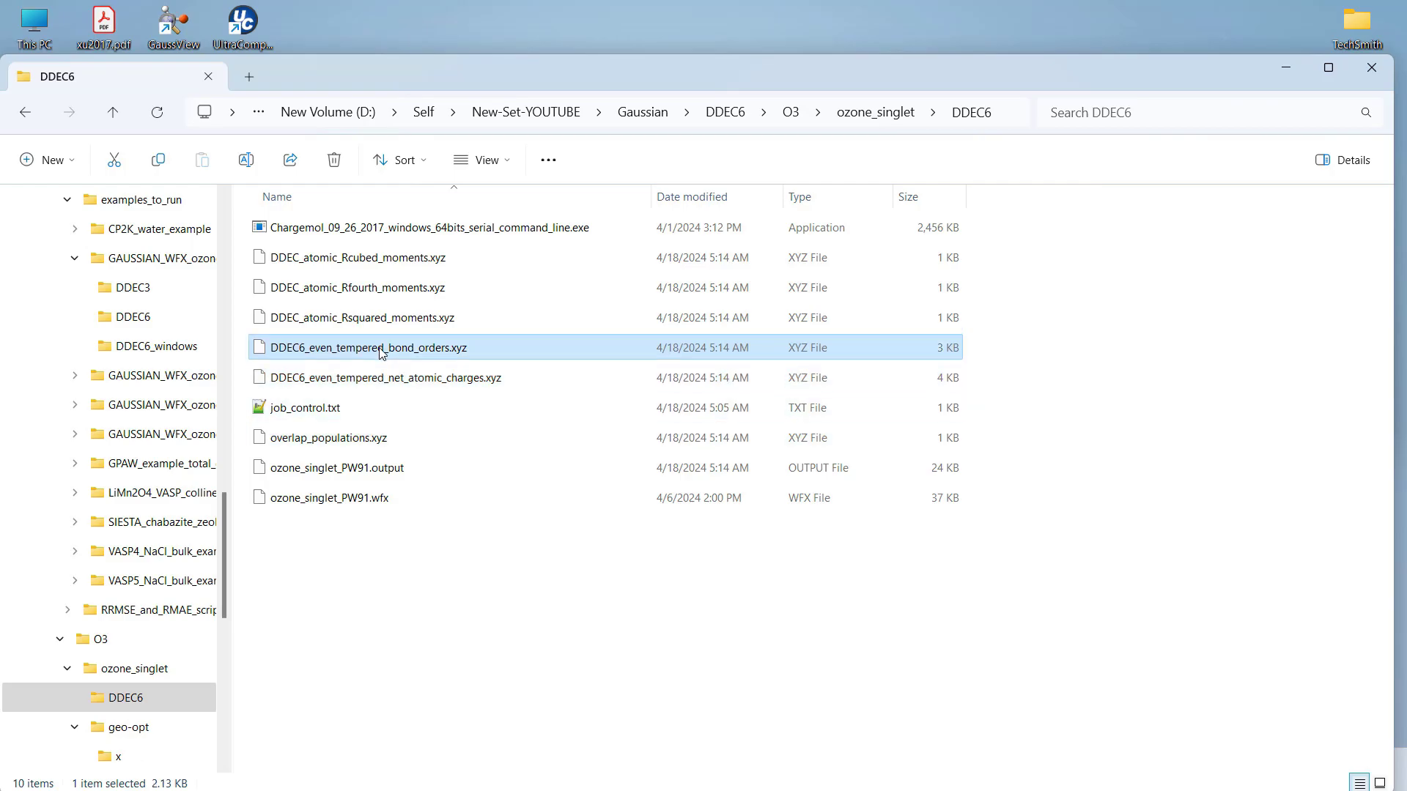
{"action": "right_click", "coordinate": [380, 350]}
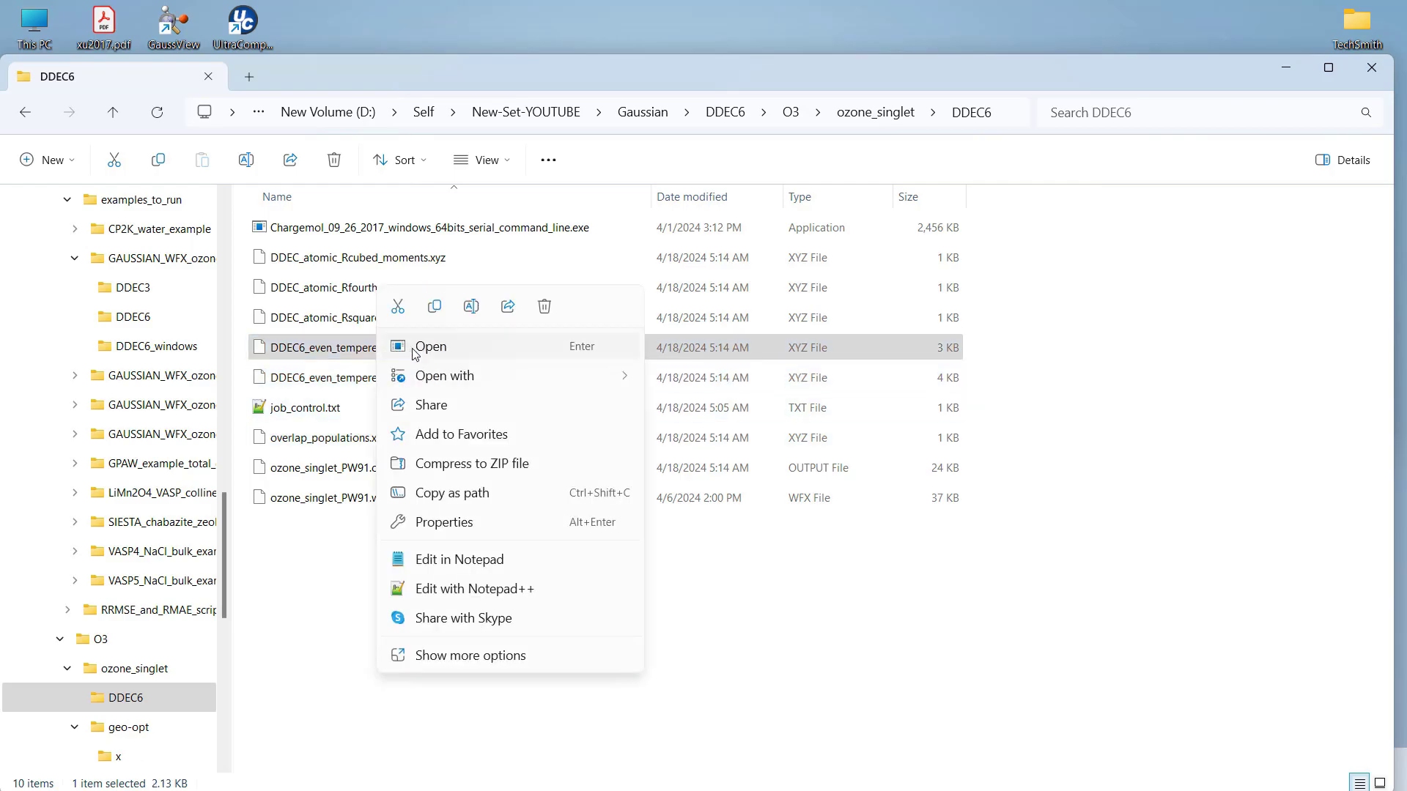
{"action": "left_click", "coordinate": [466, 590]}
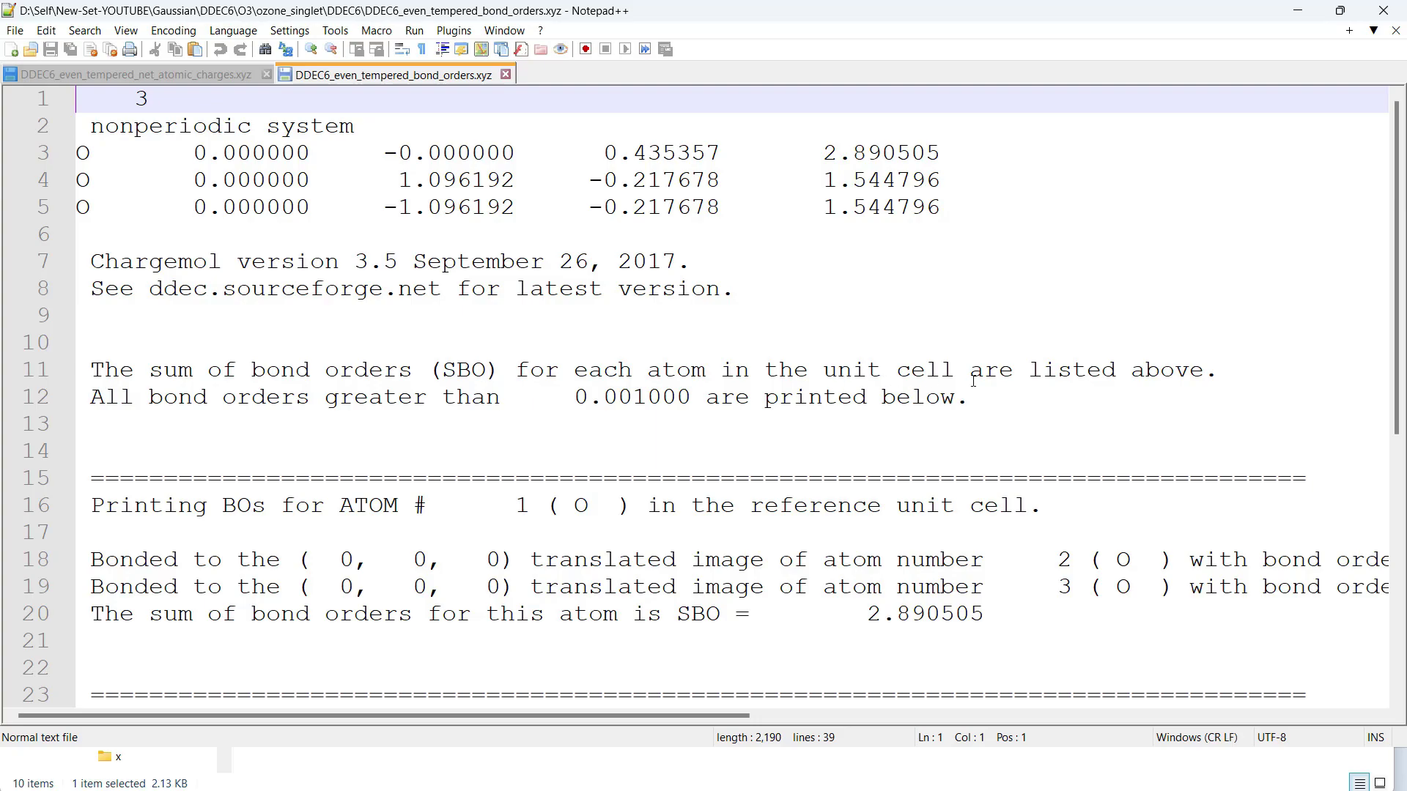
Highlight the sentence explaining the sum of bond orders (SBO) and part of the first oxygen's row in the coordinate block.
{"action": "left_click_drag", "start_coordinate": [1227, 371], "coordinate": [79, 363]}
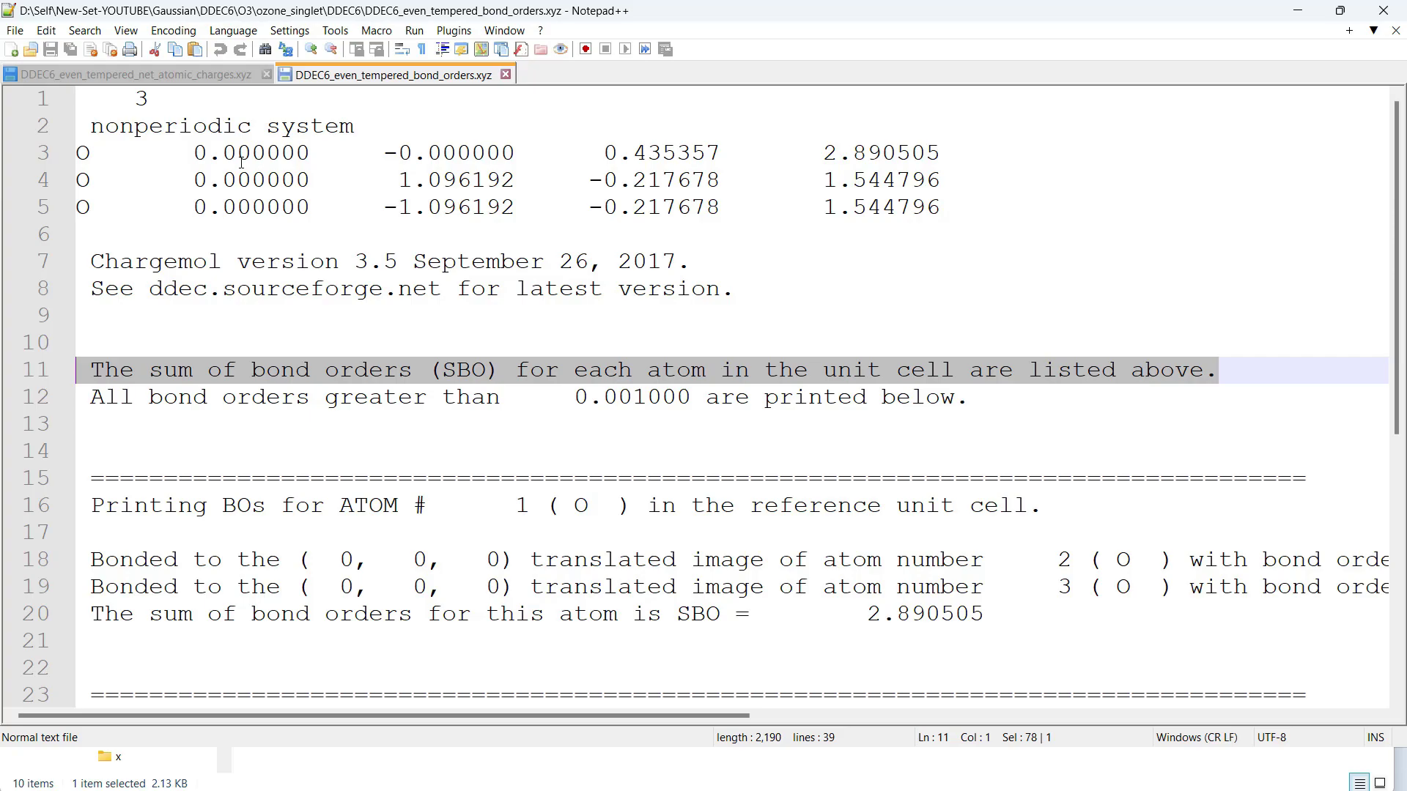
{"action": "left_click", "coordinate": [82, 153]}
{"action": "left_click_drag", "start_coordinate": [81, 153], "coordinate": [443, 153]}
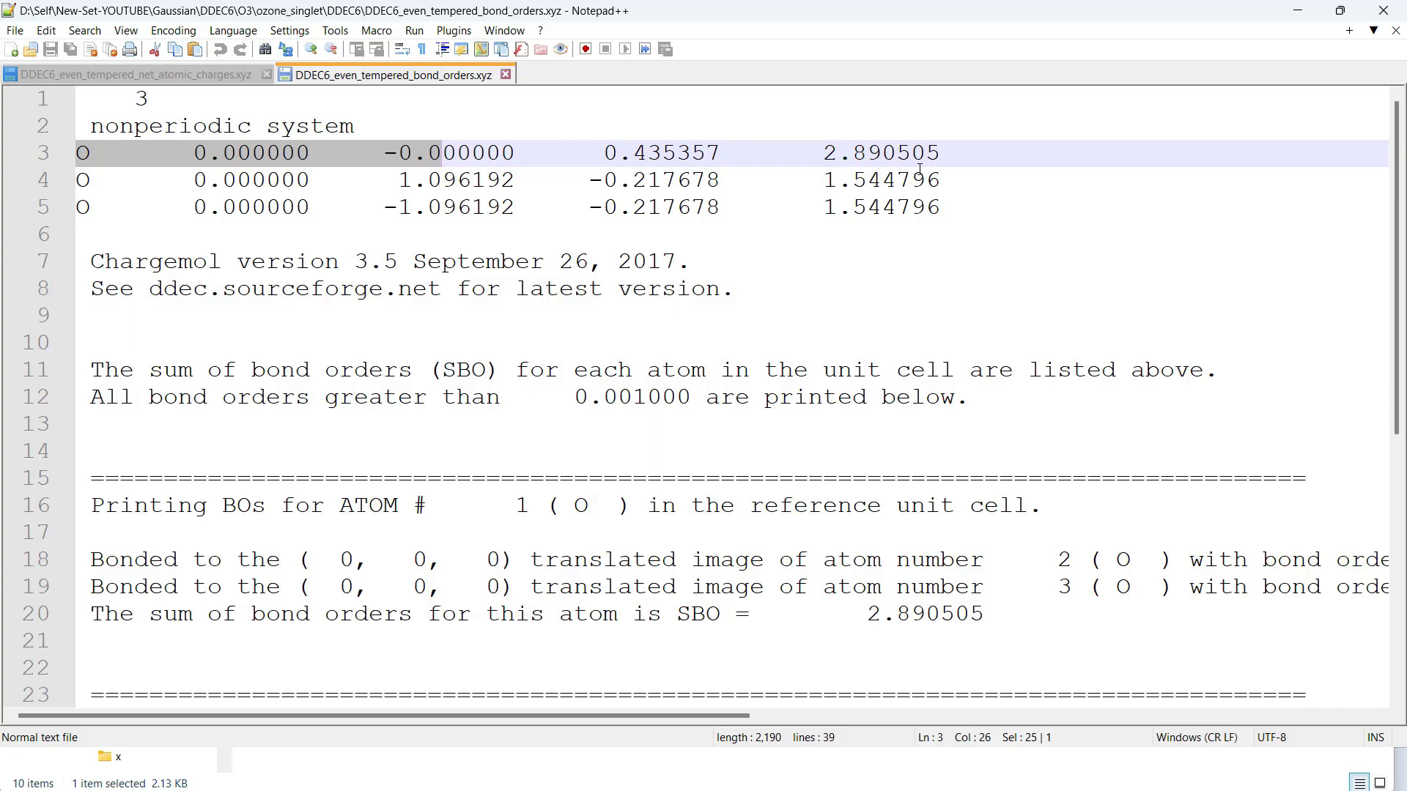
Shrink the bond orders window, minimize File Explorer, and identify the central oxygen in the GaussView ozone molecule window.
{"action": "scroll", "coordinate": [913, 342], "scroll_direction": "down", "scroll_amount": 3}
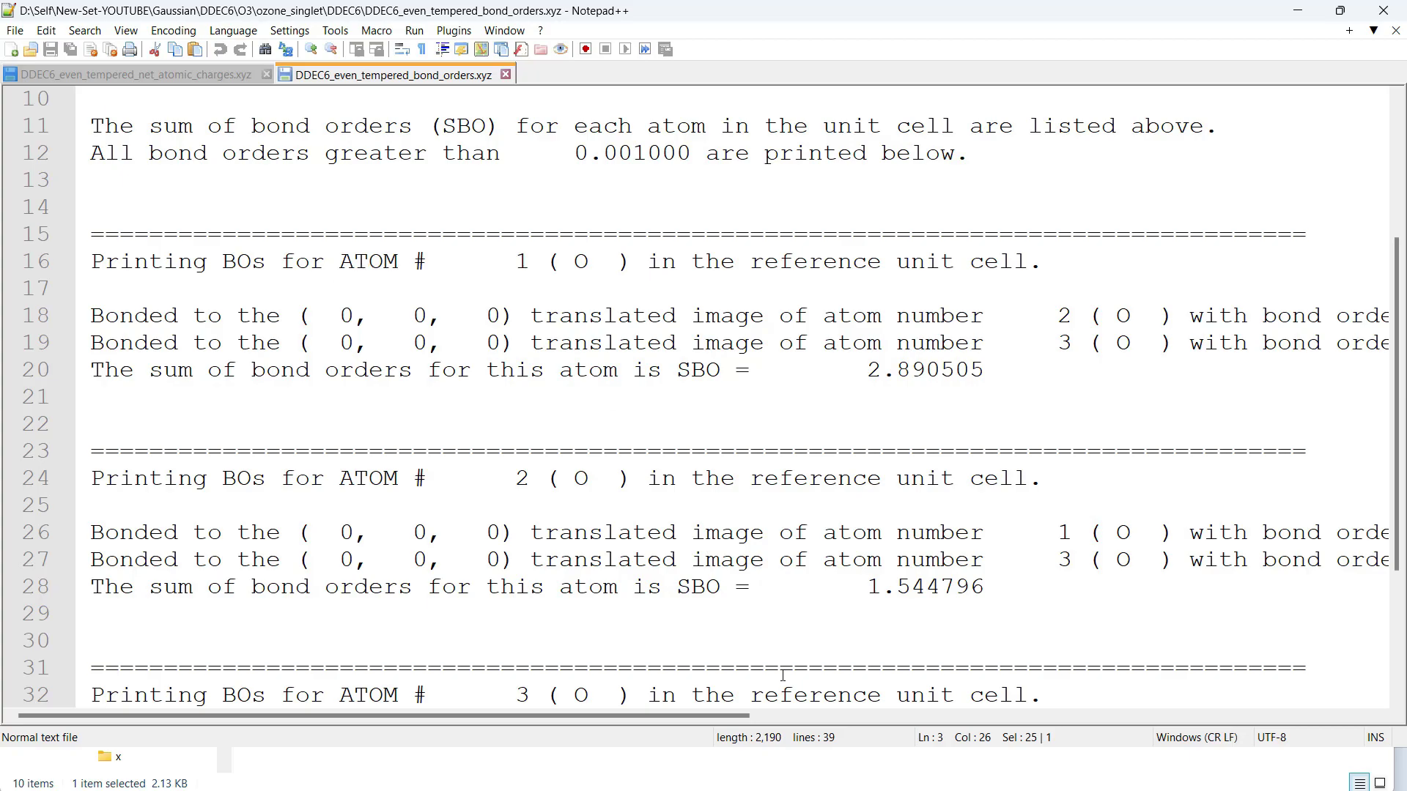
{"action": "left_click", "coordinate": [1343, 11]}
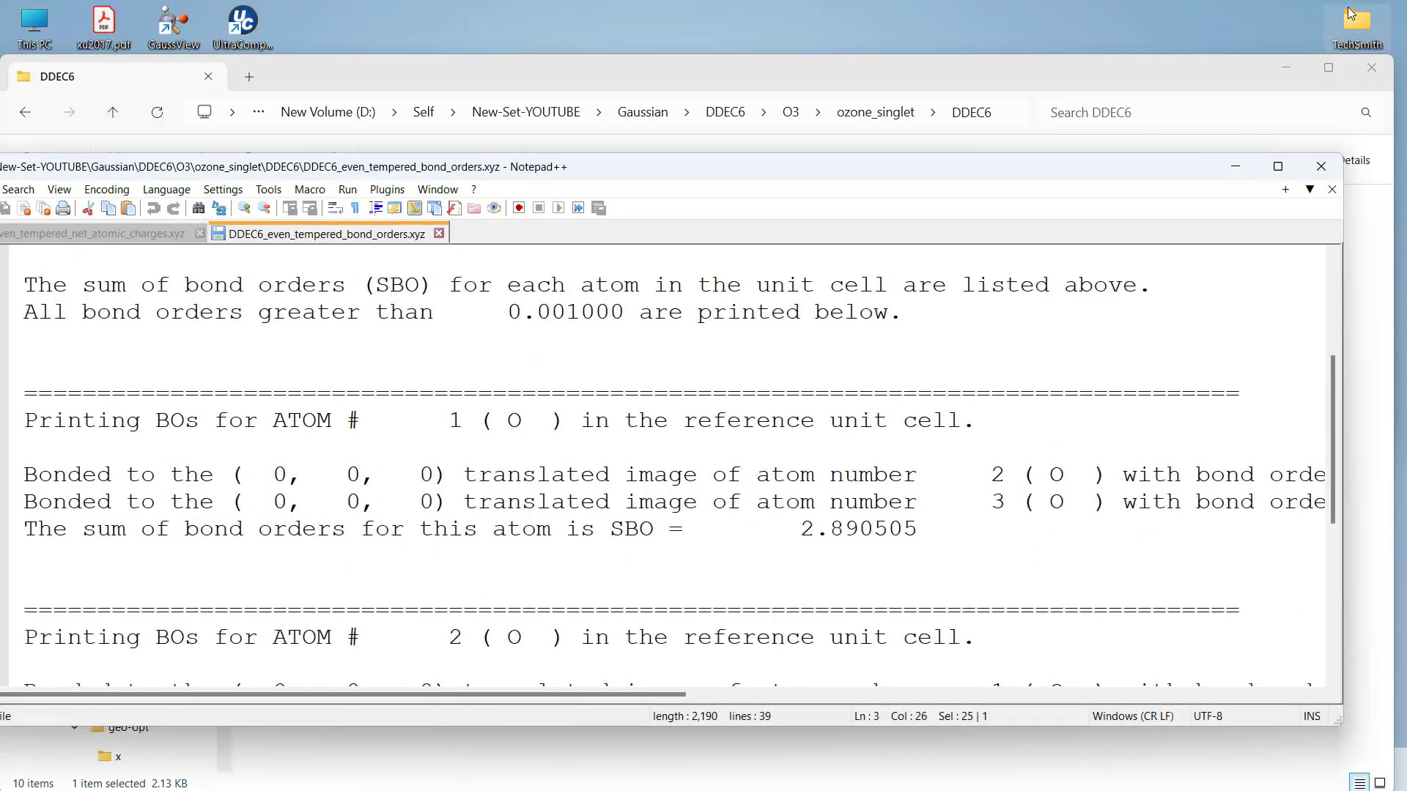
{"action": "left_click", "coordinate": [1287, 68]}
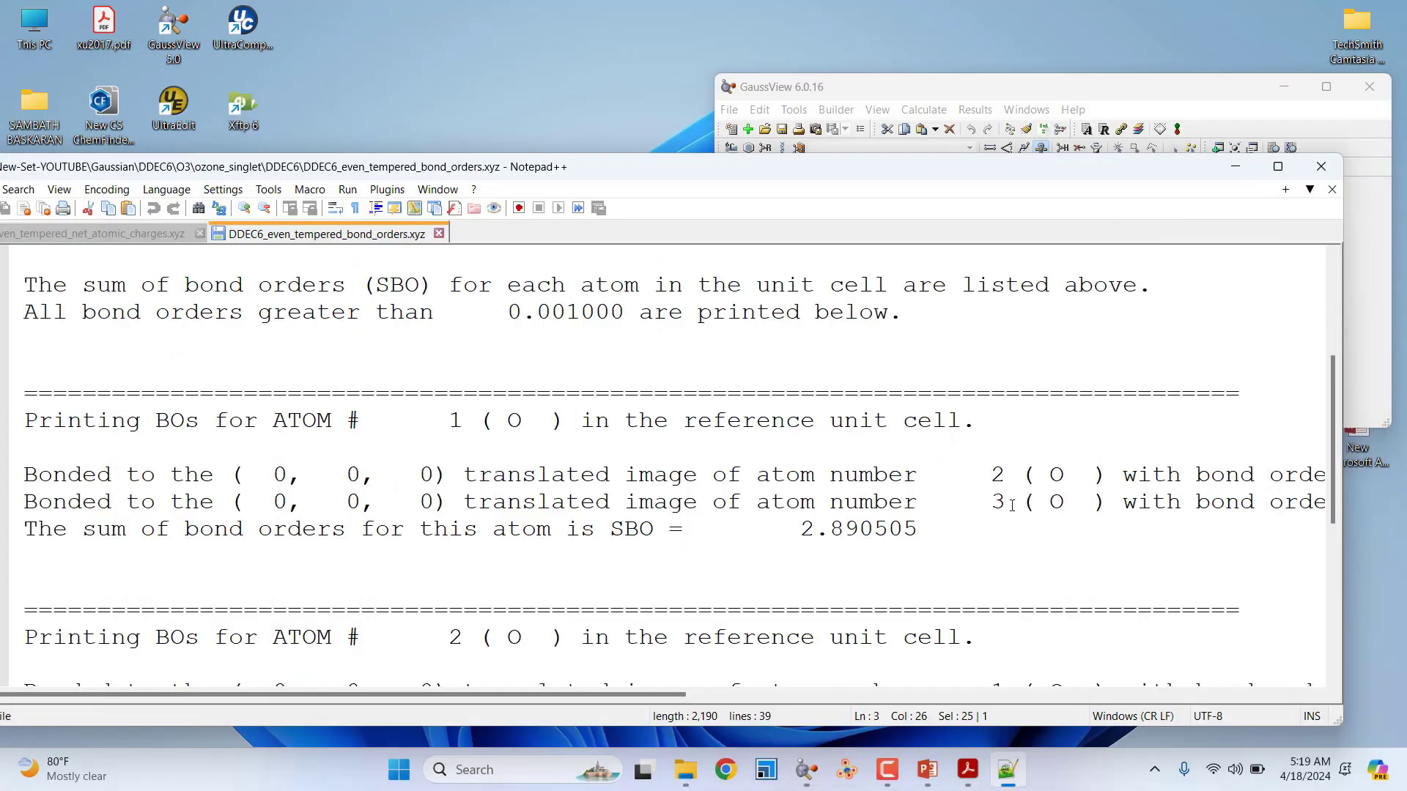
{"action": "mouse_move", "coordinate": [804, 773]}
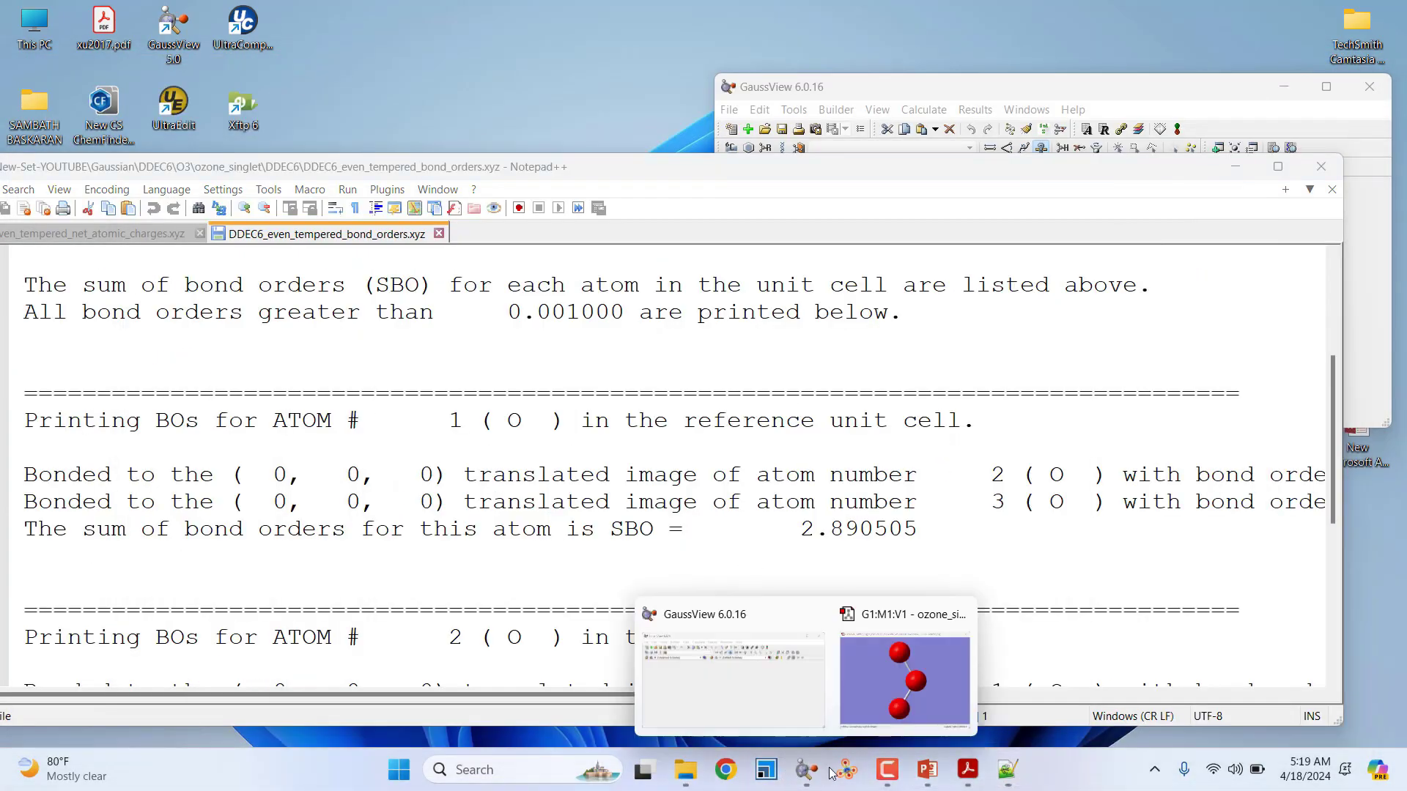
{"action": "left_click", "coordinate": [945, 652]}
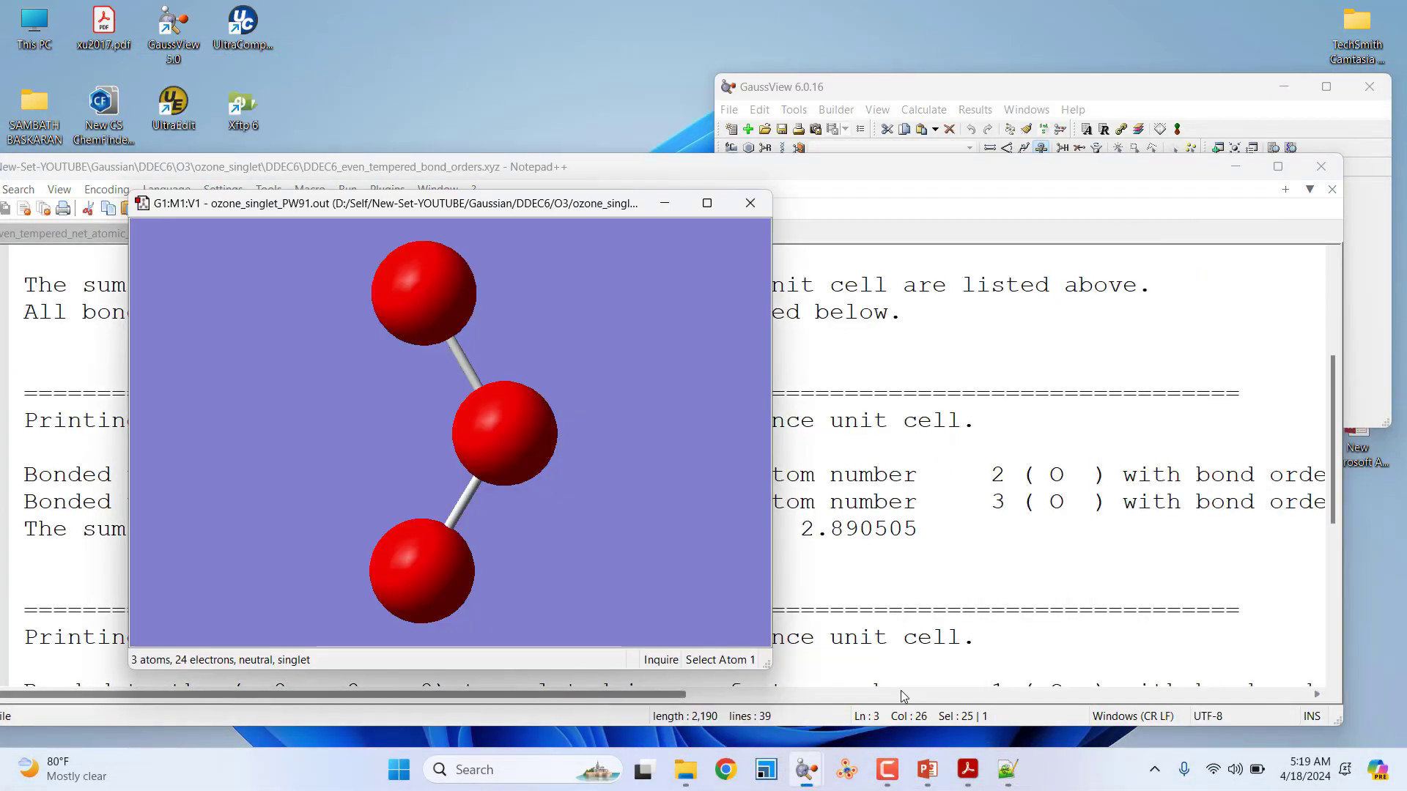
{"action": "left_click", "coordinate": [501, 444]}
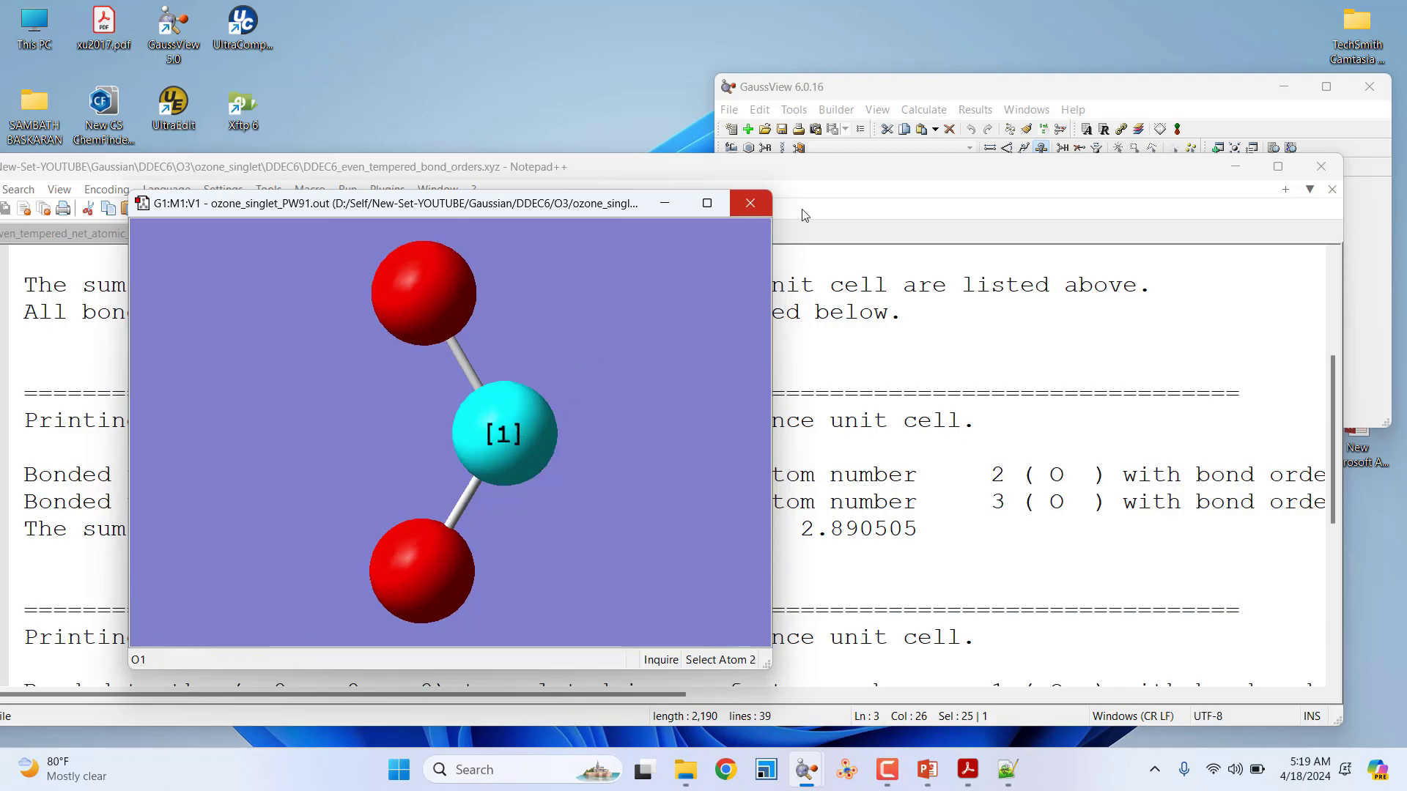
Return to the bond orders file in Notepad++, reposition its window, and examine the bond orders and SBO listed for atom 1.
{"action": "left_click_drag", "start_coordinate": [887, 176], "coordinate": [957, 67]}
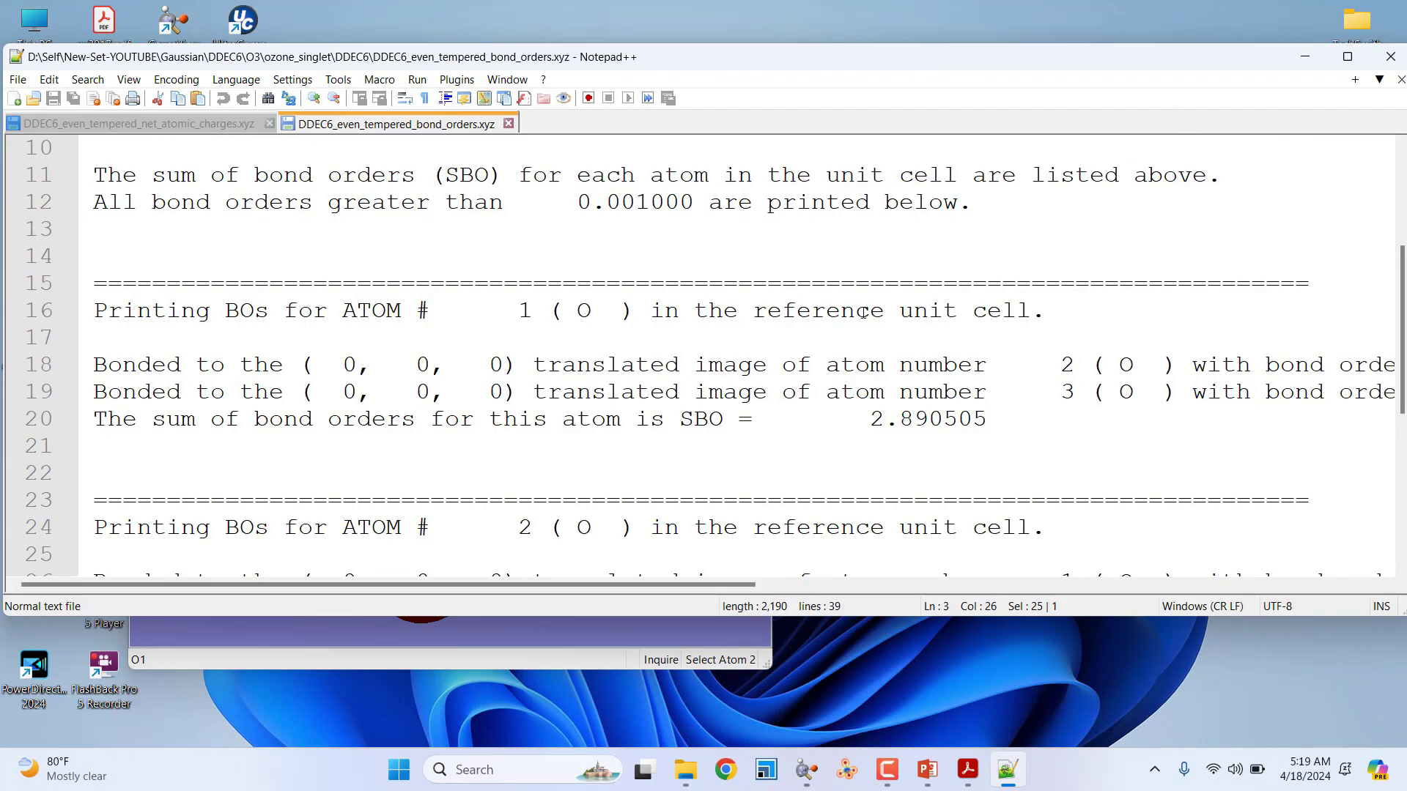
{"action": "scroll", "coordinate": [863, 312], "scroll_direction": "down", "scroll_amount": 1}
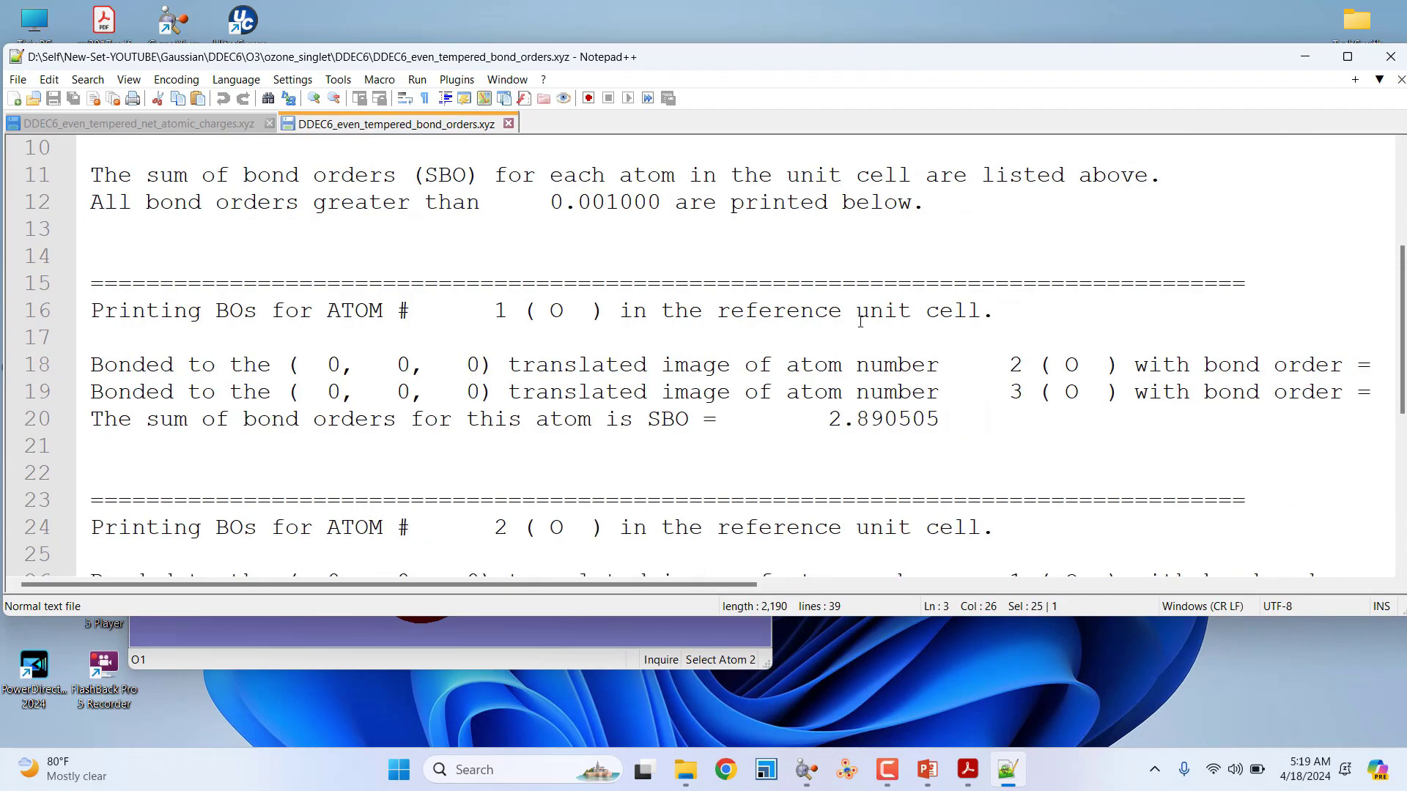
{"action": "scroll", "coordinate": [861, 313], "scroll_direction": "down", "scroll_amount": 1}
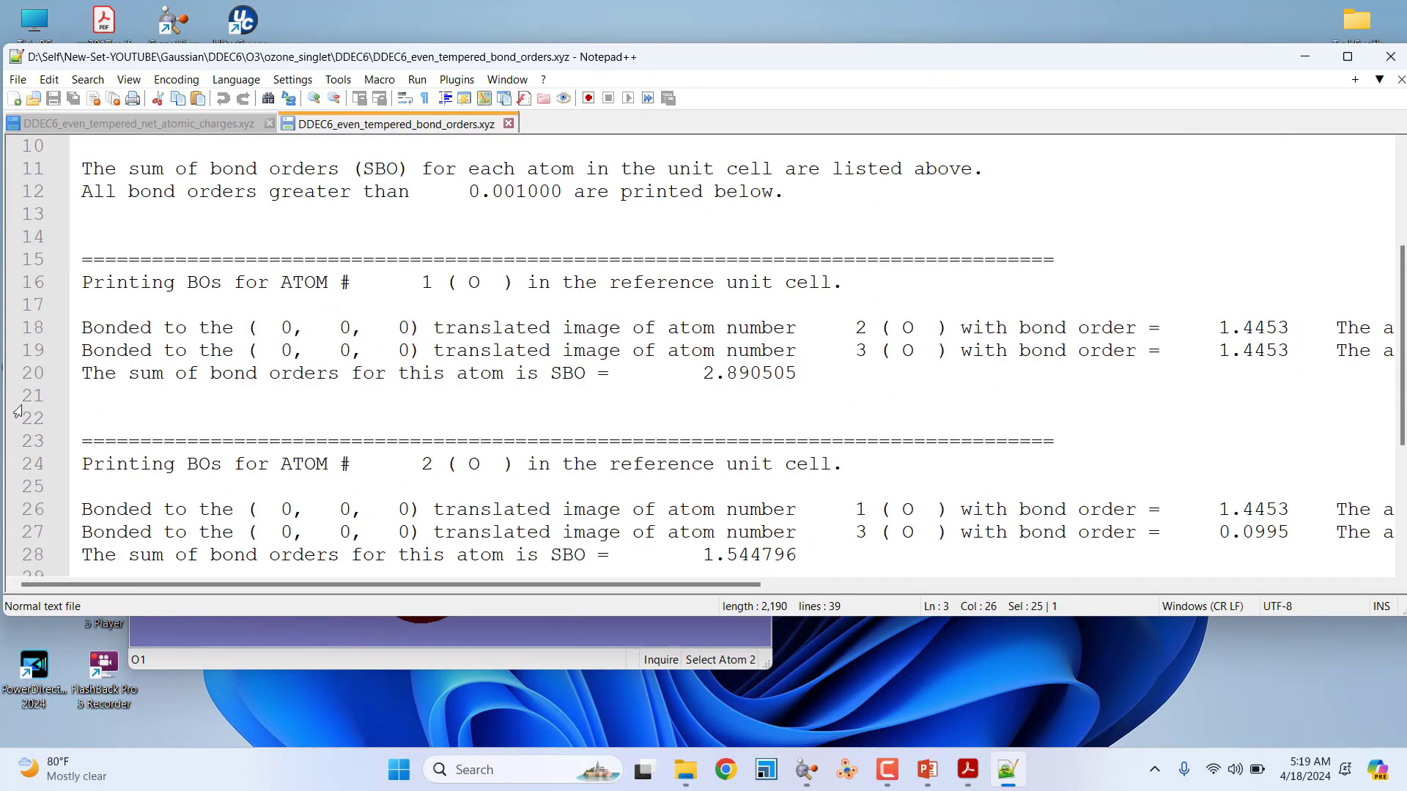
{"action": "scroll", "coordinate": [1189, 337], "scroll_direction": "up", "scroll_amount": 3}
{"action": "scroll", "coordinate": [1188, 337], "scroll_direction": "down", "scroll_amount": 1}
{"action": "scroll", "coordinate": [1188, 337], "scroll_direction": "up", "scroll_amount": 1}
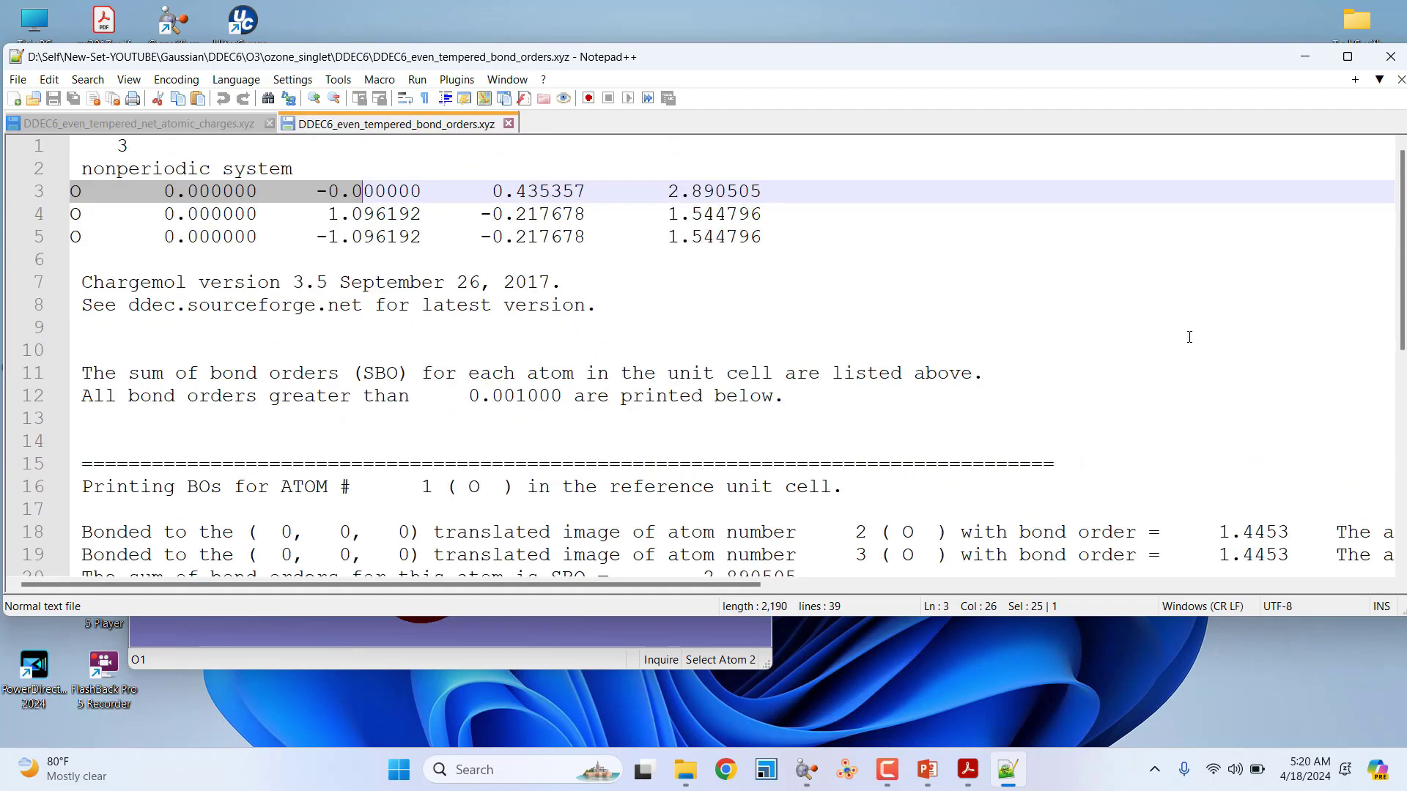
{"action": "scroll", "coordinate": [1189, 337], "scroll_direction": "down", "scroll_amount": 2}
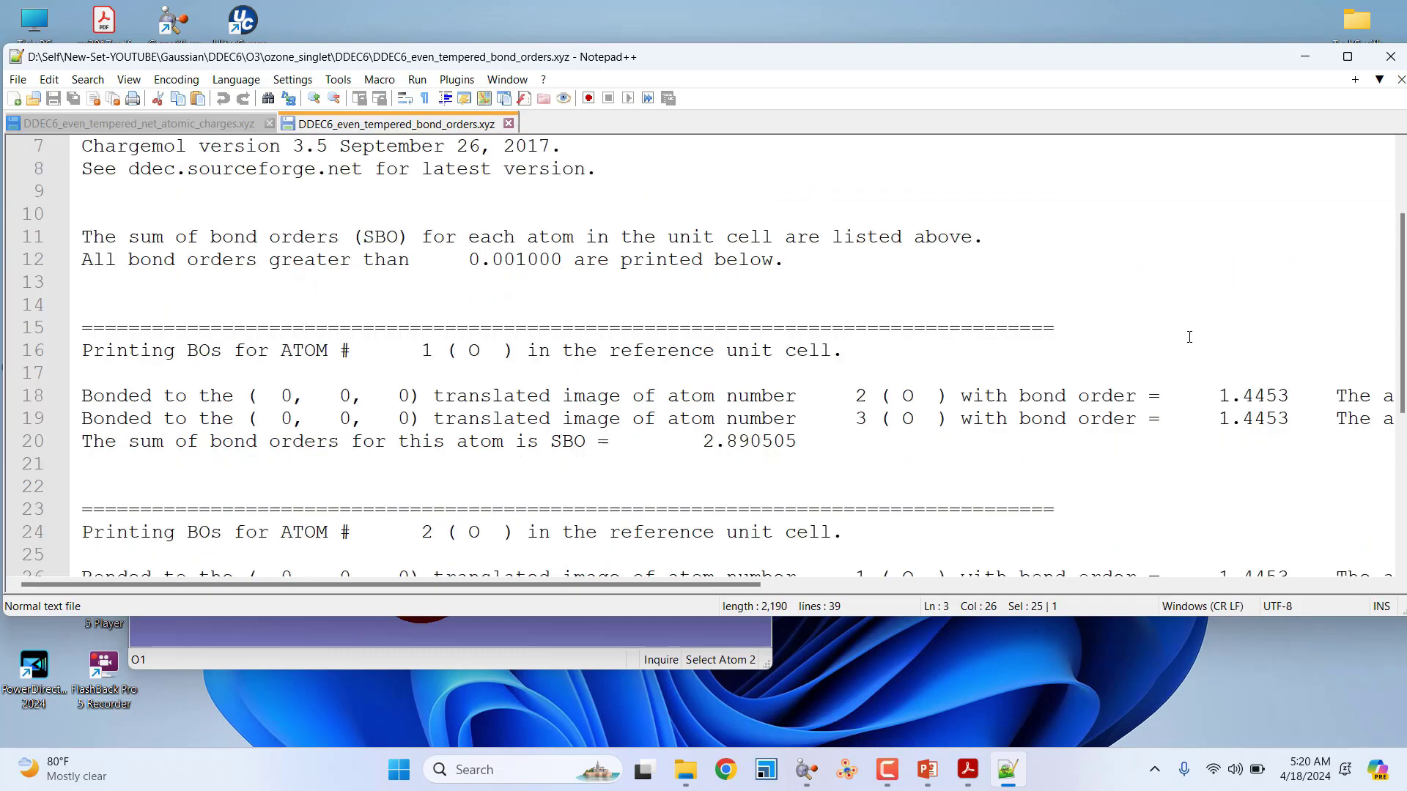
{"action": "scroll", "coordinate": [1079, 408], "scroll_direction": "down", "scroll_amount": 2}
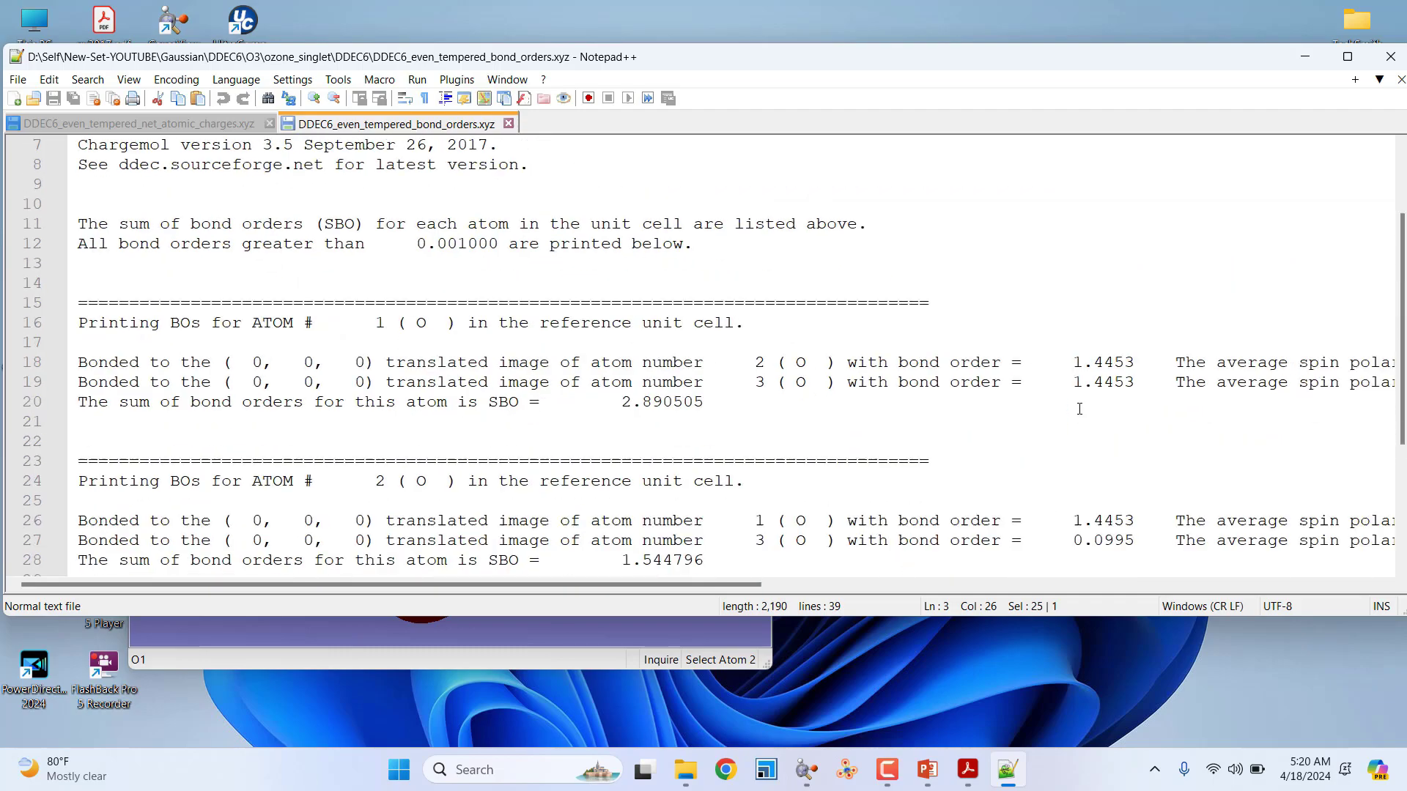
{"action": "scroll", "coordinate": [1083, 408], "scroll_direction": "up", "scroll_amount": 1}
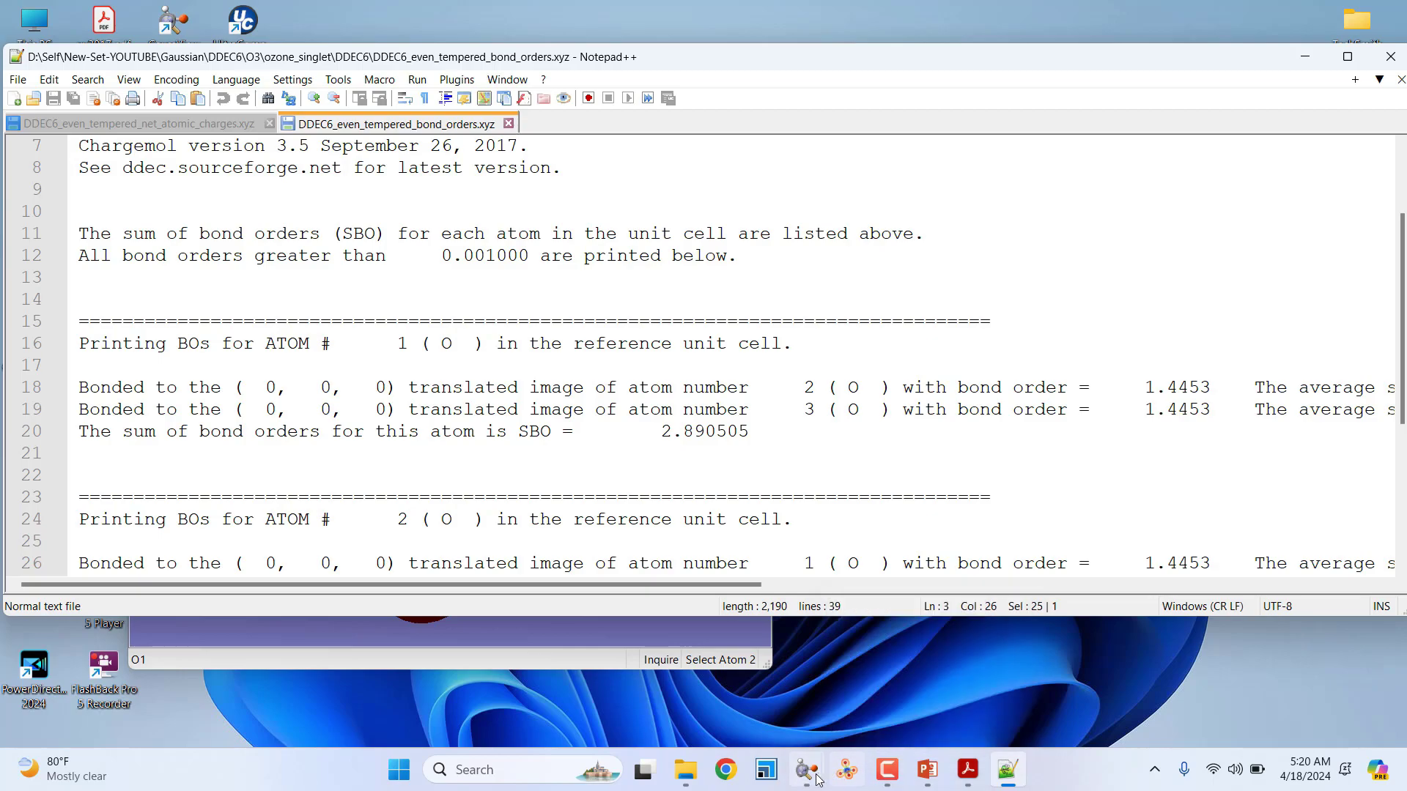
Compare the central oxygen's two bonds in GaussView with the atom 1 bond orders, and clear the atom selection.
{"action": "mouse_move", "coordinate": [819, 779]}
{"action": "left_click", "coordinate": [908, 689]}
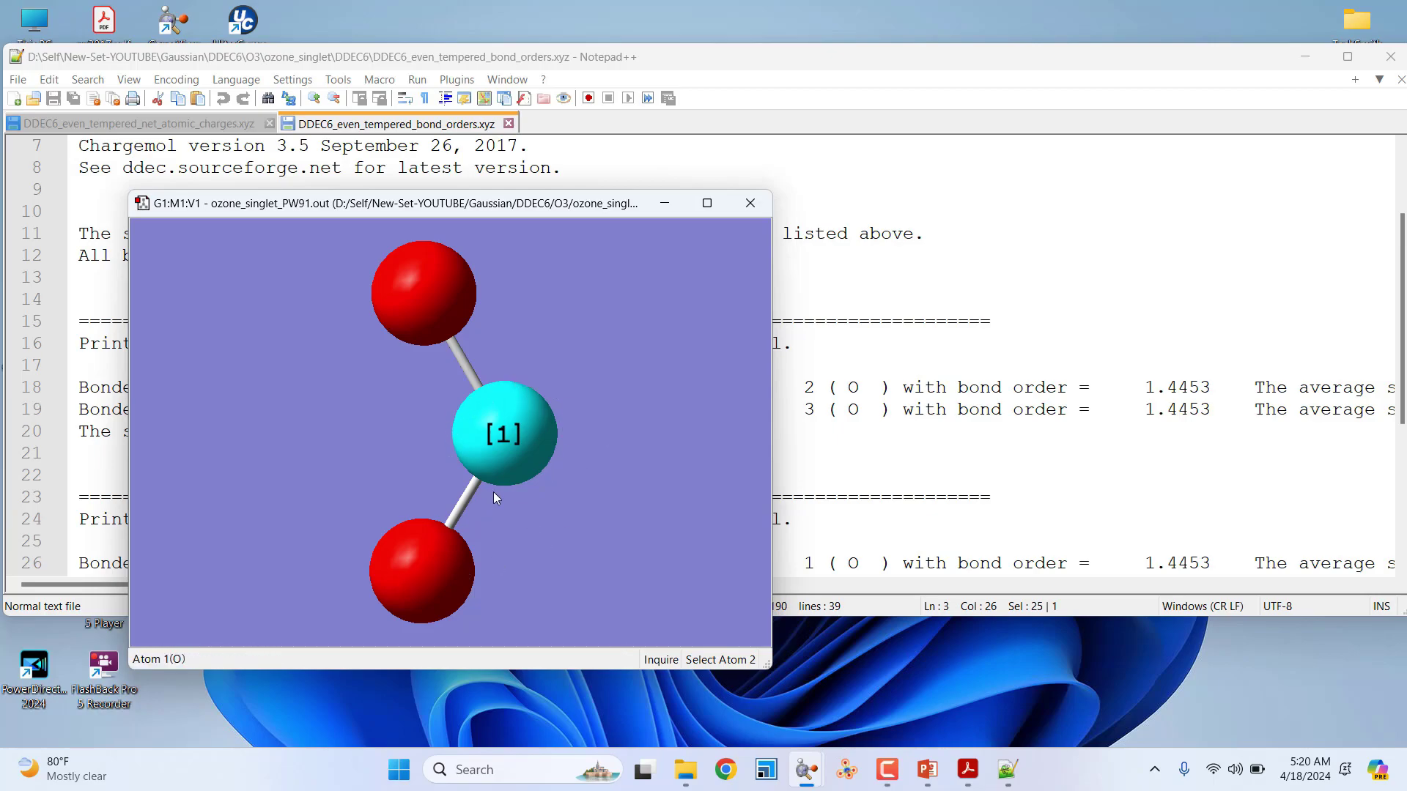
{"action": "left_click", "coordinate": [1152, 394]}
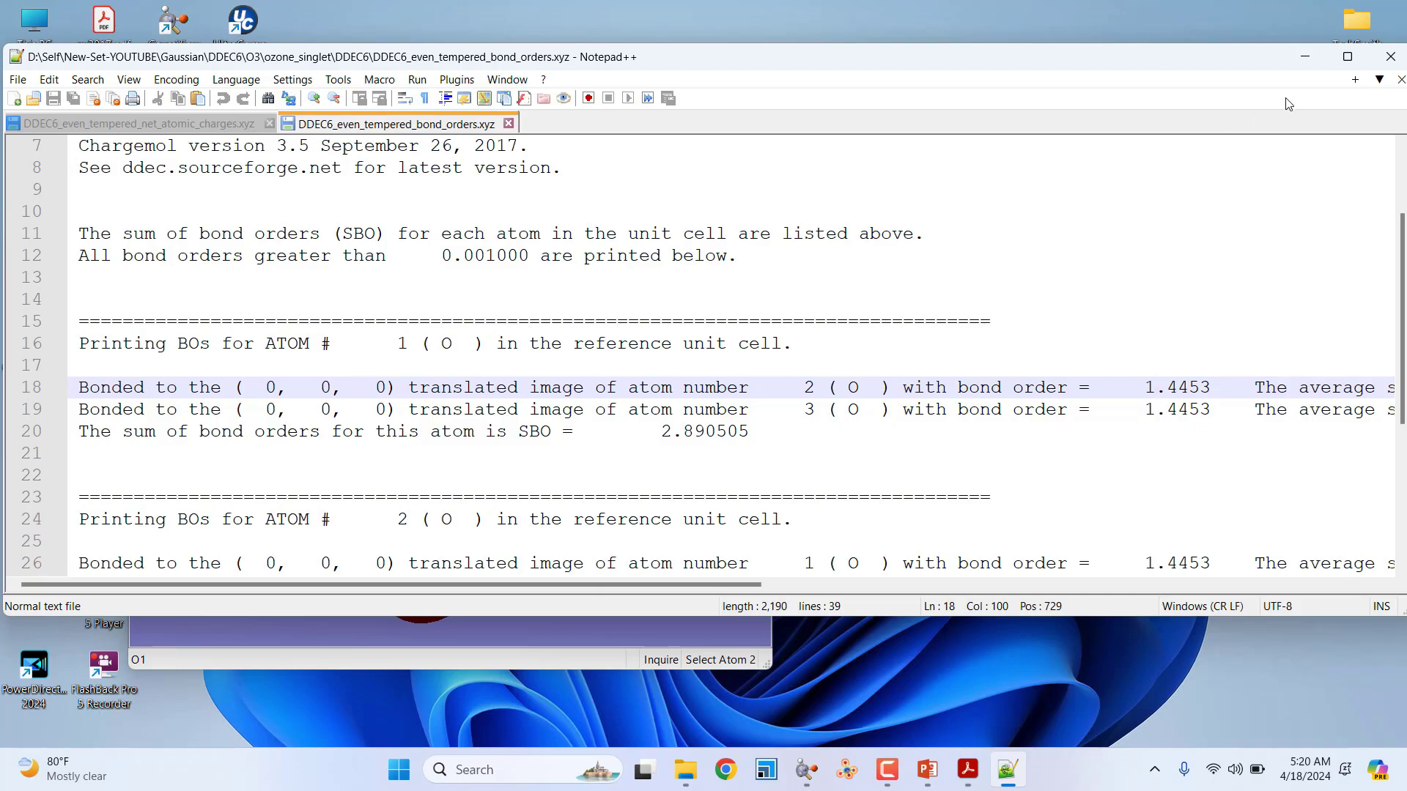
{"action": "left_click", "coordinate": [1303, 63]}
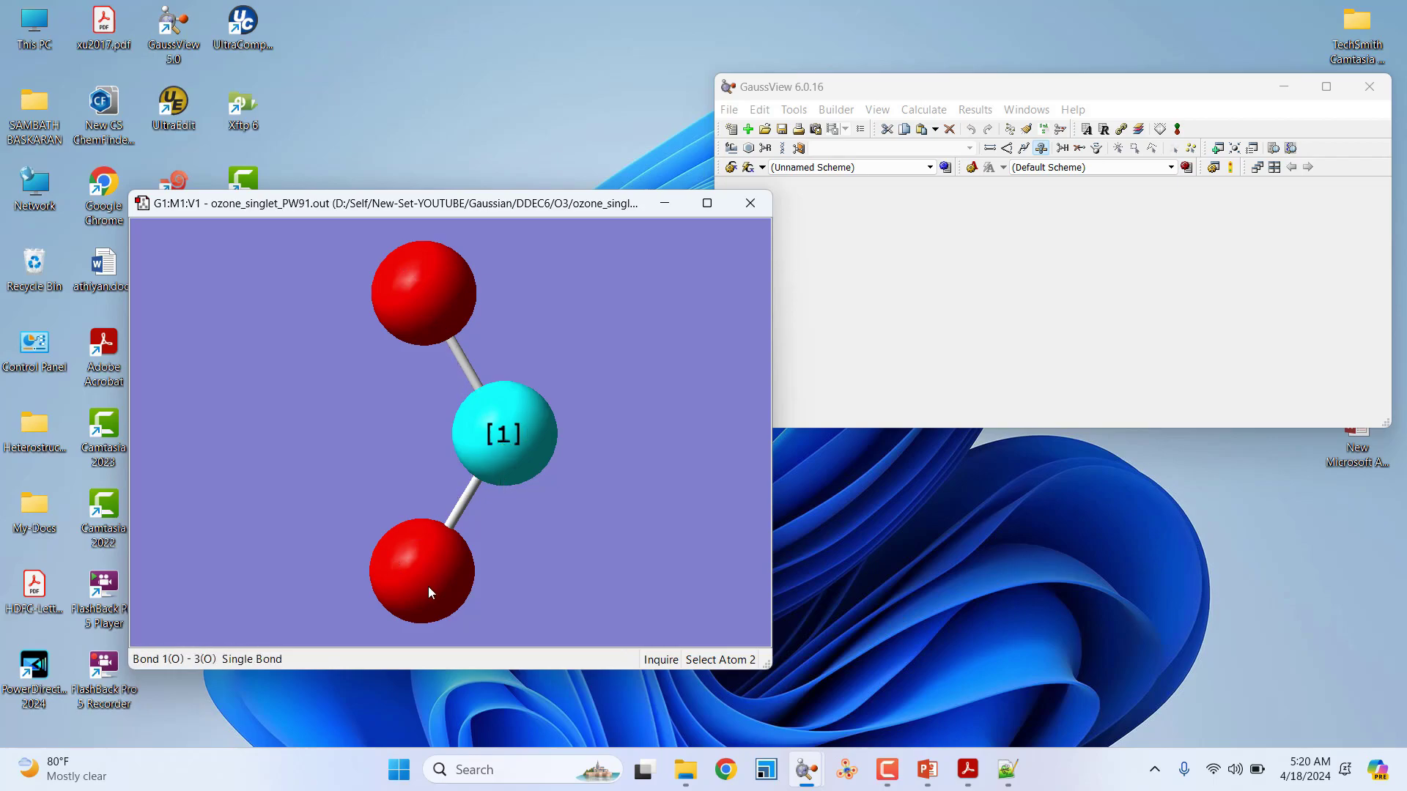
{"action": "left_click", "coordinate": [916, 287]}
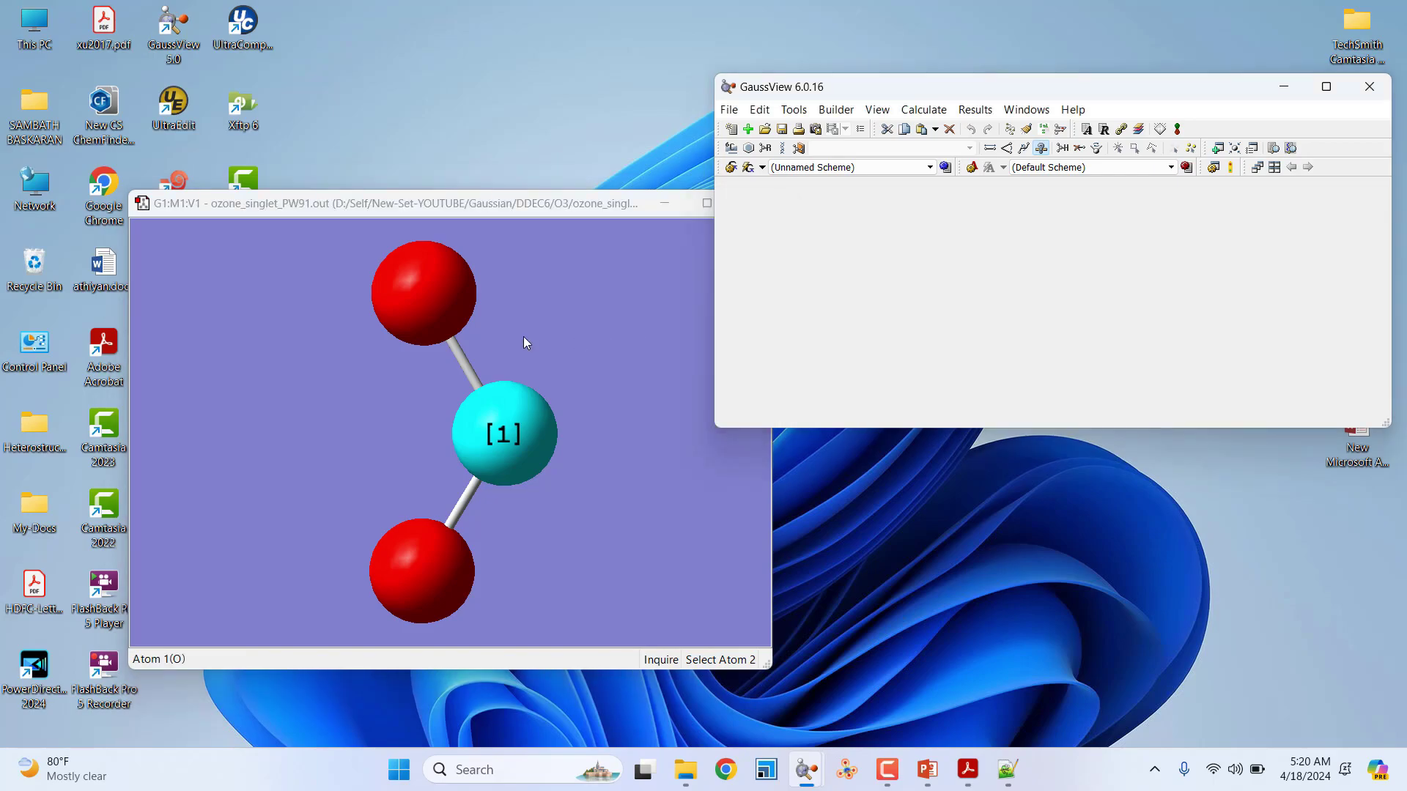
{"action": "left_click", "coordinate": [524, 337]}
Reopen the bond orders file in Notepad++ and examine the atom 2 and atom 3 sections, marking atom 2's bond to atom 1.
{"action": "left_click", "coordinate": [1007, 770]}
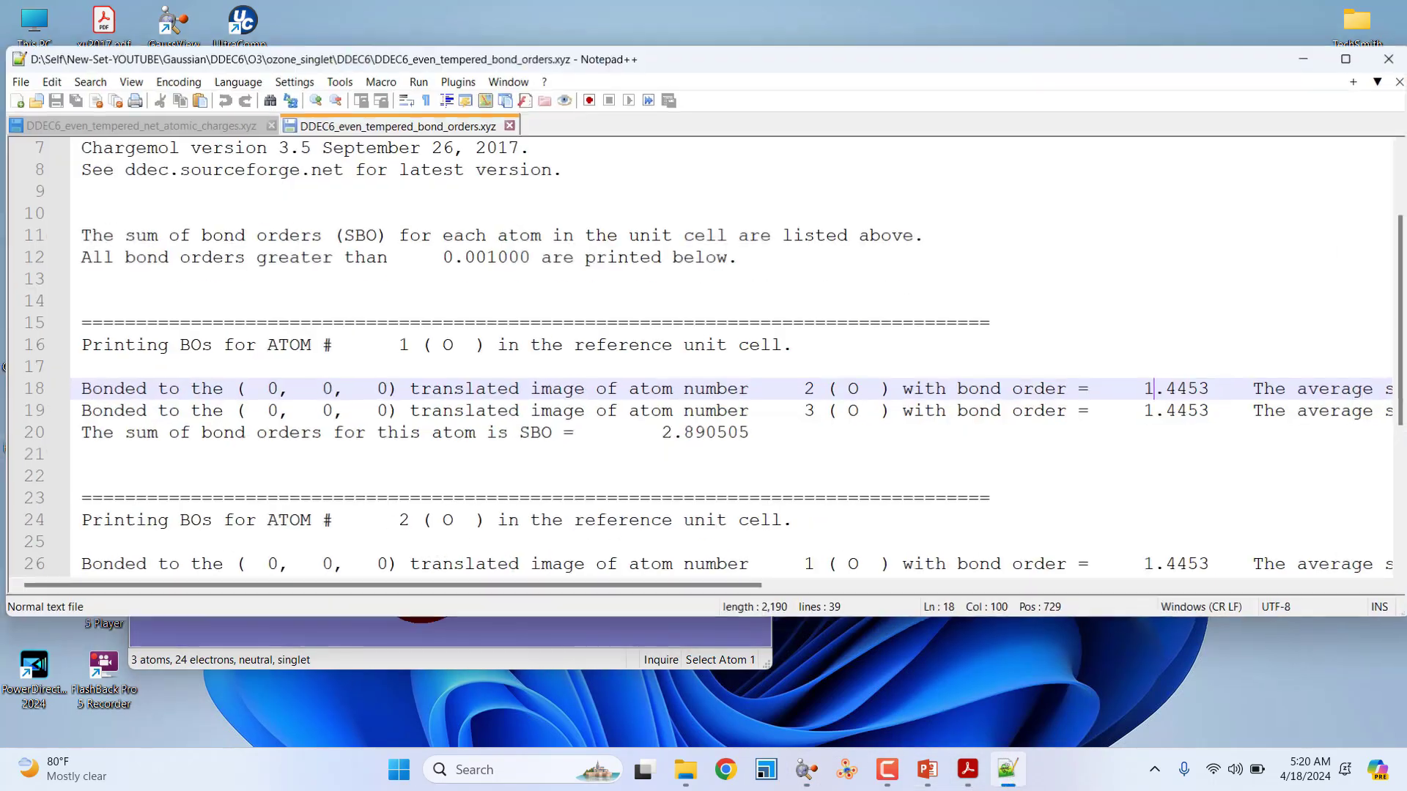
{"action": "scroll", "coordinate": [1125, 369], "scroll_direction": "down", "scroll_amount": 3}
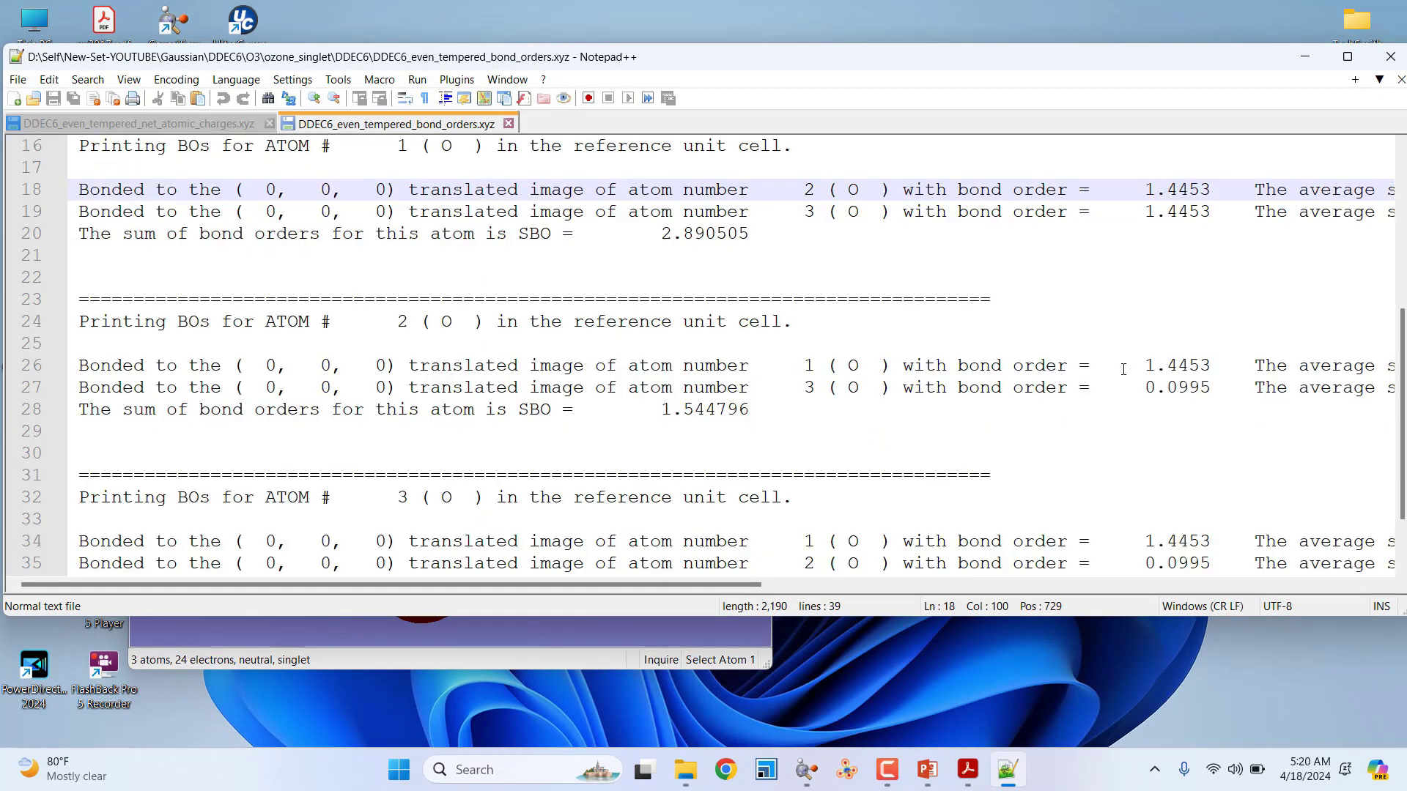
{"action": "scroll", "coordinate": [1123, 368], "scroll_direction": "down", "scroll_amount": 2, "text": "ctrl"}
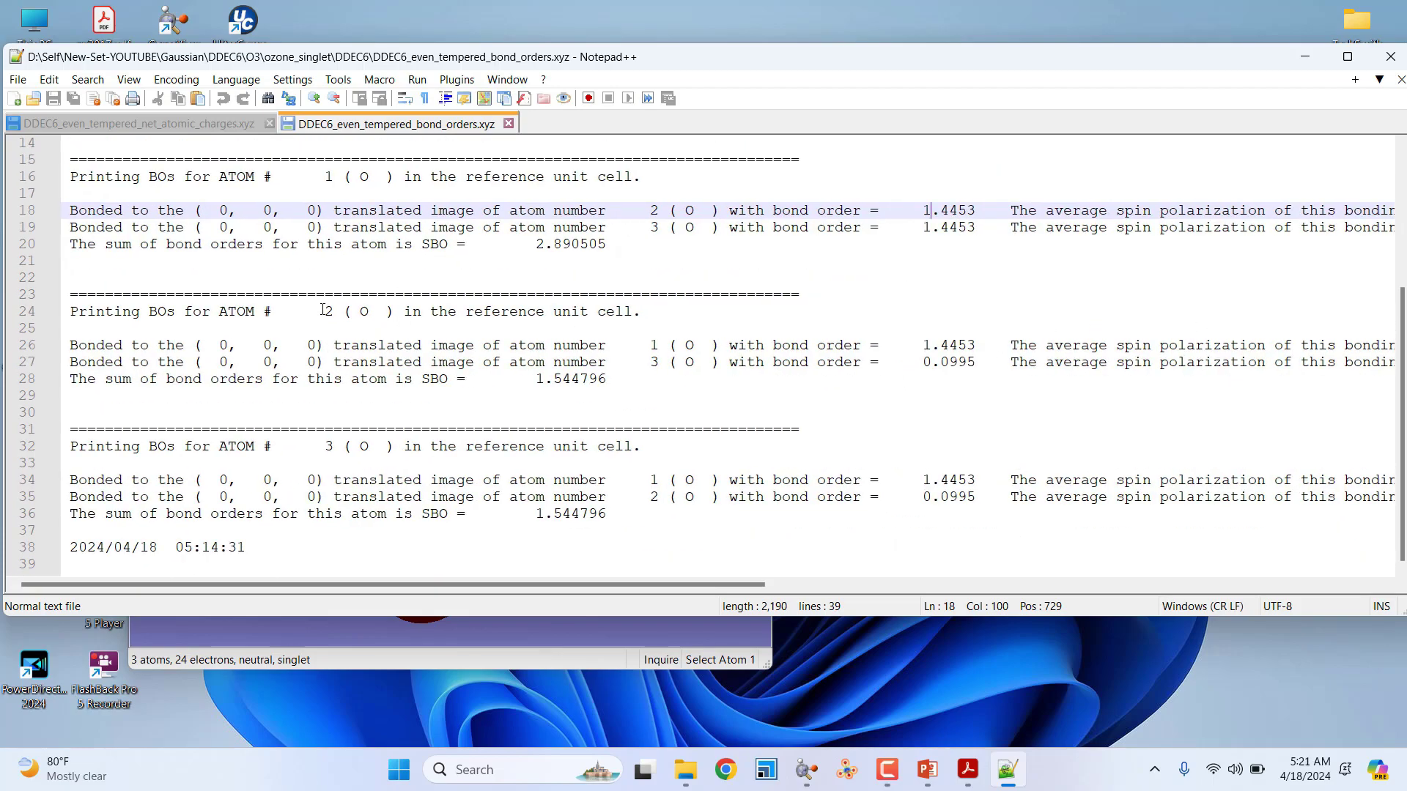
{"action": "scroll", "coordinate": [944, 423], "scroll_direction": "up", "scroll_amount": 1, "text": "ctrl"}
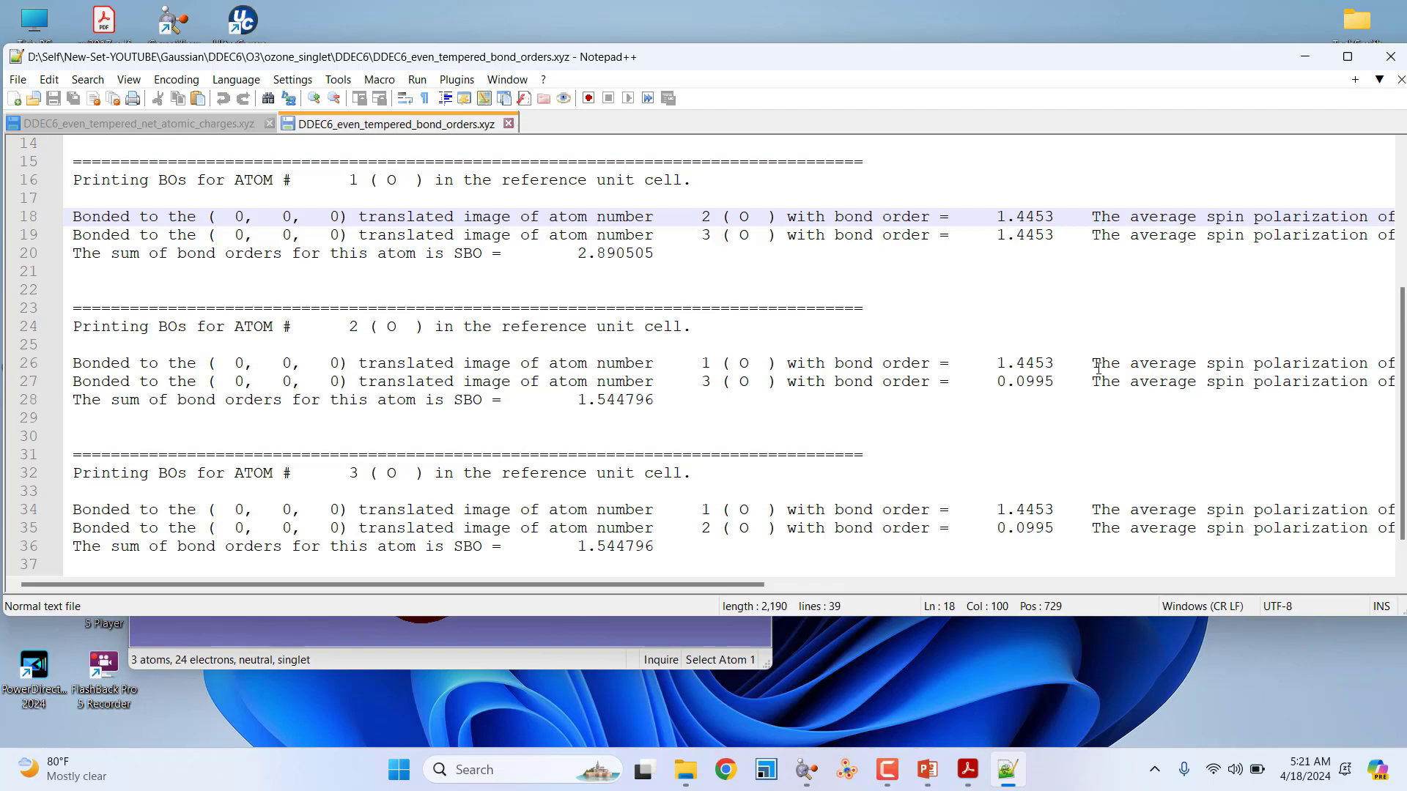
{"action": "scroll", "coordinate": [1089, 372], "scroll_direction": "up", "scroll_amount": 1, "text": "ctrl"}
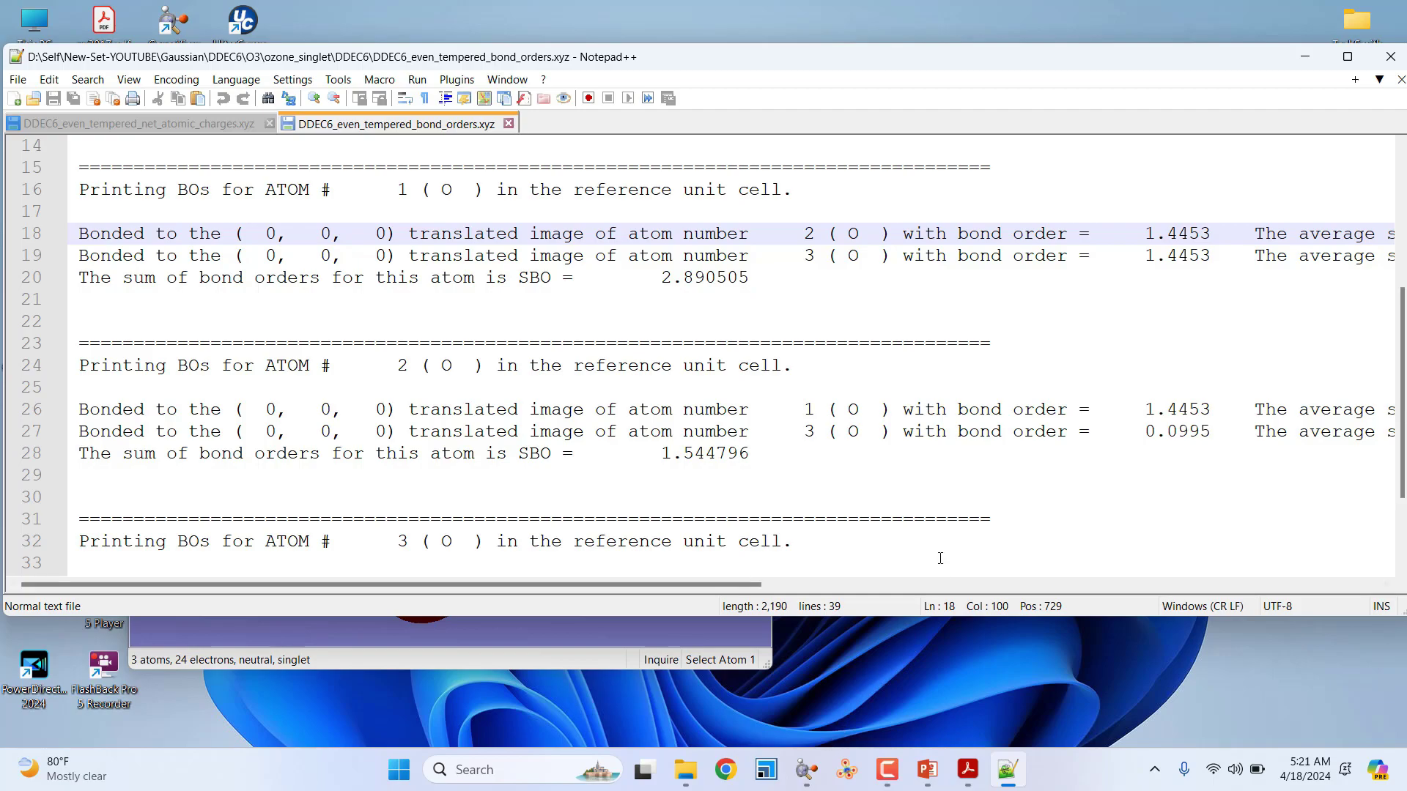
{"action": "left_click", "coordinate": [814, 413]}
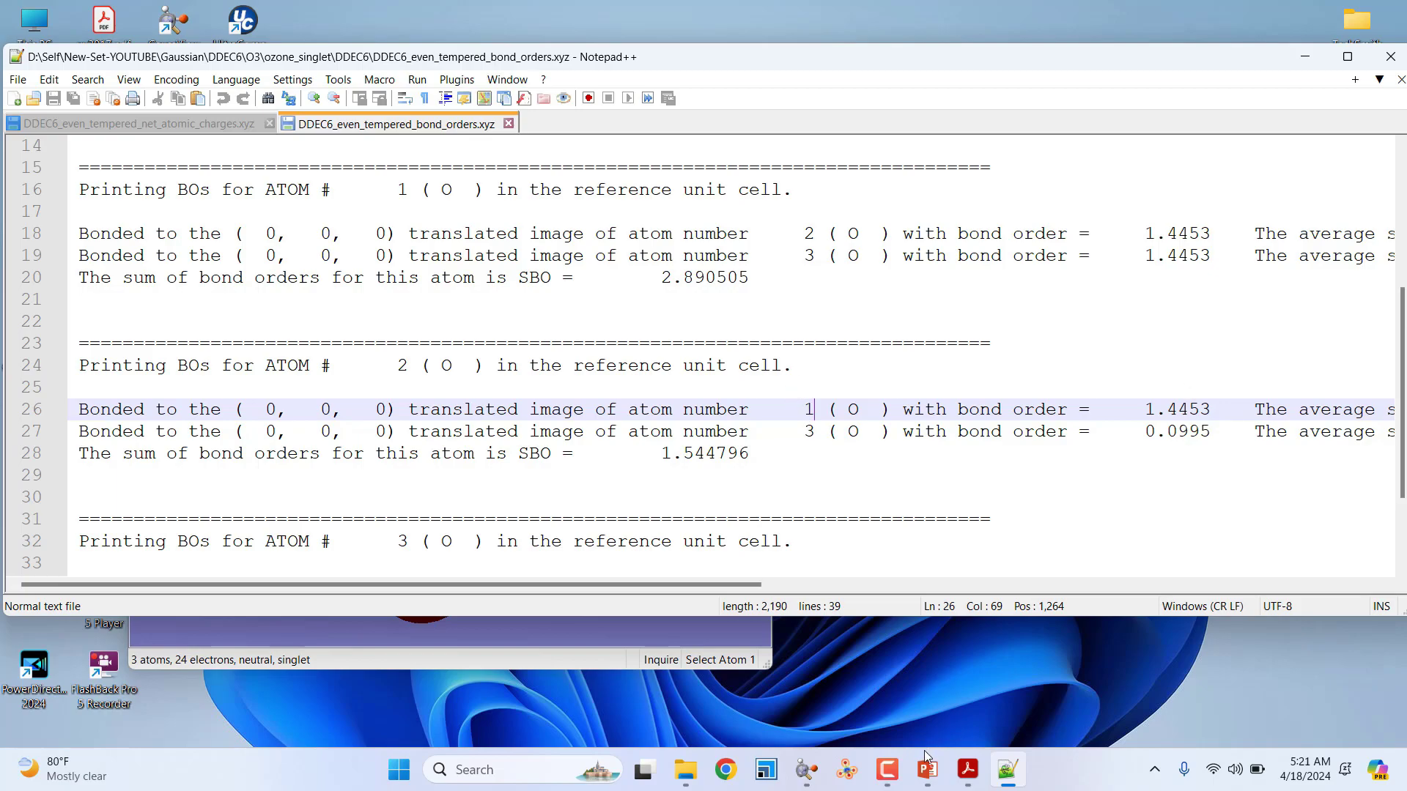
Switch to the GaussView ozone molecule and identify the two terminal oxygens as atoms 2 and 3, leaving atom 3 selected.
{"action": "mouse_move", "coordinate": [810, 778]}
{"action": "left_click", "coordinate": [905, 678]}
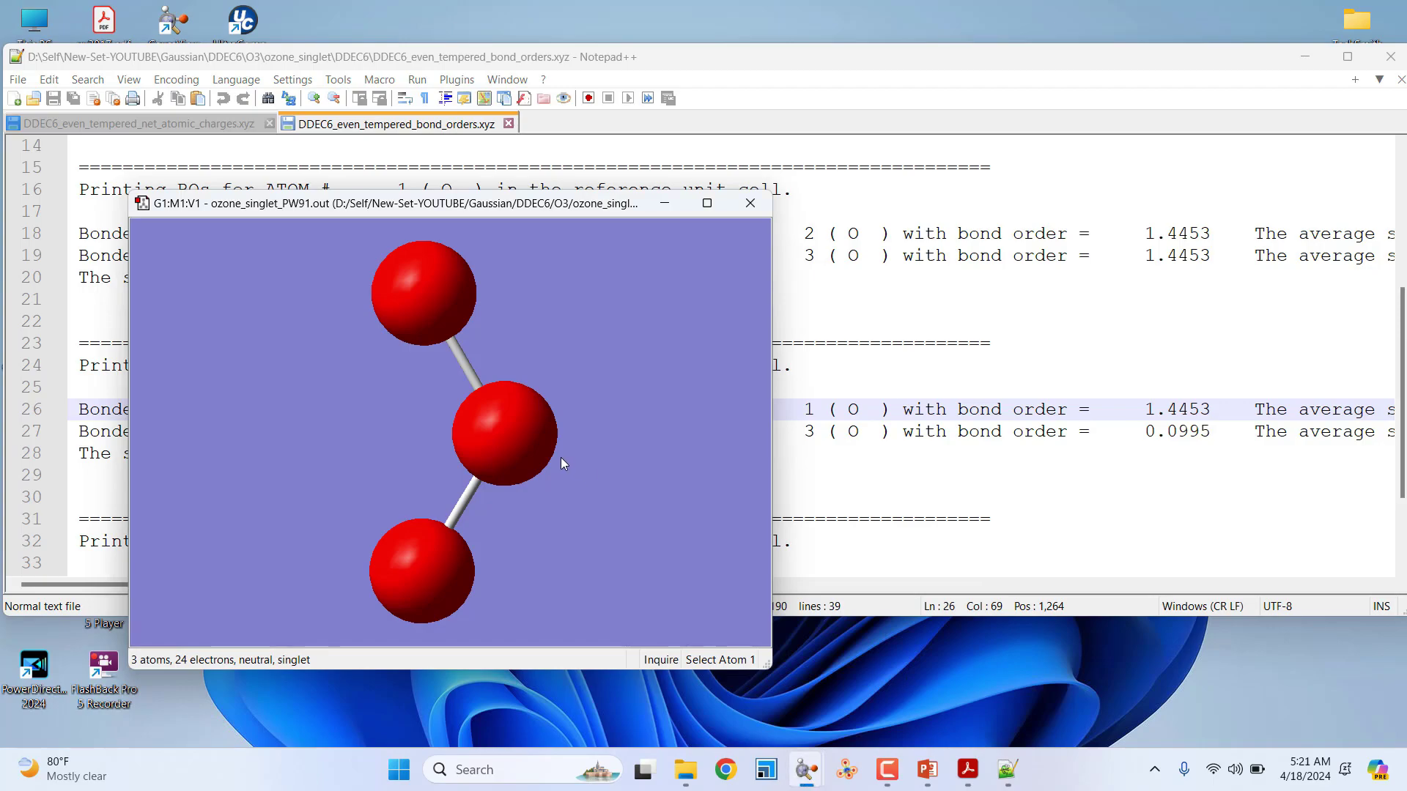
{"action": "left_click", "coordinate": [429, 293]}
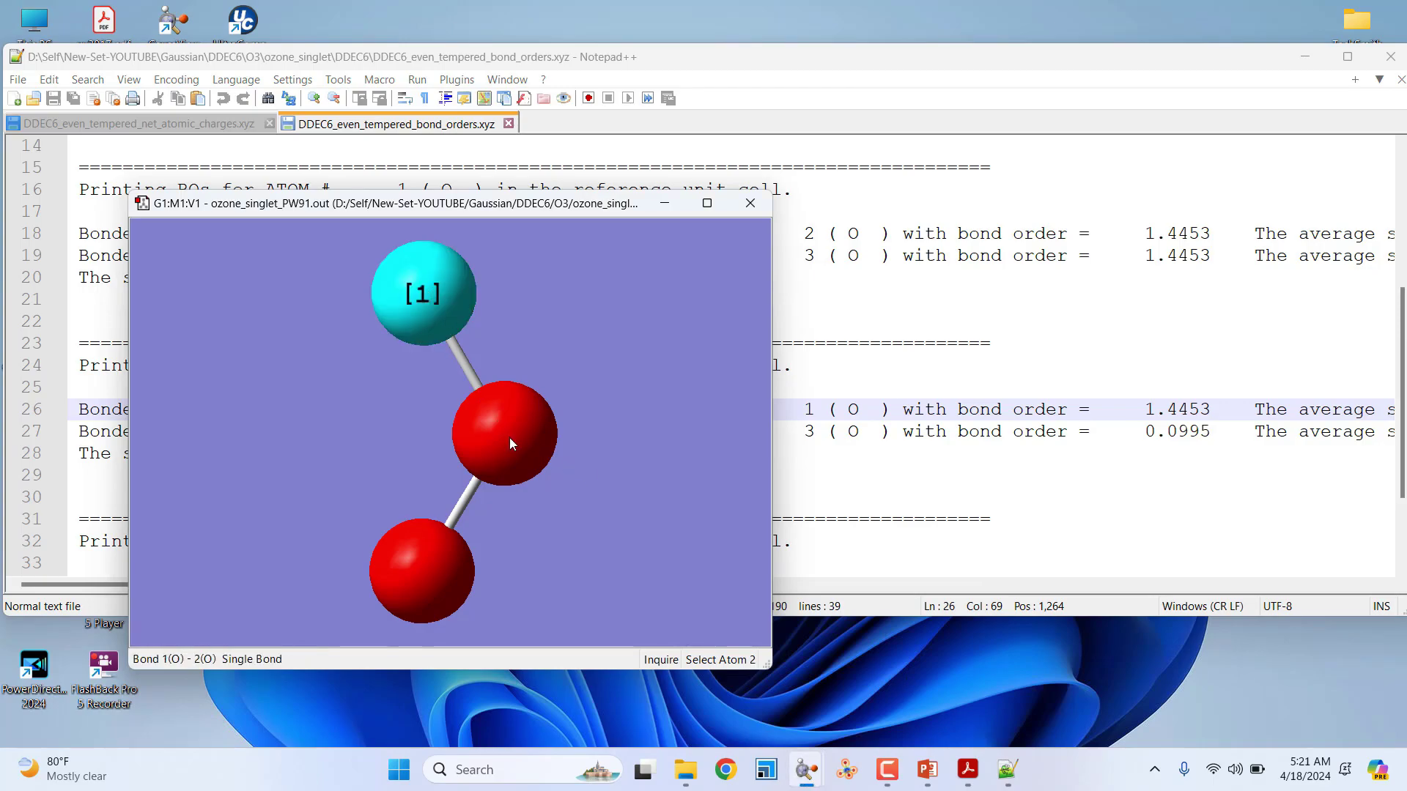
{"action": "left_click", "coordinate": [438, 297]}
{"action": "left_click", "coordinate": [426, 290]}
{"action": "left_click", "coordinate": [427, 578]}
{"action": "left_click", "coordinate": [428, 578]}
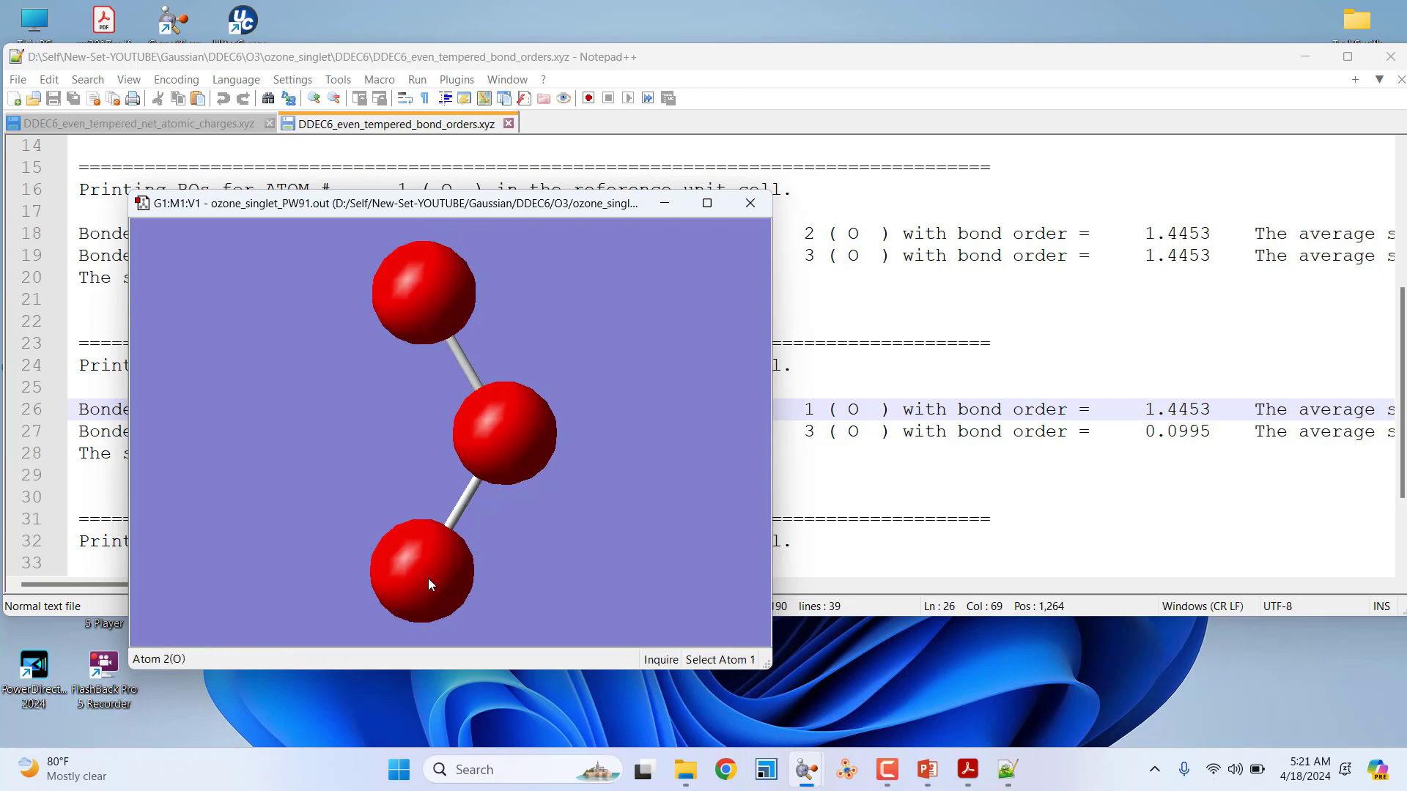
{"action": "left_click", "coordinate": [428, 578]}
{"action": "left_click", "coordinate": [465, 579]}
{"action": "left_click", "coordinate": [437, 570]}
{"action": "left_click", "coordinate": [436, 570]}
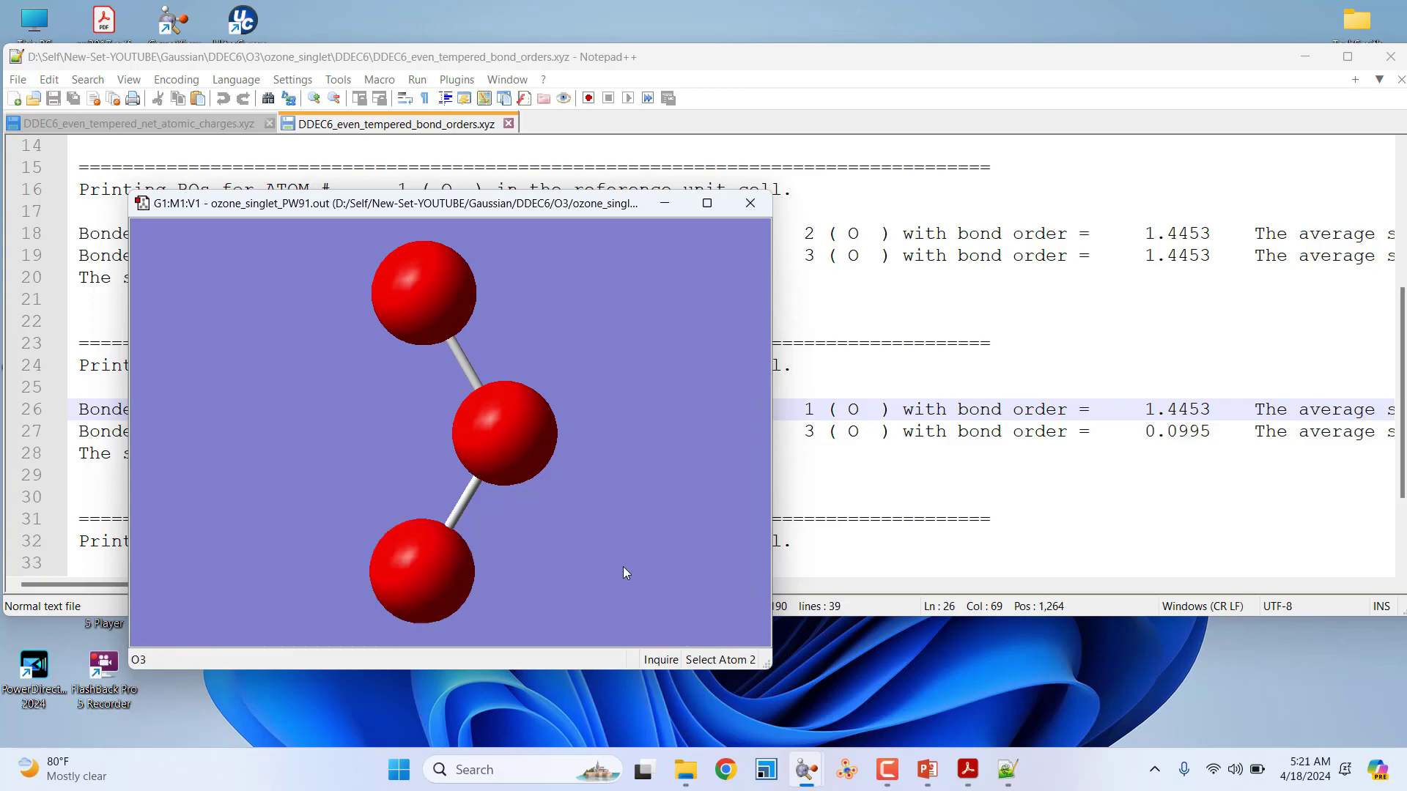
{"action": "left_click", "coordinate": [425, 578]}
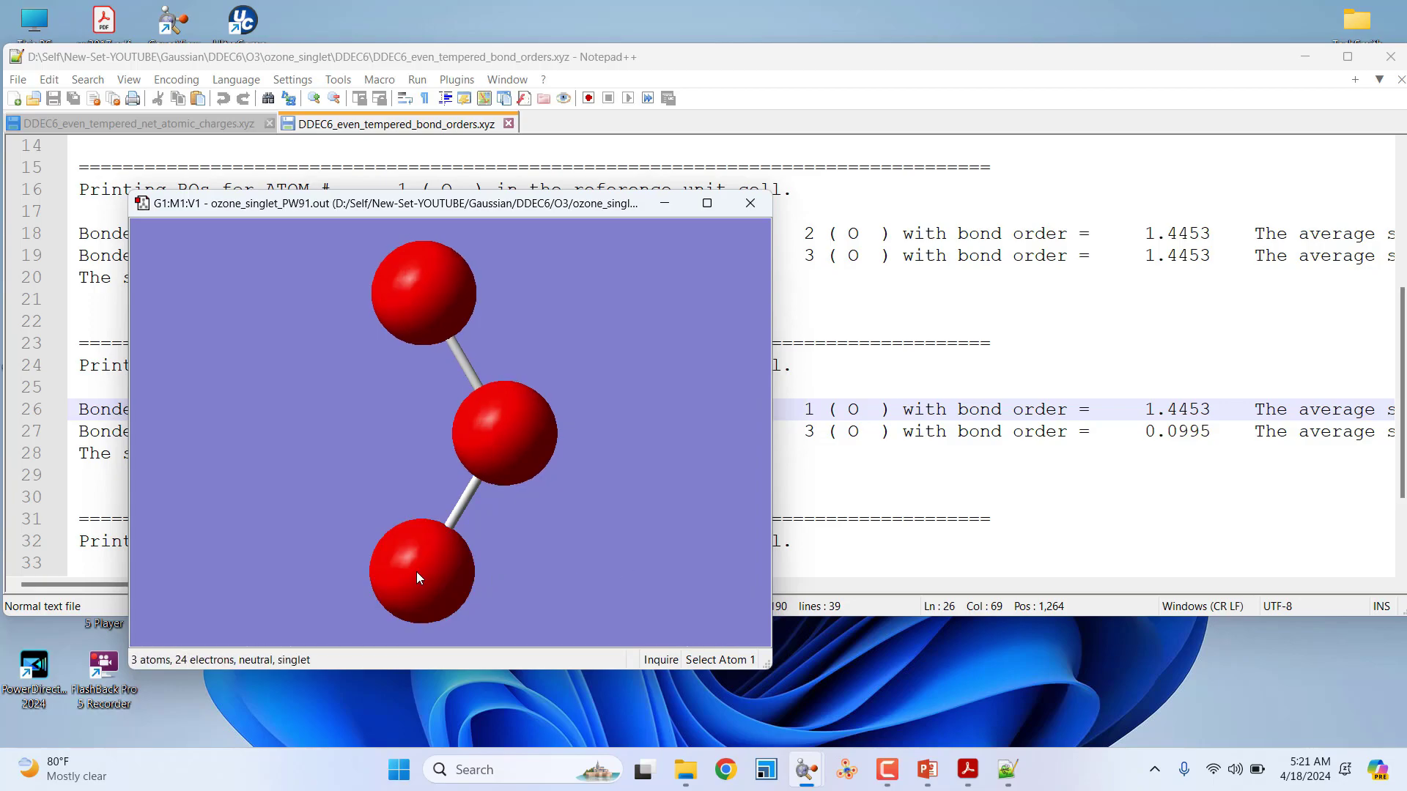
{"action": "left_click", "coordinate": [418, 576]}
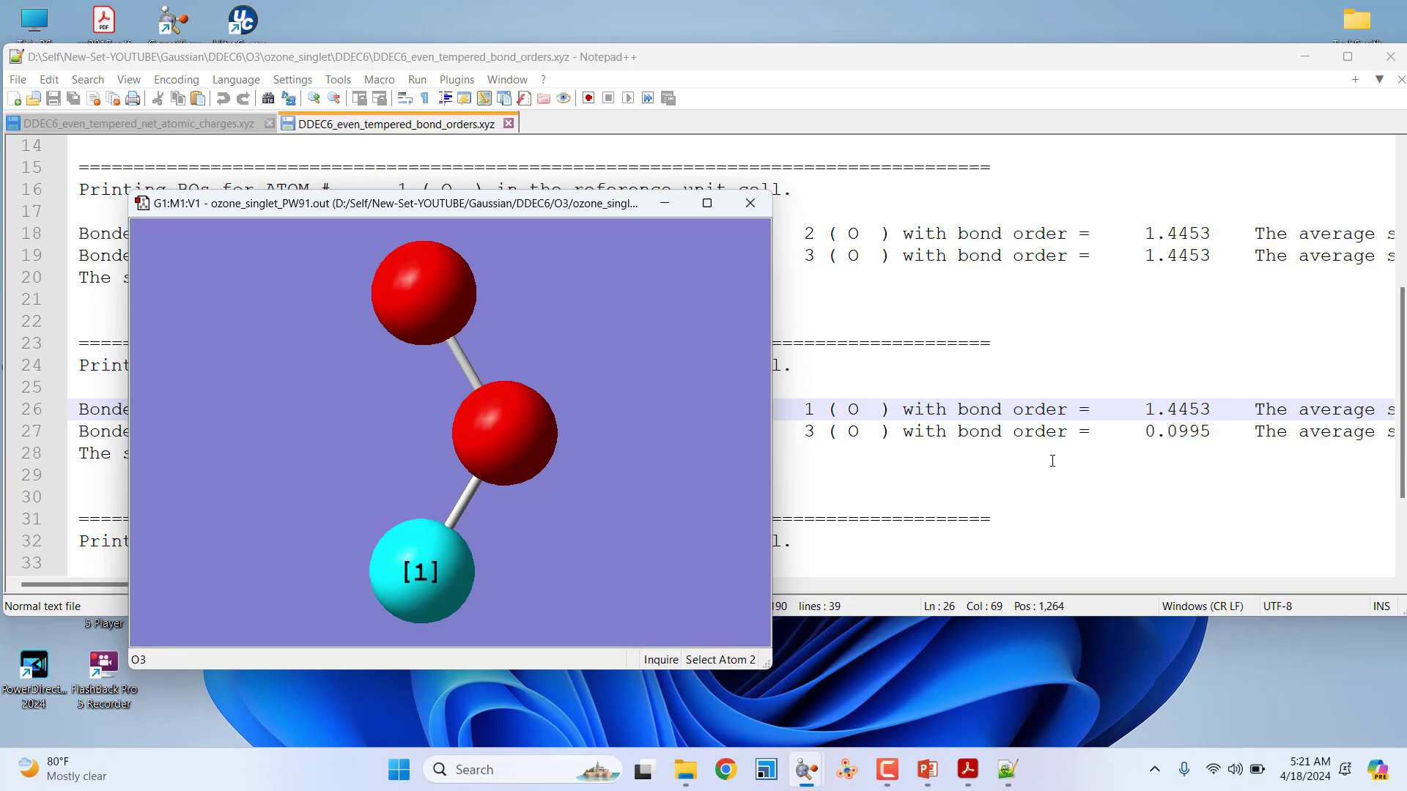
Return to the bond orders file and review the sums of bond orders for all three oxygen atoms.
{"action": "left_click", "coordinate": [805, 453]}
{"action": "scroll", "coordinate": [558, 362], "scroll_direction": "down", "scroll_amount": 2}
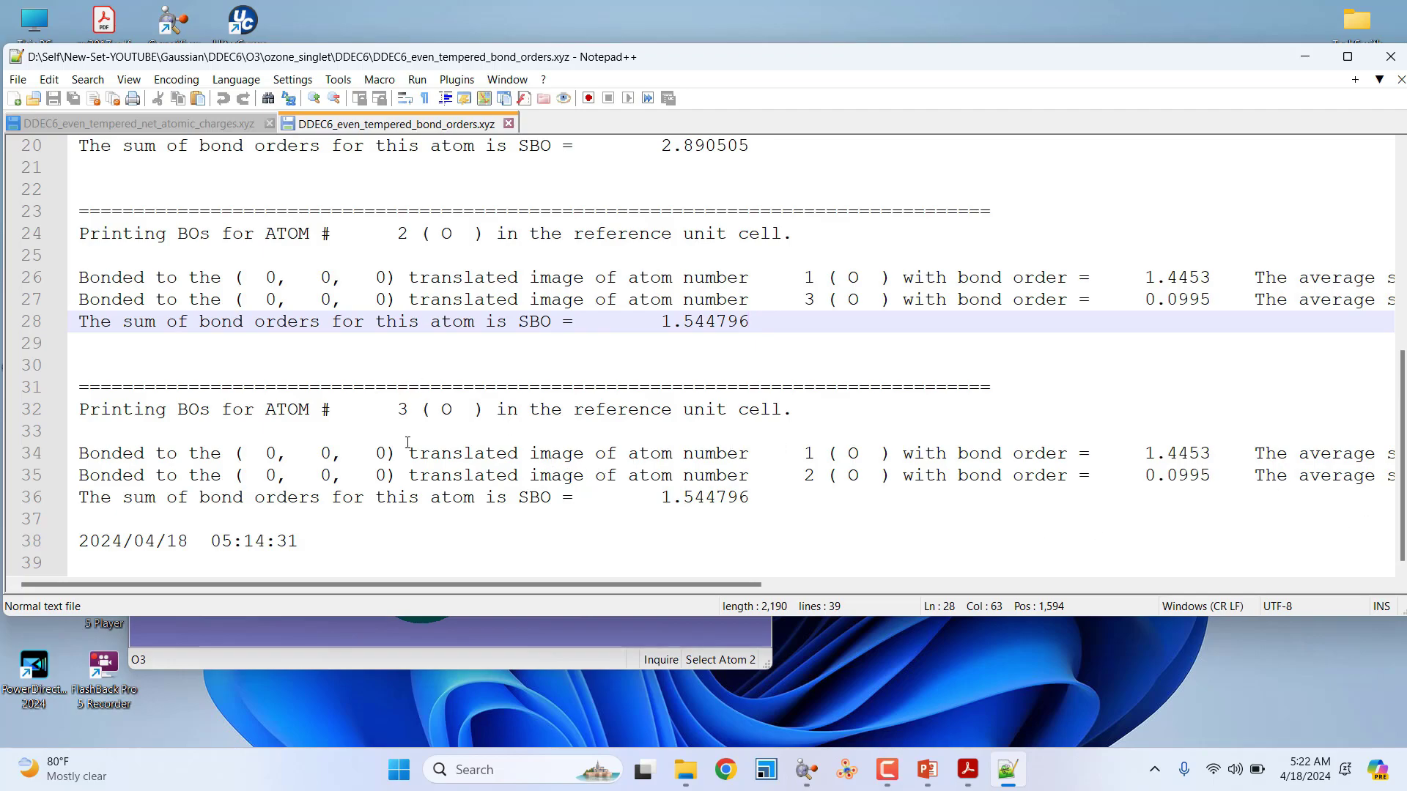
{"action": "scroll", "coordinate": [701, 504], "scroll_direction": "up", "scroll_amount": 1}
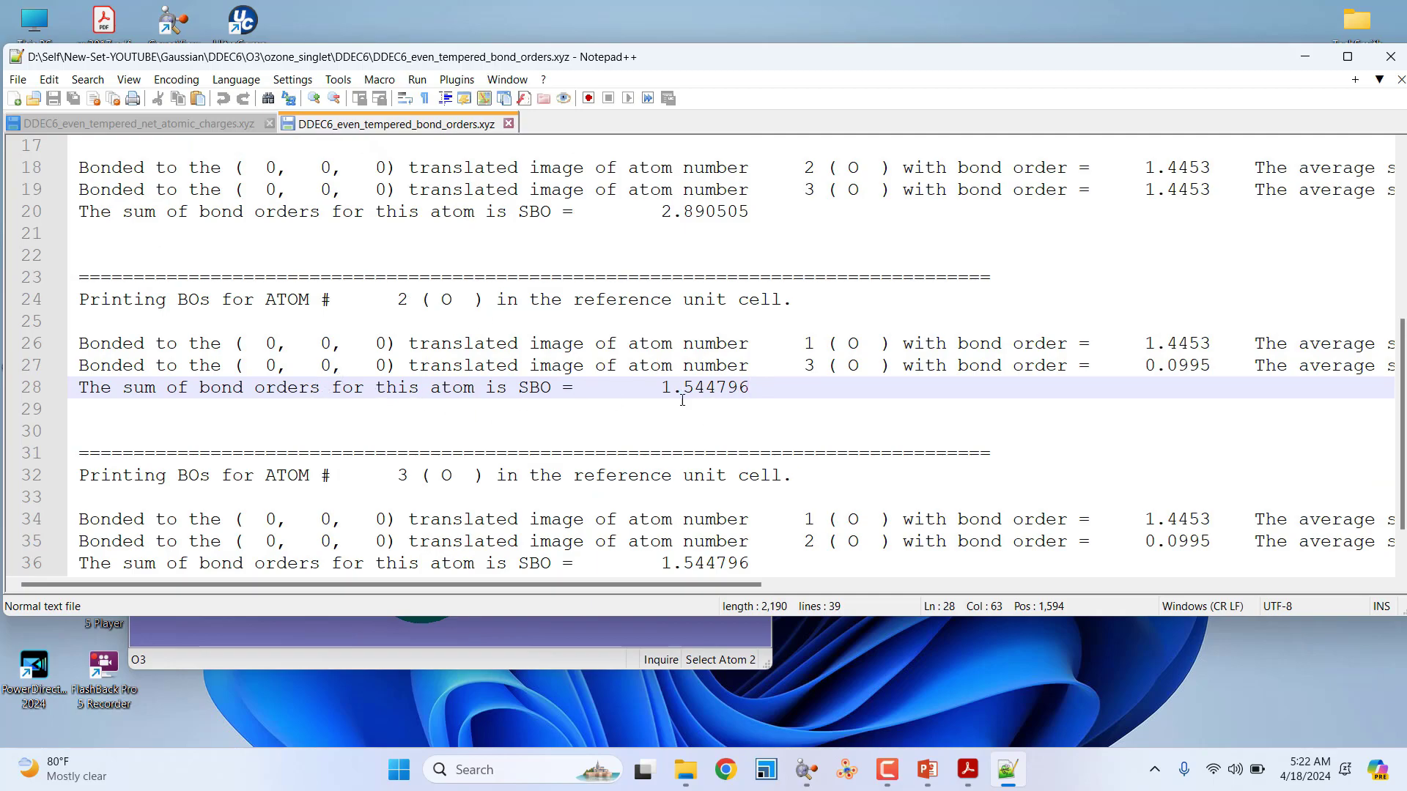
{"action": "scroll", "coordinate": [700, 408], "scroll_direction": "up", "scroll_amount": 3}
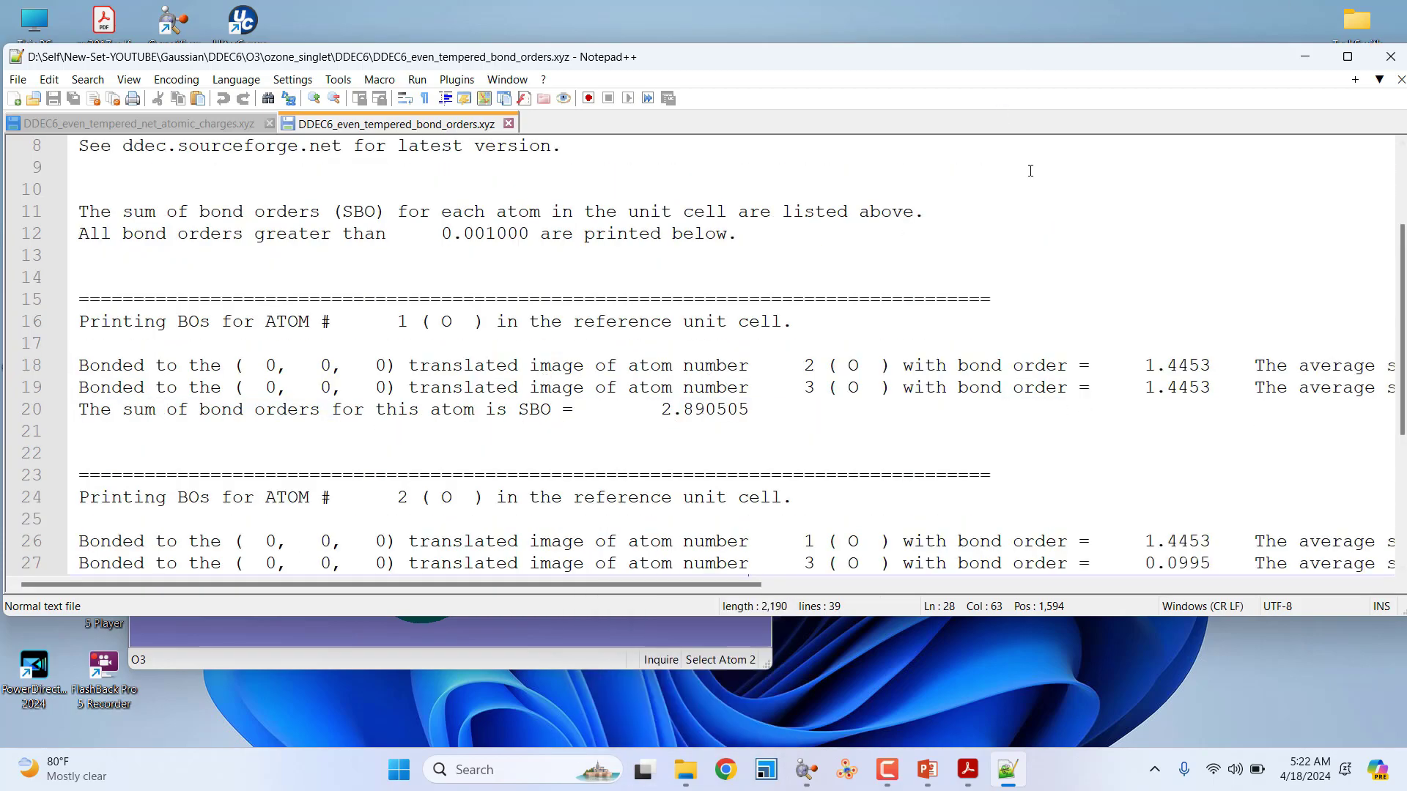
Minimize Notepad++, switch to File Explorer, and go up from the DDEC6 folder to the ozone_singlet folder.
{"action": "left_click", "coordinate": [1309, 65]}
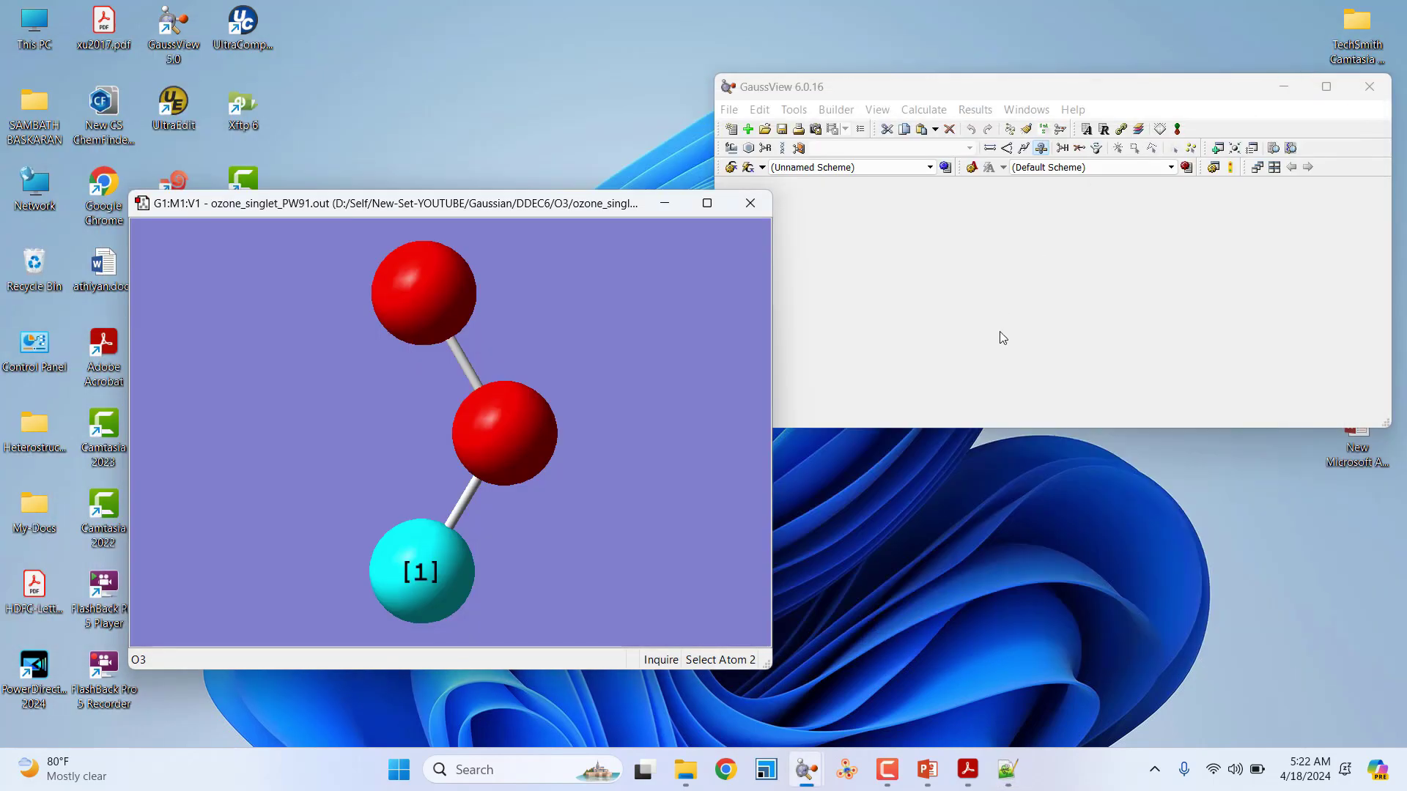
{"action": "left_click", "coordinate": [992, 203]}
{"action": "left_click", "coordinate": [686, 769]}
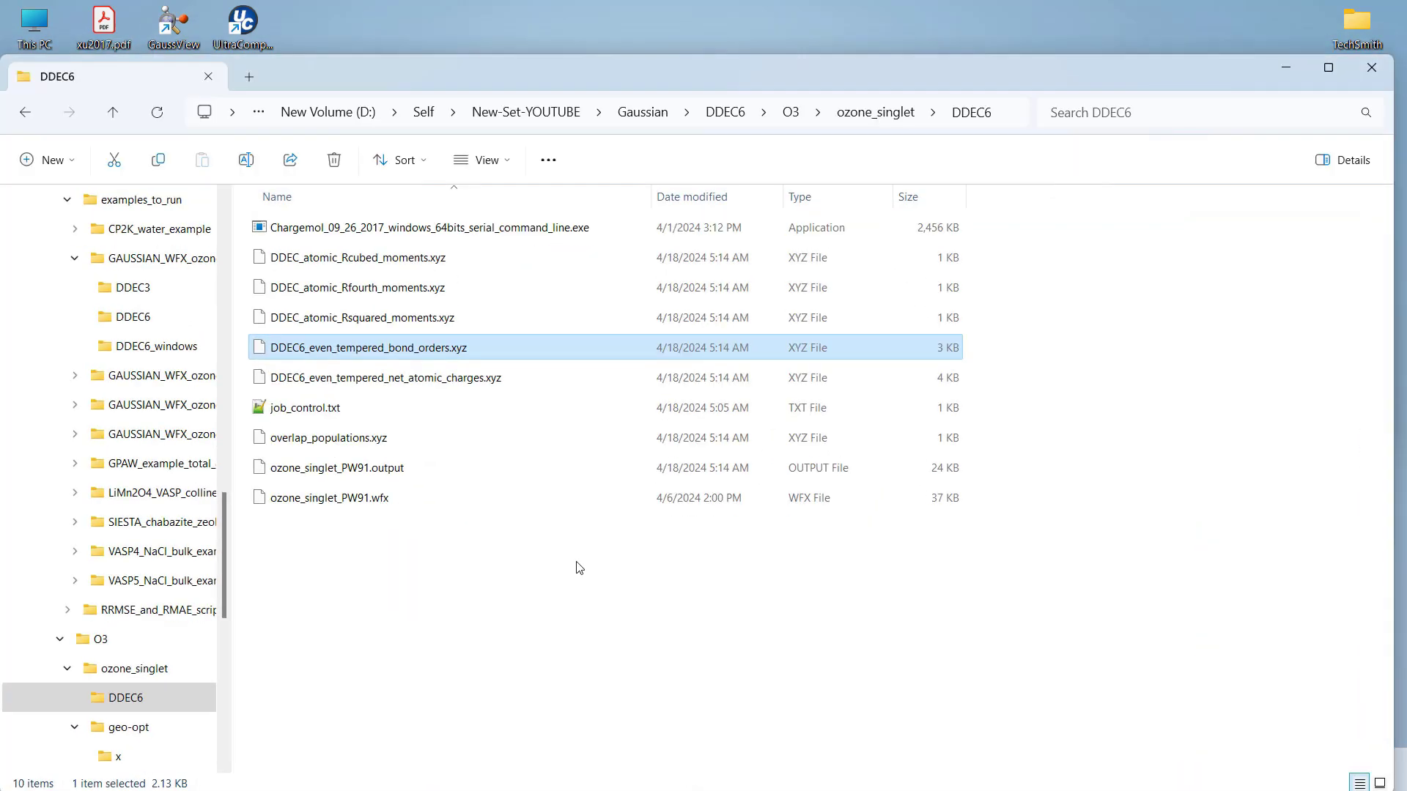
{"action": "left_click", "coordinate": [116, 110]}
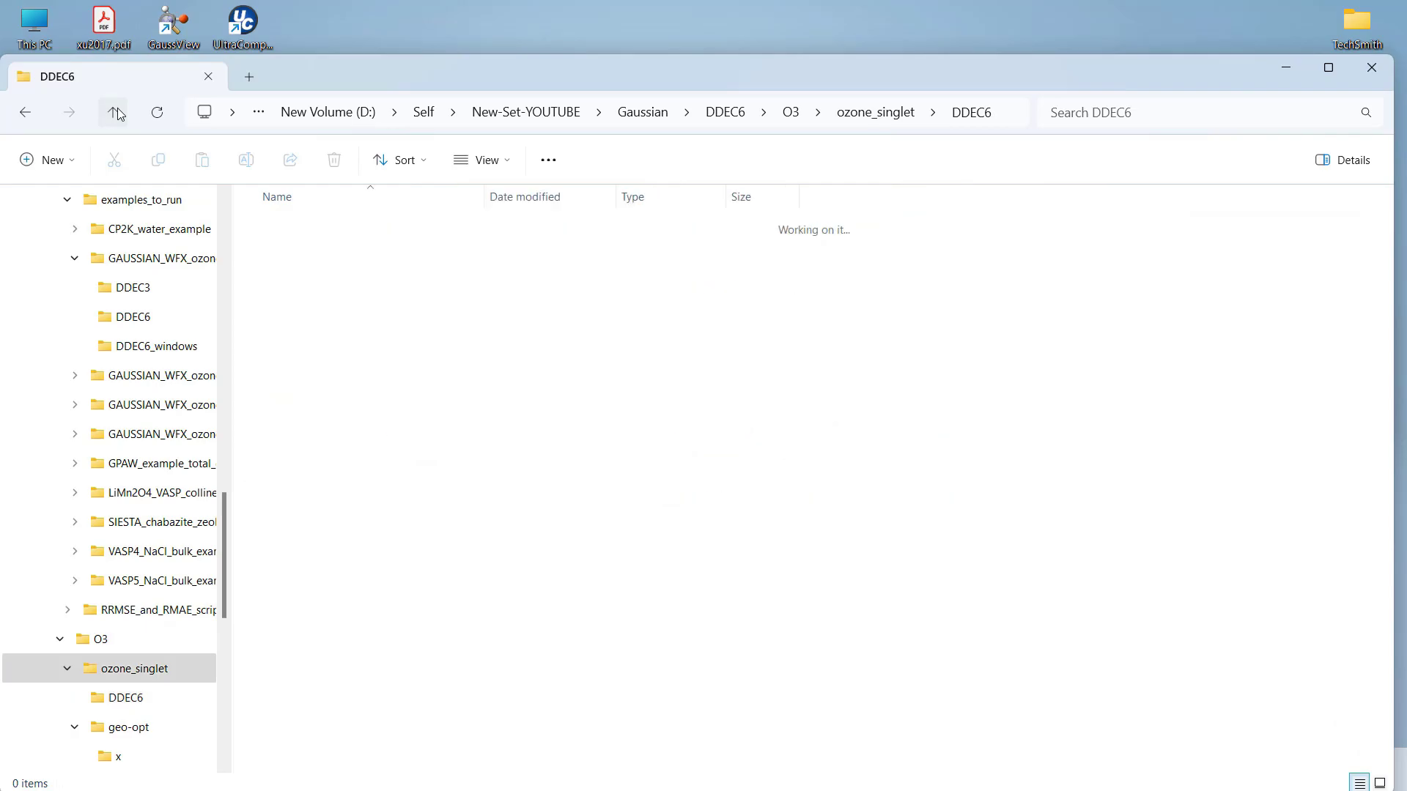
Navigate to the DDEC6_windows folder of GAUSSIAN_WFX_ozone_singlet_PW91_example, inside examples_to_run in chargemol_09_26_2017.
{"action": "left_click", "coordinate": [115, 110]}
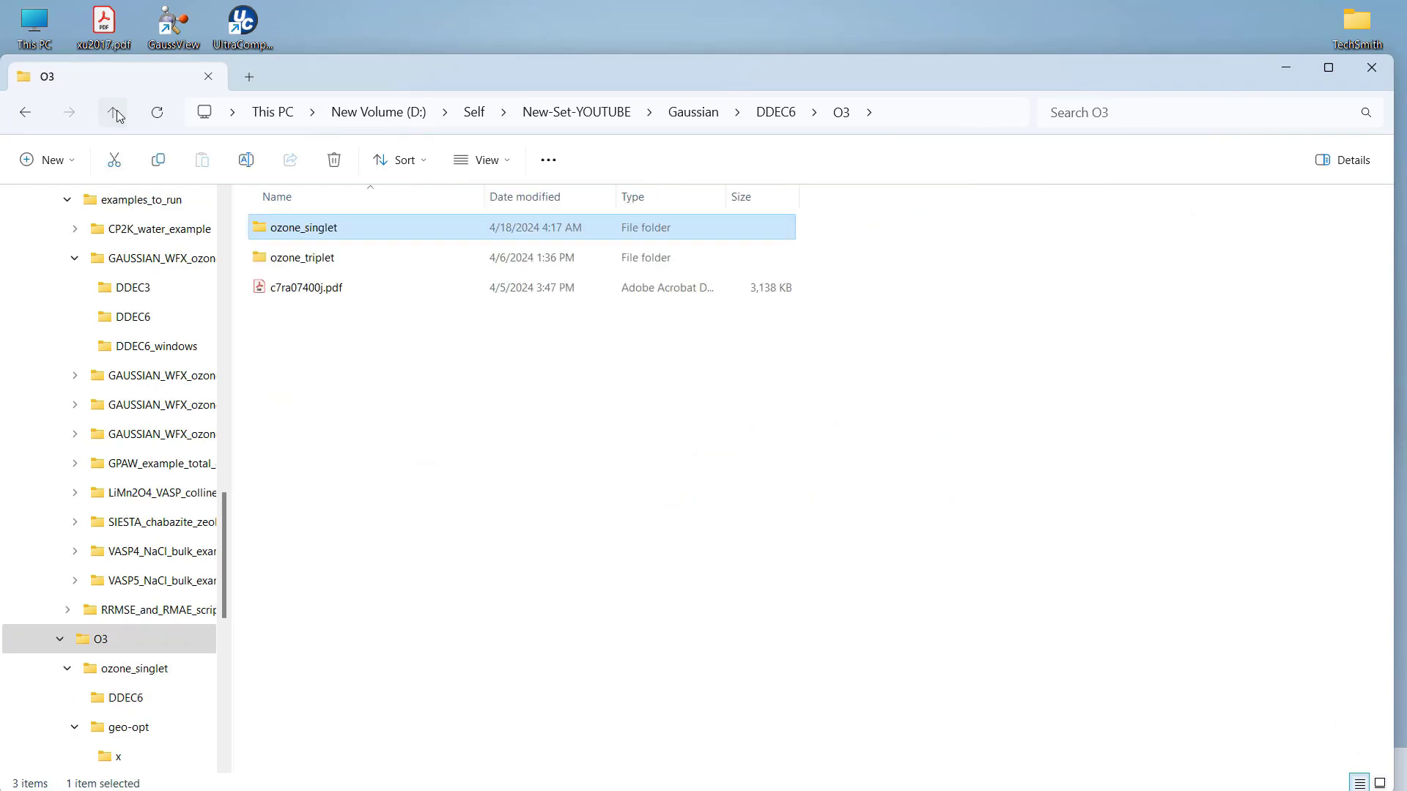
{"action": "left_click", "coordinate": [115, 110]}
{"action": "left_click", "coordinate": [115, 110]}
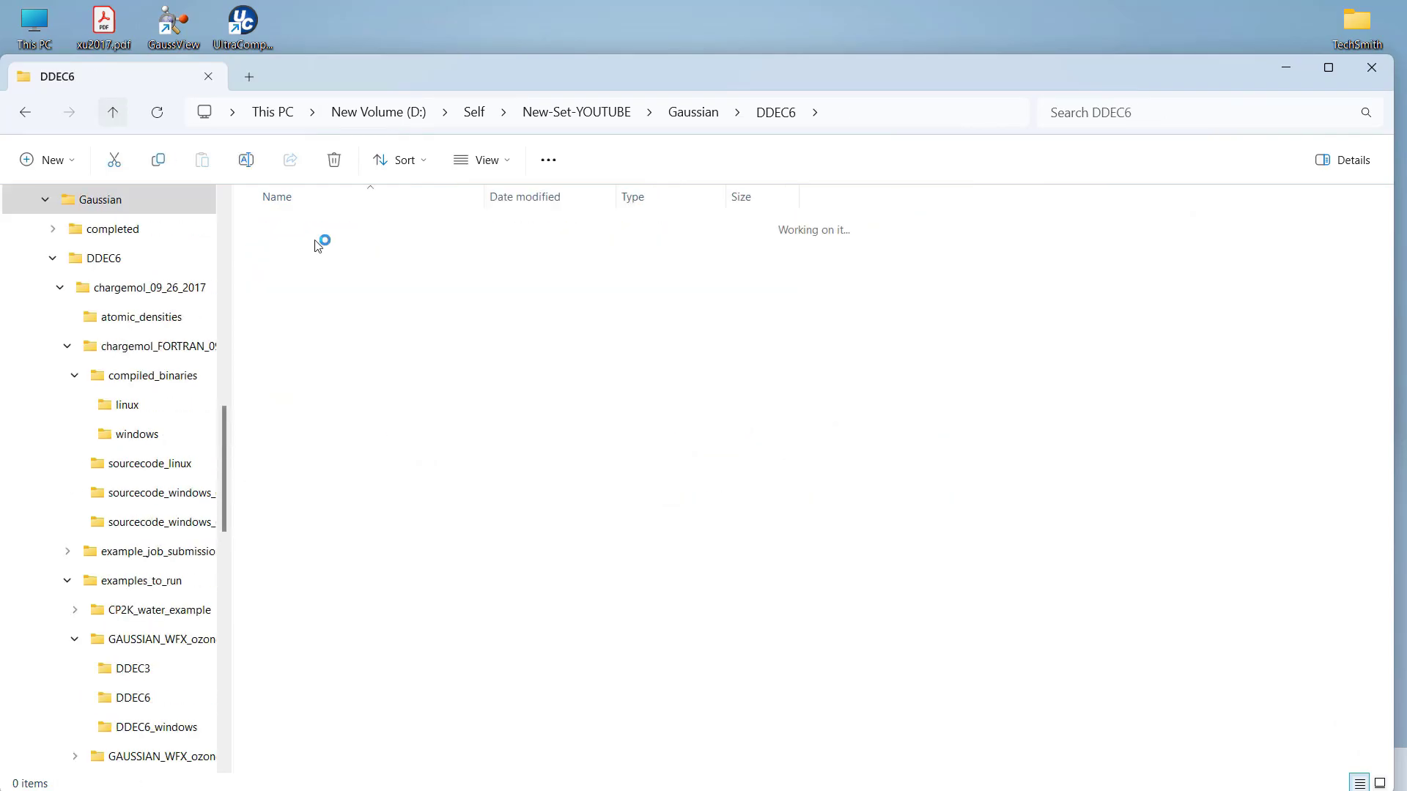
{"action": "double_click", "coordinate": [299, 260]}
{"action": "double_click", "coordinate": [304, 233]}
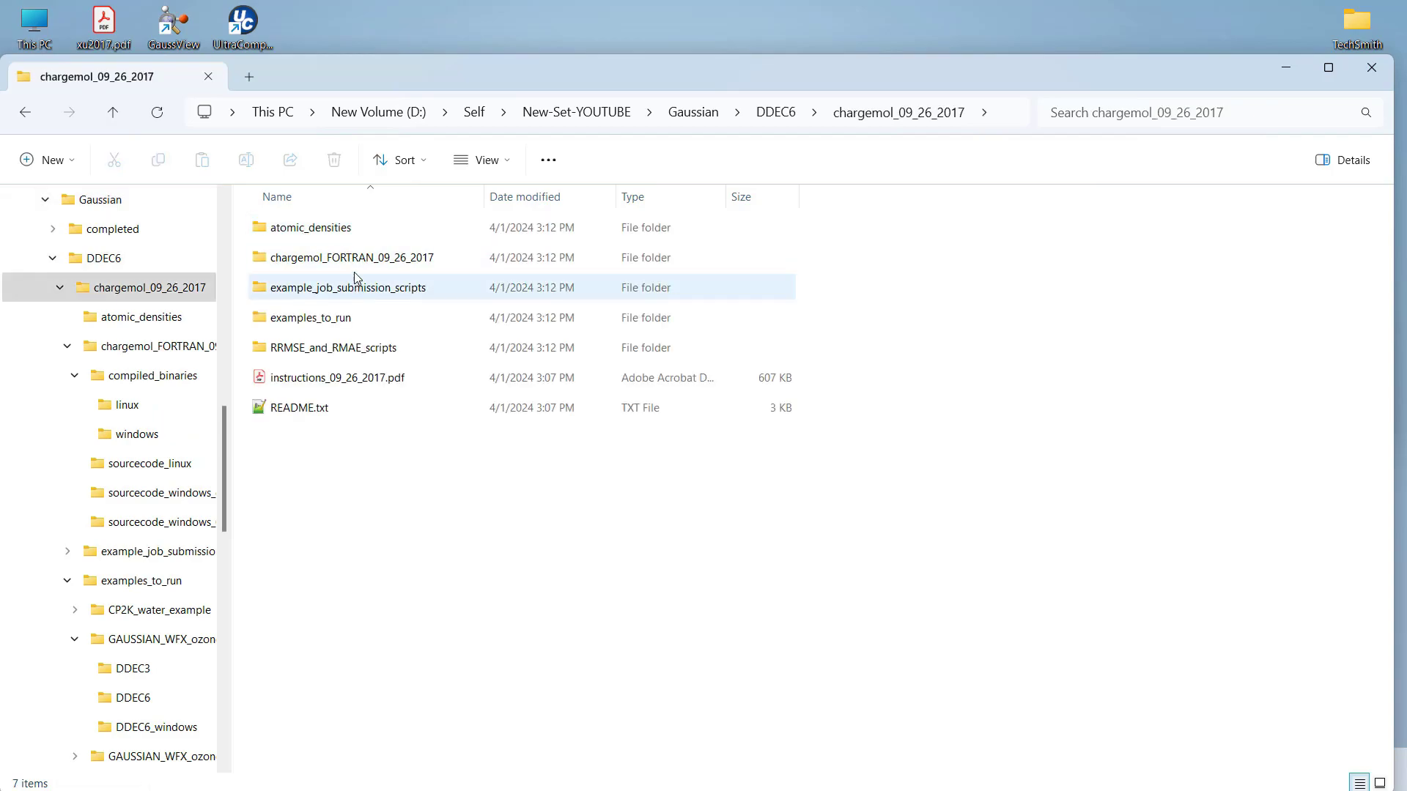
{"action": "double_click", "coordinate": [333, 319]}
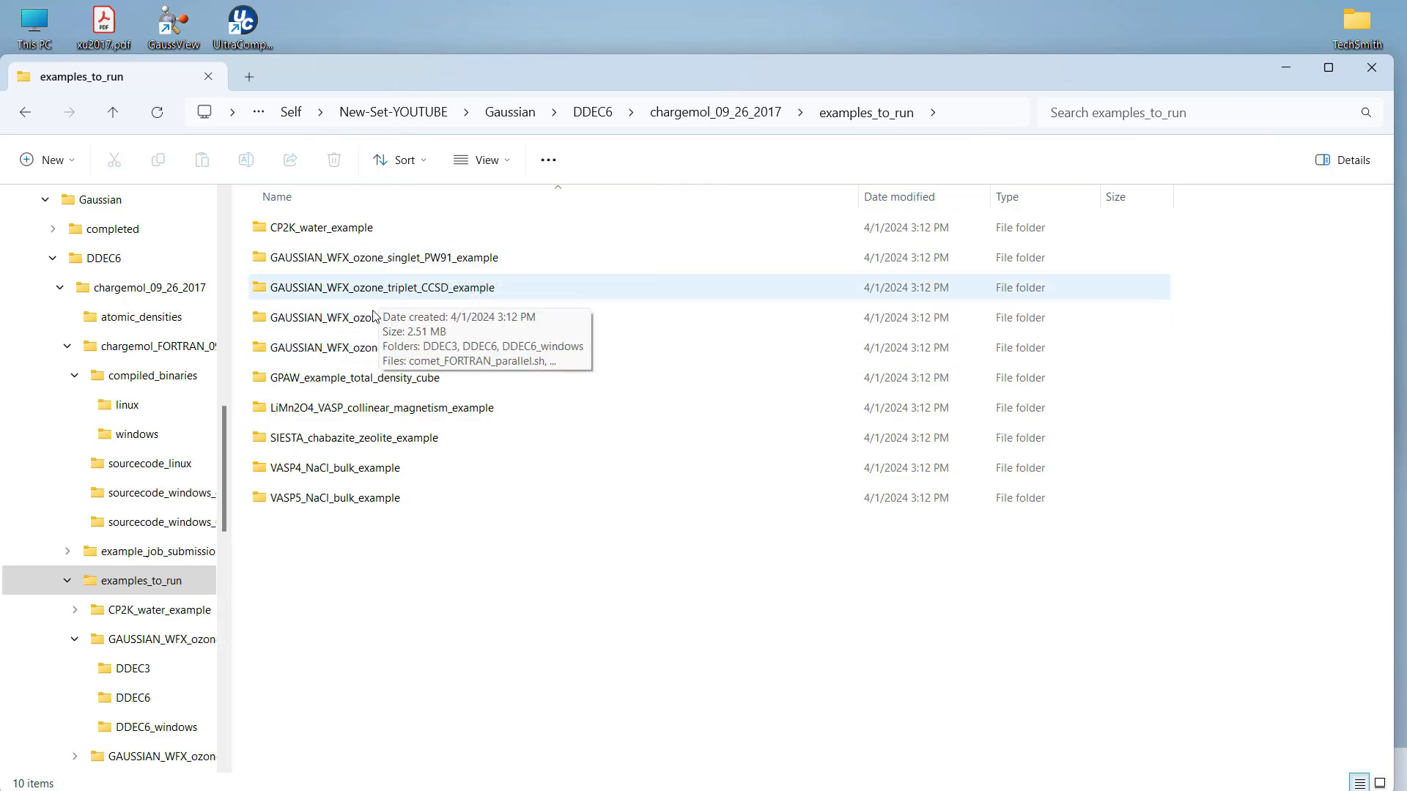
{"action": "double_click", "coordinate": [387, 268]}
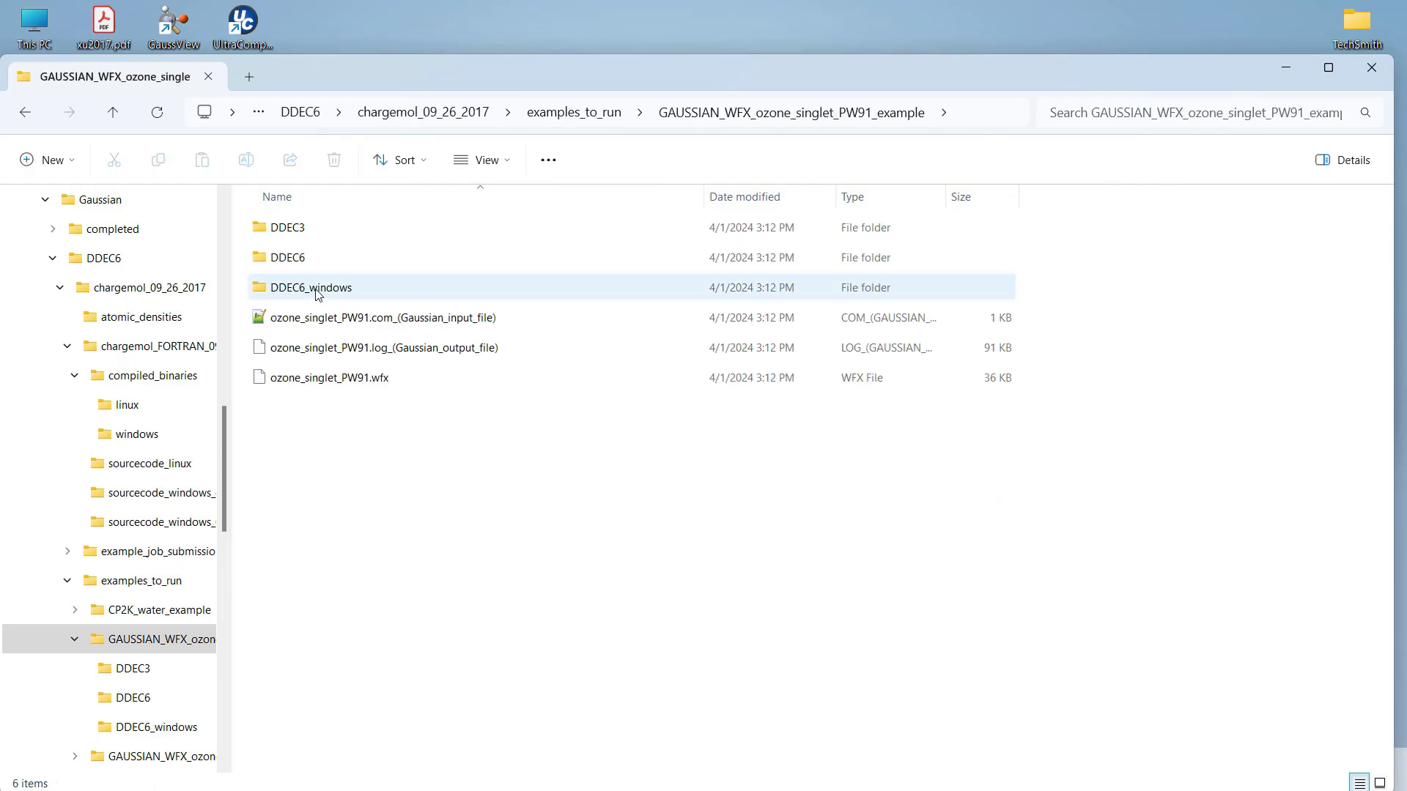
{"action": "double_click", "coordinate": [318, 288]}
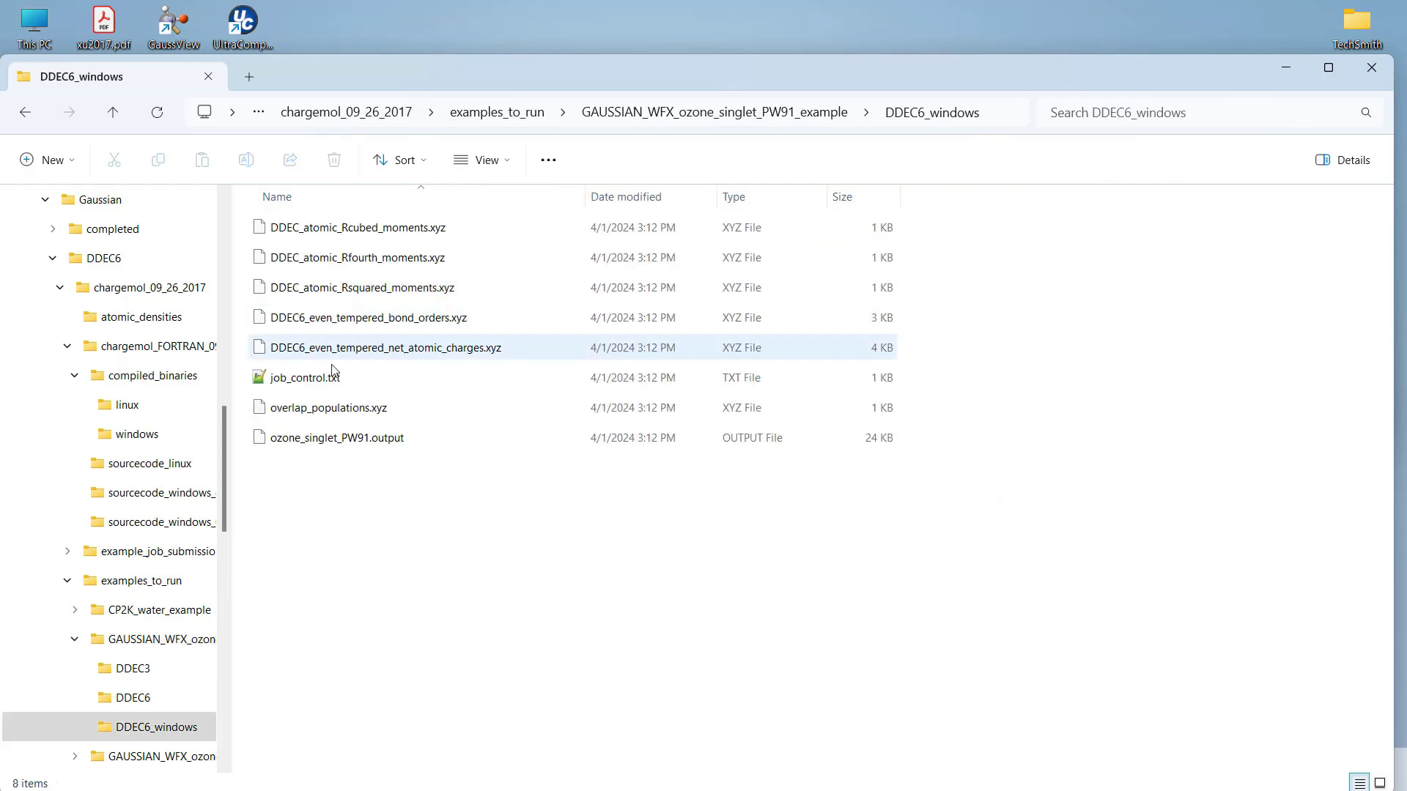
Open the example's DDEC6_even_tempered_bond_orders.xyz in Notepad++ and compare its bond orders and their sums with the ozone_singlet bond orders file.
{"action": "left_click", "coordinate": [358, 349]}
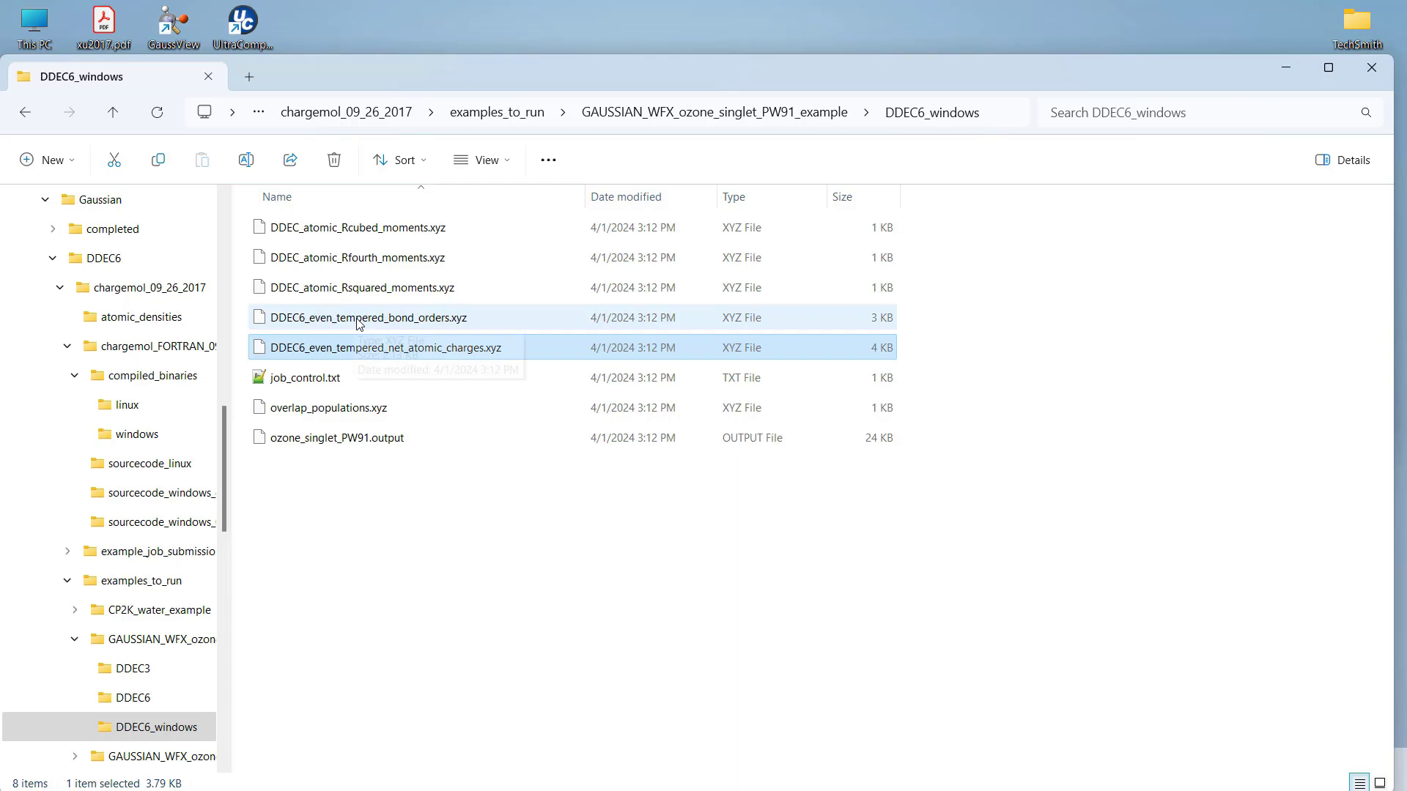
{"action": "right_click", "coordinate": [359, 323]}
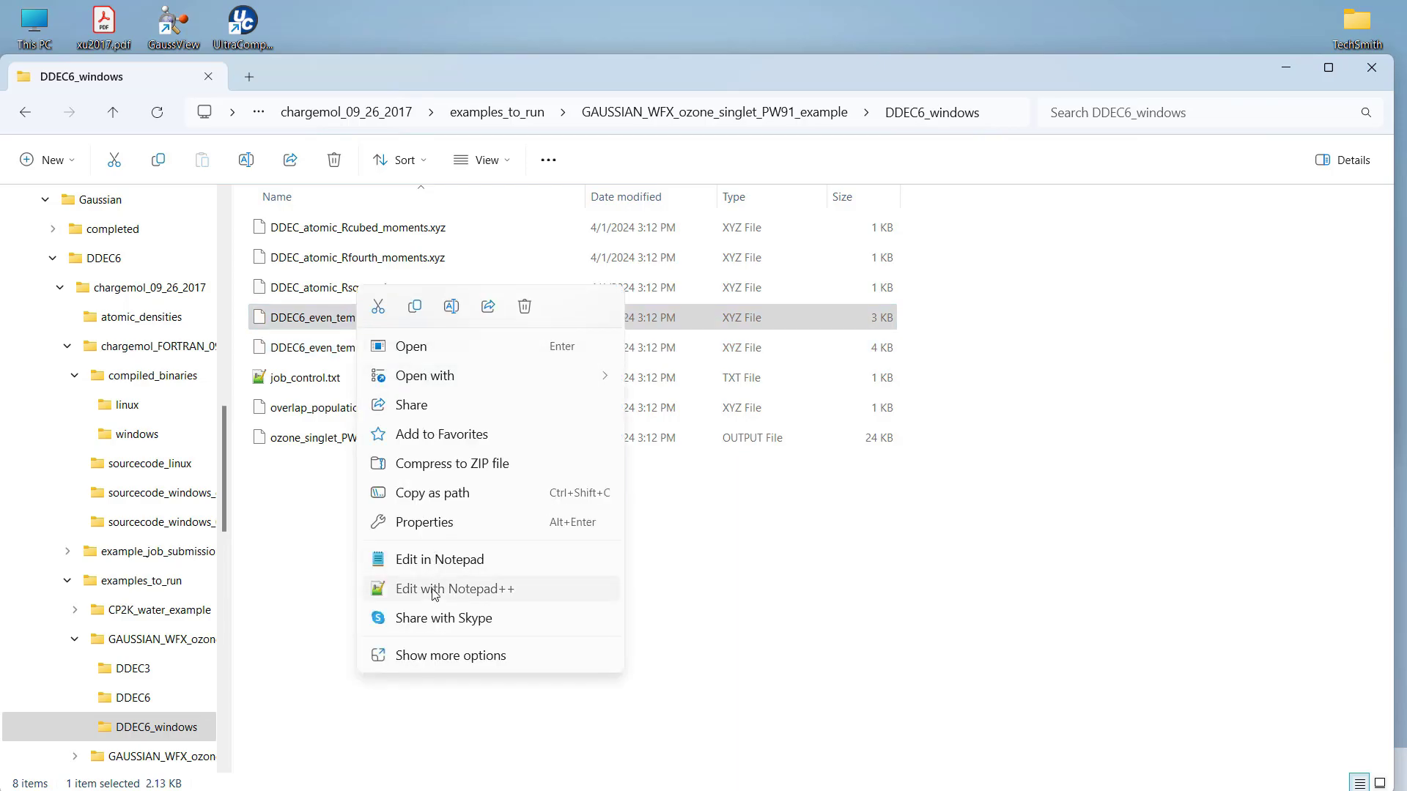
{"action": "left_click", "coordinate": [434, 593]}
{"action": "scroll", "coordinate": [820, 308], "scroll_direction": "down", "scroll_amount": 3}
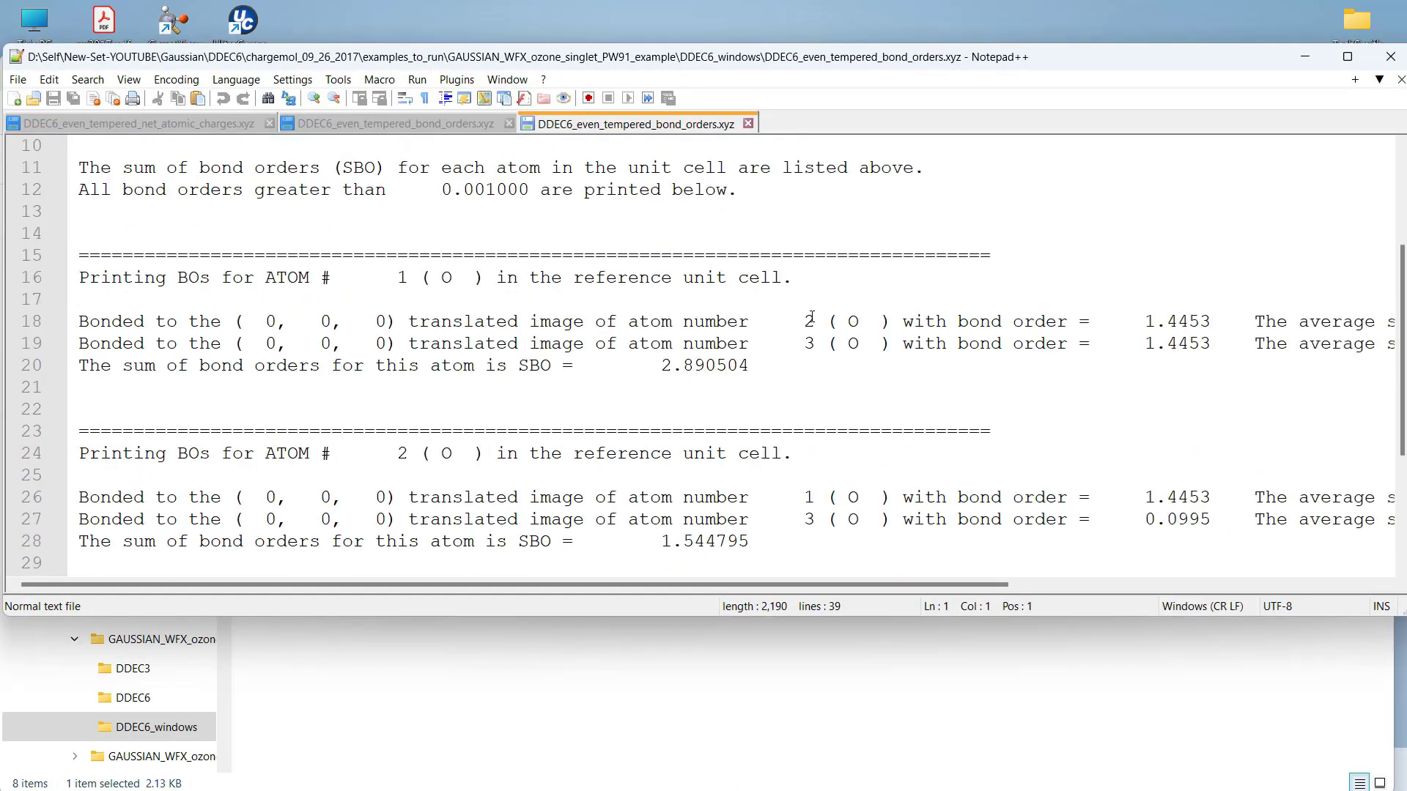
{"action": "scroll", "coordinate": [812, 317], "scroll_direction": "up", "scroll_amount": 3}
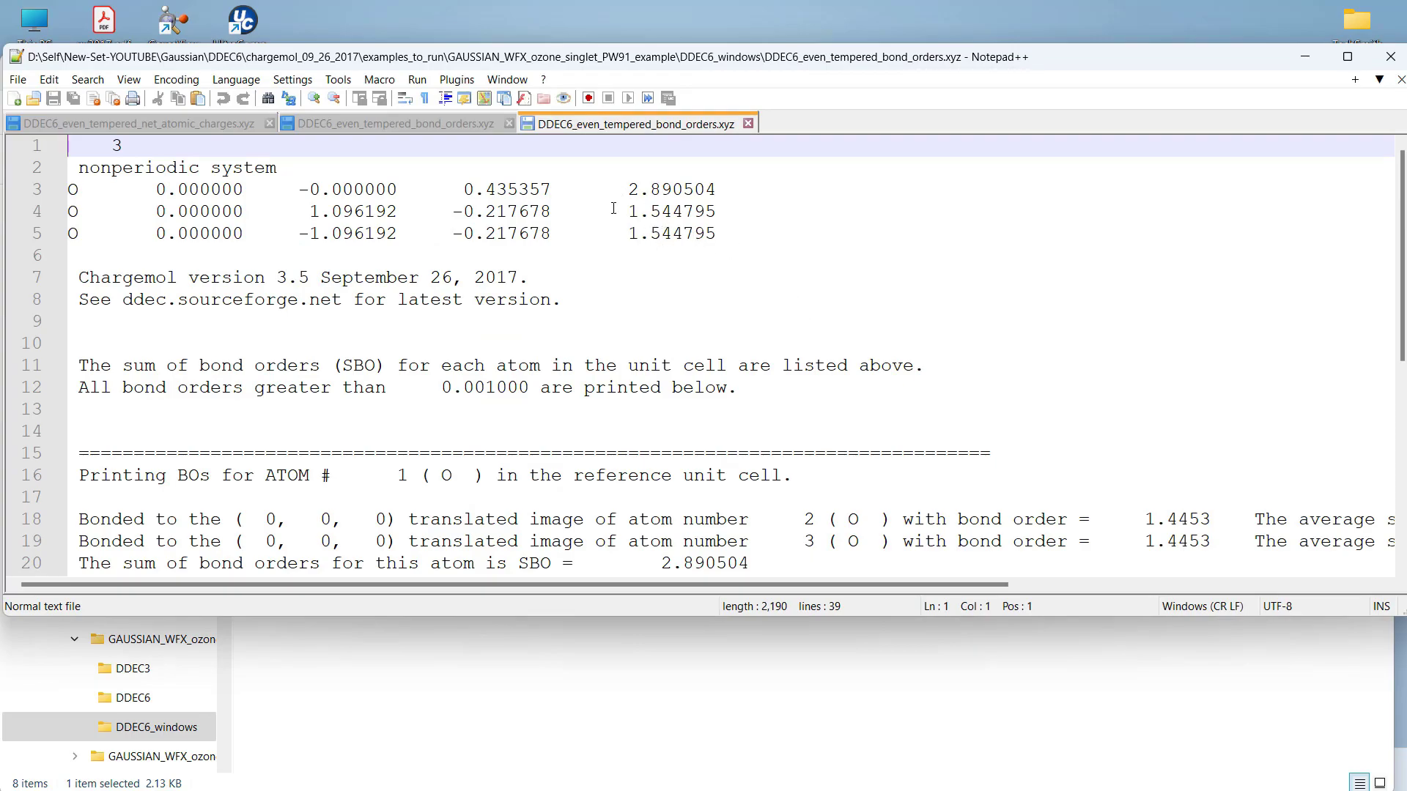
{"action": "left_click", "coordinate": [359, 129]}
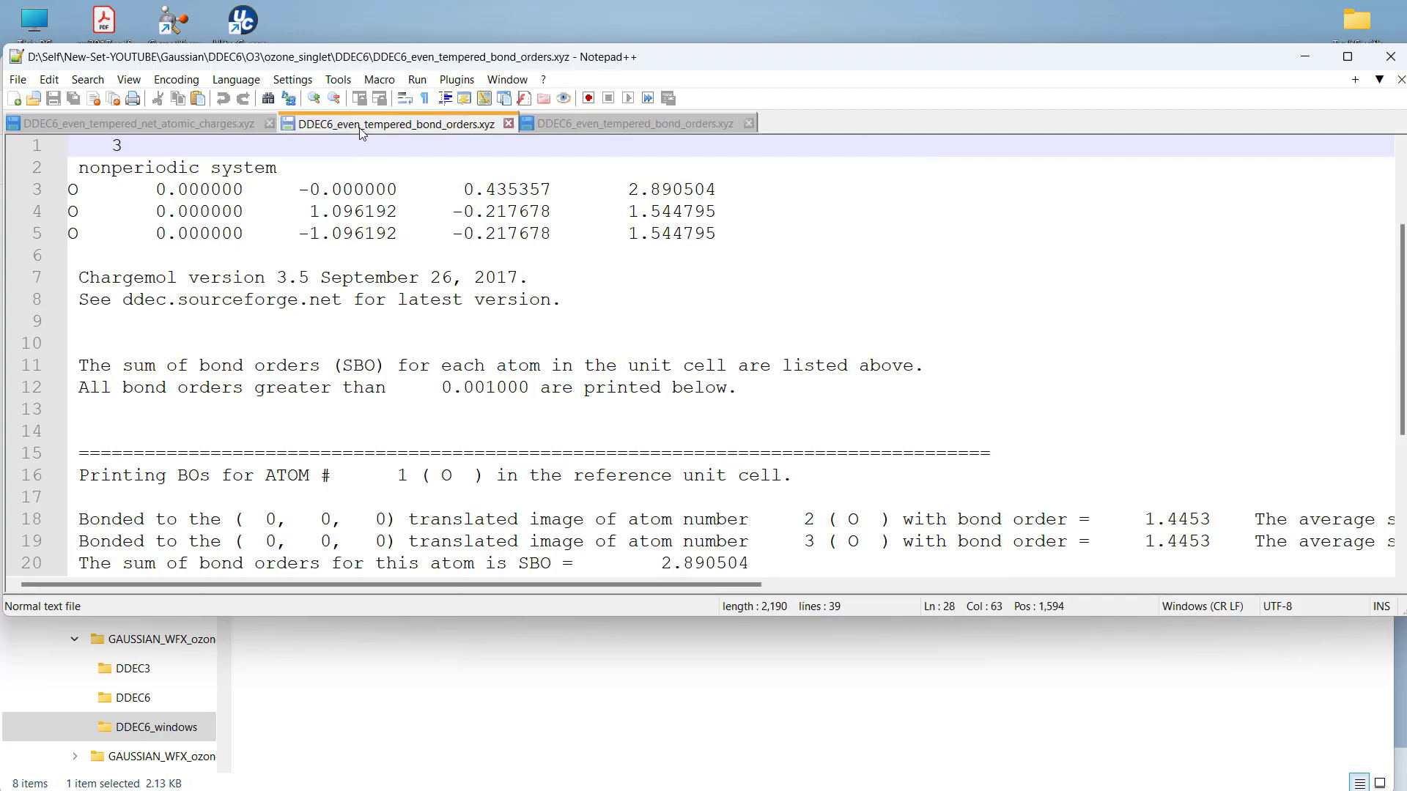
{"action": "scroll", "coordinate": [668, 220], "scroll_direction": "up", "scroll_amount": 3}
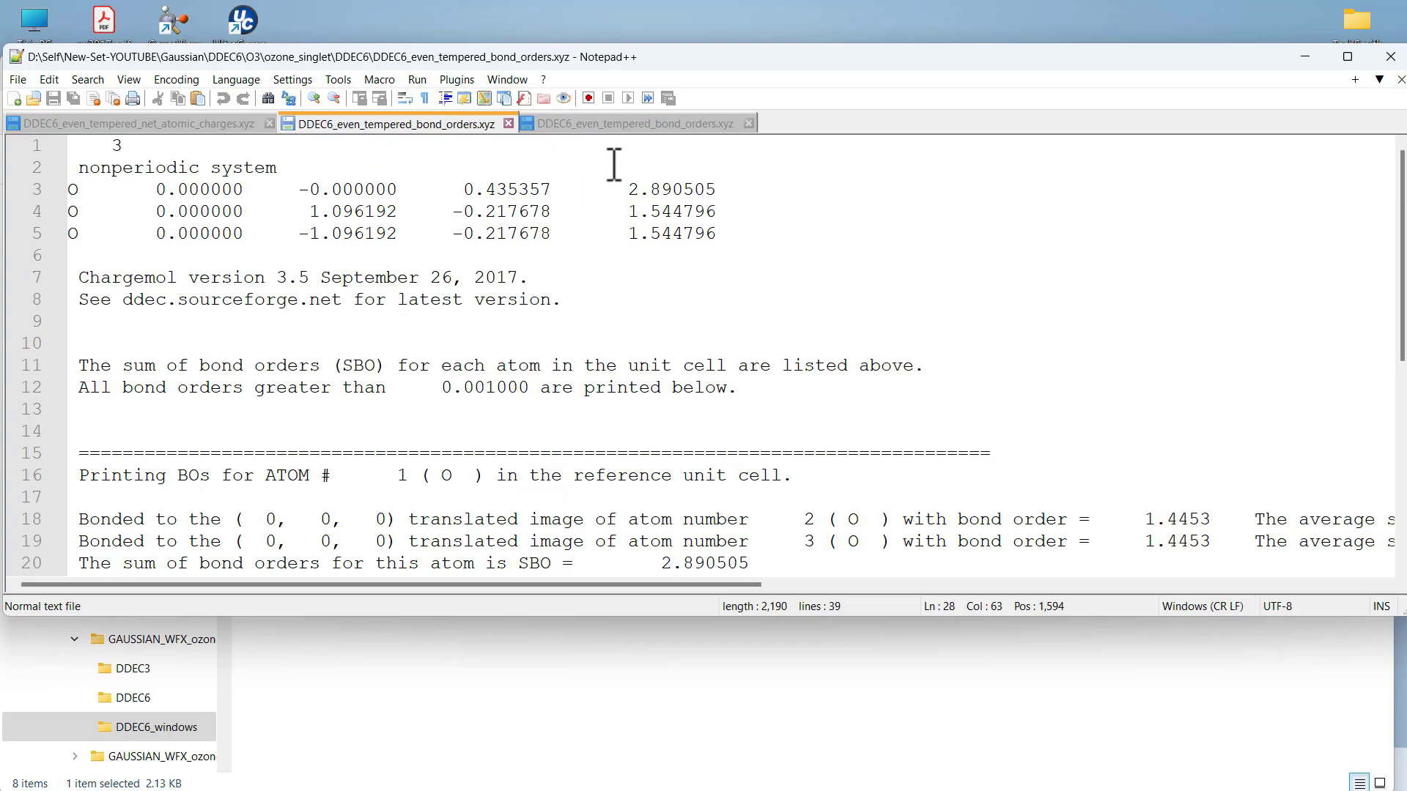
Open the example's DDEC6_even_tempered_net_atomic_charges.xyz in Notepad++ and compare the three oxygen charges with those in the ozone_singlet charges file.
{"action": "left_click", "coordinate": [86, 125]}
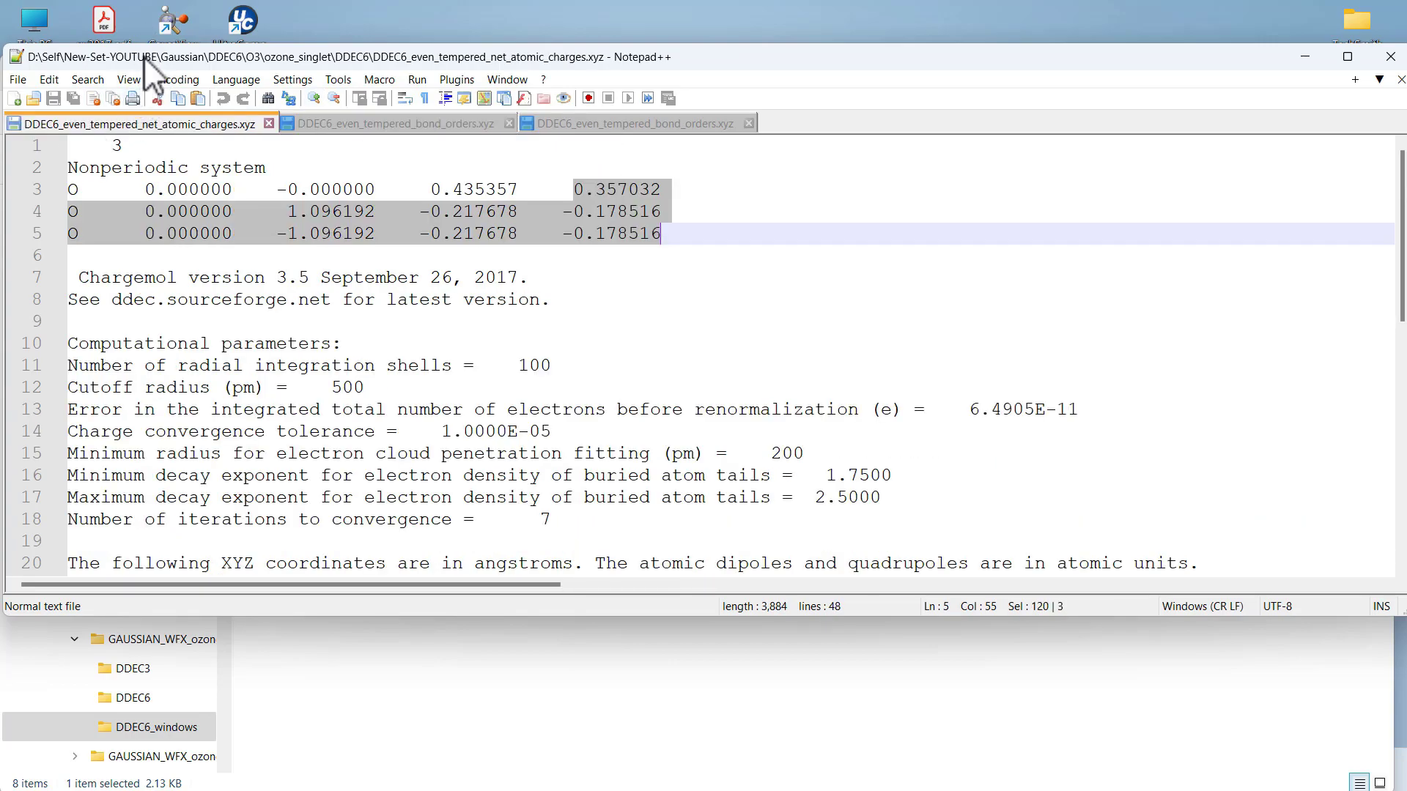
{"action": "left_click_drag", "start_coordinate": [154, 57], "coordinate": [587, 136]}
{"action": "double_click", "coordinate": [375, 345]}
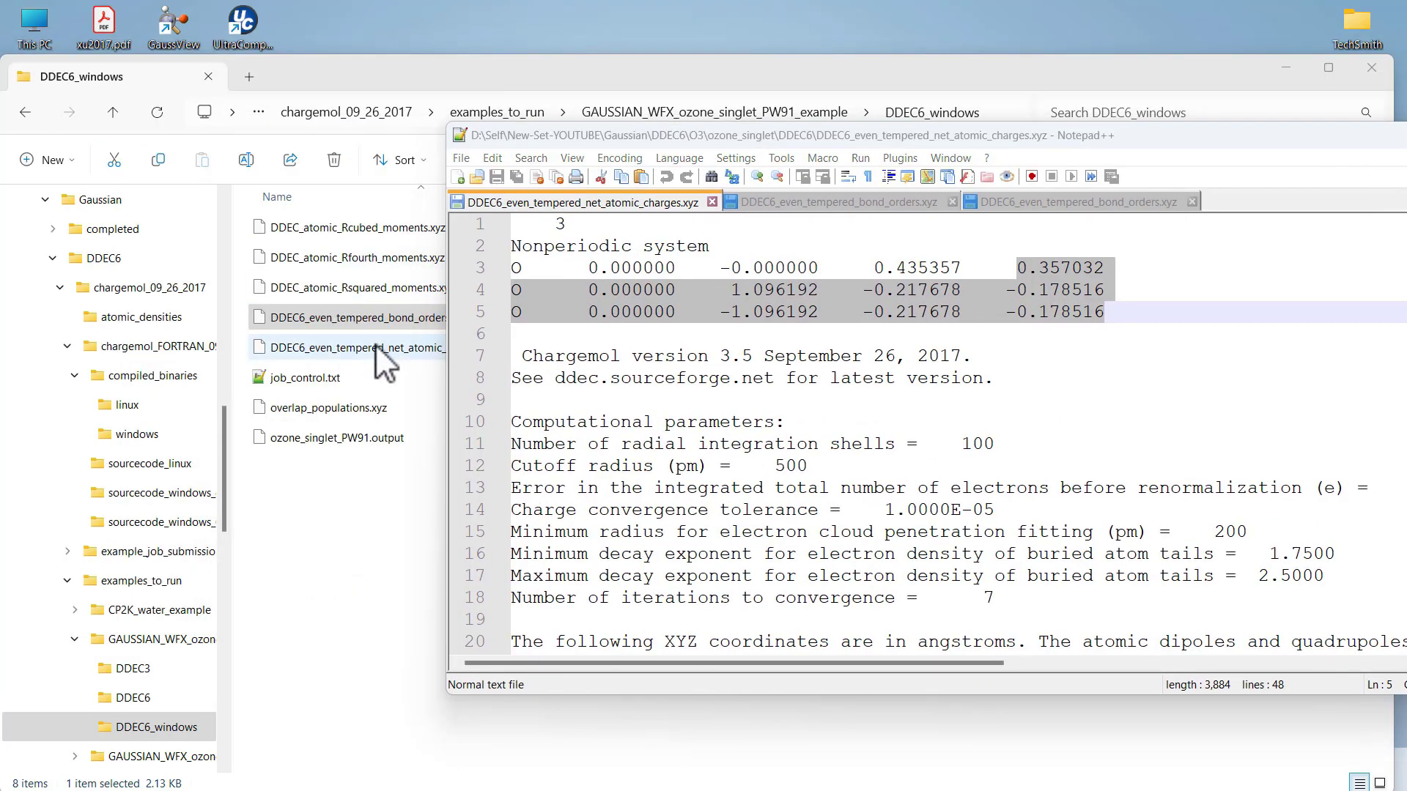
{"action": "left_click", "coordinate": [592, 201]}
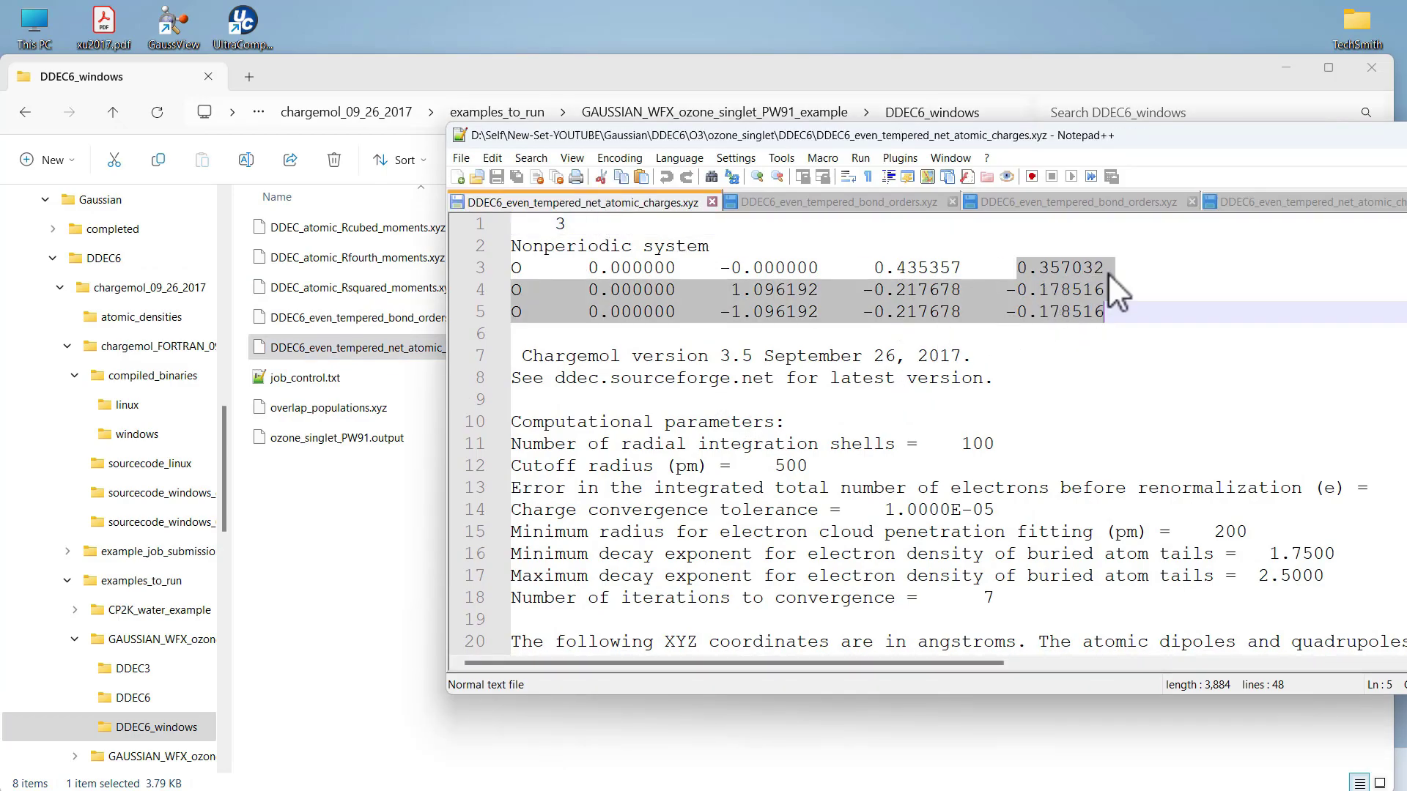
{"action": "left_click", "coordinate": [1353, 204]}
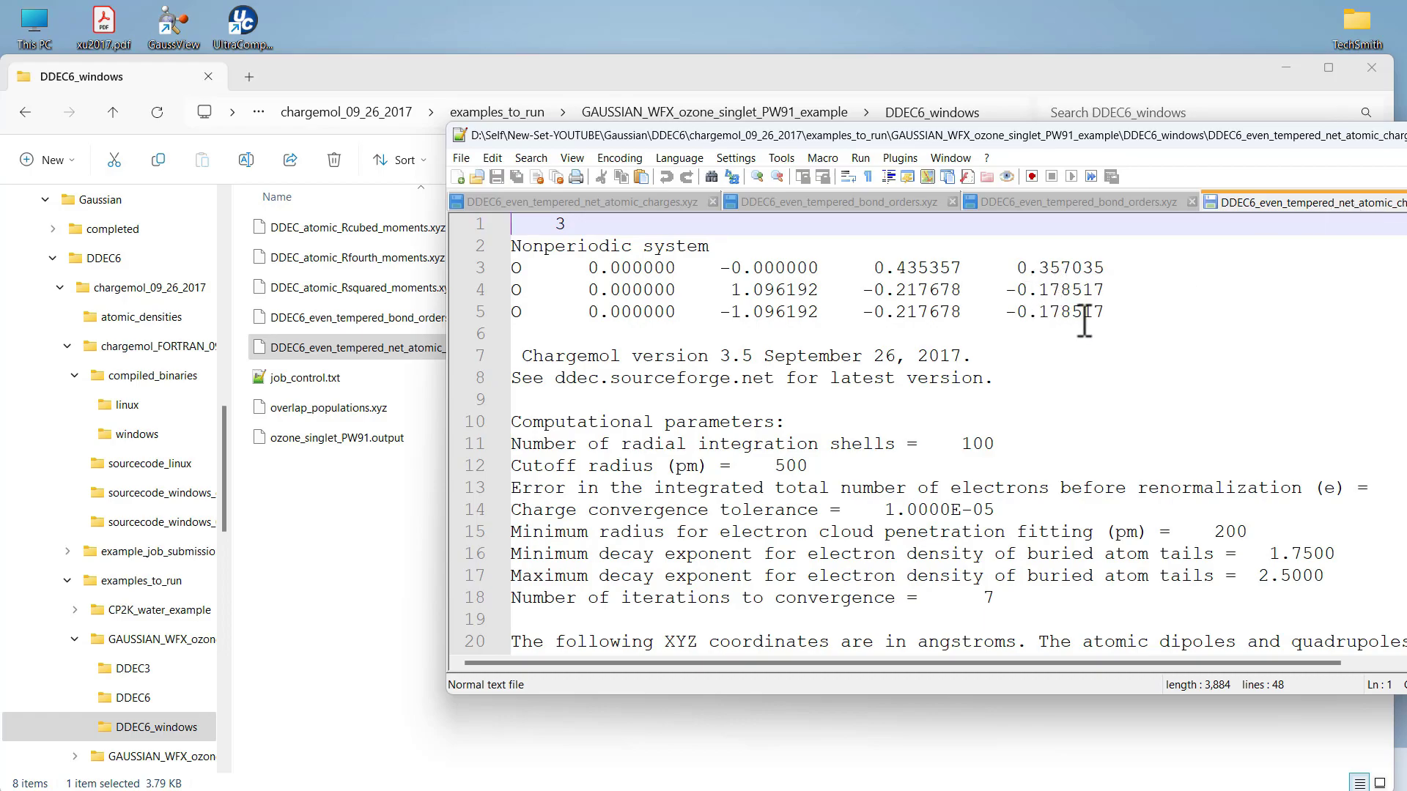
{"action": "left_click", "coordinate": [564, 203]}
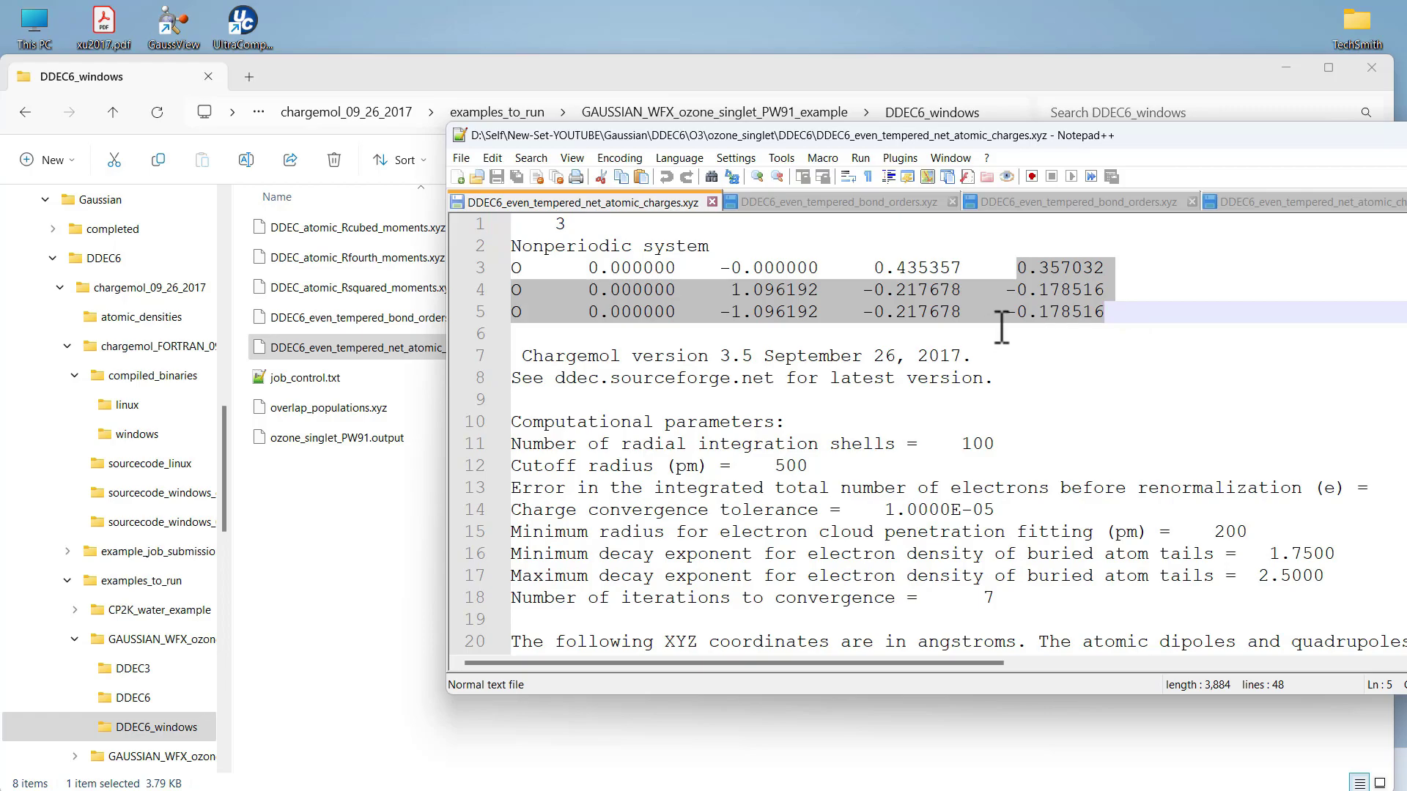
{"action": "left_click_drag", "start_coordinate": [1250, 144], "coordinate": [1105, 148]}
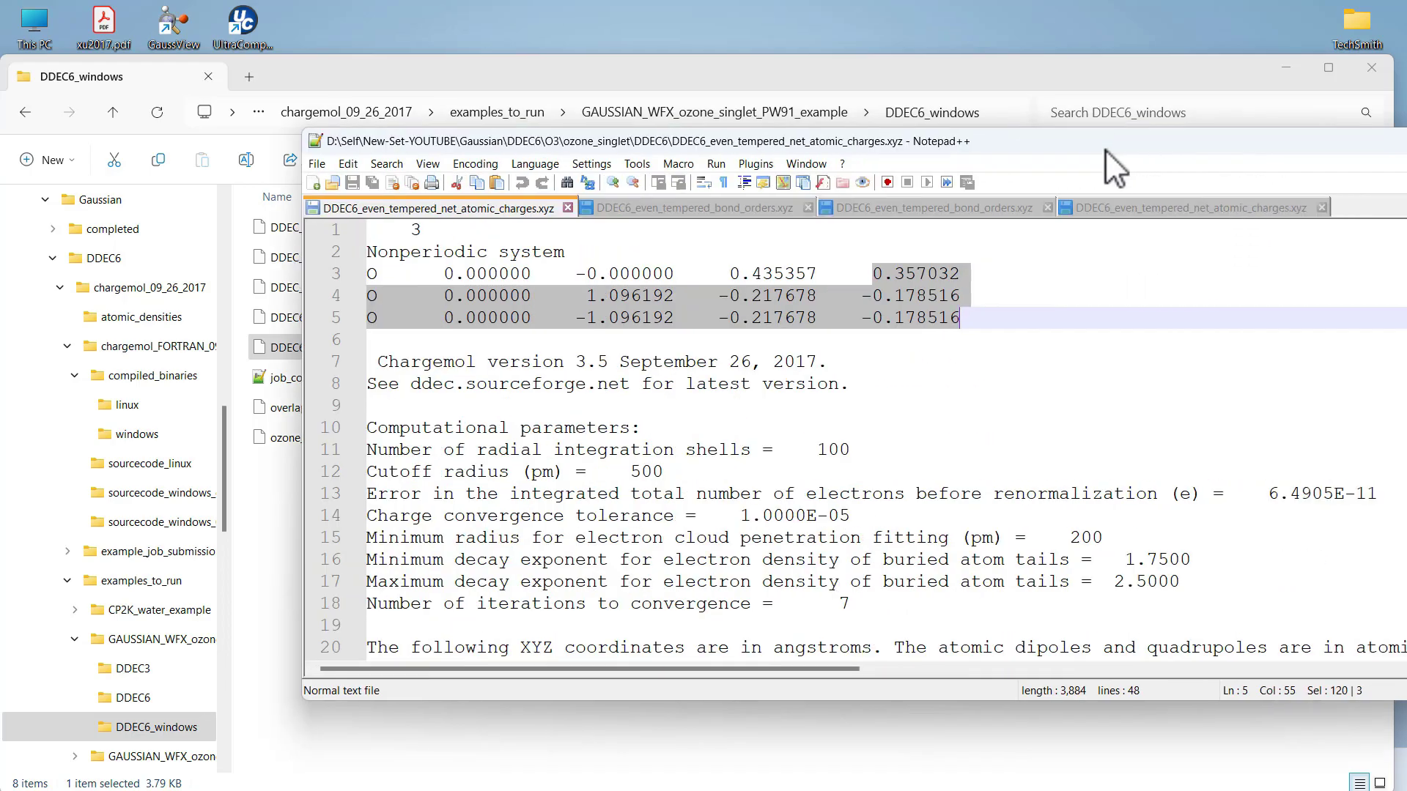
{"action": "left_click_drag", "start_coordinate": [1105, 148], "coordinate": [1261, 161]}
Minimize Notepad++ and File Explorer, and switch to the PowerPoint presentation.
{"action": "left_click", "coordinate": [1273, 160]}
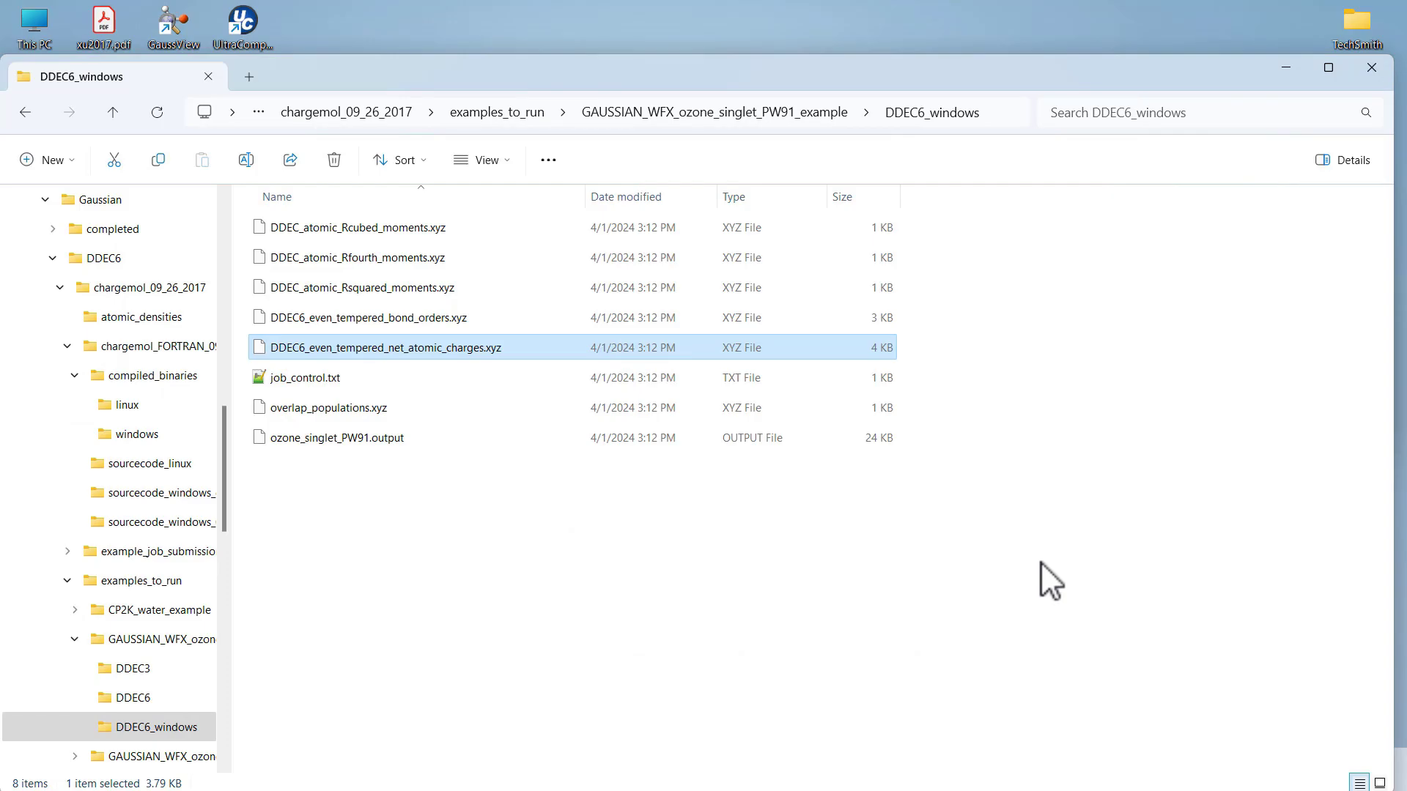
{"action": "left_click", "coordinate": [1290, 70]}
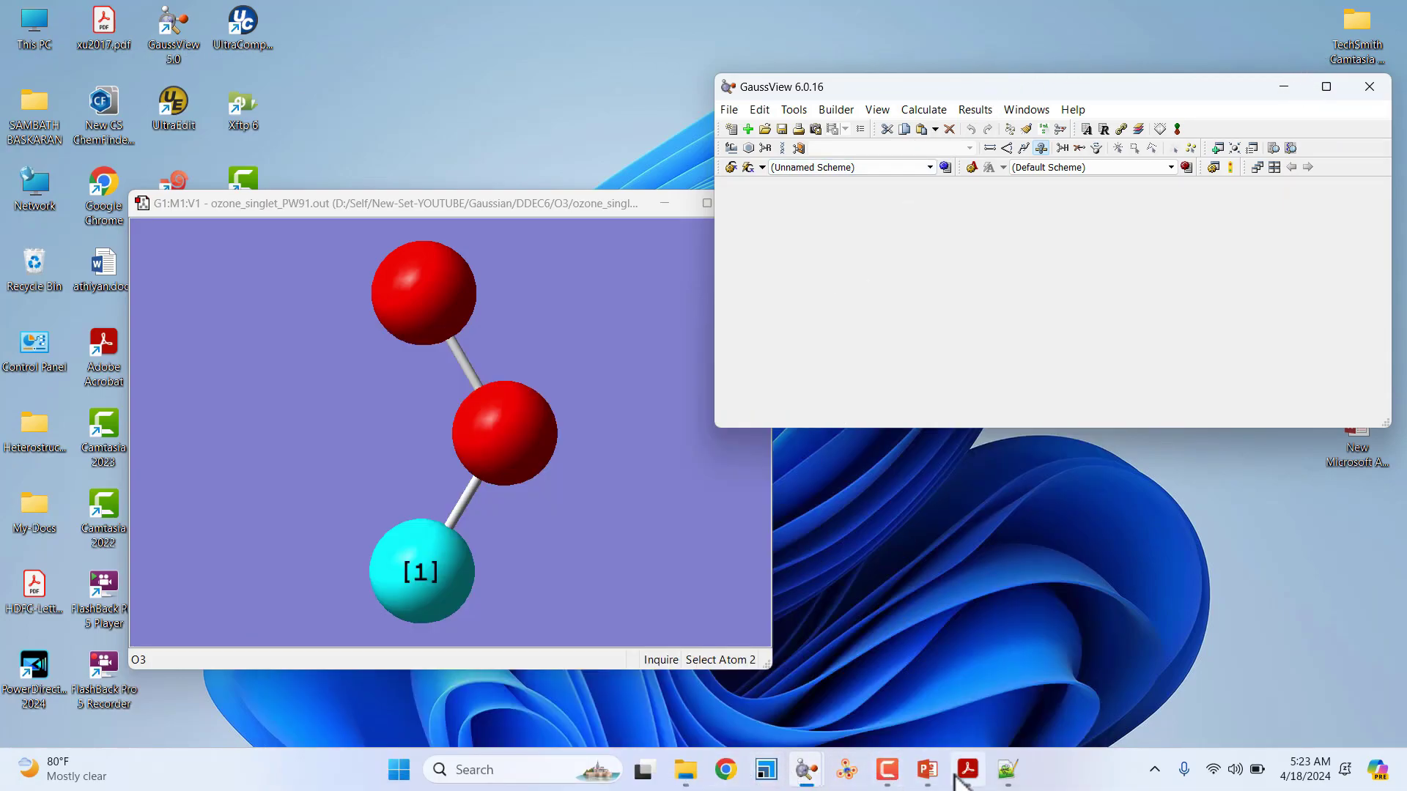
{"action": "mouse_move", "coordinate": [956, 781]}
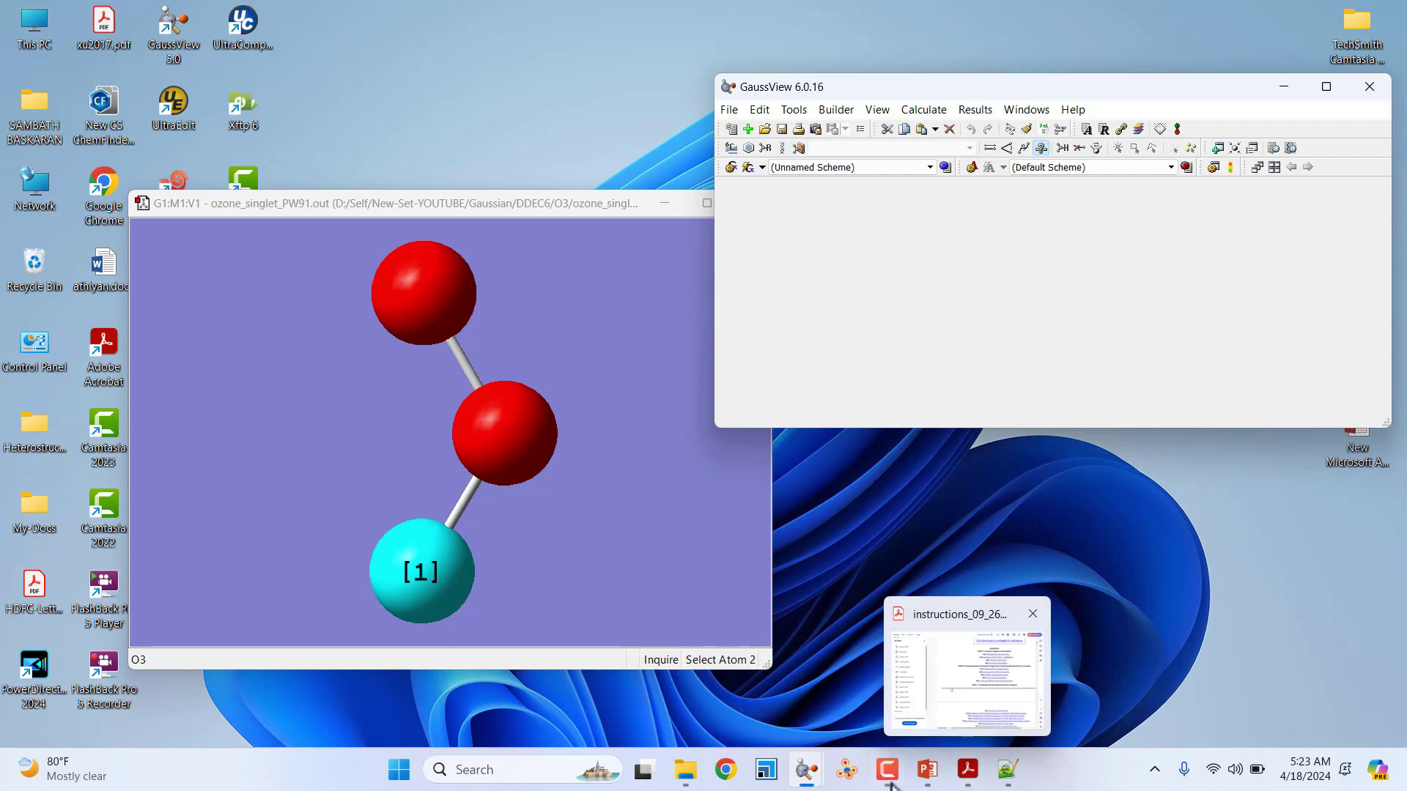
{"action": "left_click", "coordinate": [928, 773]}
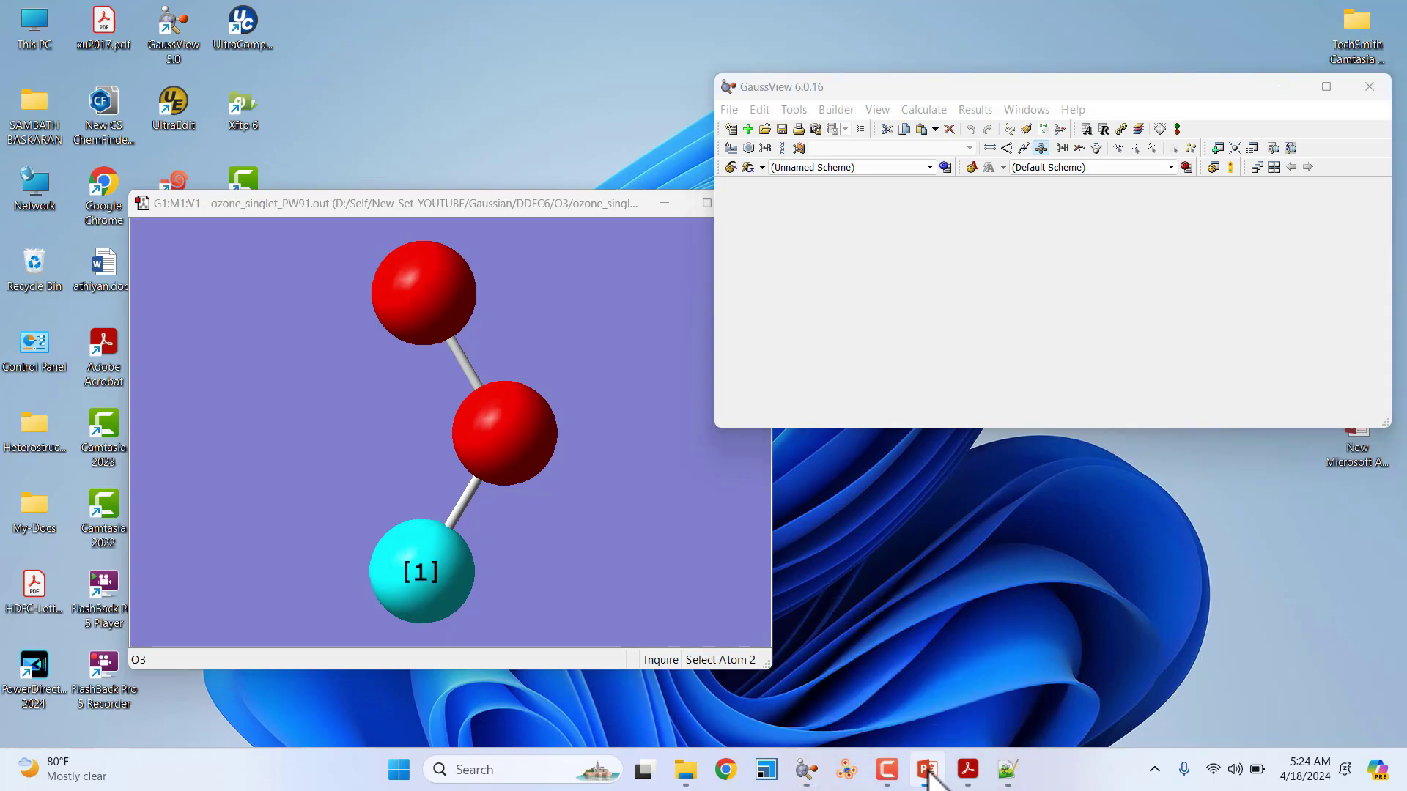